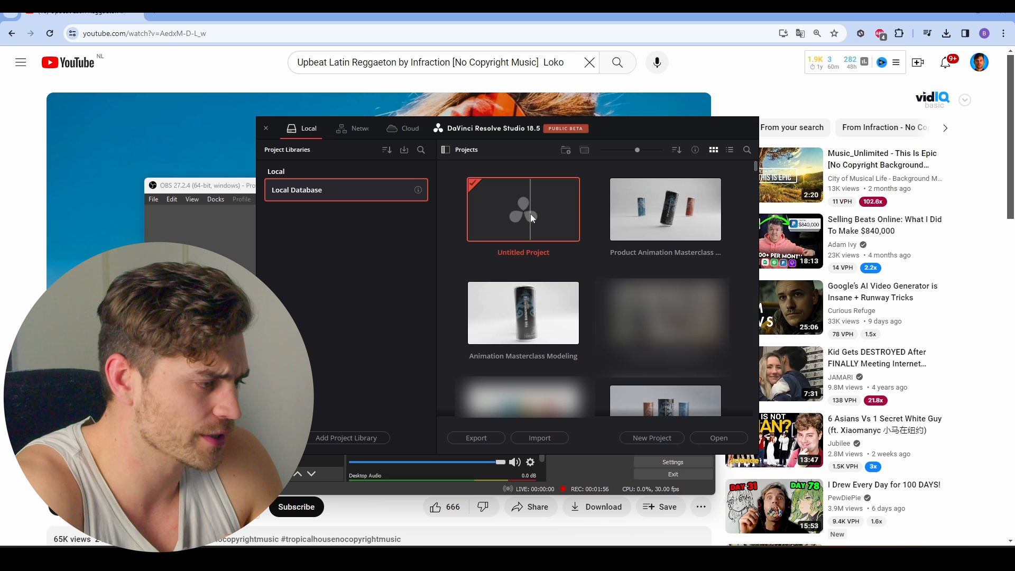
# - Open the Untitled Project from the project library and switch to the Edit page
pyautogui.doubleClick(531, 213)
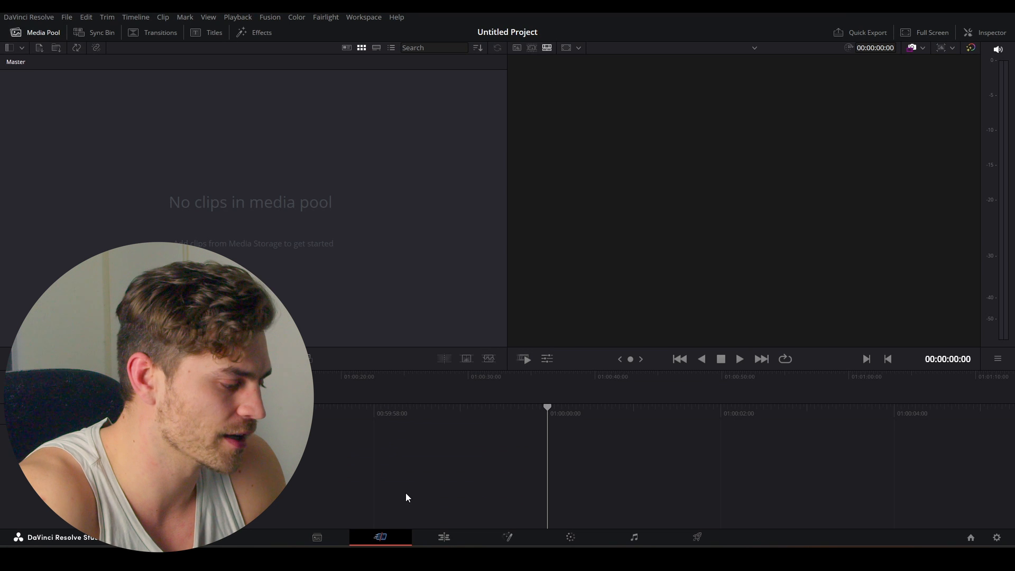
pyautogui.click(444, 537)
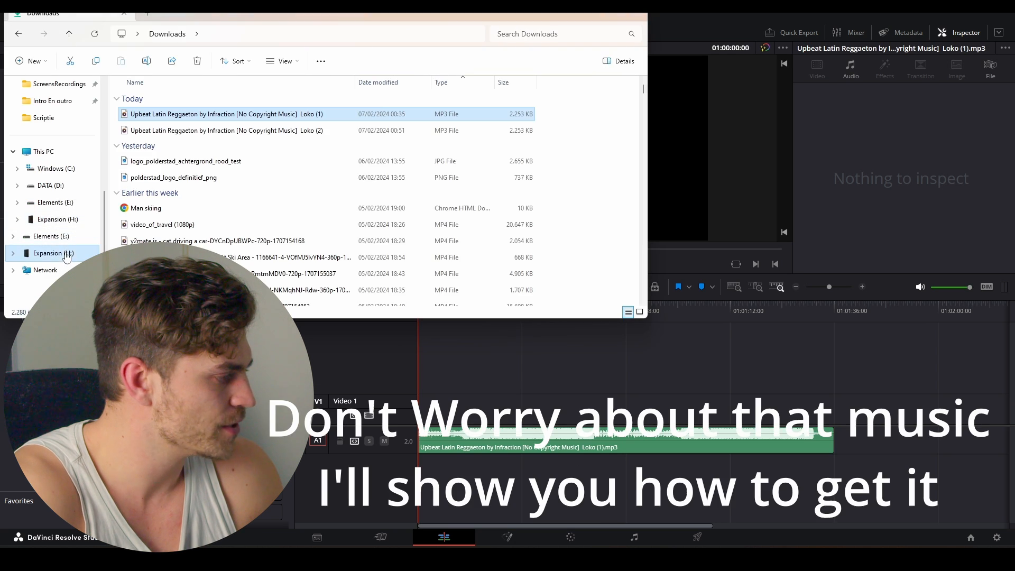
# - Add the full 1e Slide in Animation image sequence from Product Final Animations on Expansion (H:) to the start of Video 1
pyautogui.click(66, 253)
pyautogui.doubleClick(177, 199)
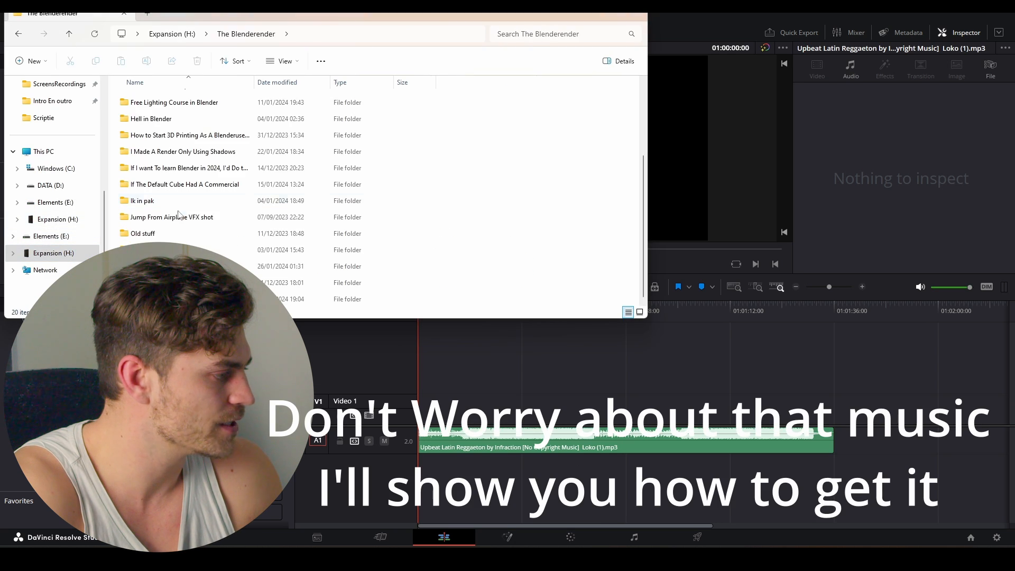
pyautogui.doubleClick(249, 266)
pyautogui.scroll(-2, 163, 181)
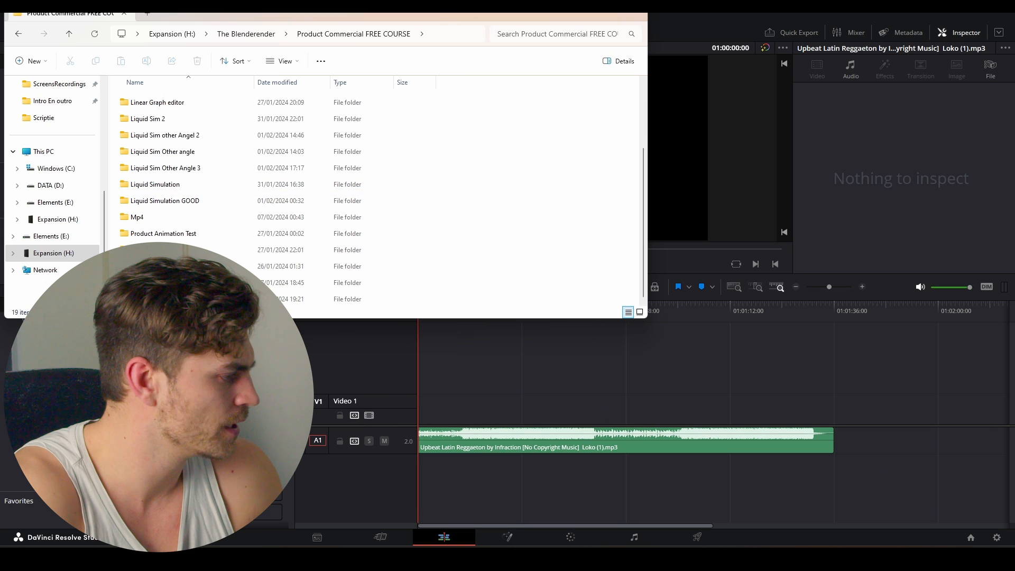
pyautogui.doubleClick(190, 250)
pyautogui.doubleClick(189, 116)
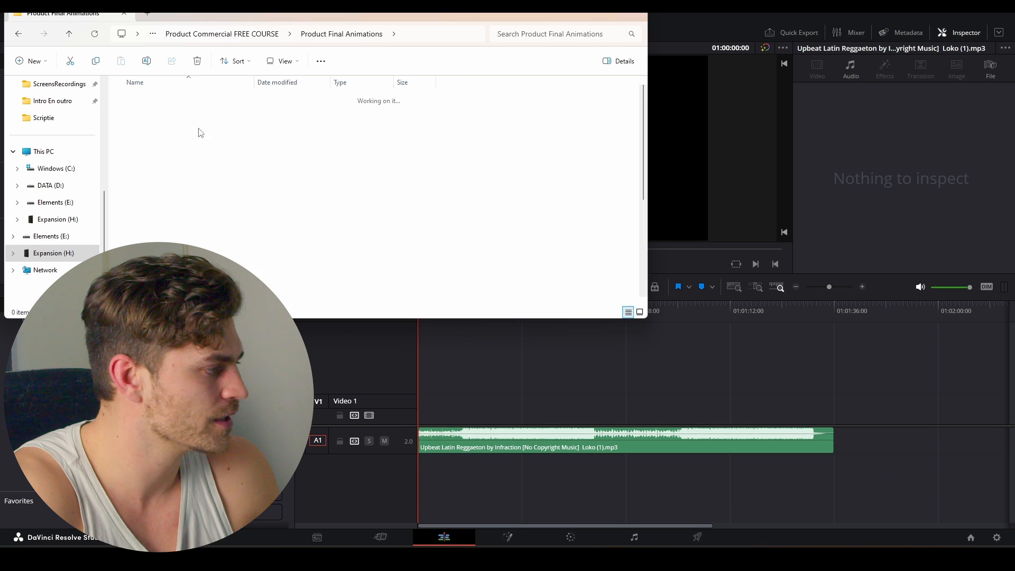
pyautogui.hotkey('ctrl', 'a')
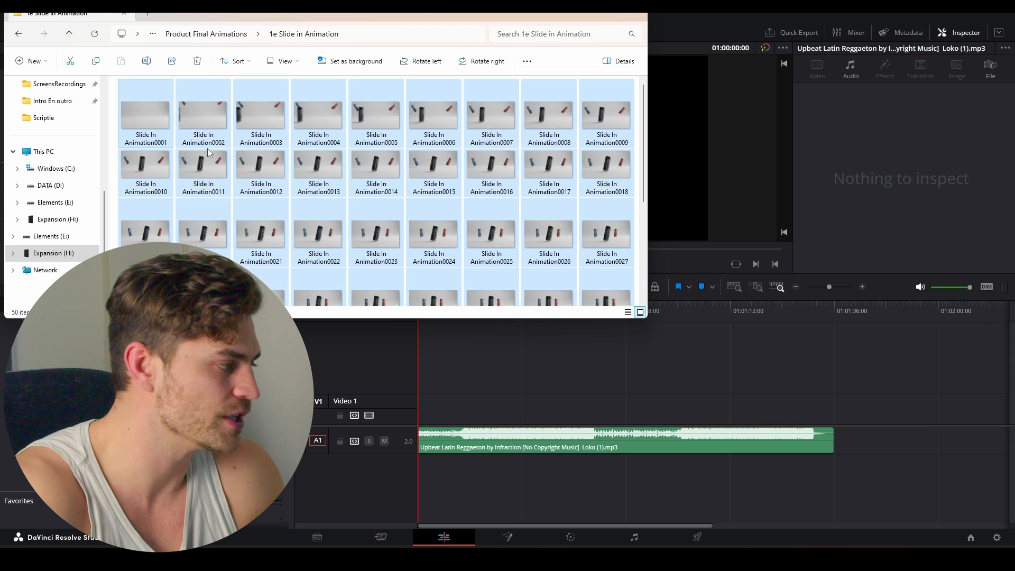
pyautogui.moveTo(202, 123); pyautogui.dragTo(429, 403)
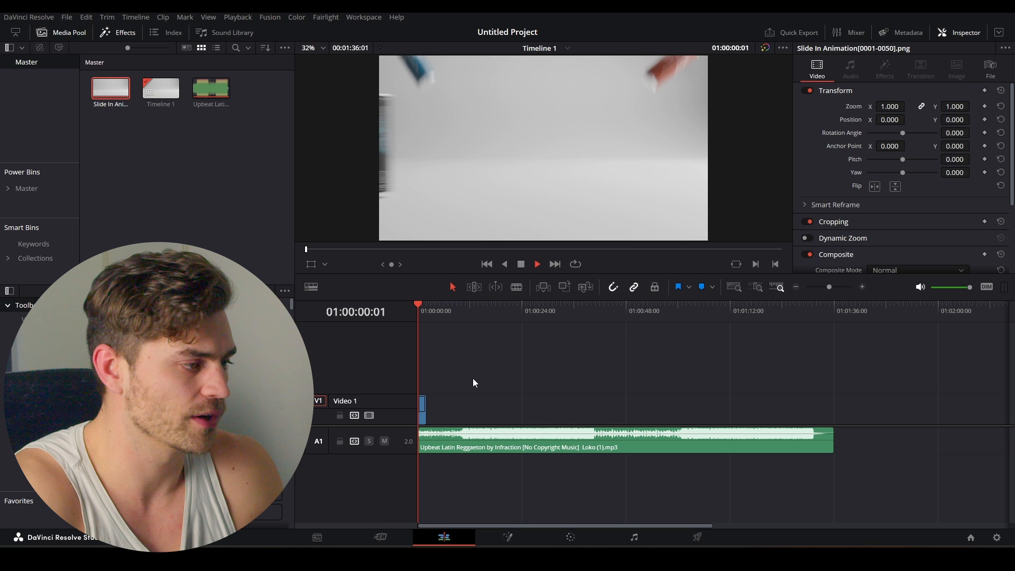
# - Play the slide-in animation with the music from the start of the timeline
pyautogui.press('space')
pyautogui.scroll(5, 474, 363)
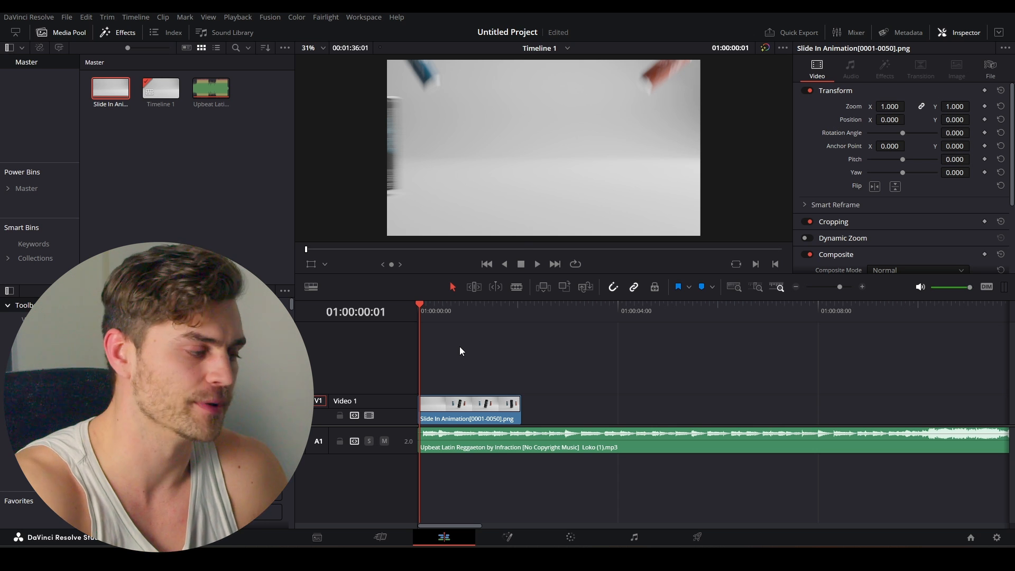
pyautogui.press('space')
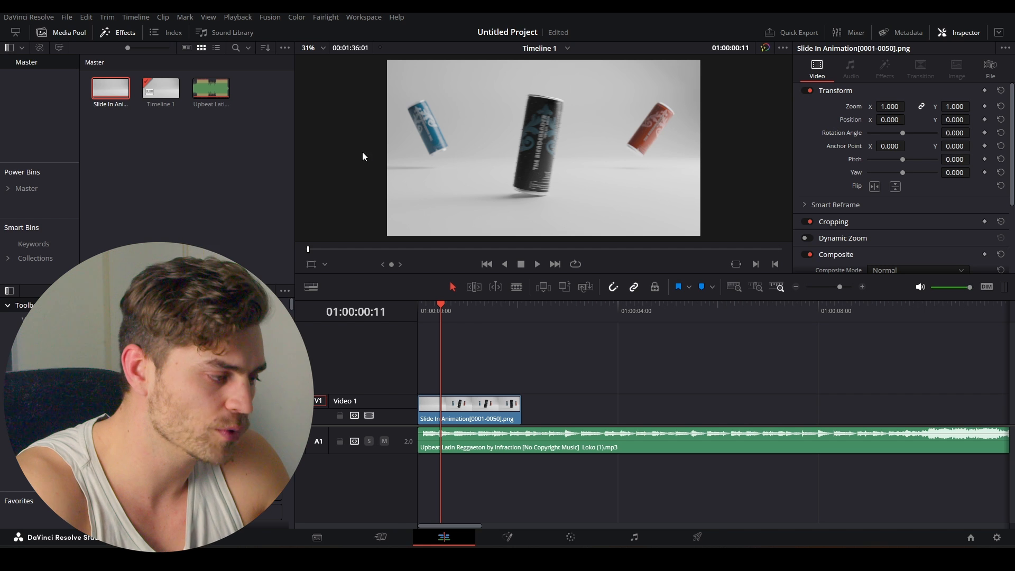
# - Set the timeline proxy resolution to Quarter
pyautogui.click(238, 18)
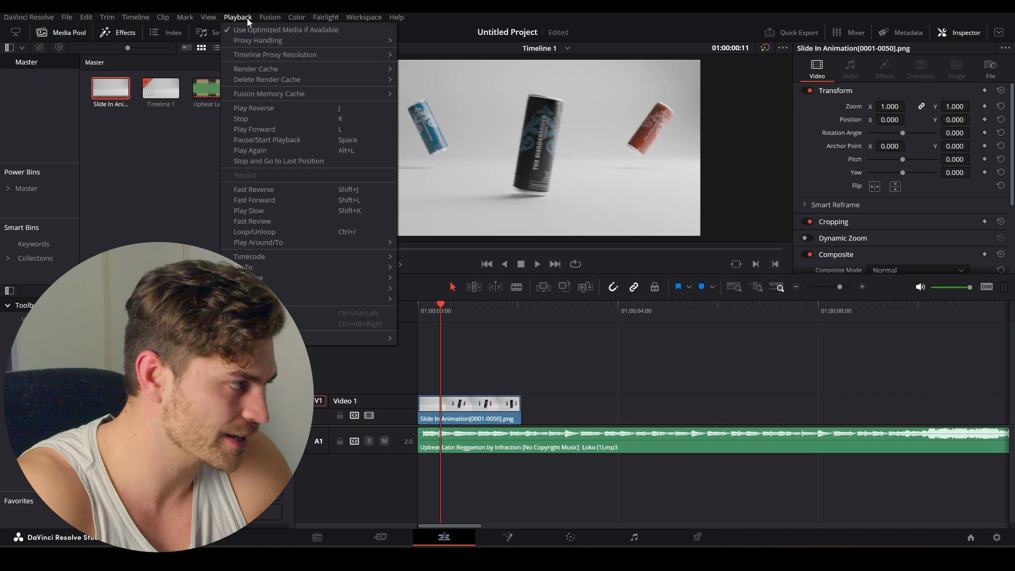
pyautogui.moveTo(370, 55)
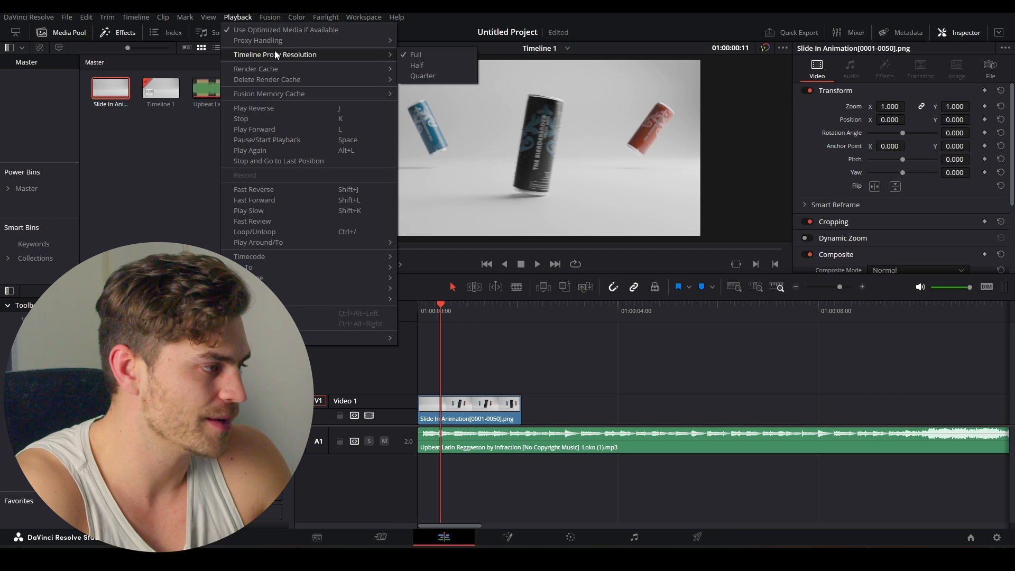
pyautogui.click(438, 77)
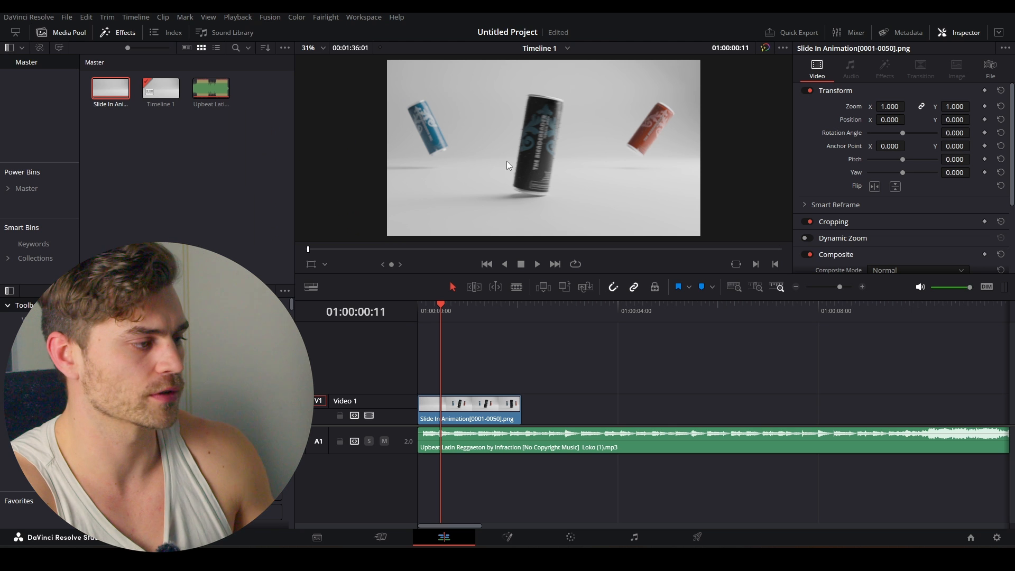
# - Return the playhead to the timeline start and replay the slide-in clip at the reduced playback resolution
pyautogui.moveTo(437, 305); pyautogui.dragTo(416, 312)
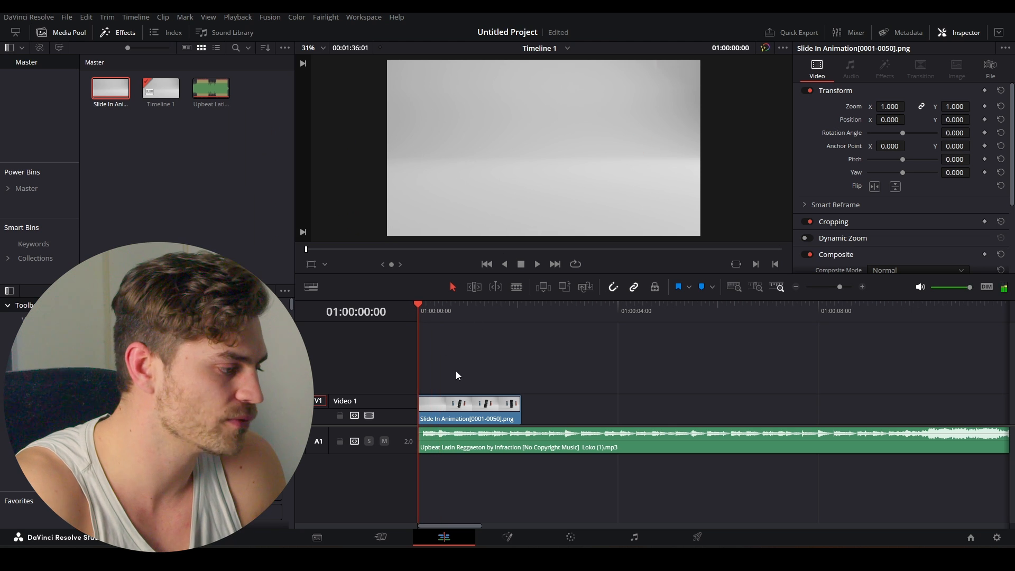
pyautogui.press('space')
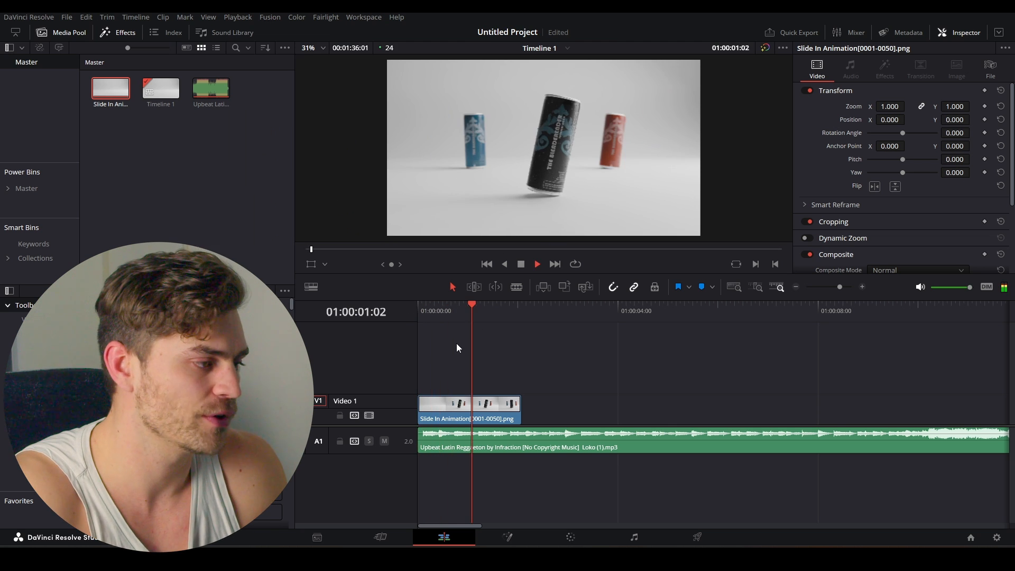
pyautogui.press('space')
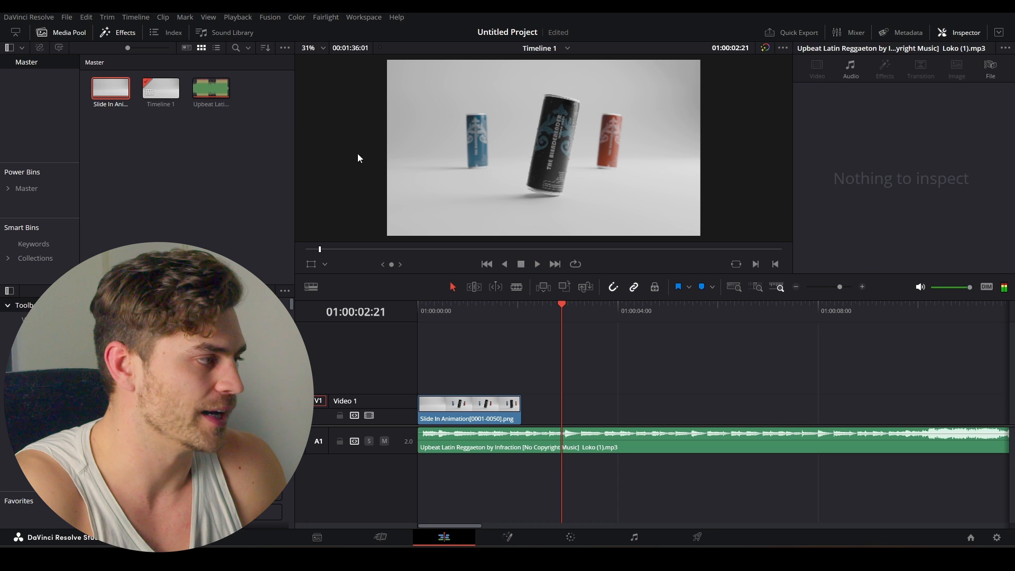
# - Choose a render cache mode for timeline playback
pyautogui.click(239, 18)
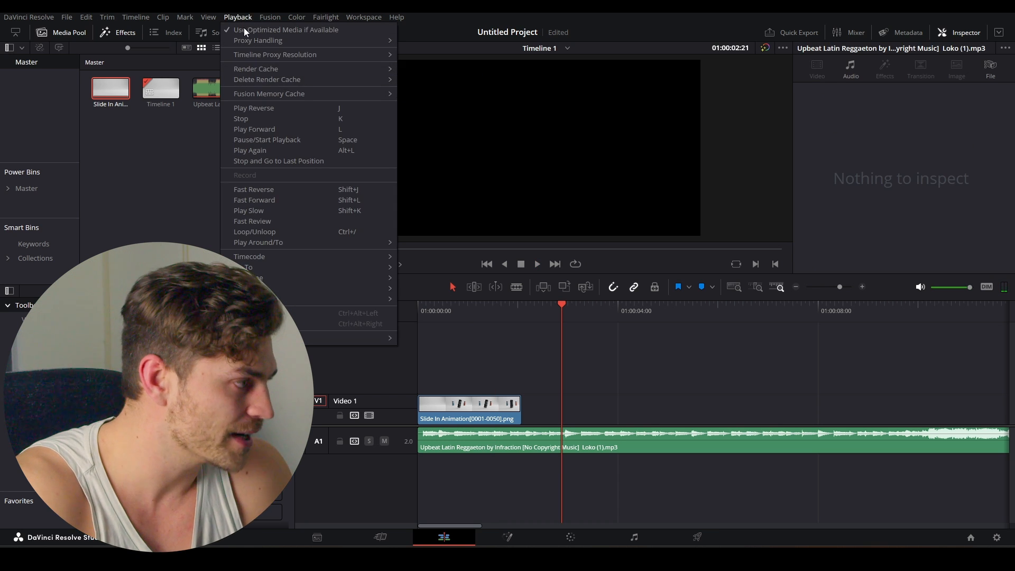
pyautogui.moveTo(267, 70)
pyautogui.click(453, 71)
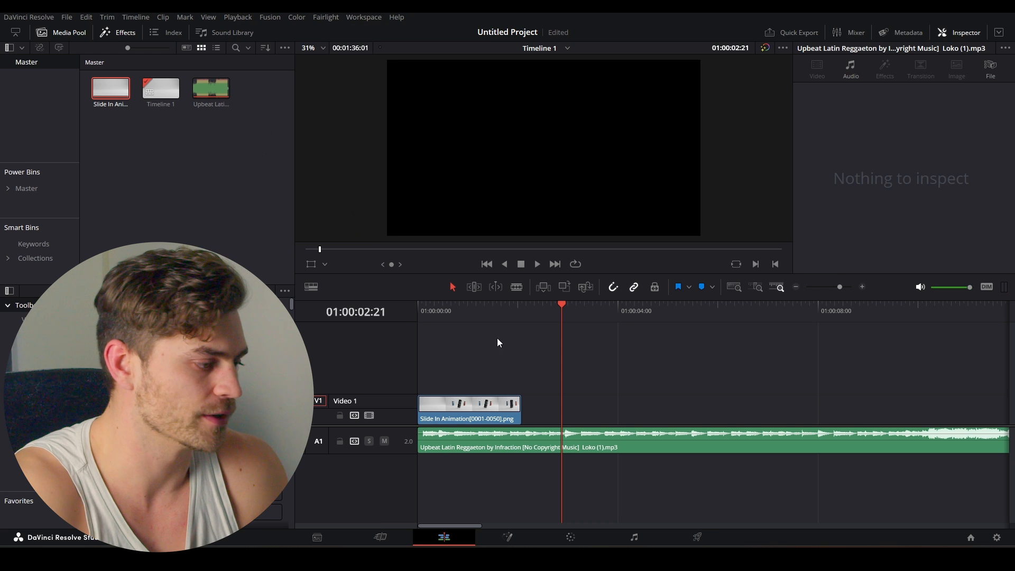
# - Replay the slide-in clip from the beginning and park the playhead at 01:00:01:09
pyautogui.press('Home')
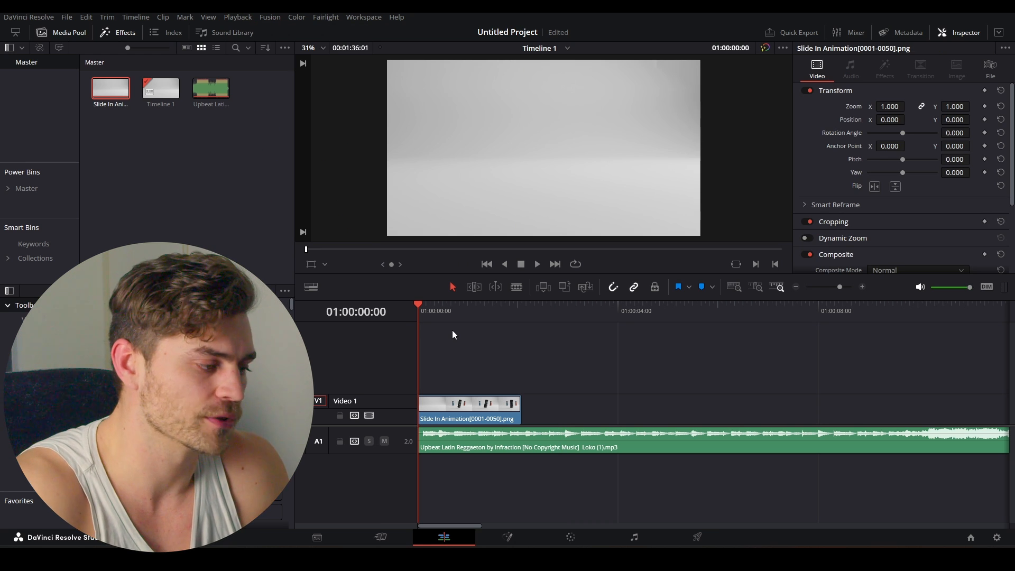
pyautogui.press('space')
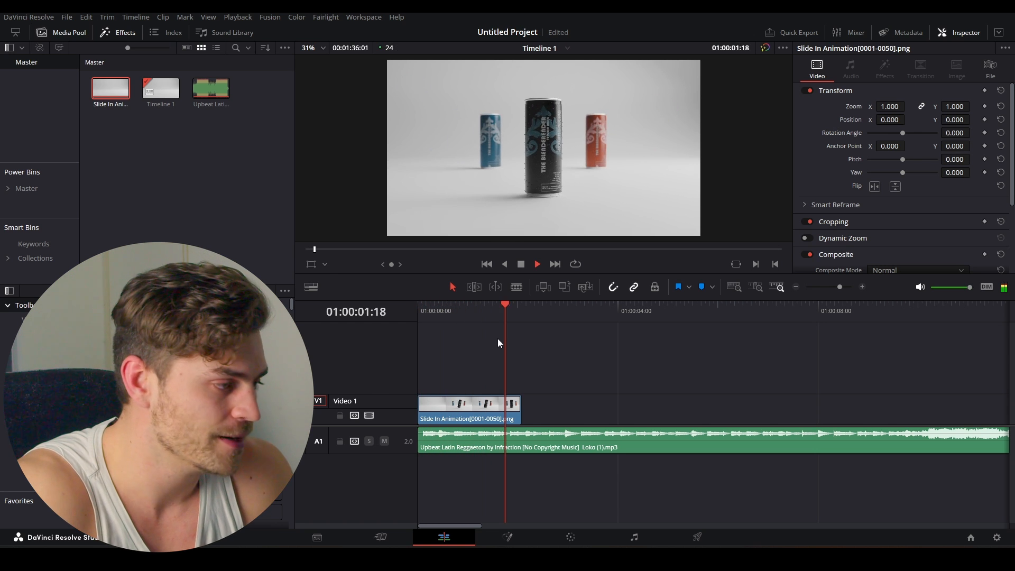
pyautogui.press('space')
pyautogui.moveTo(503, 311); pyautogui.dragTo(487, 313)
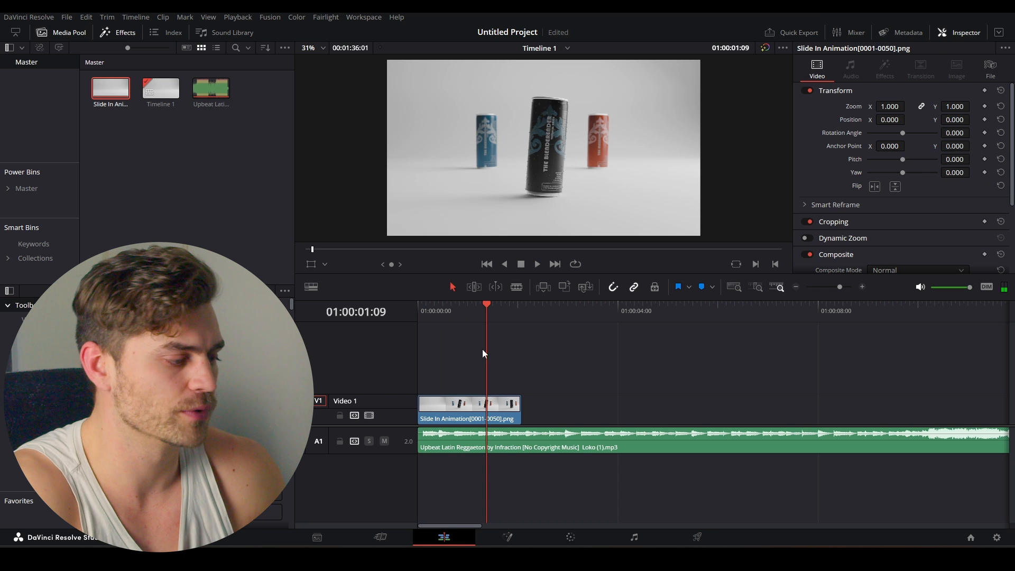
pyautogui.scroll(-3, 444, 369)
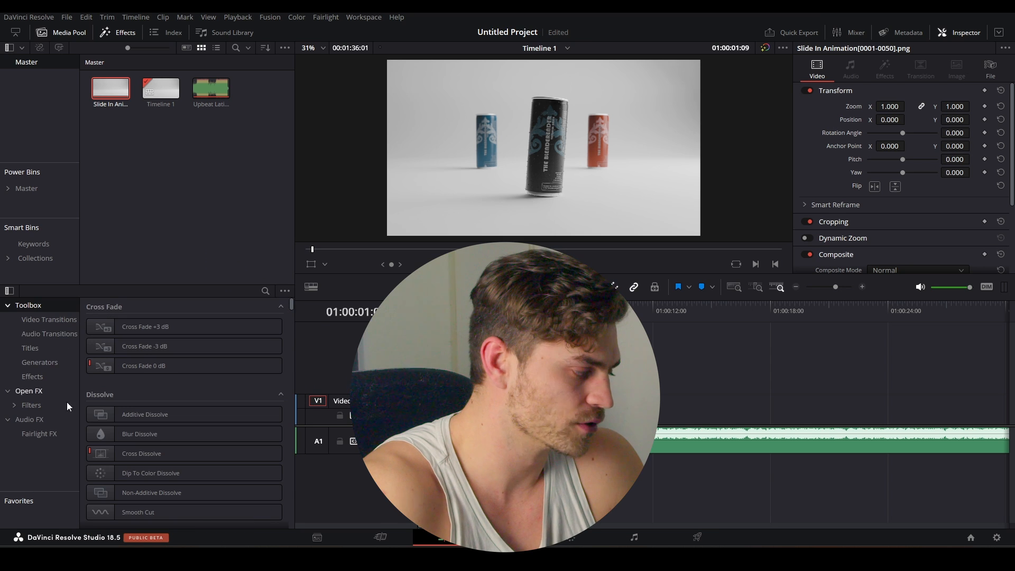
# - Browse the Toolbox effects library through its video transitions, audio transitions, titles and generators
pyautogui.click(45, 320)
pyautogui.click(46, 333)
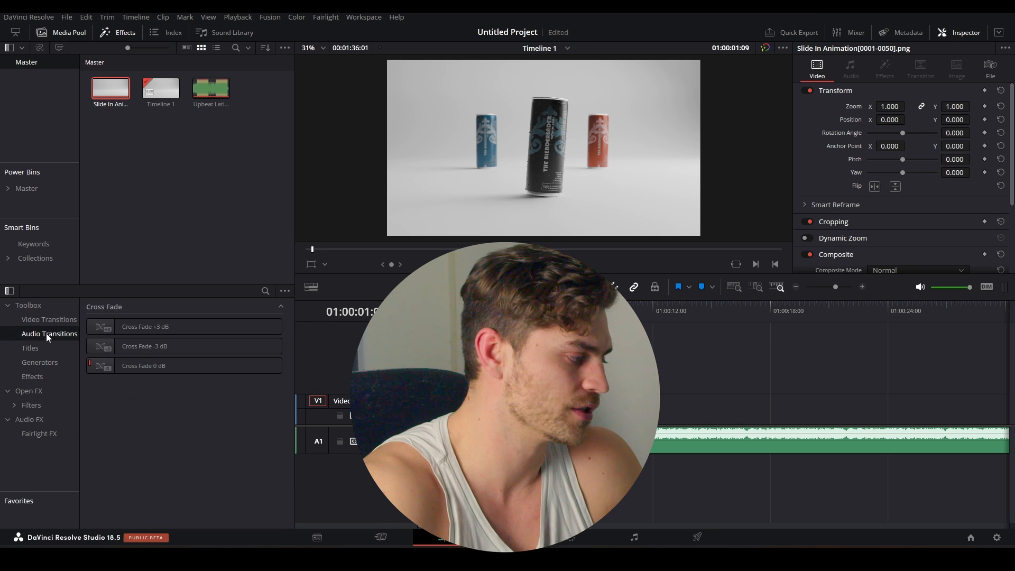
pyautogui.click(43, 347)
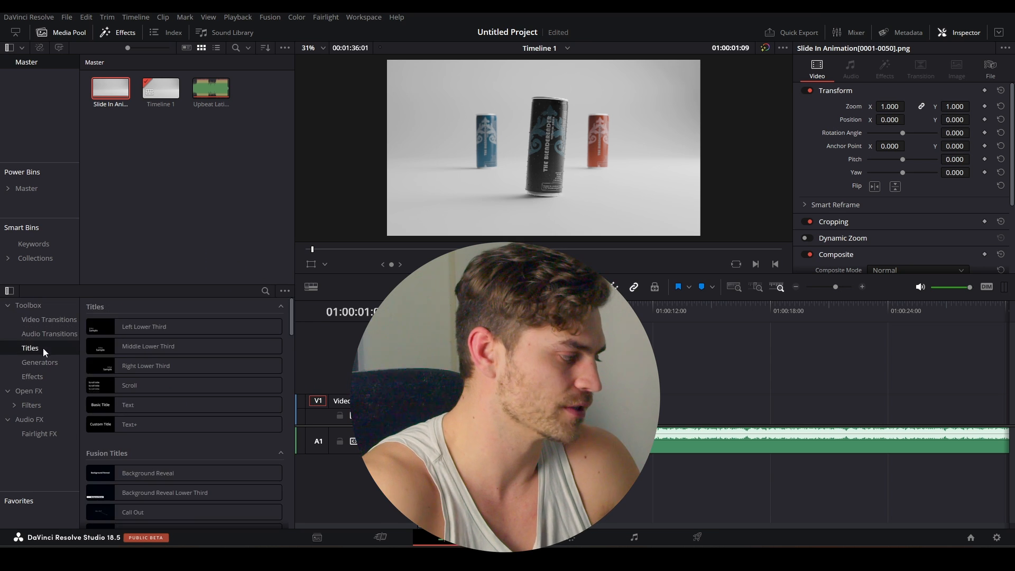
pyautogui.click(43, 363)
pyautogui.click(39, 309)
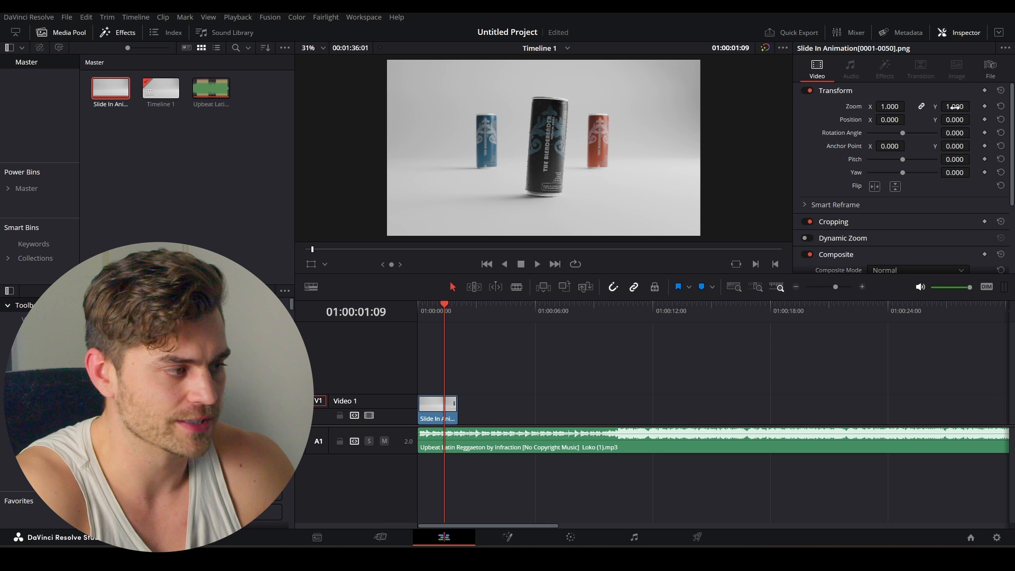
# - Try changing the Zoom of the slide-in clip and undo the change
pyautogui.moveTo(956, 106); pyautogui.dragTo(993, 120)
pyautogui.hotkey('ctrl', 'z')
pyautogui.hotkey('ctrl', 'z')
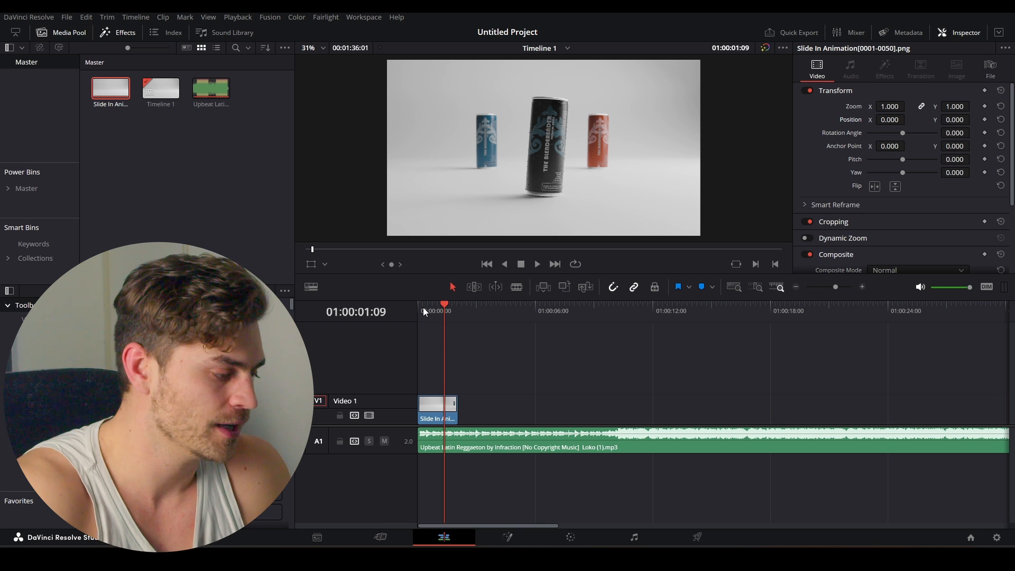
# - Add the full Can Transition Swipe image sequence from Product Final Animations to Video 2, just after the slide-in clip
pyautogui.click(480, 559)
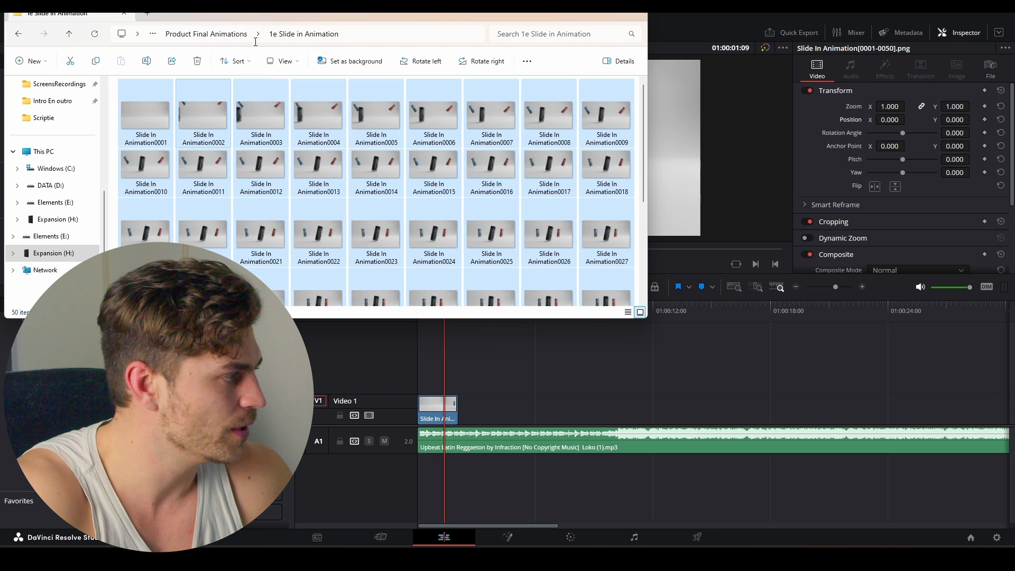
pyautogui.click(236, 37)
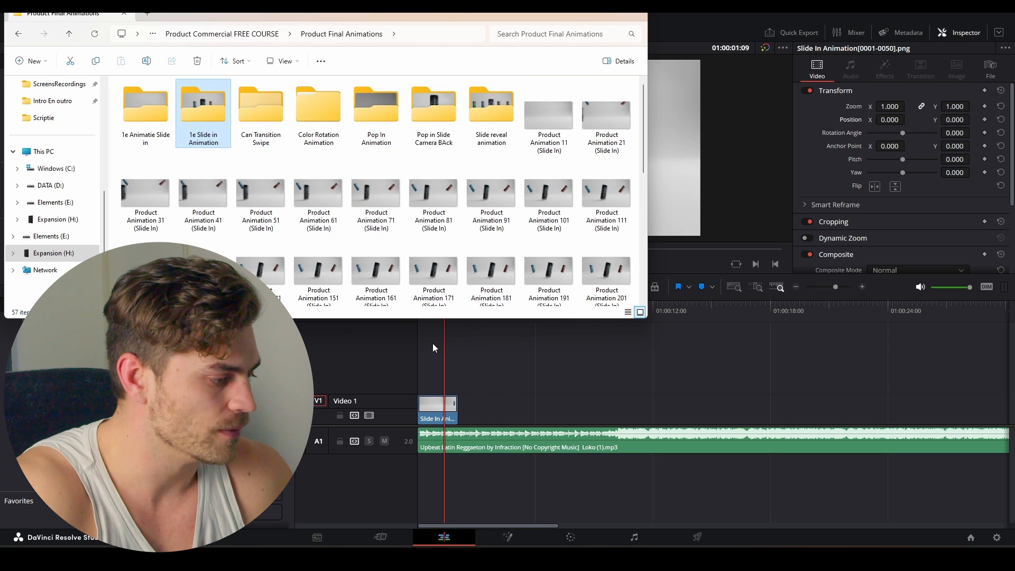
pyautogui.doubleClick(261, 110)
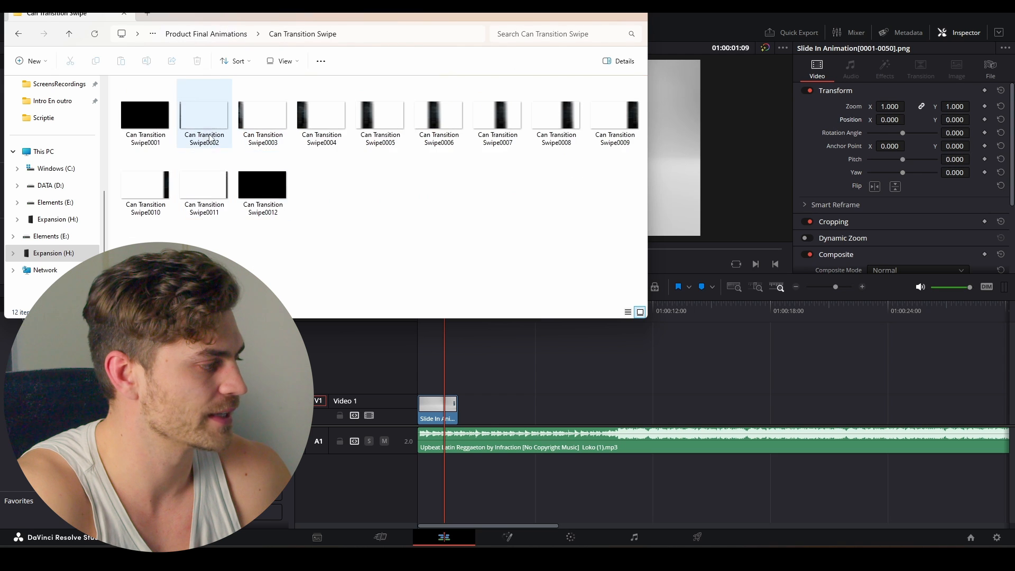
pyautogui.hotkey('ctrl', 'a')
pyautogui.moveTo(212, 140); pyautogui.dragTo(465, 378)
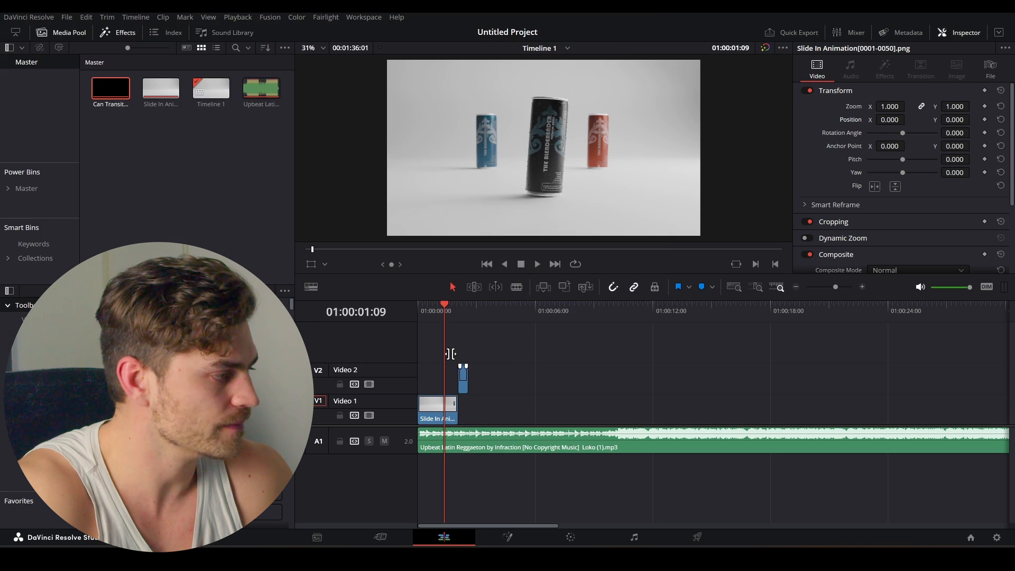
# - Add the full Pop In Animation image sequence to Video 2 directly after the can swipe clip, and return to the Product Final Animations folder
pyautogui.hotkey('alt', 'Tab')
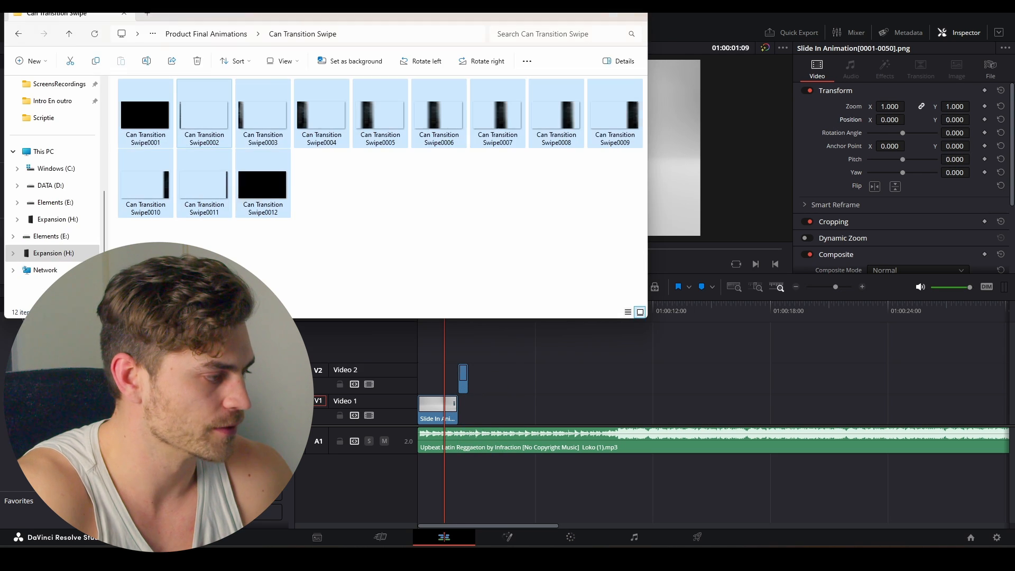
pyautogui.click(221, 34)
pyautogui.doubleClick(372, 116)
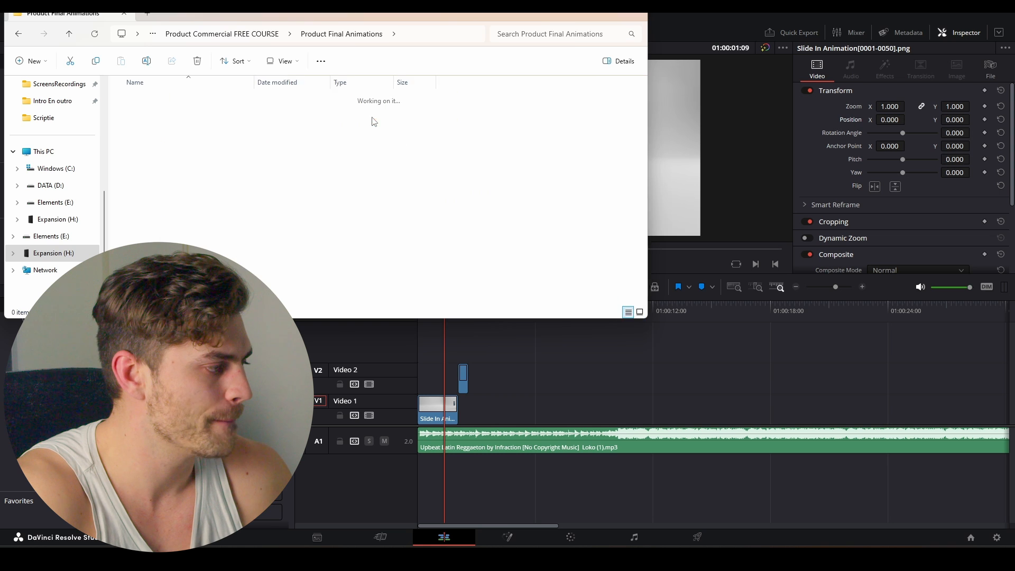
pyautogui.hotkey('ctrl', 'a')
pyautogui.moveTo(205, 125); pyautogui.dragTo(477, 408)
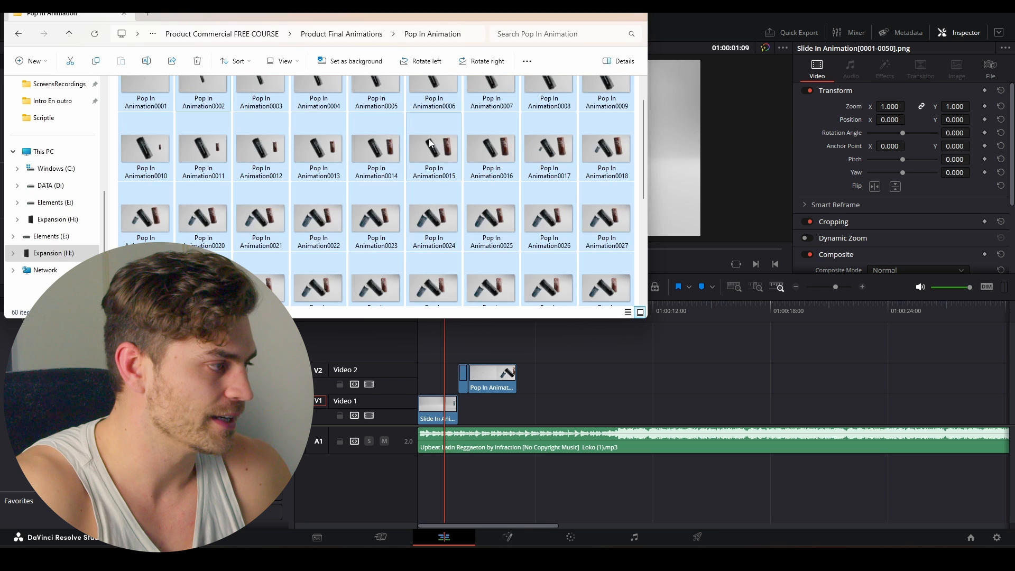
pyautogui.click(294, 34)
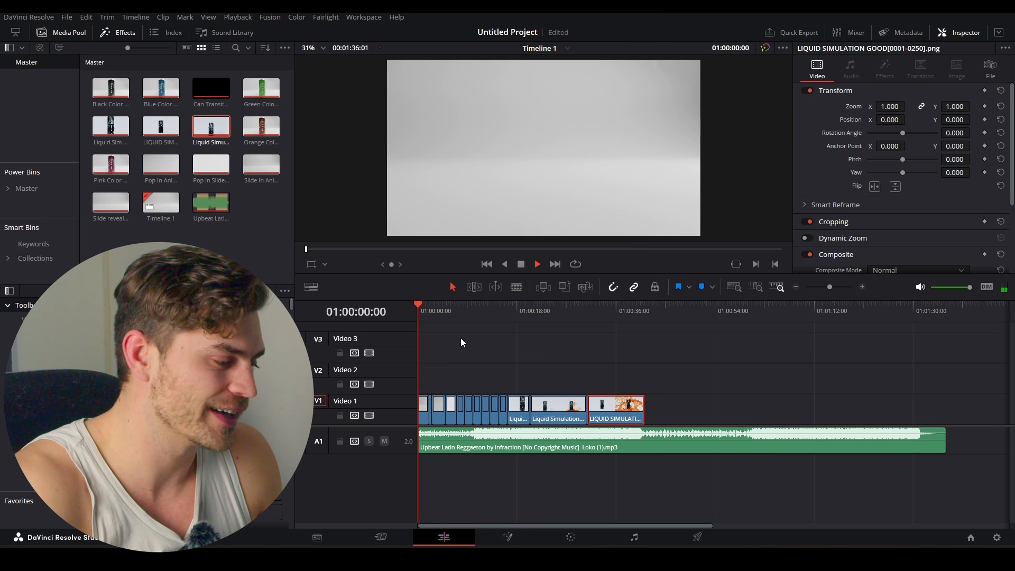
# - Preview the opening of the assembled clips and move the music on Audio 1 past the last video clip, starting at about 01:00:57
pyautogui.press('space')
pyautogui.press('space')
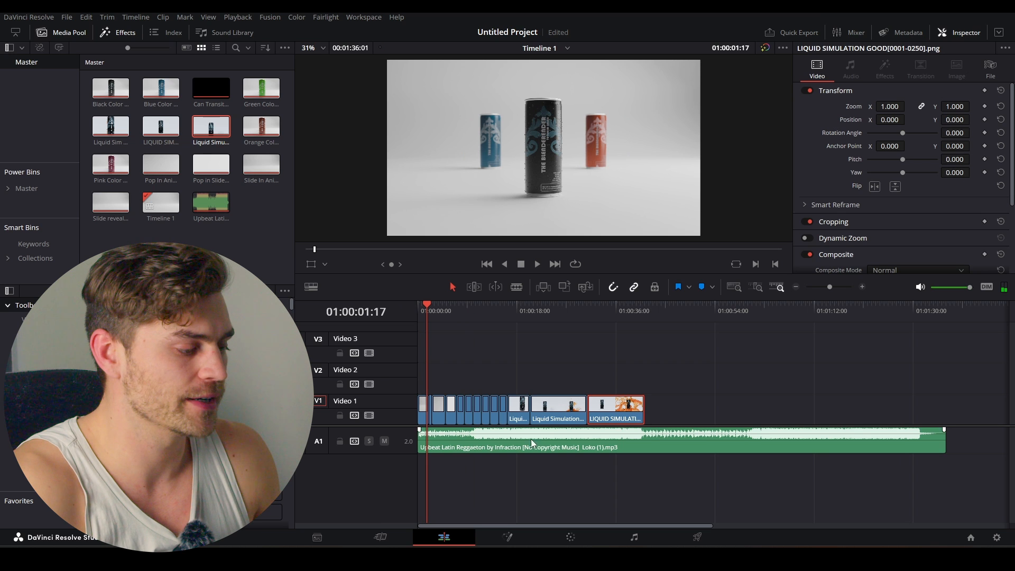
pyautogui.moveTo(530, 439); pyautogui.dragTo(664, 437)
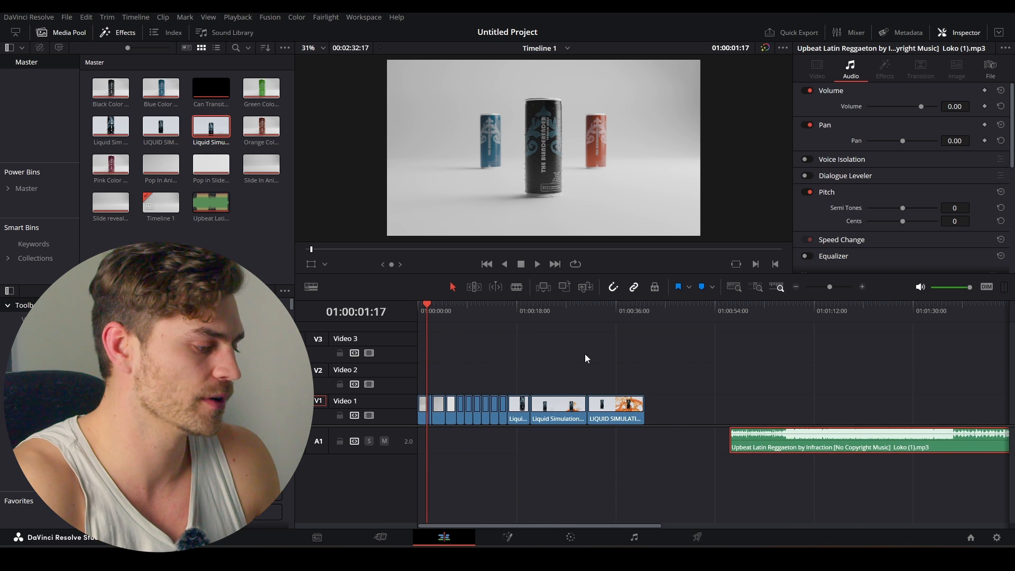
# - Mark the timeline range to export, with the In point at 01:00:00:00 and the Out point at 01:00:41:07, the last video frame
pyautogui.click(658, 347)
pyautogui.press('Home')
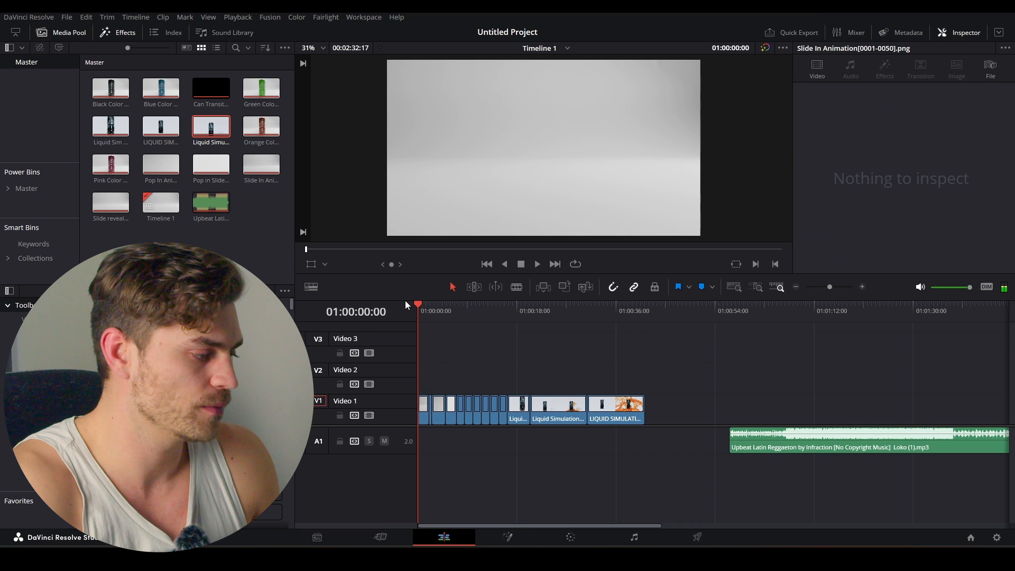
pyautogui.click(457, 311)
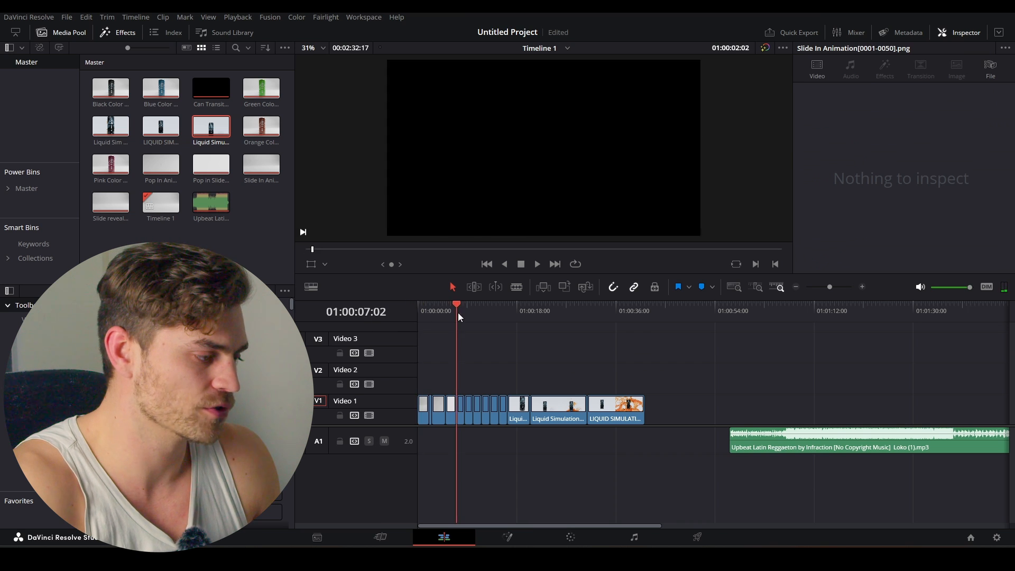
pyautogui.press('Home')
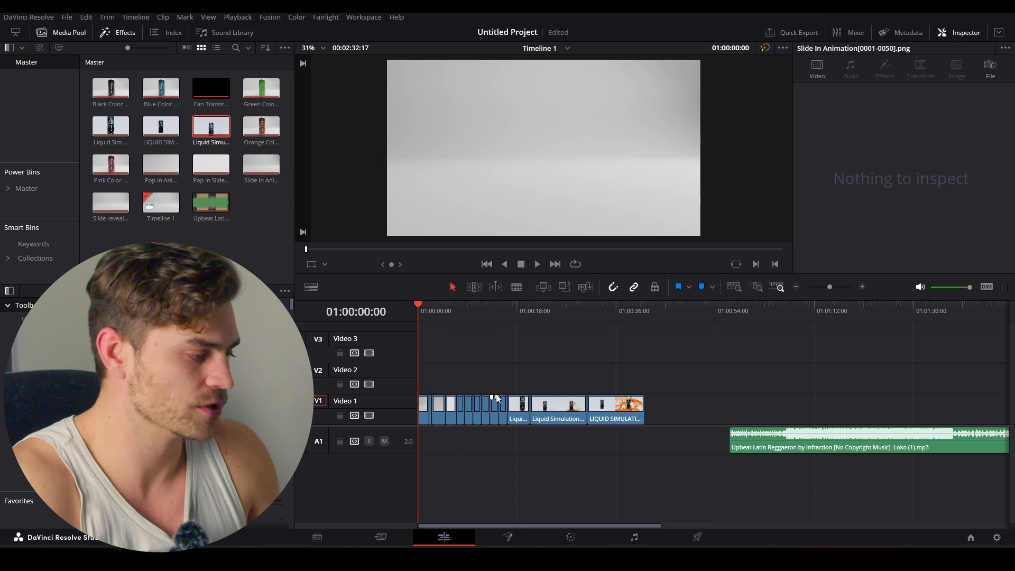
pyautogui.press('i')
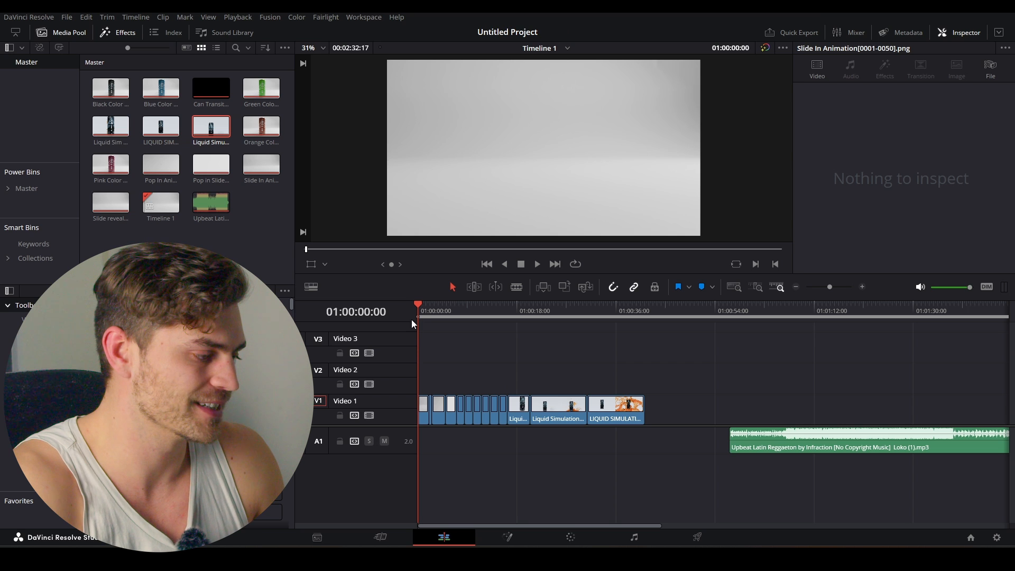
pyautogui.moveTo(419, 333); pyautogui.dragTo(652, 313)
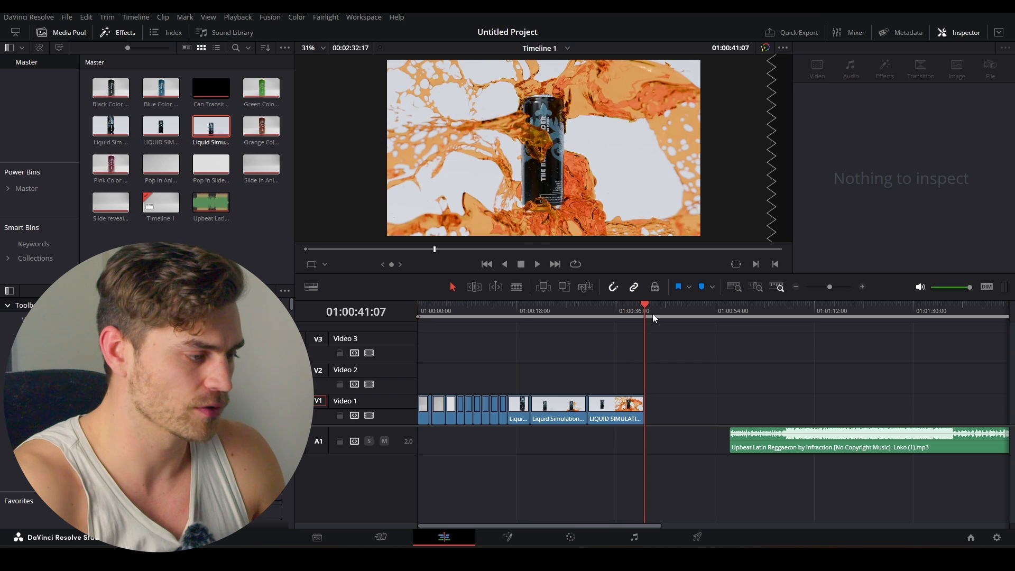
pyautogui.press('o')
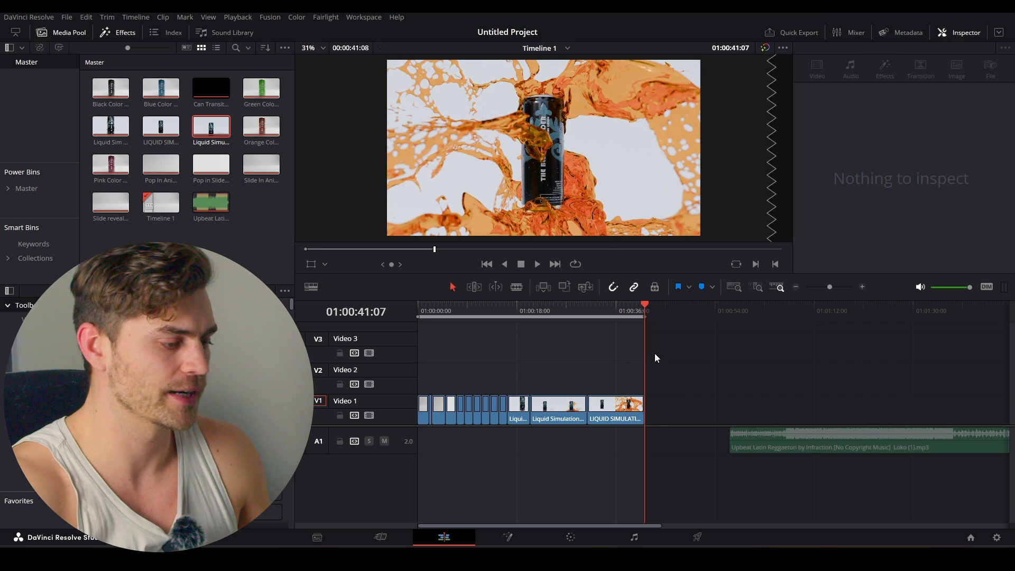
# - Save the project as "Product animation Masterclass Editing"
pyautogui.hotkey('ctrl', 's')
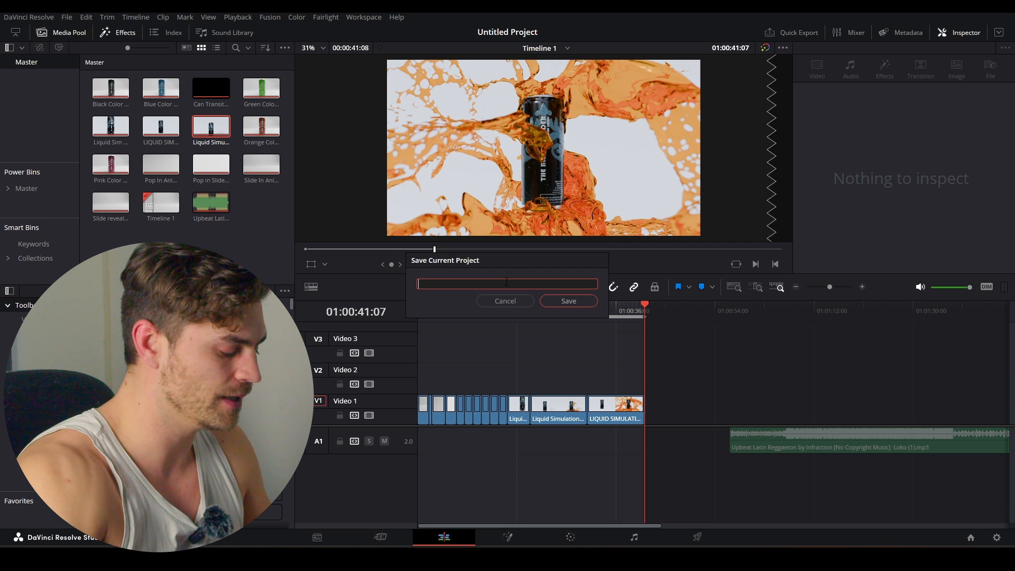
pyautogui.write('Product animation Master')
pyautogui.write('class Editing')
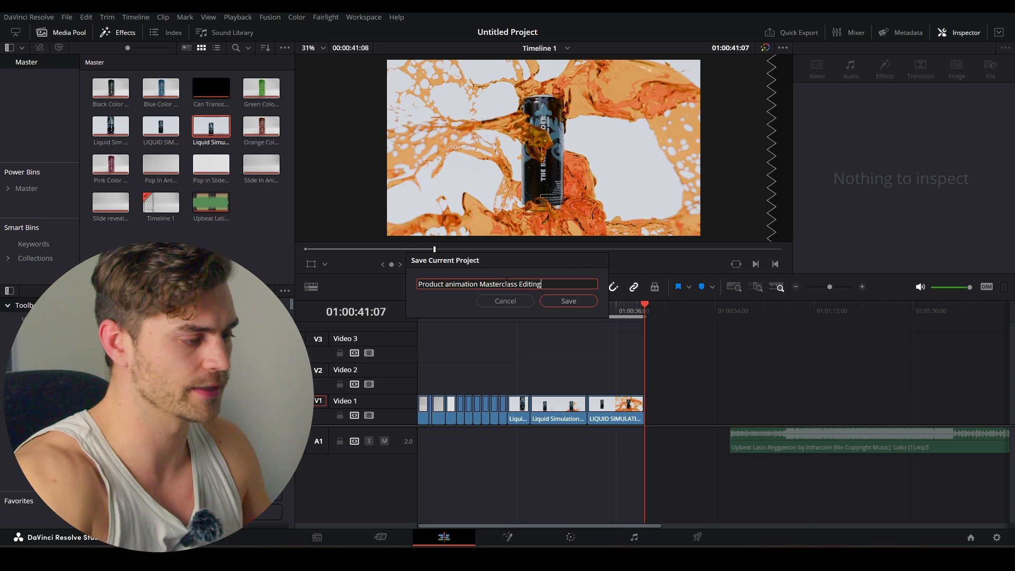
pyautogui.press('Return')
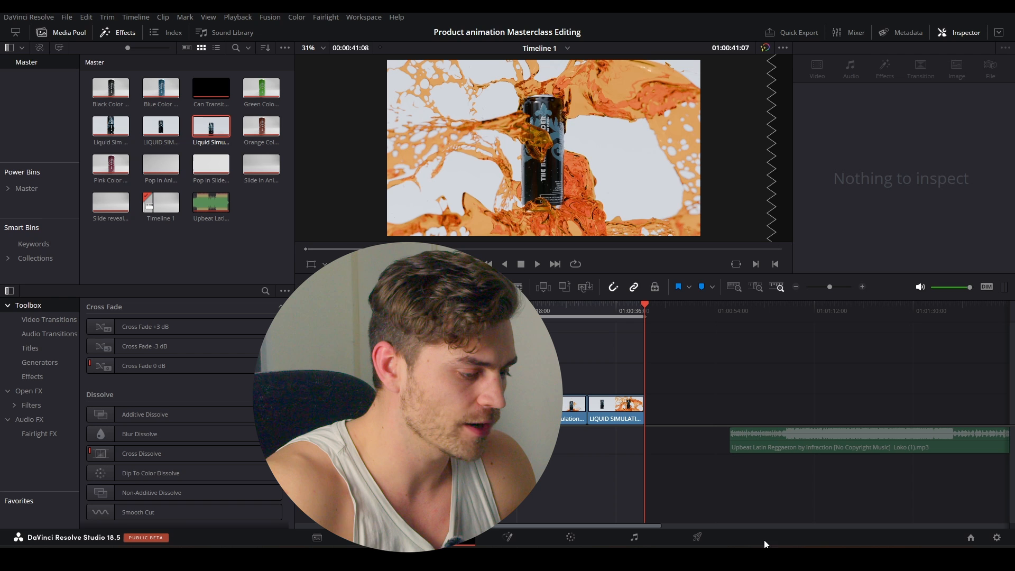
# - Go to the Deliver page, set the render file name to "Mp4 Product animation" and copy that name
pyautogui.click(696, 537)
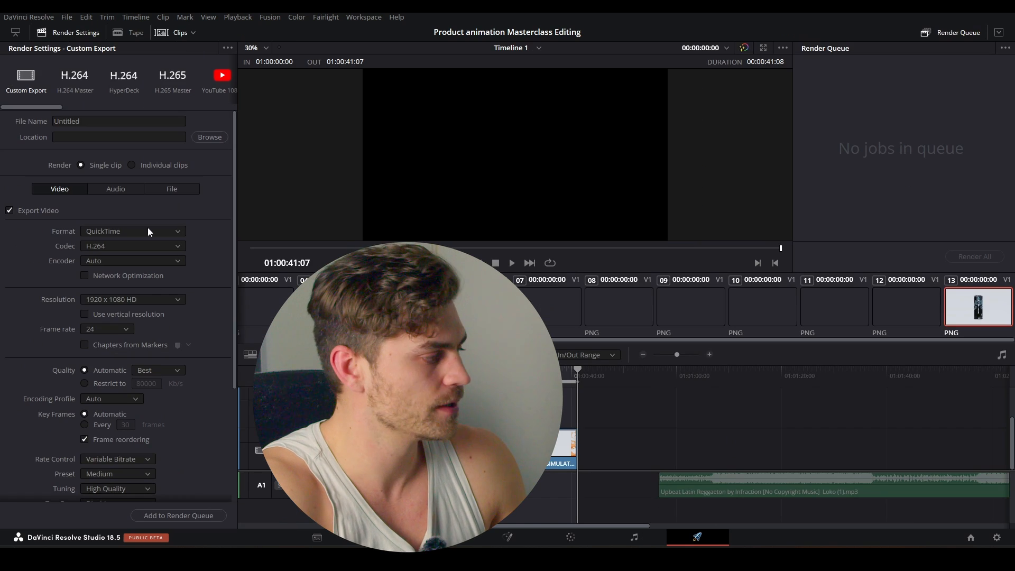
pyautogui.doubleClick(94, 122)
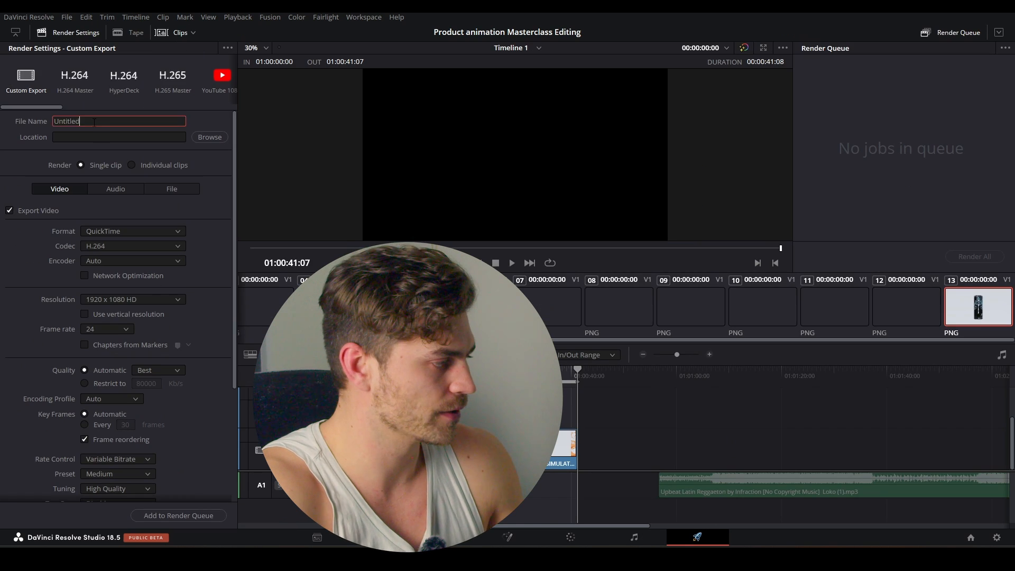
pyautogui.write('Mp4')
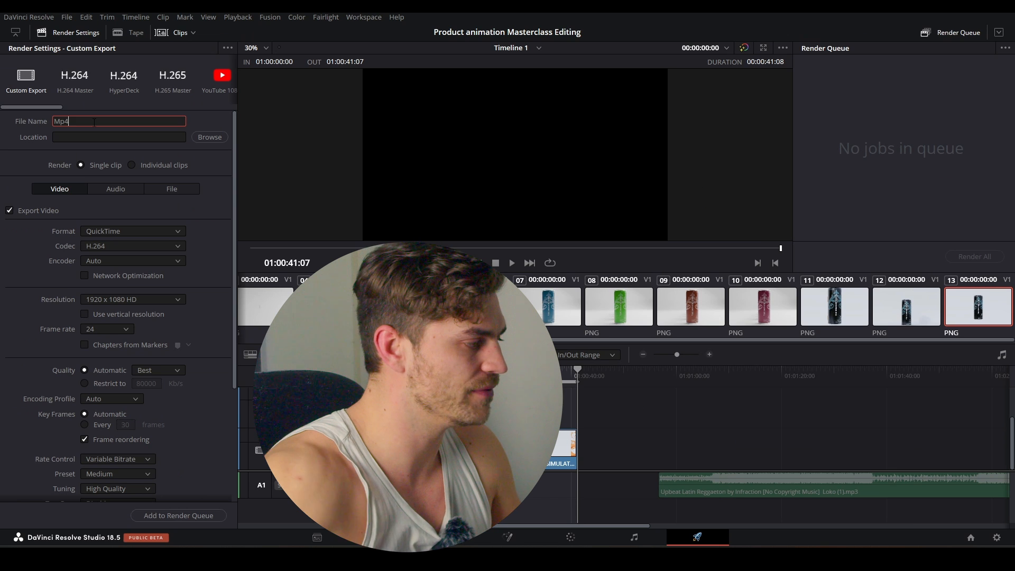
pyautogui.write(' Product animation')
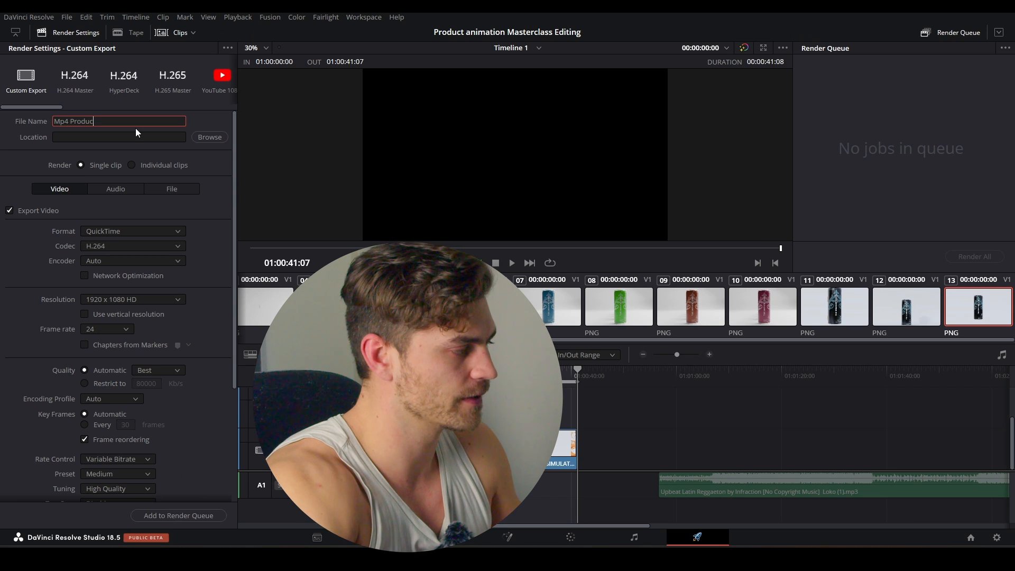
pyautogui.hotkey('ctrl', 'a')
pyautogui.hotkey('ctrl', 'c')
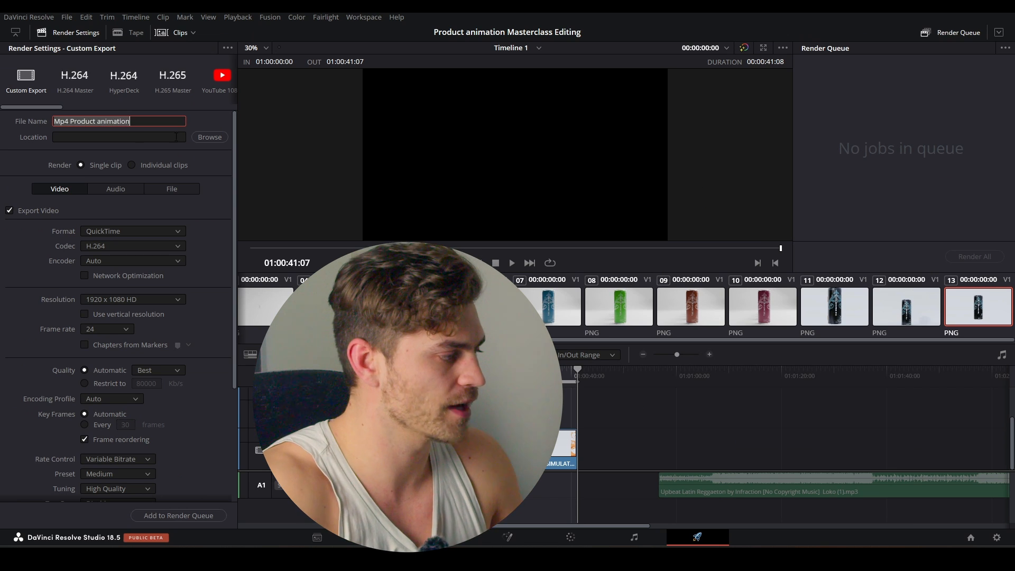
# - Set the render location to a new folder "Mp4 Product animation" inside The Blenderender > Product Commercial FREE COURSE on the Expansion (H:) drive
pyautogui.click(209, 137)
pyautogui.scroll(-2, 52, 193)
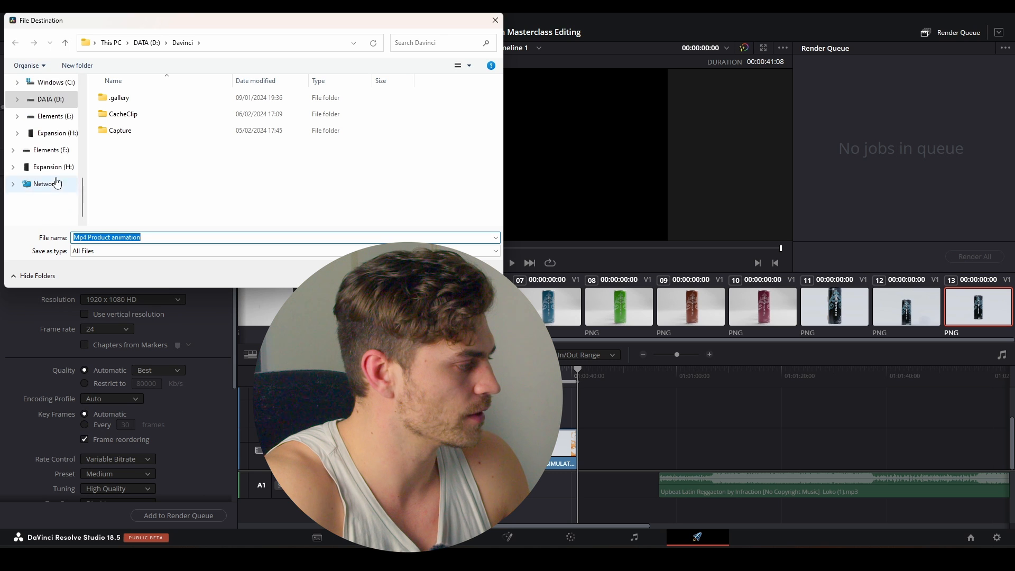
pyautogui.click(53, 166)
pyautogui.click(156, 196)
pyautogui.doubleClick(156, 196)
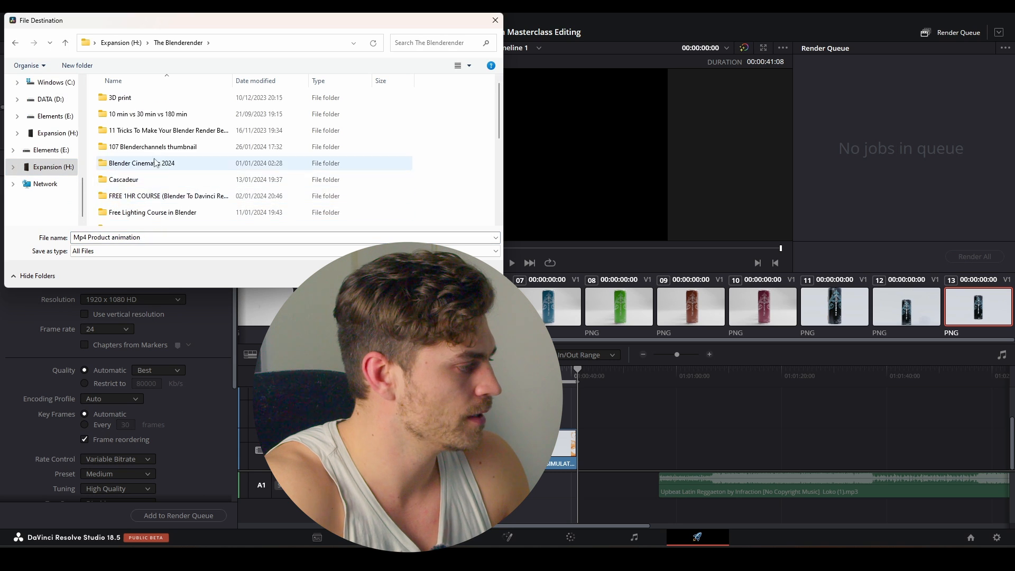
pyautogui.scroll(-2, 164, 174)
pyautogui.doubleClick(168, 185)
pyautogui.rightClick(460, 171)
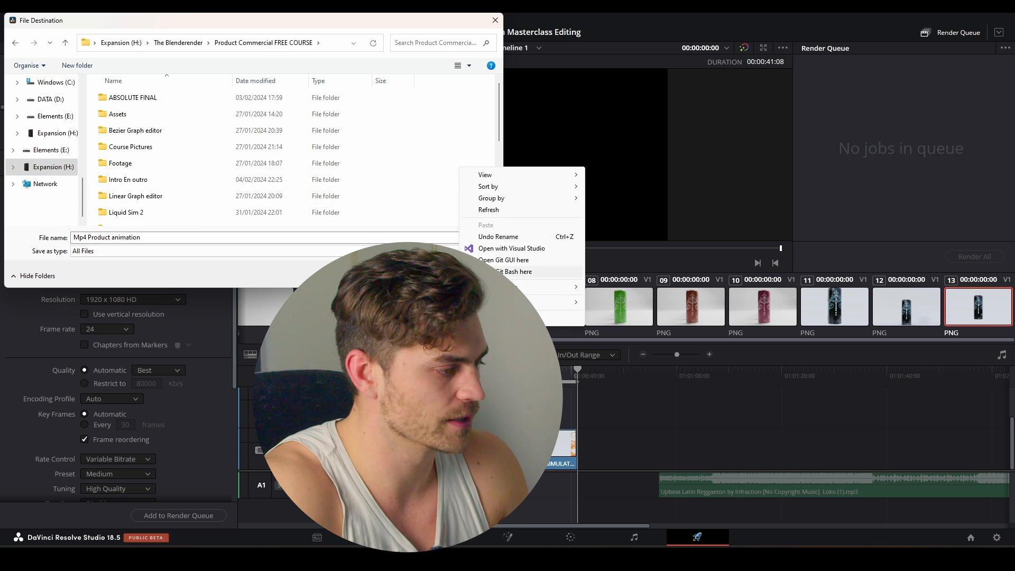
pyautogui.press('Escape')
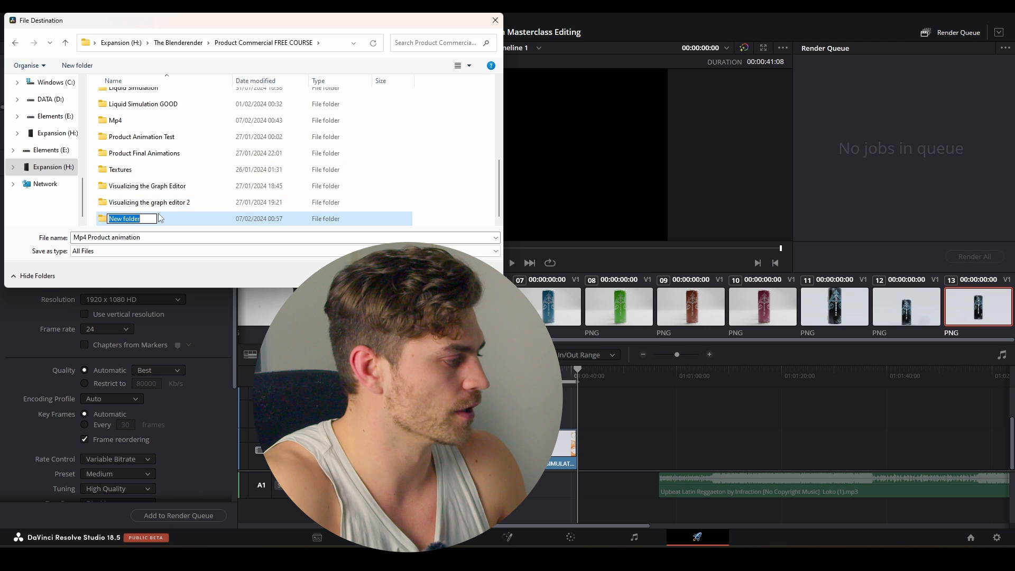
pyautogui.hotkey('ctrl', 'v')
pyautogui.doubleClick(204, 218)
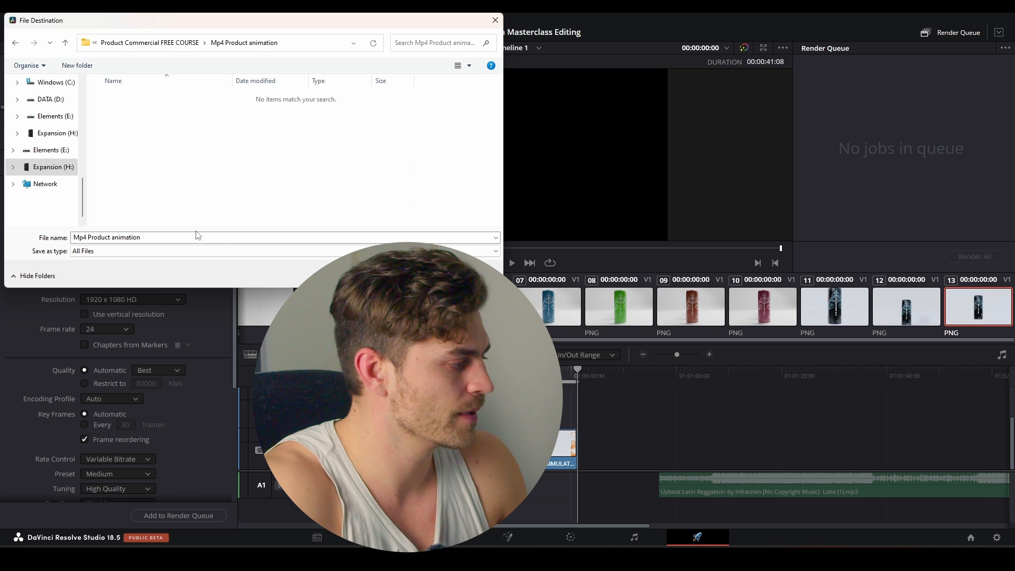
pyautogui.press('Return')
# - Set the export format to MP4 and check the audio and video render settings
pyautogui.click(124, 233)
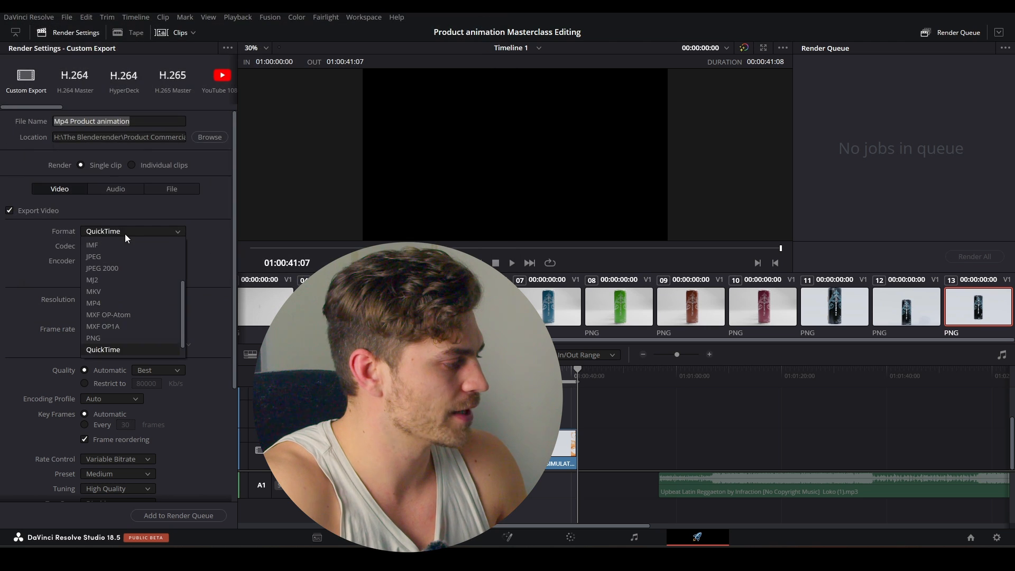
pyautogui.click(105, 303)
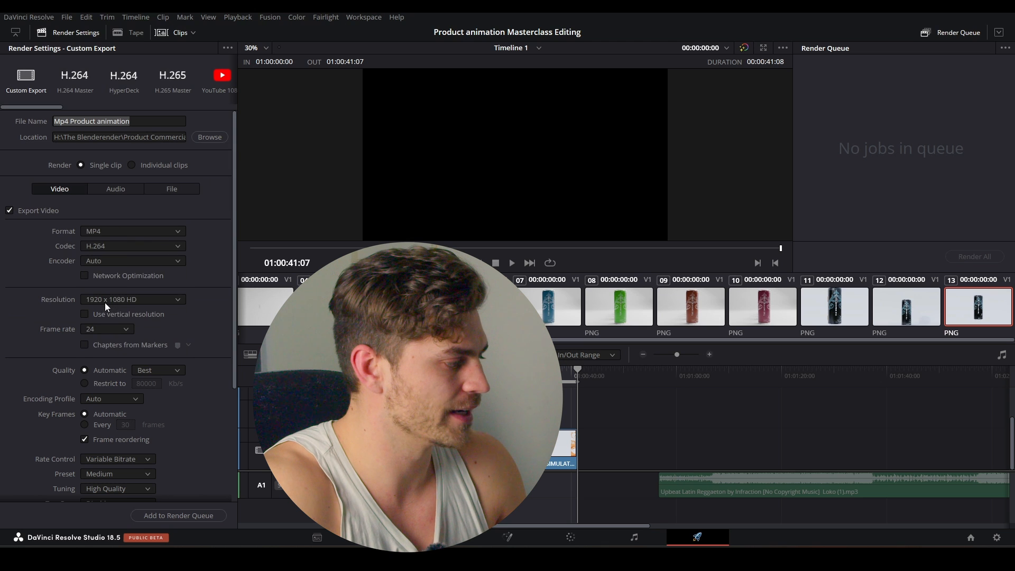
pyautogui.click(115, 189)
pyautogui.click(56, 189)
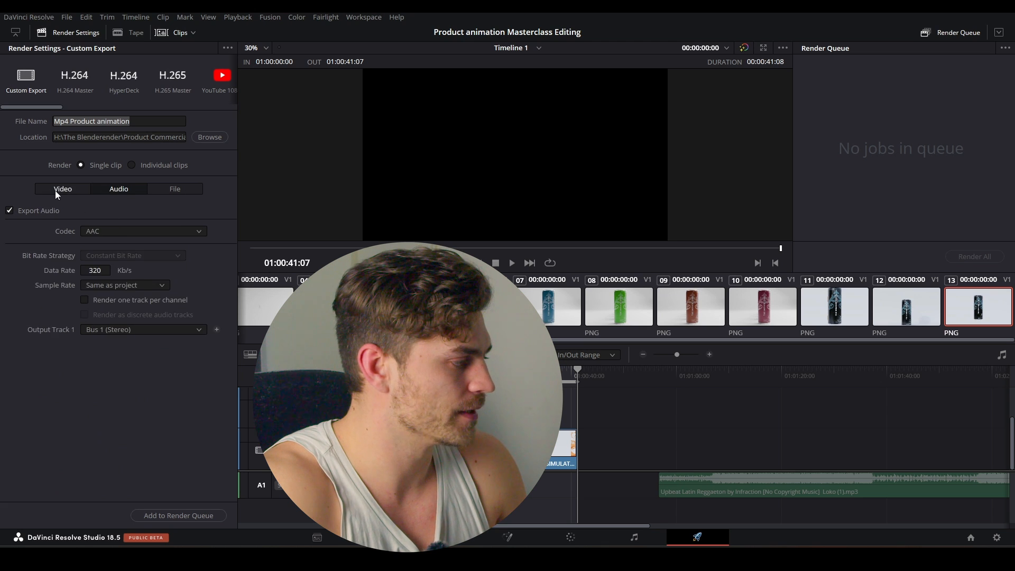
pyautogui.scroll(-5, 77, 243)
pyautogui.scroll(5, 52, 247)
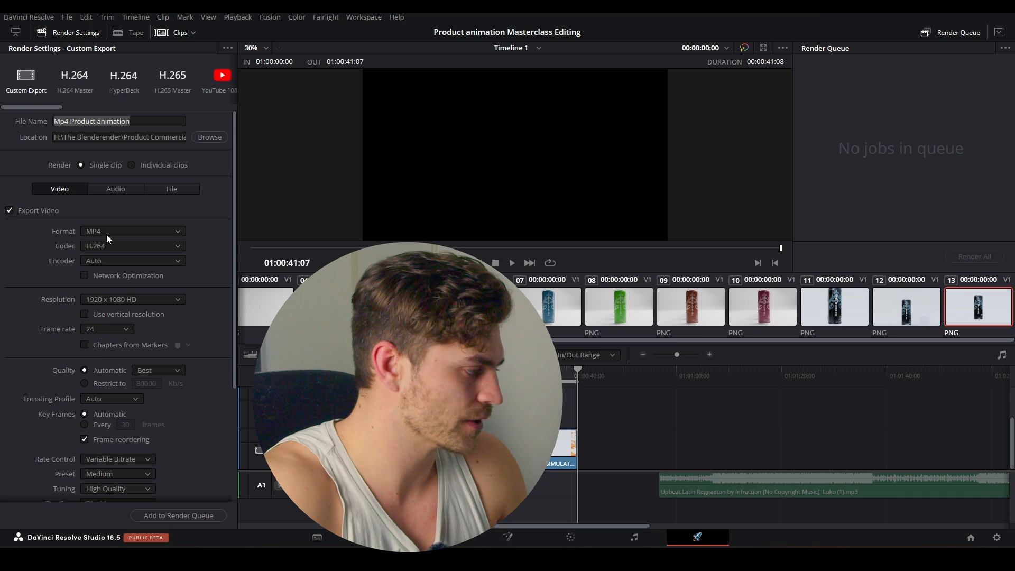
# - Add the export job to the render queue and render it
pyautogui.scroll(-5, 53, 296)
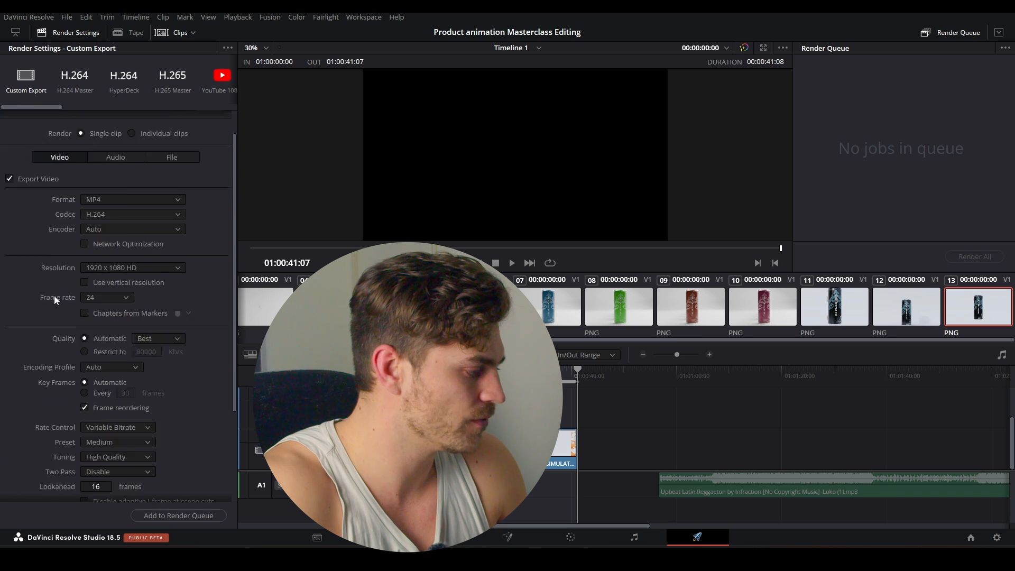
pyautogui.click(179, 516)
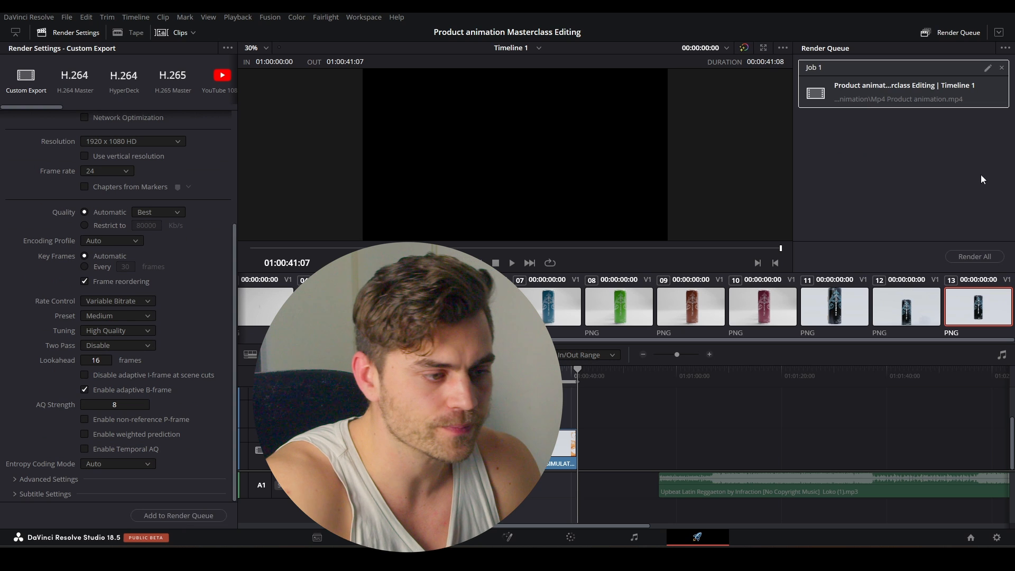
pyautogui.click(973, 257)
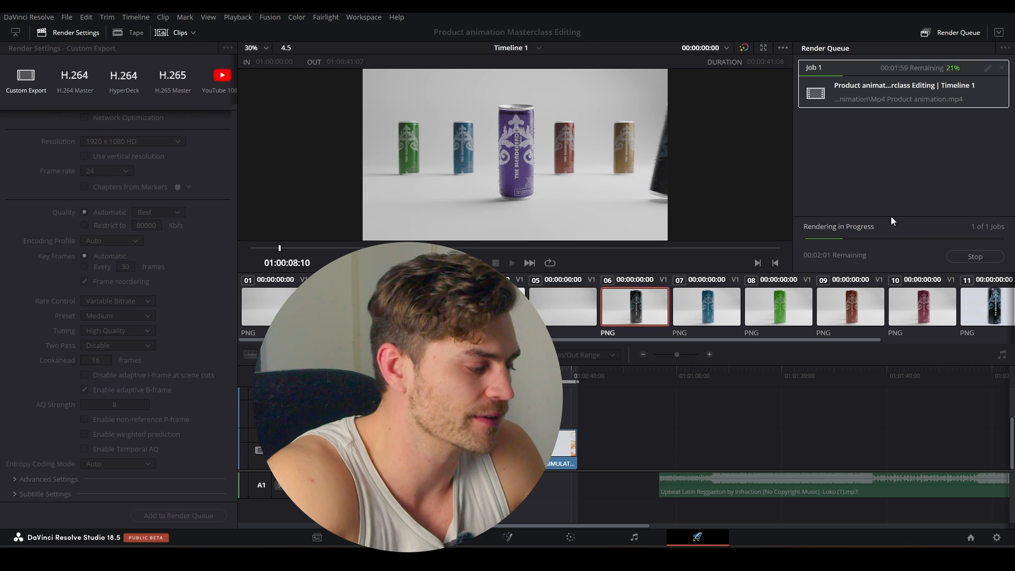
# - On the Edit page, move all Video 1 clips after the can swipe further along, with the Pop In clip starting at about 01:00:11
pyautogui.click(446, 538)
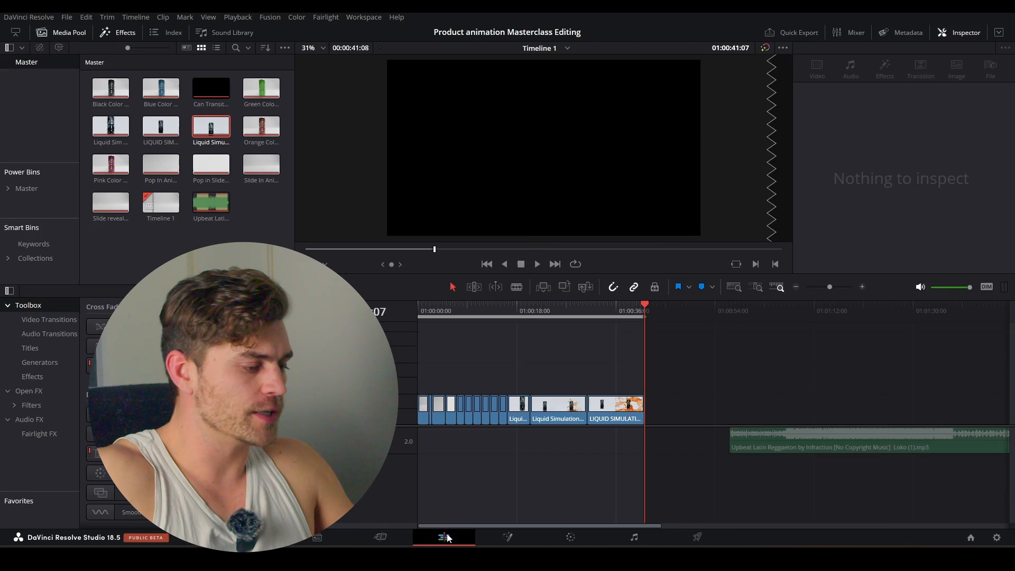
pyautogui.moveTo(651, 362); pyautogui.dragTo(485, 405)
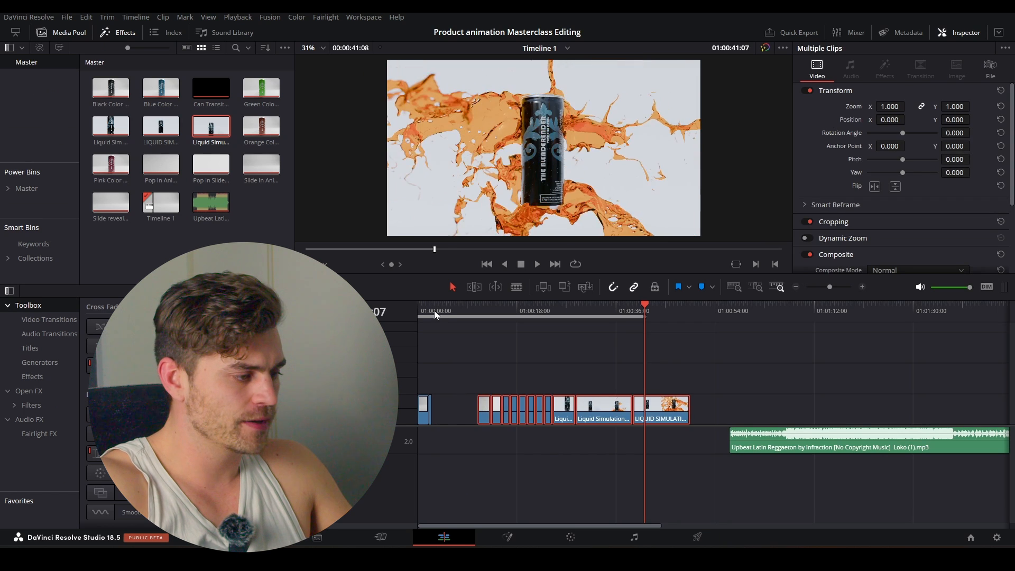
pyautogui.click(429, 310)
pyautogui.scroll(10, 480, 381)
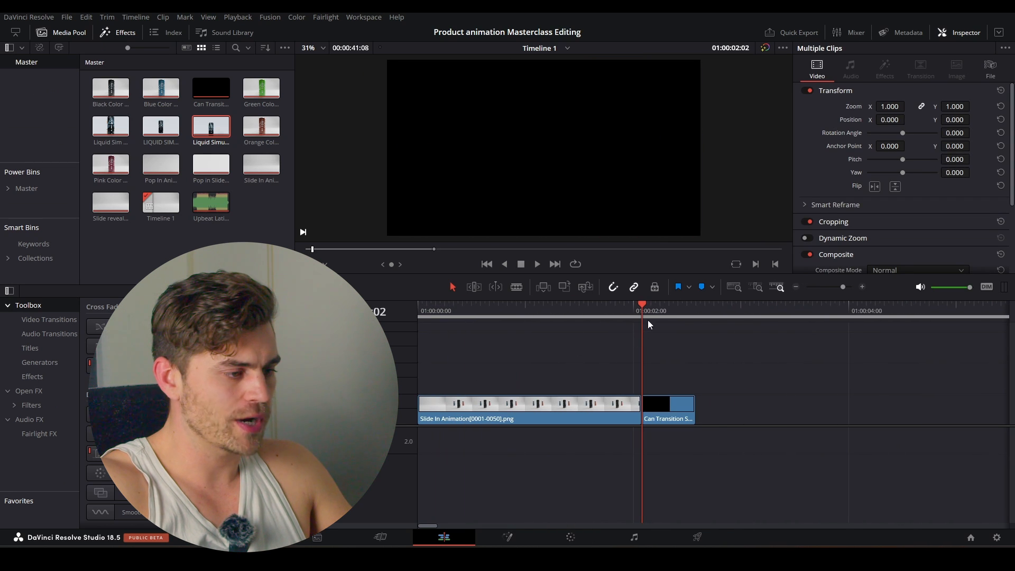
pyautogui.moveTo(648, 319); pyautogui.dragTo(669, 316)
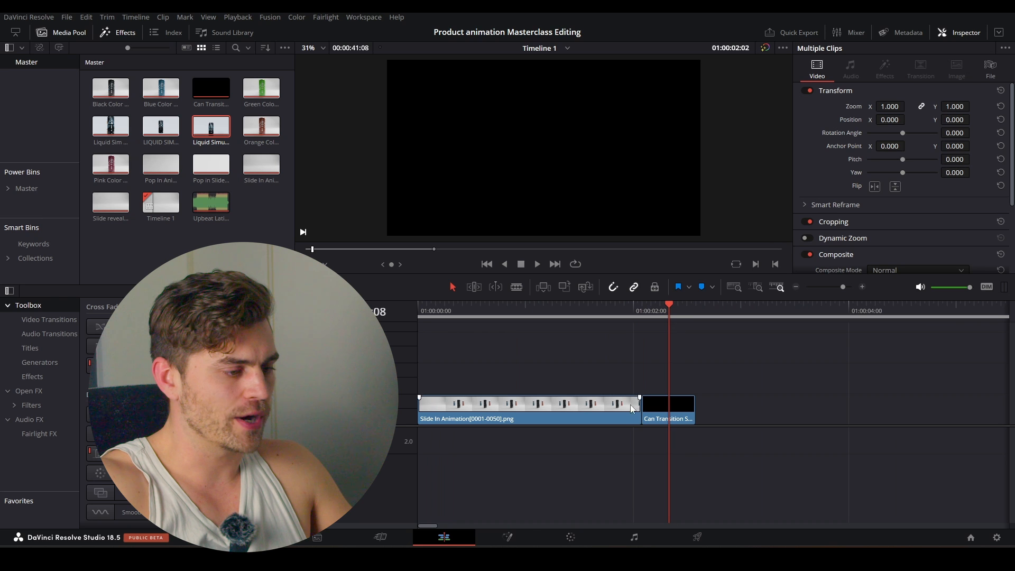
pyautogui.scroll(-5, 627, 361)
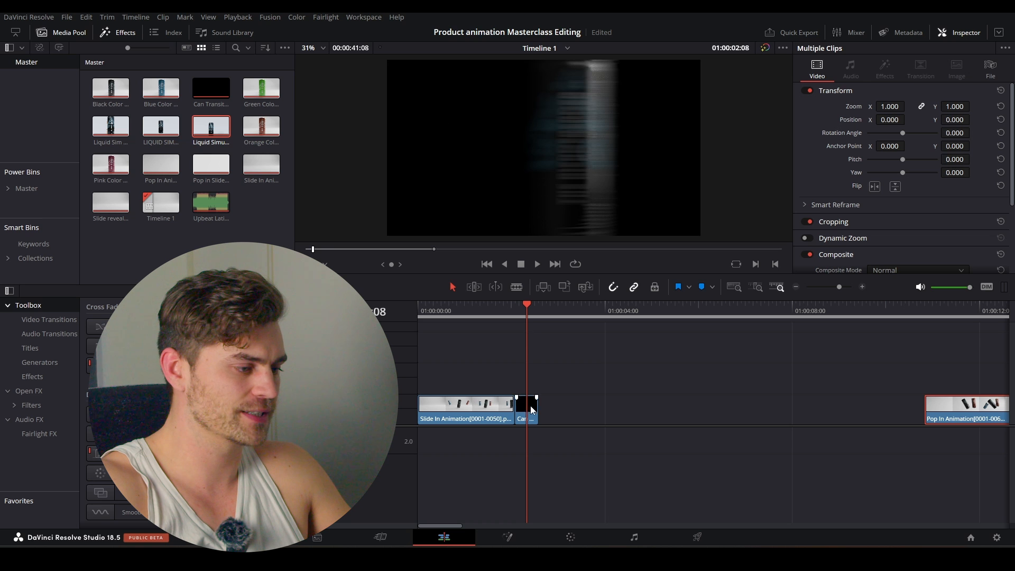
# - Move the Can Transition Swipe clip to Video 3 over the end of the slide-in clip, starting at 01:00:01:14, and check the overlay
pyautogui.moveTo(531, 410); pyautogui.dragTo(500, 346)
pyautogui.click(496, 308)
pyautogui.scroll(6, 527, 354)
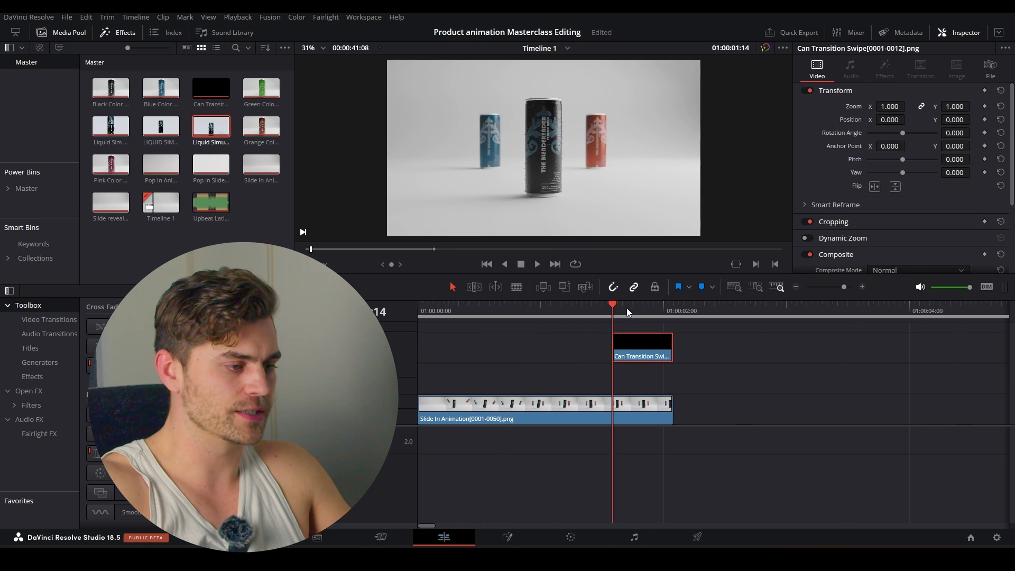
pyautogui.click(649, 309)
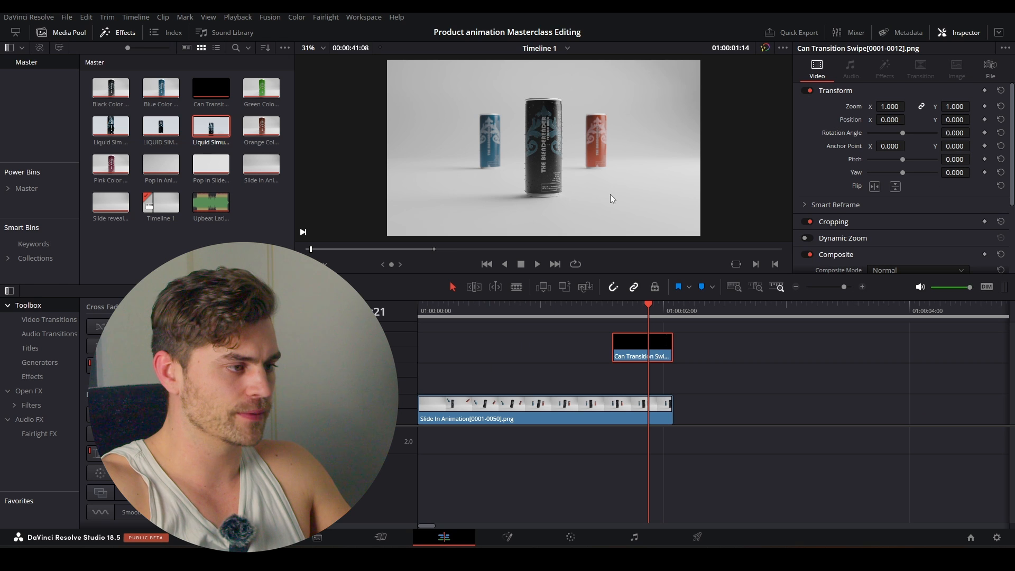
# - Delete the Slide In Animation clip from Video 1
pyautogui.scroll(-6, 591, 410)
pyautogui.click(449, 408)
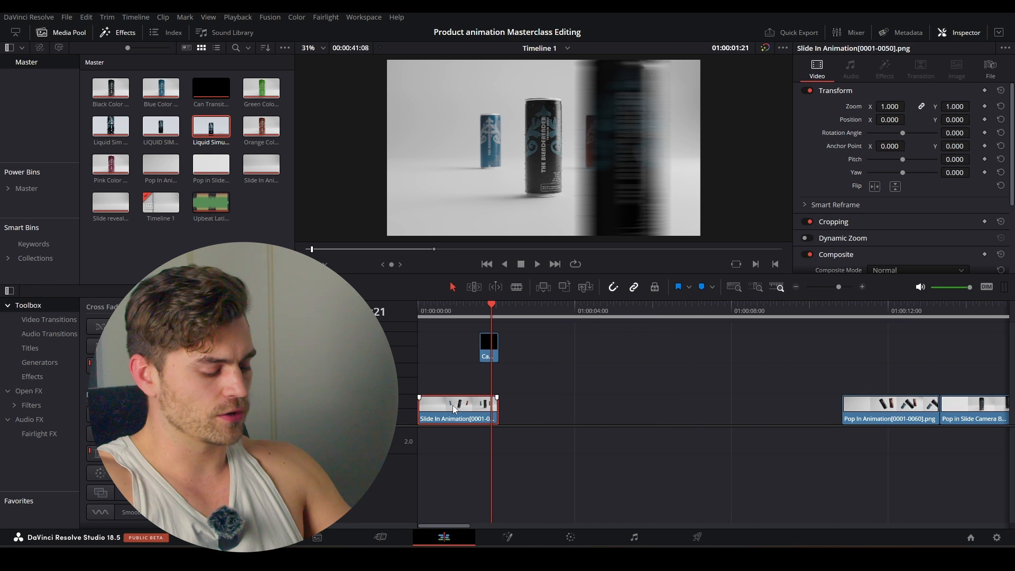
pyautogui.press('BackSpace')
pyautogui.scroll(-6, 645, 410)
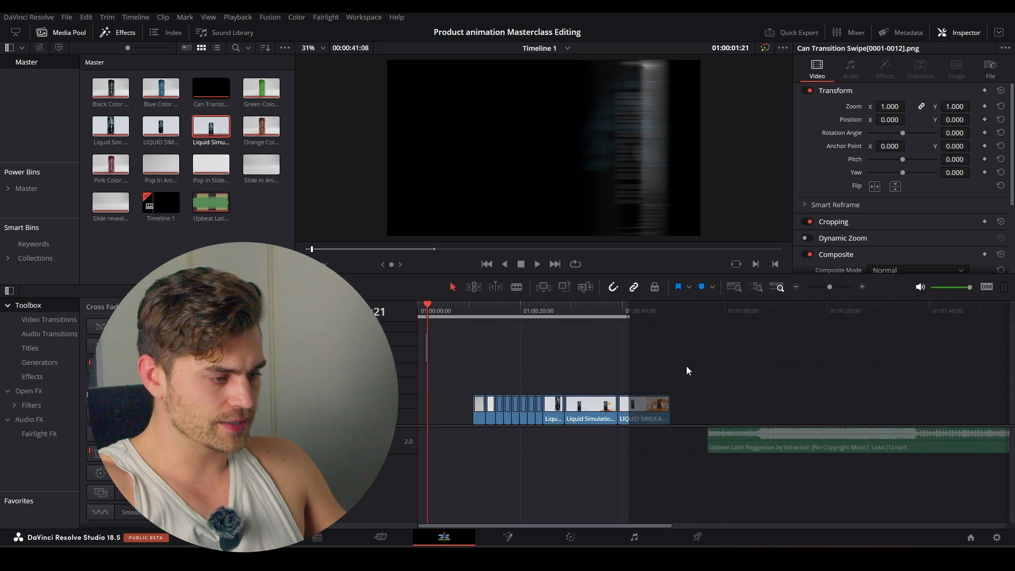
# - Delete all Video 1 clips and place Mp4 Product animation.mp4 from the Mp4 Product animation folder at the start of the timeline
pyautogui.moveTo(687, 366); pyautogui.dragTo(492, 413)
pyautogui.press('BackSpace')
pyautogui.hotkey('alt', 'Tab')
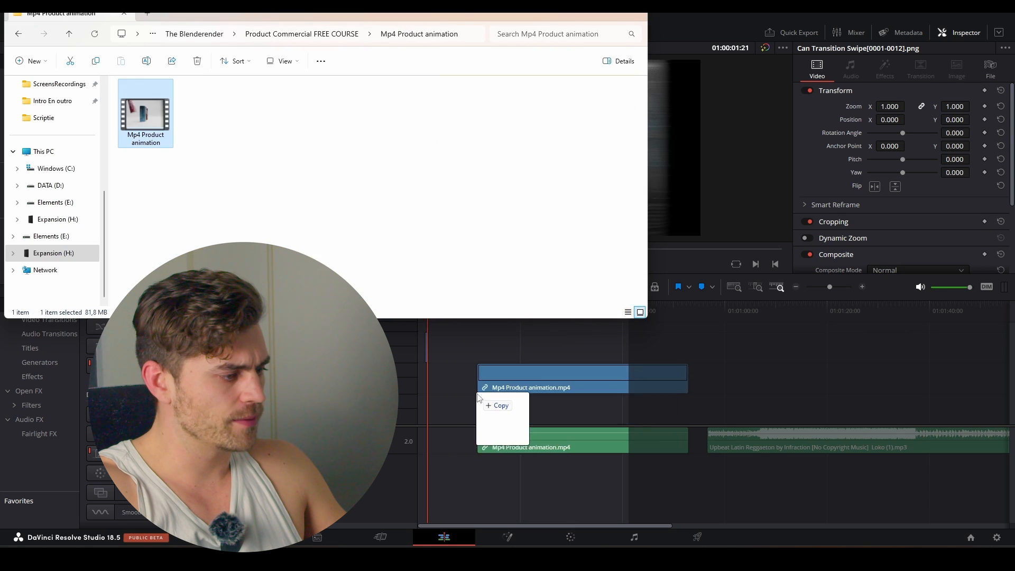
pyautogui.moveTo(502, 398); pyautogui.dragTo(431, 411)
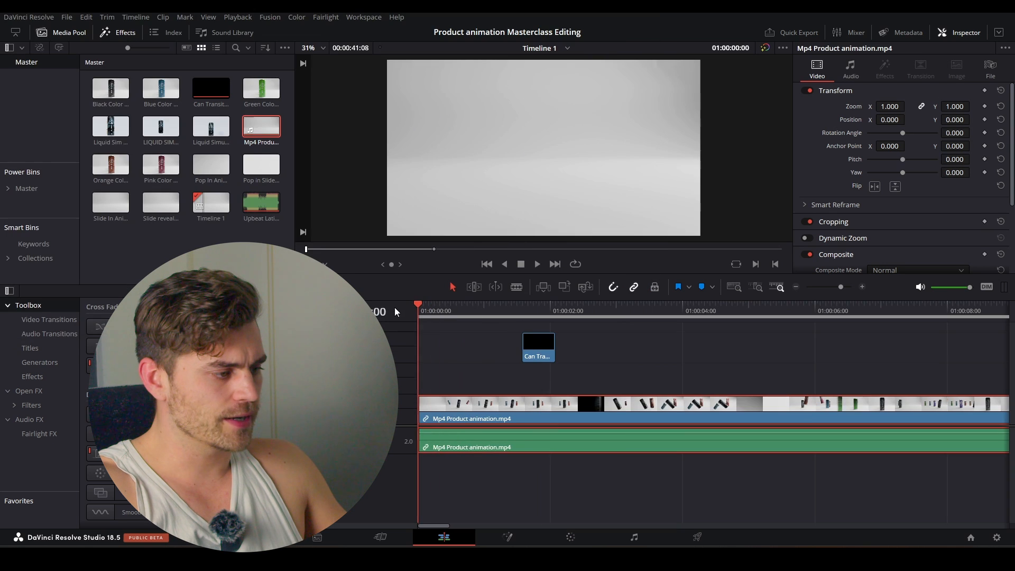
# - Move the Can Transition Swipe clip on Video 3 to about 01:00:04:10 and play the opening of the imported video
pyautogui.moveTo(543, 349); pyautogui.dragTo(729, 349)
pyautogui.scroll(-2, 591, 353)
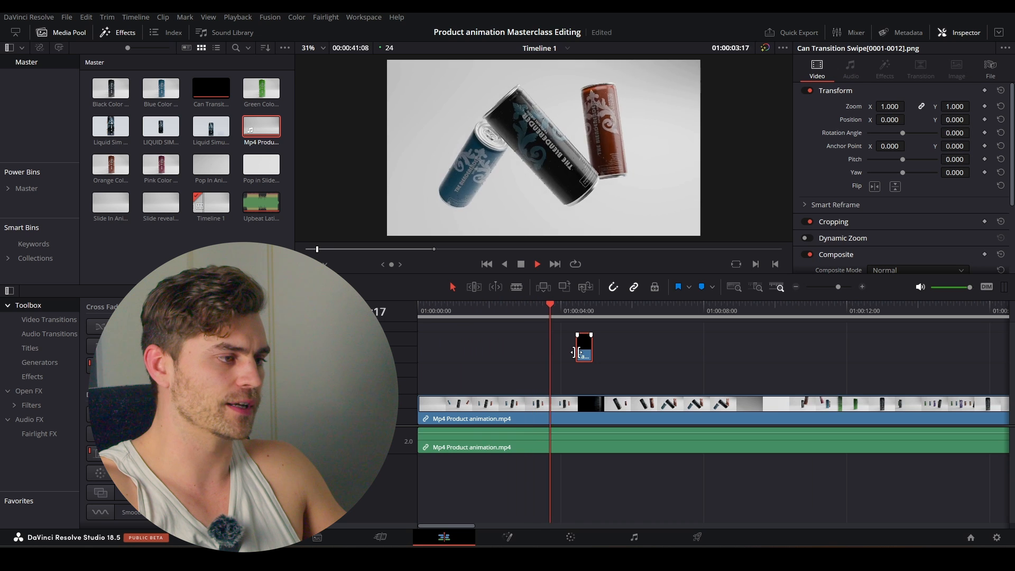
pyautogui.press('space')
pyautogui.press('Home')
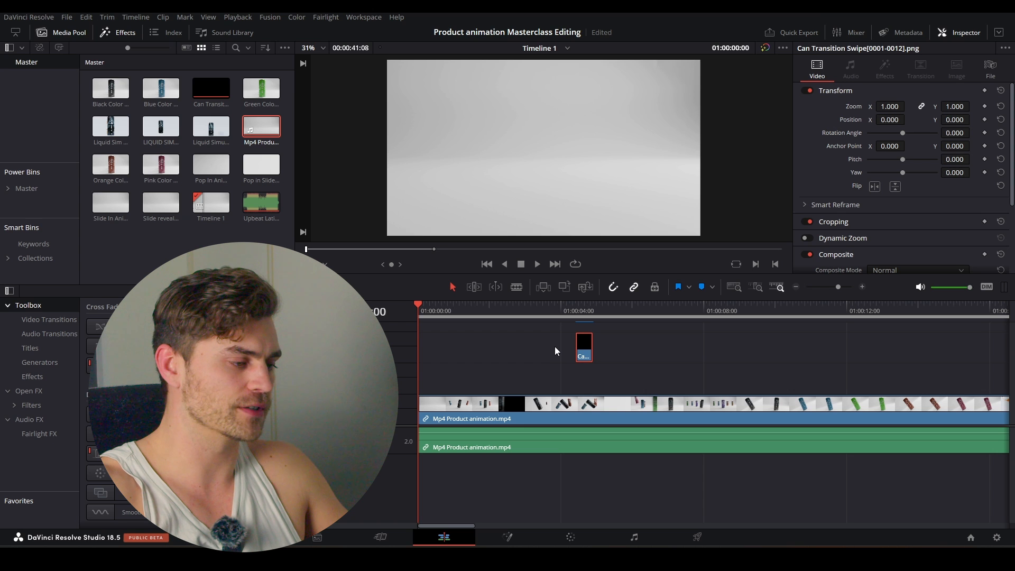
pyautogui.scroll(2, 527, 375)
pyautogui.scroll(-4, 613, 378)
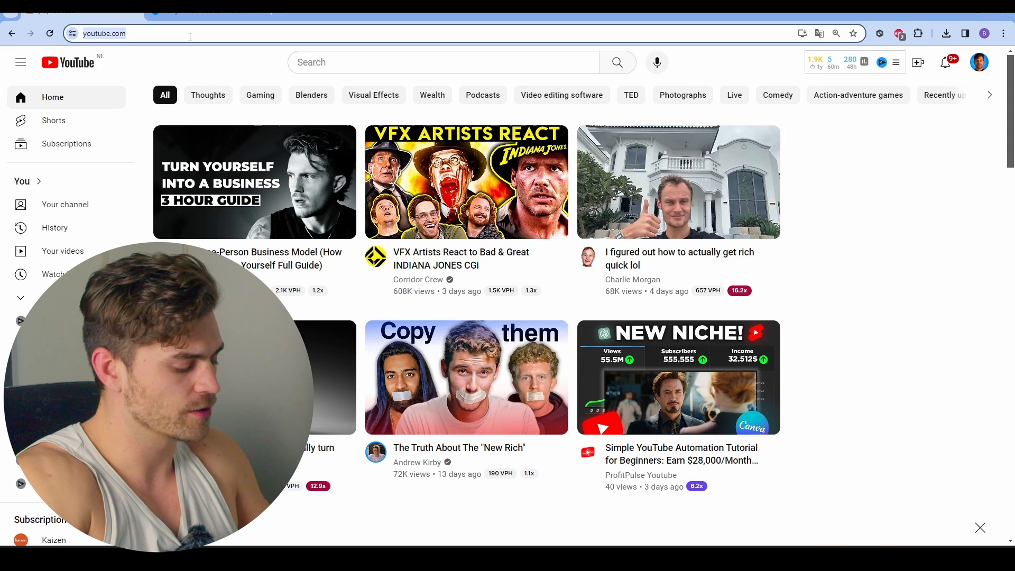
# - Open YouTube in the browser, search for "Vlog Fashion anime children of light", and open the first result by Infraction
pyautogui.write('youtube')
pyautogui.press('Return')
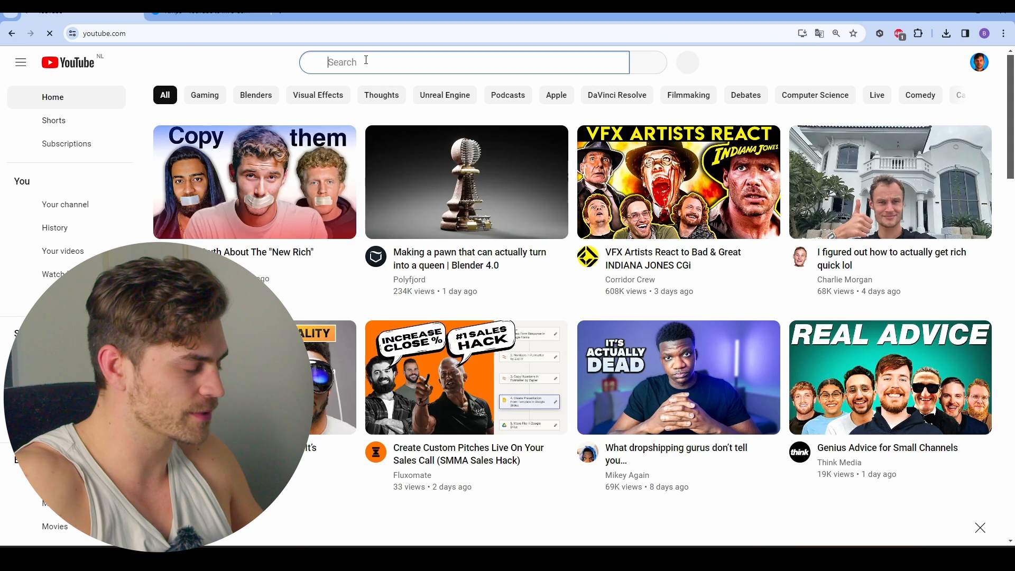
pyautogui.click(365, 63)
pyautogui.write('V')
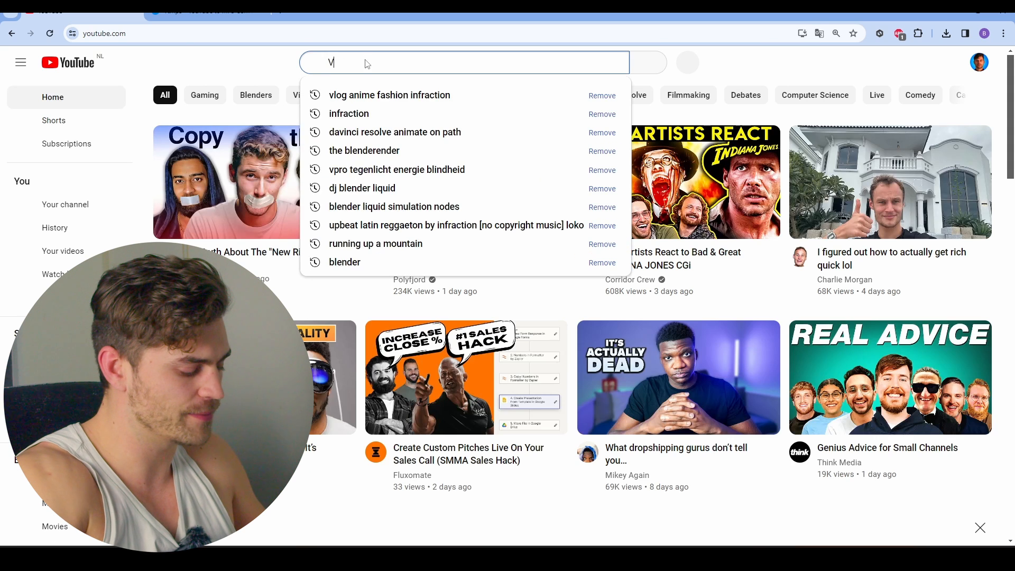
pyautogui.write('log Fashion a')
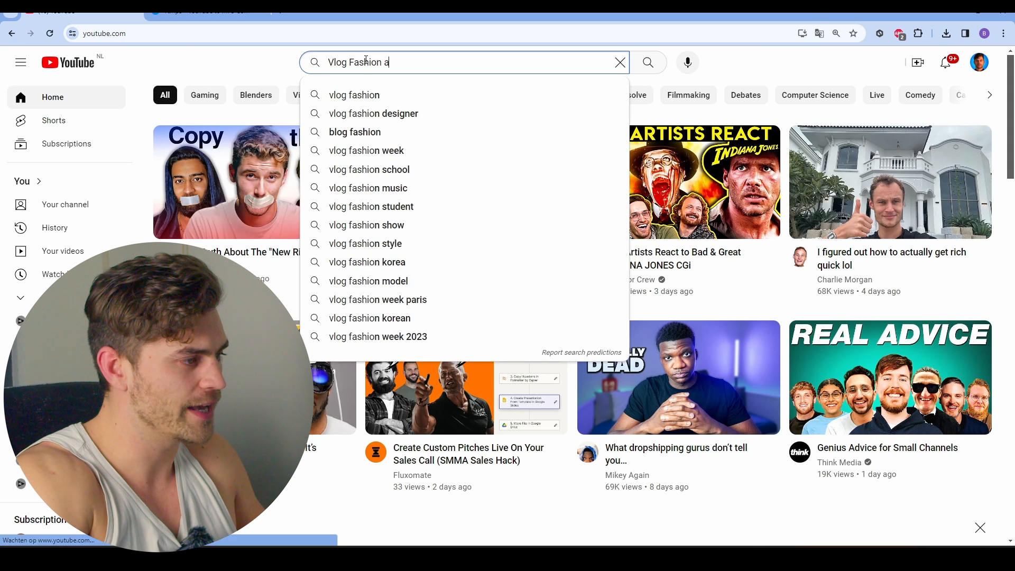
pyautogui.write('nime children of light')
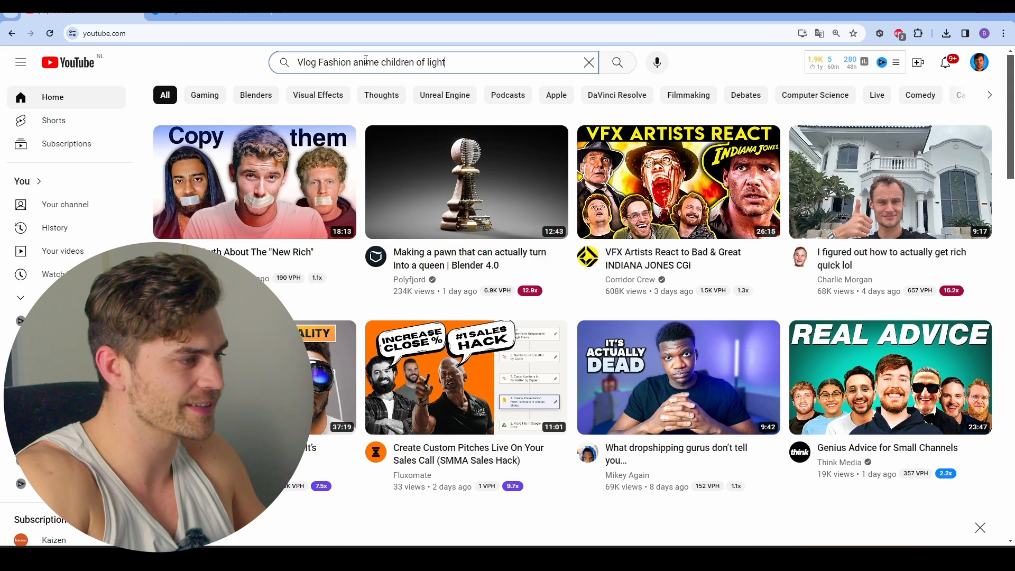
pyautogui.press('Return')
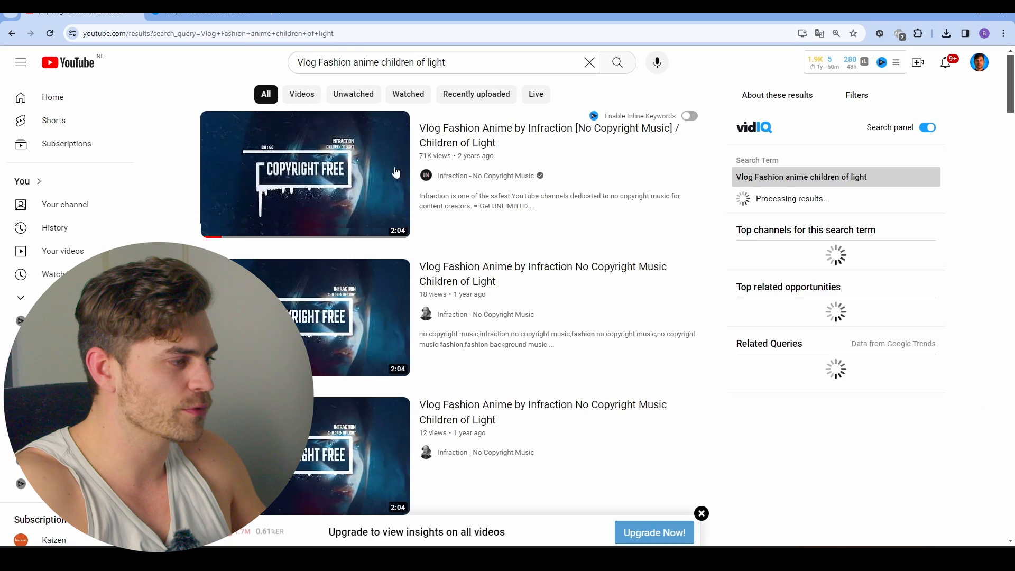
pyautogui.click(312, 174)
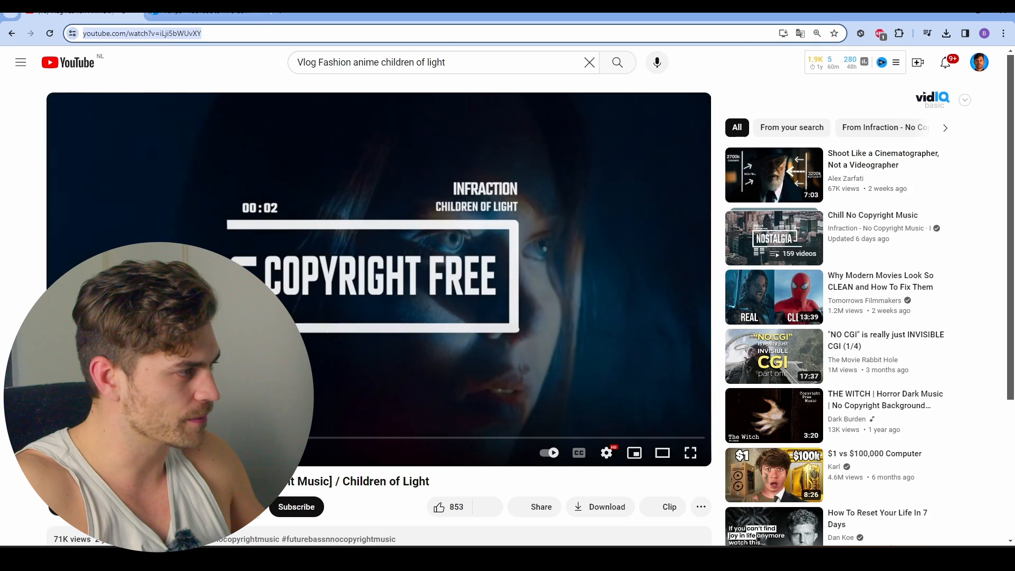
# - Copy the music video's URL and search Google in a new tab for "youtube to mp3"
pyautogui.click(170, 40)
pyautogui.hotkey('ctrl', 'c')
pyautogui.click(187, 18)
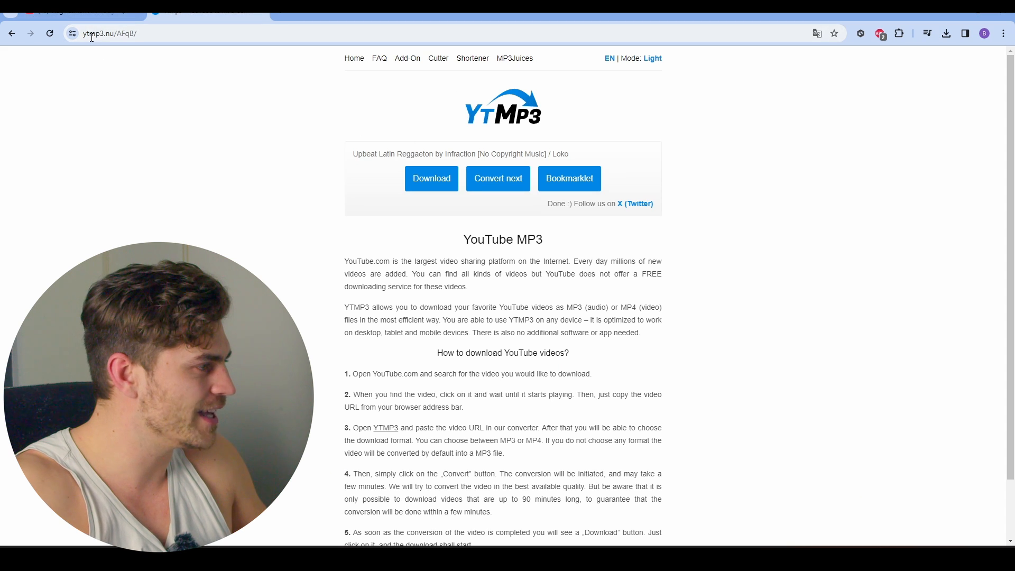
pyautogui.click(277, 16)
pyautogui.write('youtube to mp3')
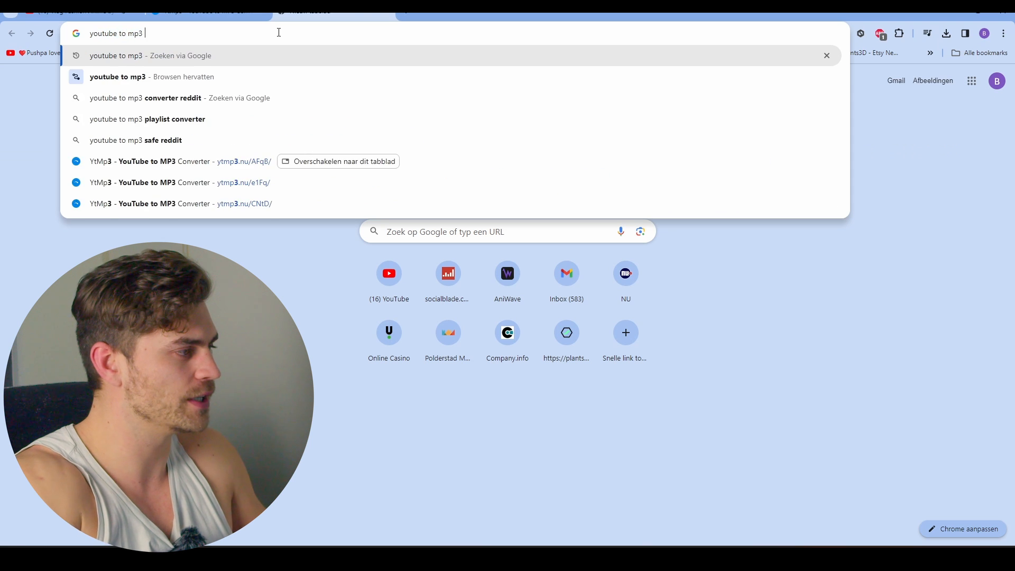
pyautogui.press('Return')
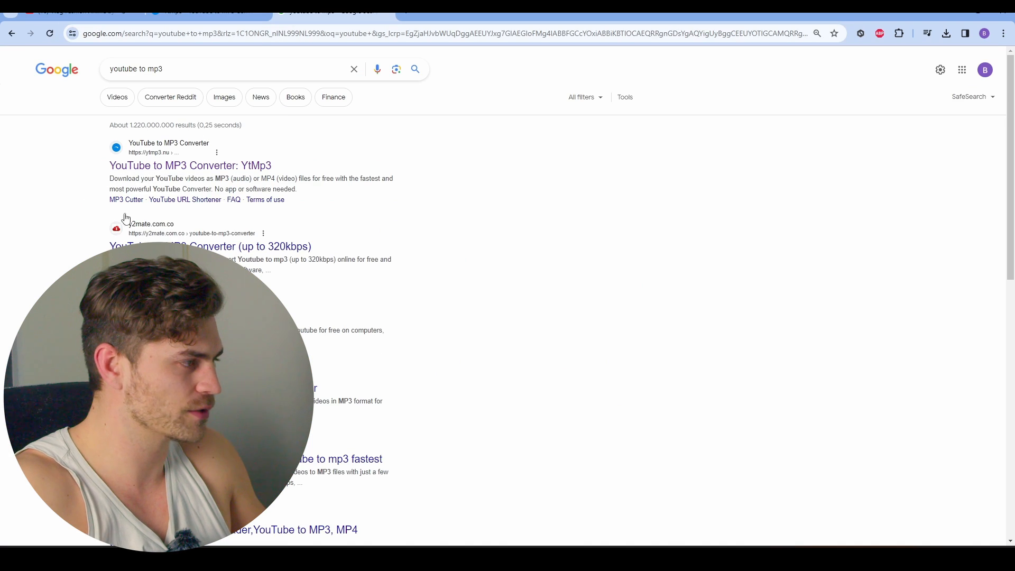
# - On the YTMP3 converter page, paste the copied video URL, convert it to MP3, and download the file
pyautogui.click(225, 12)
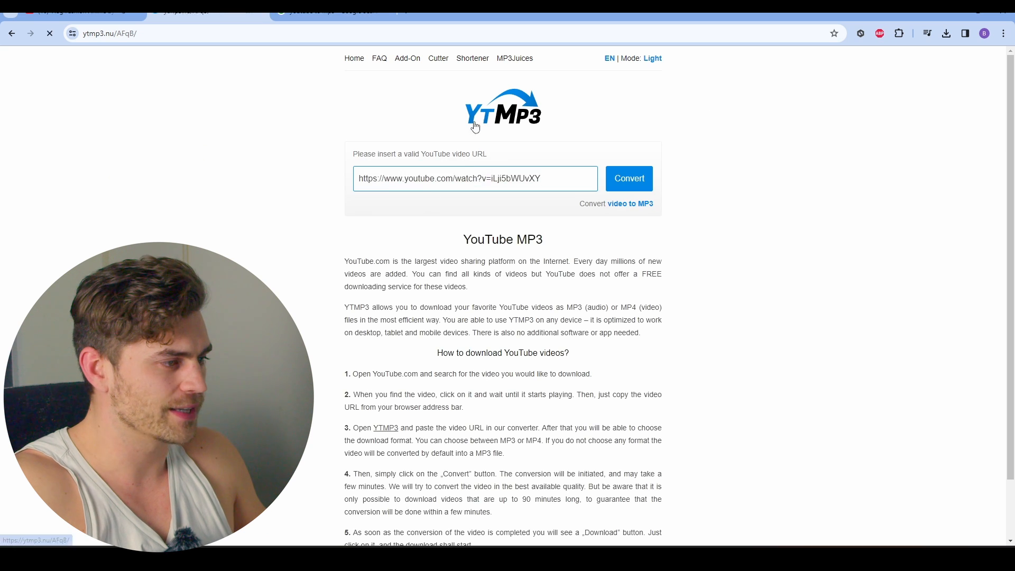
pyautogui.click(474, 127)
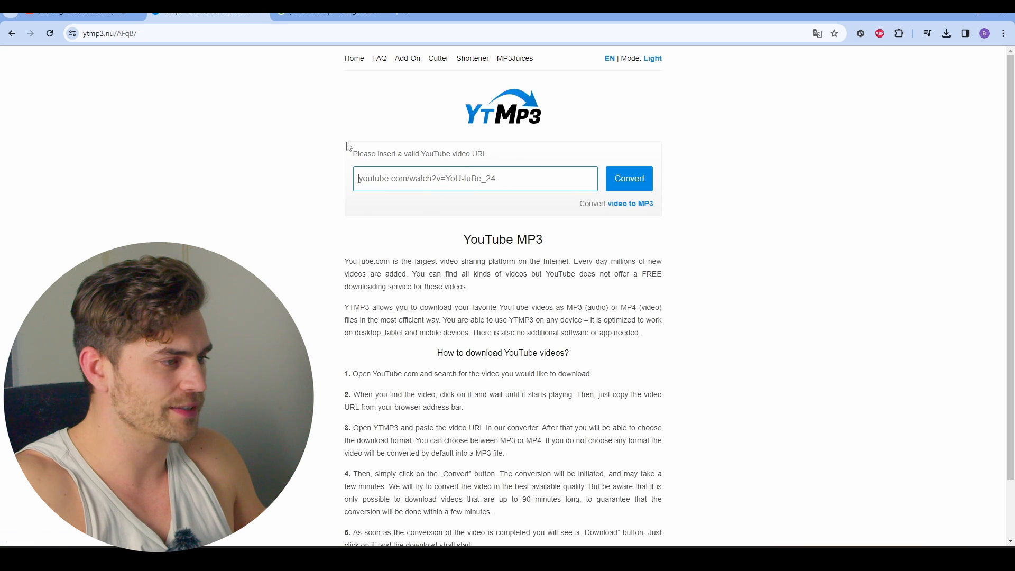
pyautogui.hotkey('ctrl', 'v')
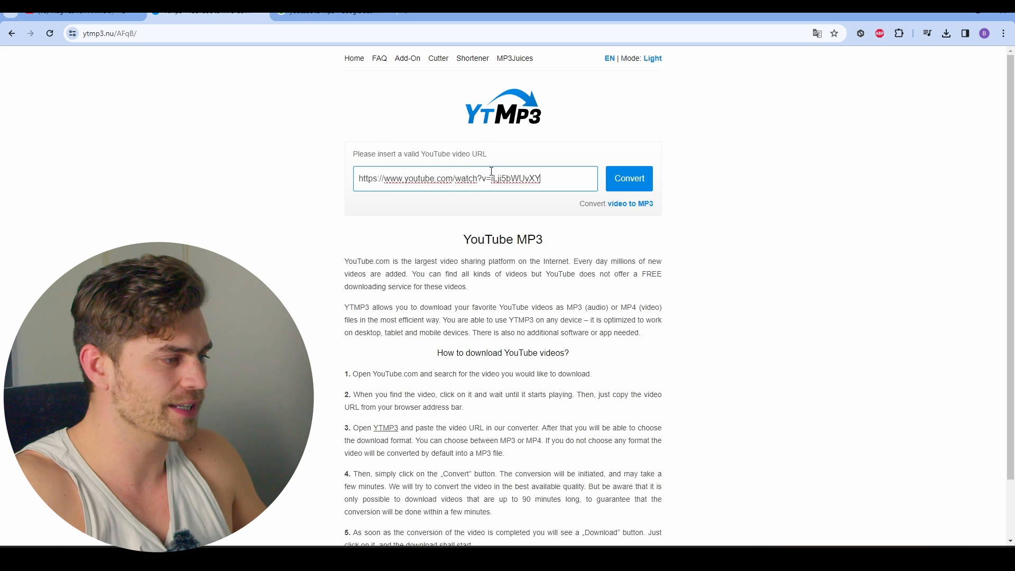
pyautogui.click(618, 180)
pyautogui.click(431, 182)
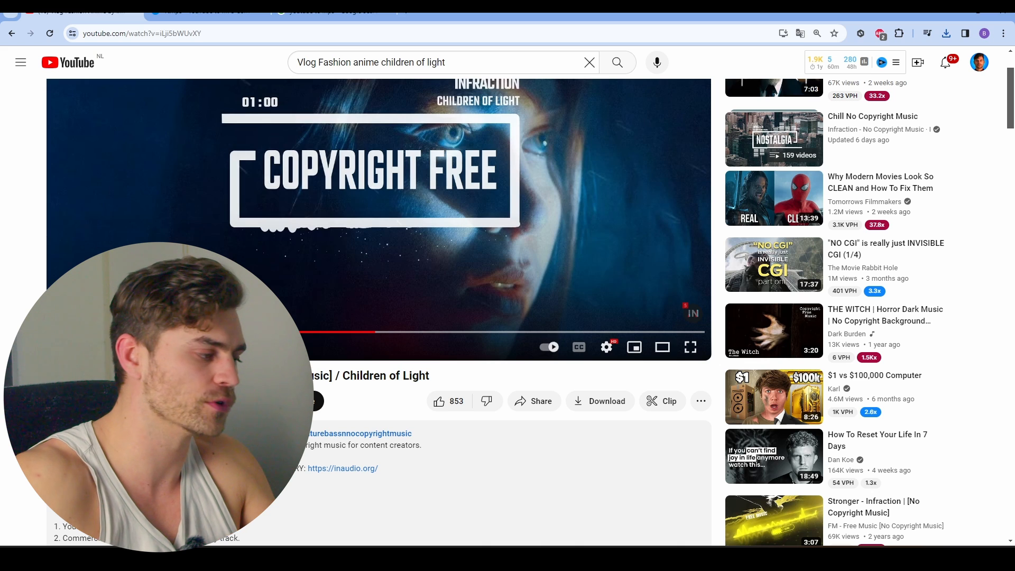
# - Examine the usage and credit instructions for the music in the YouTube video's description, including the inaudio.org subscription requirement
pyautogui.scroll(-12, 271, 181)
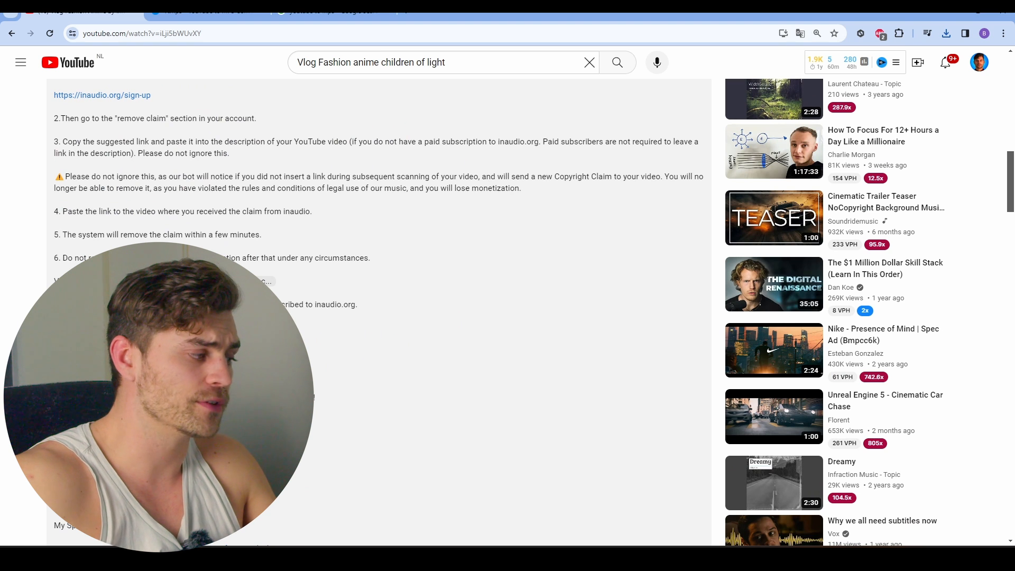
pyautogui.scroll(-1, 381, 312)
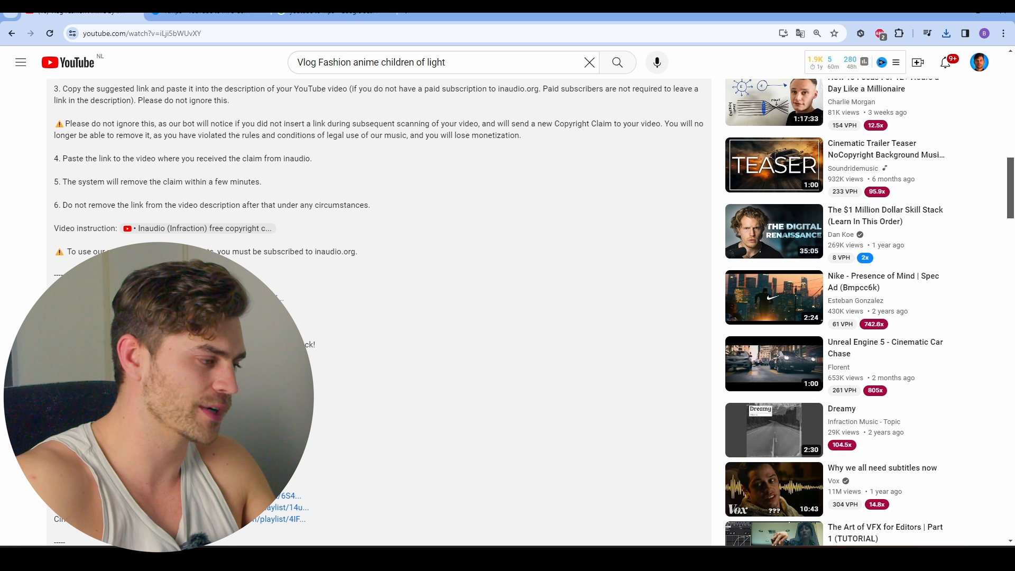
pyautogui.scroll(4, 380, 362)
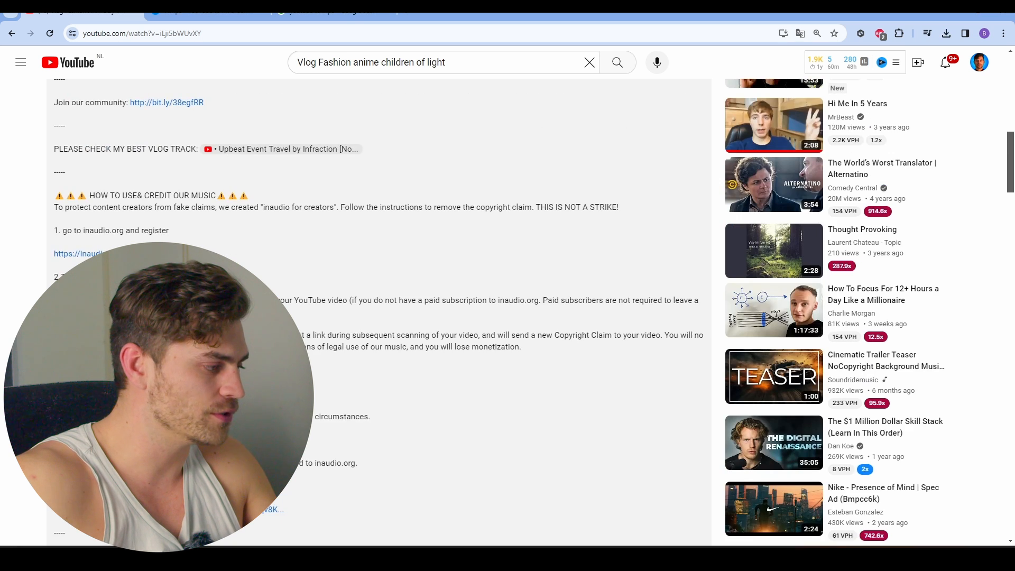
pyautogui.scroll(-2, 333, 357)
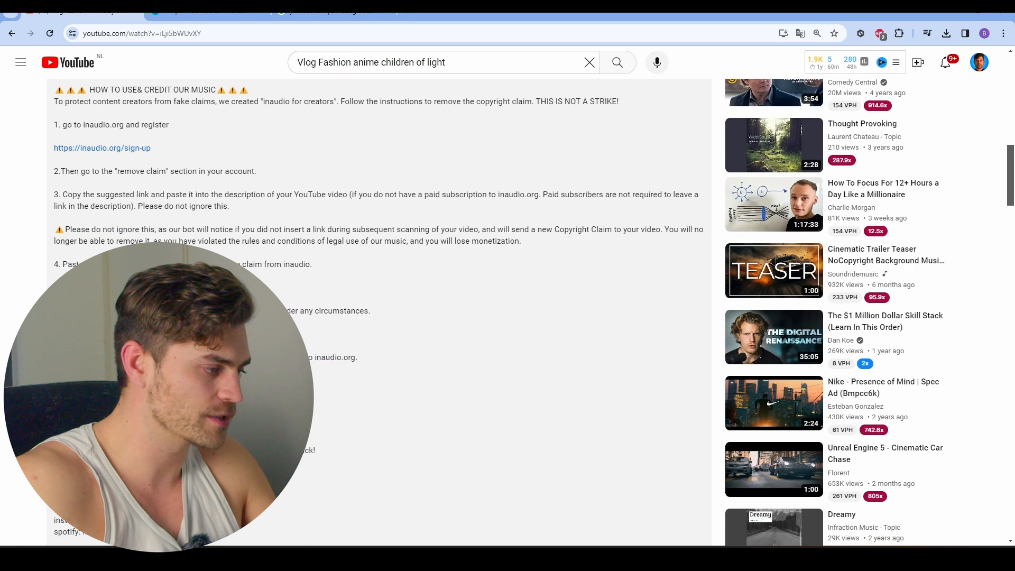
pyautogui.moveTo(360, 357); pyautogui.dragTo(314, 358)
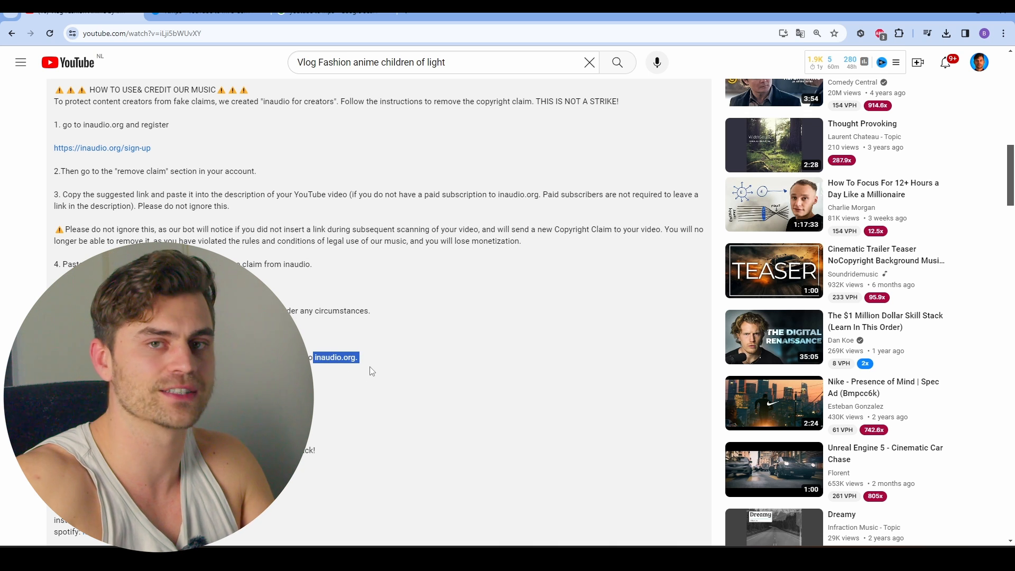
pyautogui.scroll(10, 372, 372)
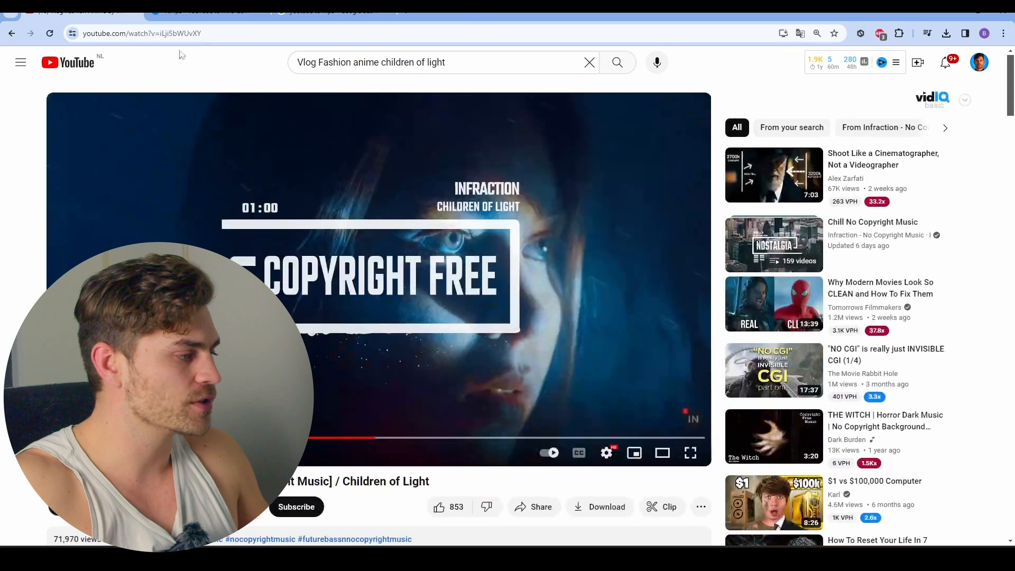
pyautogui.click(227, 34)
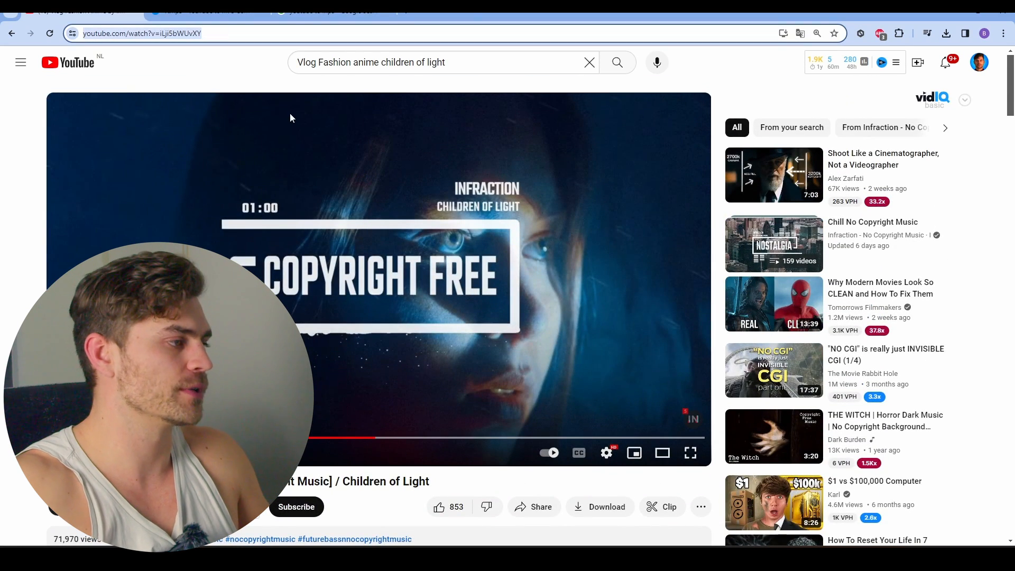
# - Back in DaVinci Resolve, place the downloaded Children of Light MP3 from the Downloads folder on Audio 2 at the timeline's start
pyautogui.click(608, 550)
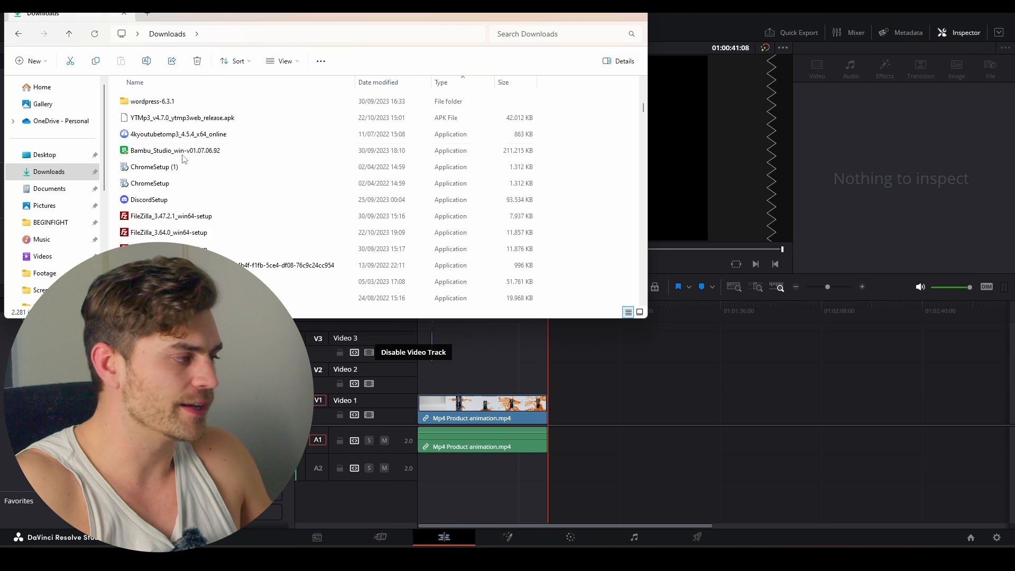
pyautogui.click(48, 171)
pyautogui.moveTo(235, 147); pyautogui.dragTo(489, 475)
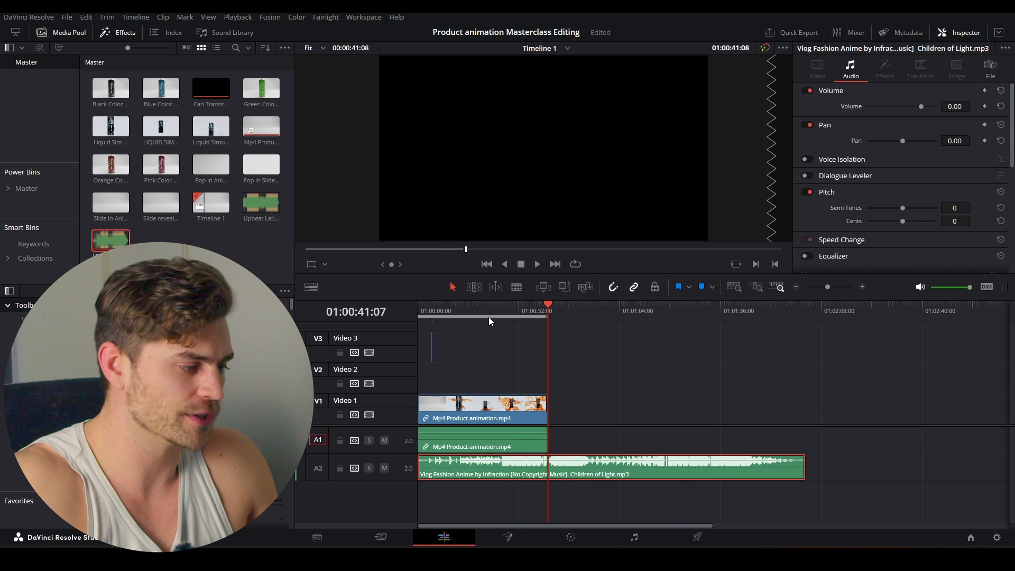
# - Play the product video with the music from the start and check the soundtrack further along, up to about 01:00:29:18
pyautogui.press('Home')
pyautogui.press('space')
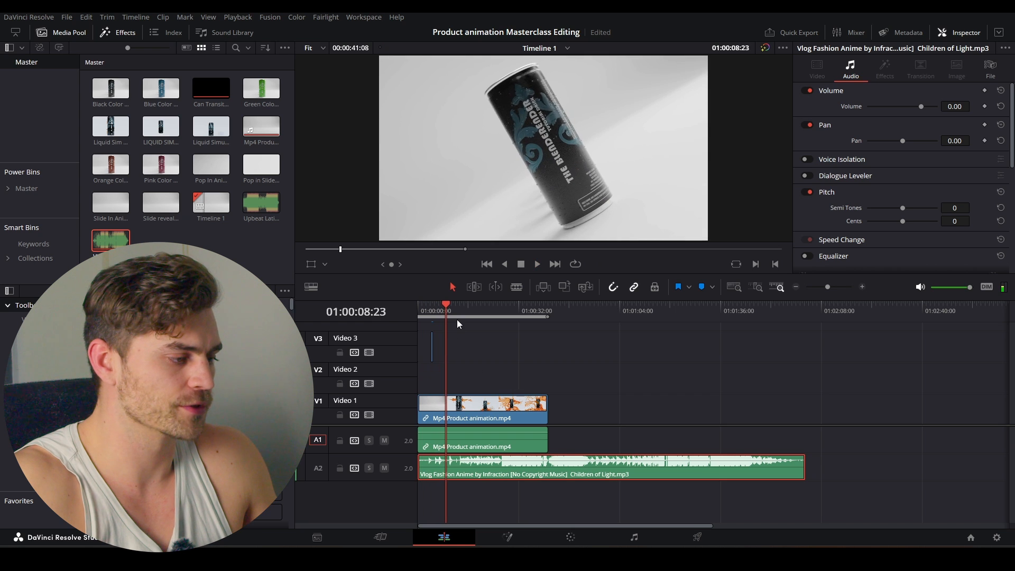
pyautogui.click(461, 312)
pyautogui.click(487, 315)
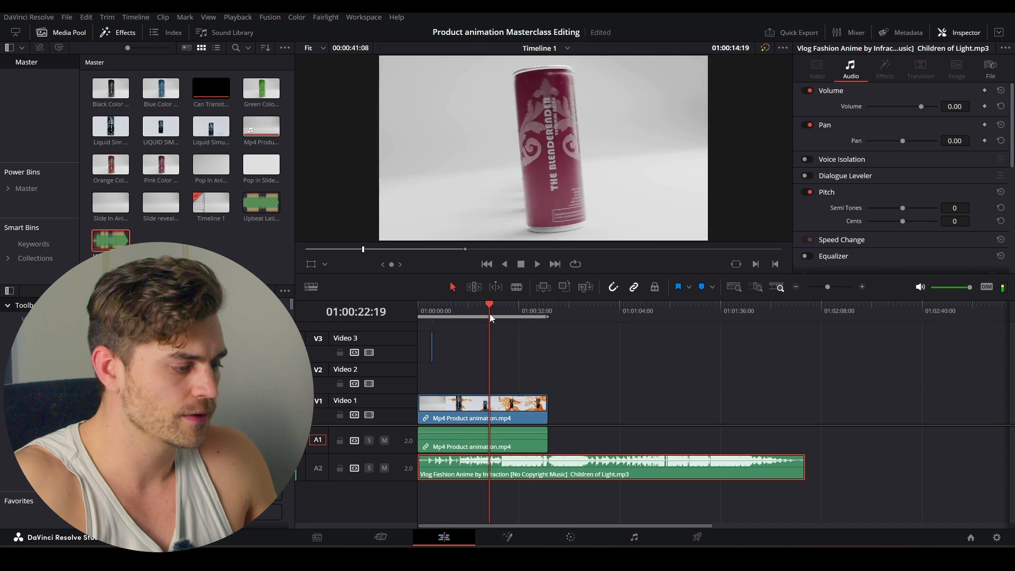
pyautogui.scroll(2, 531, 423)
pyautogui.scroll(3, 532, 422)
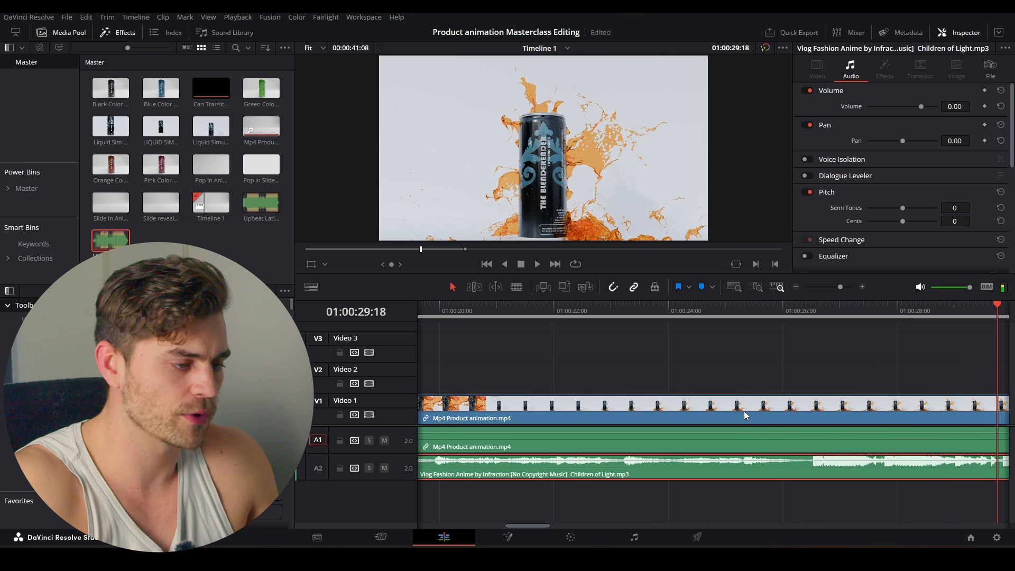
# - Split the Children of Light music clip on Audio 2 at 01:00:24:04, delete the part before the cut, and play the remainder
pyautogui.click(682, 314)
pyautogui.scroll(-2, 661, 360)
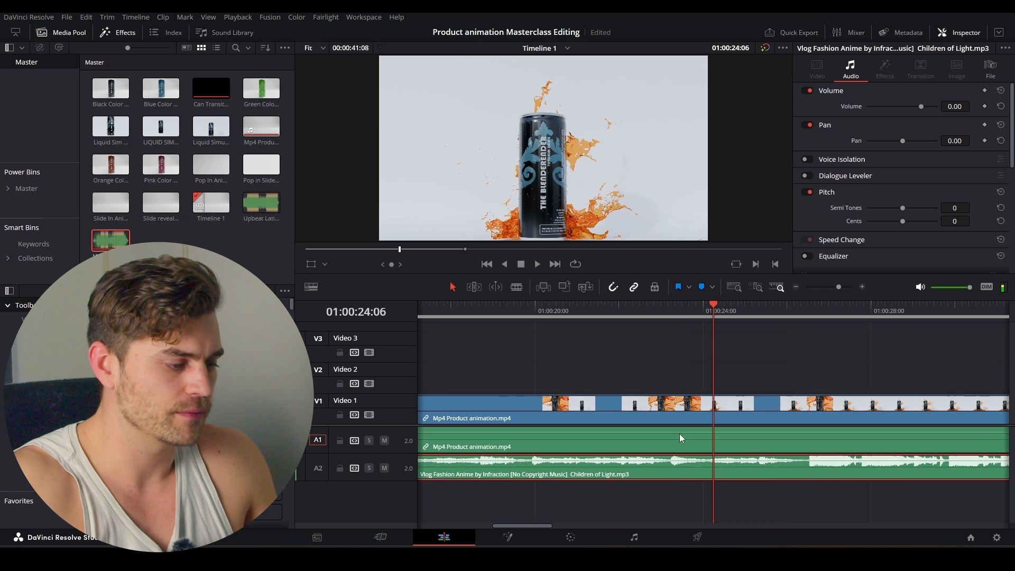
pyautogui.click(667, 311)
pyautogui.press('space')
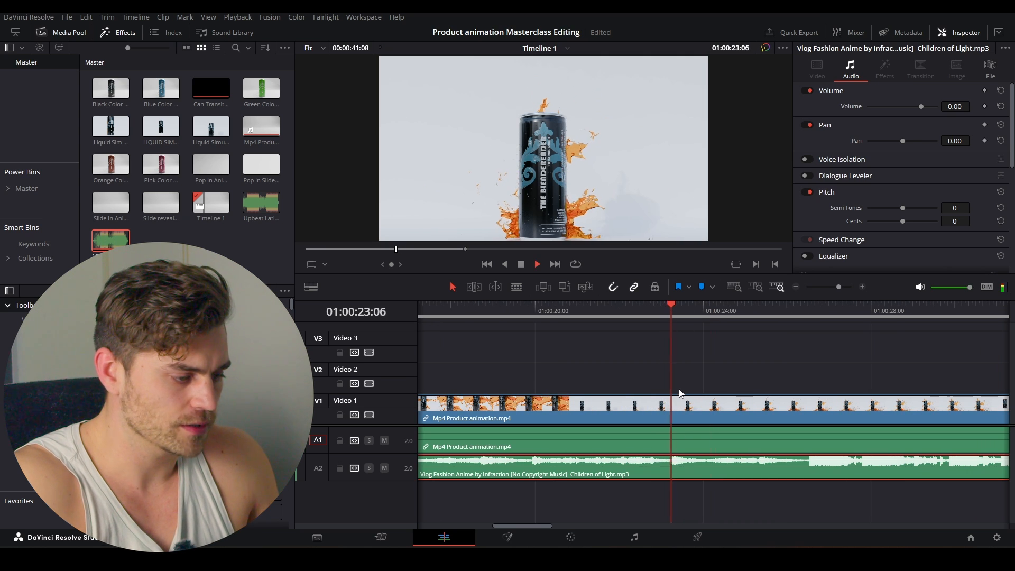
pyautogui.moveTo(707, 325)
pyautogui.mouseDown()
pyautogui.moveTo(730, 306)
pyautogui.moveTo(711, 321)
pyautogui.mouseUp()
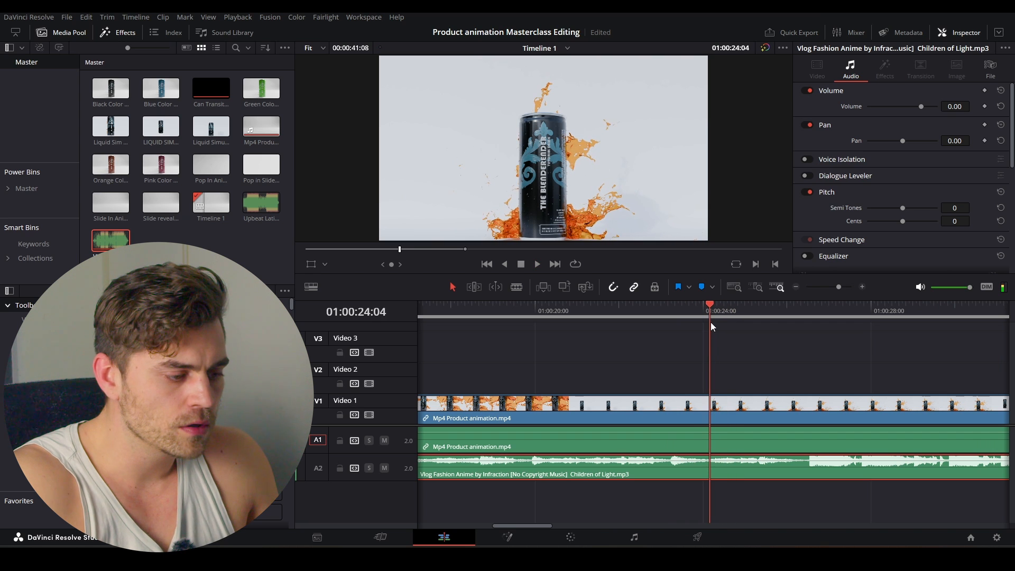
pyautogui.press('b')
pyautogui.click(710, 468)
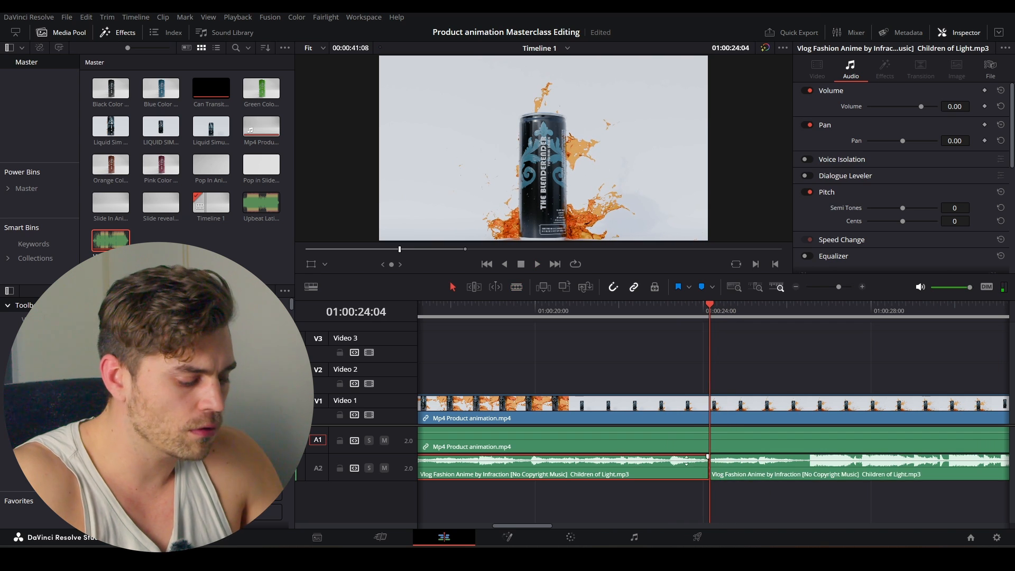
pyautogui.press('Delete')
pyautogui.scroll(-2, 719, 497)
pyautogui.press('space')
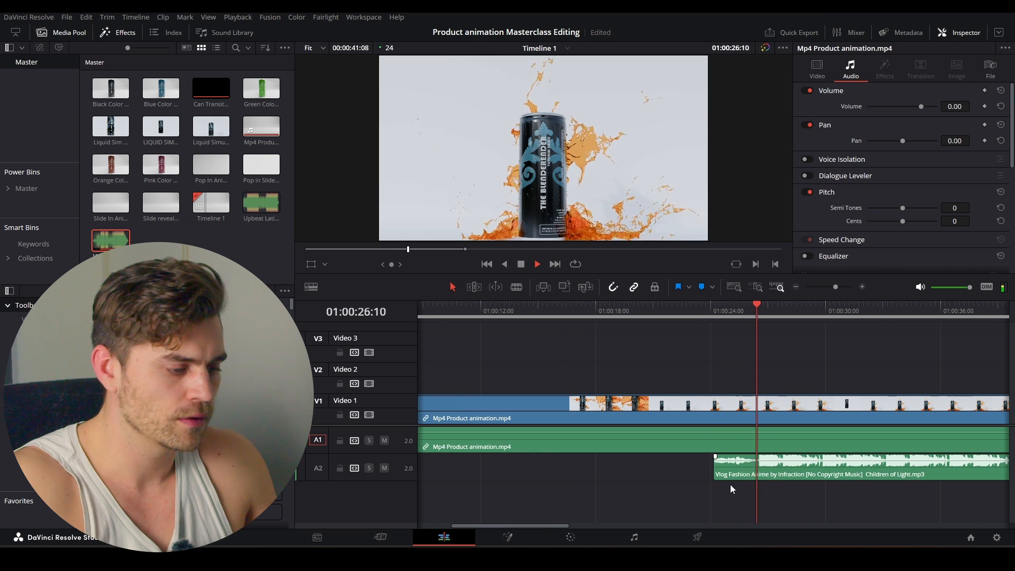
# - Move the trimmed Children of Light clip on Audio 2 to the timeline's start and play the edit from the beginning
pyautogui.press('space')
pyautogui.scroll(-4, 733, 477)
pyautogui.moveTo(521, 466); pyautogui.dragTo(437, 466)
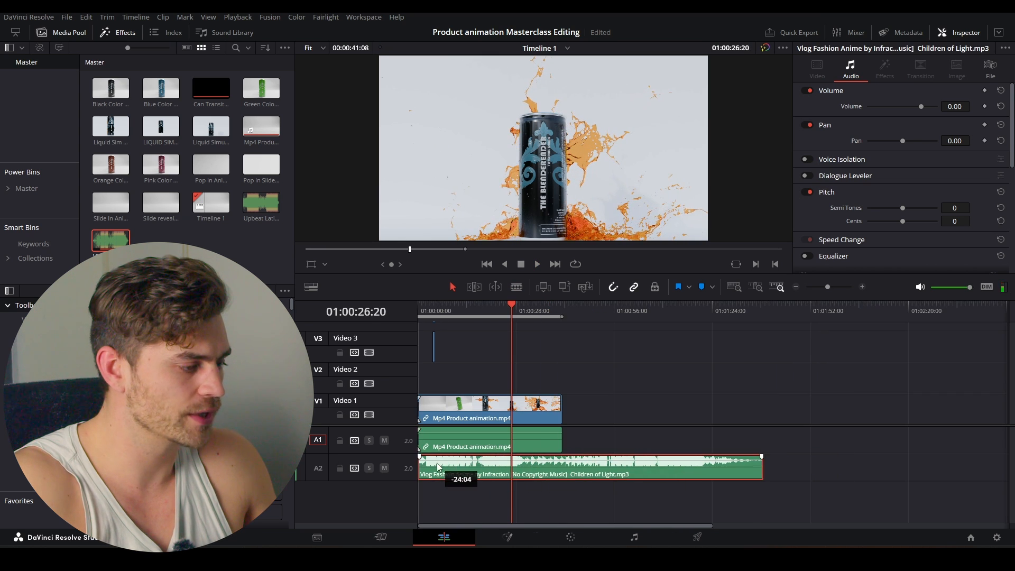
pyautogui.press('Home')
pyautogui.scroll(5, 509, 422)
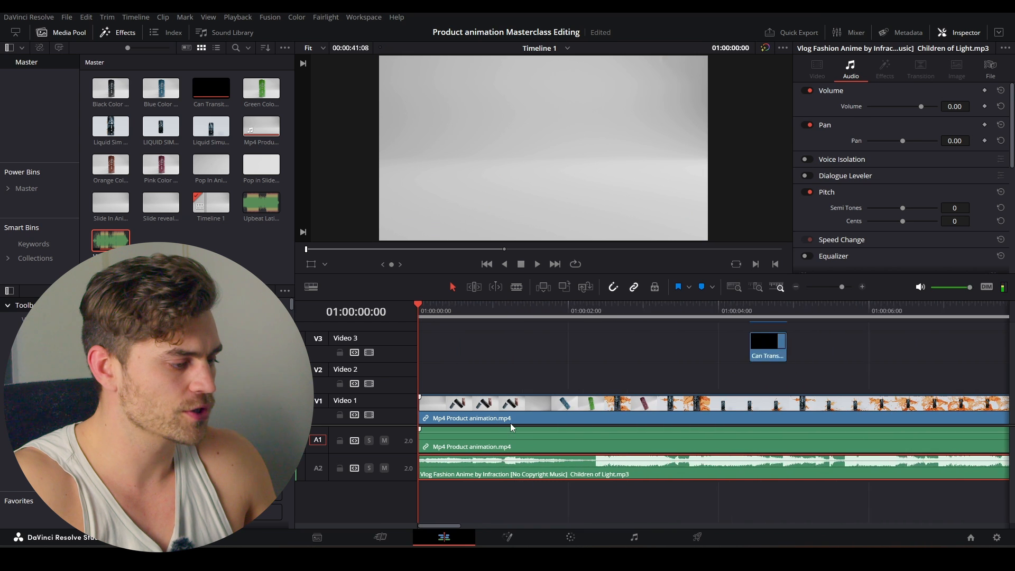
pyautogui.press('space')
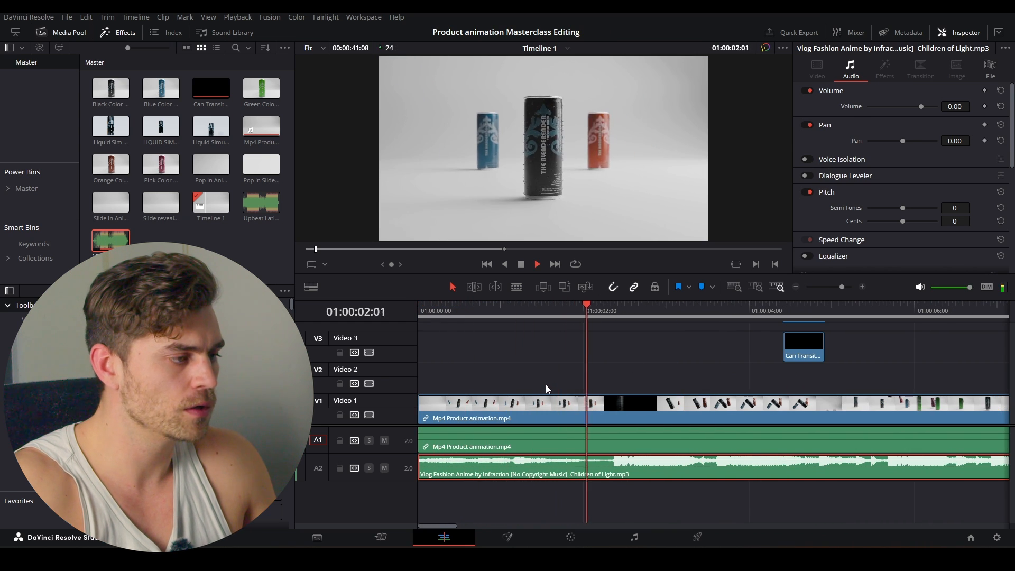
pyautogui.press('space')
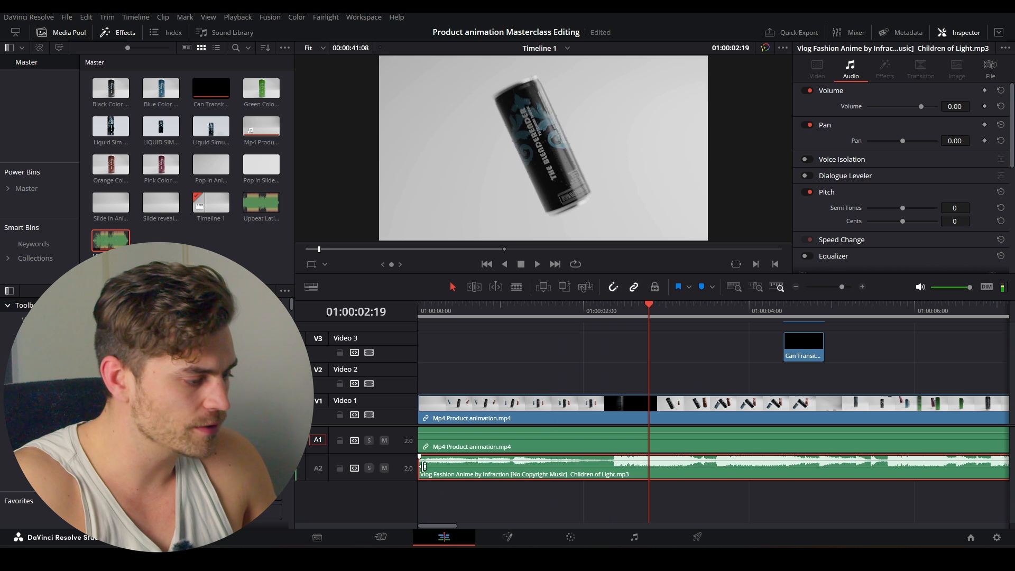
# - Trim a bit more off the music's quiet intro, realign the clip with the timeline's start, and play it with the video
pyautogui.moveTo(424, 466); pyautogui.dragTo(448, 470)
pyautogui.press('Home')
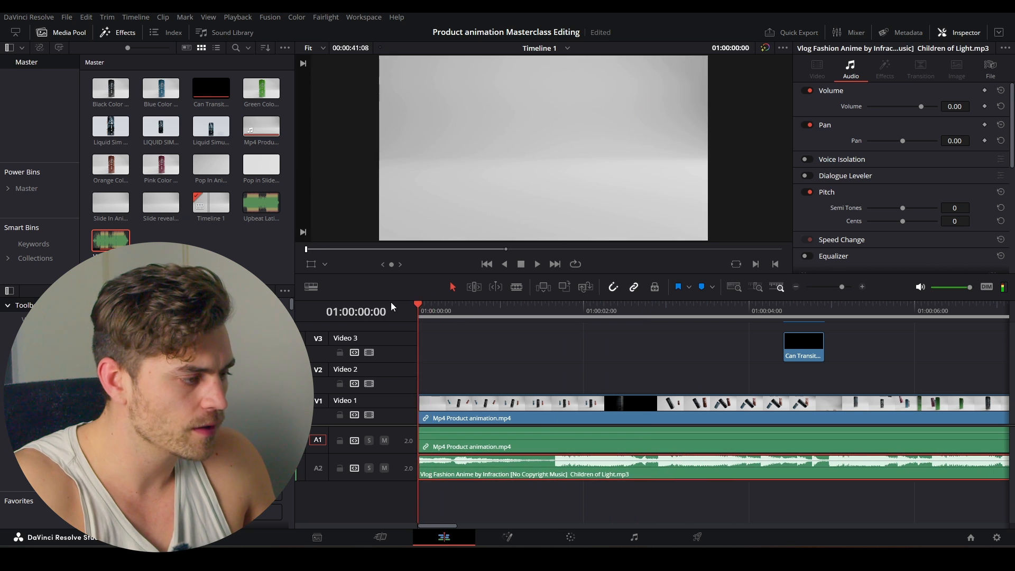
pyautogui.press('space')
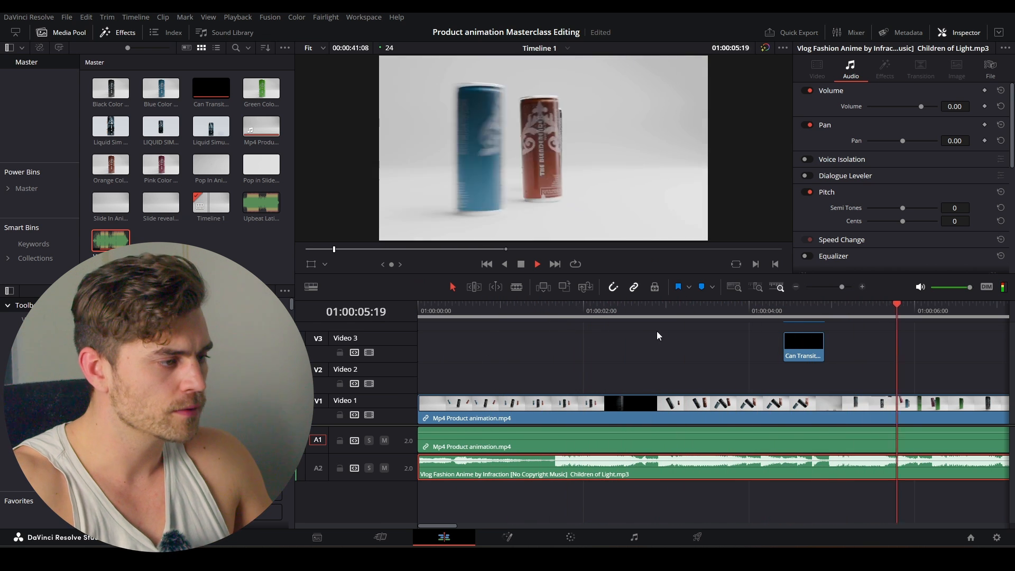
pyautogui.press('space')
# - Split the product video and its audio at 01:00:02:02, where the first shot of three standing cans ends
pyautogui.click(573, 305)
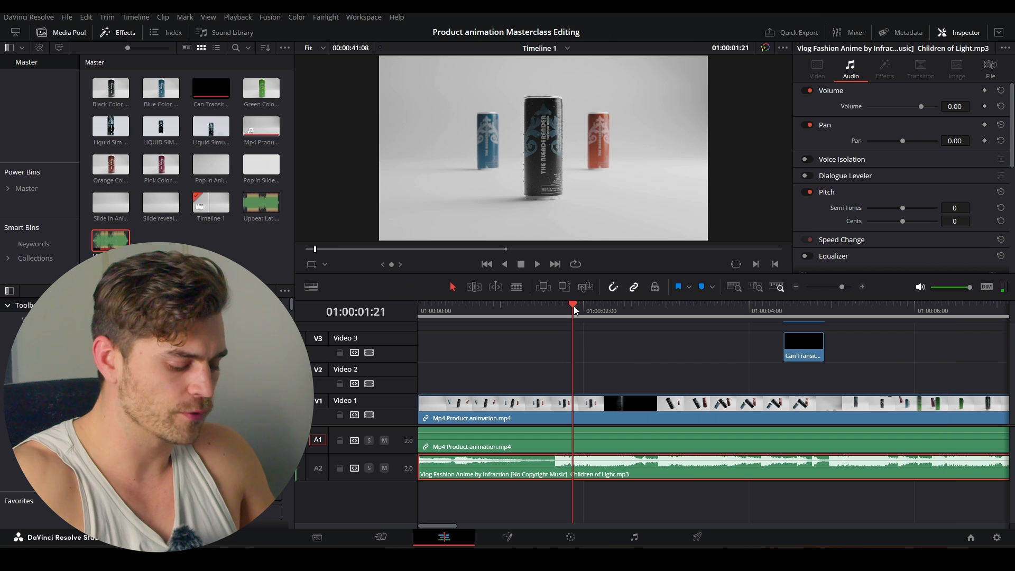
pyautogui.press('space')
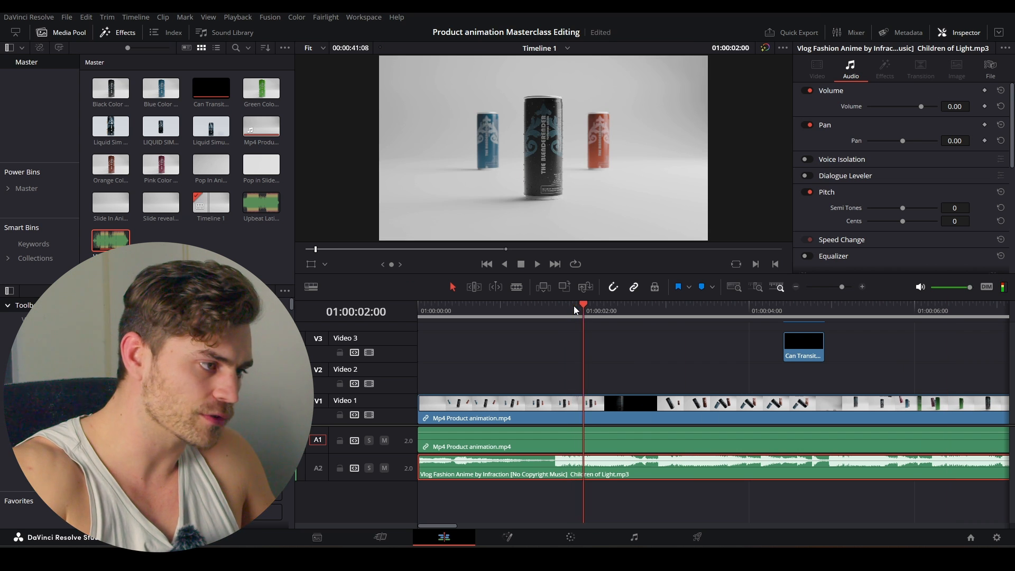
pyautogui.press('Left')
pyautogui.press('Left')
pyautogui.press('Right')
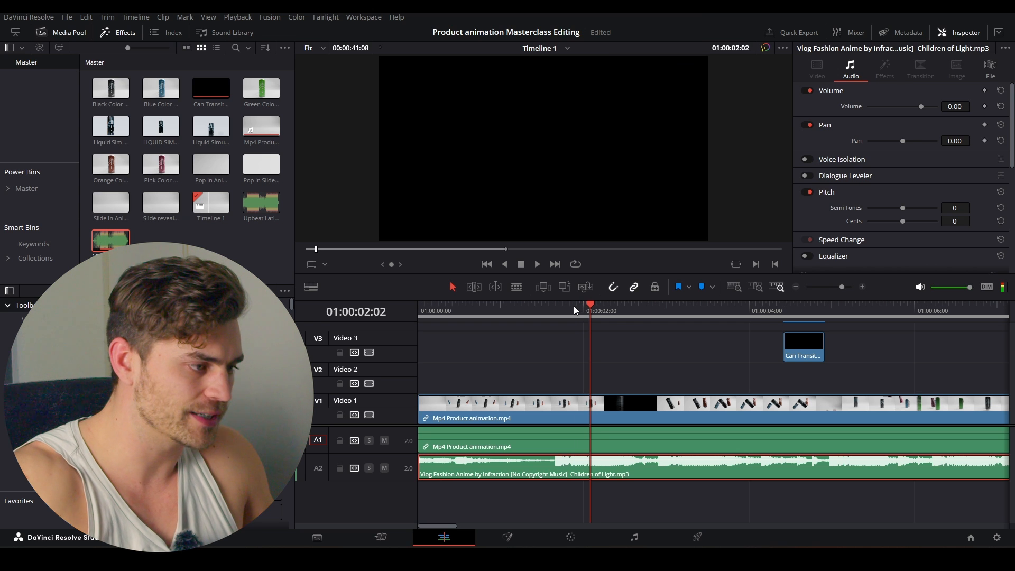
pyautogui.press('b')
pyautogui.click(592, 404)
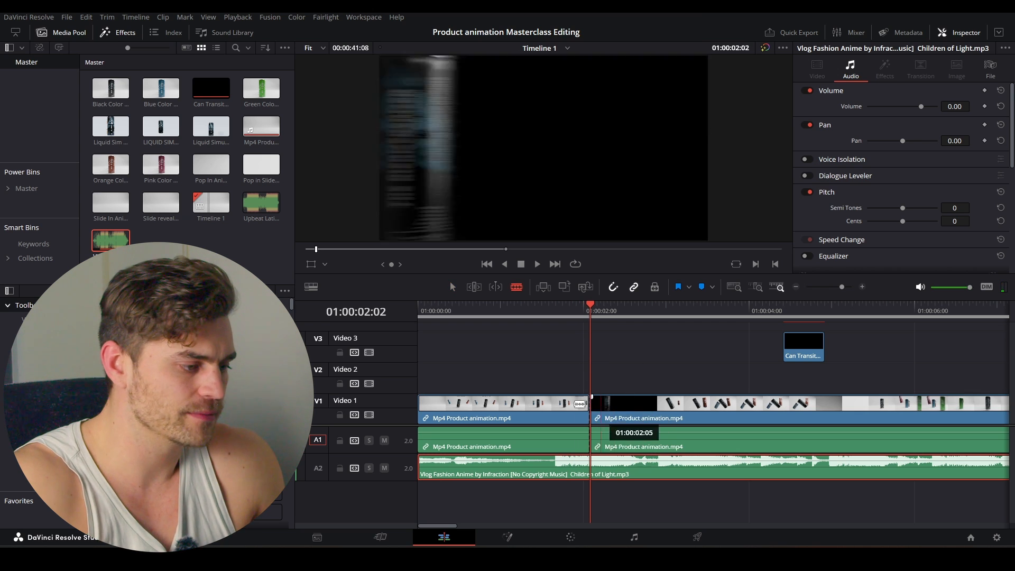
# - Split the product video again at 01:00:02:14 and delete the section between the two cuts
pyautogui.moveTo(606, 310); pyautogui.dragTo(632, 331)
pyautogui.click(634, 403)
pyautogui.press('a')
pyautogui.click(618, 404)
pyautogui.press('BackSpace')
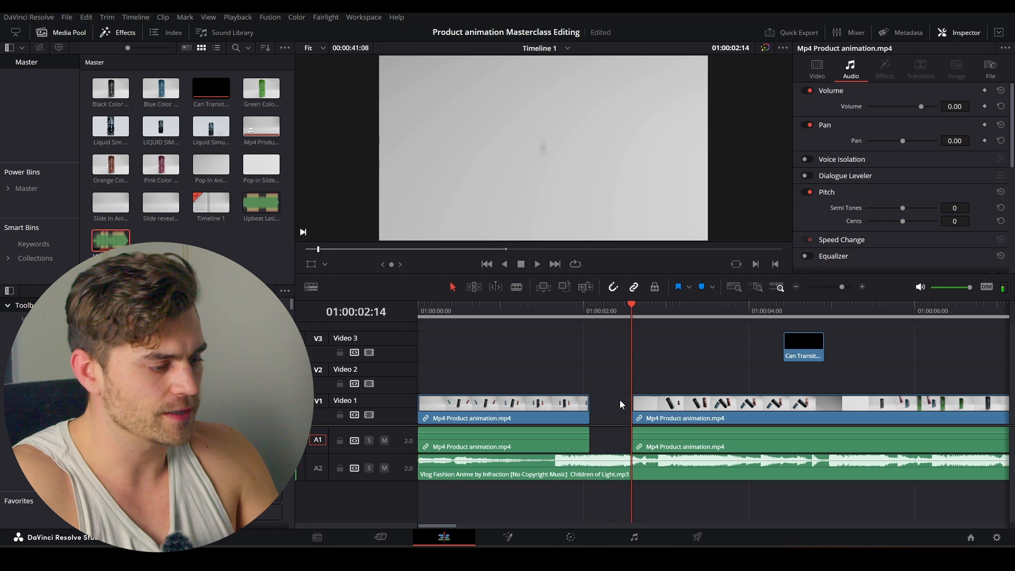
# - Trim the first video clip's end to 01:00:02:01 and move the following clip against it to close the gap
pyautogui.click(585, 316)
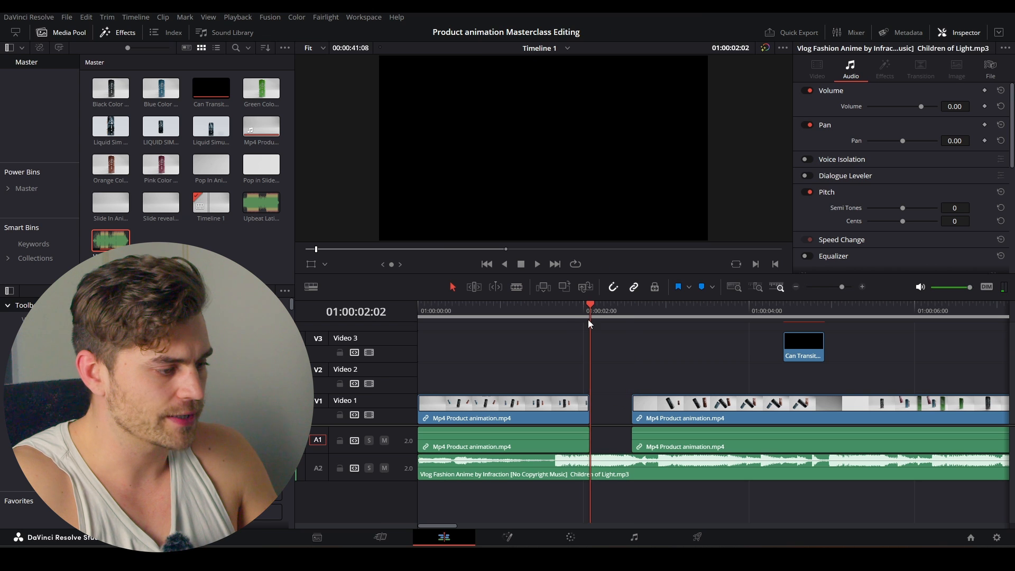
pyautogui.scroll(2, 605, 409)
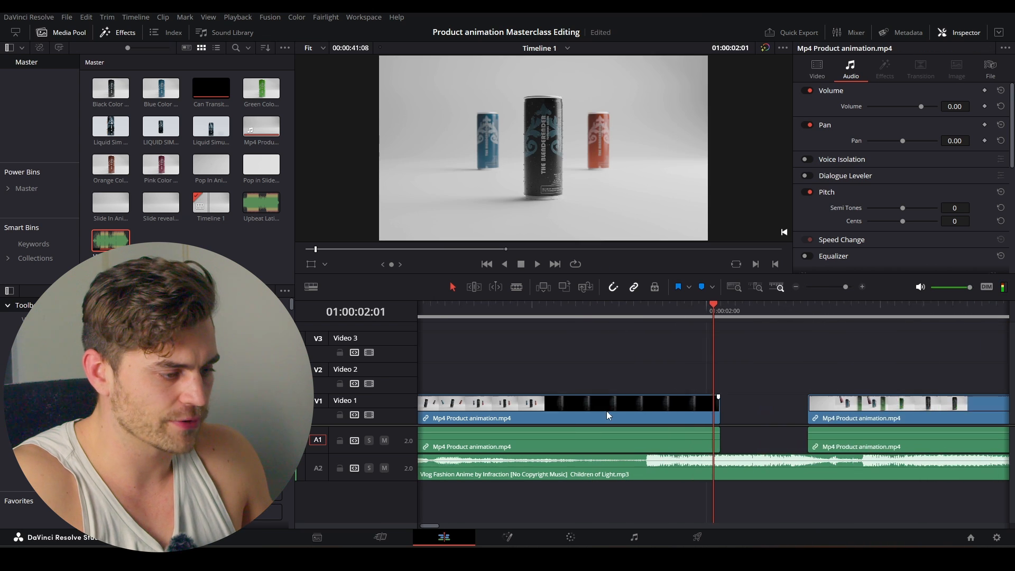
pyautogui.moveTo(716, 406); pyautogui.dragTo(716, 406)
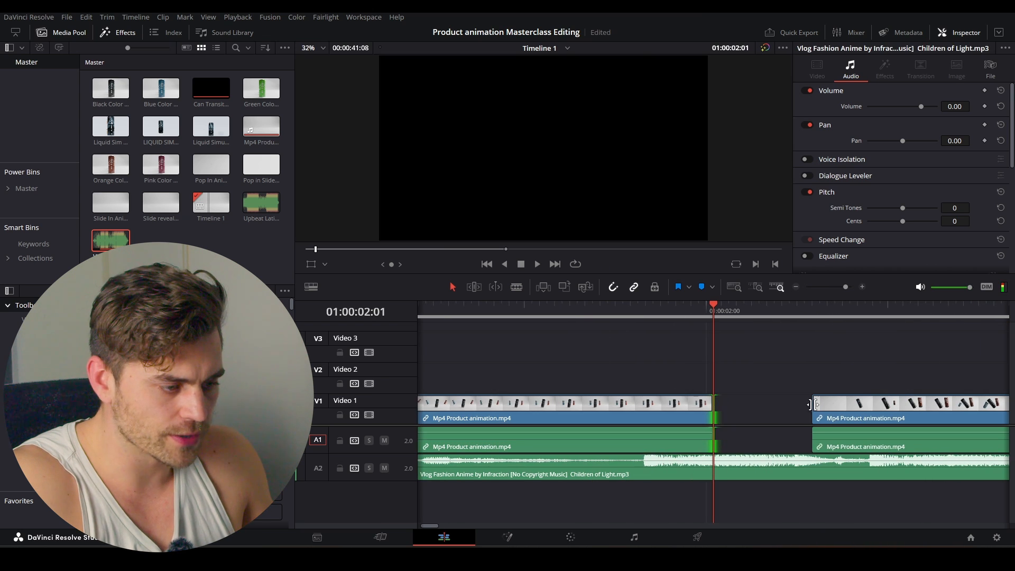
pyautogui.moveTo(844, 409); pyautogui.dragTo(747, 414)
pyautogui.scroll(-3, 769, 394)
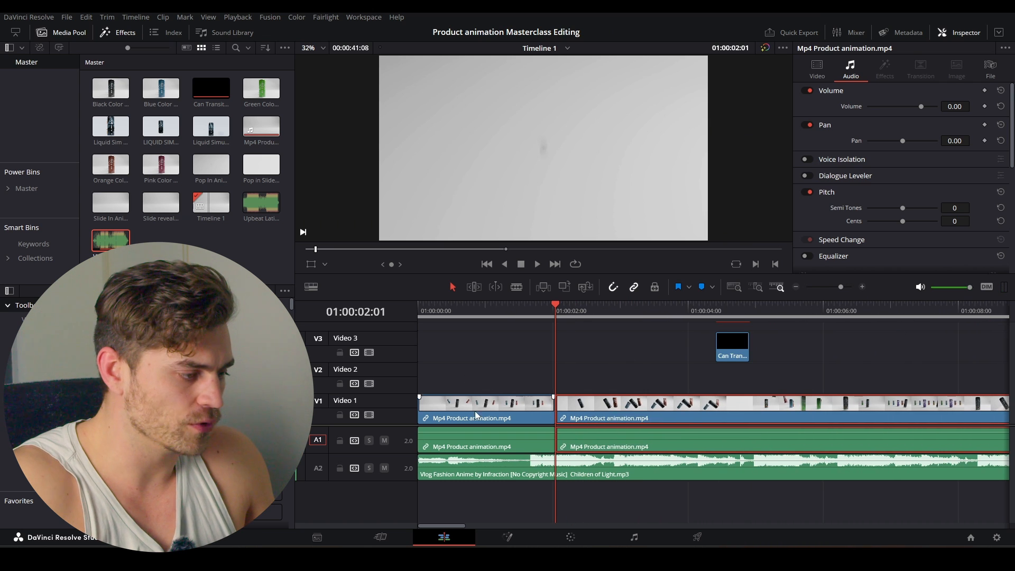
# - Move the Can Transition Swipe clip from Video 3 to Video 2, placing it over the cut at 01:00:02:01
pyautogui.scroll(-5, 613, 373)
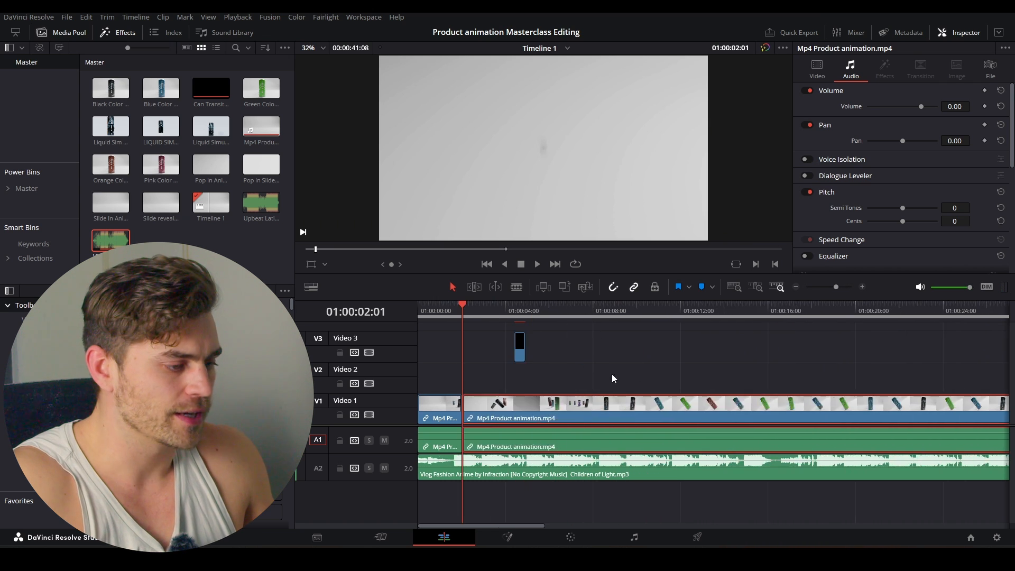
pyautogui.scroll(3, 655, 423)
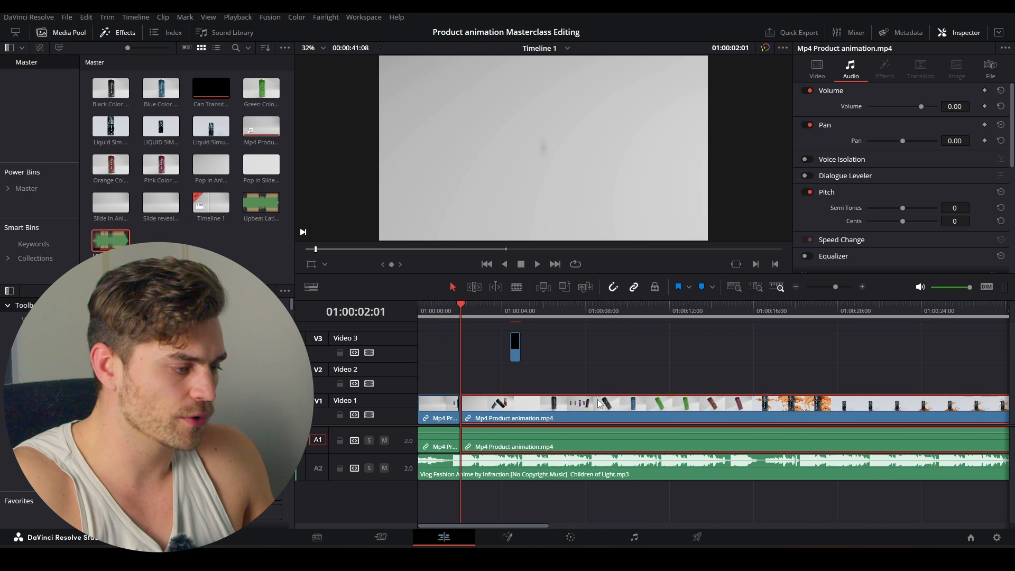
pyautogui.moveTo(513, 344); pyautogui.dragTo(499, 373)
pyautogui.scroll(5, 571, 380)
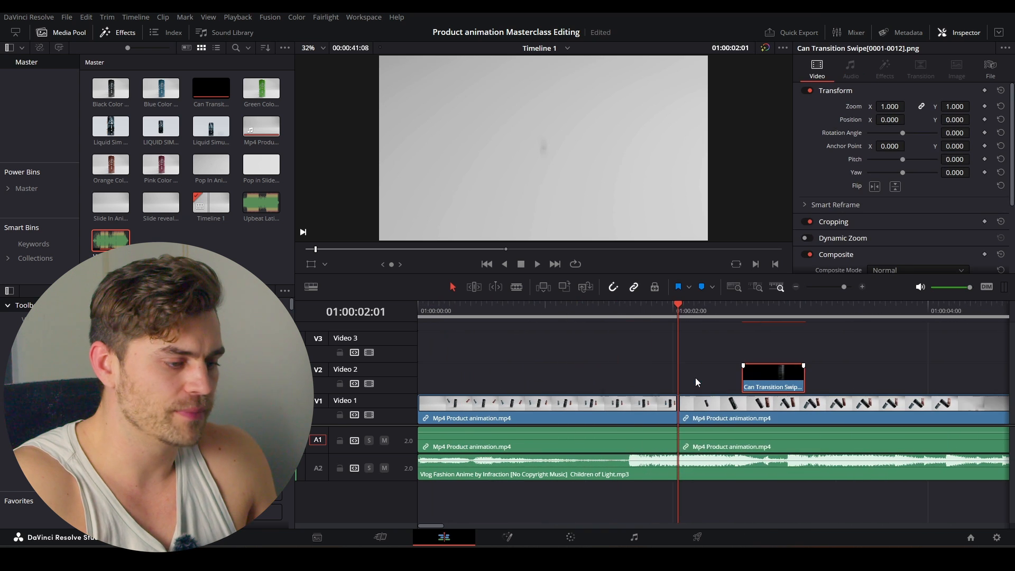
pyautogui.moveTo(765, 382); pyautogui.dragTo(675, 384)
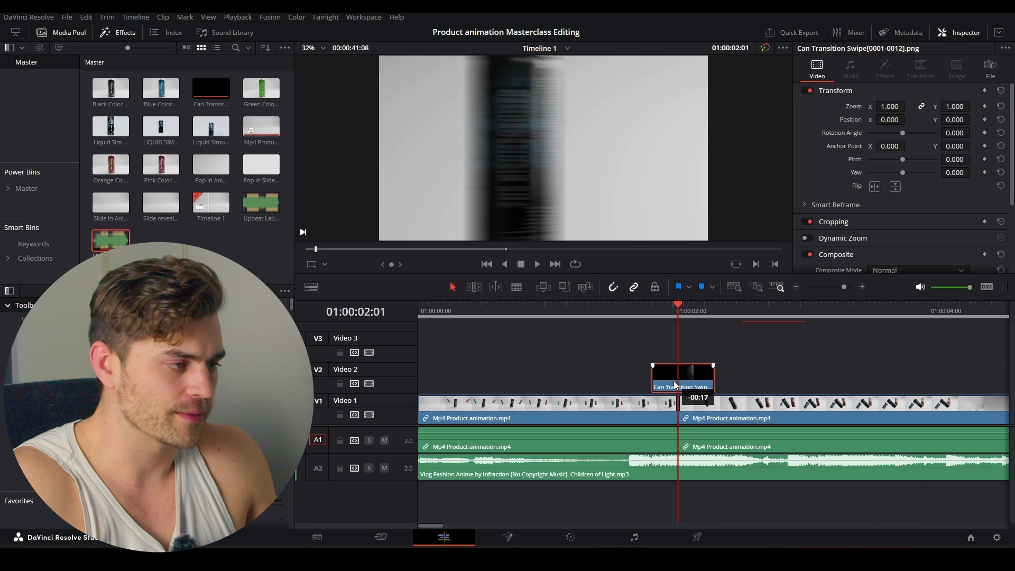
pyautogui.press('space')
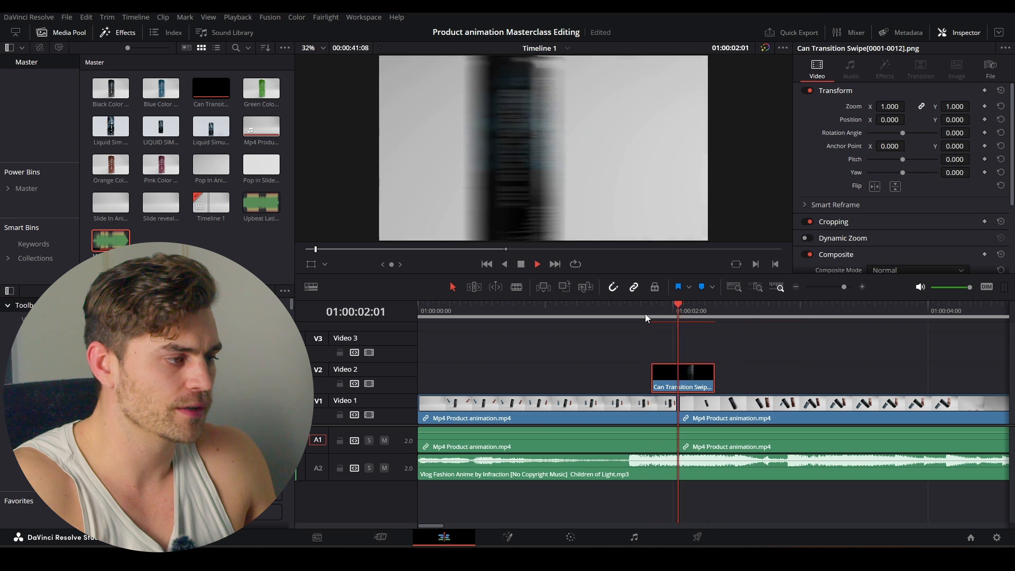
pyautogui.press('space')
# - Shift the Can Transition Swipe clip one frame earlier so it starts at 01:00:01:19
pyautogui.scroll(3, 692, 366)
pyautogui.scroll(1, 692, 364)
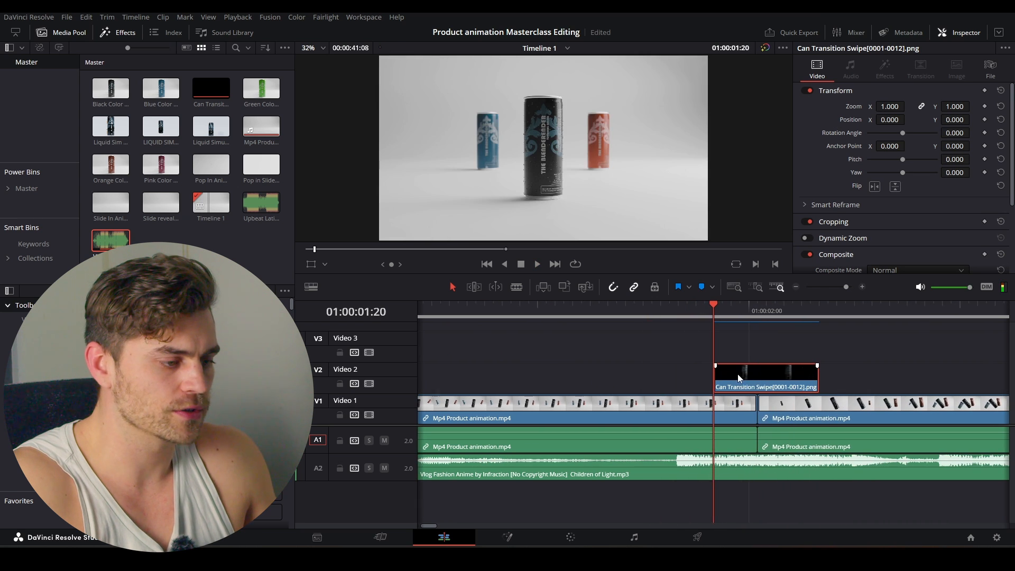
pyautogui.moveTo(737, 374); pyautogui.dragTo(730, 380)
pyautogui.press('Left')
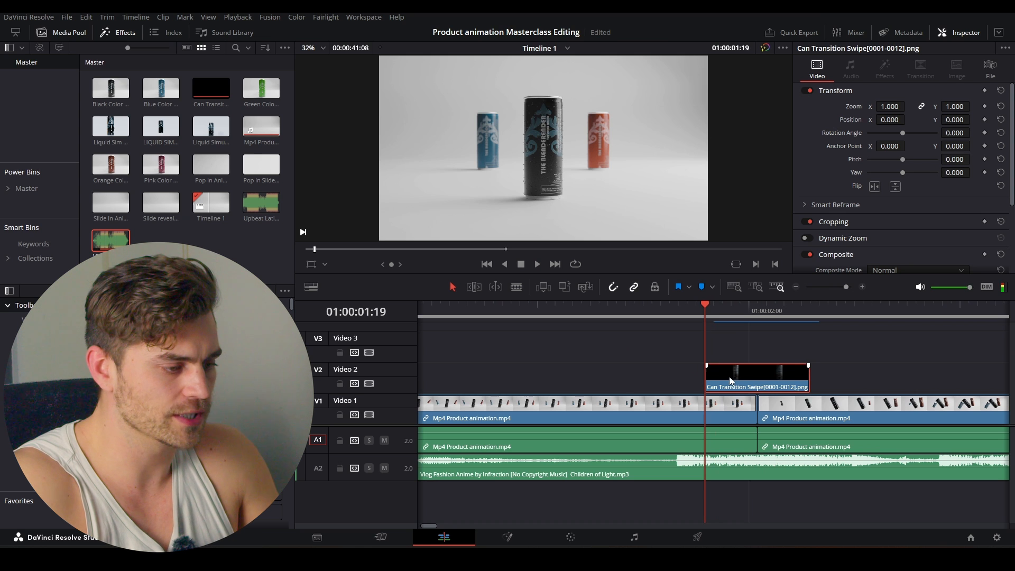
# - Replay the can swipe transition around the cut several times to check its timing against the music
pyautogui.click(678, 316)
pyautogui.press('space')
pyautogui.click(666, 315)
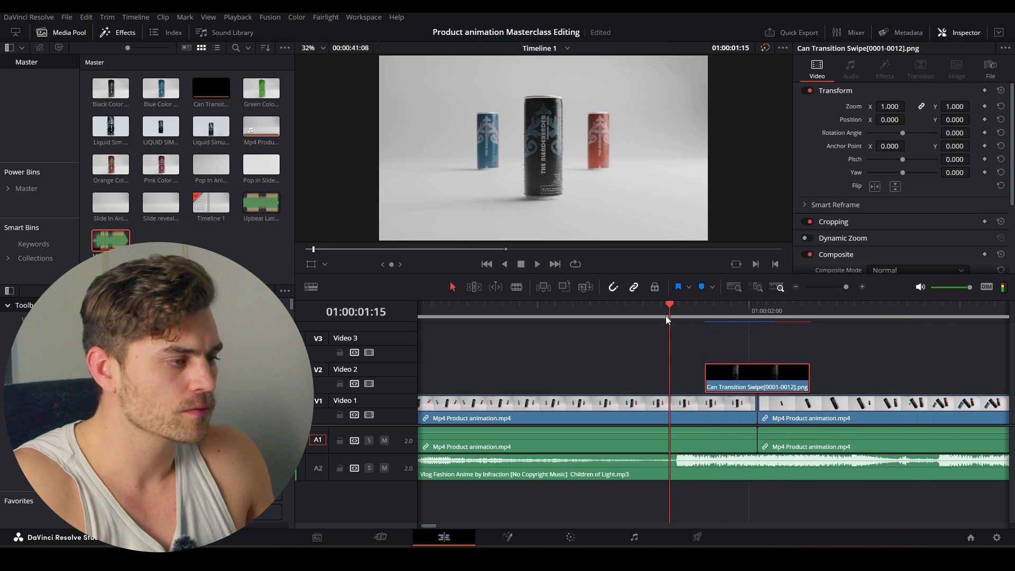
pyautogui.press('space')
pyautogui.click(672, 313)
pyautogui.press('space')
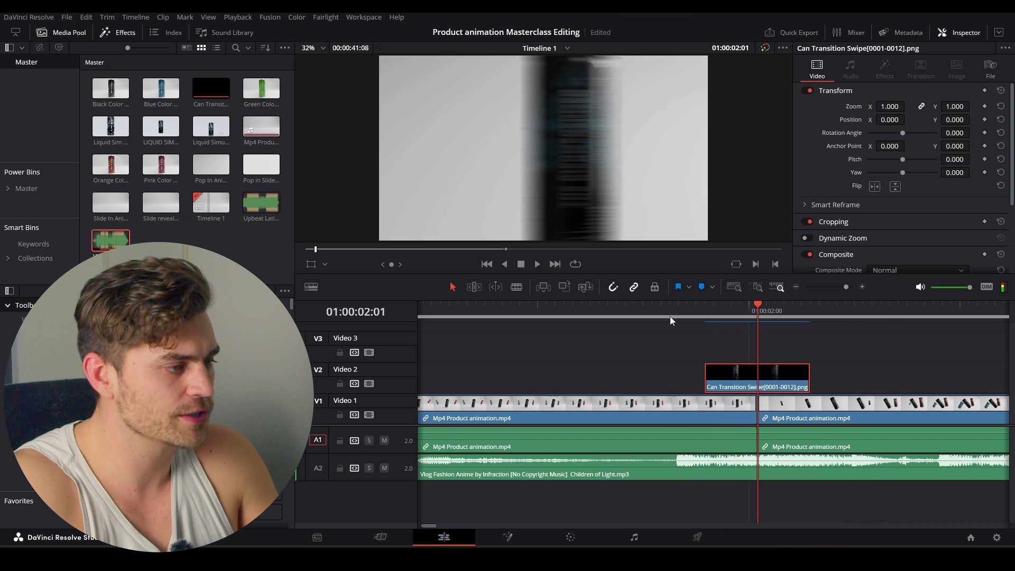
pyautogui.click(730, 386)
pyautogui.press('space')
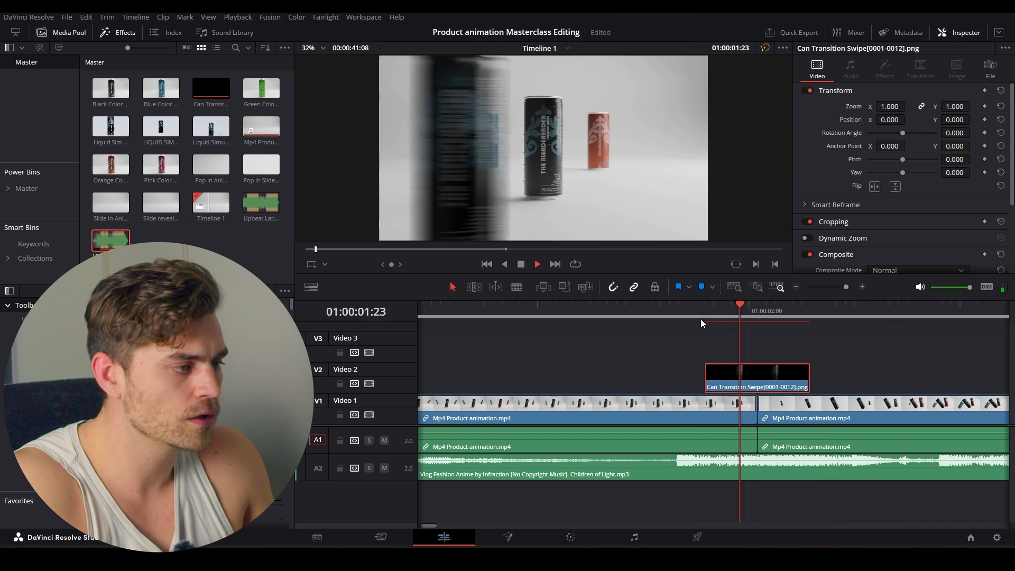
pyautogui.scroll(-1, 696, 317)
pyautogui.click(490, 310)
pyautogui.press('space')
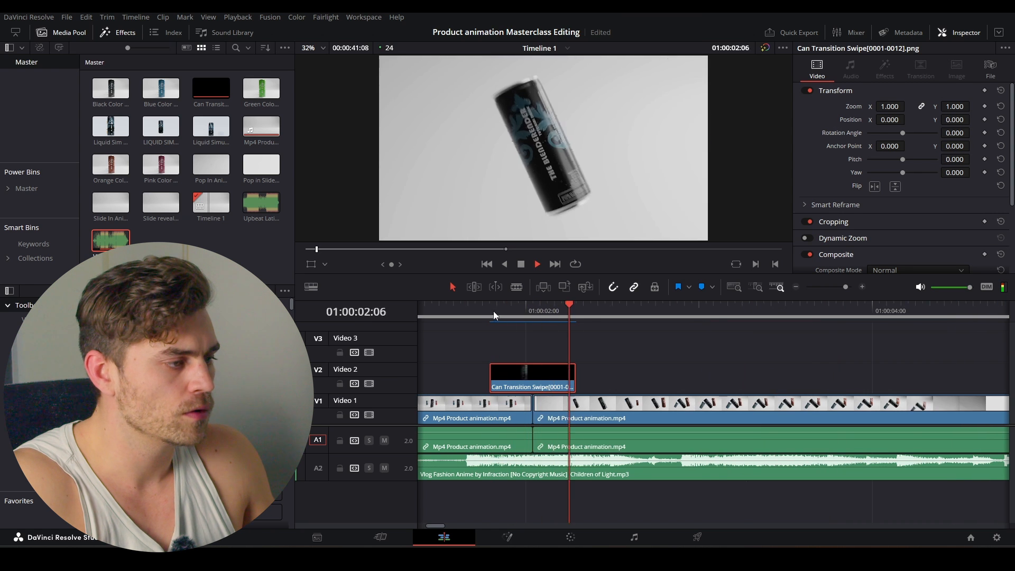
# - Play the edit from the timeline's start through the can swipe transition to check the flow
pyautogui.scroll(-2, 550, 338)
pyautogui.scroll(-1, 552, 349)
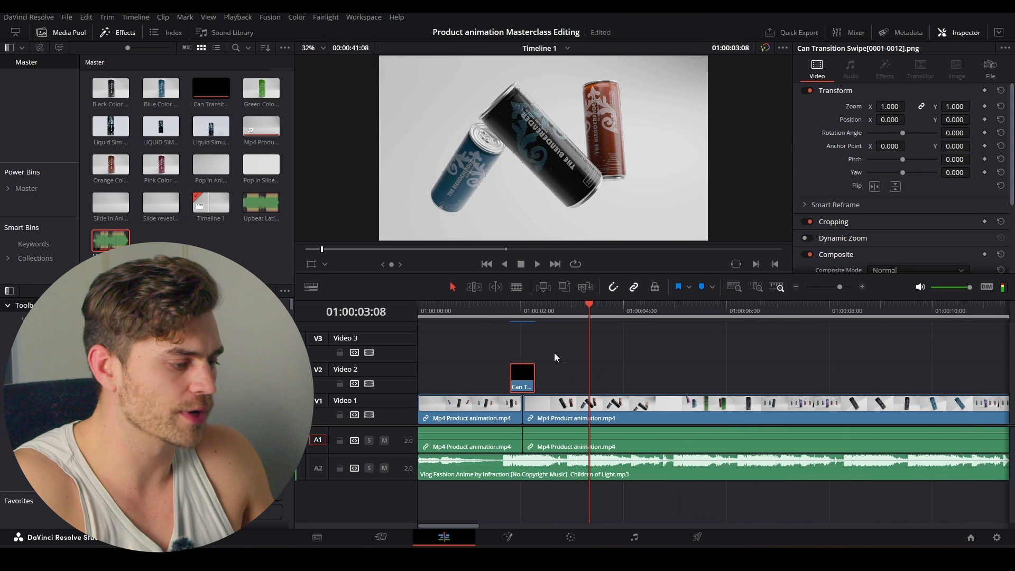
pyautogui.press('Home')
pyautogui.press('space')
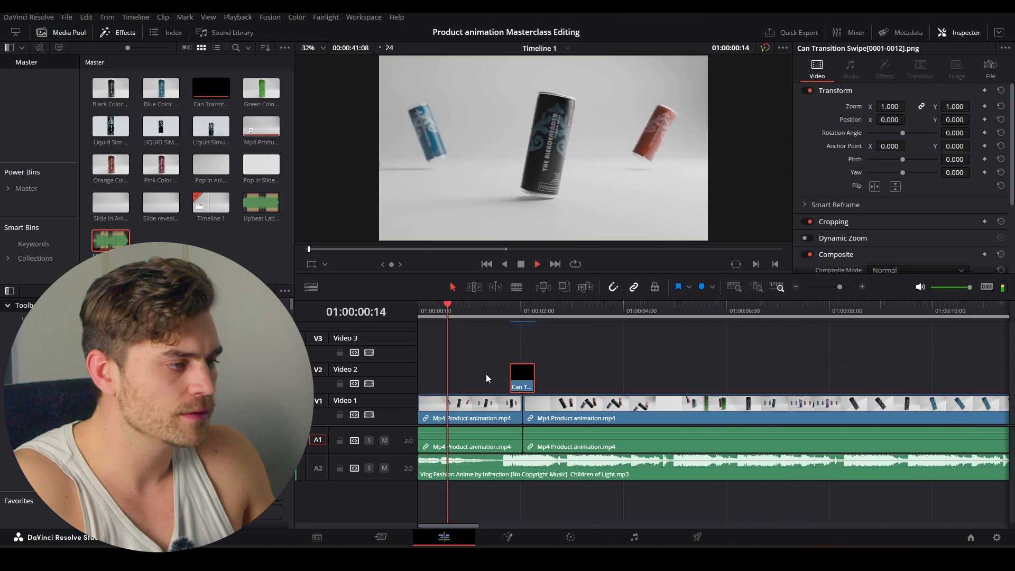
pyautogui.press('space')
# - Trim three frames from the music's beginning on Audio 2, realign it with the timeline's start, and play the result
pyautogui.scroll(2, 493, 410)
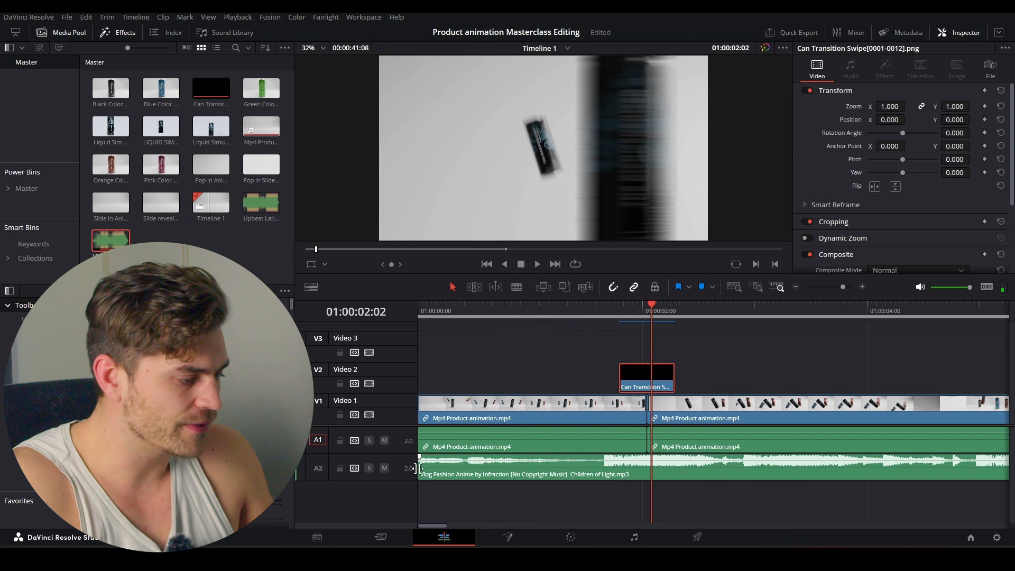
pyautogui.press('d')
pyautogui.moveTo(431, 470); pyautogui.dragTo(418, 470)
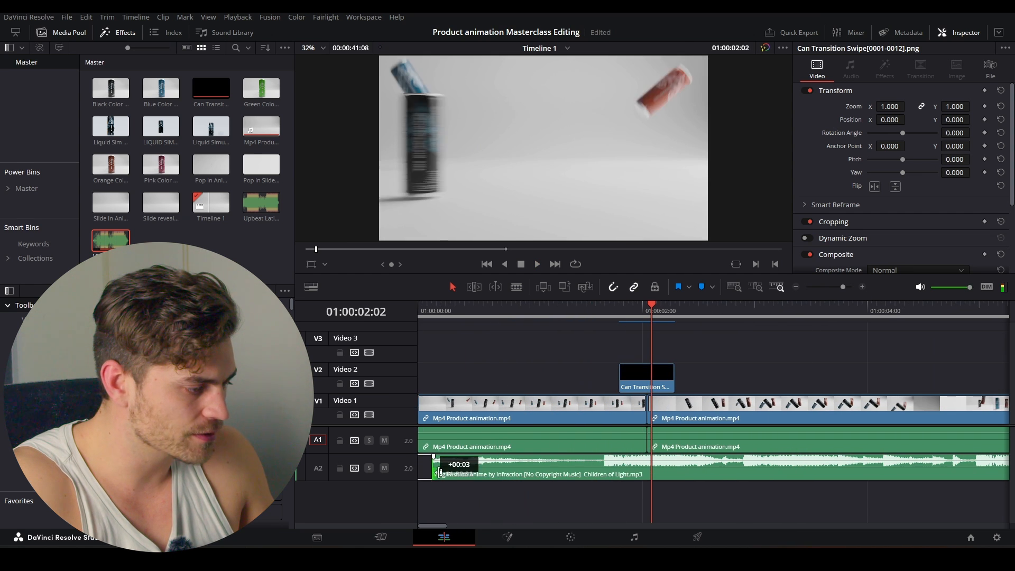
pyautogui.press('Home')
pyautogui.press('space')
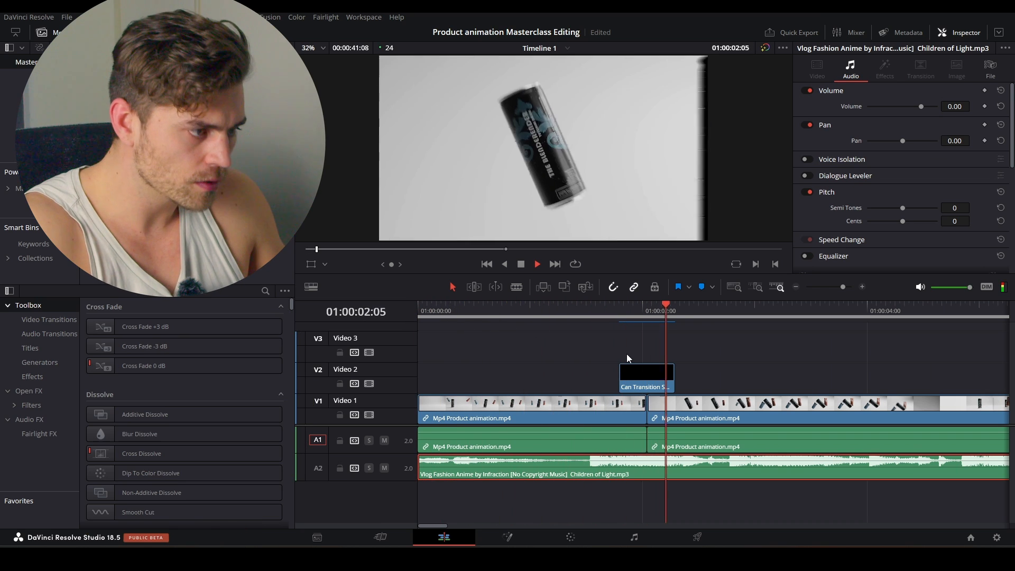
pyautogui.press('space')
# - Find the Adjustment Clip effect by searching for "adju" and place it on Video 3 at the timeline's start
pyautogui.hotkey('ctrl', '-')
pyautogui.hotkey('ctrl', '-')
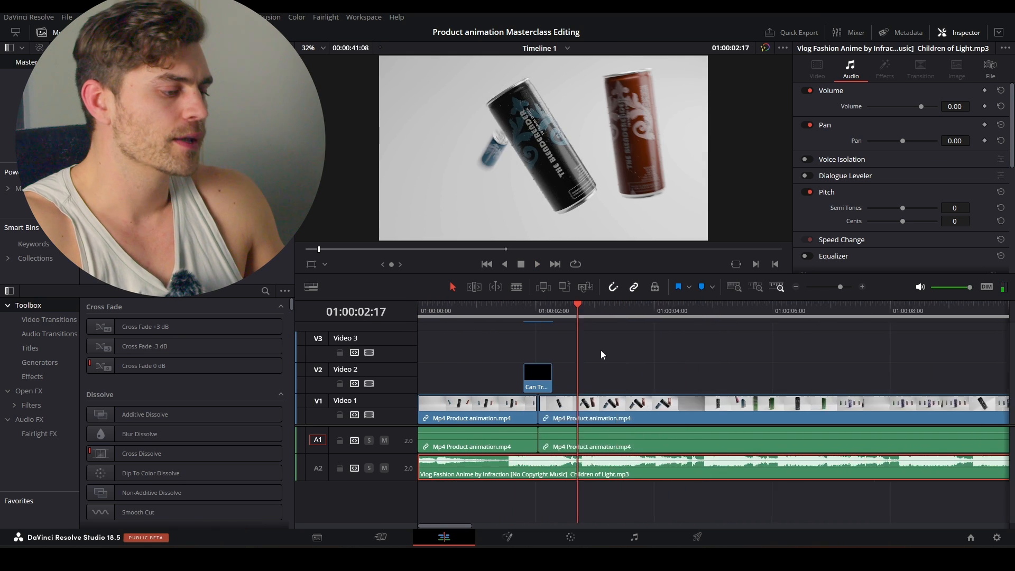
pyautogui.moveTo(480, 315); pyautogui.dragTo(480, 320)
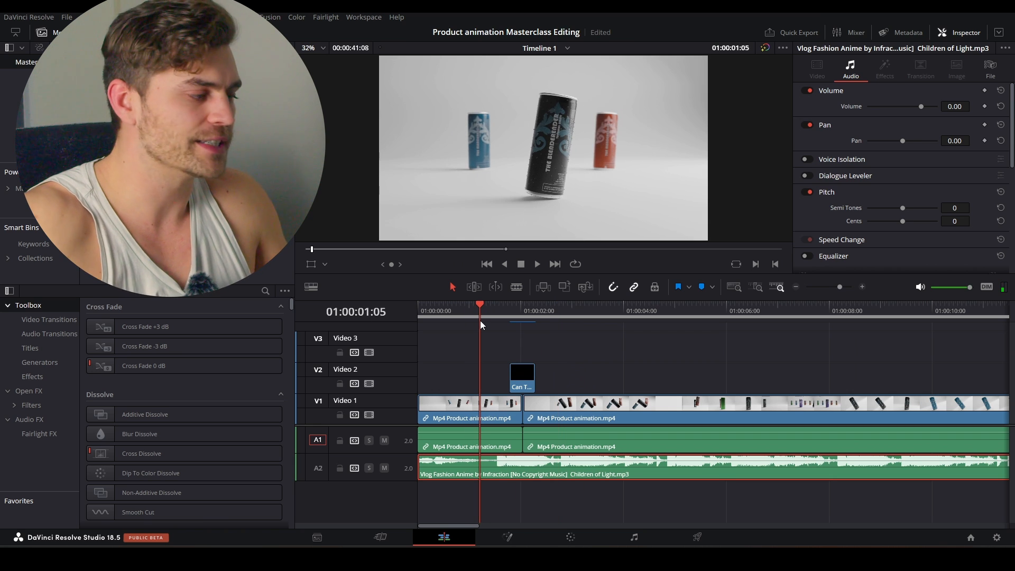
pyautogui.click(265, 291)
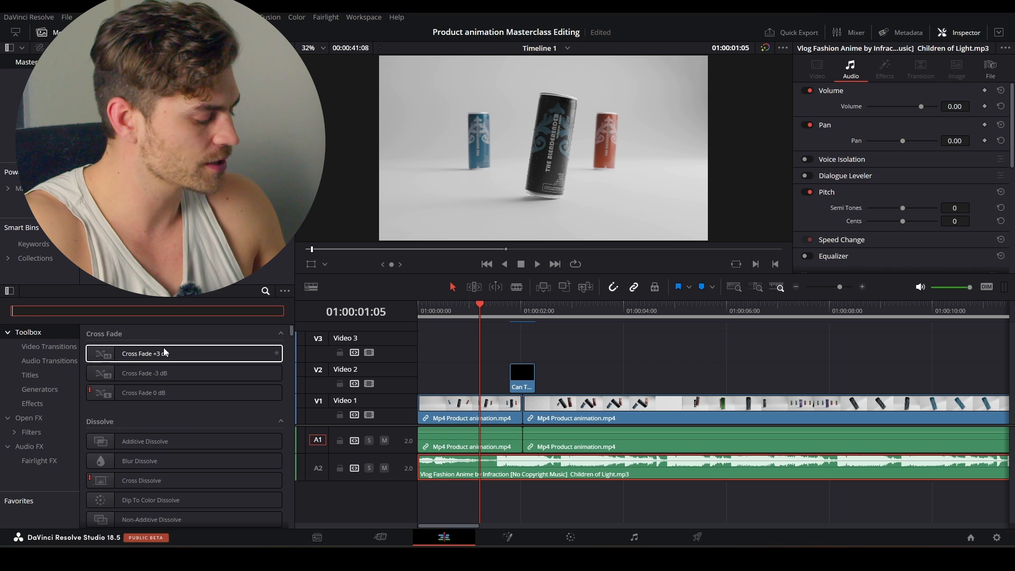
pyautogui.write('adju')
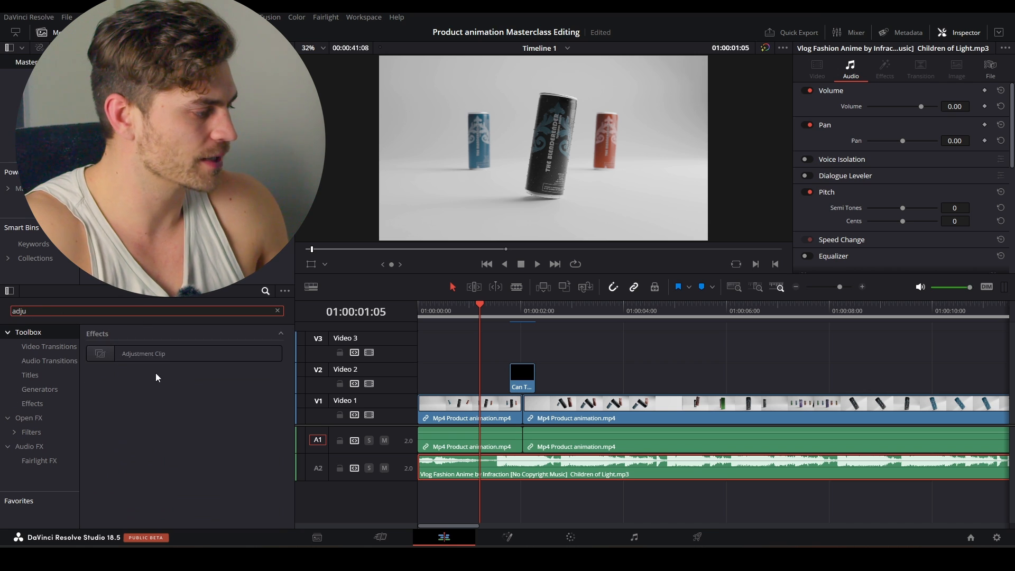
pyautogui.click(49, 349)
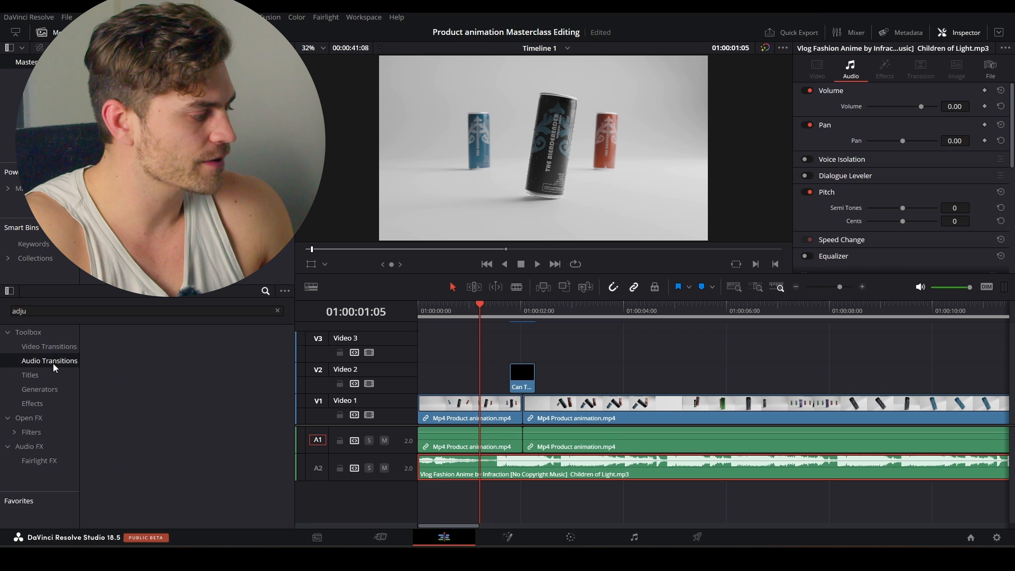
pyautogui.click(45, 403)
pyautogui.click(40, 333)
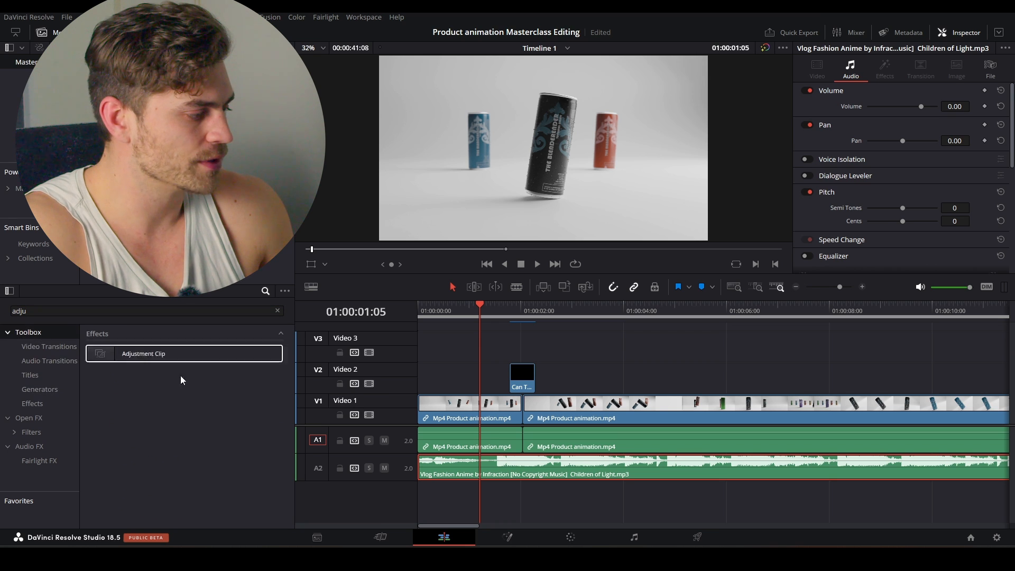
pyautogui.moveTo(137, 354); pyautogui.dragTo(426, 341)
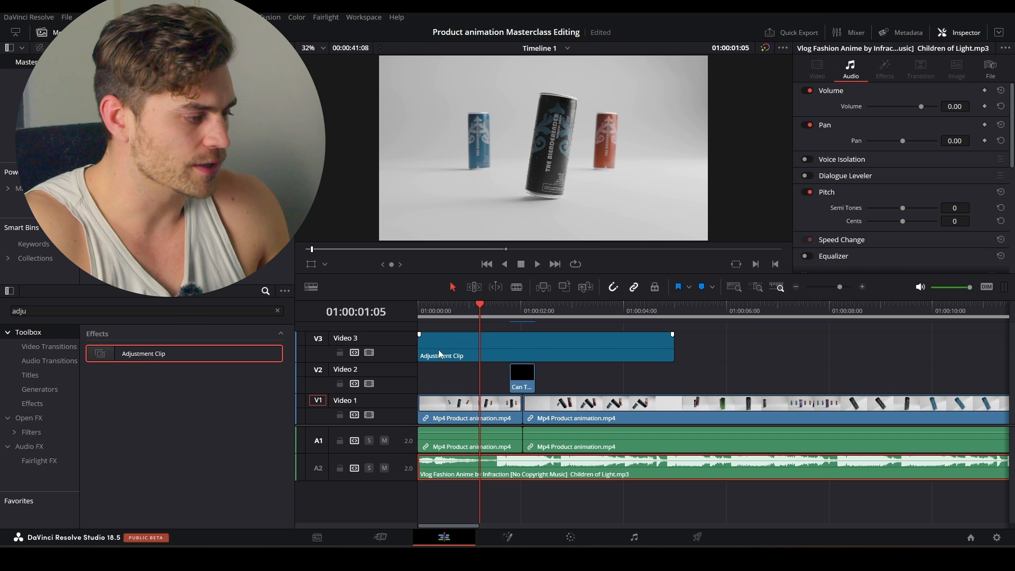
# - Trim the Adjustment Clip to start at 01:00:01:11 and end at the cut between the two video clips
pyautogui.moveTo(485, 314); pyautogui.dragTo(493, 317)
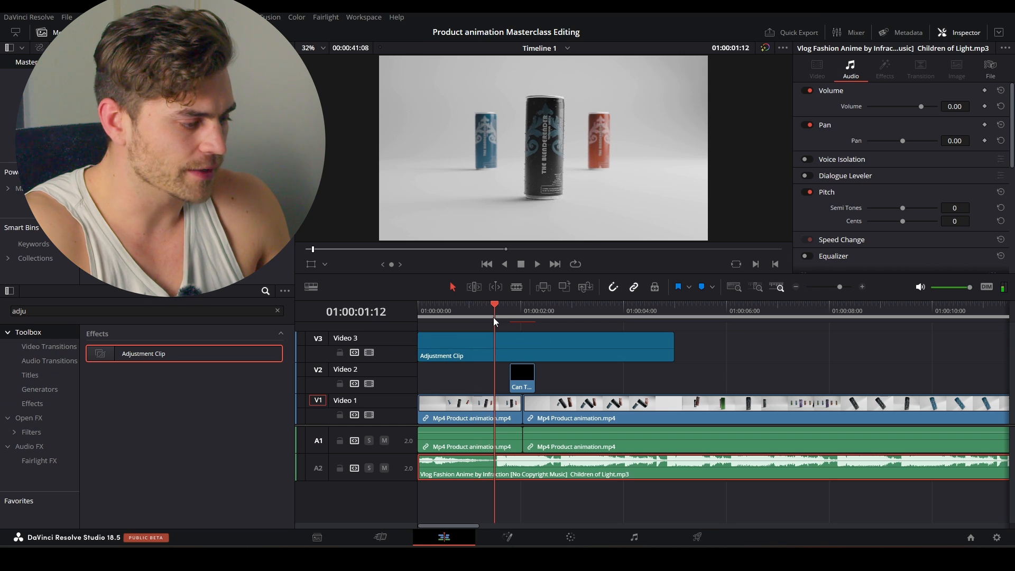
pyautogui.moveTo(426, 345); pyautogui.dragTo(498, 350)
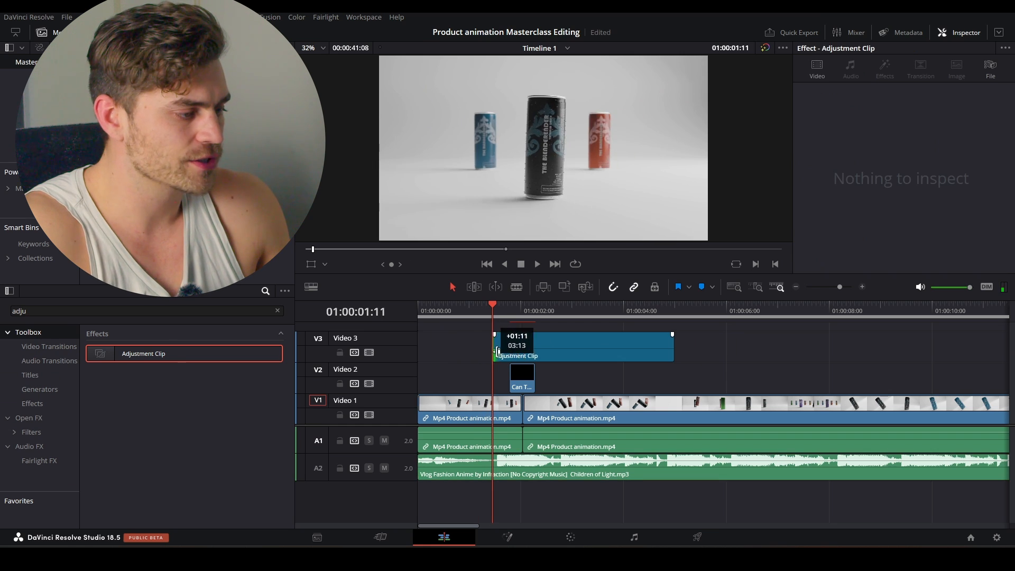
pyautogui.moveTo(661, 347); pyautogui.dragTo(523, 347)
pyautogui.scroll(2, 529, 357)
pyautogui.scroll(2, 581, 366)
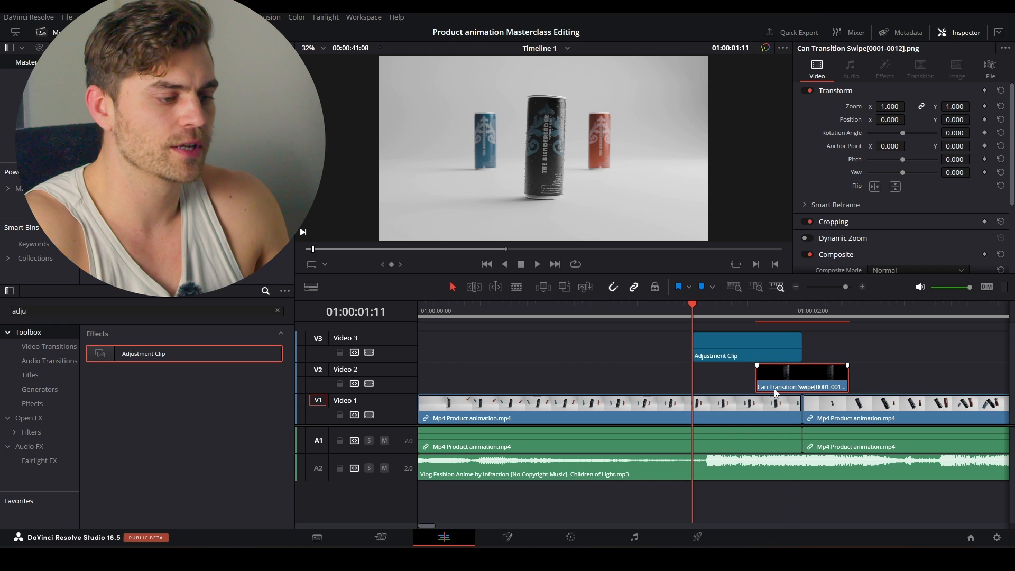
# - Swap the track order, putting the Can Transition Swipe clip on Video 3 and the Adjustment Clip on Video 2
pyautogui.moveTo(790, 379)
pyautogui.mouseDown()
pyautogui.moveTo(788, 329)
pyautogui.moveTo(776, 385)
pyautogui.mouseUp()
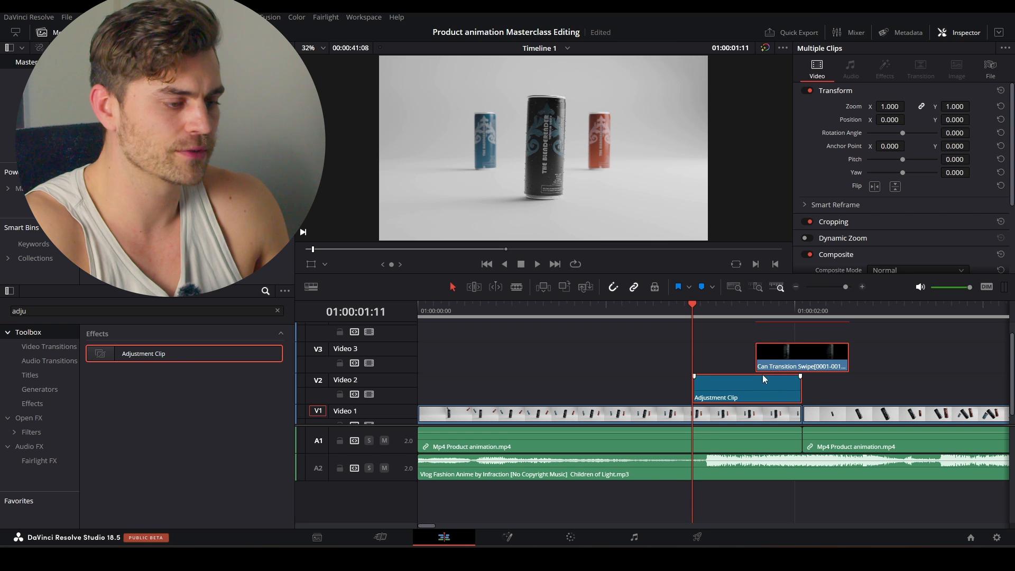
pyautogui.click(726, 351)
pyautogui.hscroll(5, 687, 343)
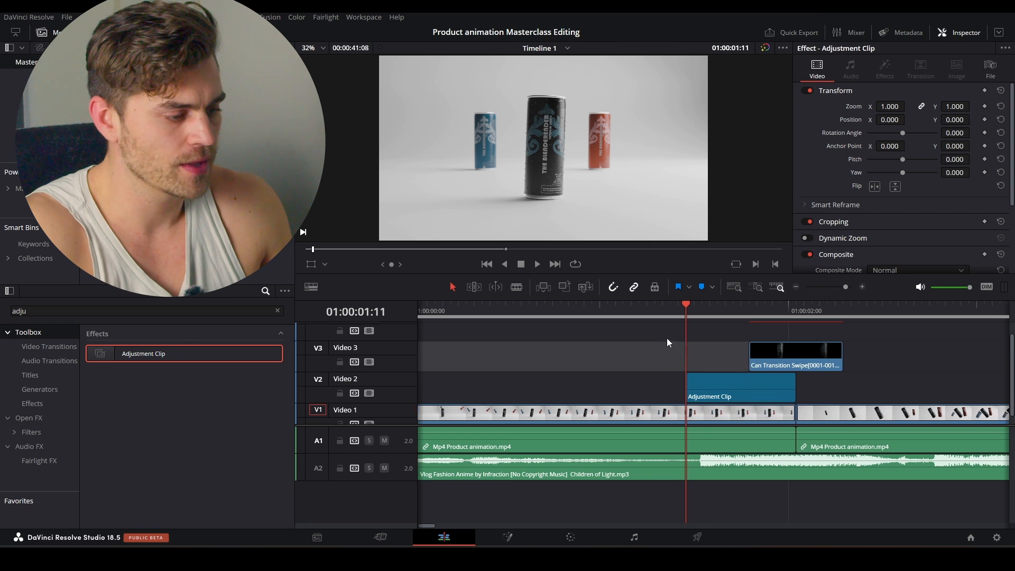
# - Try keyframing the Adjustment Clip's zoom and position at 01:00:01:11, checking the frames up to 01:00:01:15
pyautogui.click(638, 372)
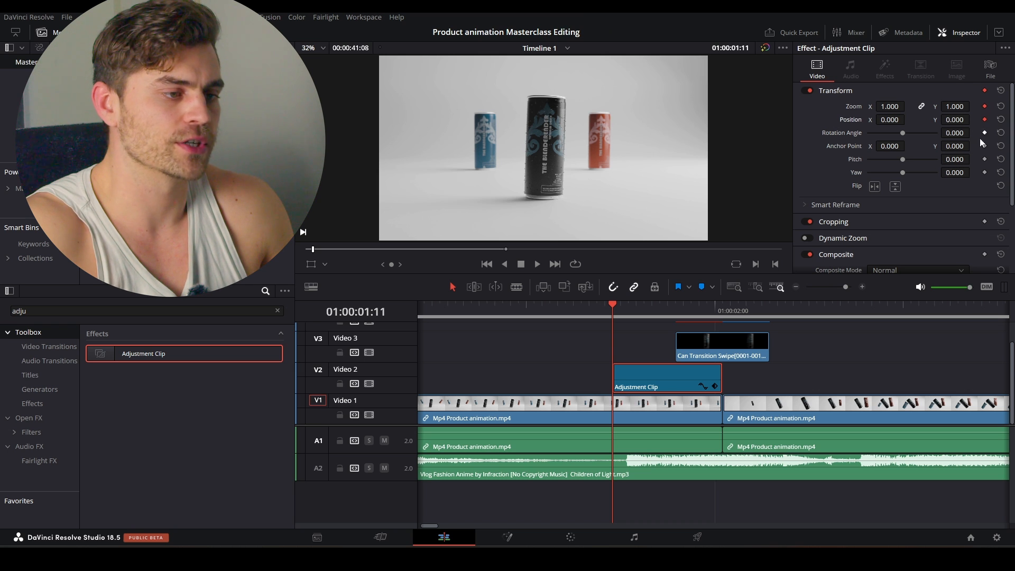
pyautogui.scroll(5, 681, 353)
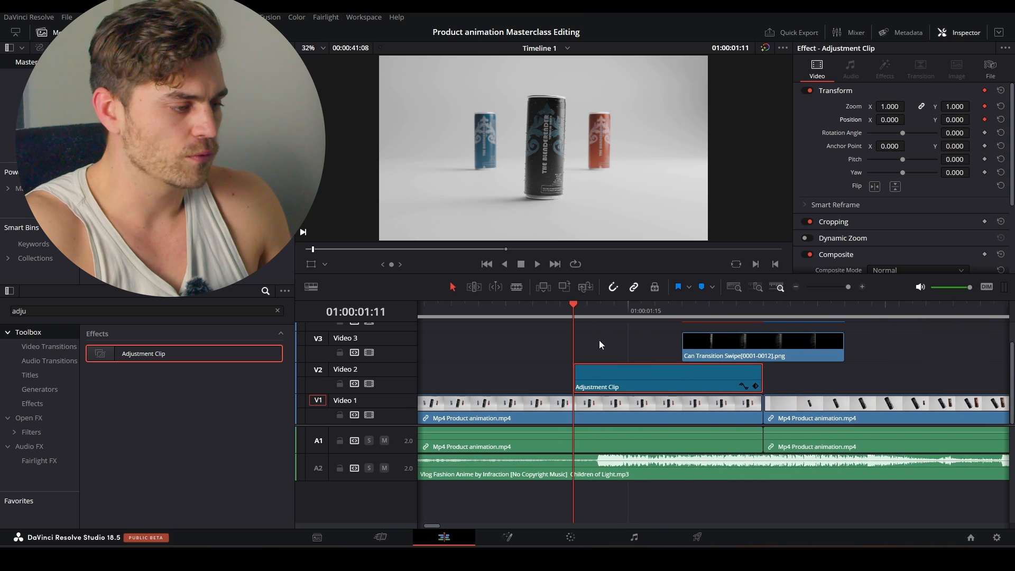
pyautogui.press('Right')
pyautogui.press('Right')
pyautogui.press('Right')
pyautogui.press('Right')
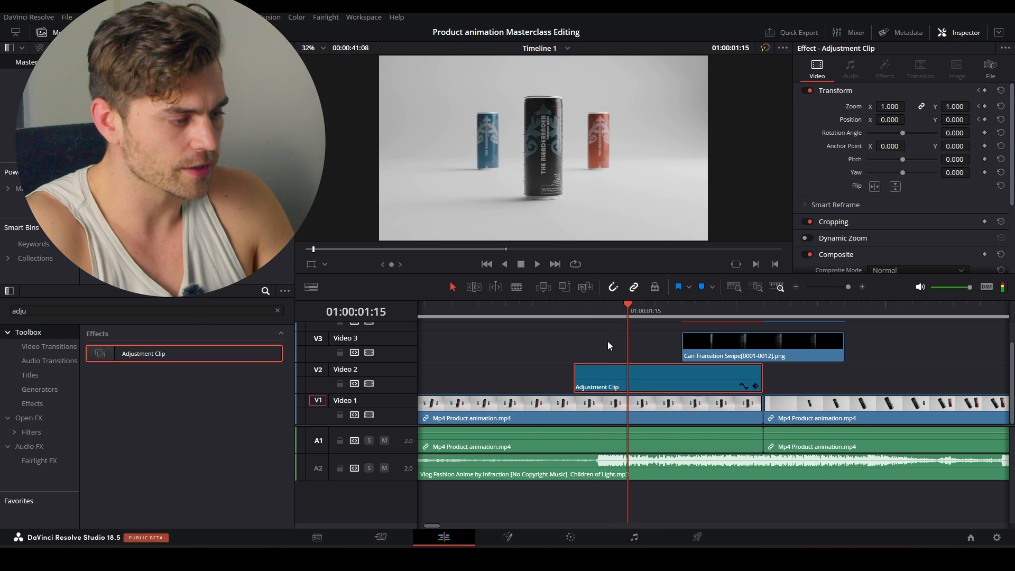
pyautogui.press('Left')
pyautogui.press('Left')
pyautogui.press('Left')
pyautogui.press('Left')
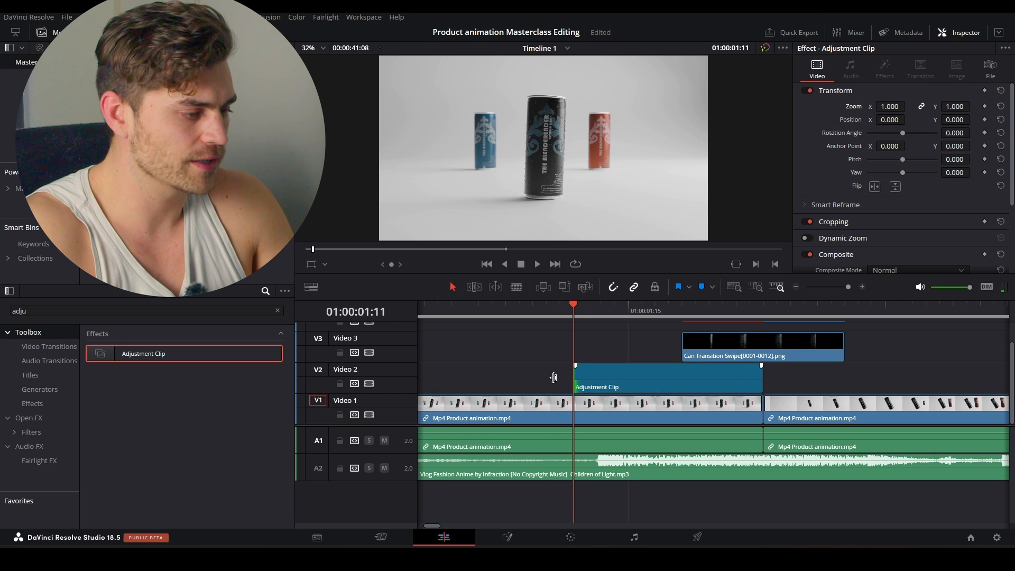
# - Extend the Adjustment Clip's start to 01:00:01:09 and keyframe its zoom from 1.000 there to 1.330 at 01:00:01:13
pyautogui.moveTo(553, 377); pyautogui.dragTo(542, 373)
pyautogui.click(550, 314)
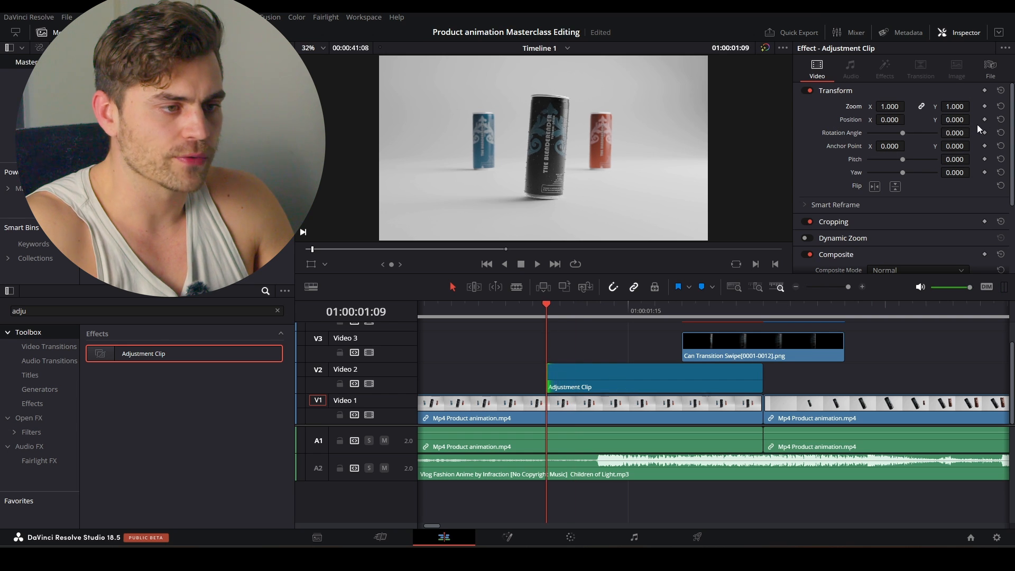
pyautogui.press('Right')
pyautogui.press('Right')
pyautogui.press('Right')
pyautogui.press('Right')
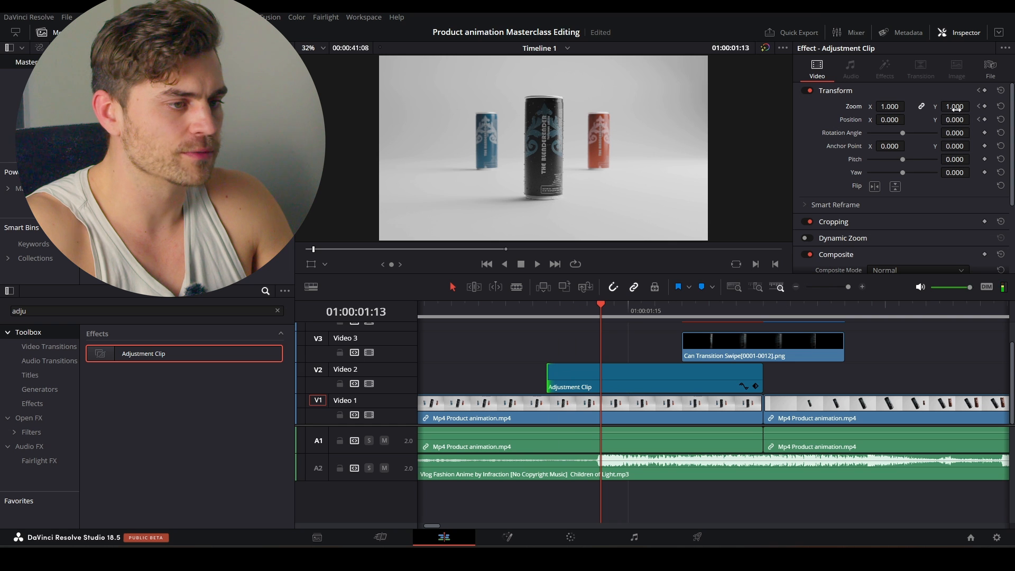
pyautogui.moveTo(955, 109); pyautogui.dragTo(972, 106)
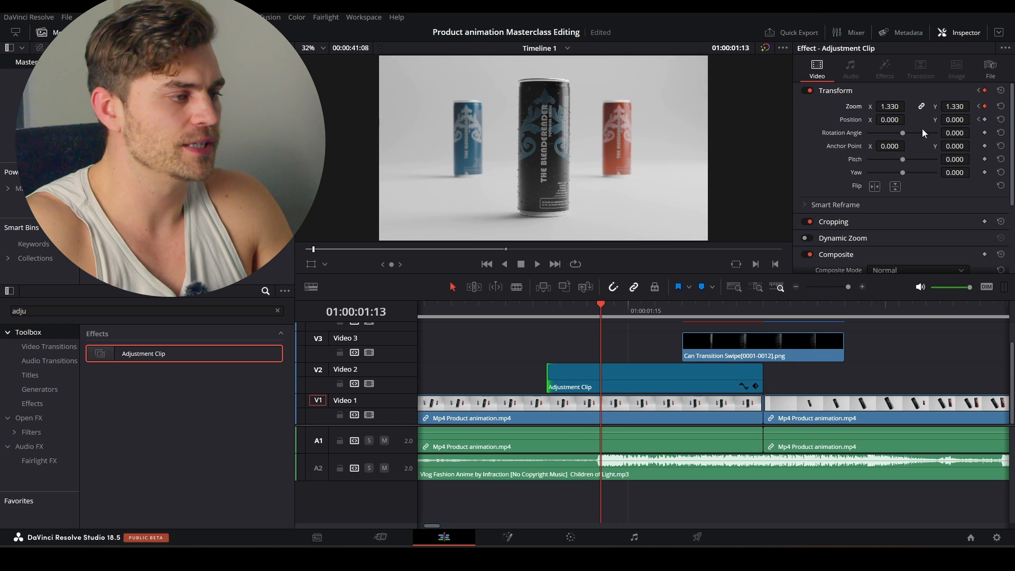
# - Replay the keyframed zoom and can swipe transition several times to check their timing against the music
pyautogui.scroll(-1, 511, 147)
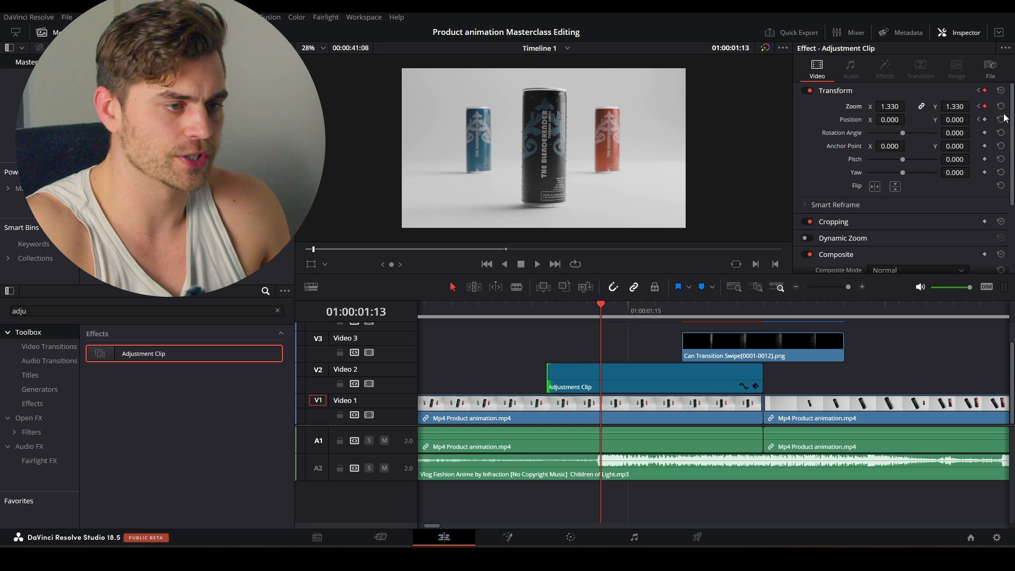
pyautogui.click(550, 313)
pyautogui.press('space')
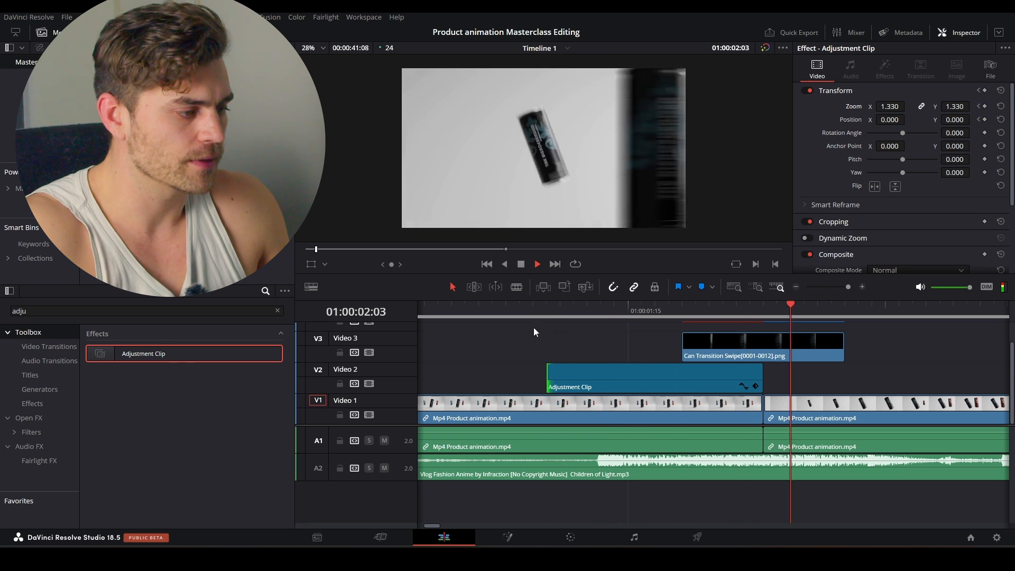
pyautogui.click(504, 311)
pyautogui.press('space')
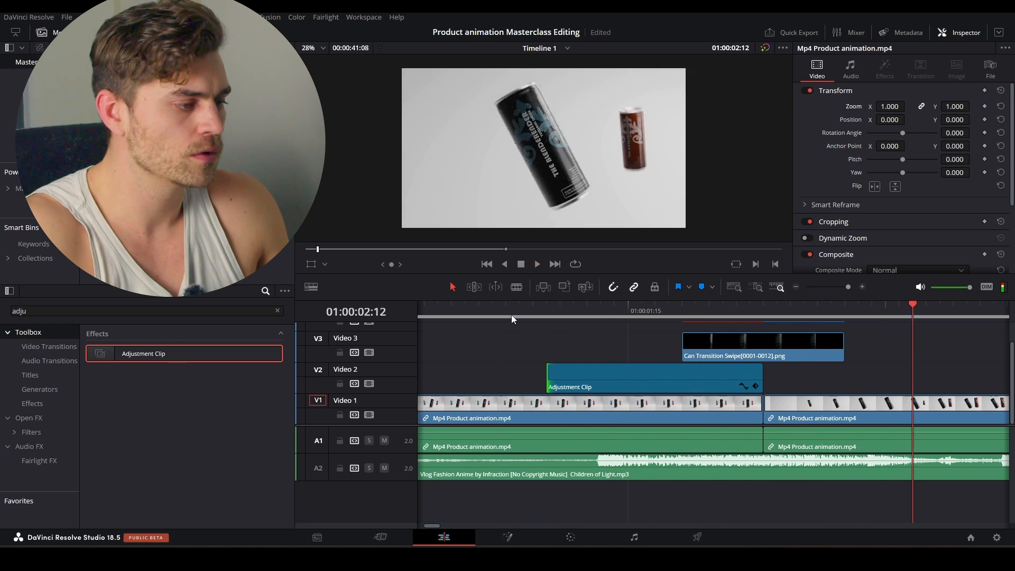
pyautogui.click(518, 309)
pyautogui.press('space')
pyautogui.press('space')
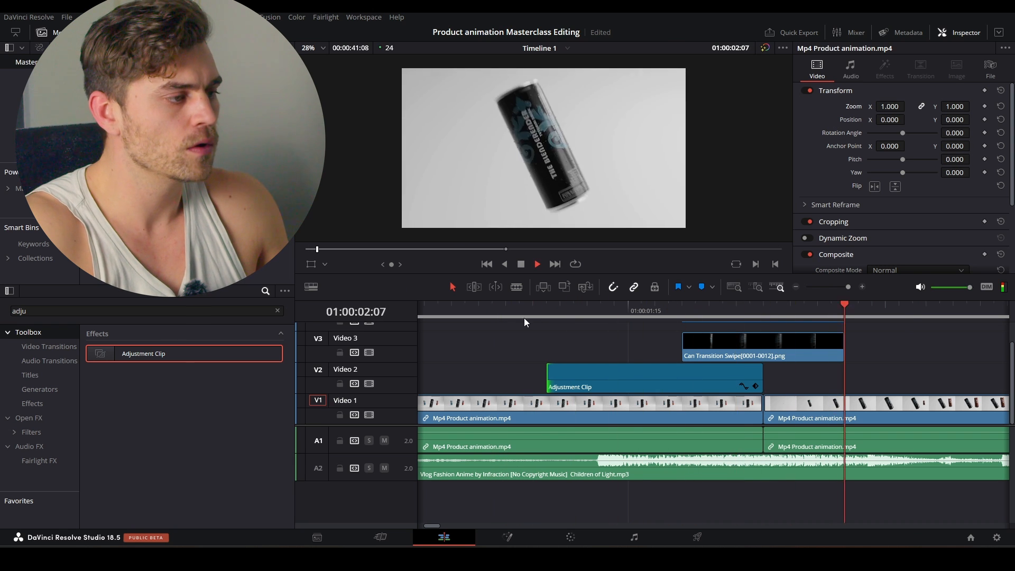
pyautogui.click(542, 312)
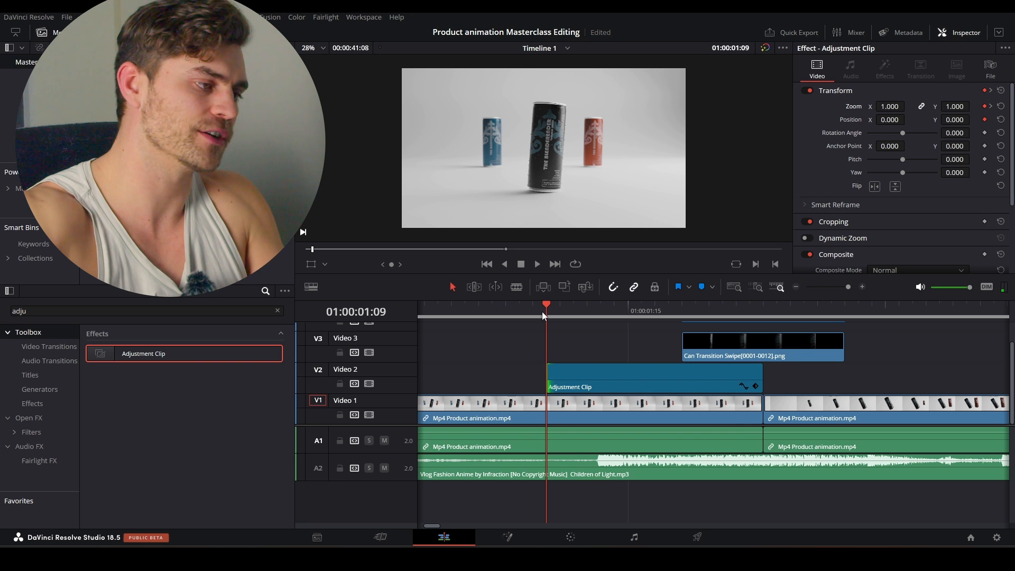
pyautogui.press('space')
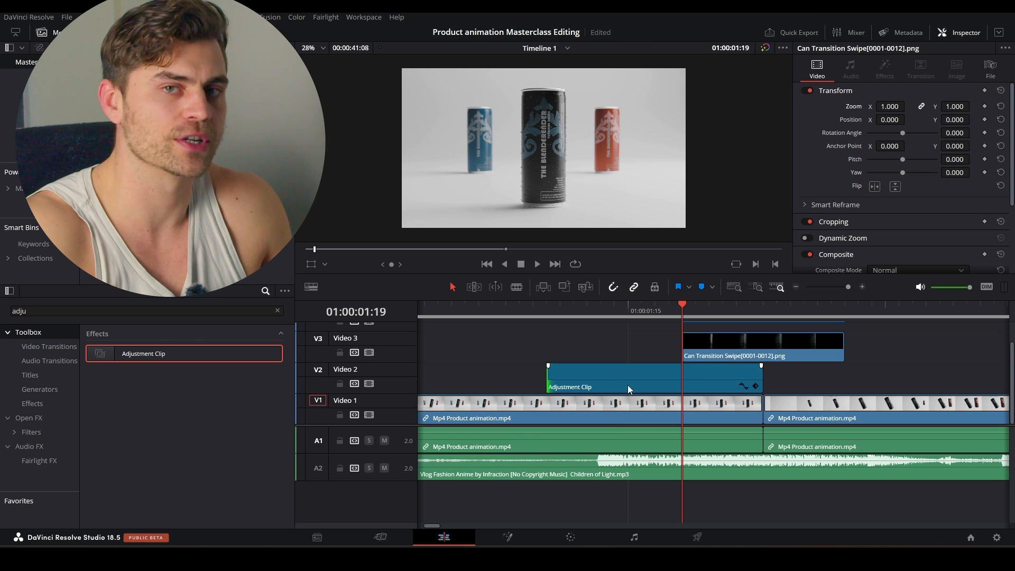
pyautogui.click(542, 314)
pyautogui.press('space')
pyautogui.click(493, 312)
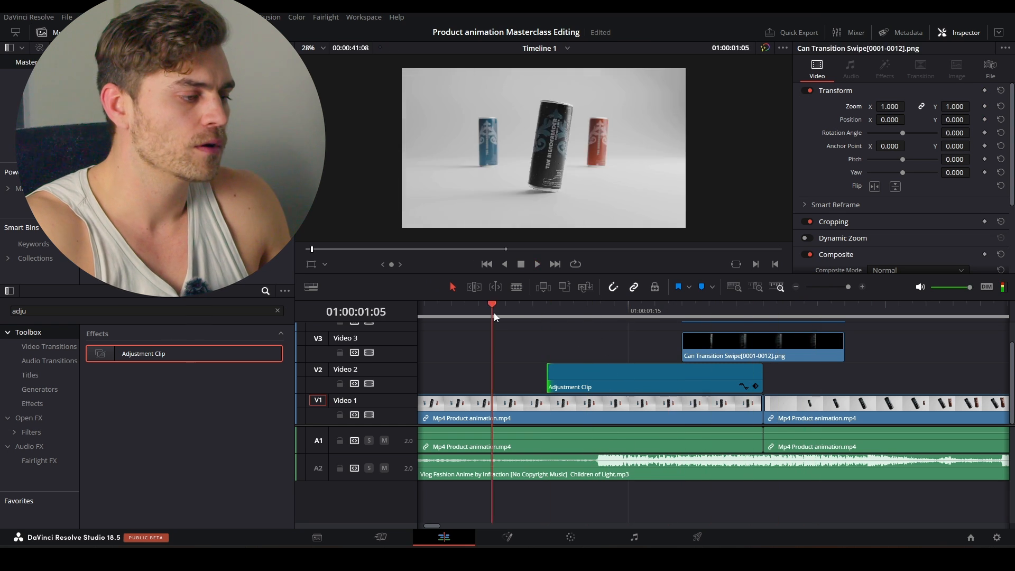
pyautogui.scroll(-4, 538, 329)
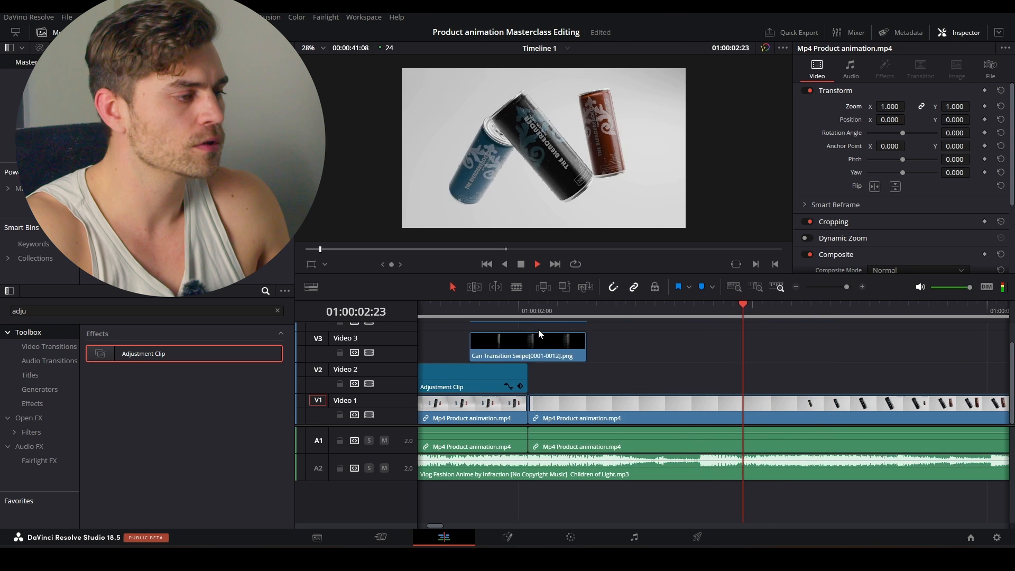
pyautogui.press('space')
# - Disable the Video 2 and Video 3 tracks and play from the timeline's start to judge the edit without effects
pyautogui.moveTo(538, 334); pyautogui.dragTo(735, 336)
pyautogui.scroll(-4, 616, 363)
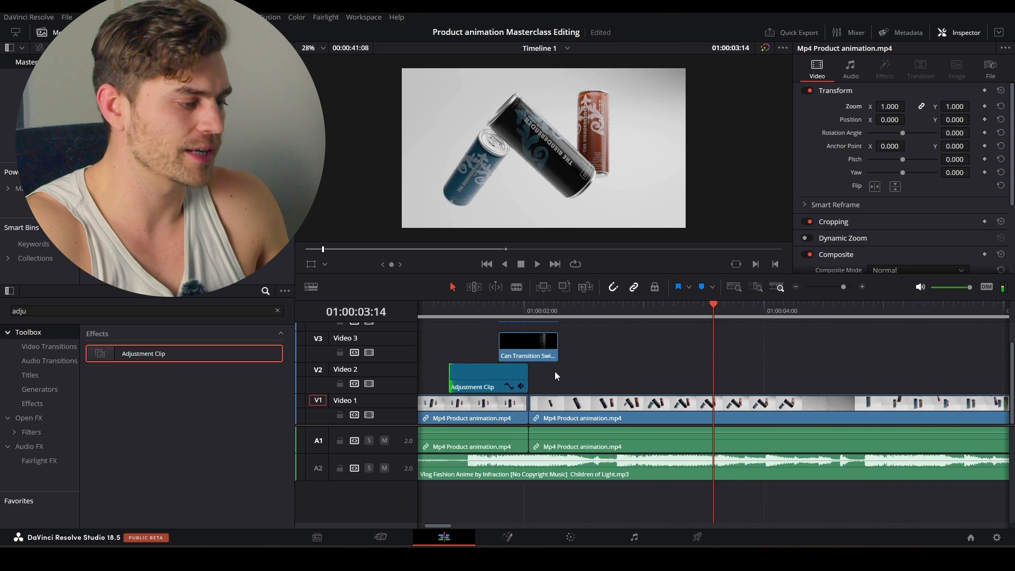
pyautogui.click(369, 383)
pyautogui.click(369, 352)
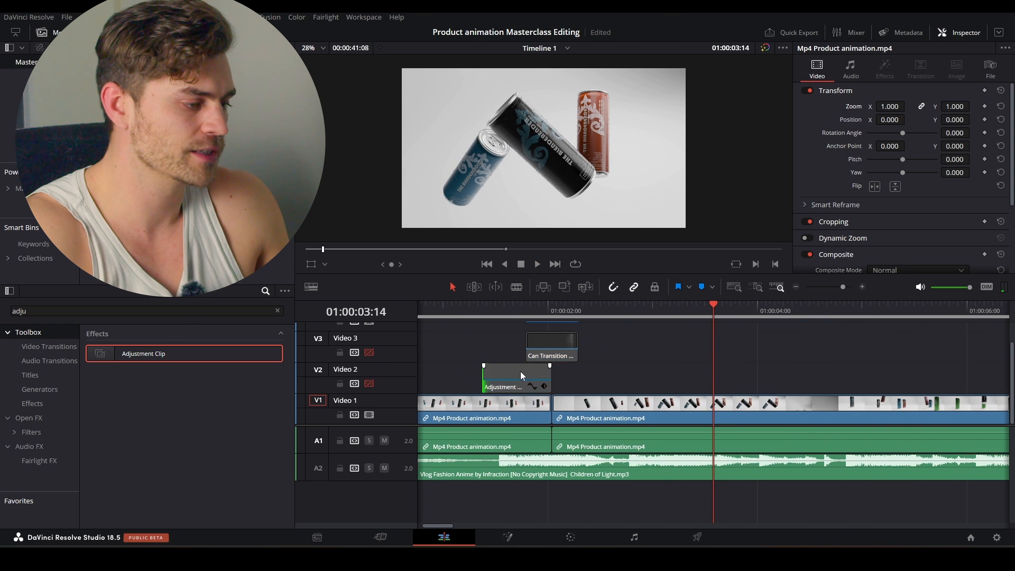
pyautogui.scroll(-2, 526, 371)
pyautogui.scroll(-1, 531, 370)
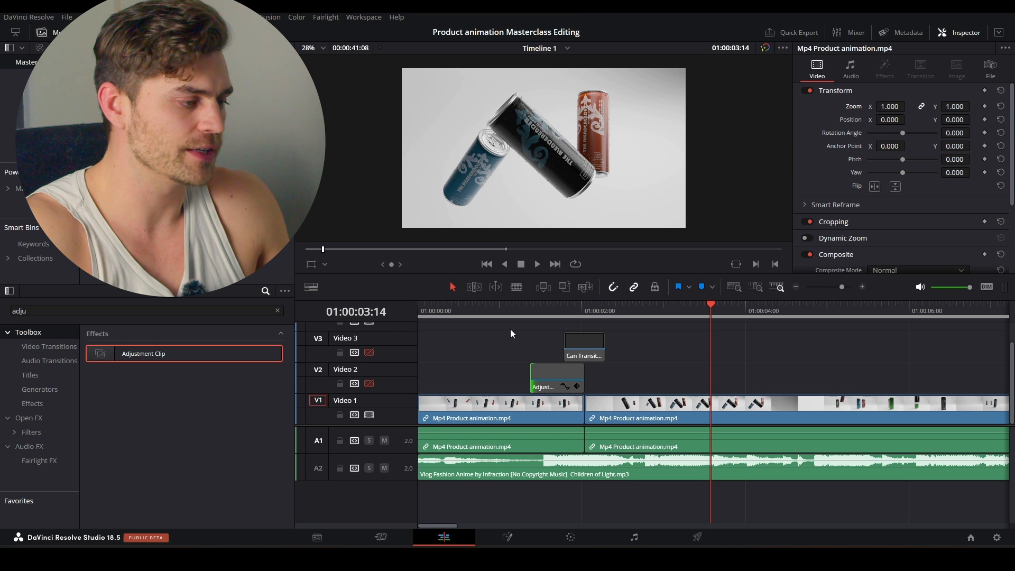
pyautogui.click(424, 312)
pyautogui.press('space')
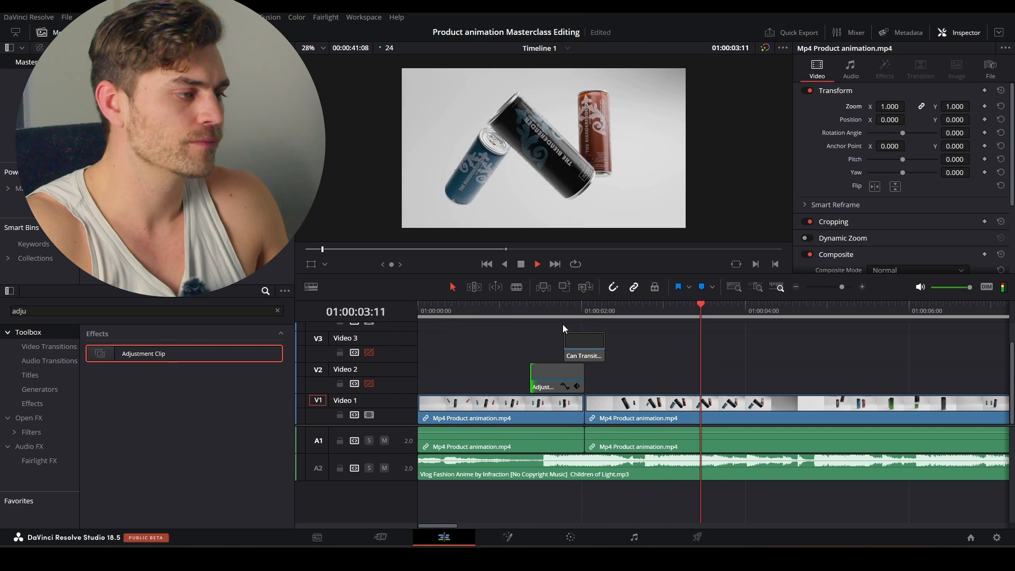
pyautogui.press('space')
# - Re-enable the Video 2 and Video 3 tracks and replay the section from about 01:00:01:01 for comparison
pyautogui.click(369, 384)
pyautogui.click(369, 352)
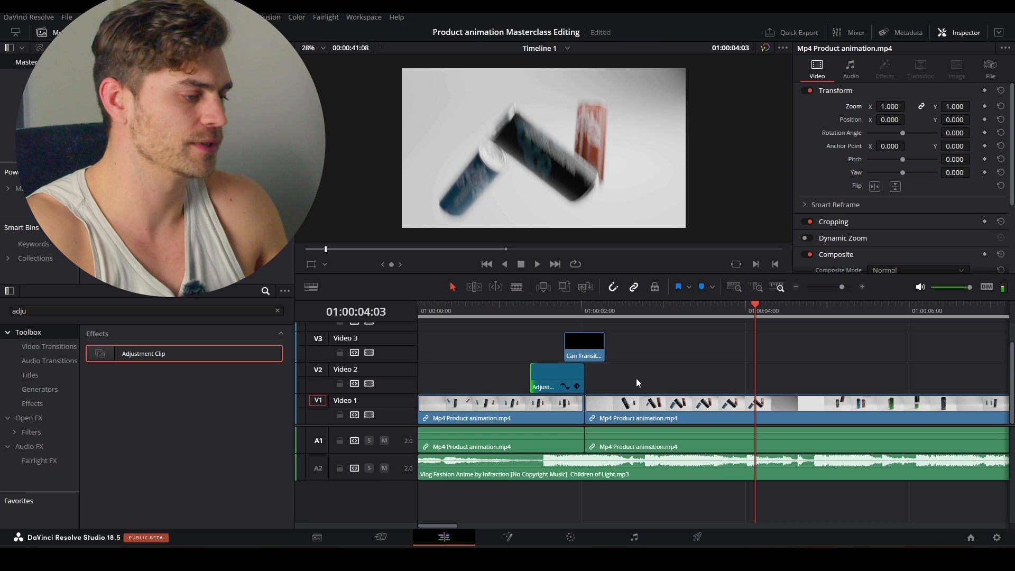
pyautogui.click(505, 313)
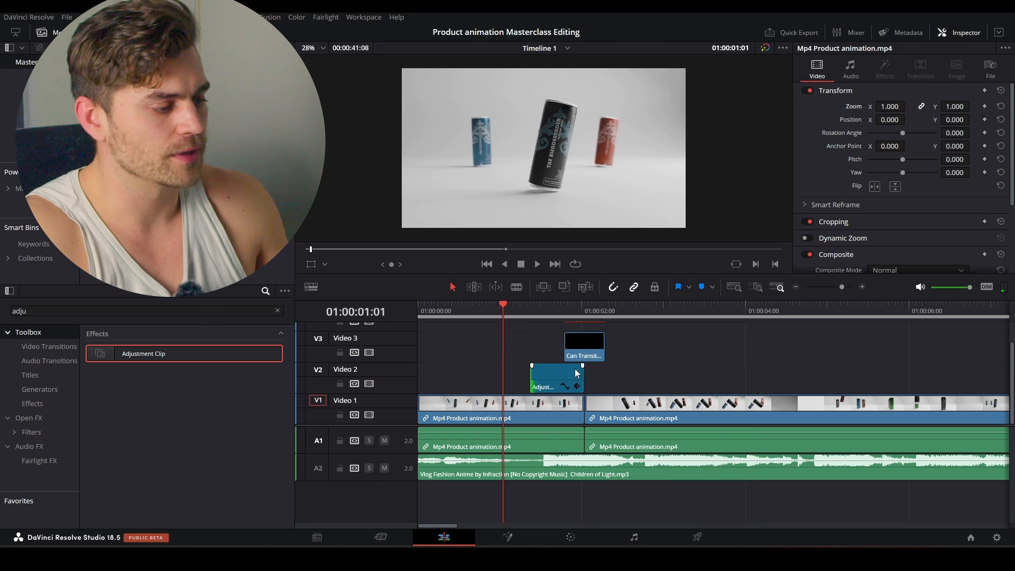
pyautogui.press('space')
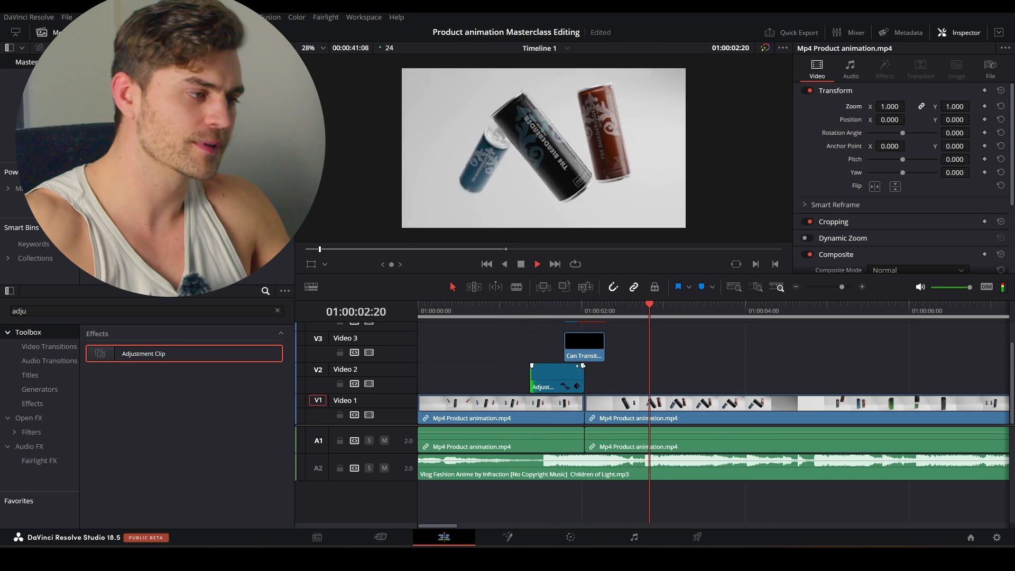
pyautogui.click(506, 313)
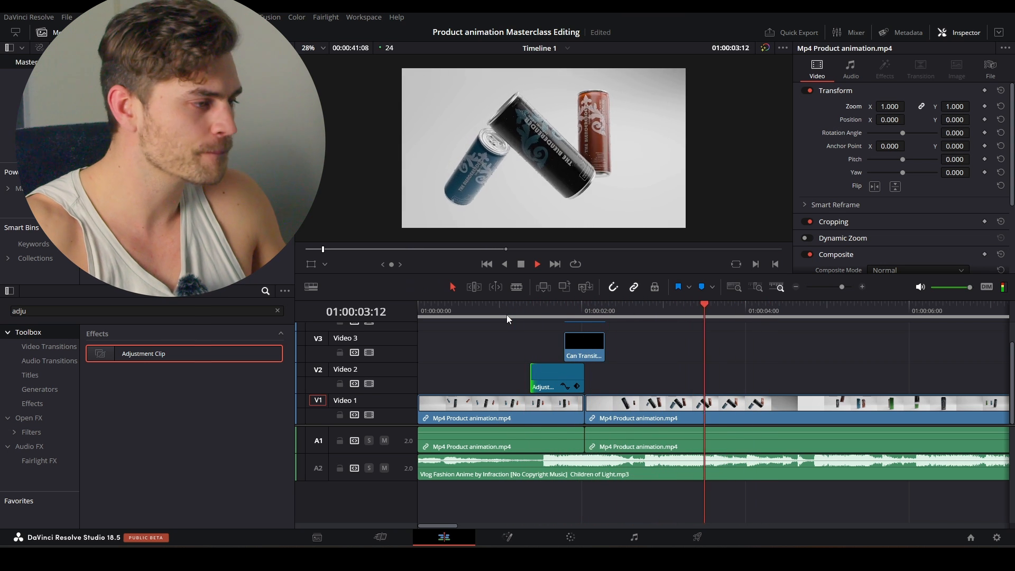
# - Stop playback and move the Can Transition Swipe clip from Video 3 up to Video 4, keeping its timing
pyautogui.press('space')
pyautogui.moveTo(714, 365); pyautogui.dragTo(670, 381)
pyautogui.scroll(-2, 670, 380)
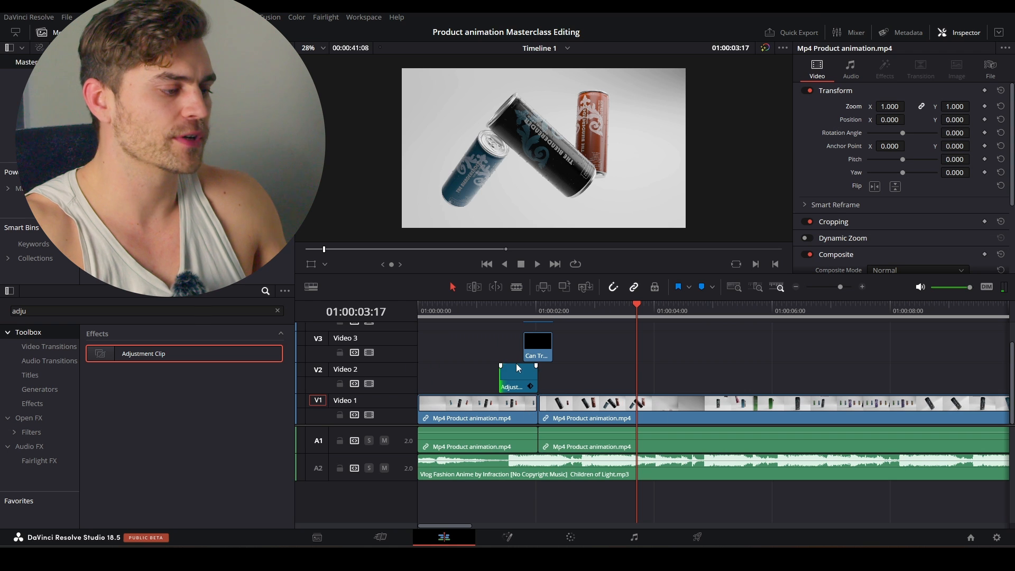
pyautogui.scroll(1, 540, 367)
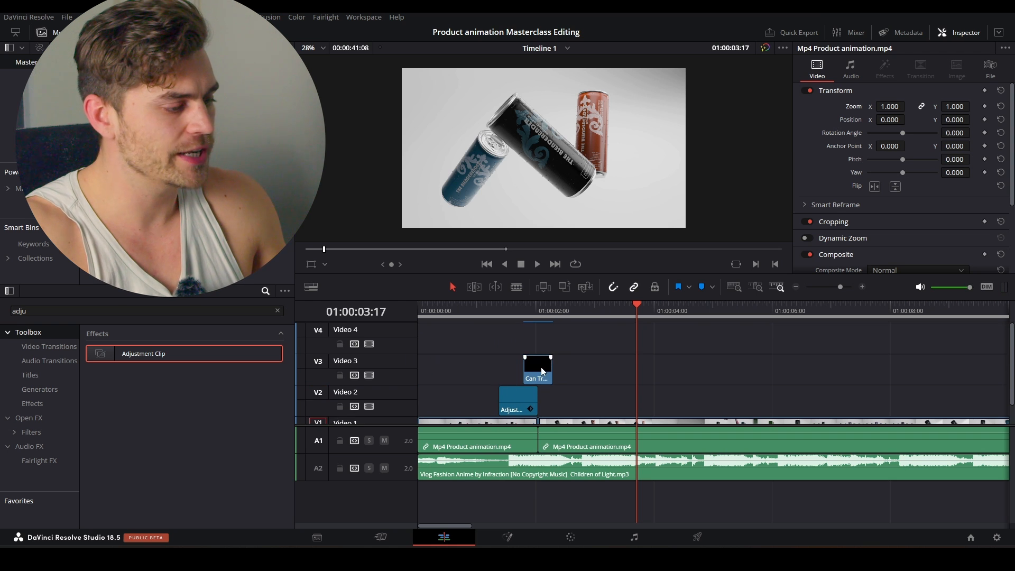
pyautogui.click(541, 370)
pyautogui.moveTo(541, 368); pyautogui.dragTo(540, 338)
# - Add a second Adjustment Clip on Video 3 at 01:00:01:09 and cut it to end with the Video 2 adjustment clip
pyautogui.click(499, 311)
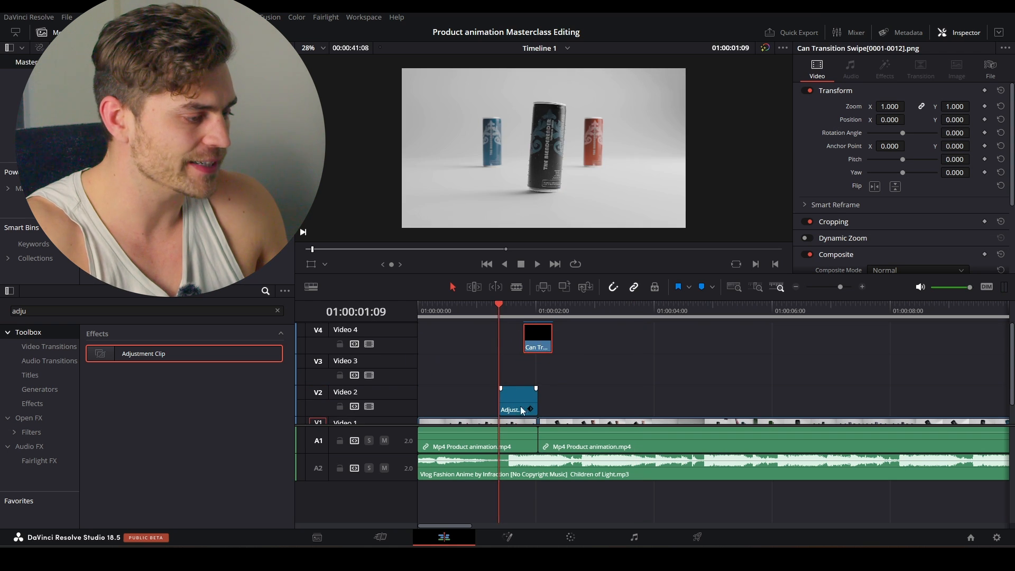
pyautogui.scroll(3, 515, 393)
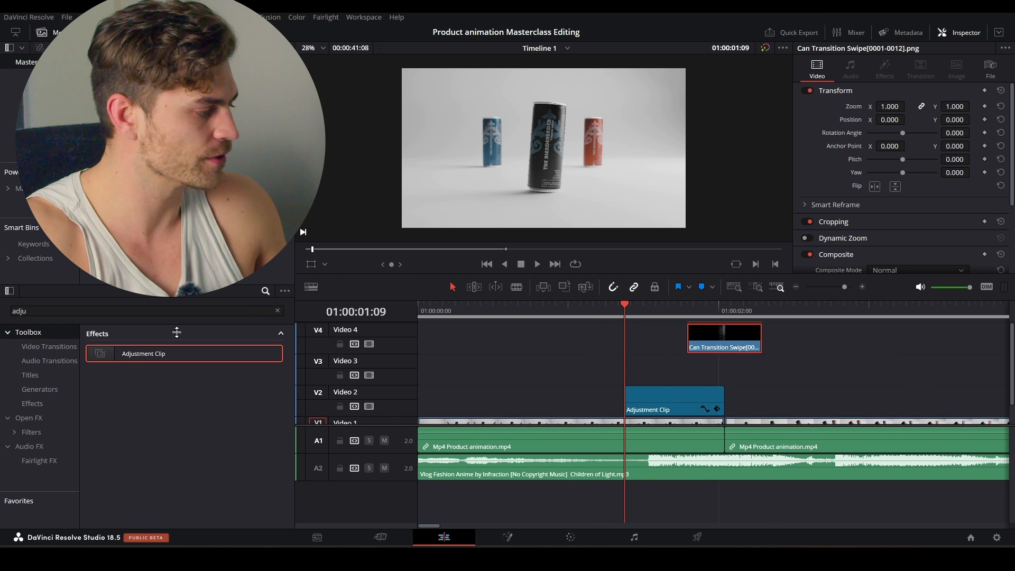
pyautogui.moveTo(158, 353); pyautogui.dragTo(658, 377)
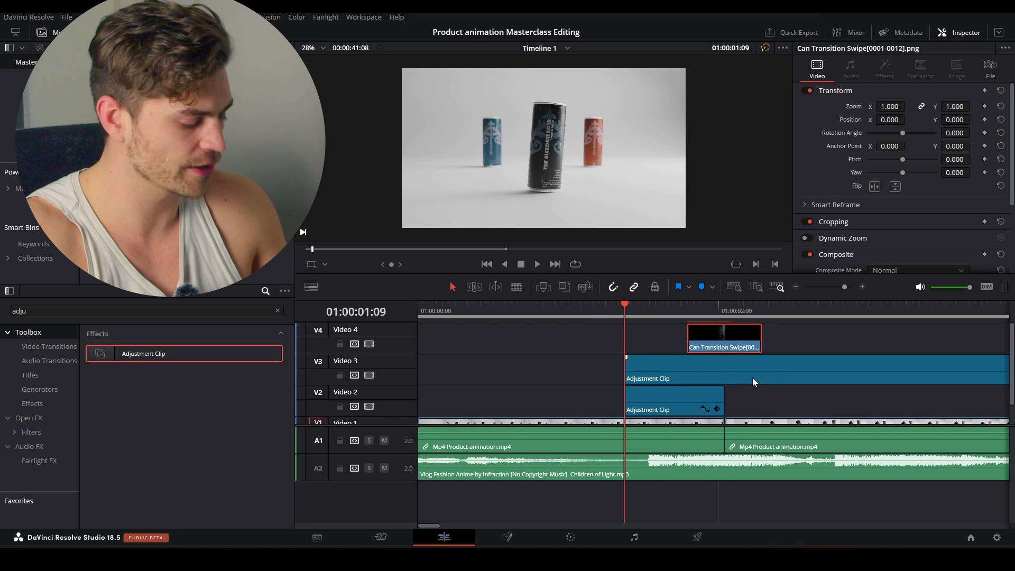
pyautogui.press('b')
pyautogui.click(729, 375)
pyautogui.press('a')
pyautogui.click(760, 369)
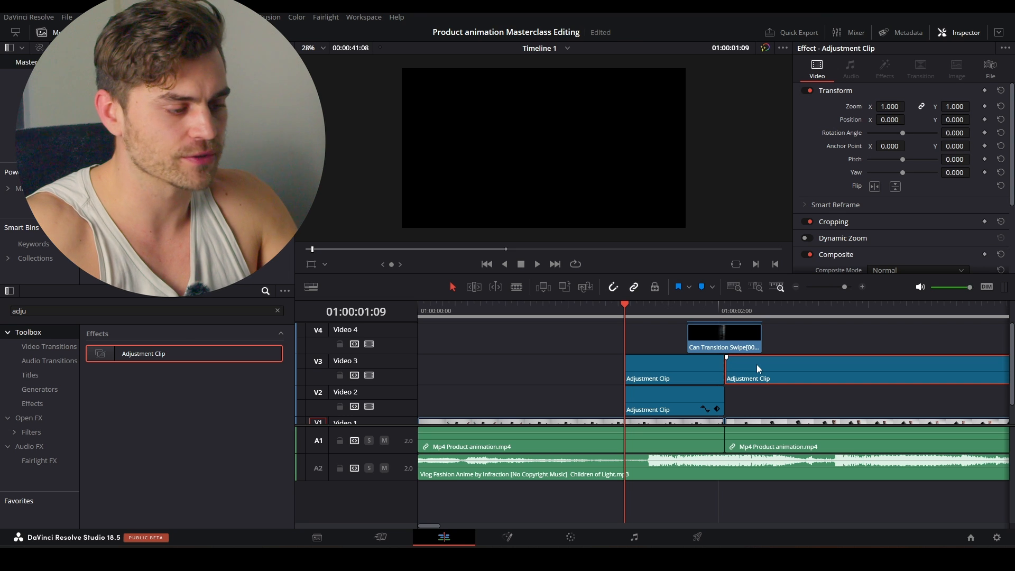
pyautogui.press('Delete')
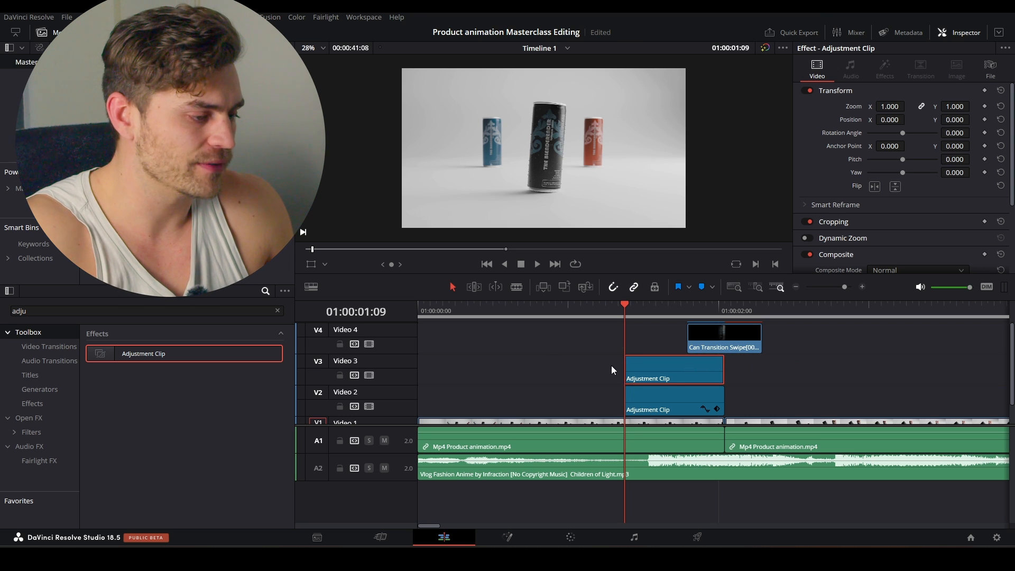
# - Search the Open FX effects for "zoom blur" and apply Zoom Blur to the Video 3 Adjustment Clip
pyautogui.click(277, 310)
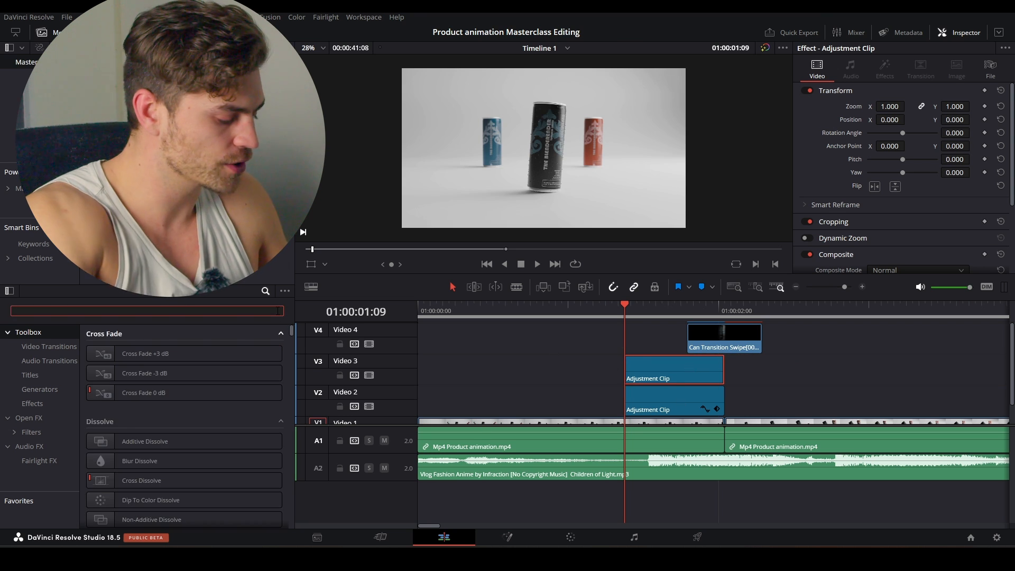
pyautogui.write('zoom blur')
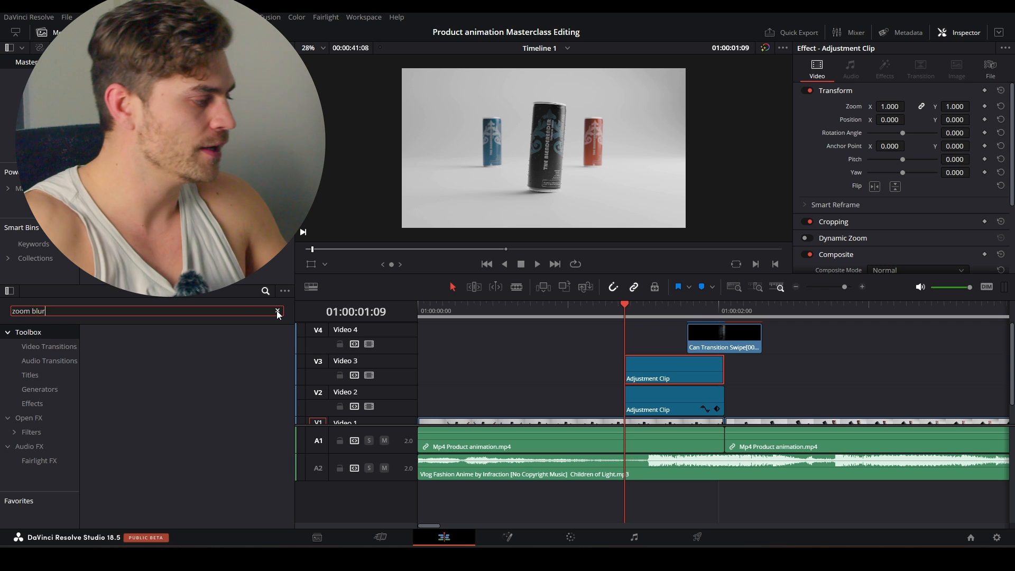
pyautogui.click(35, 419)
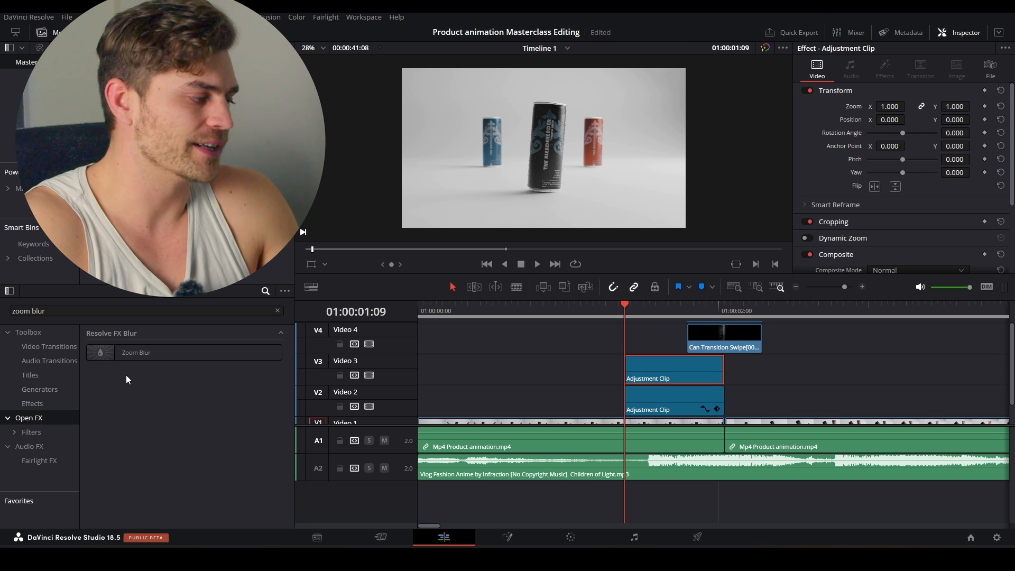
pyautogui.click(125, 359)
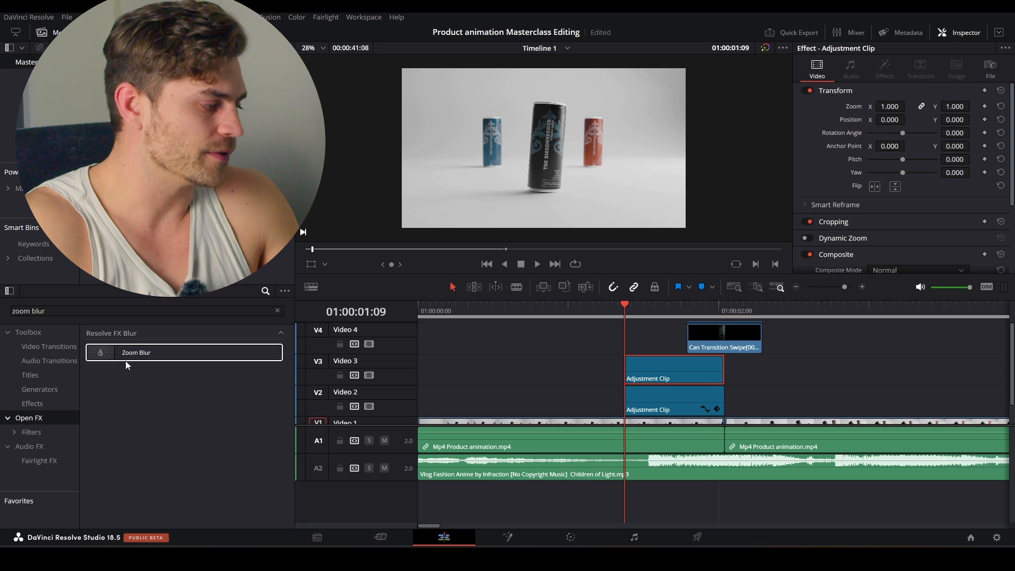
pyautogui.moveTo(135, 360); pyautogui.dragTo(650, 364)
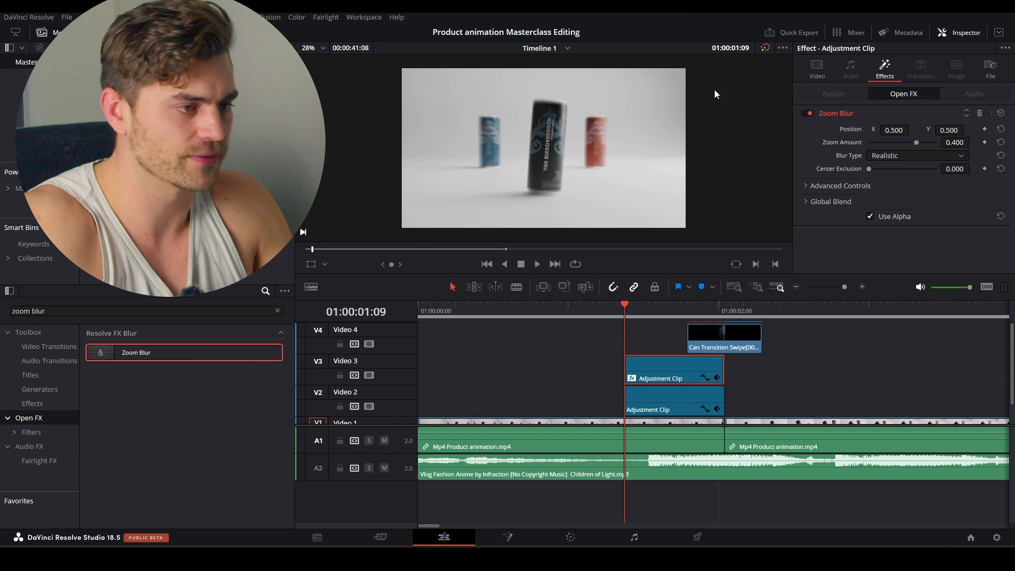
# - Set the Zoom Blur's Zoom Amount to 0 and keyframe it at 01:00:01:09
pyautogui.moveTo(916, 143)
pyautogui.mouseDown()
pyautogui.moveTo(939, 144)
pyautogui.moveTo(856, 142)
pyautogui.moveTo(908, 142)
pyautogui.mouseUp()
pyautogui.doubleClick(954, 141)
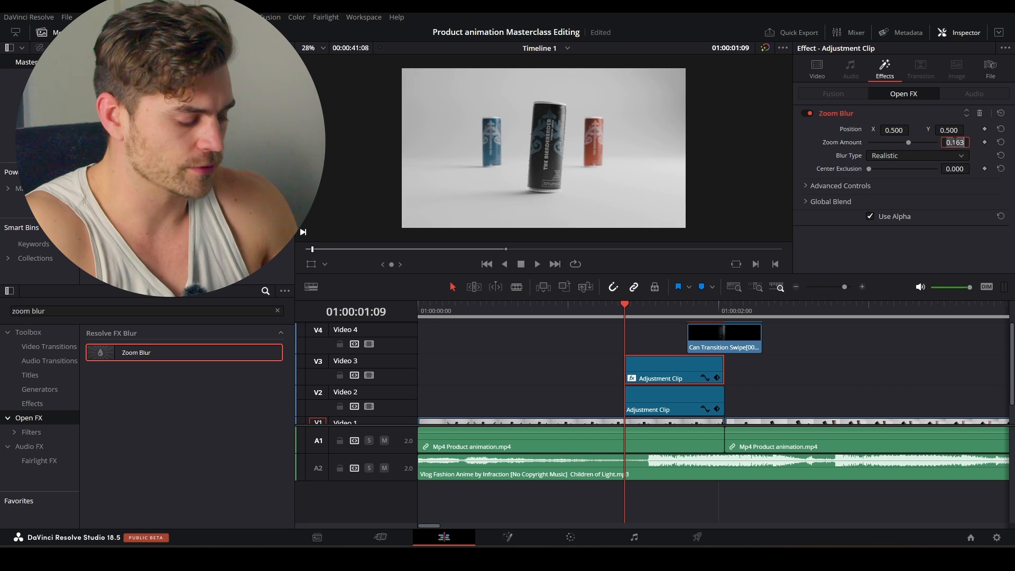
pyautogui.write('0')
pyautogui.press('Return')
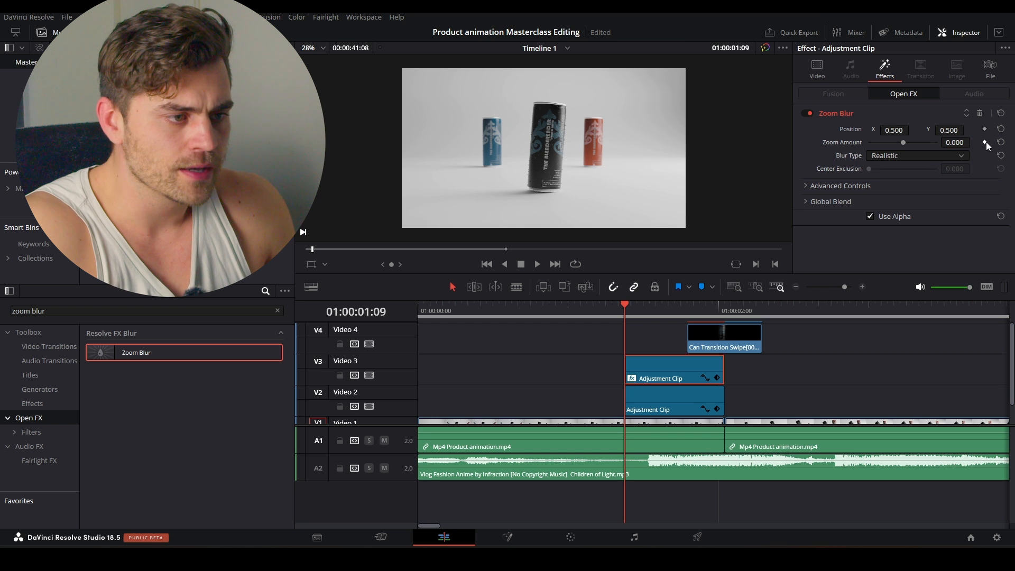
pyautogui.click(985, 143)
# - Show the Video 2 Adjustment Clip's Transform keyframes and keyframe the Zoom Blur's Zoom Amount at 0.560 on 01:00:01:10
pyautogui.scroll(4, 707, 361)
pyautogui.scroll(-2, 869, 391)
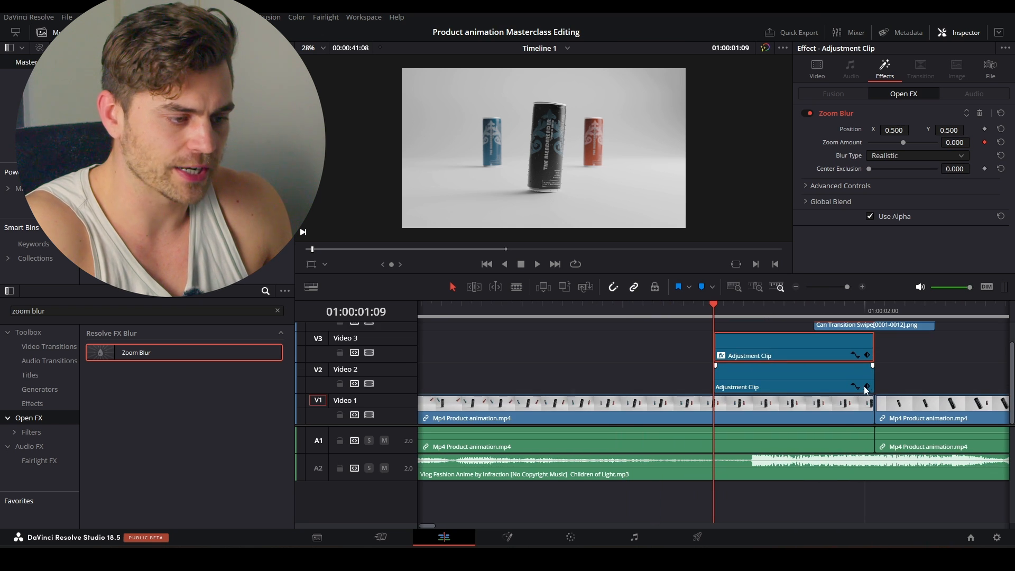
pyautogui.click(866, 386)
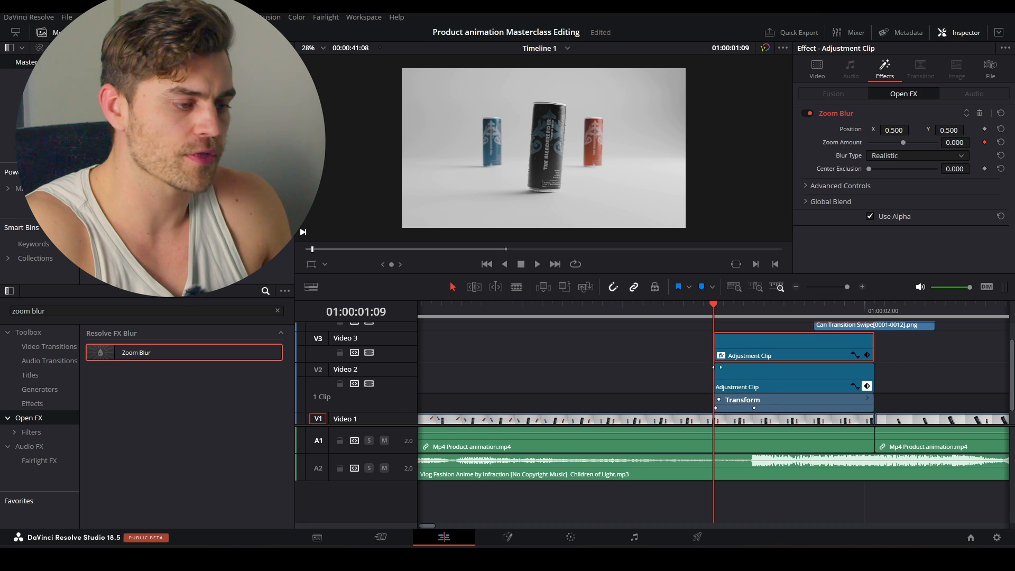
pyautogui.click(722, 309)
pyautogui.press('Left')
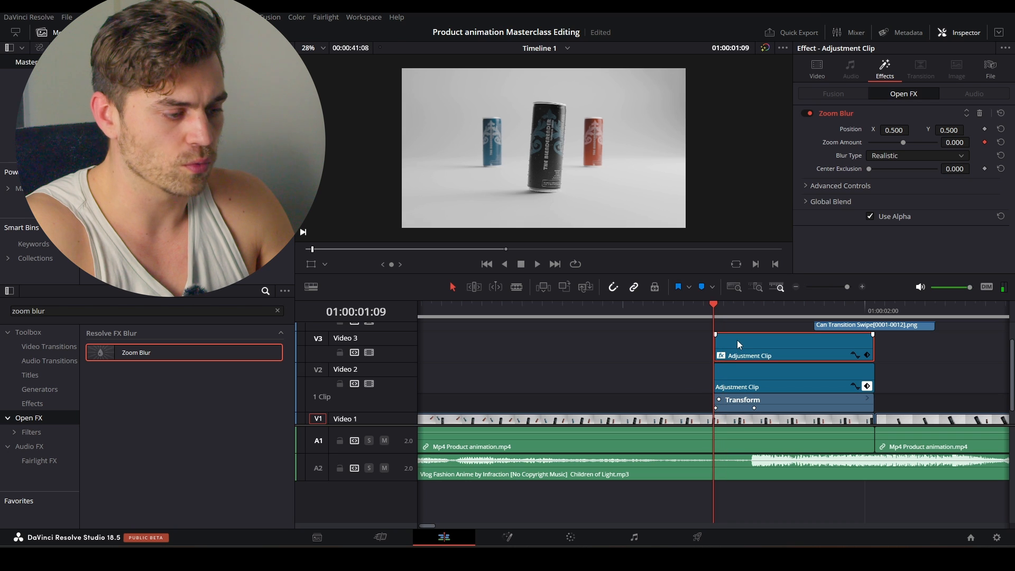
pyautogui.press('Right')
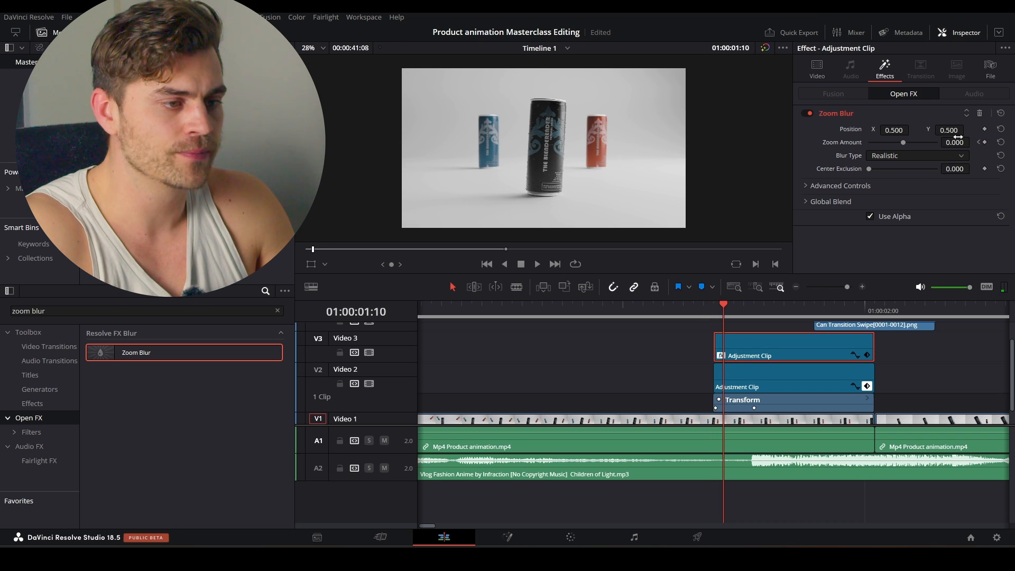
pyautogui.moveTo(904, 142); pyautogui.dragTo(956, 143)
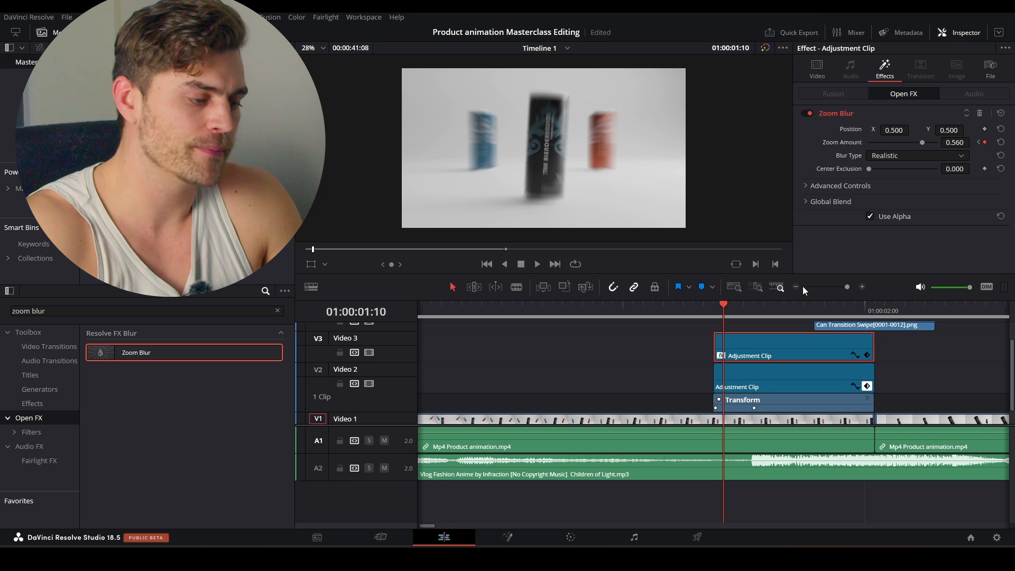
# - Keyframe the Zoom Amount to hold at 01:00:01:12 and set it to 0 at 01:00:01:13
pyautogui.press('Right')
pyautogui.press('Right')
pyautogui.press('Right')
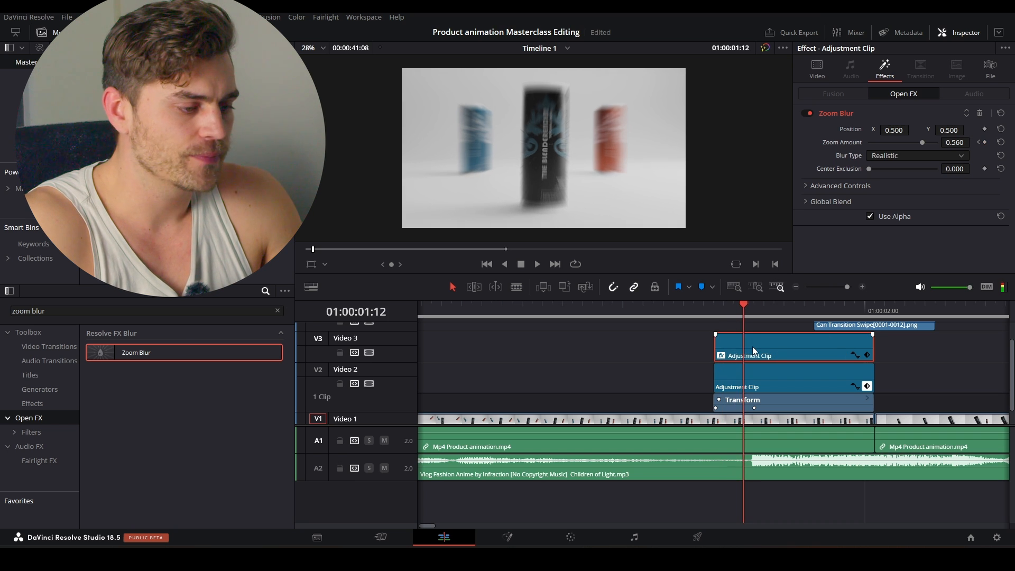
pyautogui.press('Left')
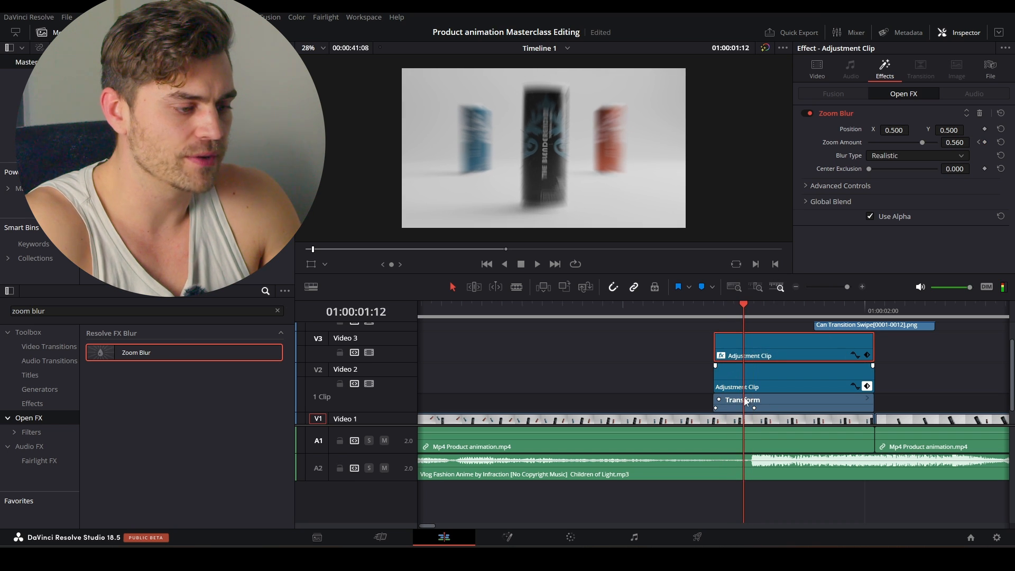
pyautogui.click(984, 143)
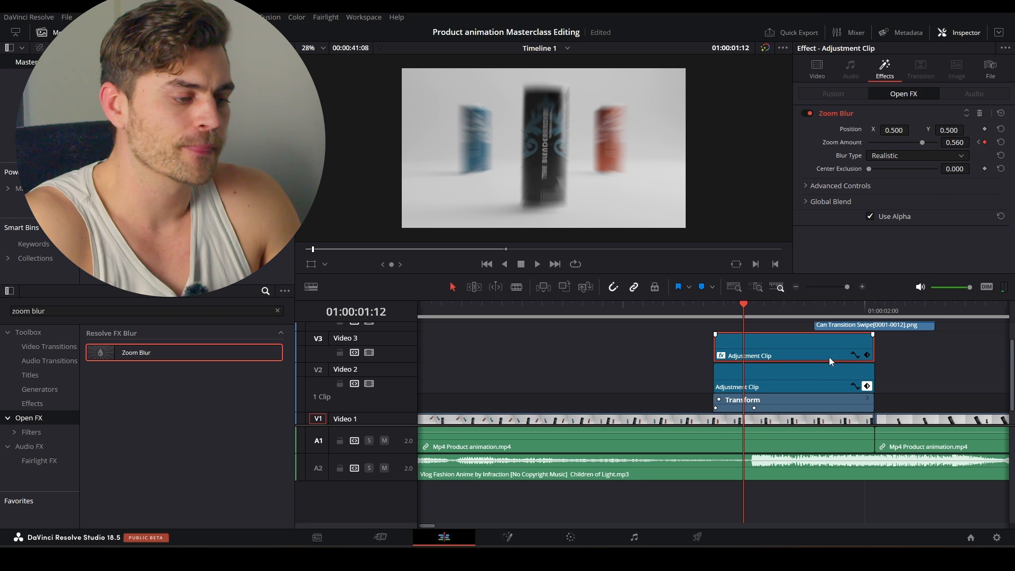
pyautogui.press('Right')
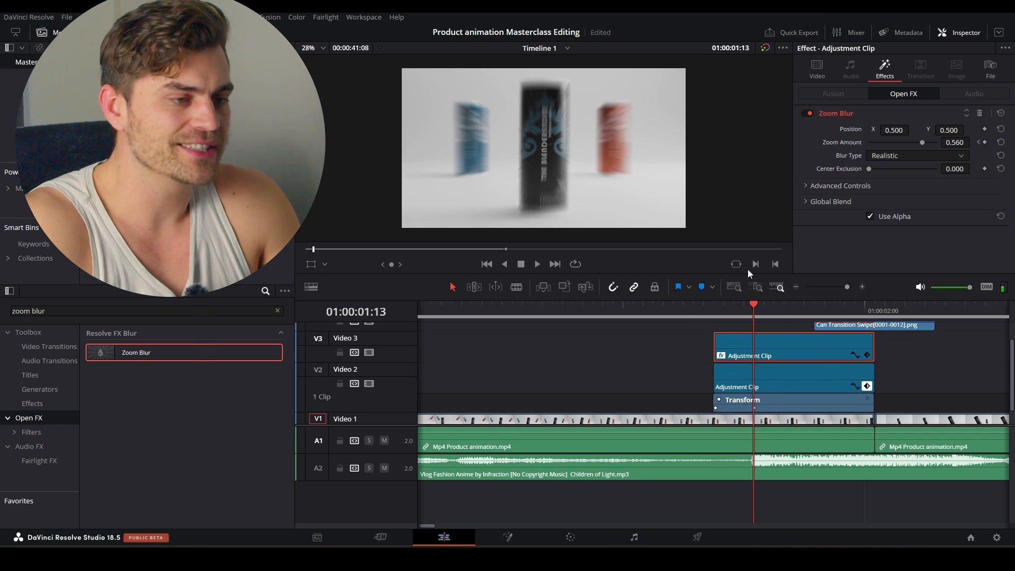
pyautogui.write('0')
pyautogui.press('Return')
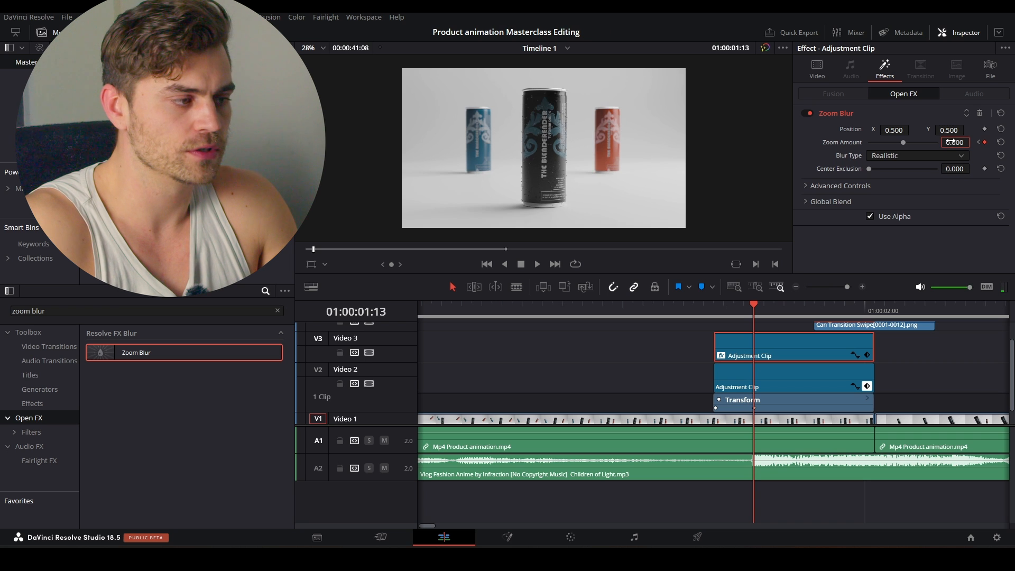
# - Replay the section around the Video 3 Adjustment Clip's start to check the zoom blur
pyautogui.click(653, 309)
pyautogui.press('space')
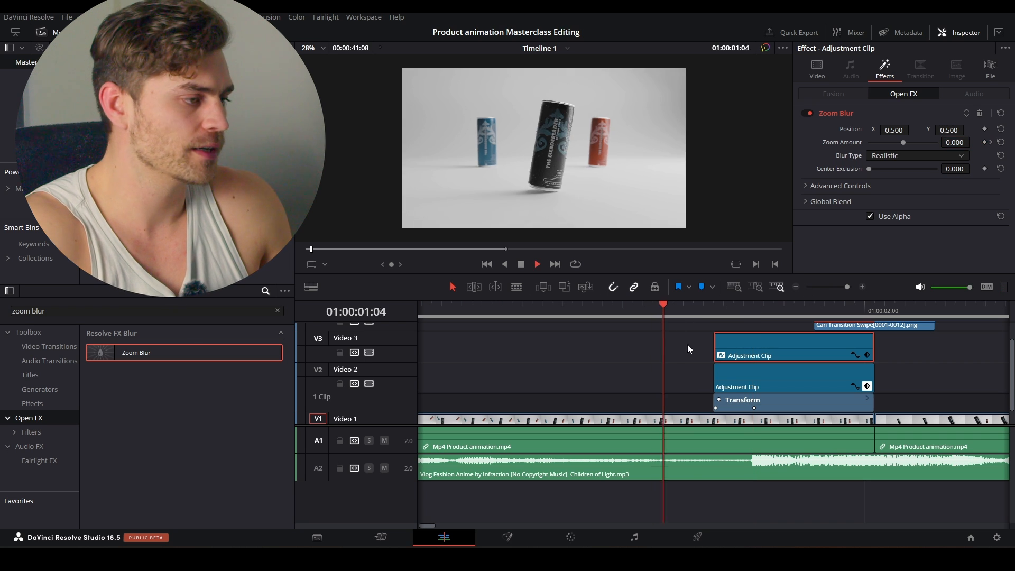
pyautogui.click(680, 318)
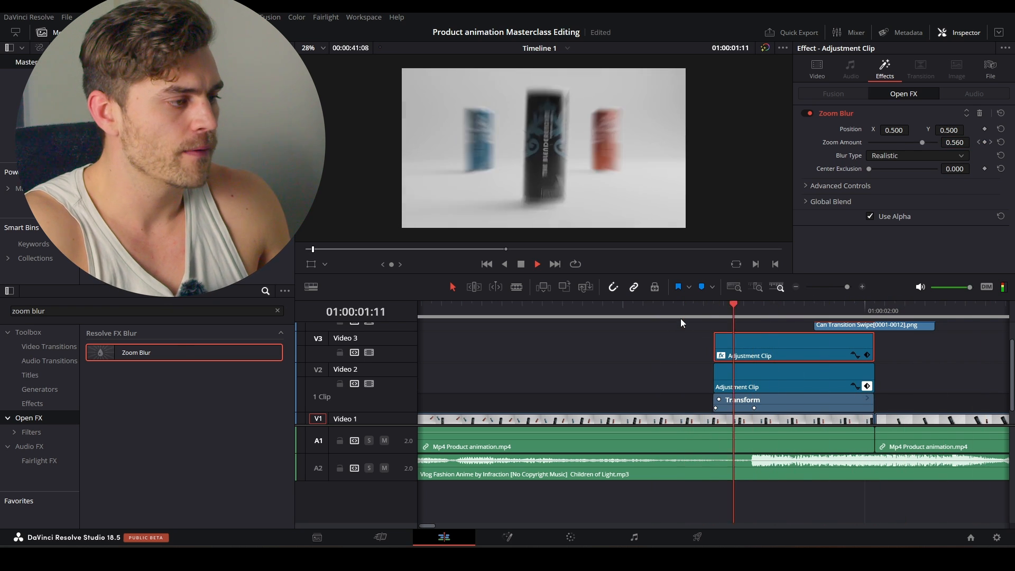
pyautogui.scroll(-1, 683, 339)
pyautogui.click(496, 315)
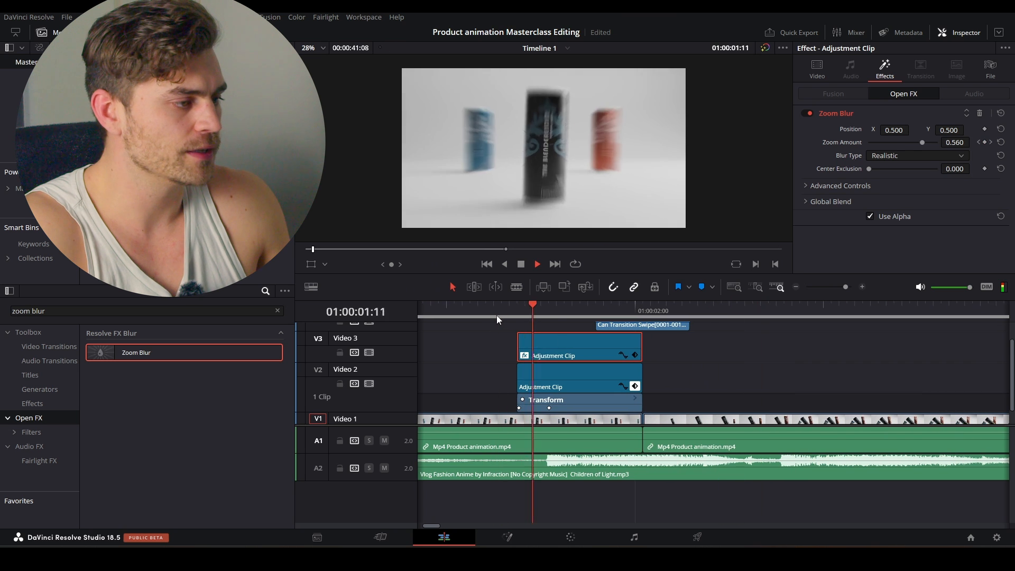
pyautogui.click(500, 314)
# - Lower the Zoom Blur's Zoom Amount keyframe at 01:00:01:10 to 0.266
pyautogui.click(513, 310)
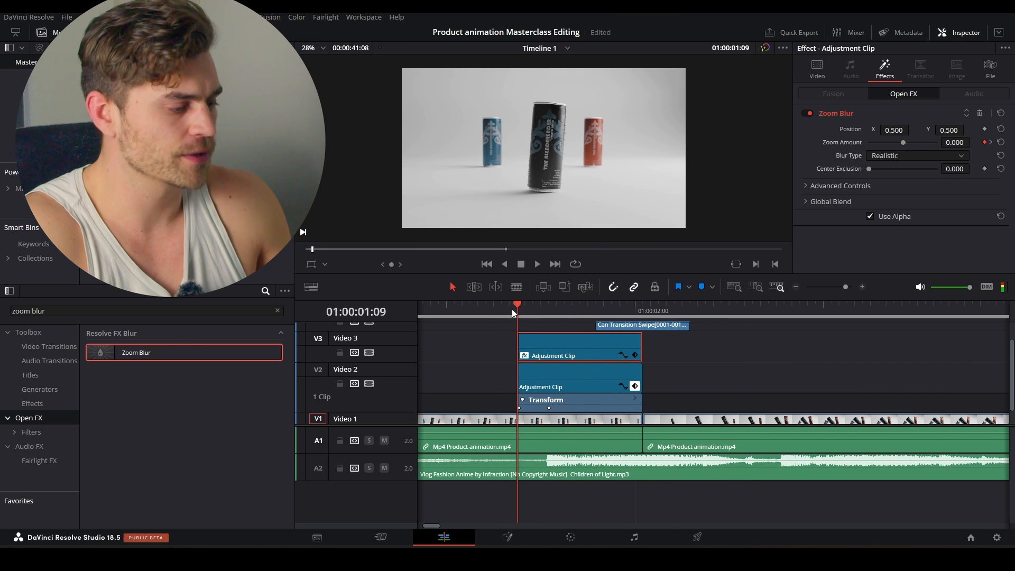
pyautogui.press('Right')
pyautogui.click(636, 355)
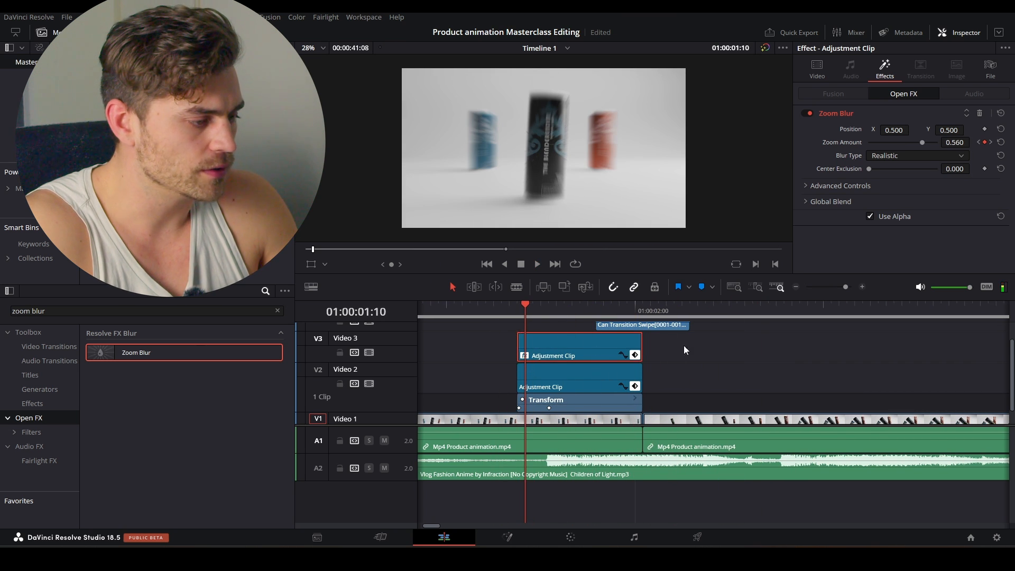
pyautogui.scroll(1, 604, 369)
pyautogui.scroll(-1, 604, 369)
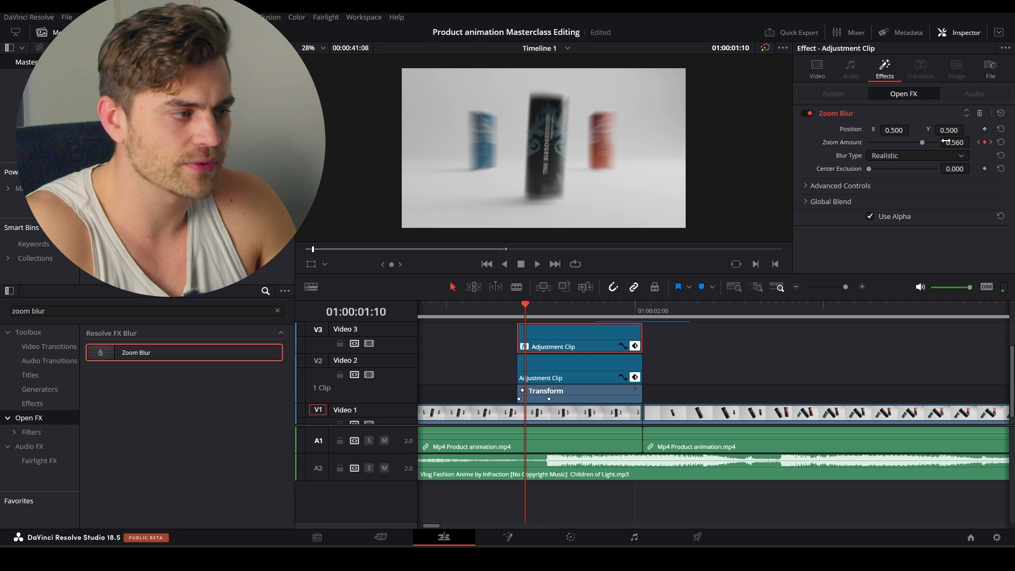
pyautogui.moveTo(921, 142); pyautogui.dragTo(911, 142)
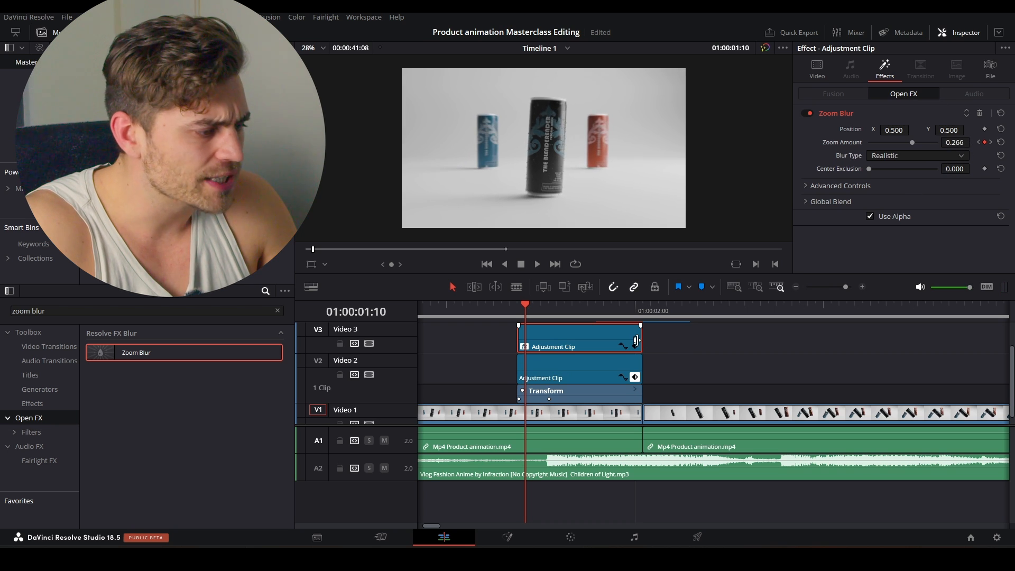
# - Set the Zoom Blur's Zoom Amount keyframe at 01:00:01:12 to 0.260
pyautogui.press('Right')
pyautogui.press('Right')
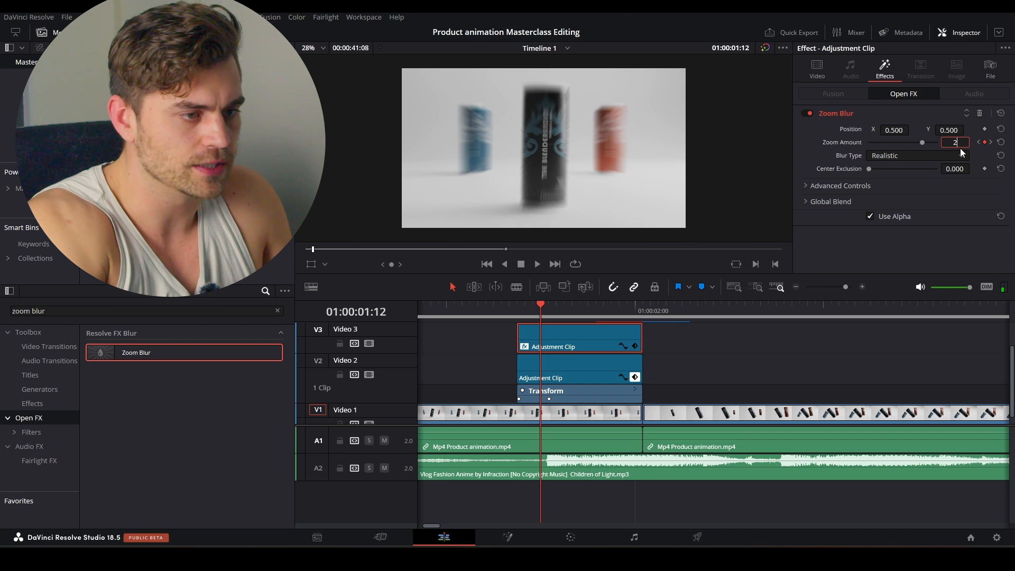
pyautogui.click(960, 147)
pyautogui.write('0.26')
pyautogui.press('Return')
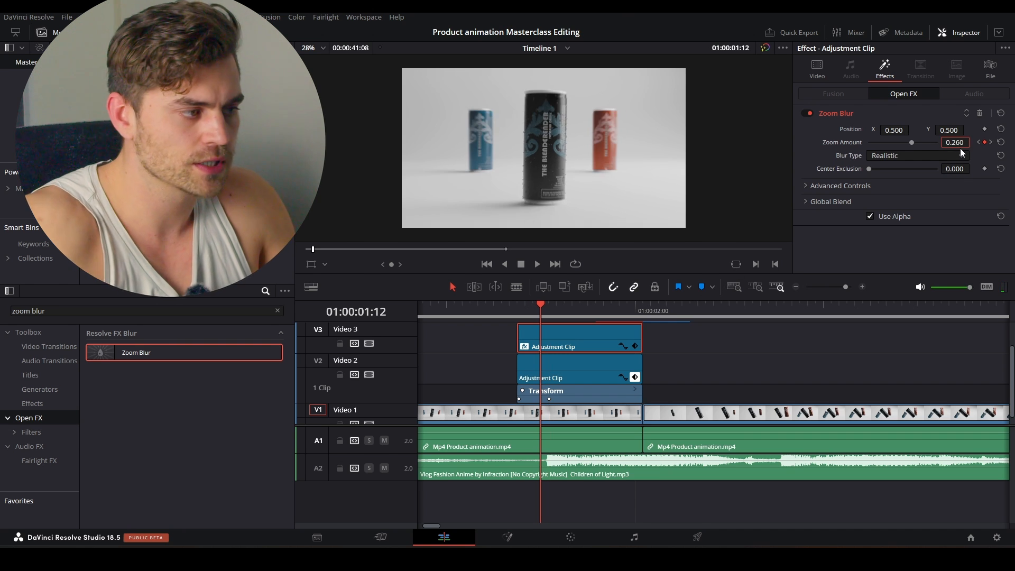
# - Play the zoom section to check the reduced blur, and return to 01:00:01:05
pyautogui.click(518, 312)
pyautogui.press('space')
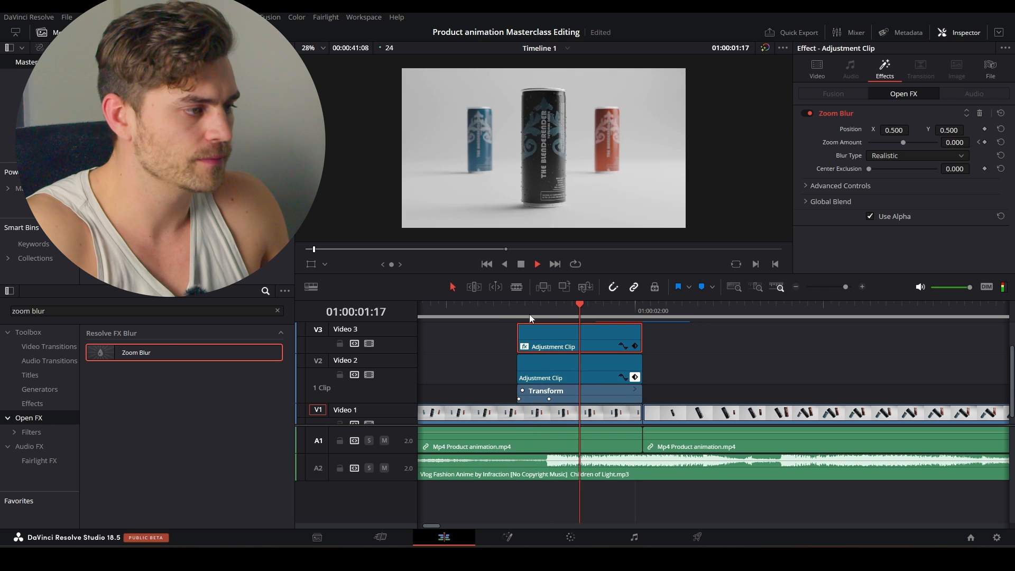
pyautogui.click(489, 311)
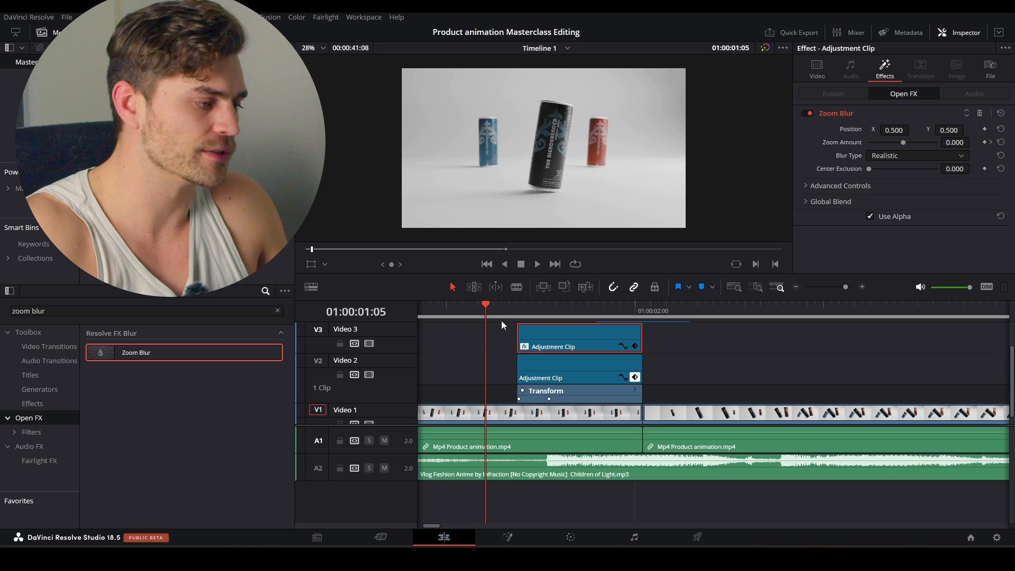
# - Replay the edit from before the Video 3 Adjustment Clip up to about 01:00:04:07 to check the zoom blur
pyautogui.scroll(-1, 491, 333)
pyautogui.press('space')
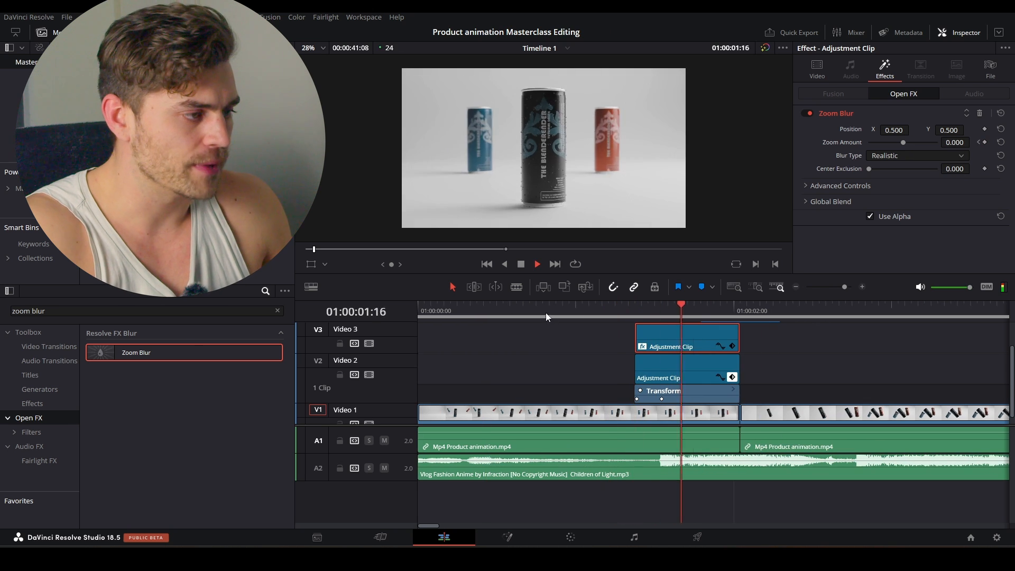
pyautogui.click(540, 312)
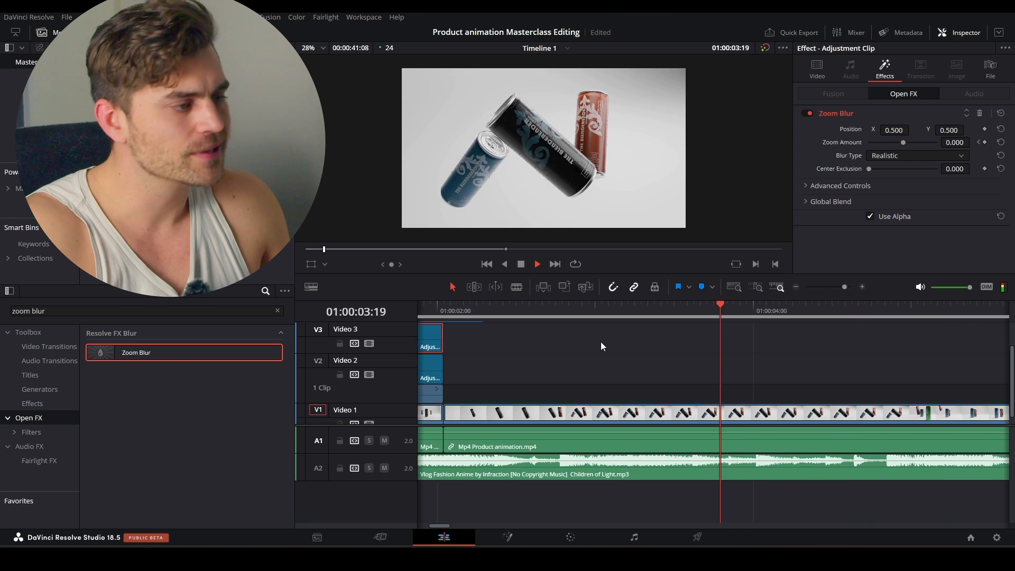
pyautogui.press('space')
pyautogui.scroll(-2, 649, 369)
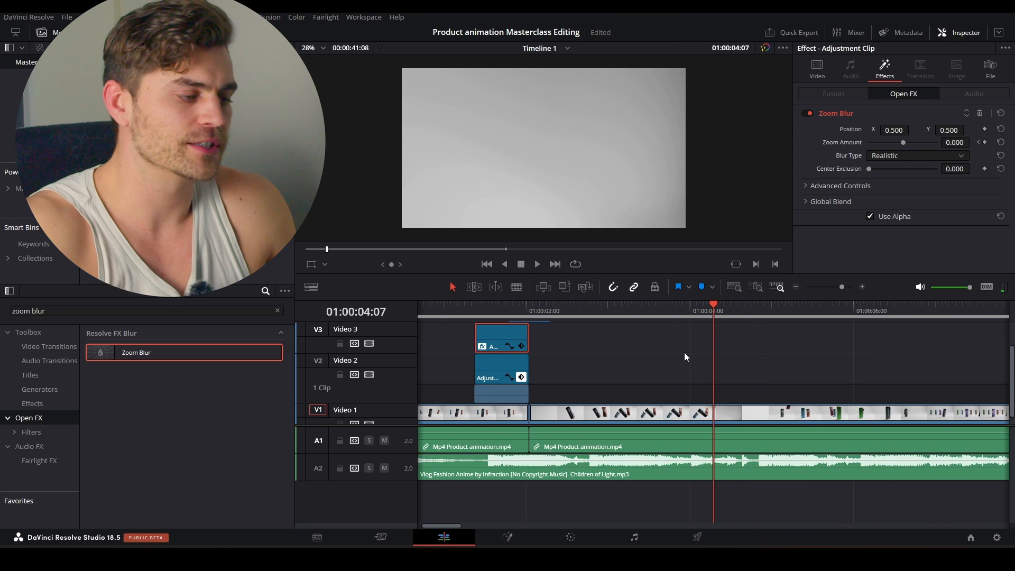
# - Play from about 01:00:02:02 to 01:00:06:05 to review the gap between the falling cans and the following can shot
pyautogui.click(535, 311)
pyautogui.press('space')
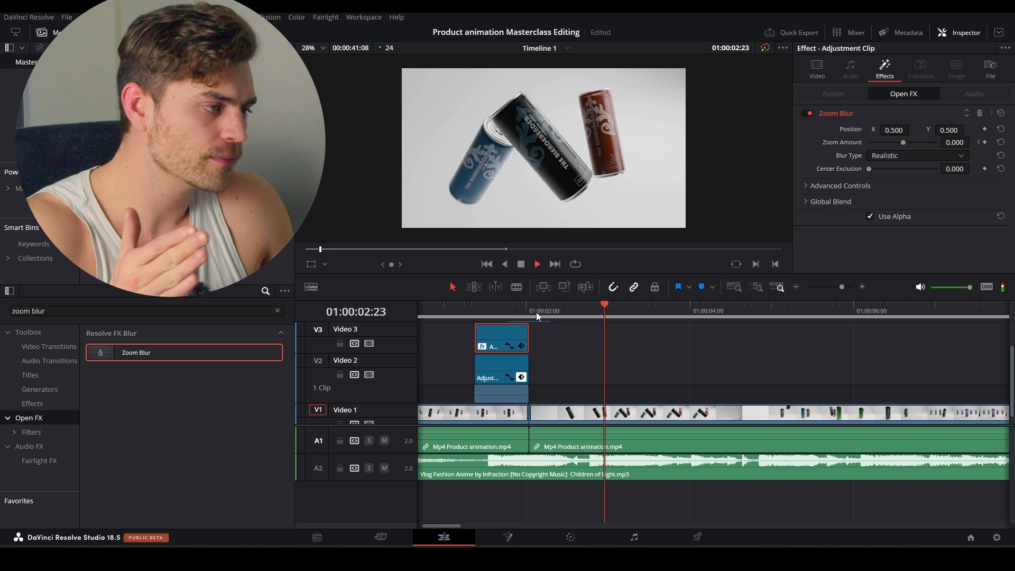
pyautogui.press('space')
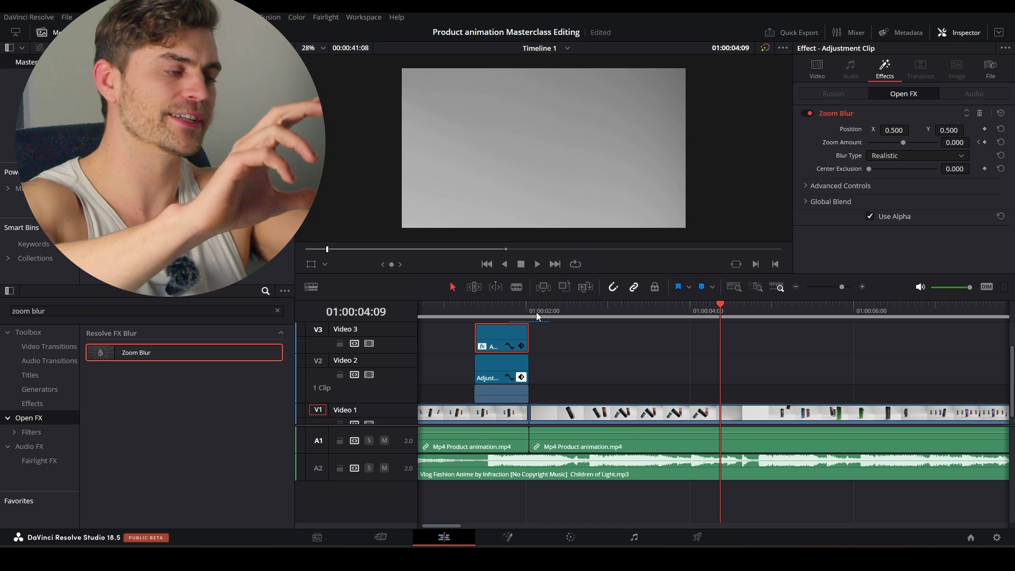
pyautogui.press('space')
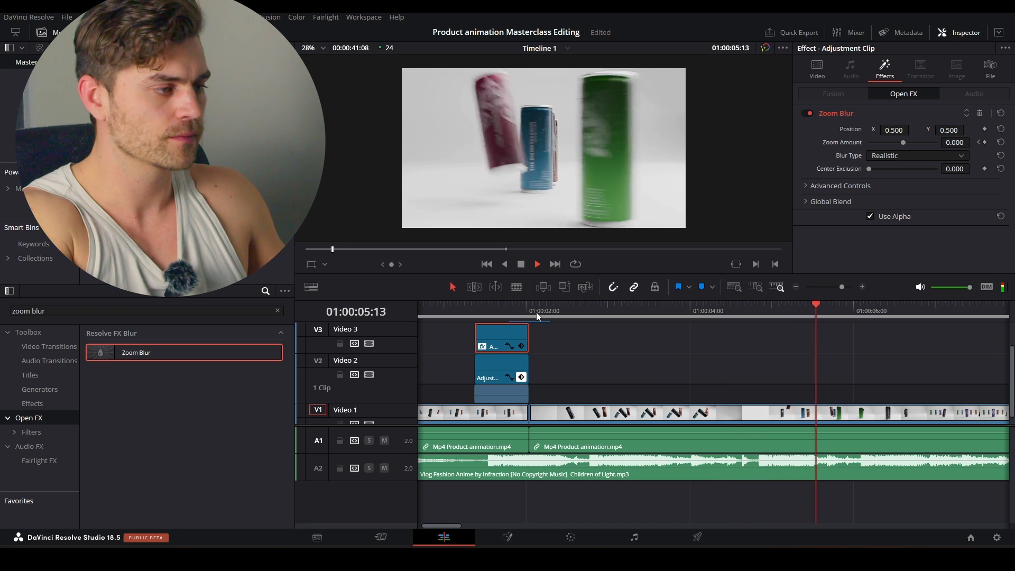
pyautogui.press('space')
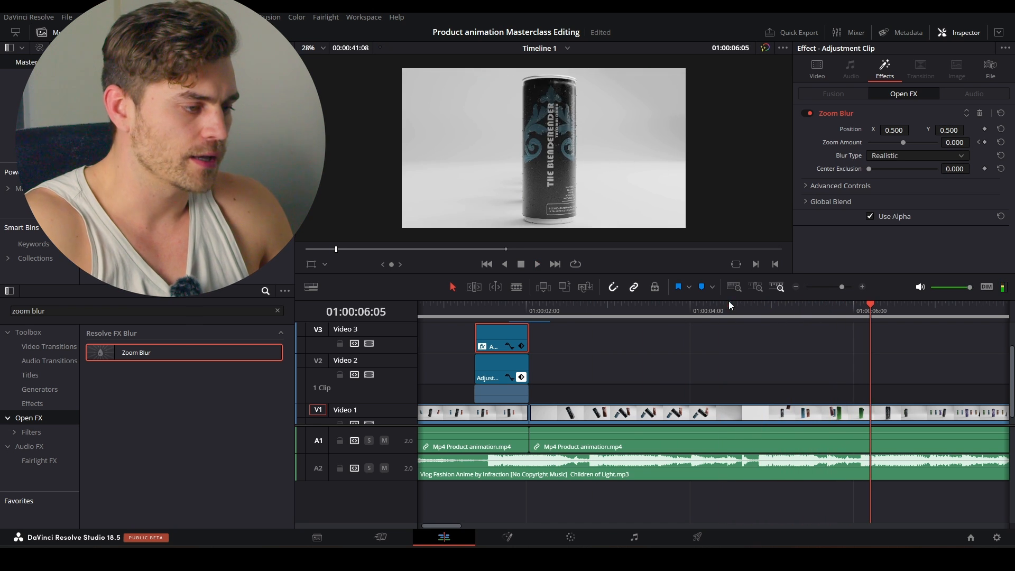
# - Step the playhead to 01:00:04:07, the first frame after the three cans have dropped out of view
pyautogui.click(703, 304)
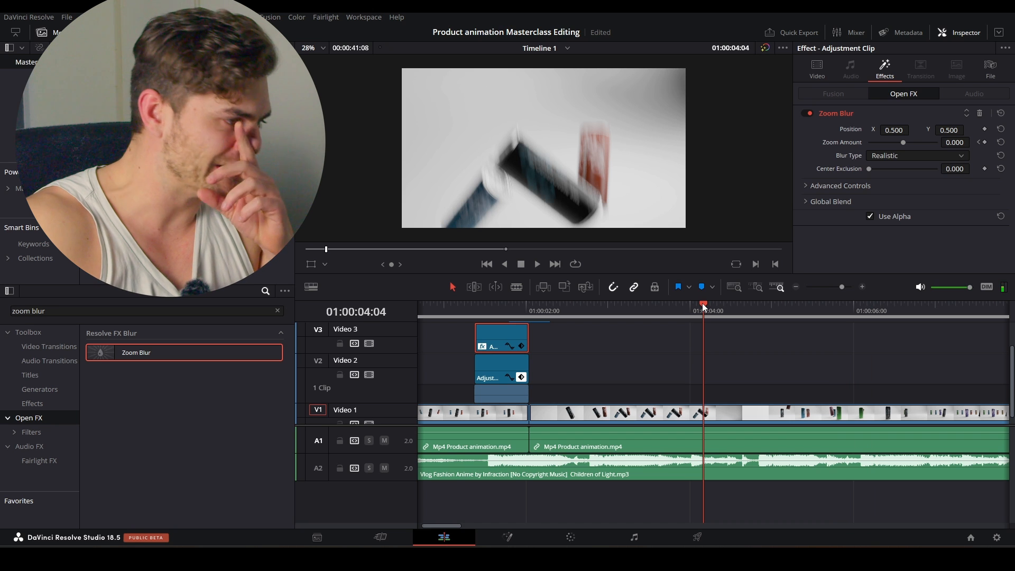
pyautogui.press('Right')
pyautogui.press('Right')
pyautogui.press('Right')
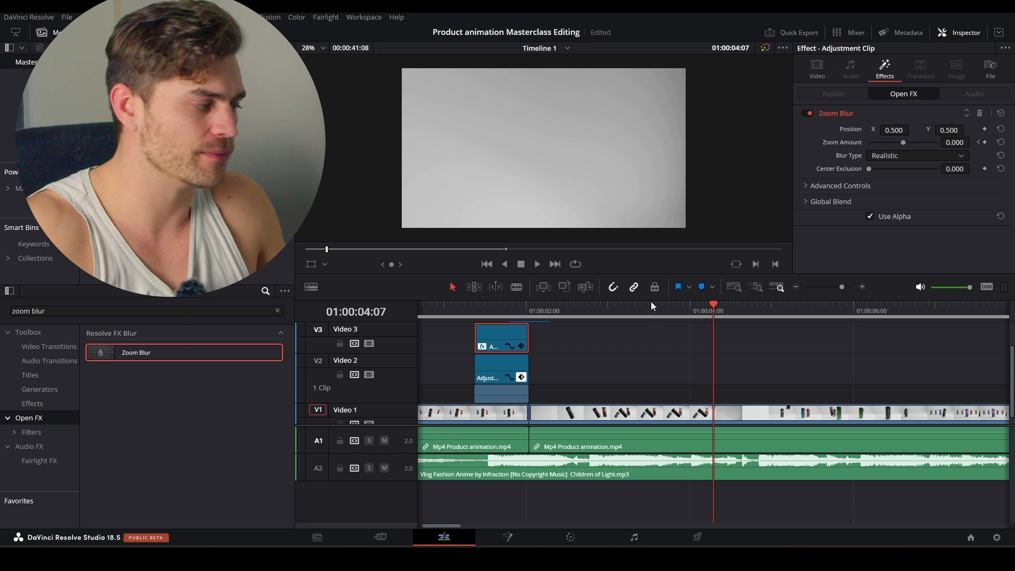
# - Search the effects for solid and add the Solid Color generator to Video 2 over 01:00:04:07
pyautogui.click(207, 311)
pyautogui.press('BackSpace')
pyautogui.press('BackSpace')
pyautogui.press('BackSpace')
pyautogui.press('BackSpace')
pyautogui.press('BackSpace')
pyautogui.press('BackSpace')
pyautogui.press('BackSpace')
pyautogui.press('BackSpace')
pyautogui.press('BackSpace')
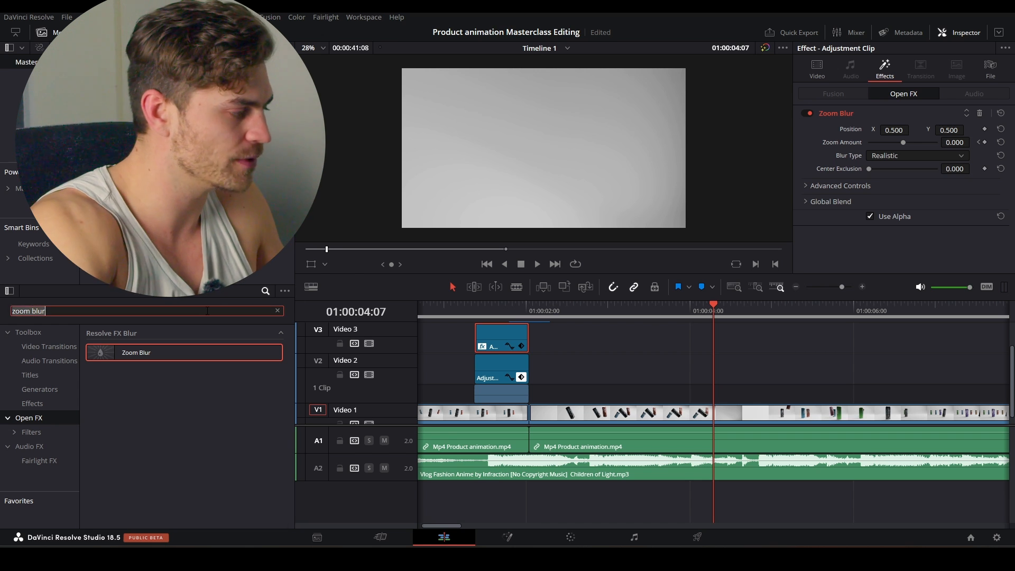
pyautogui.write('solid')
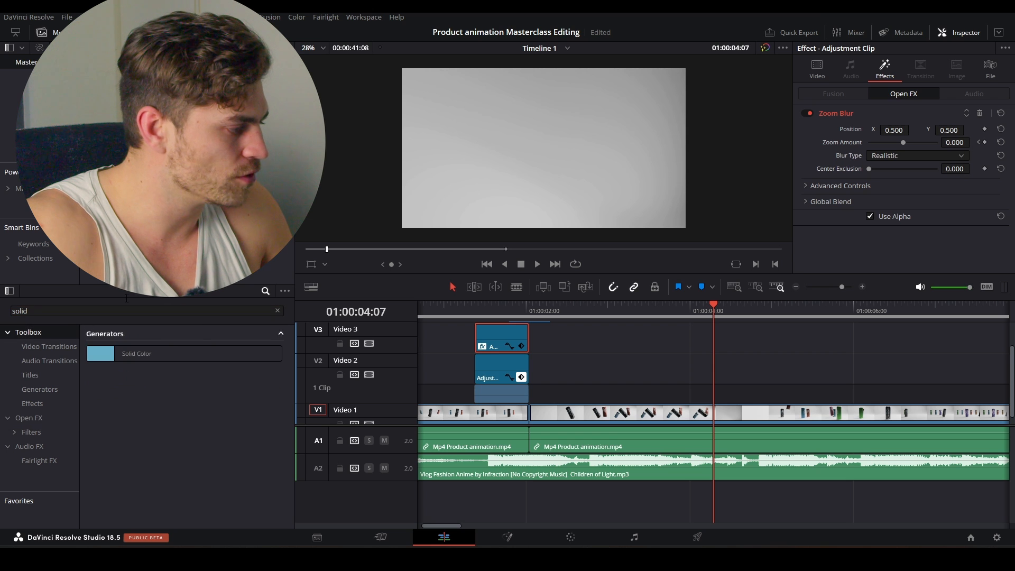
pyautogui.click(155, 356)
pyautogui.moveTo(154, 356); pyautogui.dragTo(680, 382)
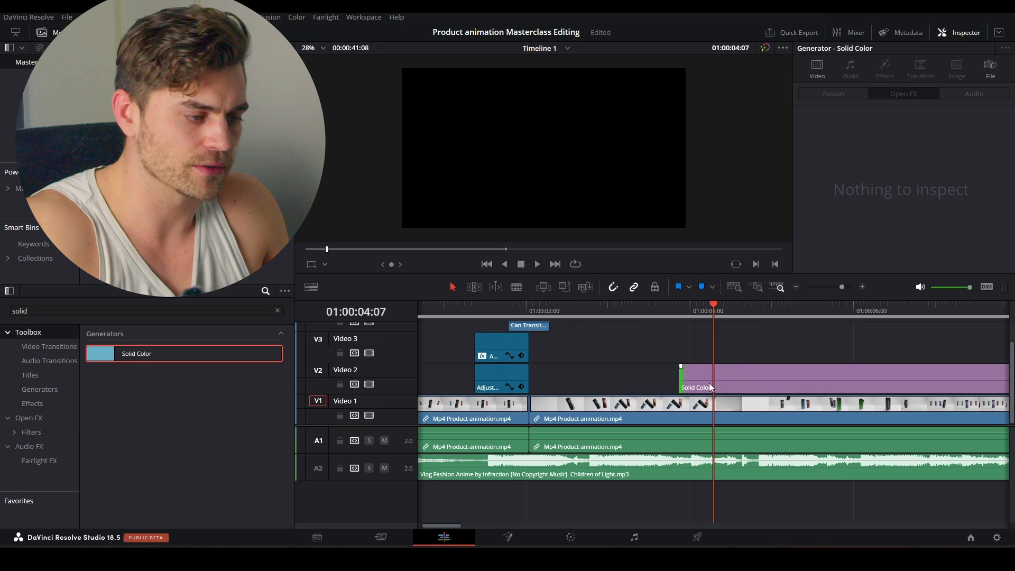
# - Split the Solid Color clip a few frames after the playhead and delete the long remainder
pyautogui.scroll(-1, 755, 383)
pyautogui.press('b')
pyautogui.click(732, 382)
pyautogui.press('a')
pyautogui.click(765, 378)
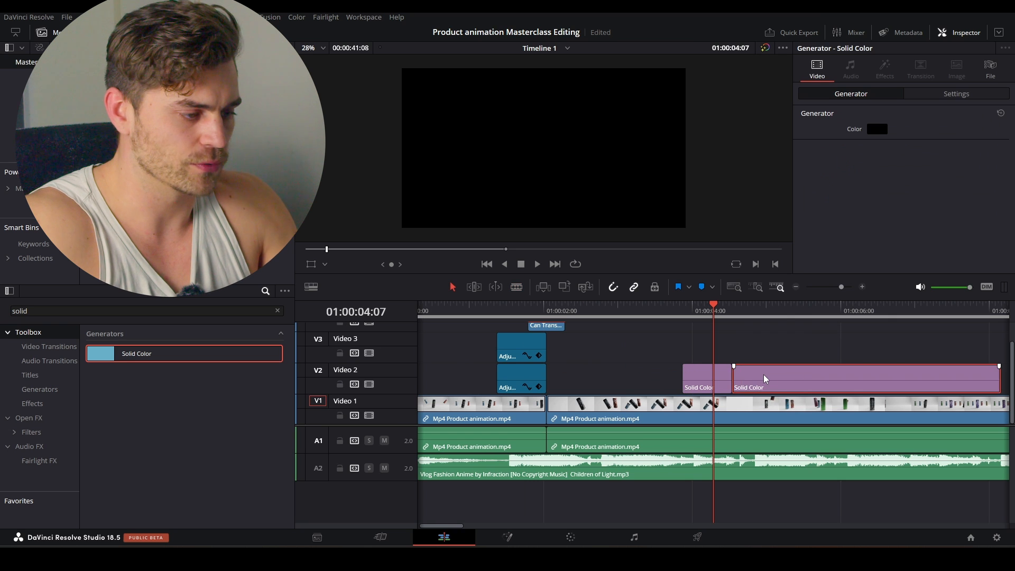
pyautogui.press('Delete')
# - Set the remaining Solid Color clip's colour to white
pyautogui.click(713, 377)
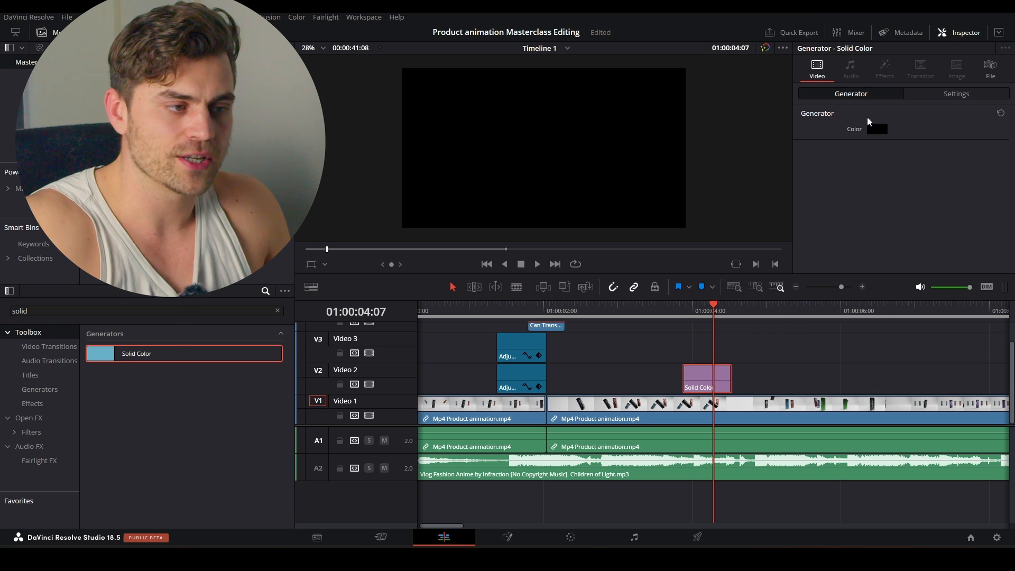
pyautogui.click(877, 129)
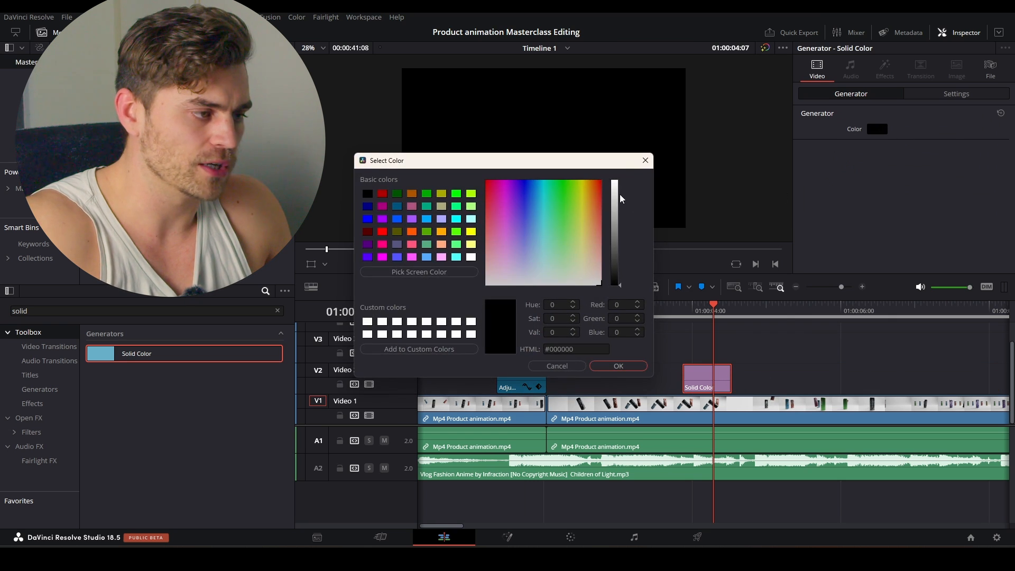
pyautogui.moveTo(621, 199); pyautogui.dragTo(622, 178)
pyautogui.click(618, 366)
# - Move the Solid Color clip on Video 2 so that it starts at 01:00:04:07
pyautogui.click(681, 311)
pyautogui.scroll(5, 756, 378)
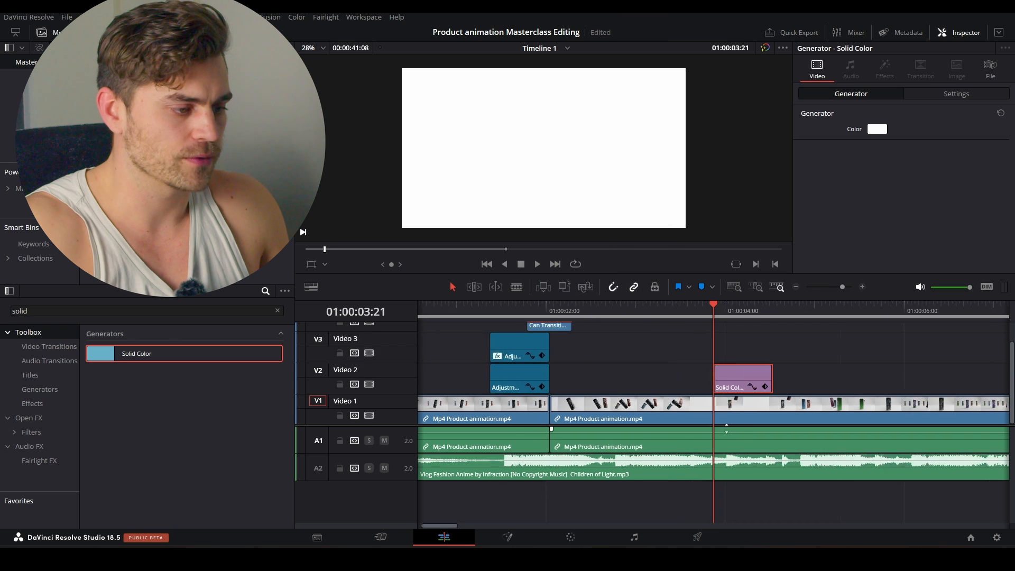
pyautogui.moveTo(756, 378); pyautogui.dragTo(861, 372)
pyautogui.press('space')
pyautogui.scroll(-2, 787, 322)
pyautogui.moveTo(763, 317)
pyautogui.mouseDown()
pyautogui.moveTo(779, 318)
pyautogui.moveTo(752, 317)
pyautogui.moveTo(761, 324)
pyautogui.mouseUp()
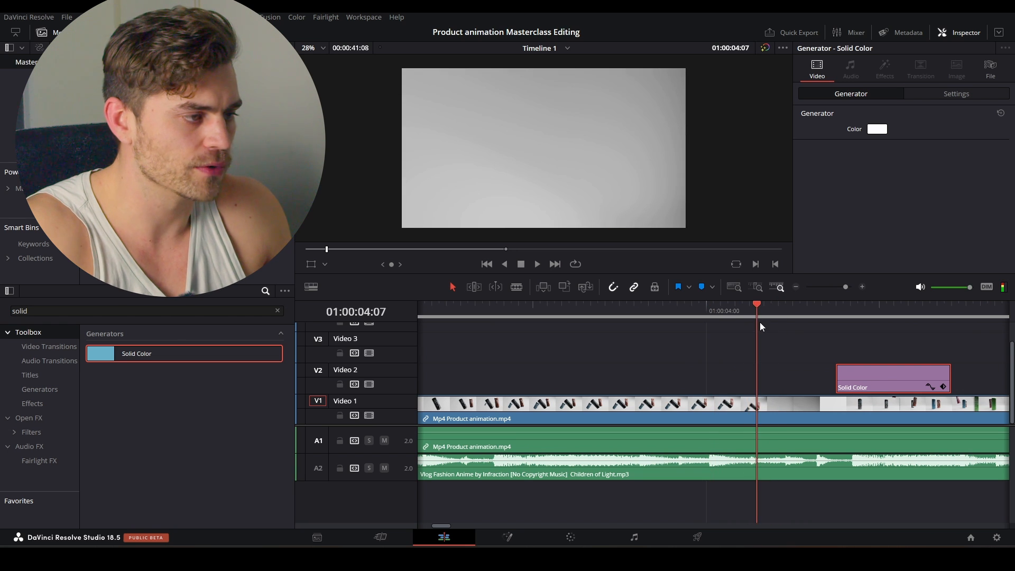
pyautogui.moveTo(842, 372); pyautogui.dragTo(675, 378)
# - Extend the end of the Solid Color clip to 01:00:04:15, just before the next can enters
pyautogui.hscroll(3, 681, 373)
pyautogui.click(675, 315)
pyautogui.press('Right')
pyautogui.press('Right')
pyautogui.press('Right')
pyautogui.press('Right')
pyautogui.press('Left')
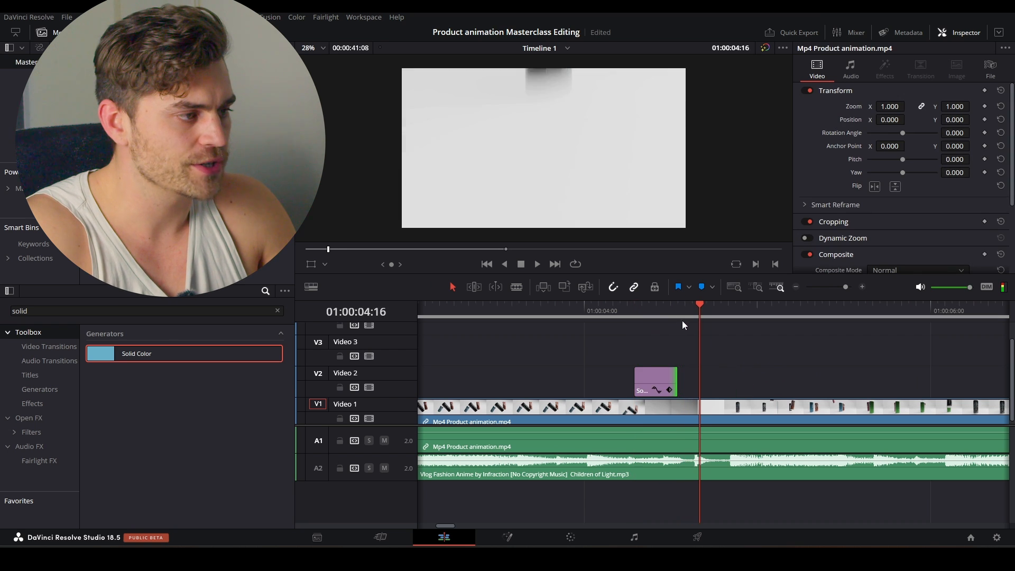
pyautogui.press('Left')
pyautogui.press('Right')
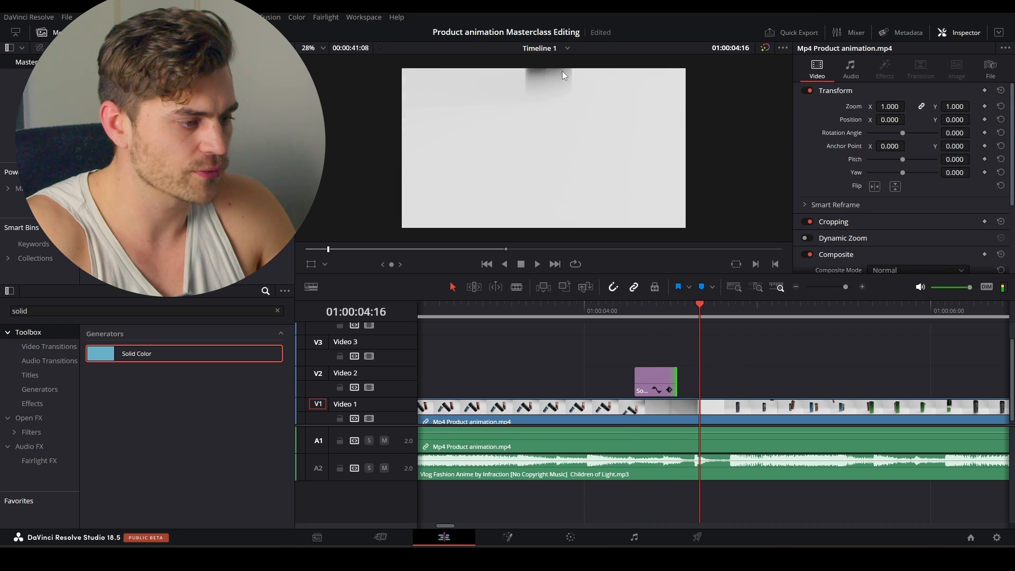
pyautogui.press('Left')
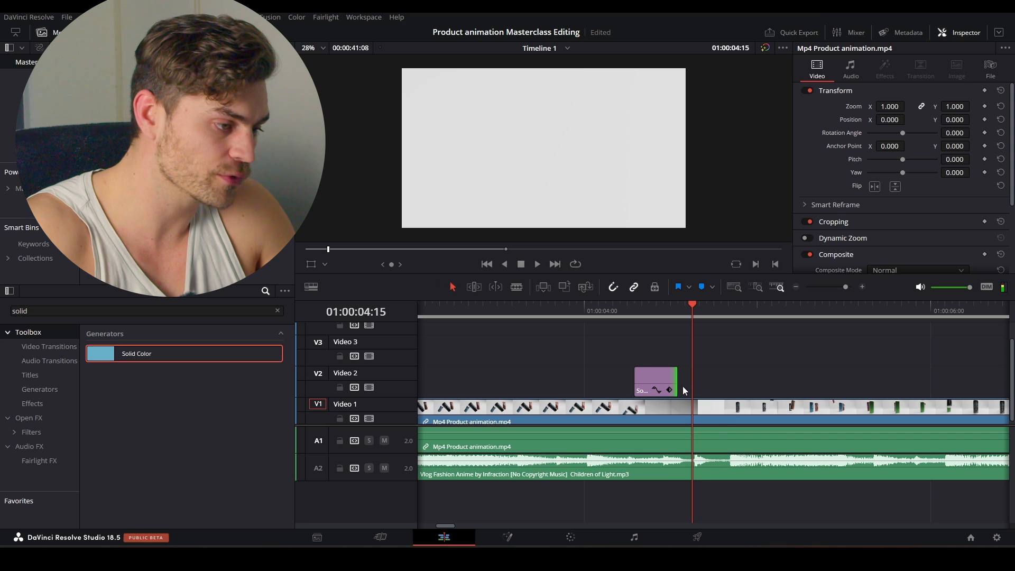
pyautogui.moveTo(672, 379); pyautogui.dragTo(687, 370)
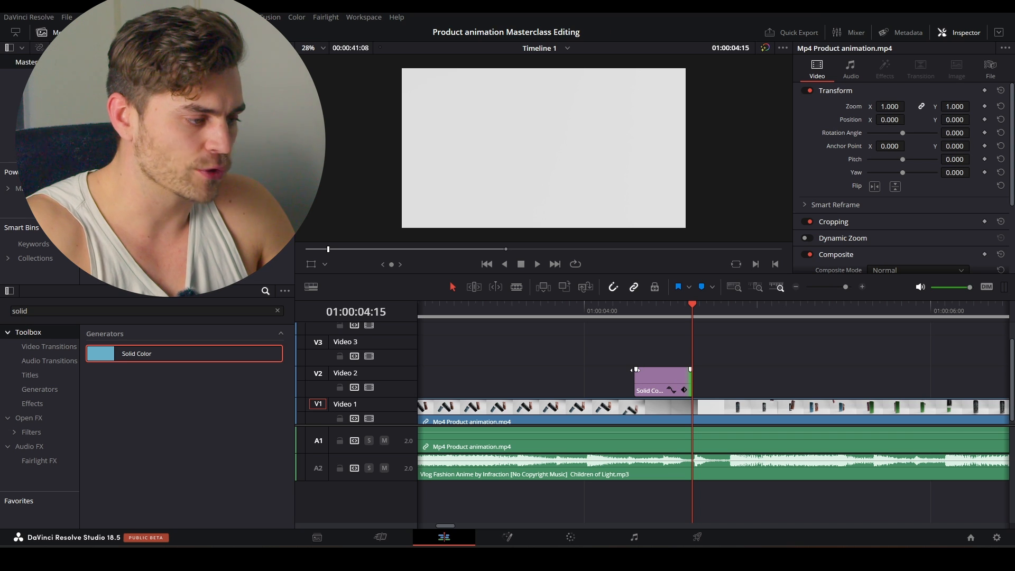
# - Add a fade-in over roughly the first two thirds of the Solid Color clip and step through it
pyautogui.moveTo(636, 369); pyautogui.dragTo(689, 370)
pyautogui.click(630, 310)
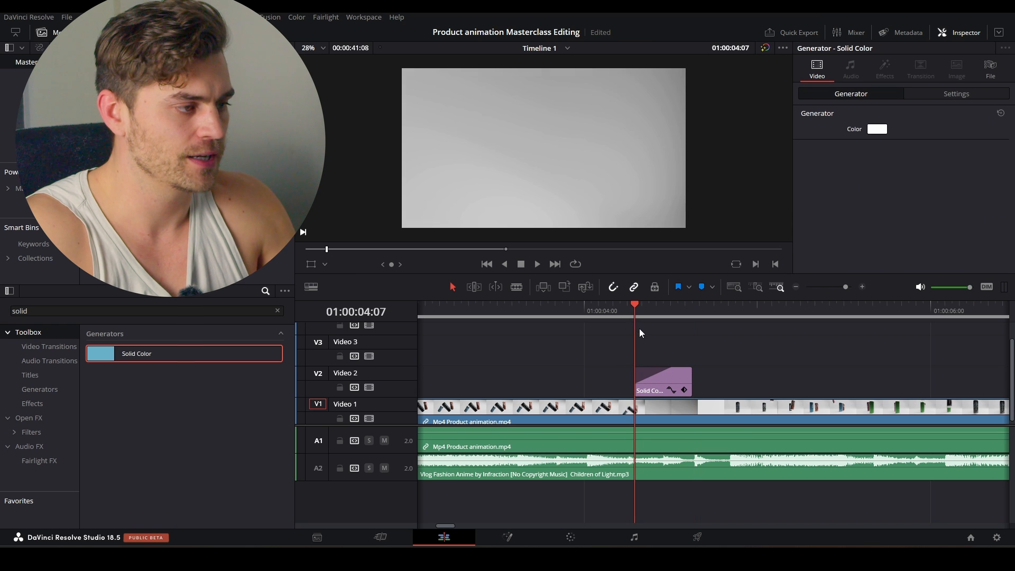
pyautogui.press('Right')
pyautogui.press('Right')
pyautogui.press('Right')
pyautogui.press('Right')
pyautogui.hotkey('ctrl', '-')
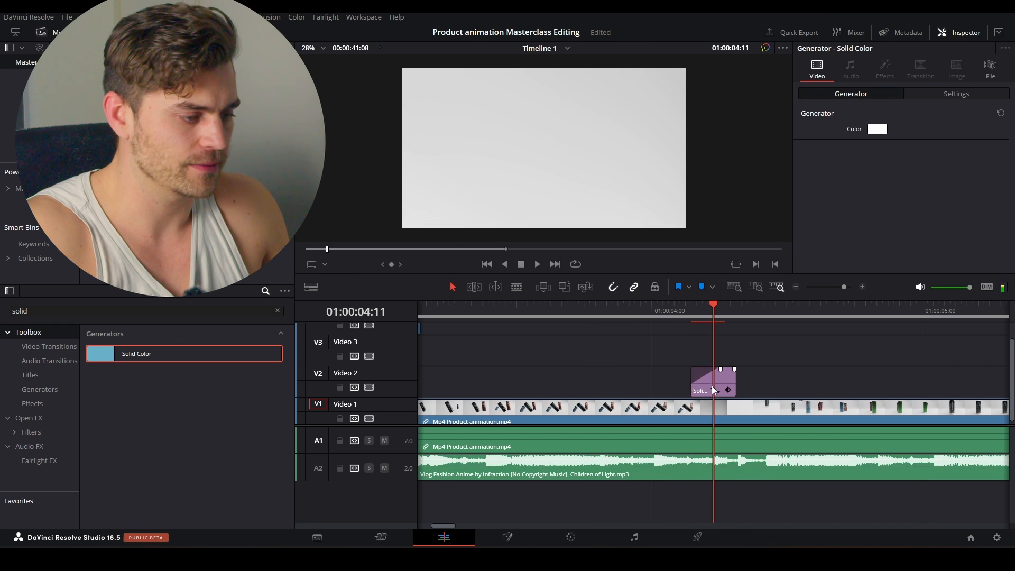
# - Preview the Solid Color fade over the visible cans at 01:00:03:09, and return the clip to 01:00:04:07
pyautogui.moveTo(714, 379); pyautogui.dragTo(587, 373)
pyautogui.click(570, 334)
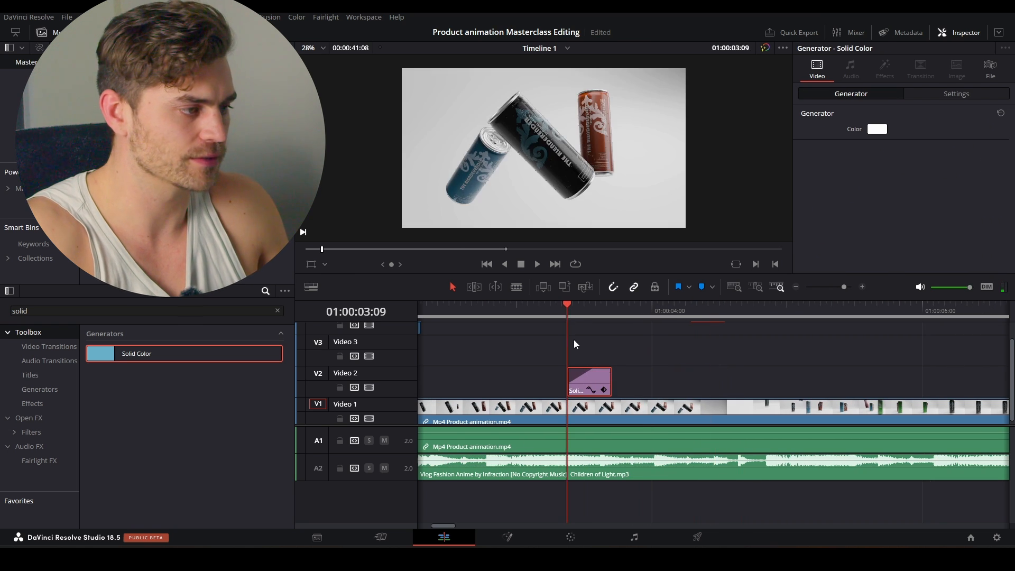
pyautogui.press('Right')
pyautogui.press('Right')
pyautogui.press('Right')
pyautogui.press('Right')
pyautogui.press('Right')
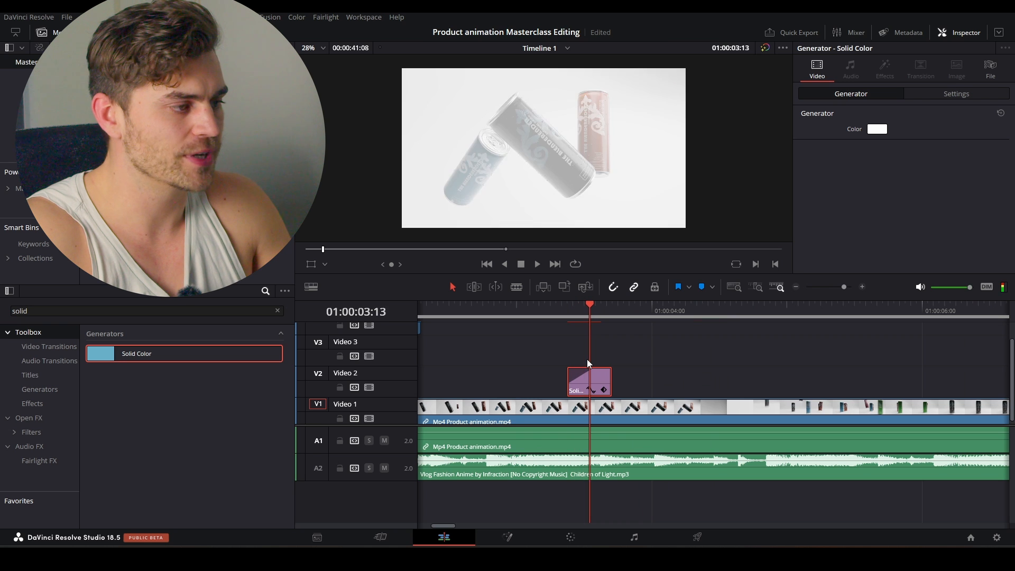
pyautogui.press('Right')
pyautogui.press('Left')
pyautogui.press('Left')
pyautogui.press('Left')
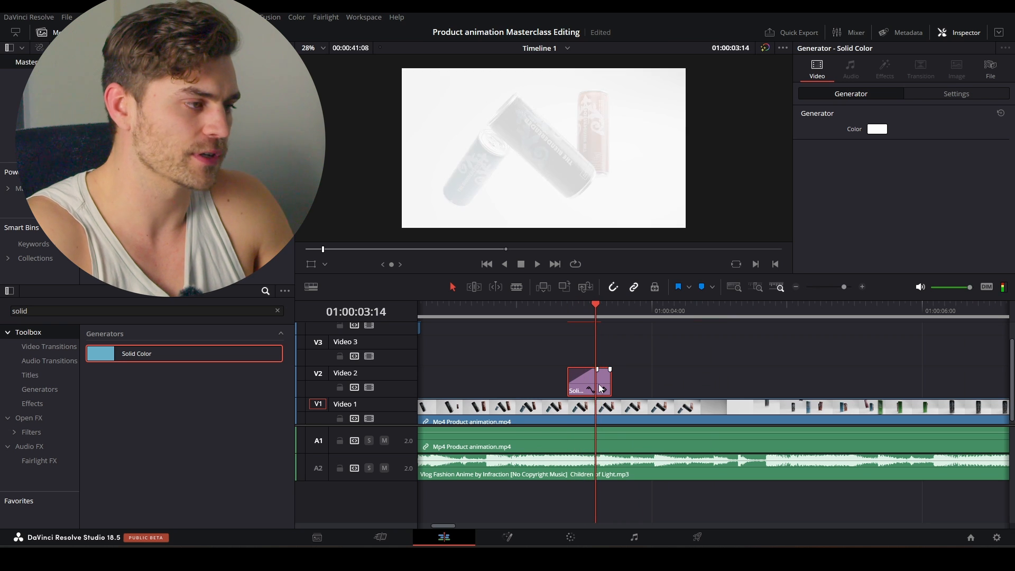
pyautogui.press('Left')
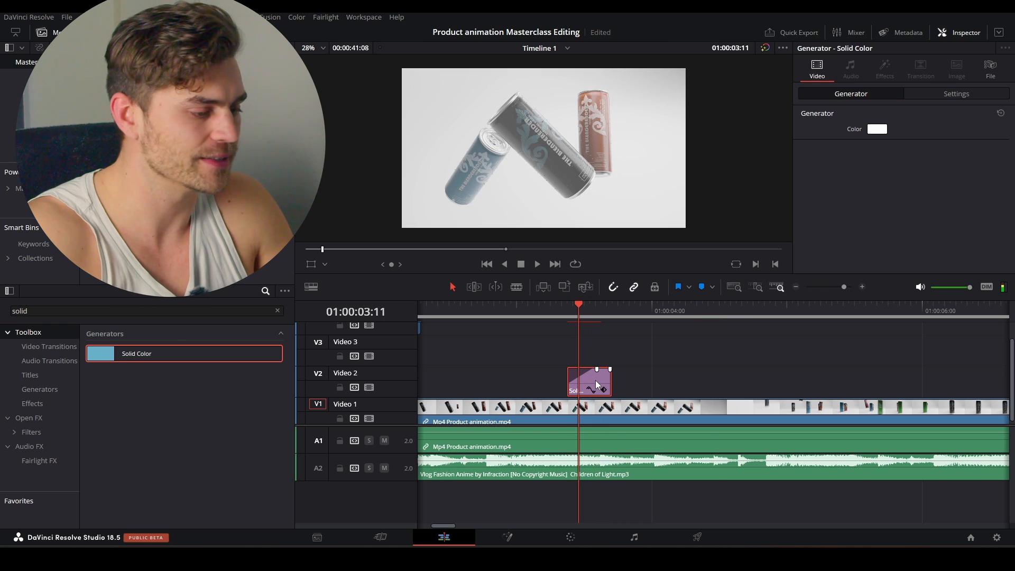
pyautogui.moveTo(595, 379); pyautogui.dragTo(722, 381)
# - Shorten the Solid Color clip's fade-in to one frame, ending at 01:00:04:08
pyautogui.click(686, 316)
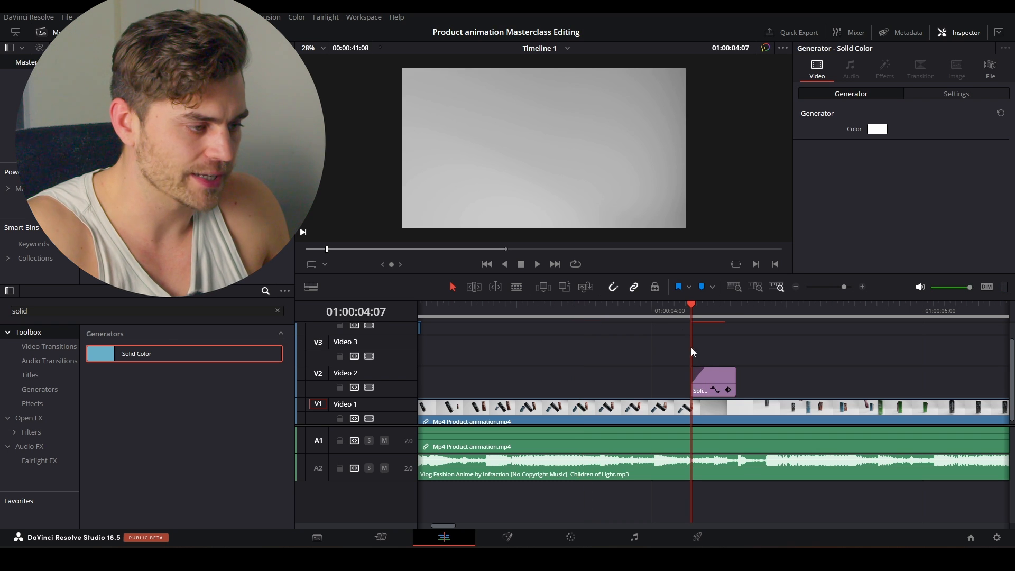
pyautogui.click(670, 313)
pyautogui.press('Down')
pyautogui.press('Down')
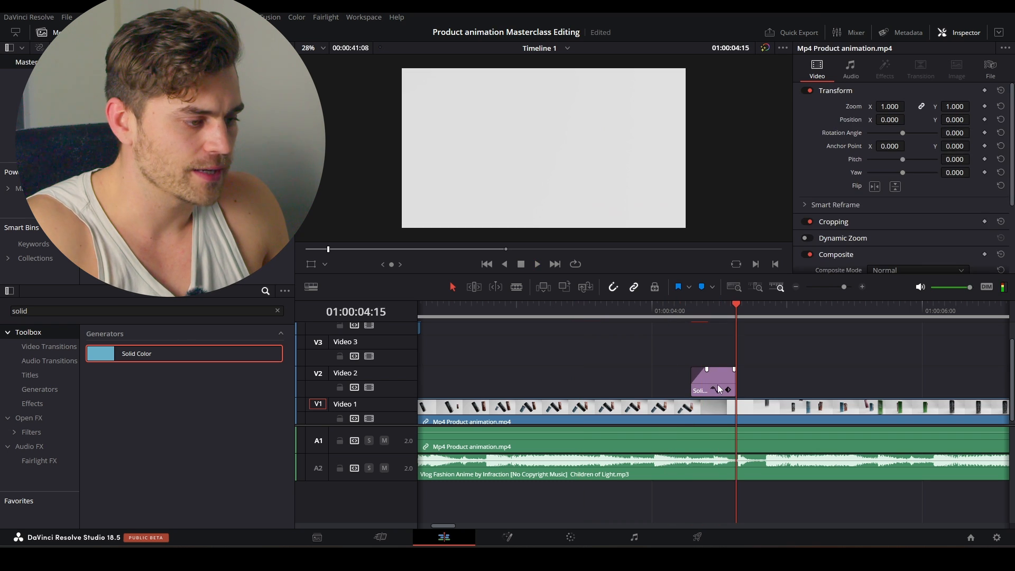
pyautogui.click(719, 388)
pyautogui.scroll(3, 677, 394)
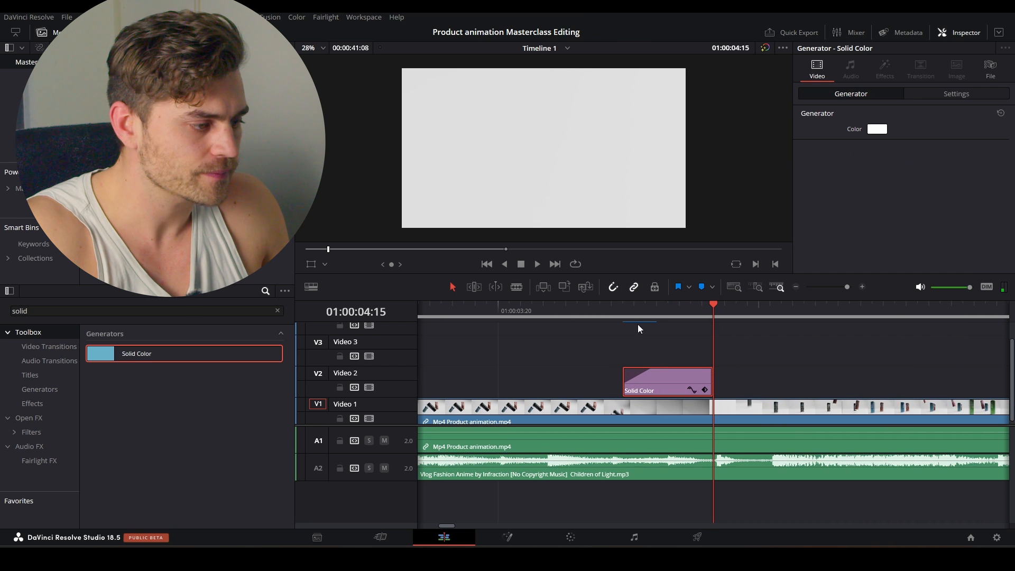
pyautogui.click(629, 317)
pyautogui.press('Right')
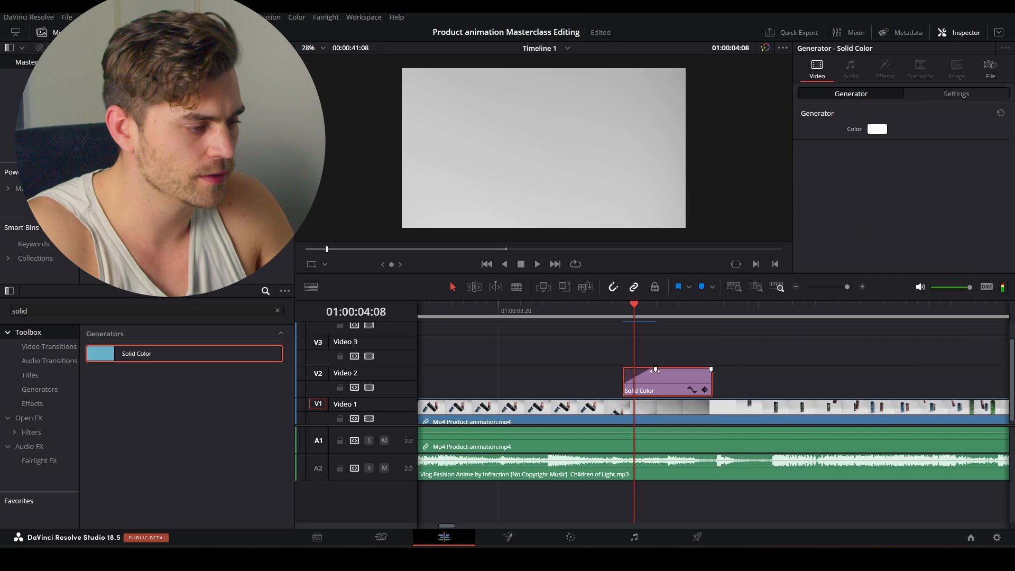
pyautogui.moveTo(655, 370); pyautogui.dragTo(633, 370)
# - Extend the start of the Solid Color clip one frame earlier to 01:00:04:06
pyautogui.click(623, 314)
pyautogui.press('Left')
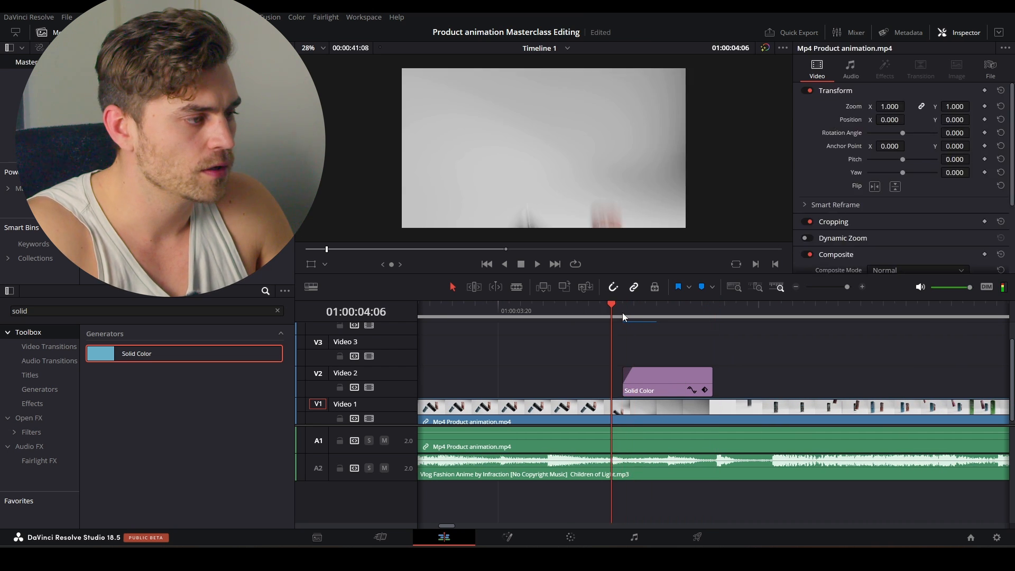
pyautogui.press('Right')
pyautogui.press('Right')
pyautogui.press('Left')
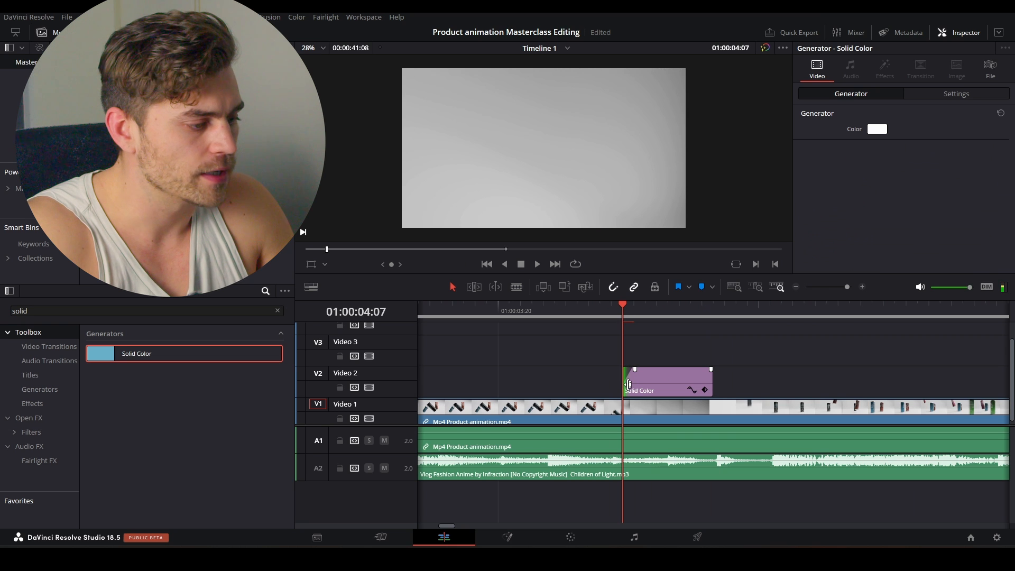
pyautogui.moveTo(626, 384); pyautogui.dragTo(612, 384)
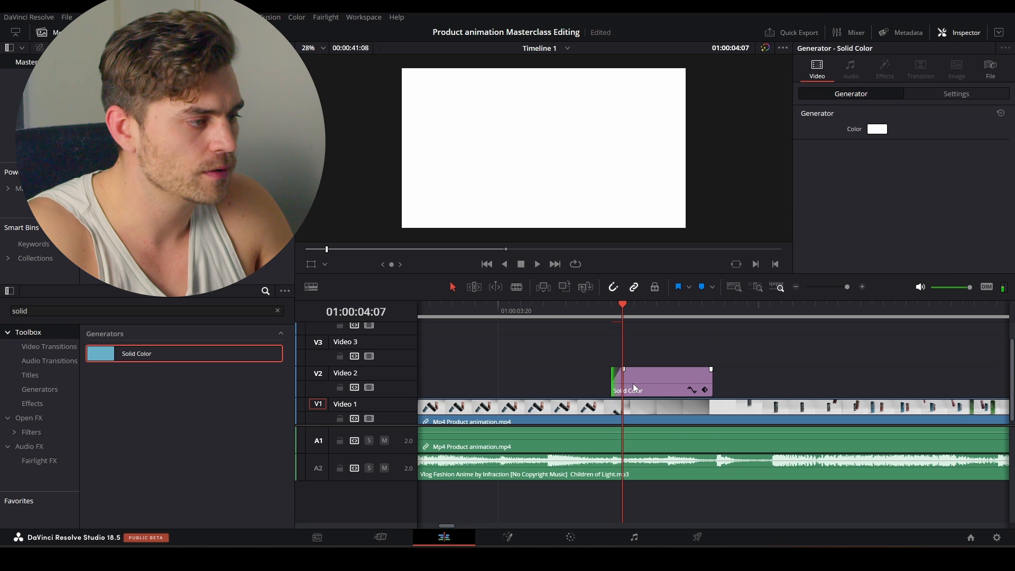
# - Step through the Solid Color clip frame by frame to its last frame at 01:00:04:14
pyautogui.press('Right')
pyautogui.press('Right')
pyautogui.press('Right')
pyautogui.press('Right')
pyautogui.press('Right')
pyautogui.press('Right')
pyautogui.press('Right')
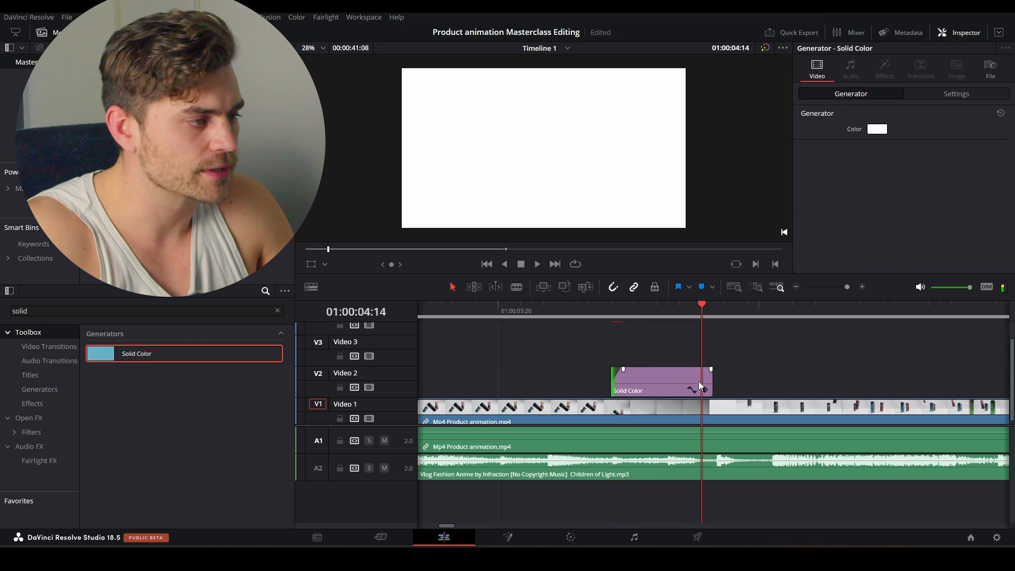
# - Add a one-frame fade-out to the end of the Solid Color clip, starting at 01:00:04:14
pyautogui.press('Right')
pyautogui.press('Left')
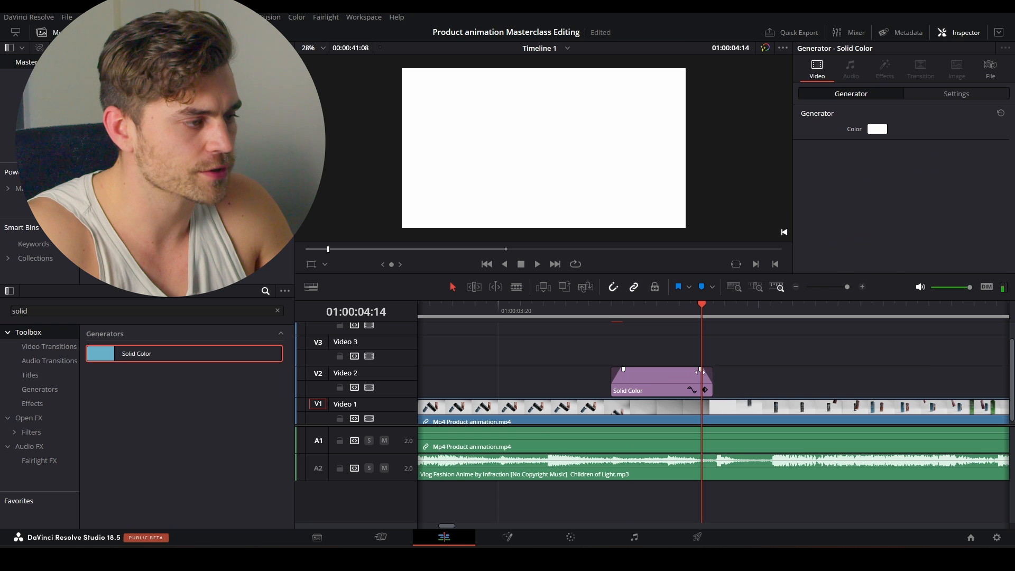
pyautogui.press('Right')
pyautogui.press('Right')
pyautogui.press('Right')
# - Play back the white Solid Color flash from just before it and return the playhead to 01:00:04:02
pyautogui.click(546, 313)
pyautogui.press('space')
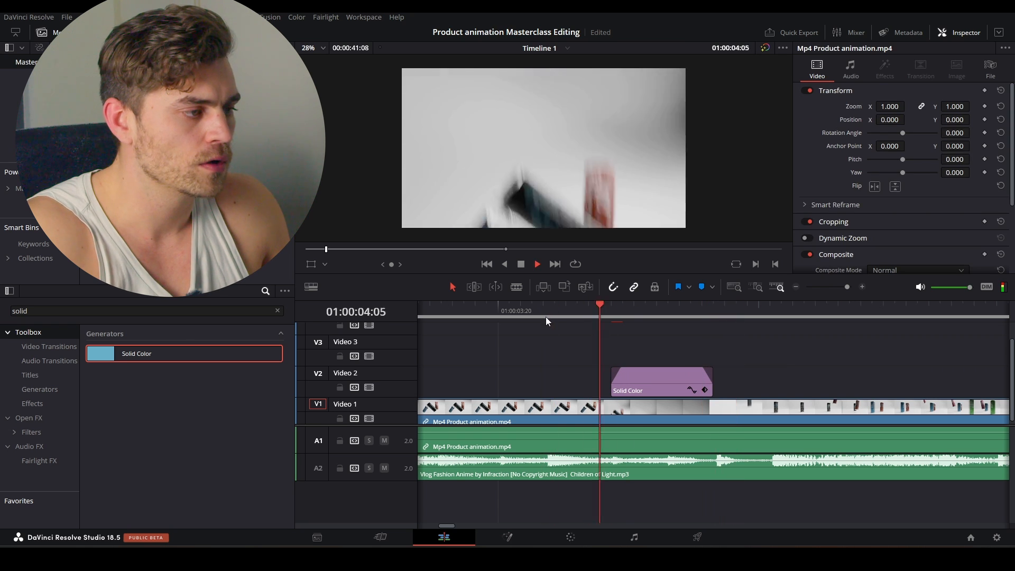
pyautogui.click(612, 312)
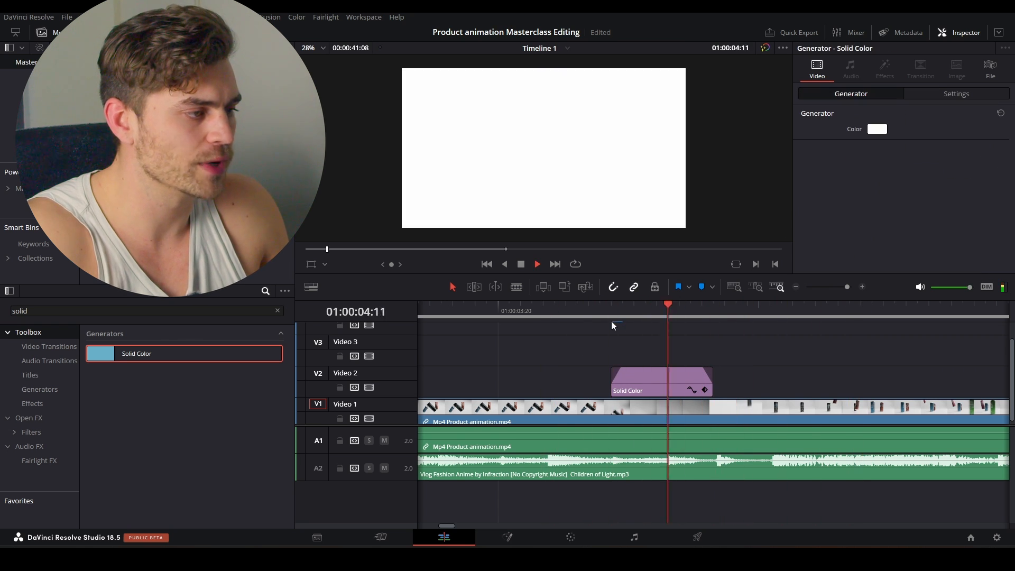
pyautogui.click(571, 315)
pyautogui.click(569, 315)
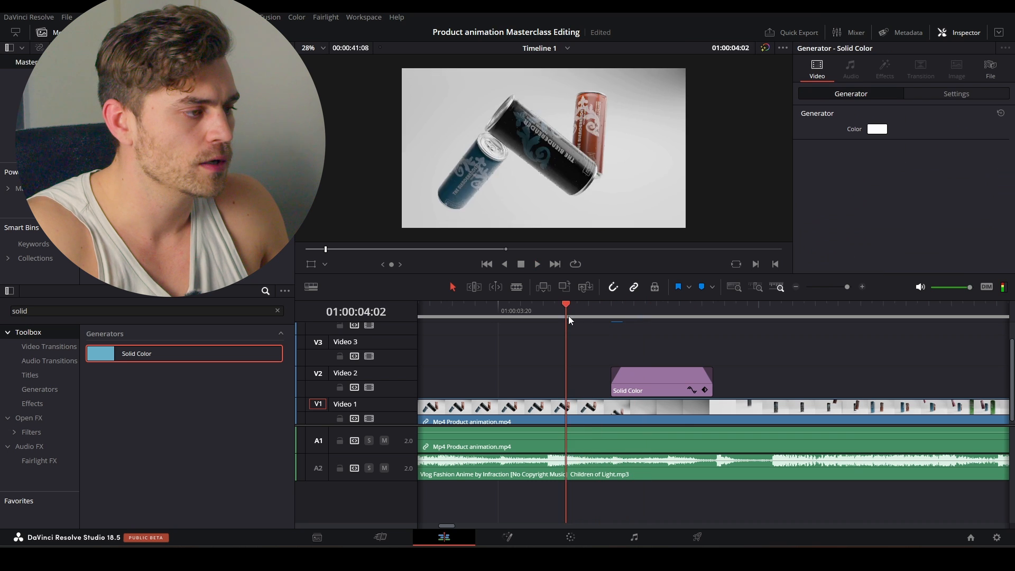
pyautogui.press('space')
pyautogui.click(564, 316)
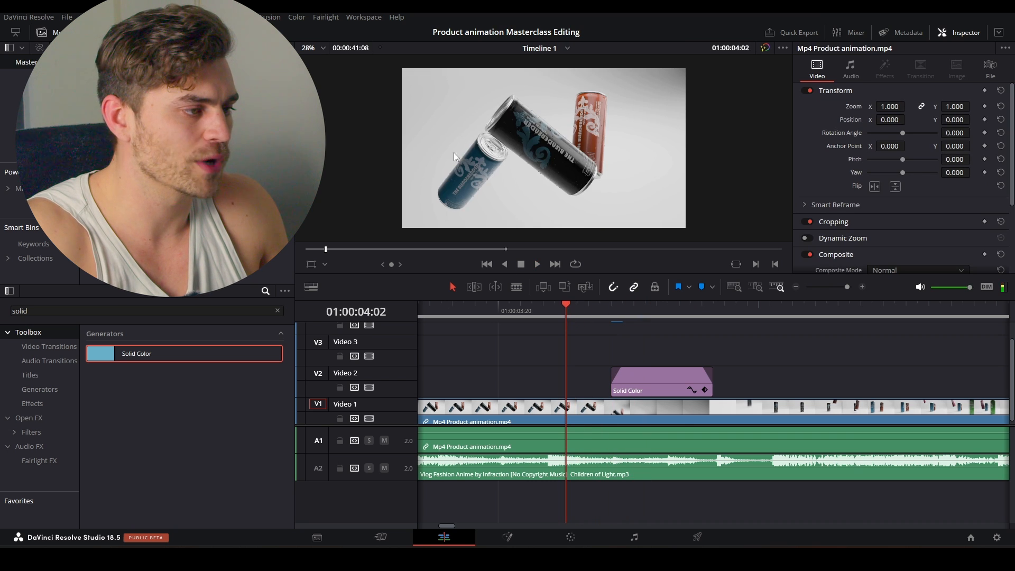
# - Play the edit from 01:00:04:02 through the flash and the following can shots, and scrub back over them
pyautogui.scroll(-5, 647, 366)
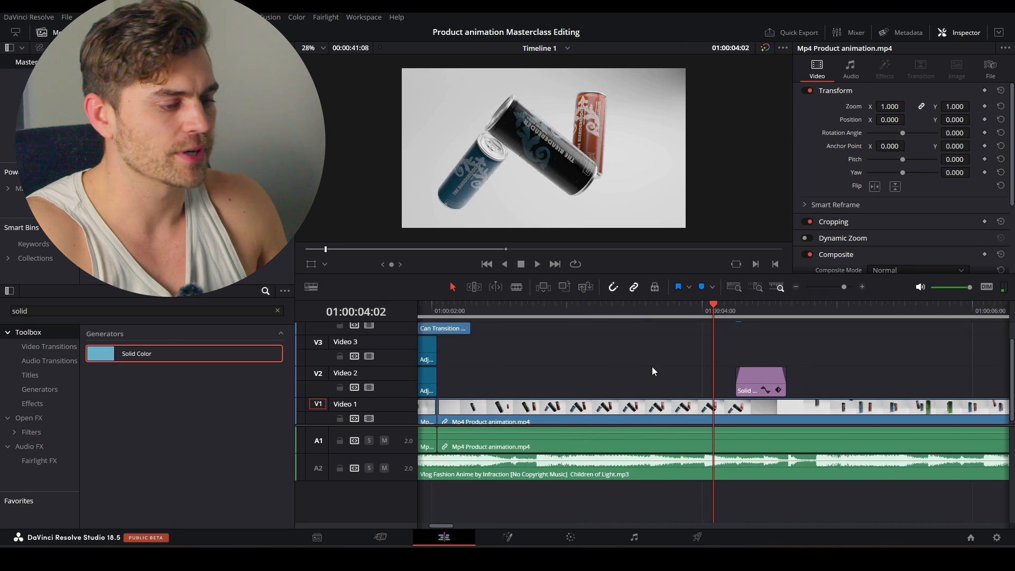
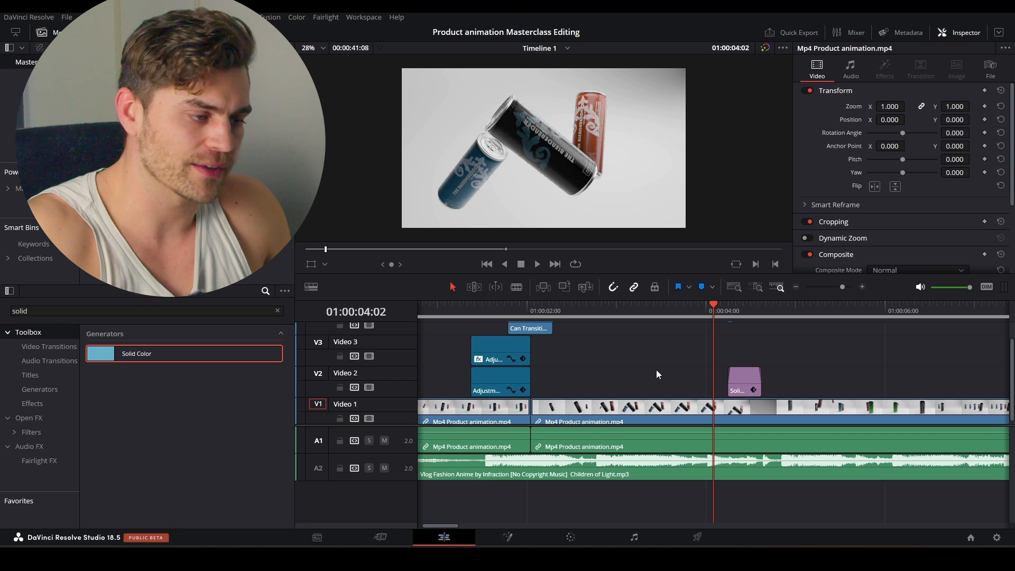
pyautogui.scroll(-5, 648, 401)
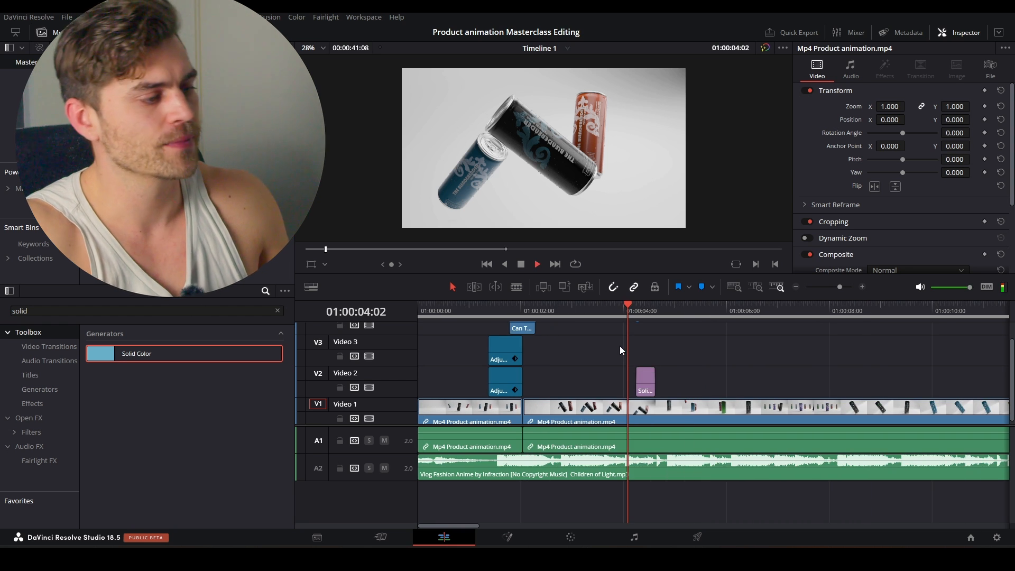
pyautogui.press('space')
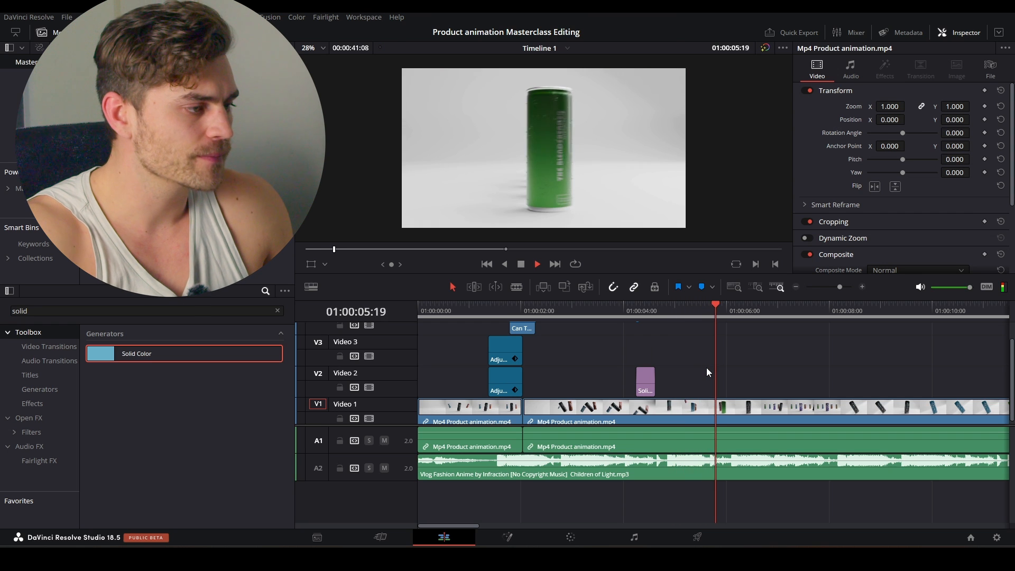
pyautogui.press('space')
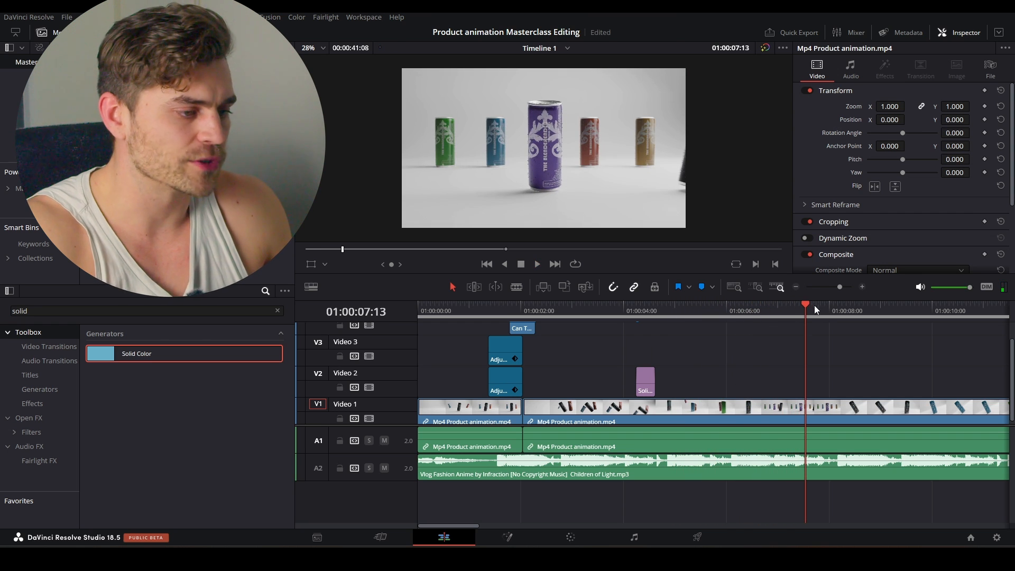
pyautogui.moveTo(787, 314); pyautogui.dragTo(747, 312)
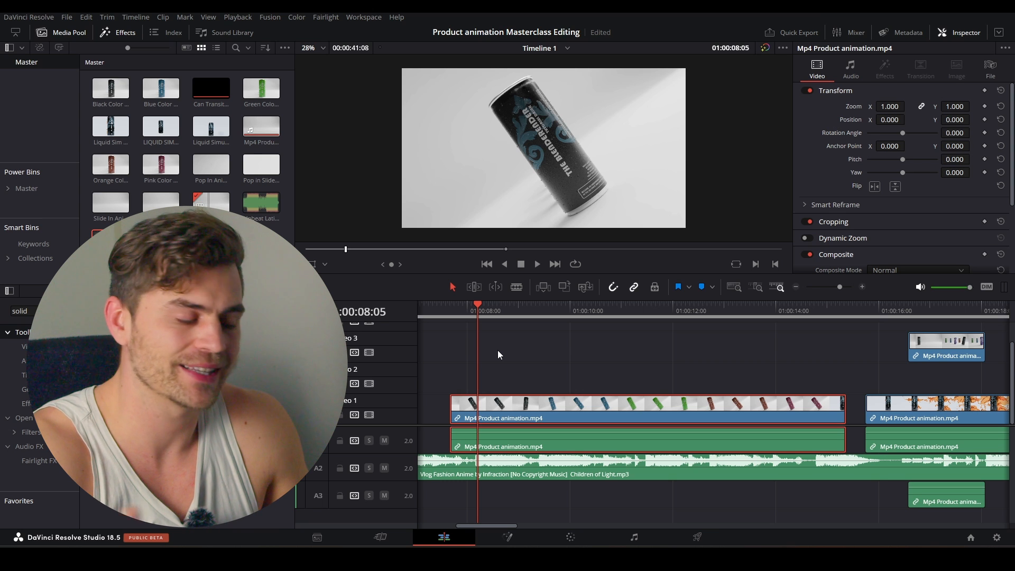
# - Split the can clip on Video 1 at 01:00:09:05, between the black and blue can shots
pyautogui.press('space')
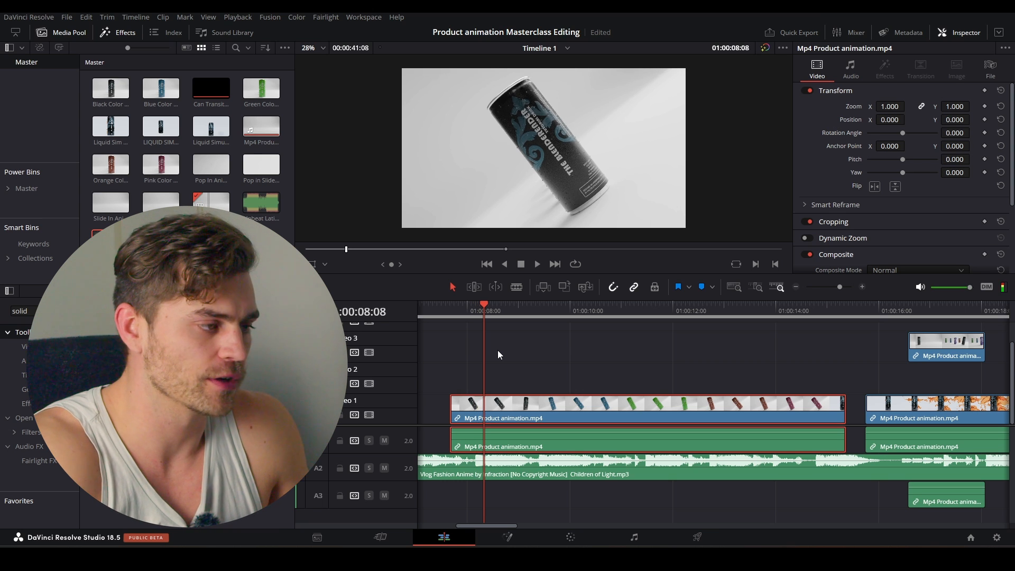
pyautogui.hotkey('ctrl', 'b')
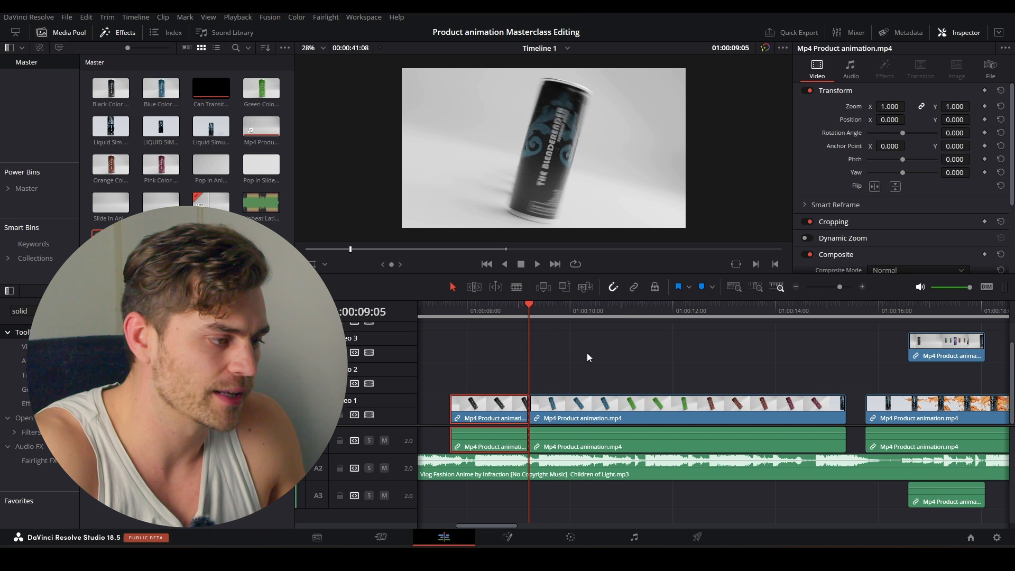
pyautogui.click(484, 379)
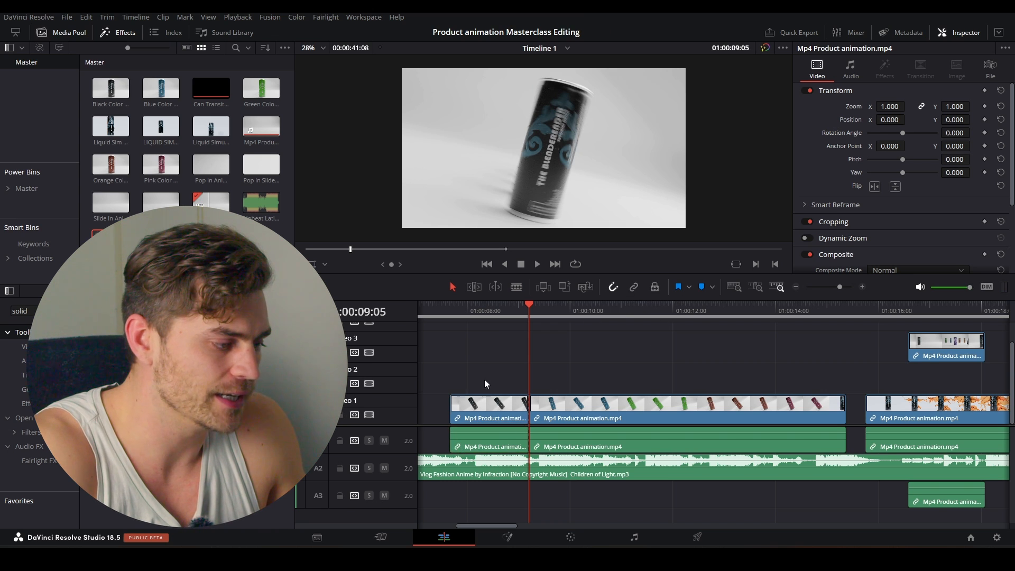
# - Delete the audio on A1 belonging to the two split can clips and the next product animation clip, keeping their video
pyautogui.keyDown('alt'); pyautogui.click(497, 438); pyautogui.keyUp('alt')
pyautogui.press('Delete')
pyautogui.keyDown('alt'); pyautogui.click(612, 437); pyautogui.keyUp('alt')
pyautogui.press('Delete')
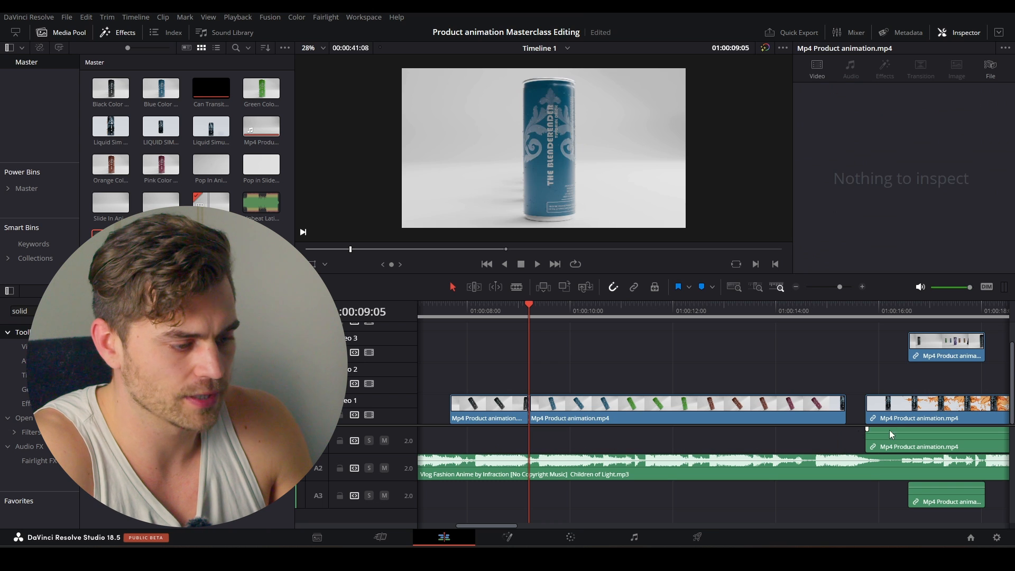
pyautogui.keyDown('alt'); pyautogui.click(898, 436); pyautogui.keyUp('alt')
pyautogui.press('Delete')
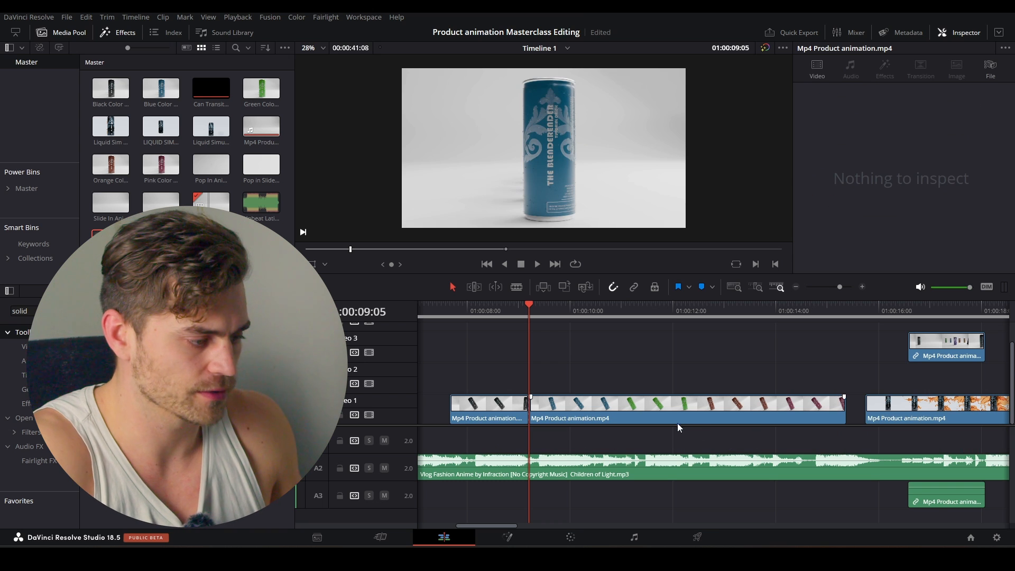
# - Split the remaining can clip on Video 1 into separate blue, green, orange and pink can shots
pyautogui.hotkey('shift', 'z')
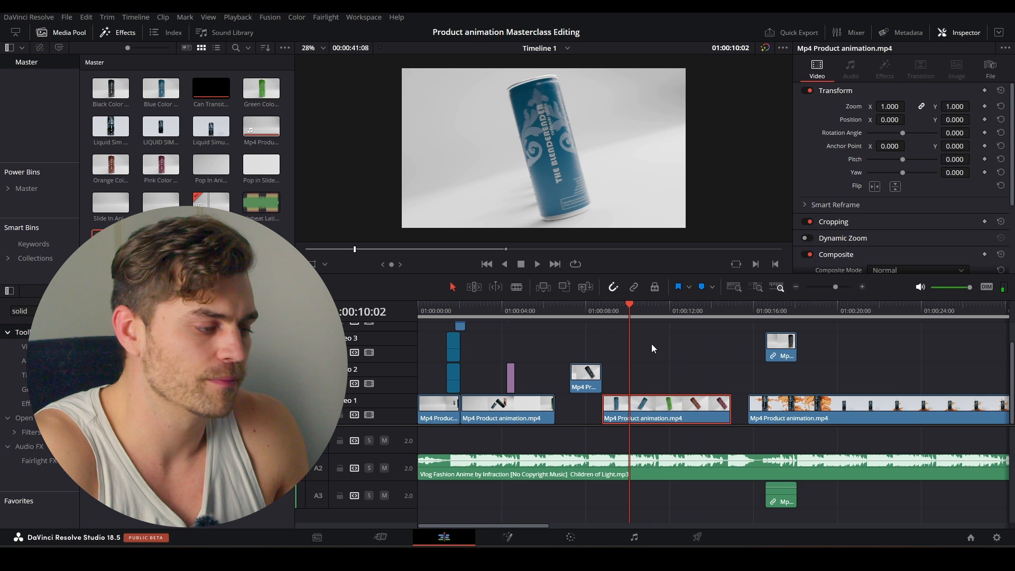
pyautogui.click(570, 313)
pyautogui.press('space')
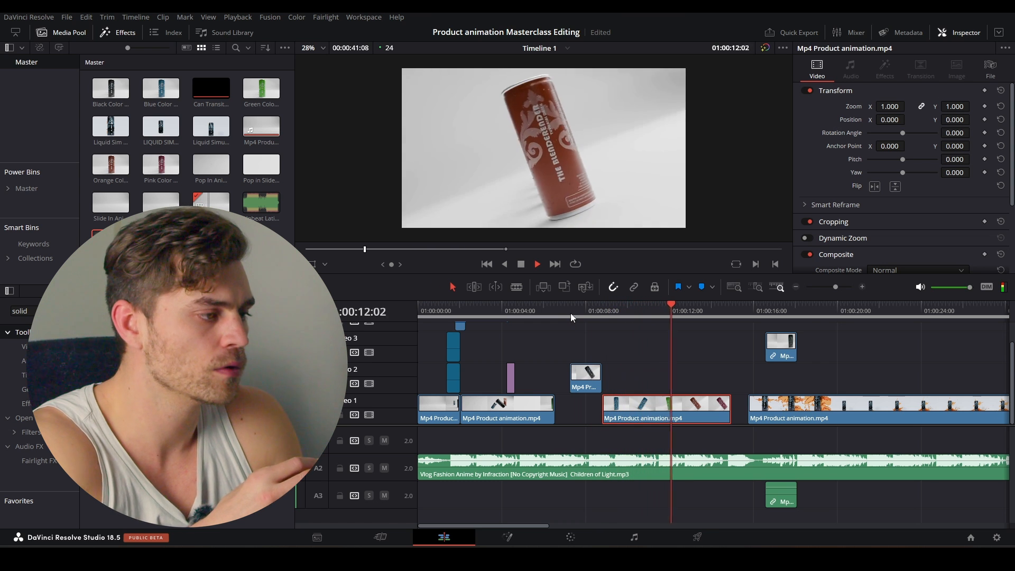
pyautogui.press('space')
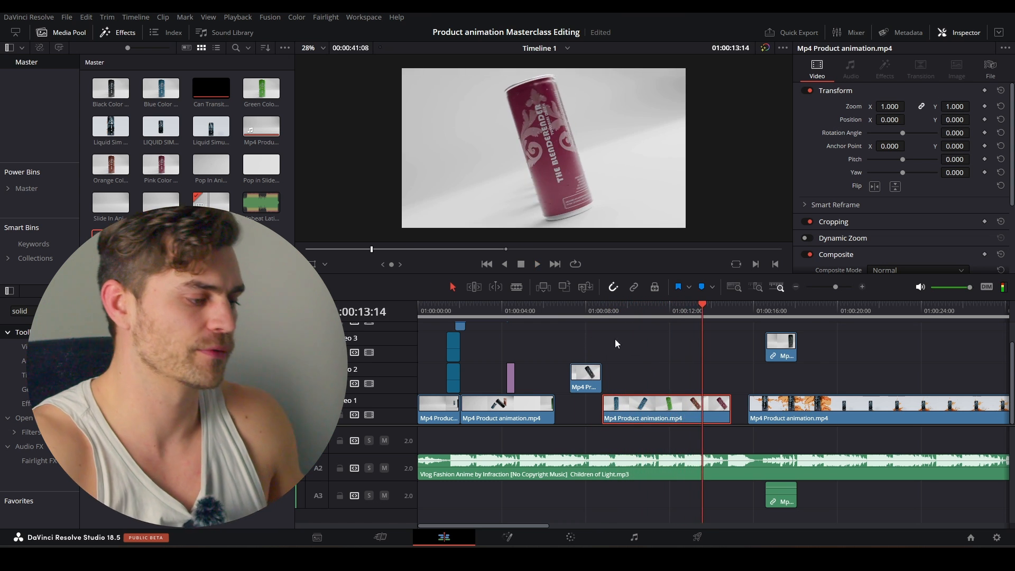
pyautogui.scroll(3, 632, 351)
pyautogui.hscroll(-3, 518, 357)
pyautogui.moveTo(592, 312); pyautogui.dragTo(623, 357)
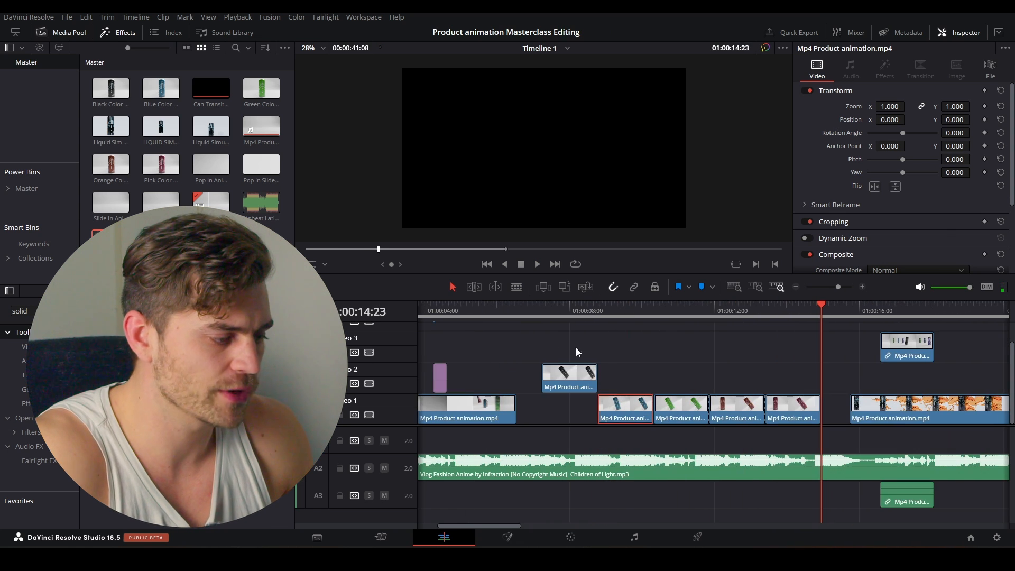
# - Move the black can clip down to Video 1, directly after the preceding clip, and play the cut from 01:00:06:05
pyautogui.moveTo(566, 382); pyautogui.dragTo(540, 413)
pyautogui.click(504, 314)
pyautogui.press('space')
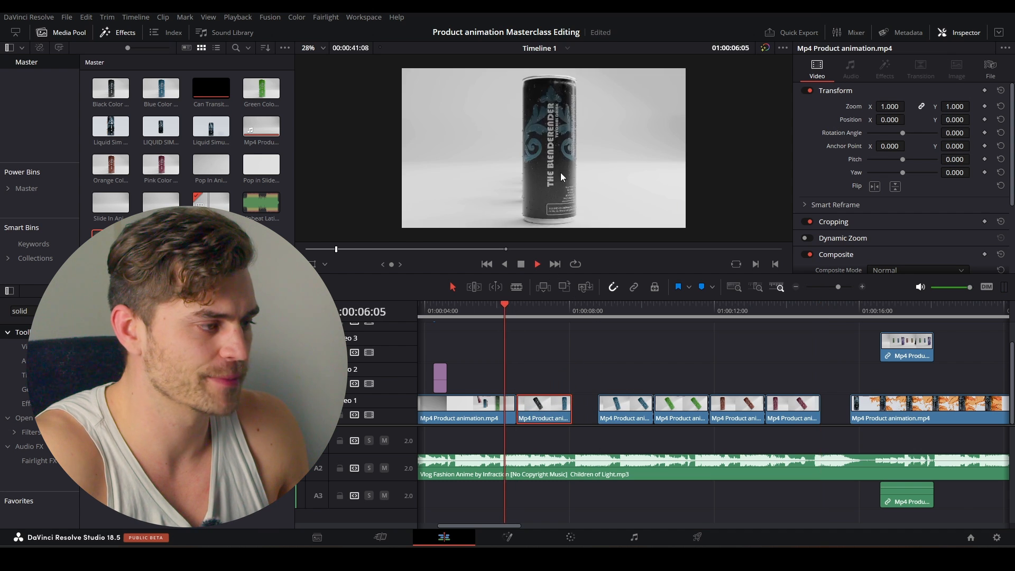
# - Stack the blue, green, orange and pink can clips on Video 2 to Video 5, aligned directly above the black can clip
pyautogui.moveTo(621, 415); pyautogui.dragTo(552, 381)
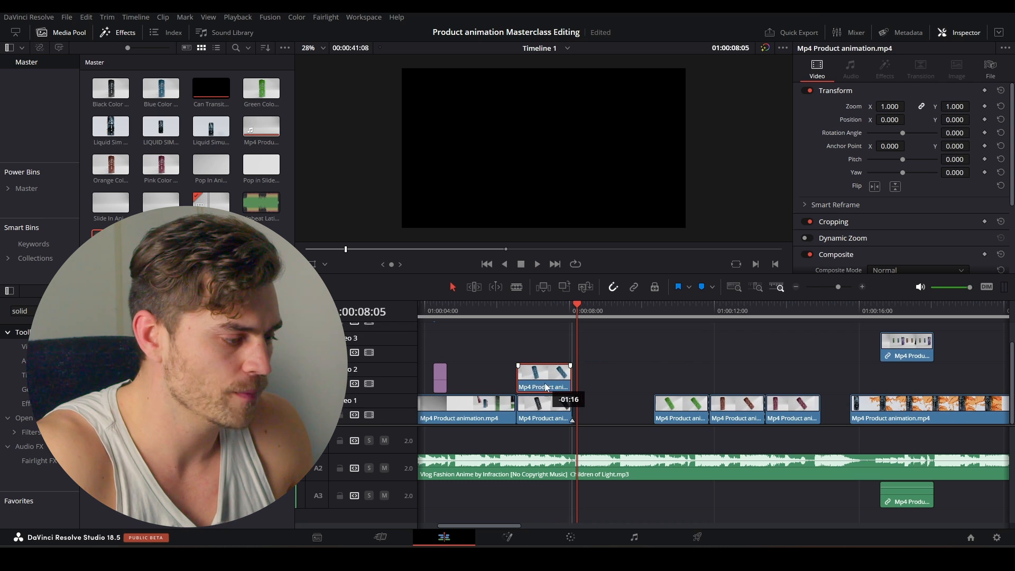
pyautogui.moveTo(655, 410); pyautogui.dragTo(521, 347)
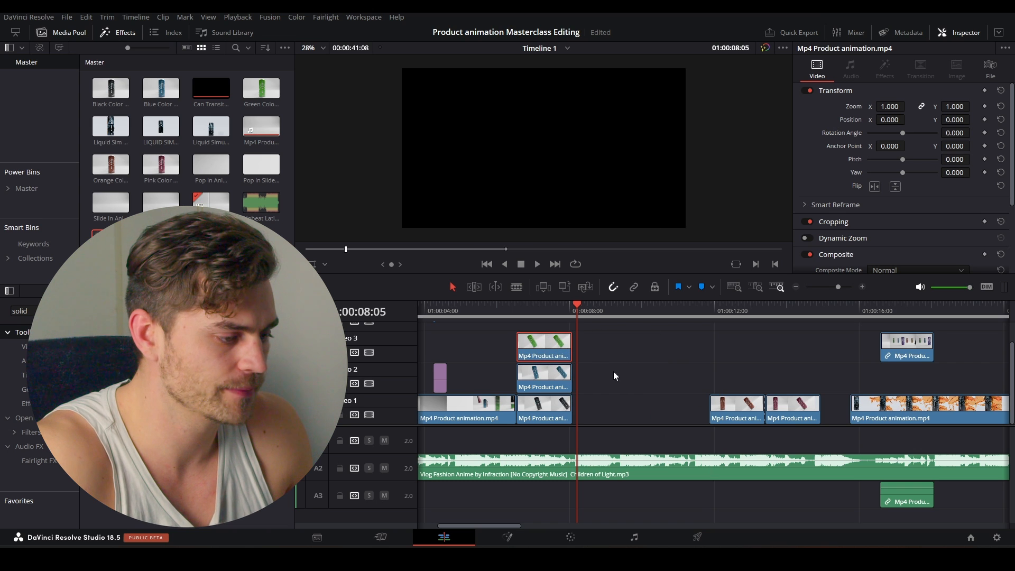
pyautogui.moveTo(732, 407); pyautogui.dragTo(541, 338)
pyautogui.moveTo(797, 426); pyautogui.dragTo(544, 348)
pyautogui.scroll(-2, 555, 348)
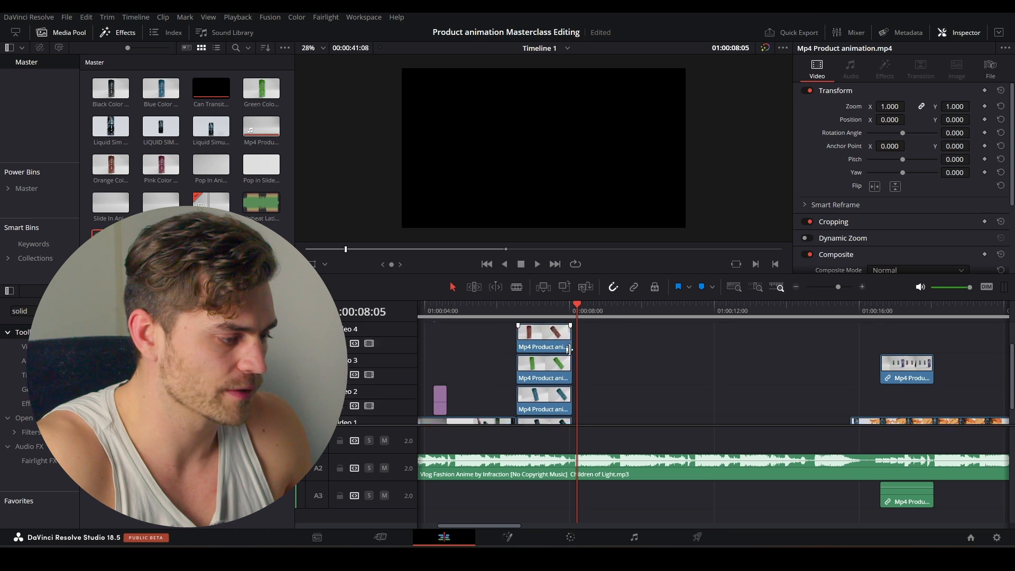
pyautogui.scroll(3, 558, 406)
pyautogui.scroll(-3, 571, 389)
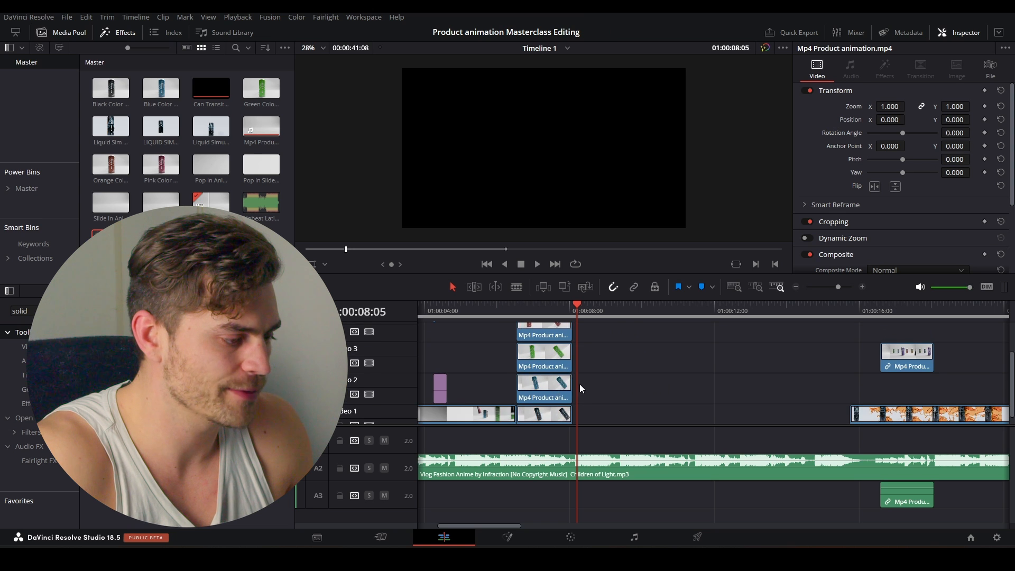
pyautogui.hscroll(-3, 646, 419)
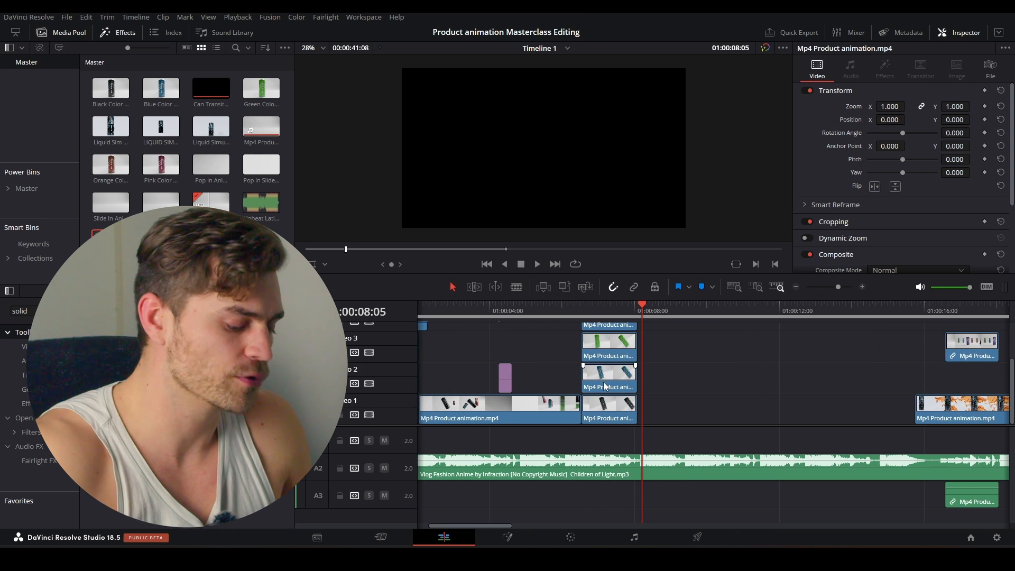
# - Play the stacked can clips from 01:00:06:13 to listen for the music beats, and return to their start
pyautogui.click(580, 311)
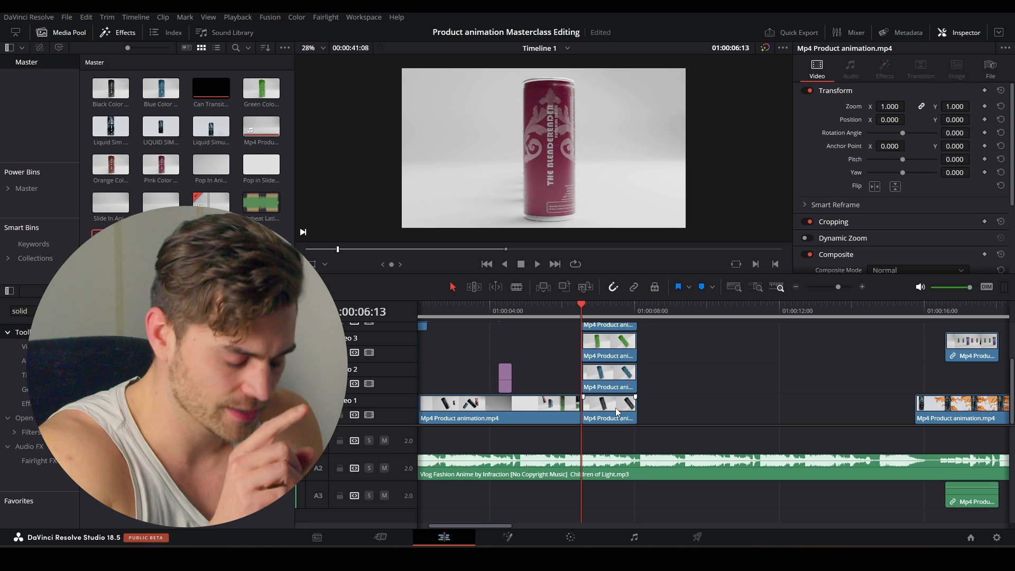
pyautogui.press('space')
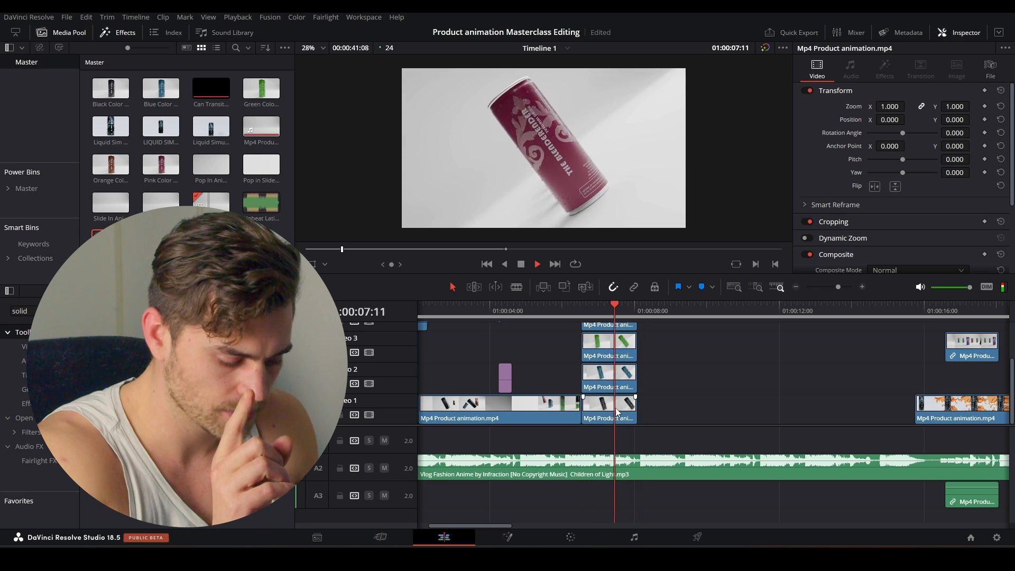
pyautogui.press('space')
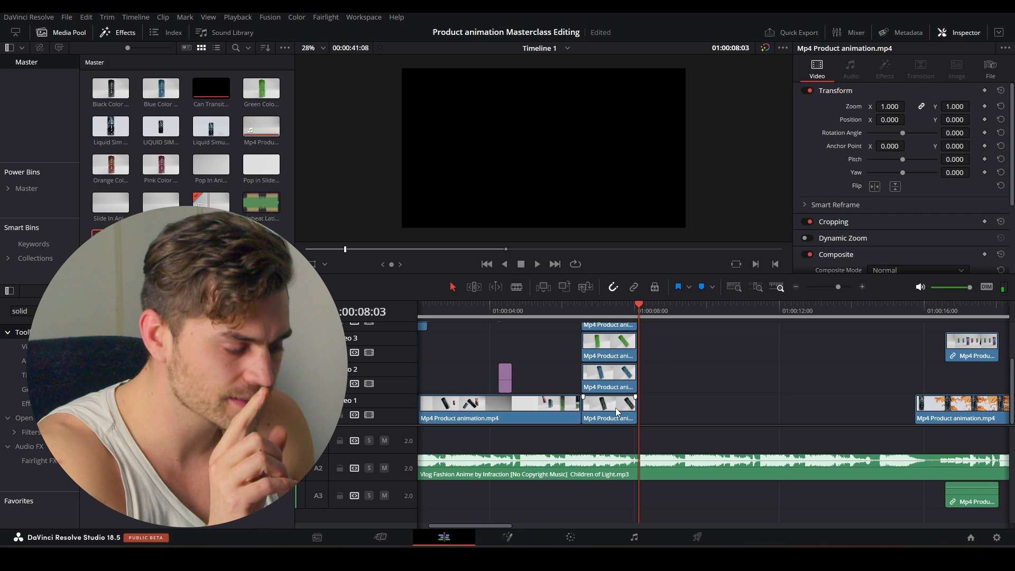
pyautogui.click(581, 311)
pyautogui.press('space')
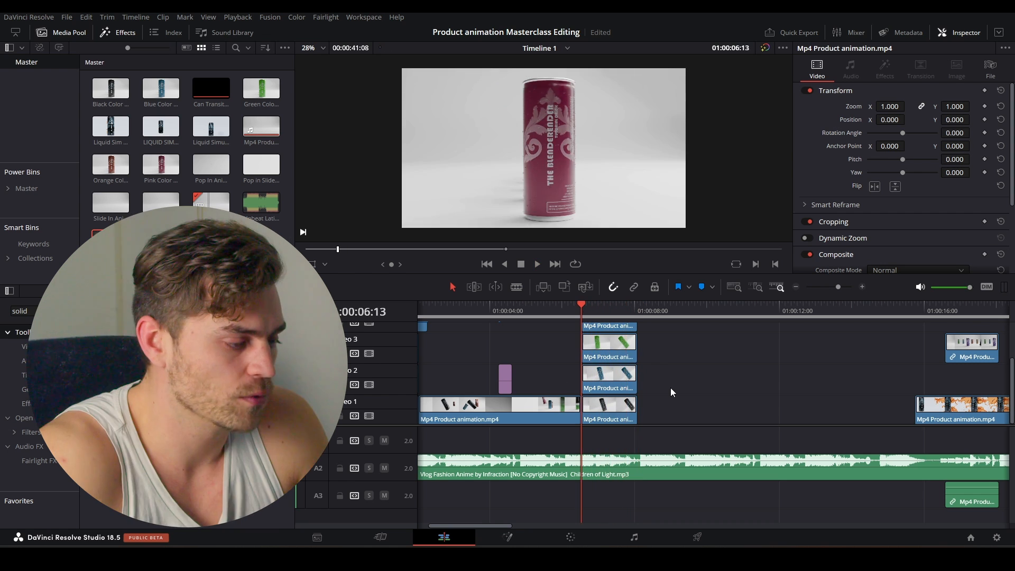
# - Trim the start of the blue can clip on Video 2 to 01:00:06:19
pyautogui.press('Right')
pyautogui.press('Right')
pyautogui.press('Right')
pyautogui.press('Right')
pyautogui.press('Right')
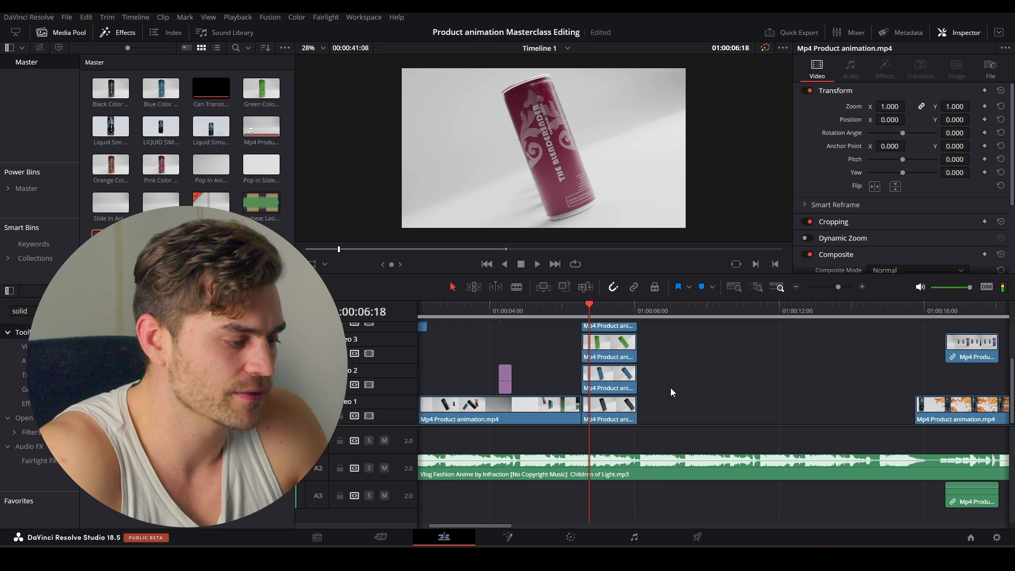
pyautogui.press('Right')
pyautogui.moveTo(583, 377); pyautogui.dragTo(592, 378)
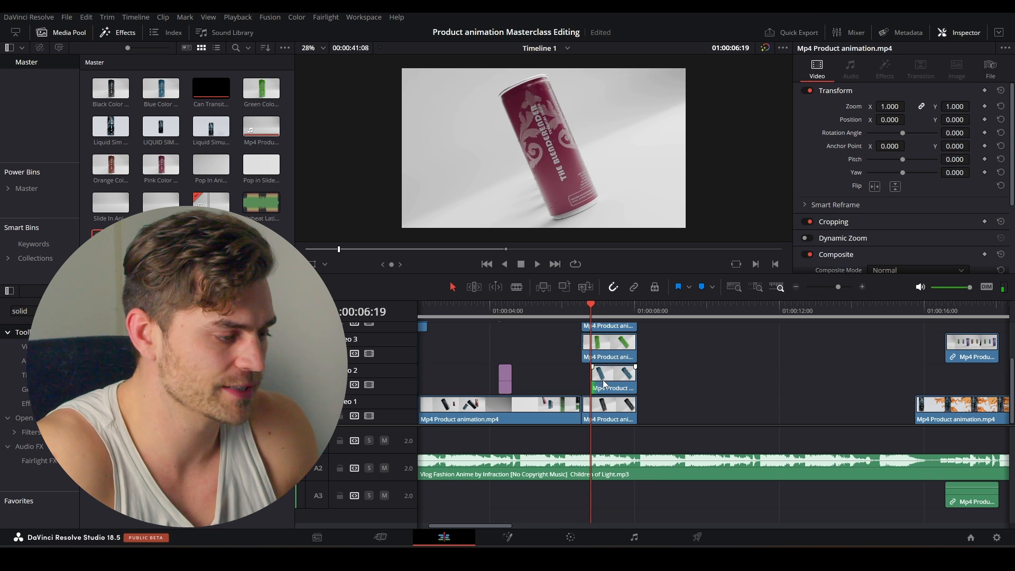
# - Trim the start of the green can clip on Video 3 to 01:00:07:01
pyautogui.scroll(2, 604, 383)
pyautogui.press('Right')
pyautogui.press('Right')
pyautogui.press('Right')
pyautogui.press('Right')
pyautogui.press('Right')
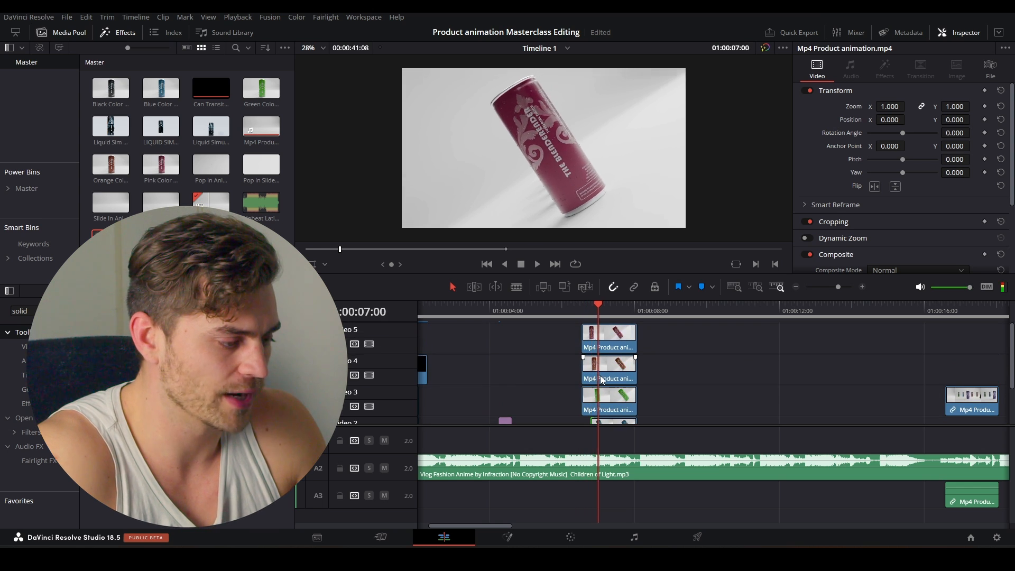
pyautogui.press('Right')
pyautogui.moveTo(583, 396); pyautogui.dragTo(595, 390)
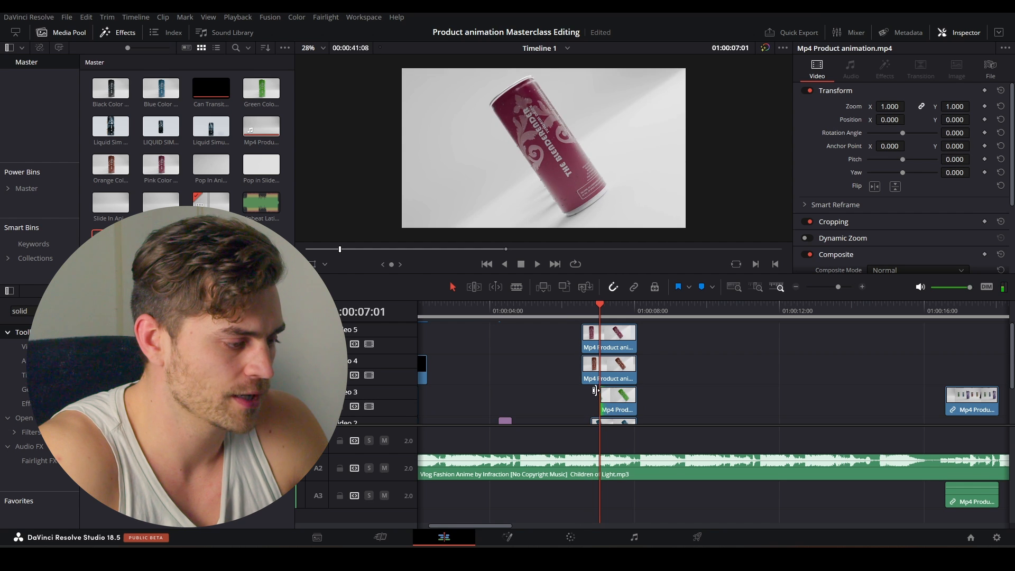
# - Trim the start of the orange can clip on Video 4 to 01:00:07:07
pyautogui.press('Right')
pyautogui.press('Right')
pyautogui.press('Right')
pyautogui.press('Right')
pyautogui.press('Right')
pyautogui.press('Right')
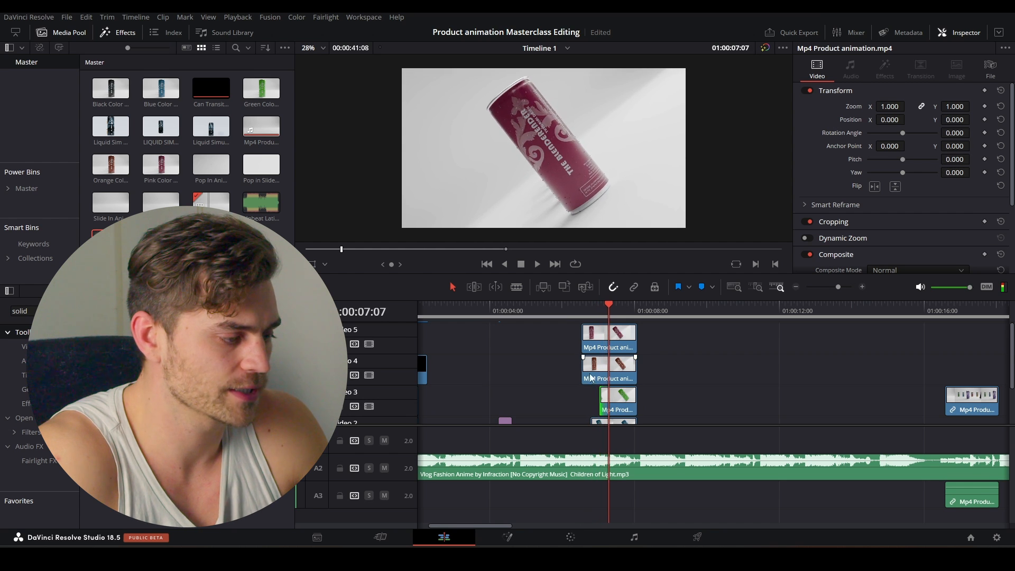
pyautogui.moveTo(584, 376); pyautogui.dragTo(612, 374)
# - Trim the start of the pink can clip on Video 5 to 01:00:07:13
pyautogui.press('Right')
pyautogui.press('Right')
pyautogui.press('Right')
pyautogui.press('Right')
pyautogui.press('Right')
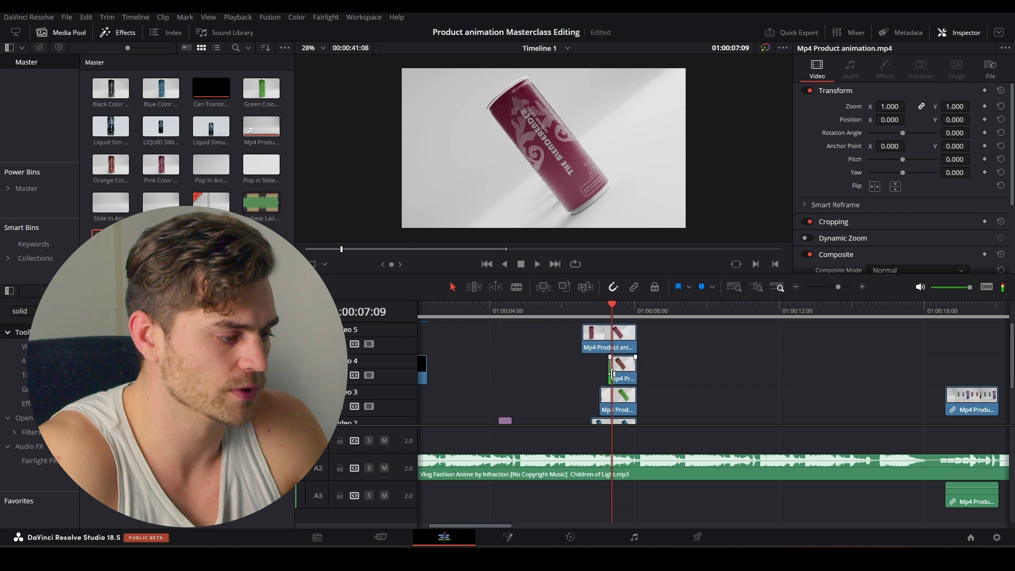
pyautogui.moveTo(586, 335); pyautogui.dragTo(621, 336)
# - Play the staggered can clips from 01:00:06:13 to check the color changes against the music
pyautogui.scroll(-3, 603, 344)
pyautogui.scroll(3, 616, 355)
pyautogui.scroll(5, 616, 352)
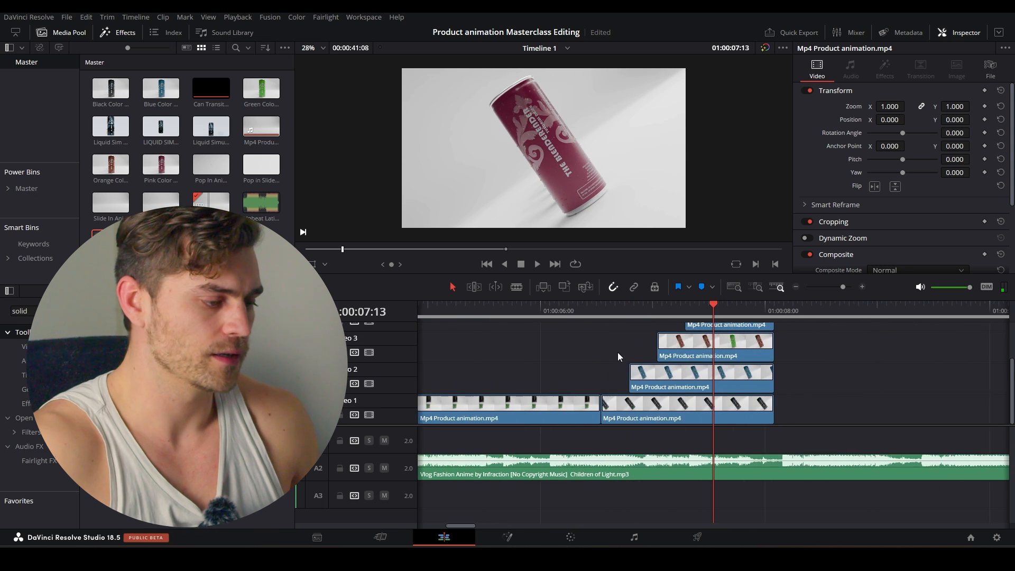
pyautogui.scroll(1, 620, 353)
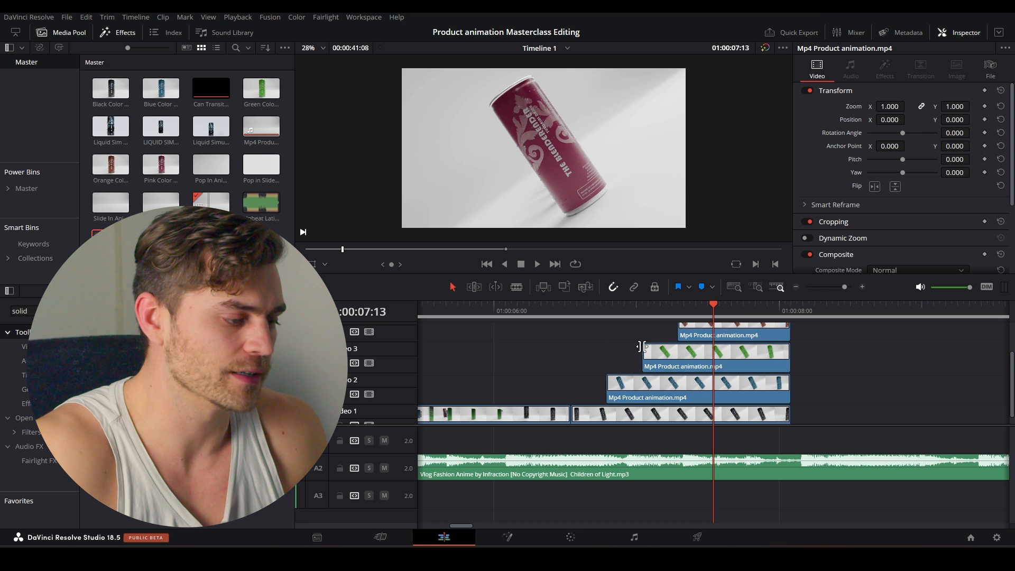
pyautogui.click(572, 312)
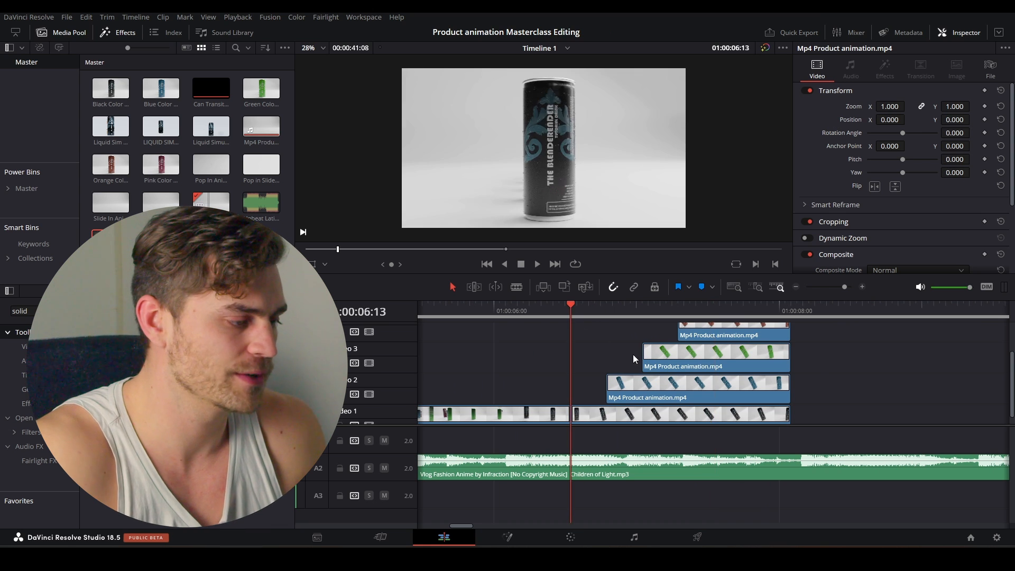
pyautogui.scroll(-5, 642, 356)
pyautogui.hscroll(4, 713, 367)
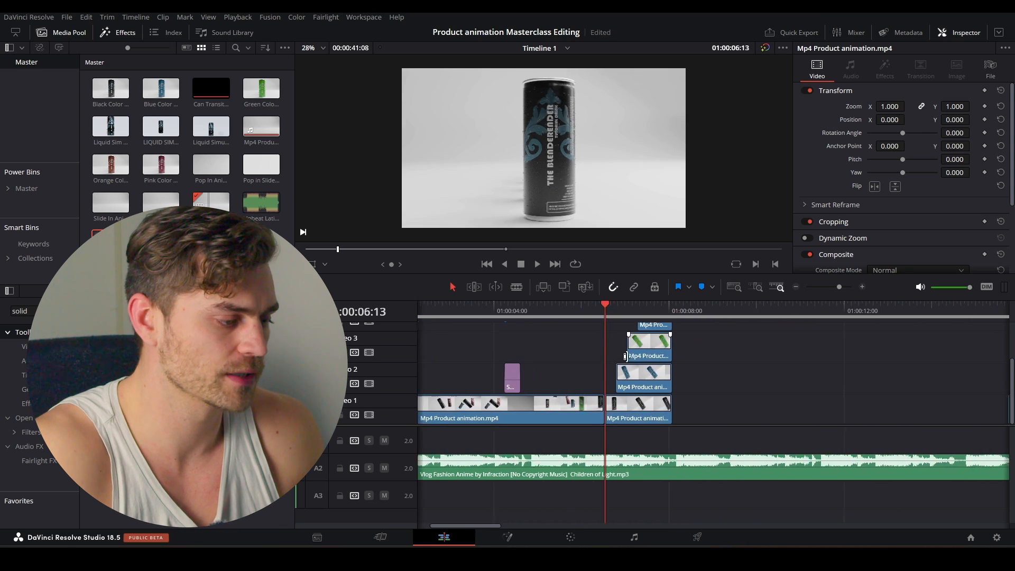
pyautogui.press('space')
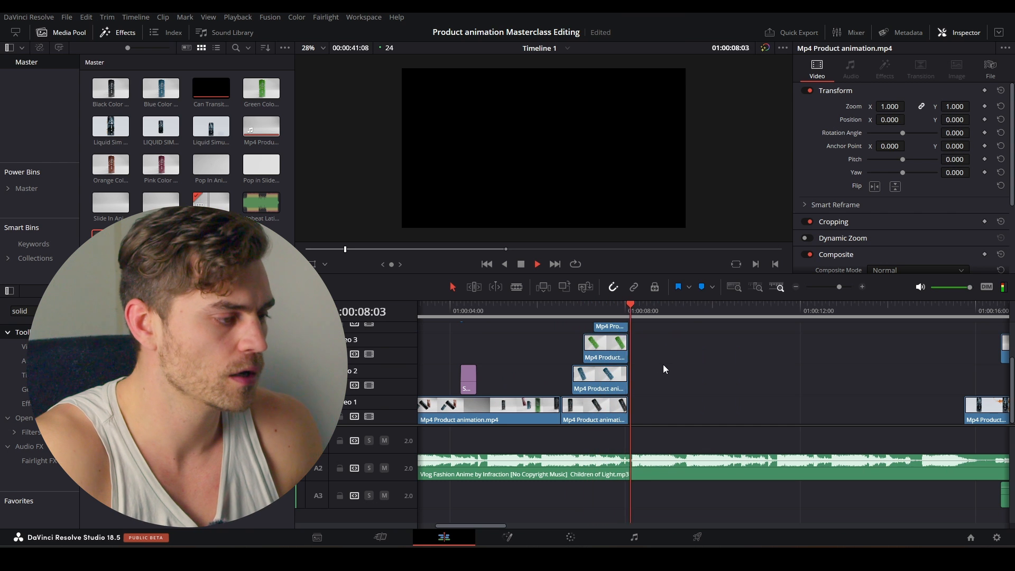
pyautogui.click(550, 309)
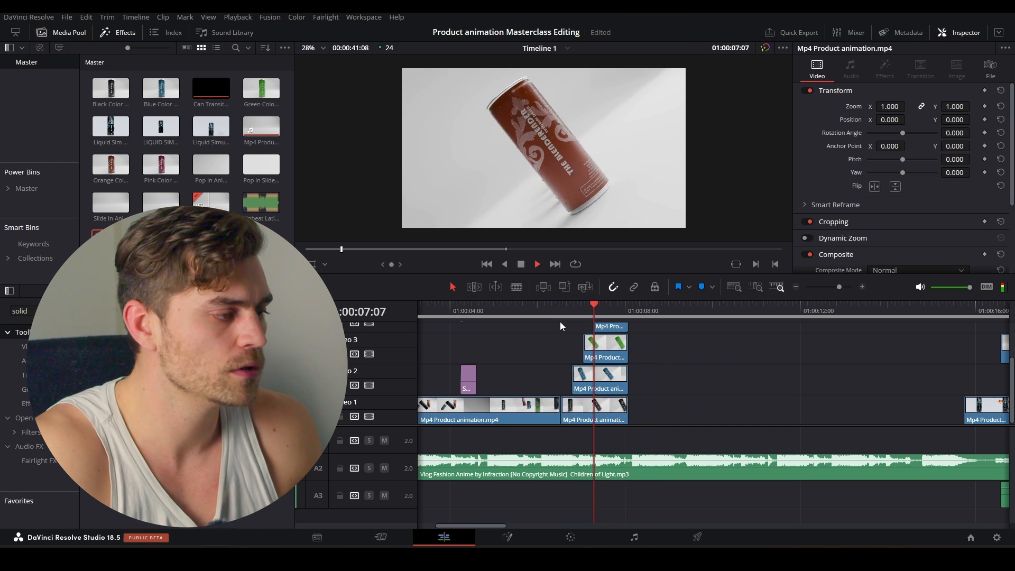
pyautogui.press('space')
# - Add a two-frame fade-in to the blue can clip on Video 2 and play it back from the black can clip's start
pyautogui.scroll(5, 568, 343)
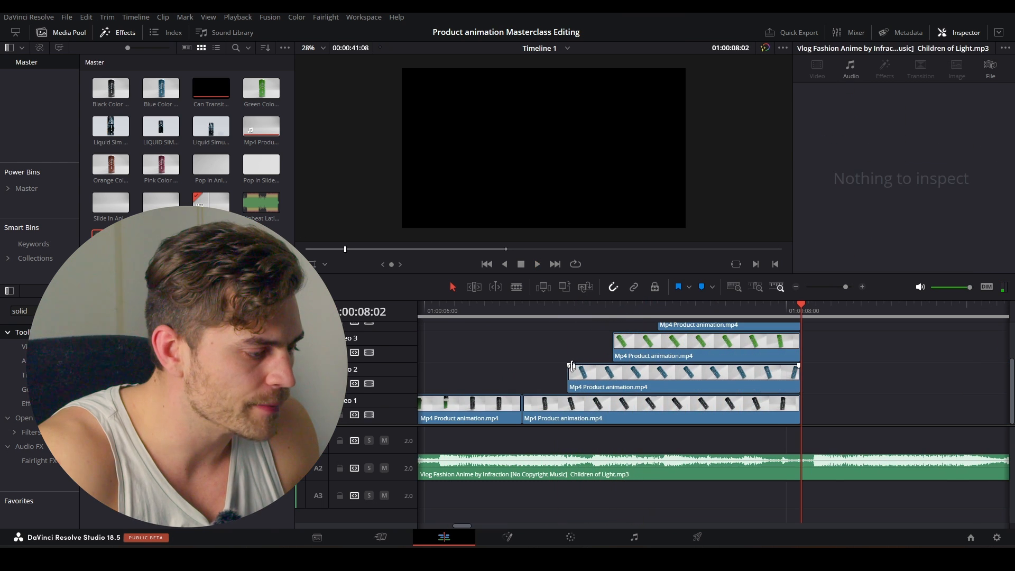
pyautogui.moveTo(568, 364); pyautogui.dragTo(577, 365)
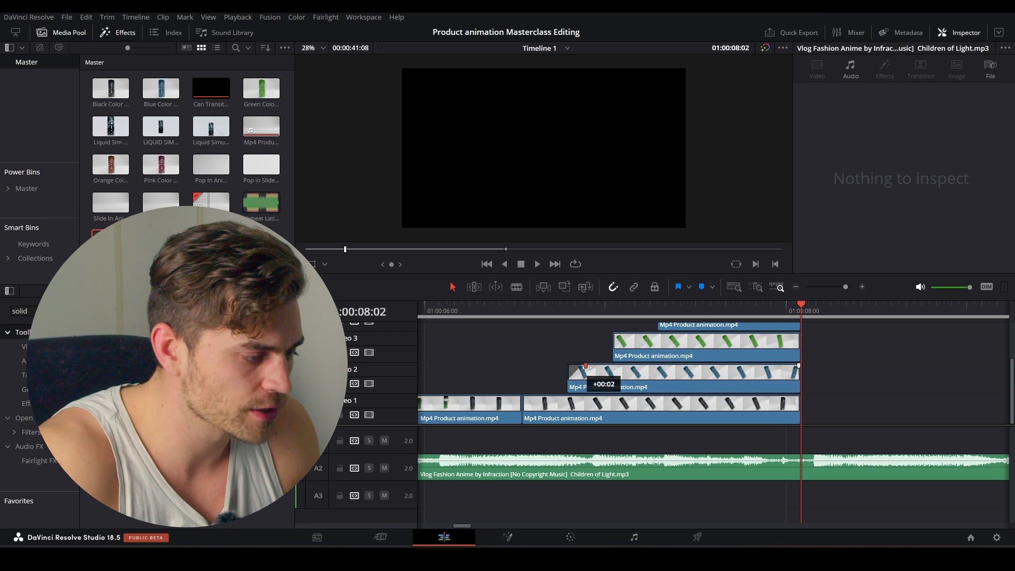
pyautogui.moveTo(585, 365); pyautogui.dragTo(583, 366)
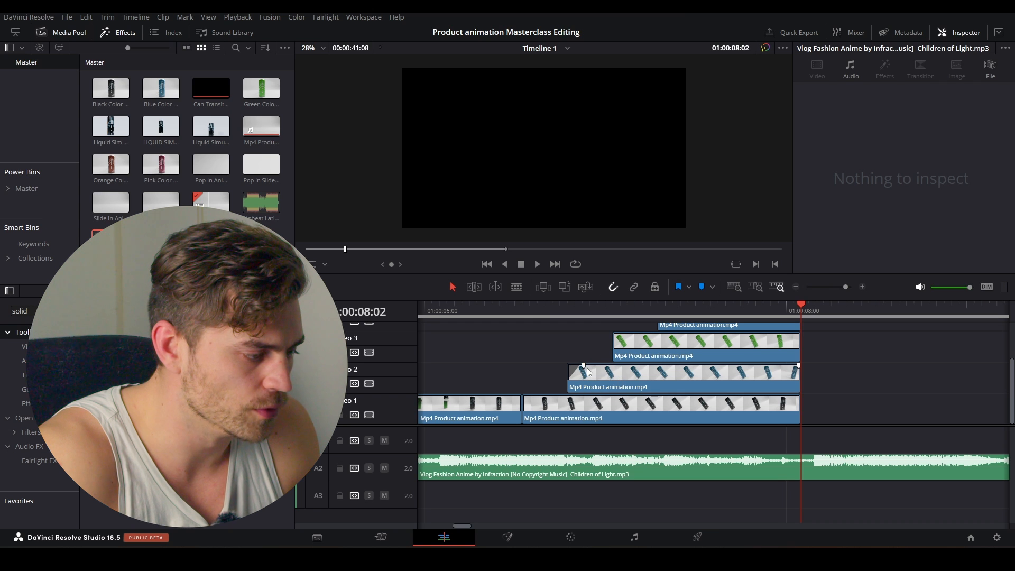
pyautogui.click(521, 311)
pyautogui.press('space')
pyautogui.press('space')
# - Add short fade-ins of about two frames to the starts of the green, orange and pink can clips
pyautogui.scroll(2, 592, 348)
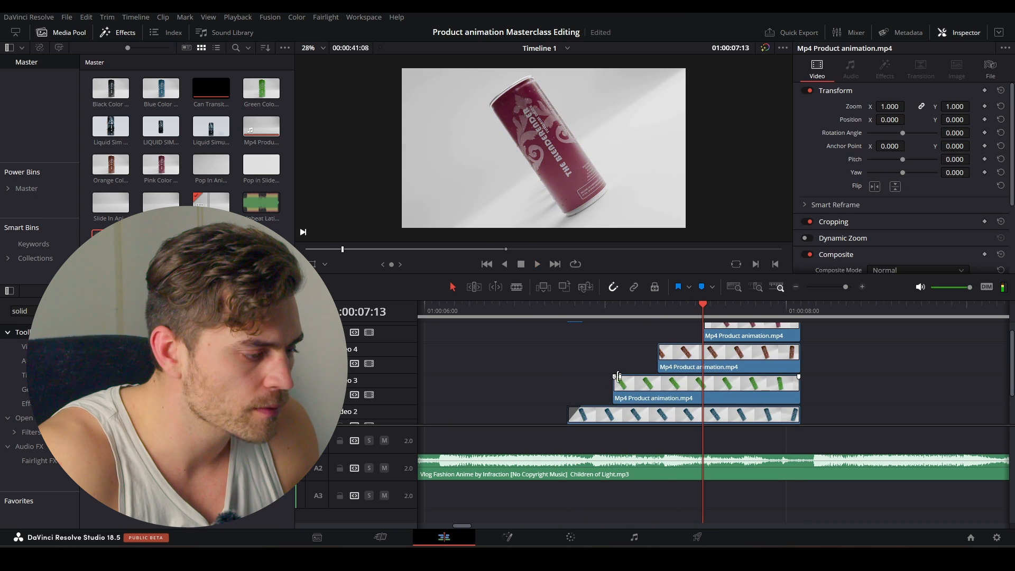
pyautogui.moveTo(619, 376); pyautogui.dragTo(630, 378)
pyautogui.moveTo(659, 345); pyautogui.dragTo(671, 347)
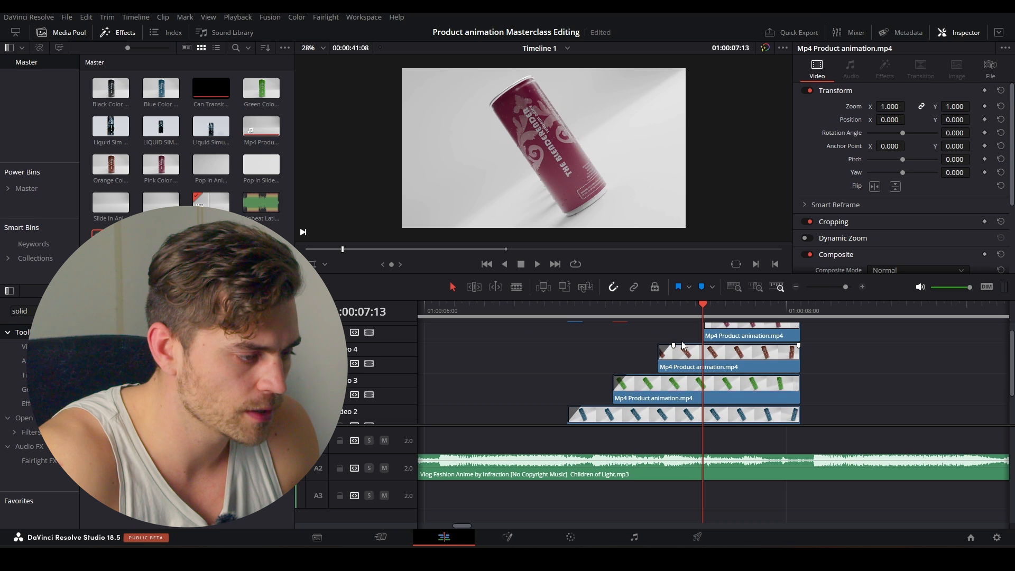
pyautogui.scroll(1, 691, 350)
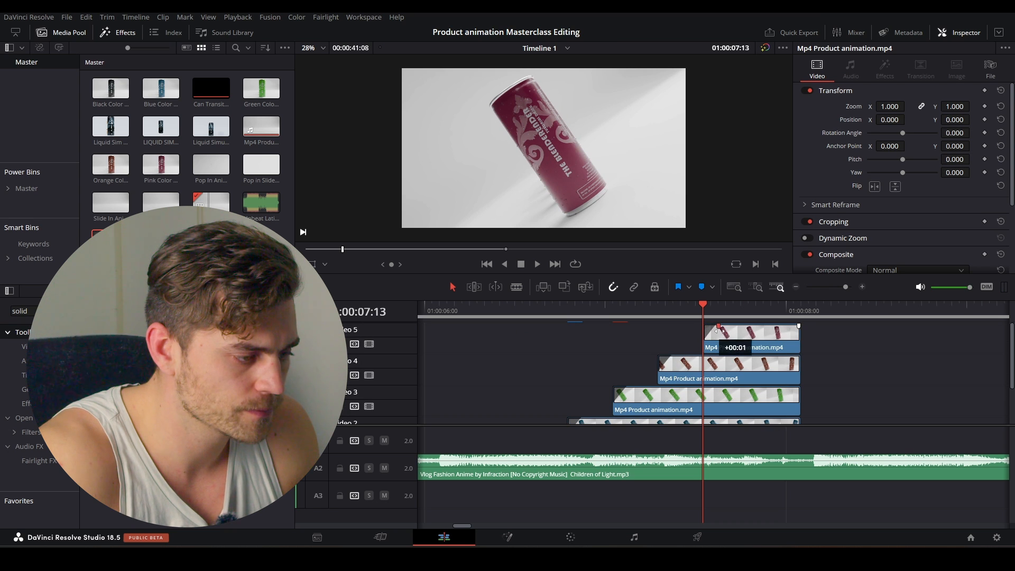
# - Play the stacked can clips with their fade-ins from just before the first color change
pyautogui.click(499, 311)
pyautogui.press('space')
pyautogui.scroll(-3, 578, 347)
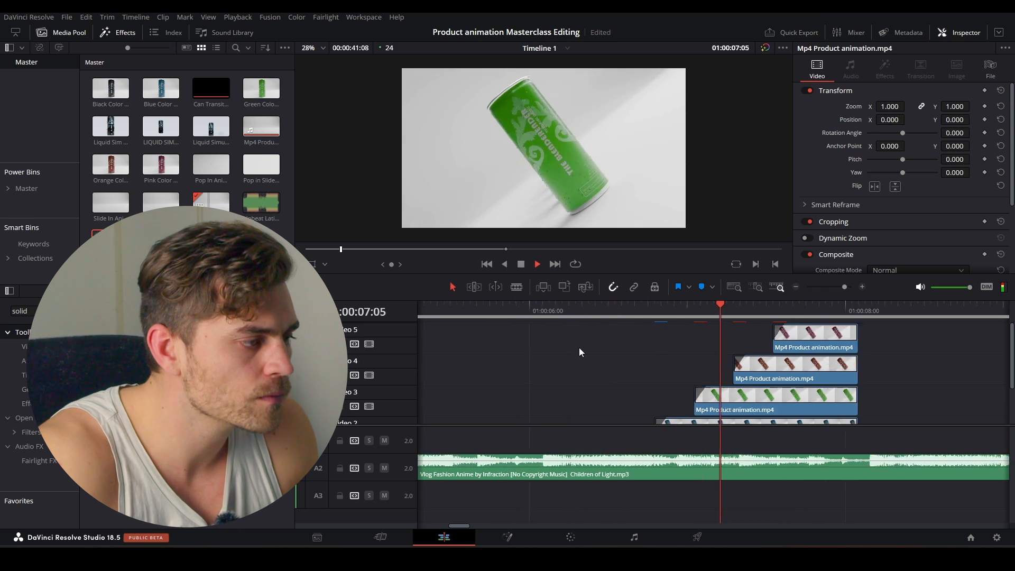
pyautogui.click(555, 310)
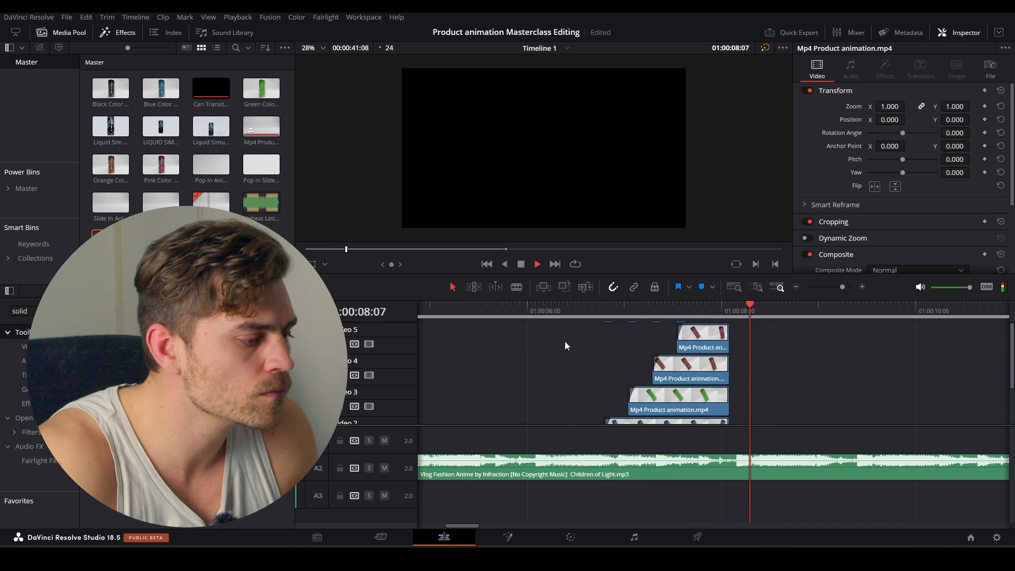
pyautogui.press('space')
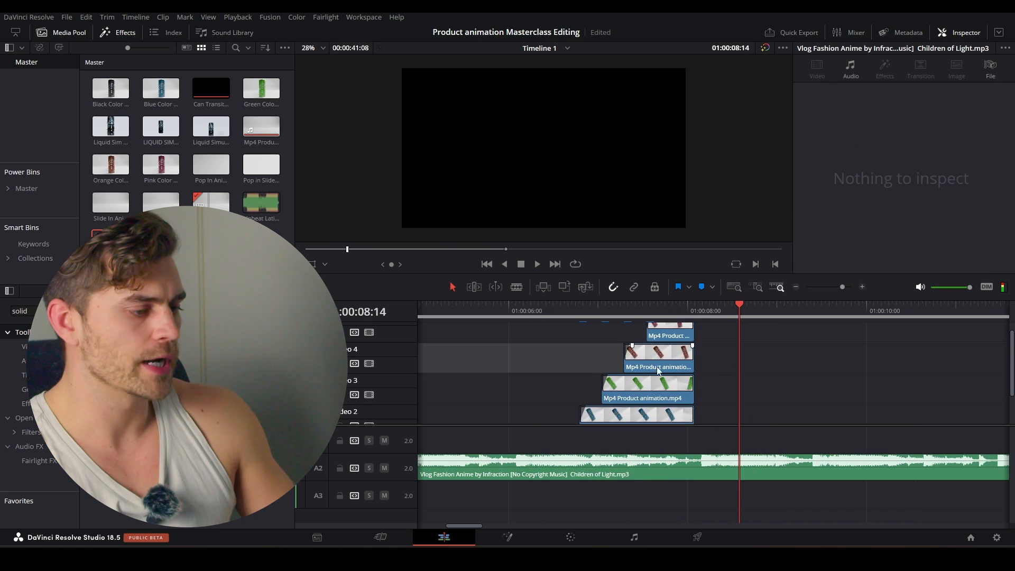
# - Move the multi-can lineup clip onto Video 1, directly after the black can clip
pyautogui.hscroll(3, 610, 381)
pyautogui.scroll(-5, 639, 382)
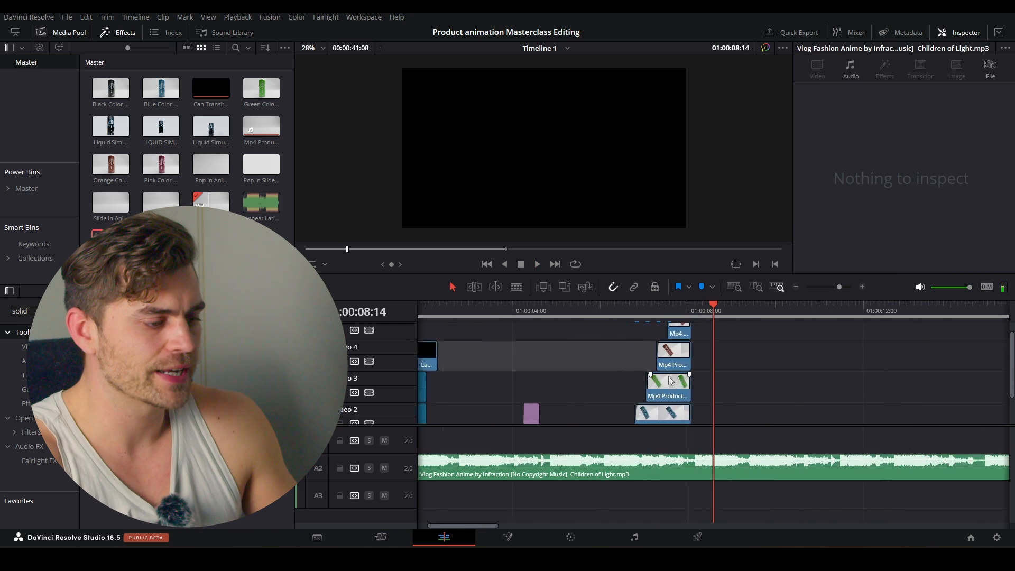
pyautogui.moveTo(763, 360); pyautogui.dragTo(603, 402)
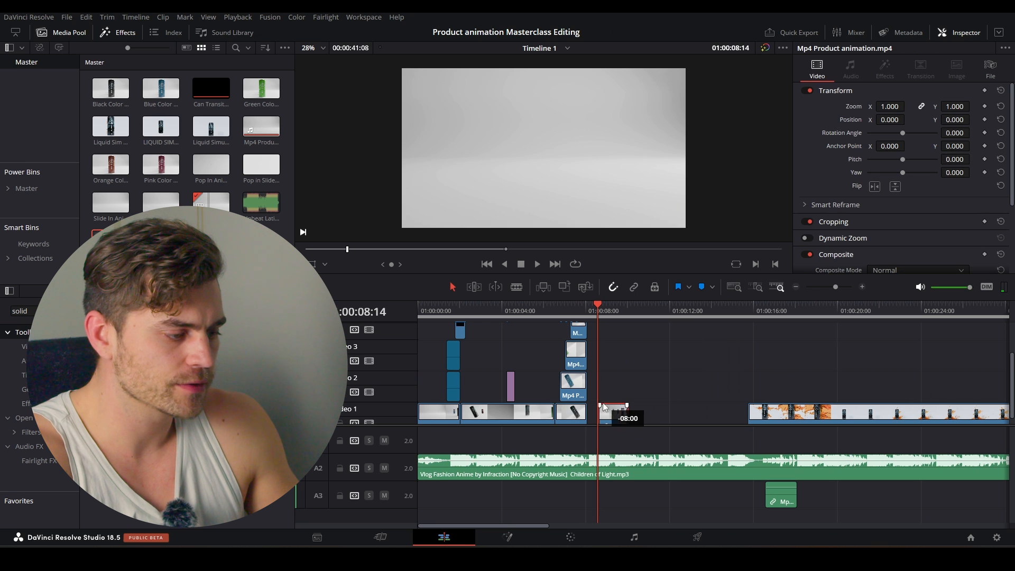
pyautogui.scroll(4, 633, 396)
pyautogui.scroll(3, 634, 397)
# - Play the cut from the color changes into the lineup clip, and return the playhead to 01:00:06:13
pyautogui.click(617, 306)
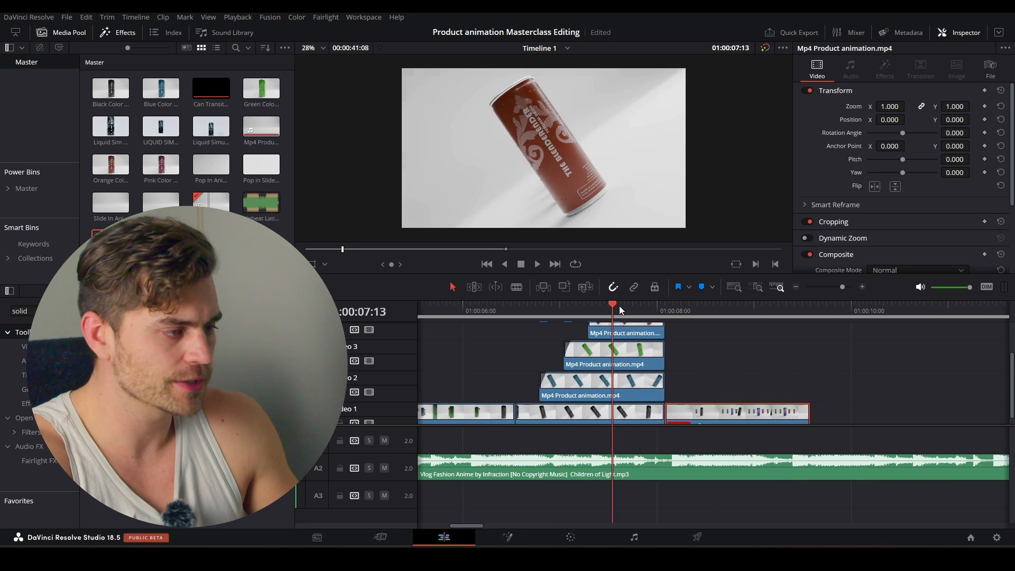
pyautogui.press('space')
pyautogui.press('space')
pyautogui.click(515, 312)
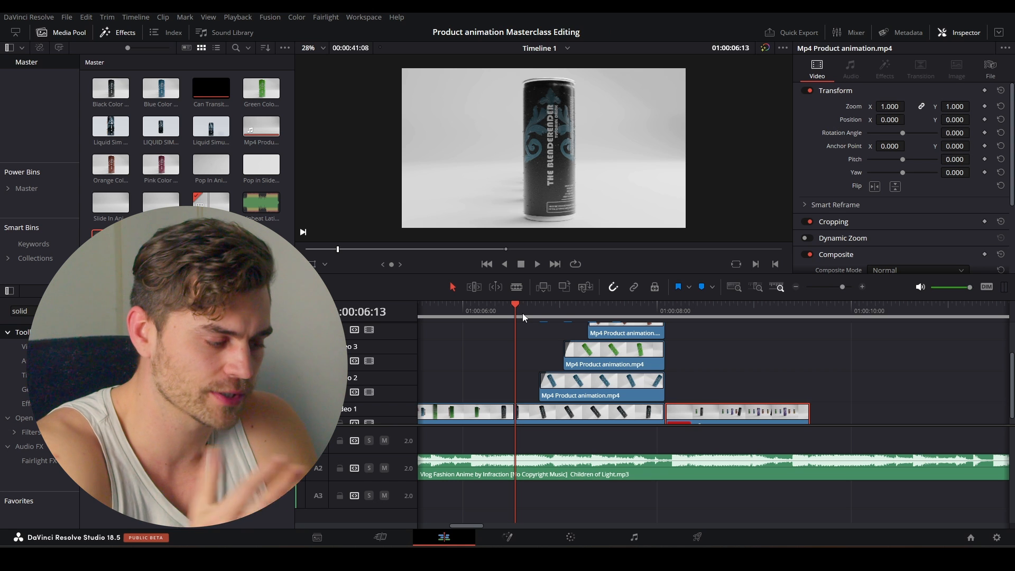
# - Play the edit from the beginning of the timeline through the first can transition
pyautogui.scroll(-2, 522, 372)
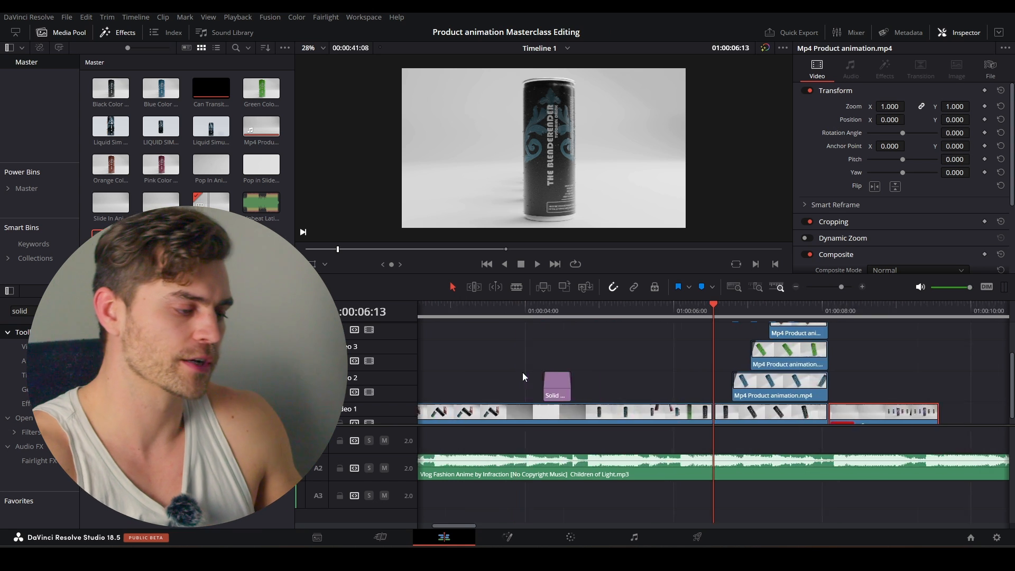
pyautogui.scroll(-3, 522, 372)
pyautogui.click(420, 312)
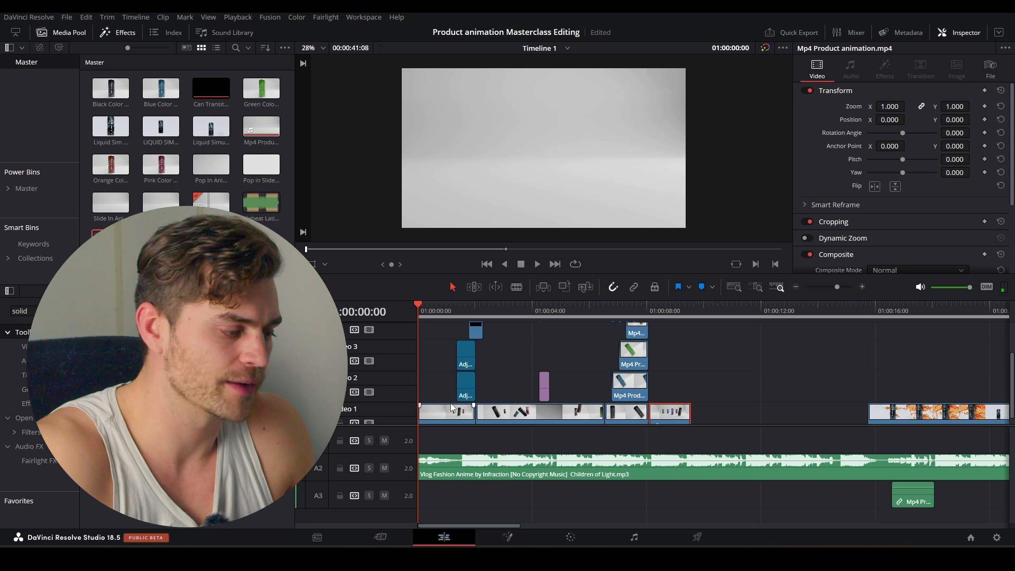
pyautogui.press('space')
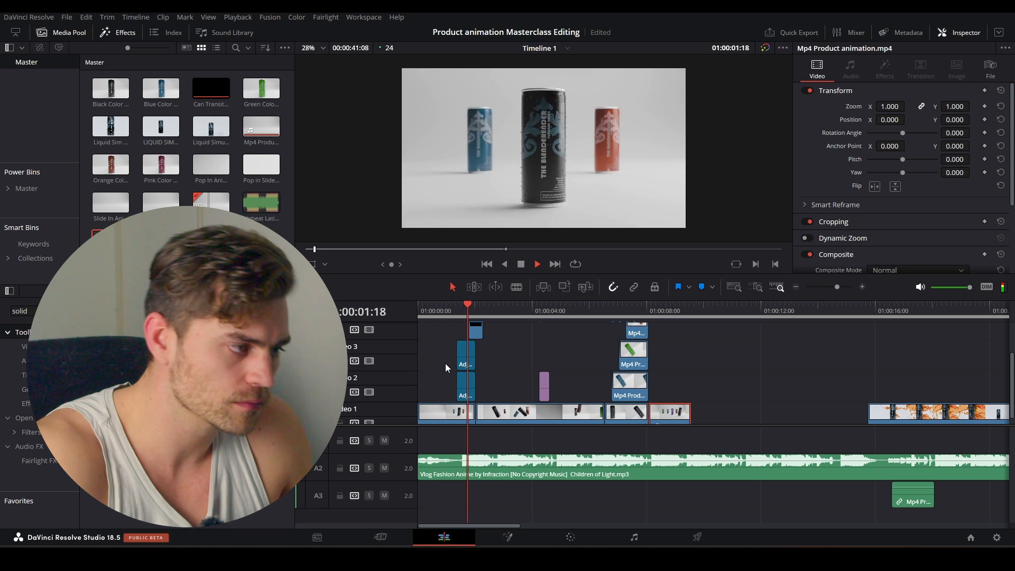
pyautogui.press('space')
# - Examine the first can transition at 01:00:02:01, including its adjustment clips and the Can Transition clip above the cut
pyautogui.scroll(4, 574, 484)
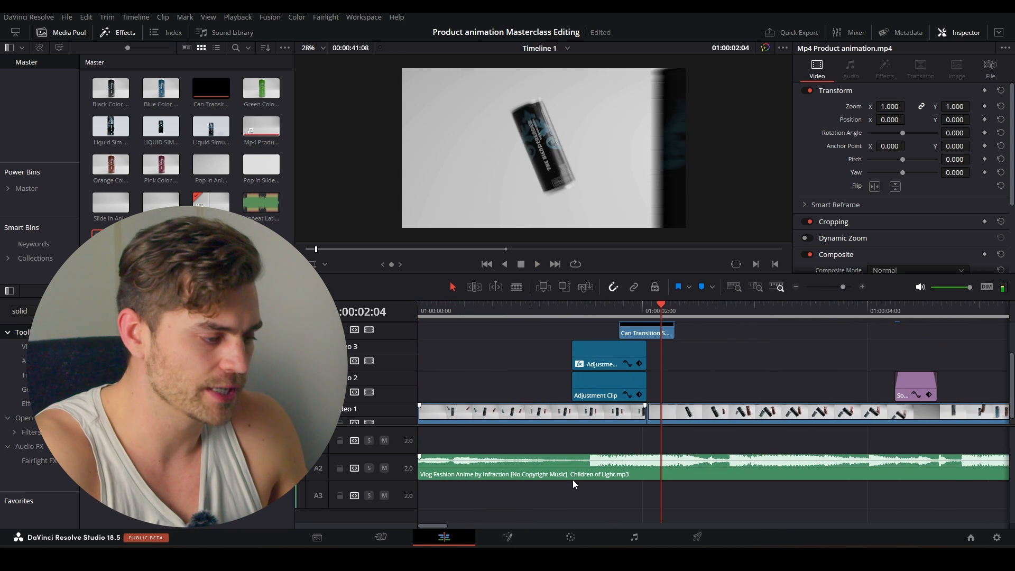
pyautogui.press('Left')
pyautogui.press('Left')
pyautogui.press('Left')
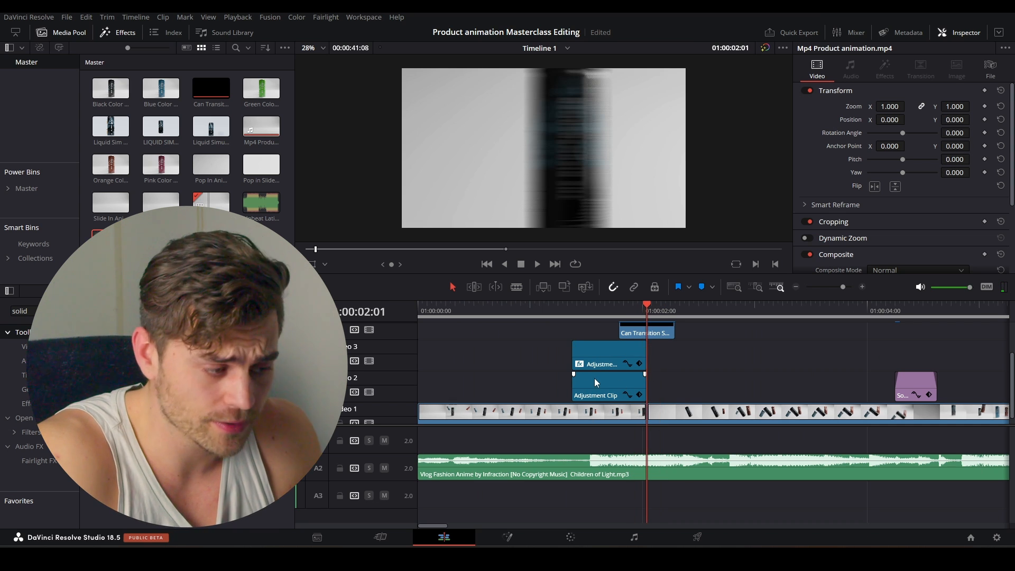
pyautogui.scroll(2, 711, 422)
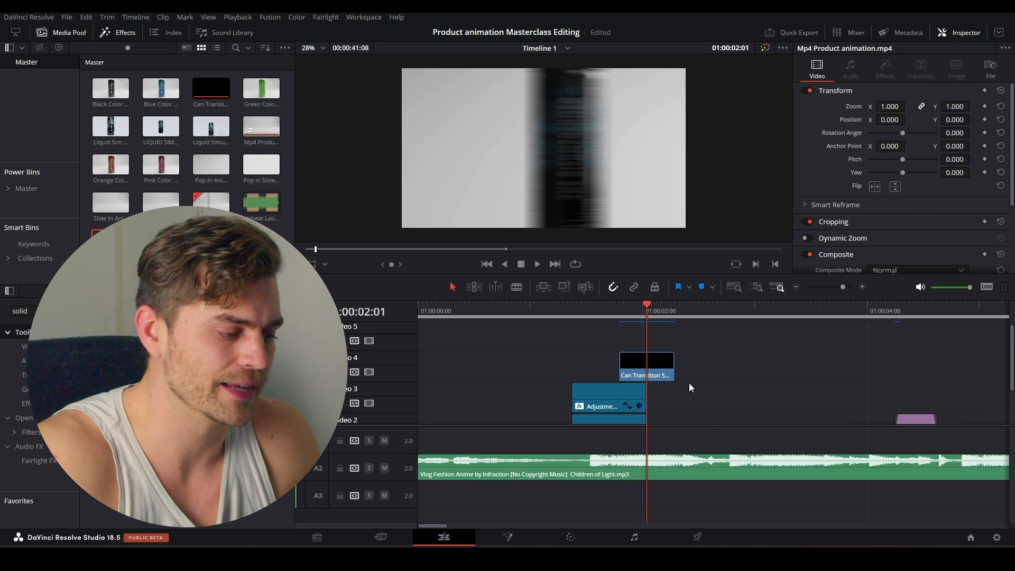
pyautogui.scroll(-2, 690, 388)
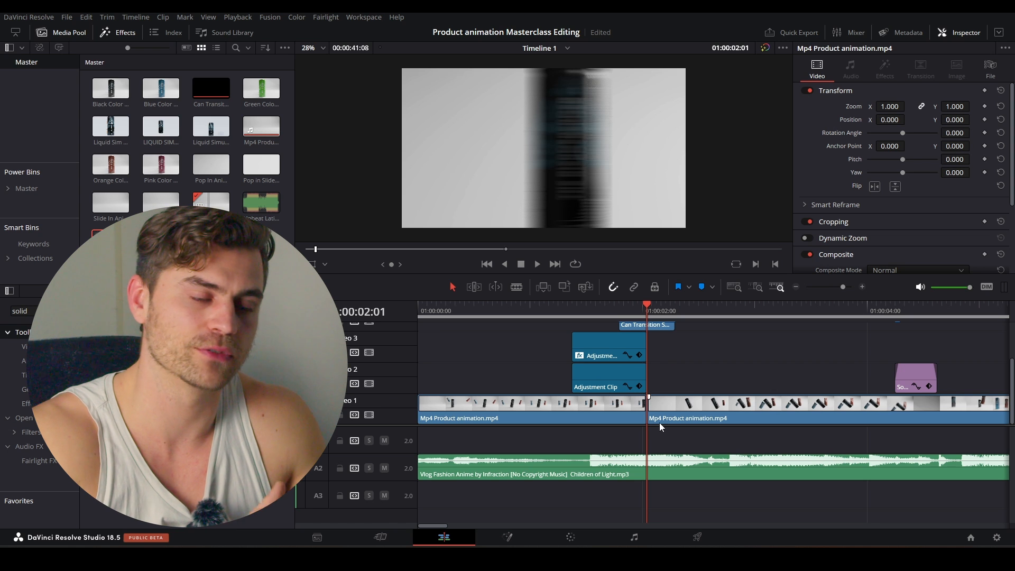
pyautogui.scroll(-5, 696, 383)
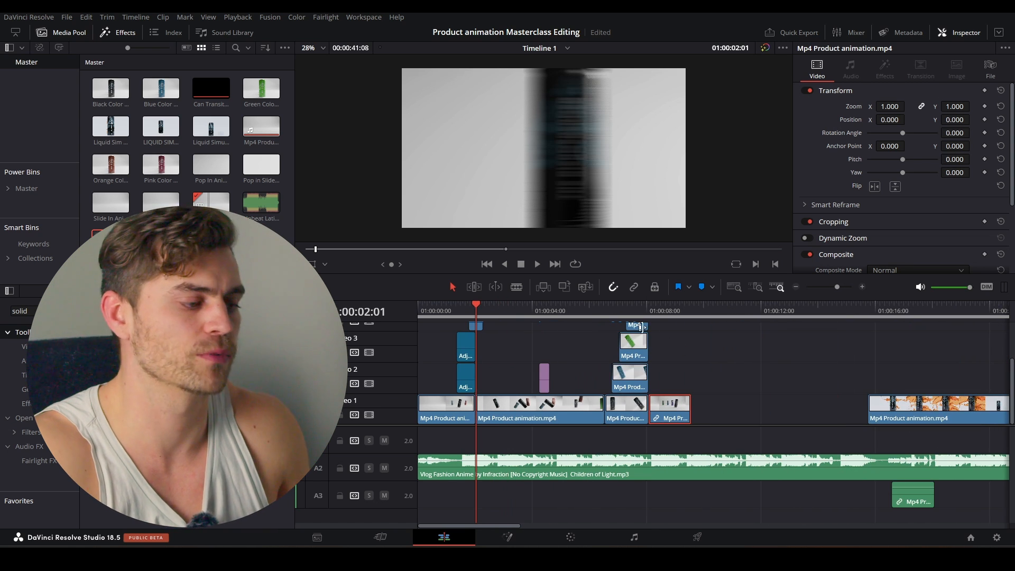
# - Play from 01:00:06:13 through the color changes and the lineup clip, and return the playhead to that start
pyautogui.click(603, 313)
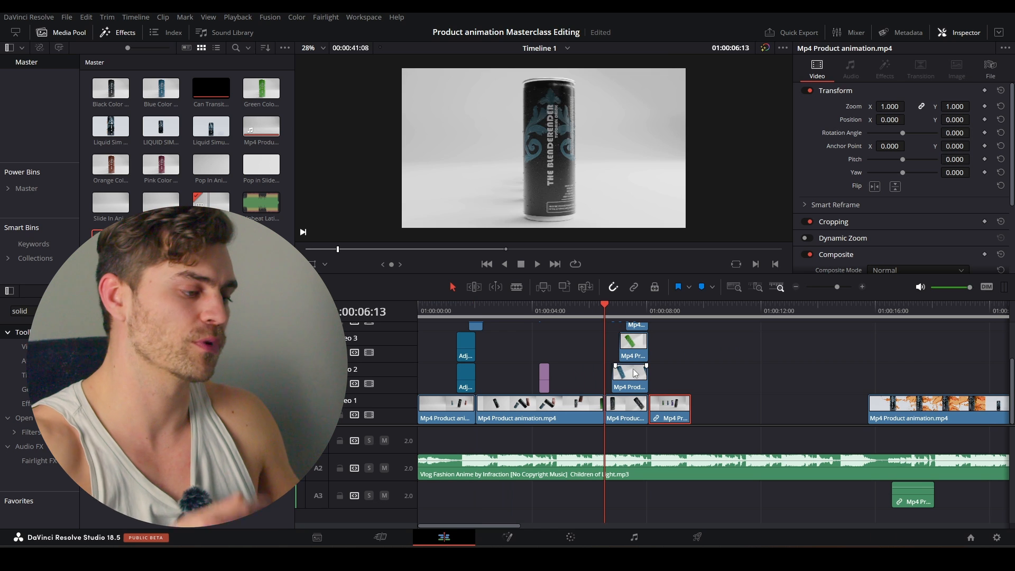
pyautogui.press('space')
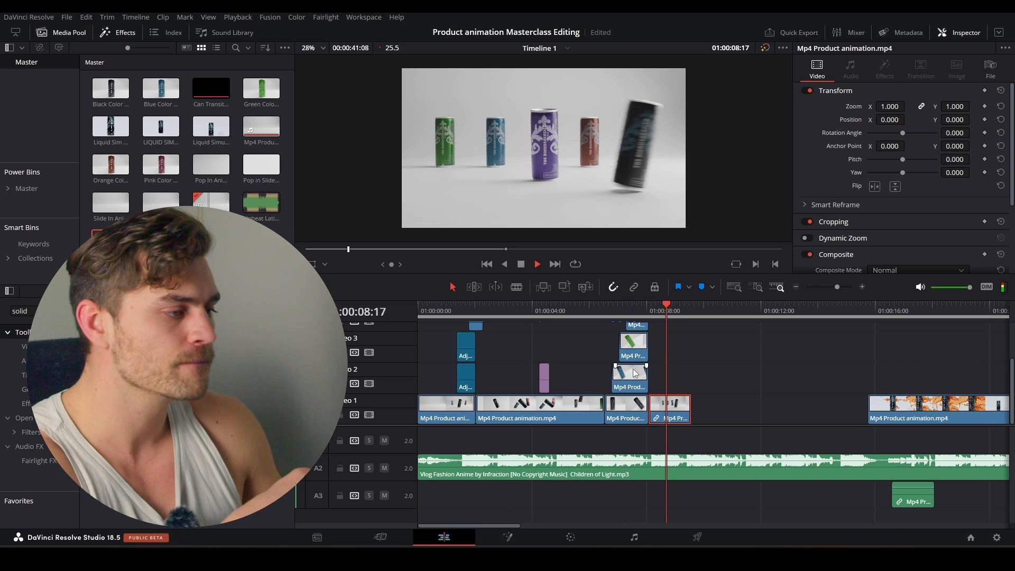
pyautogui.press('space')
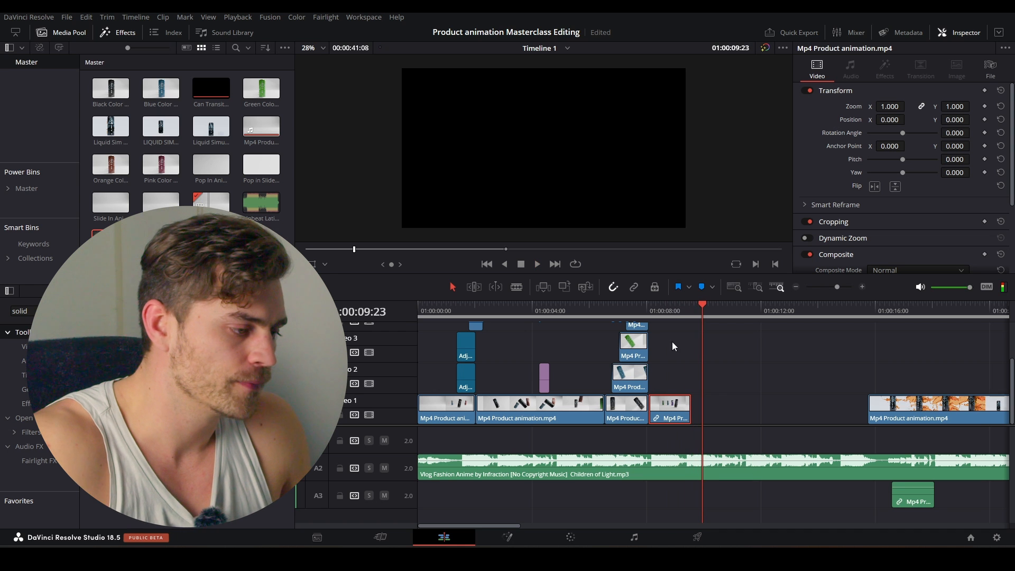
pyautogui.click(603, 311)
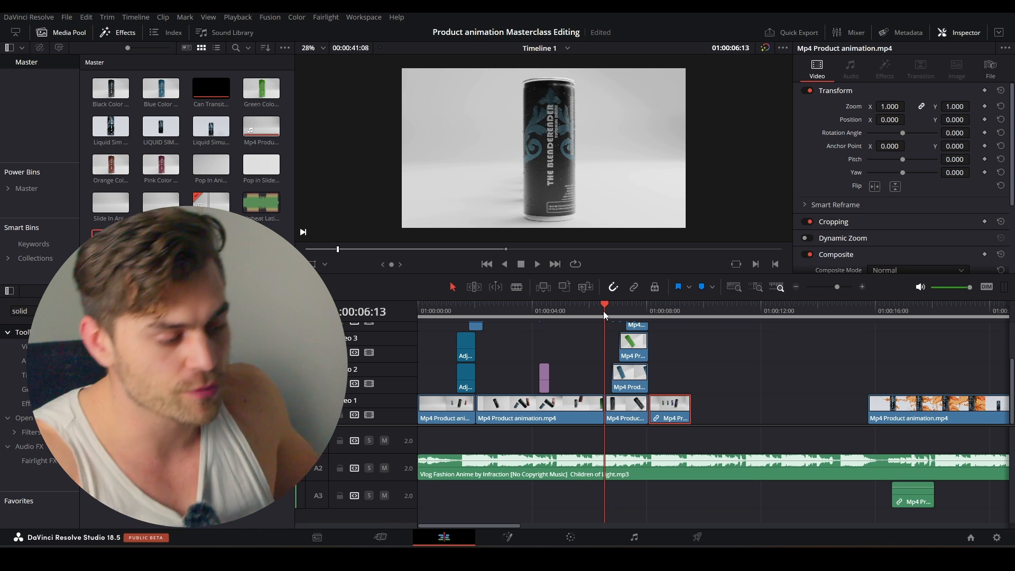
# - Replay the color changes and lineup clip, and place the playhead at the lineup clip's end, 01:00:09:14
pyautogui.press('space')
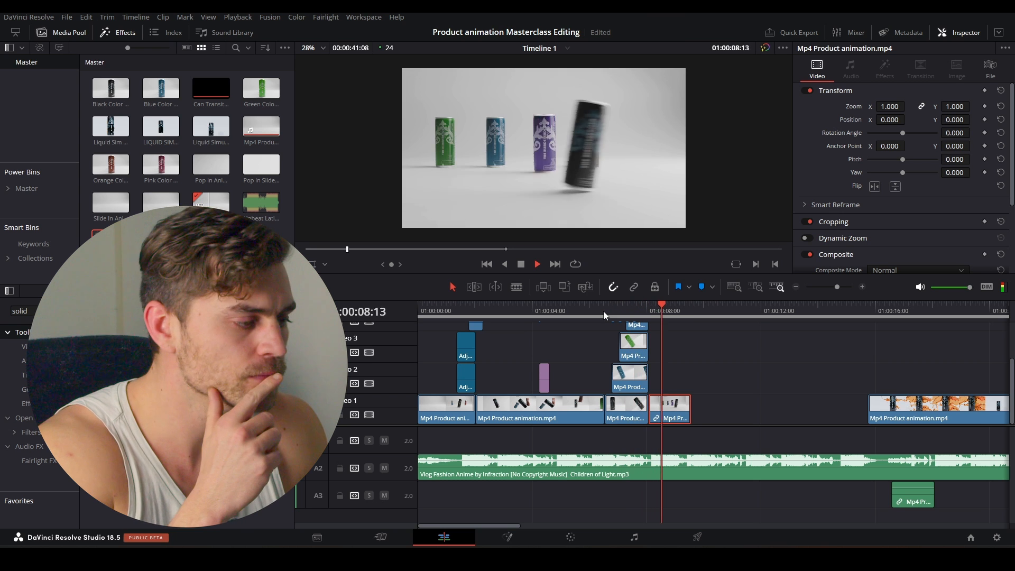
pyautogui.press('space')
pyautogui.press('Up')
pyautogui.hscroll(3, 641, 360)
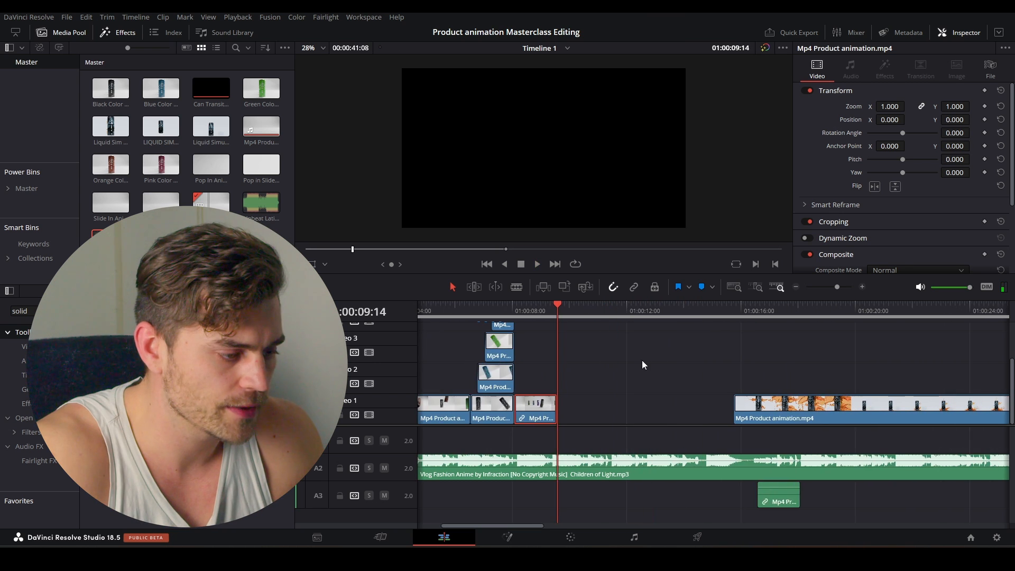
# - Split the long Mp4 Product animation clip on Video 1 at 01:00:30:08, before the orange splash around the centred can
pyautogui.hscroll(5, 641, 360)
pyautogui.moveTo(658, 307); pyautogui.dragTo(724, 309)
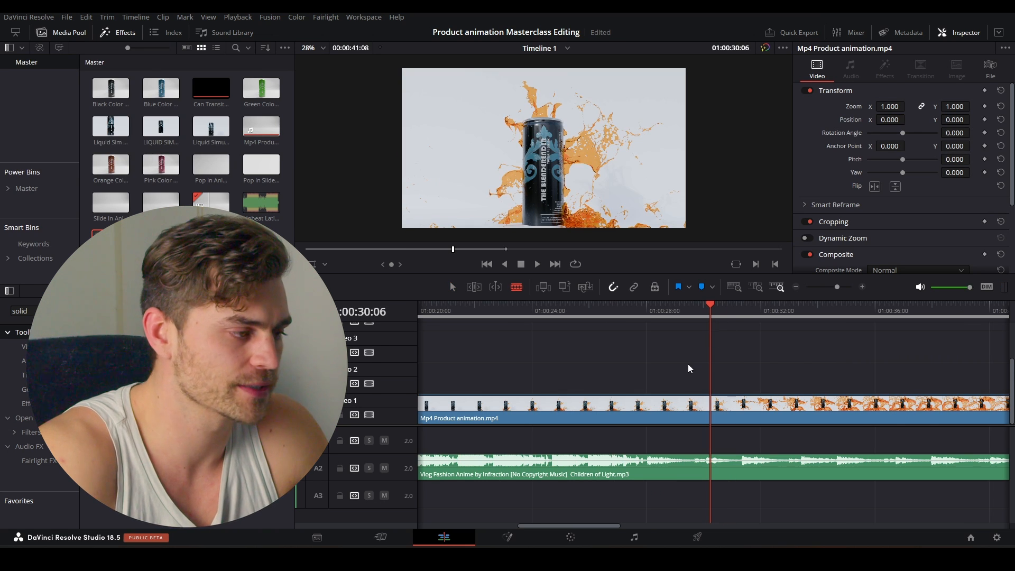
pyautogui.press('Right')
pyautogui.press('Right')
pyautogui.click(717, 405)
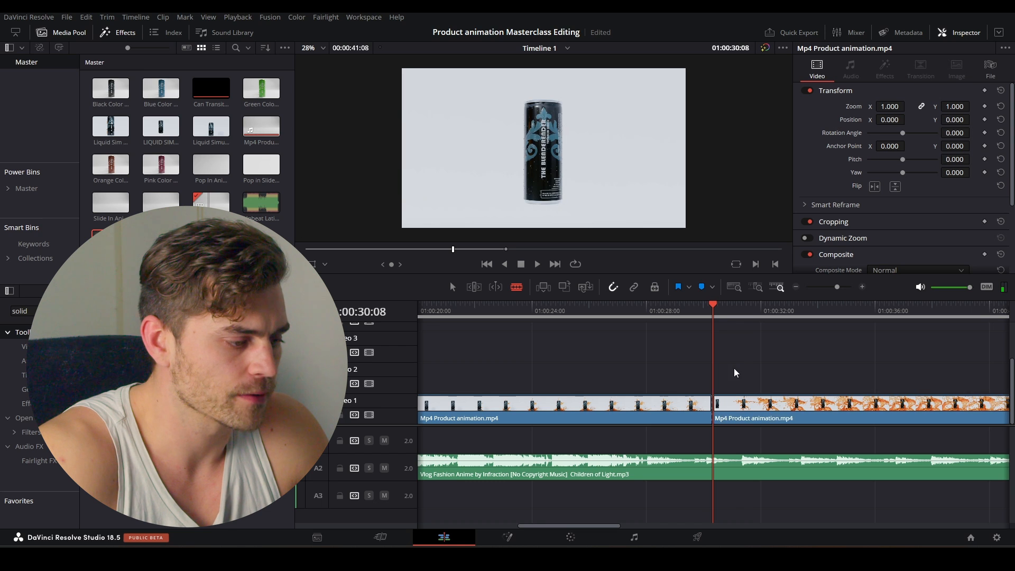
# - Move the three remaining unused Mp4 Product animation clips together further along Video 1, starting at about 01:00:37
pyautogui.hscroll(5, 498, 346)
pyautogui.click(593, 310)
pyautogui.moveTo(595, 315); pyautogui.dragTo(650, 321)
pyautogui.scroll(-6, 793, 344)
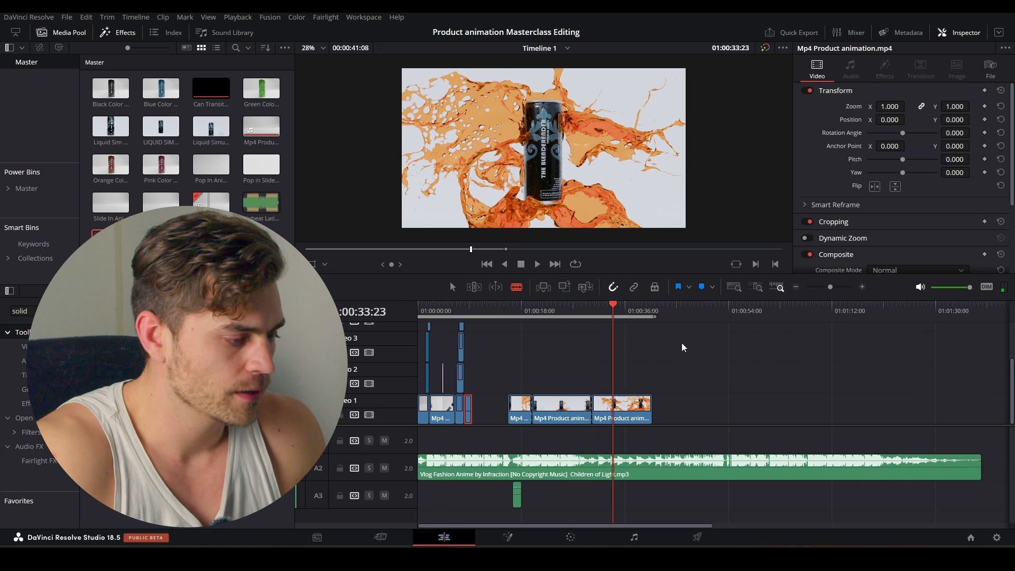
pyautogui.moveTo(661, 363); pyautogui.dragTo(530, 404)
pyautogui.press('a')
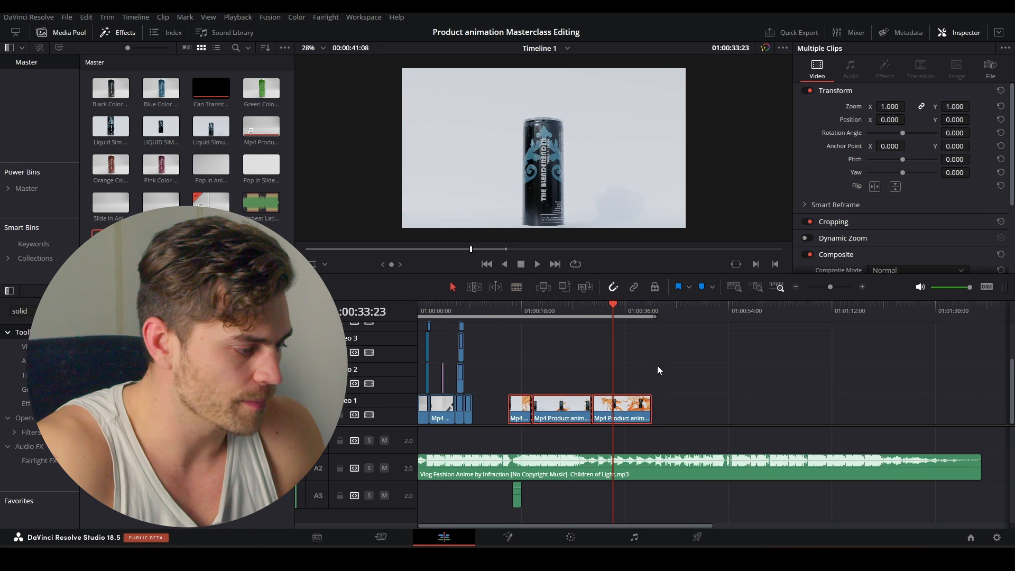
pyautogui.moveTo(657, 364); pyautogui.dragTo(649, 406)
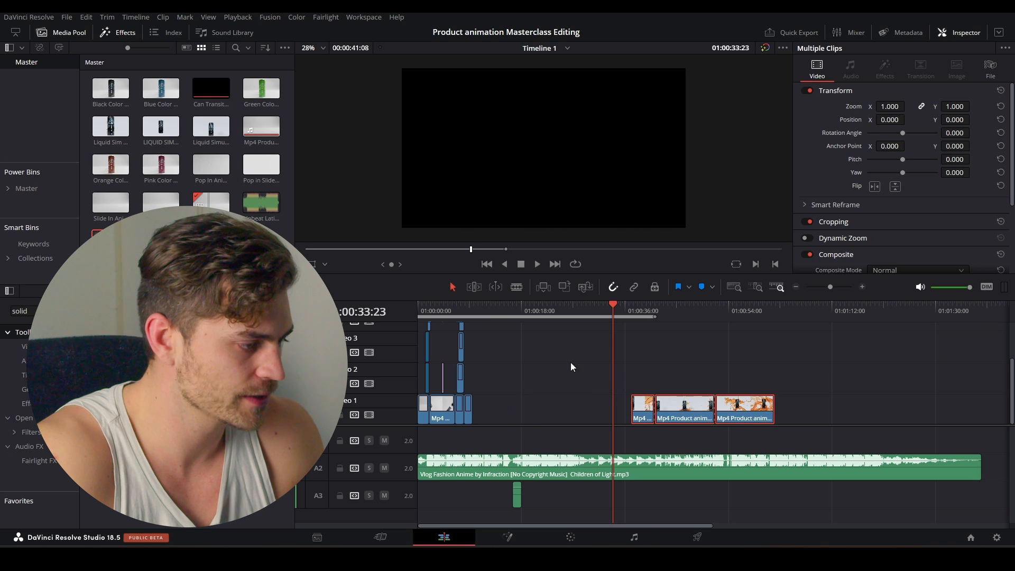
# - Listen to the music after the lineup clip and set the playhead to 01:00:14:14
pyautogui.click(494, 308)
pyautogui.press('space')
pyautogui.hotkey('ctrl', '=')
pyautogui.hotkey('ctrl', '=')
pyautogui.hotkey('ctrl', '=')
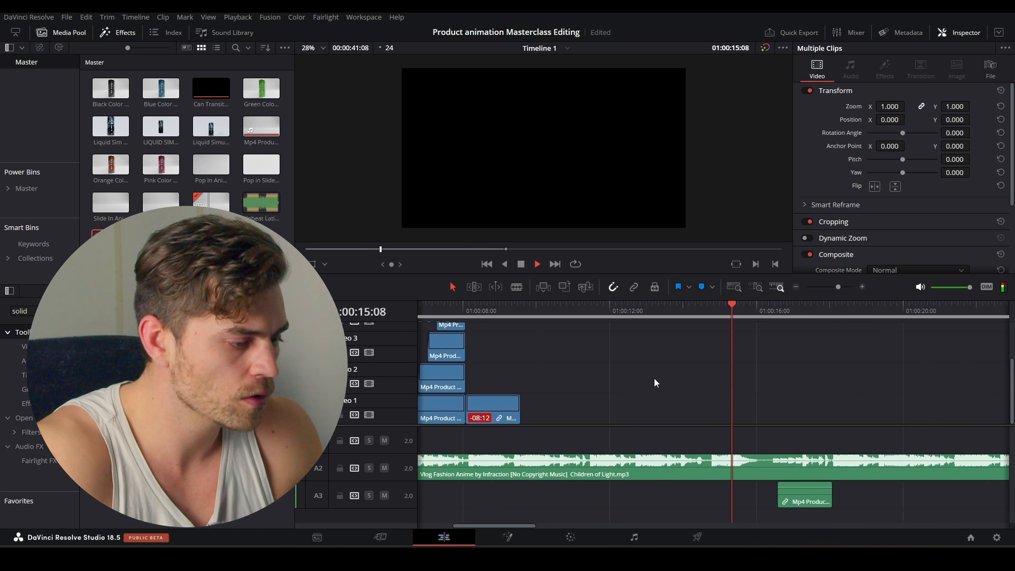
pyautogui.press('space')
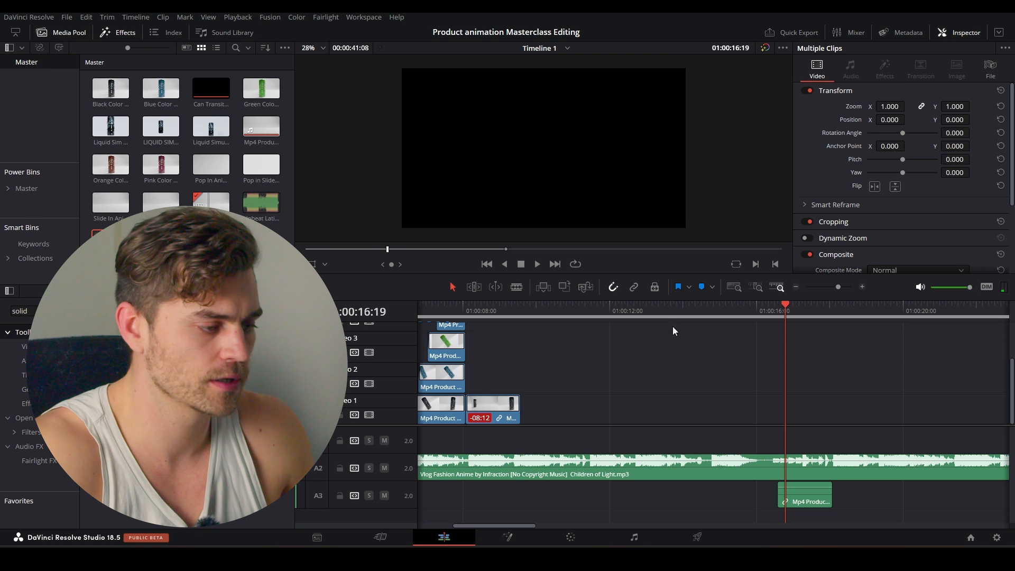
pyautogui.click(653, 309)
pyautogui.press('space')
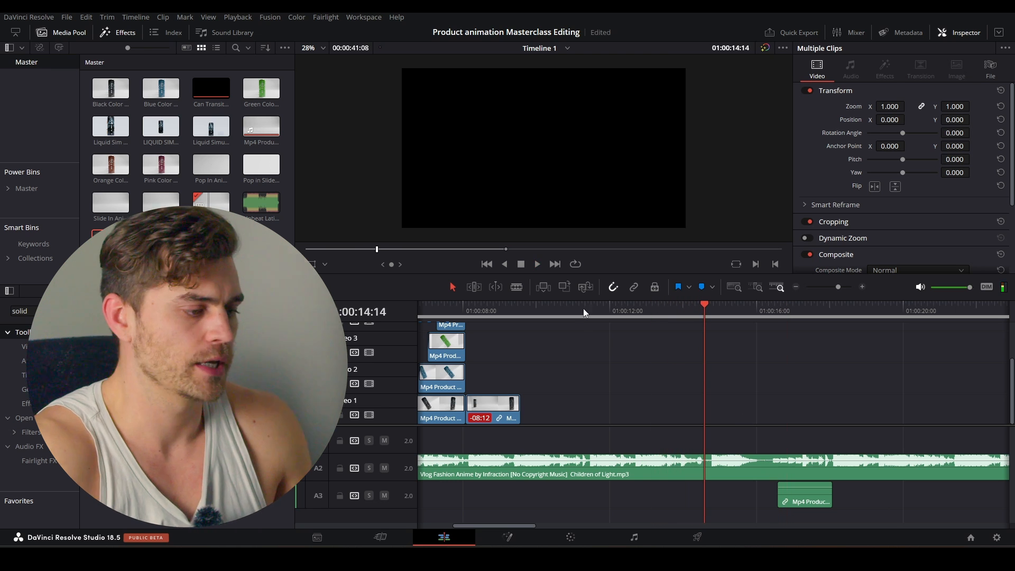
# - Place a copy of the Children of Light music on audio track A3, starting at 01:00:14:14
pyautogui.hotkey('ctrl', '-')
pyautogui.hotkey('ctrl', '-')
pyautogui.hotkey('ctrl', '-')
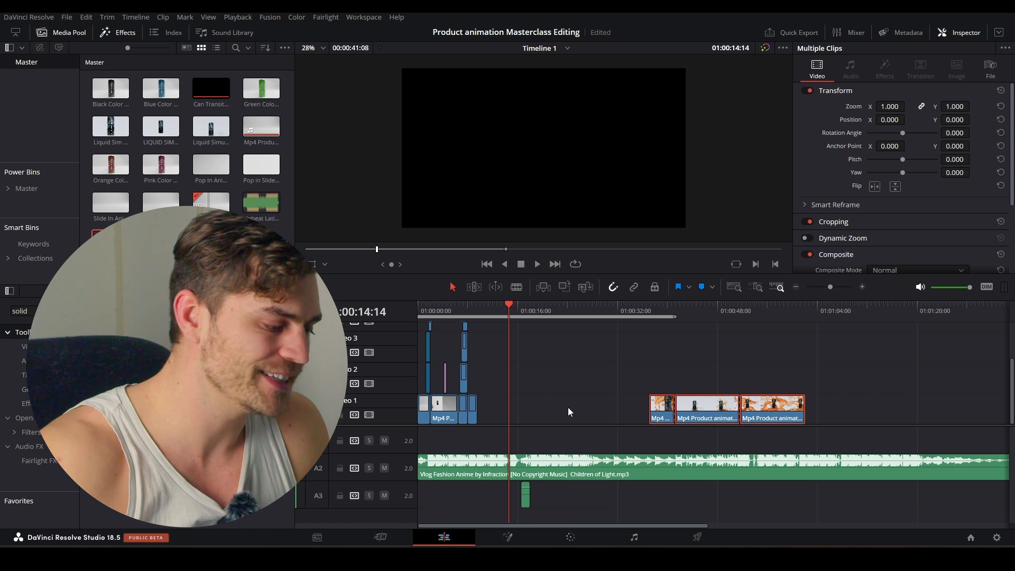
pyautogui.scroll(3, 540, 430)
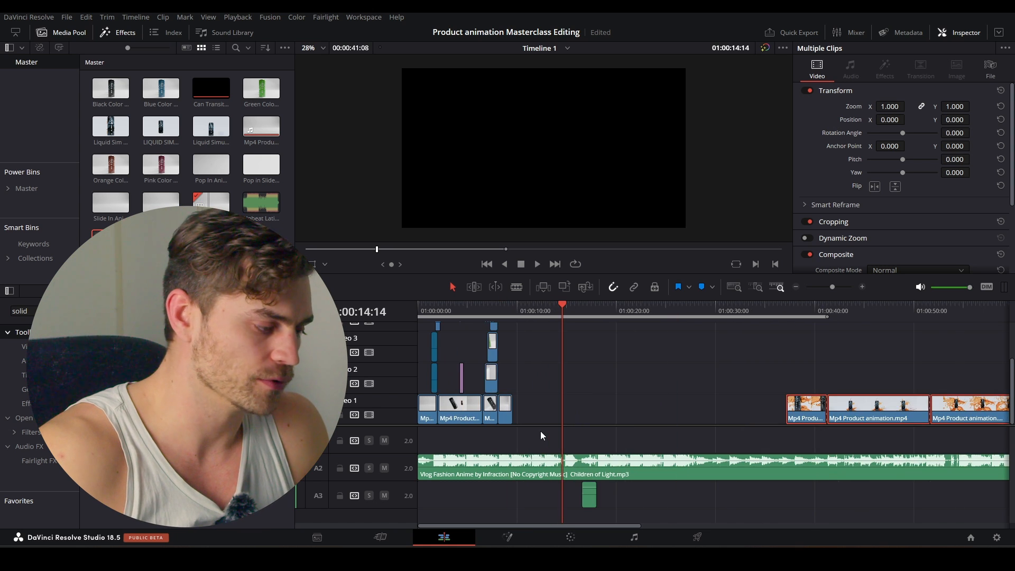
pyautogui.moveTo(515, 474); pyautogui.dragTo(533, 487)
pyautogui.moveTo(467, 497); pyautogui.dragTo(589, 497)
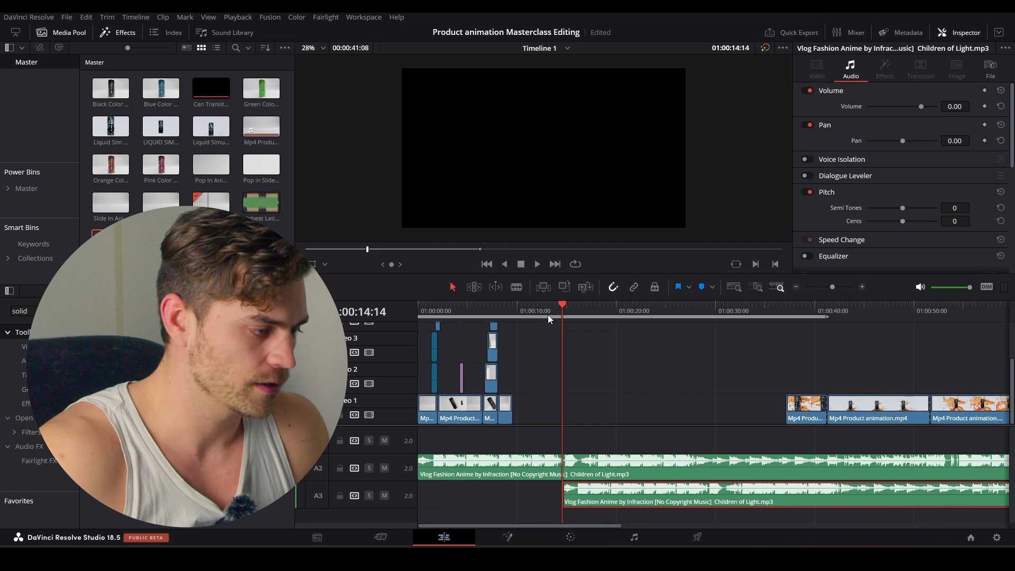
# - Split the A2 music where the A3 copy starts, delete the remainder after the cut, and play across the join
pyautogui.click(548, 312)
pyautogui.press('b')
pyautogui.click(569, 465)
pyautogui.press('a')
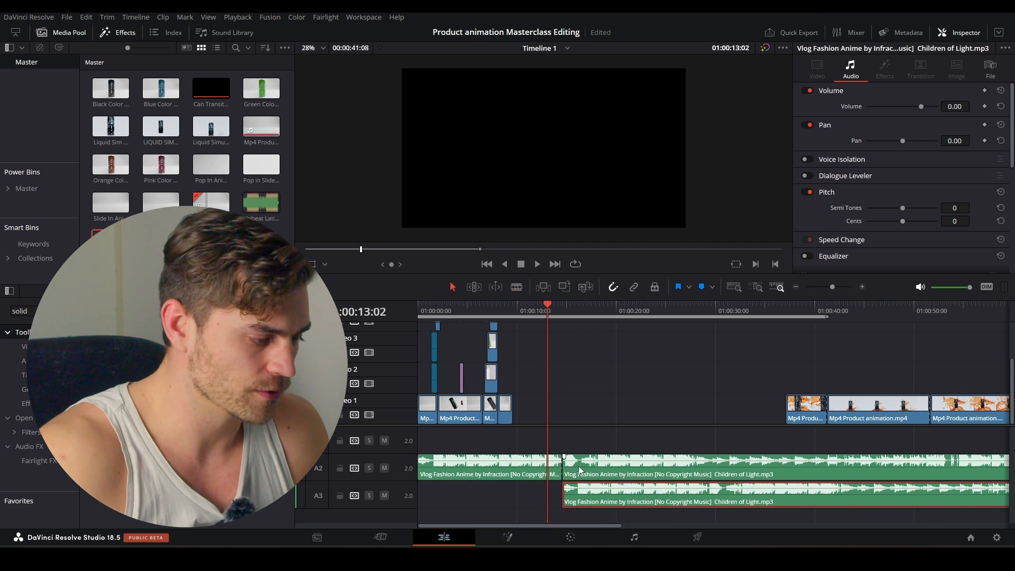
pyautogui.click(579, 467)
pyautogui.press('Delete')
pyautogui.press('space')
pyautogui.scroll(6, 599, 440)
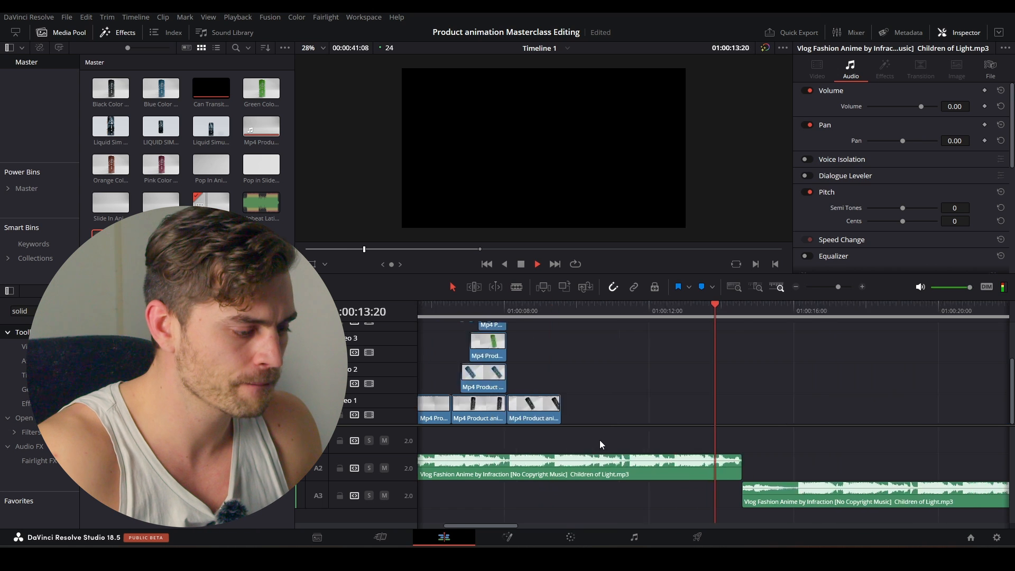
pyautogui.press('space')
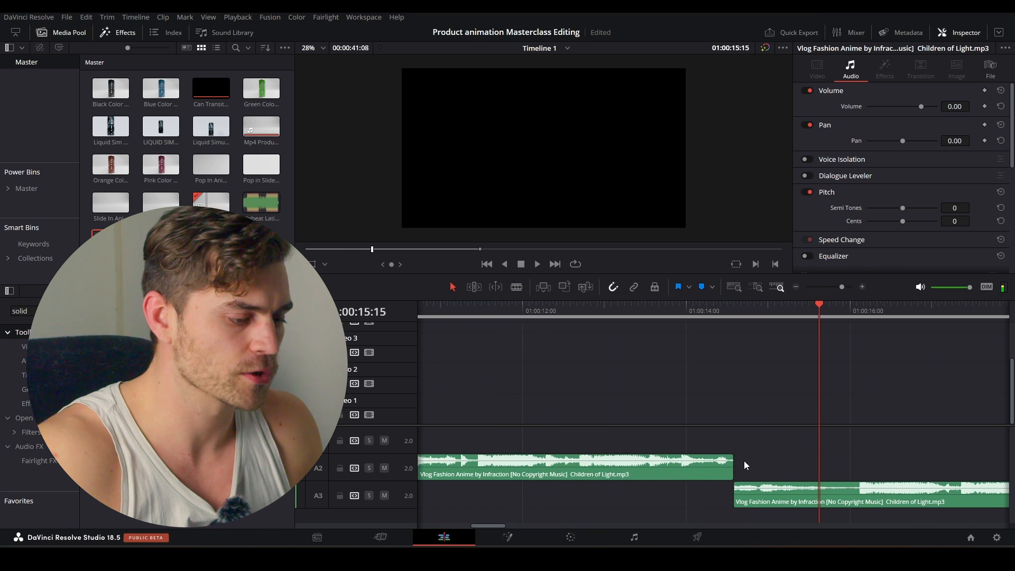
# - Trim the end of the A2 music back to 01:00:13:04 and shift the A3 music earlier to start at that point
pyautogui.click(642, 315)
pyautogui.press('space')
pyautogui.click(591, 313)
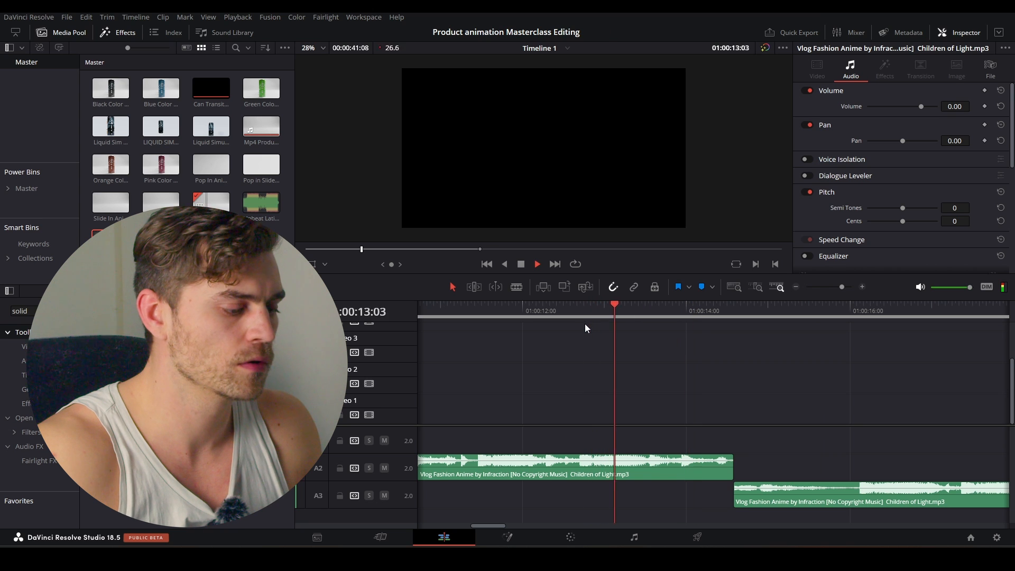
pyautogui.press('space')
pyautogui.click(647, 313)
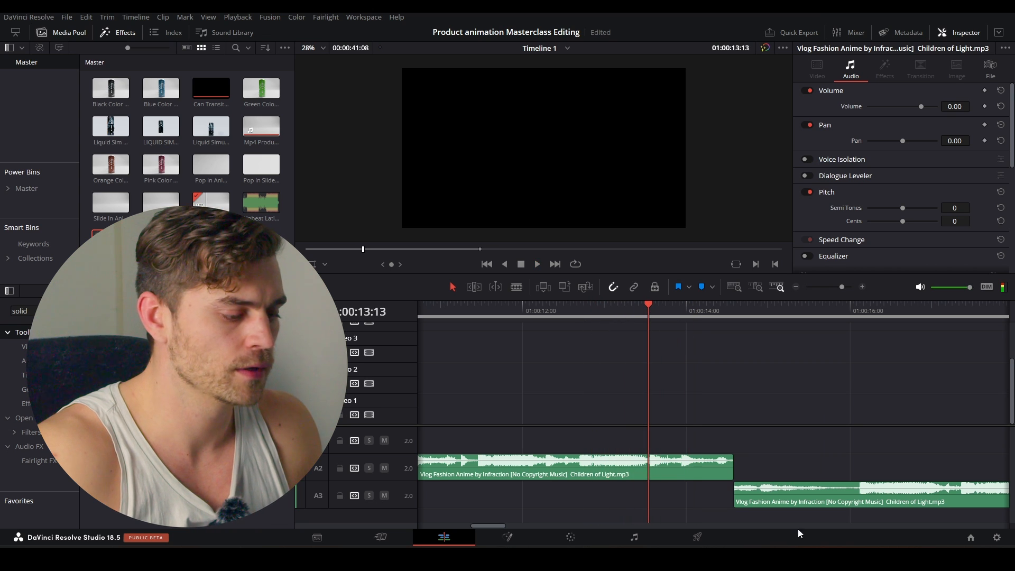
pyautogui.moveTo(778, 502); pyautogui.dragTo(624, 455)
pyautogui.hotkey('ctrl', 'z')
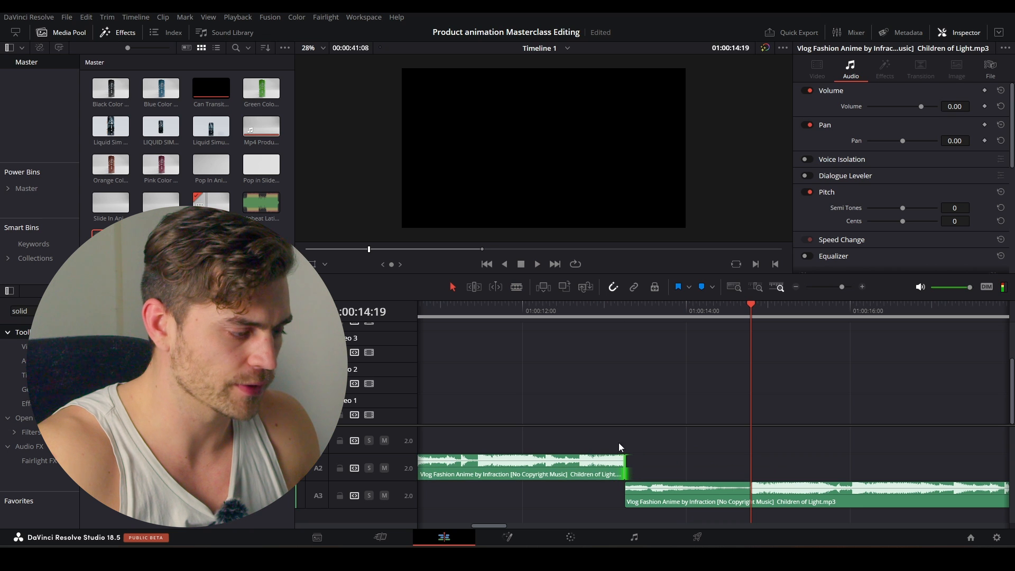
# - Add a short fade-out at the end of the A2 music clip and play across the music join
pyautogui.click(559, 309)
pyautogui.press('space')
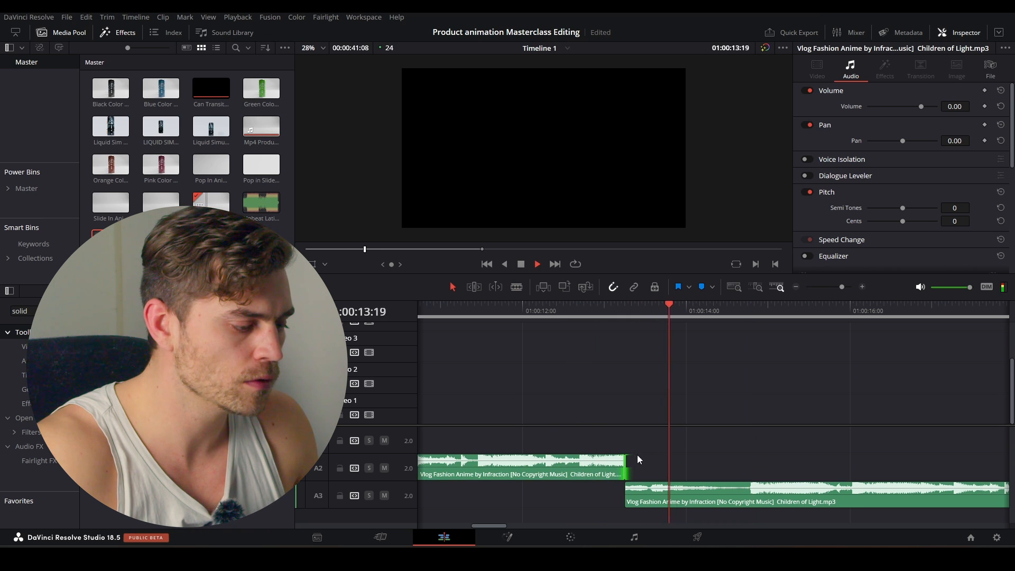
pyautogui.press('space')
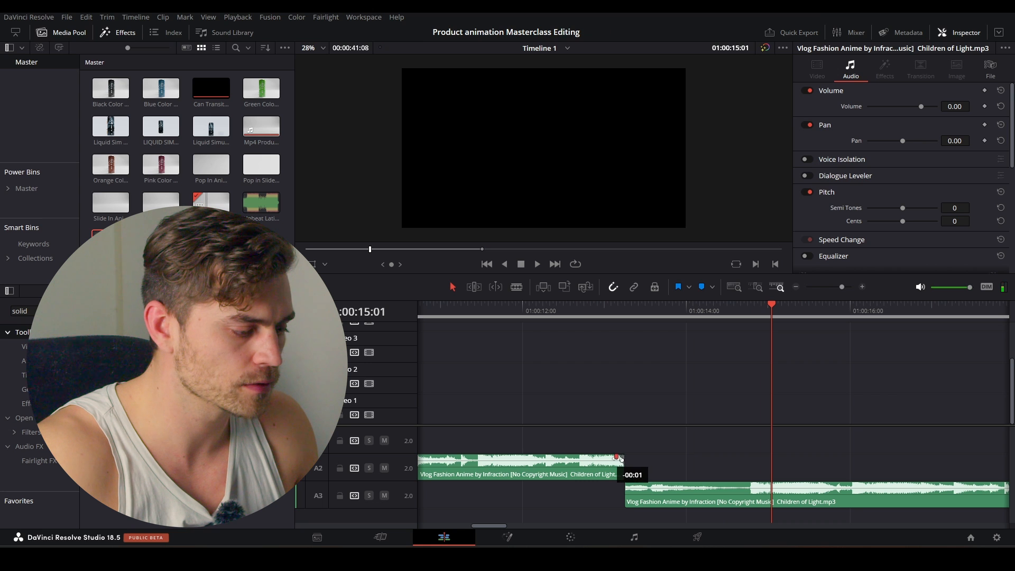
pyautogui.click(579, 309)
pyautogui.press('space')
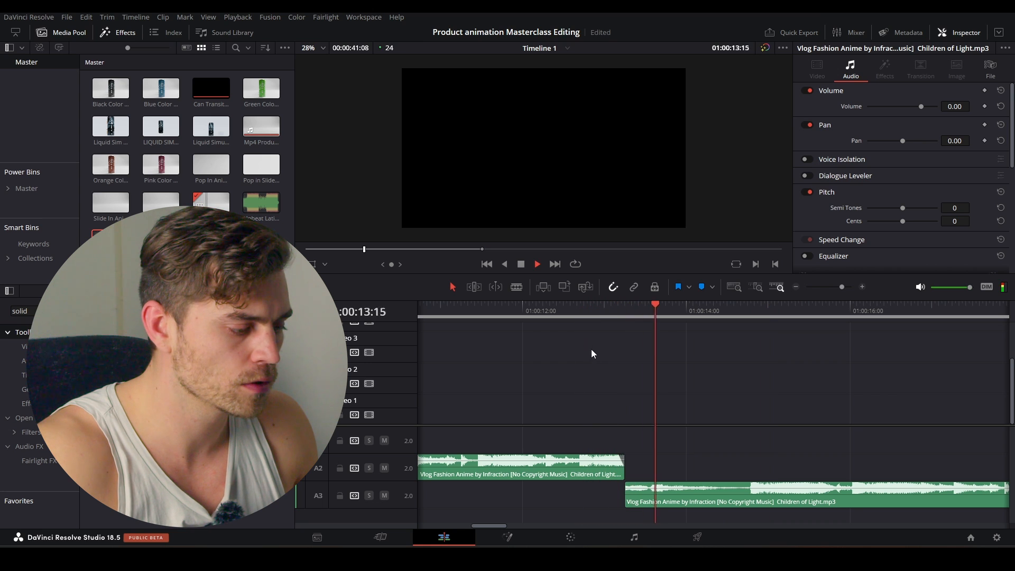
pyautogui.press('space')
# - Try extending the end of the A2 music so it overlaps the start of the A3 music, and play the join
pyautogui.scroll(4, 625, 453)
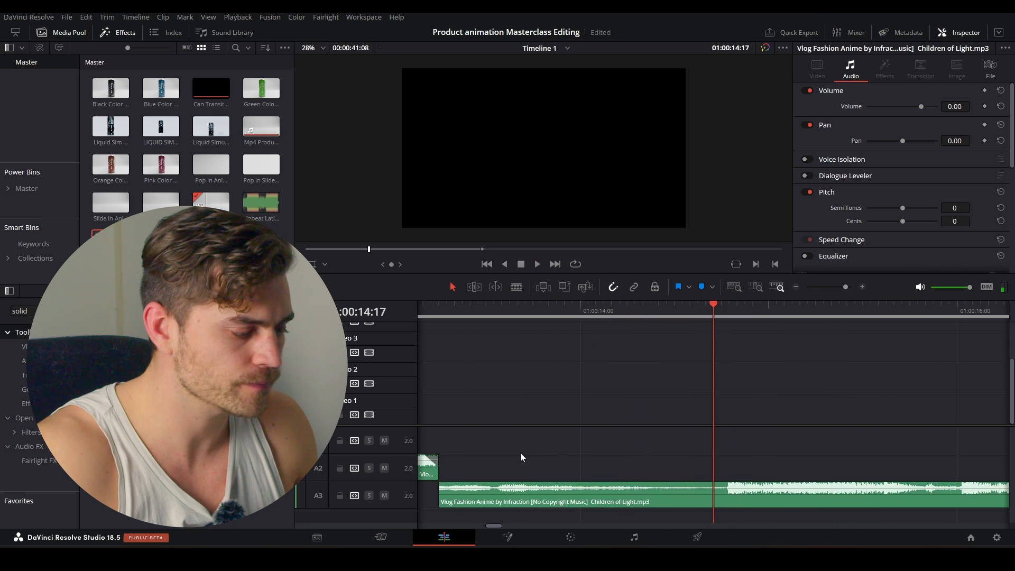
pyautogui.moveTo(470, 453); pyautogui.dragTo(690, 455)
pyautogui.scroll(1, 687, 456)
pyautogui.moveTo(521, 465); pyautogui.dragTo(878, 426)
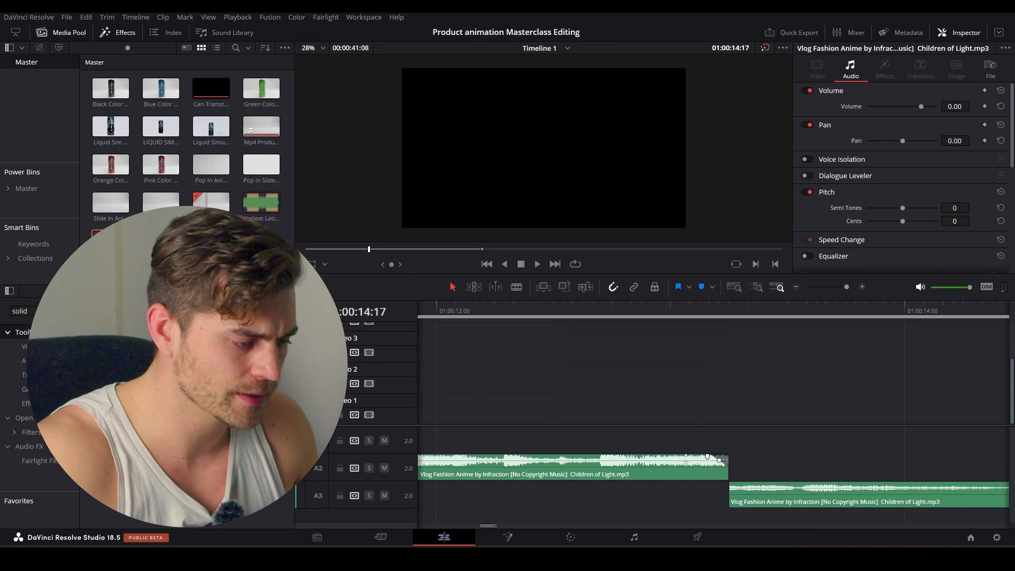
pyautogui.moveTo(722, 467); pyautogui.dragTo(756, 469)
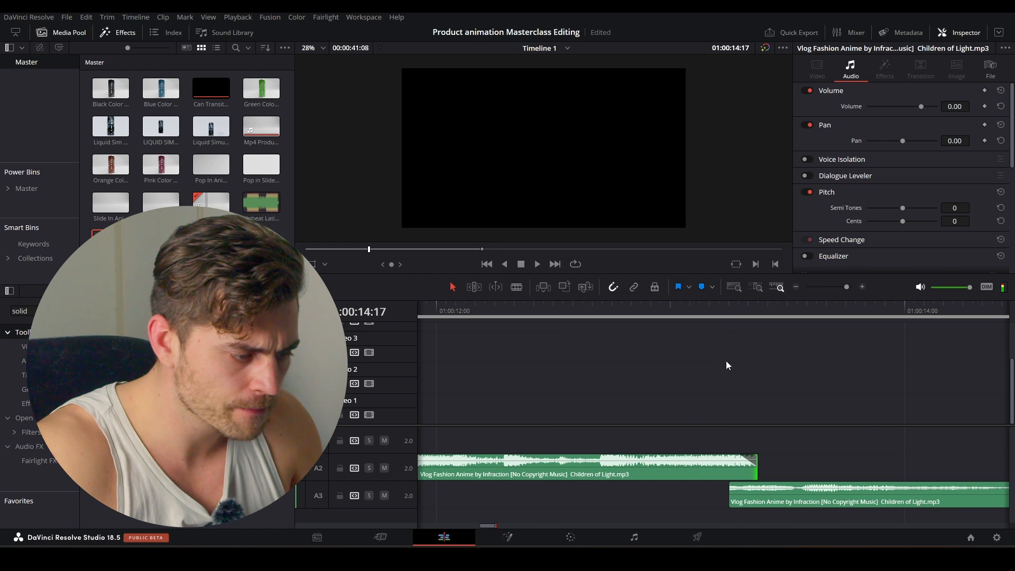
pyautogui.click(684, 318)
pyautogui.press('space')
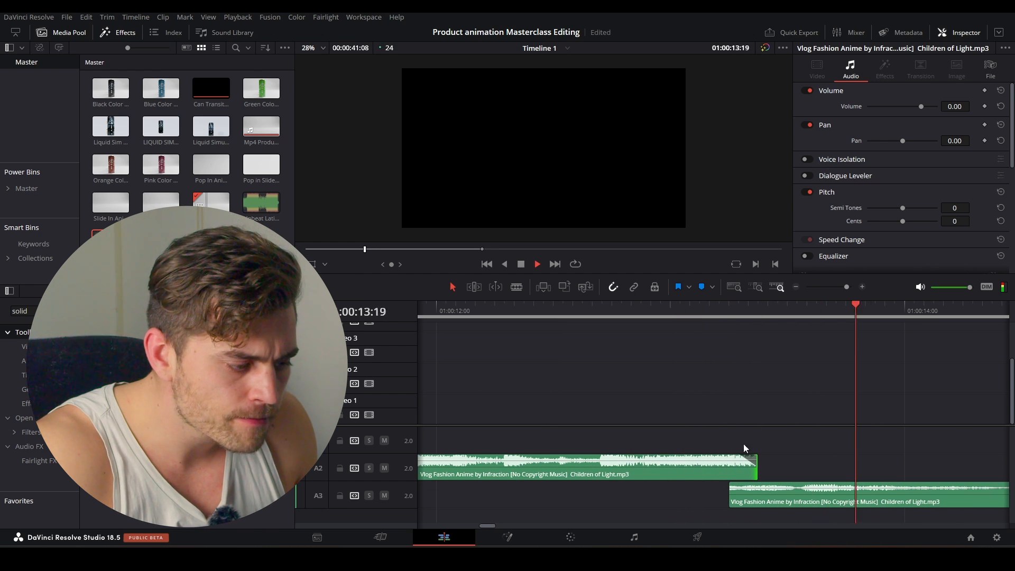
pyautogui.press('space')
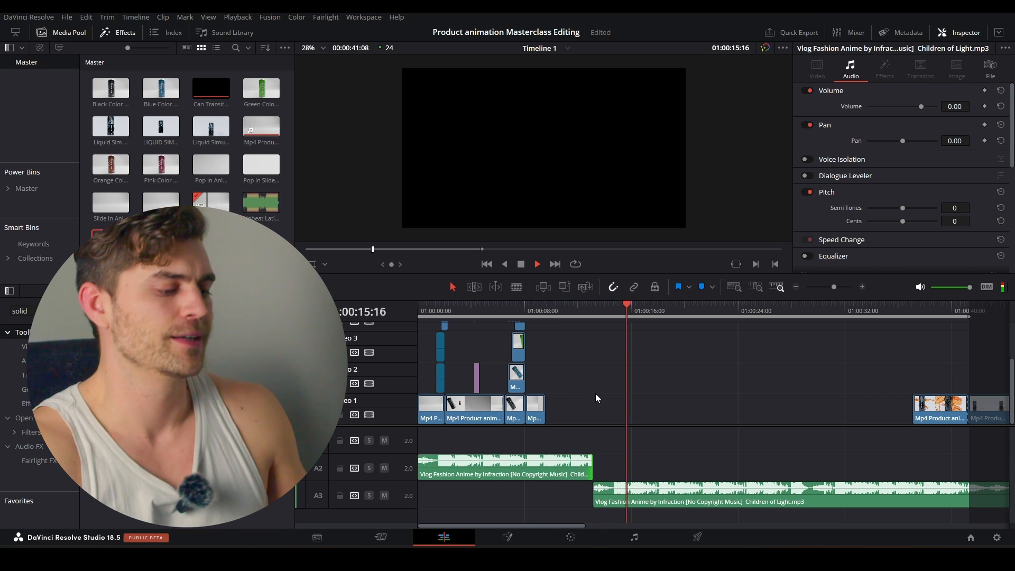
# - Stop playback and remove the fade-out from the end of the A2 music clip at 01:00:13:04
pyautogui.press('space')
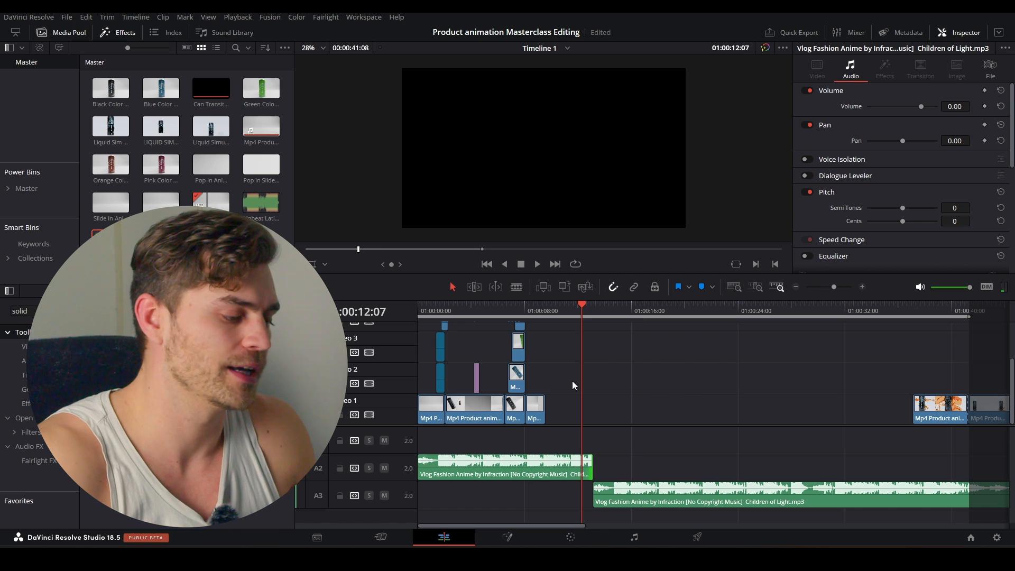
pyautogui.click(592, 312)
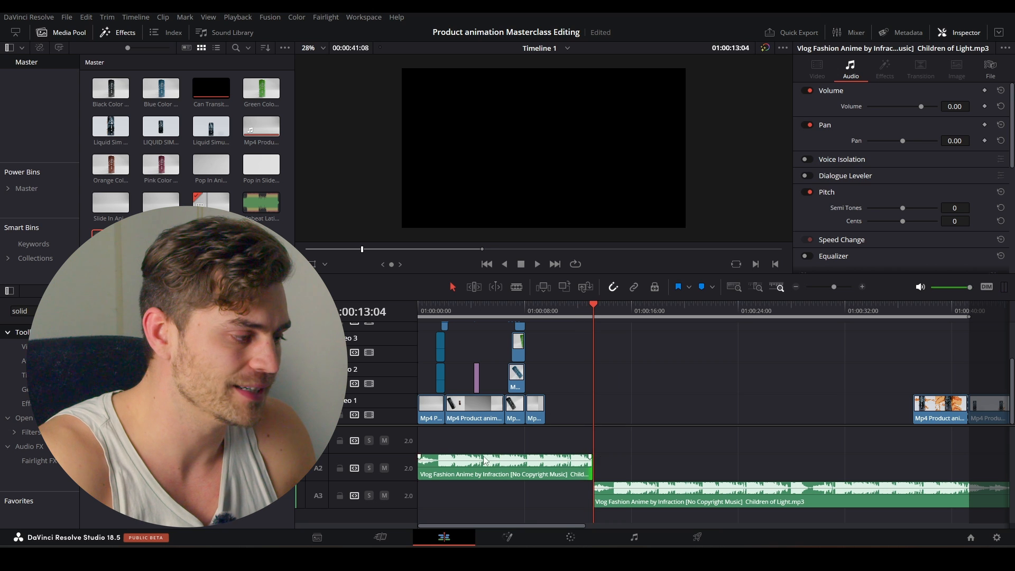
pyautogui.hotkey('ctrl', '=')
pyautogui.scroll(4, 617, 437)
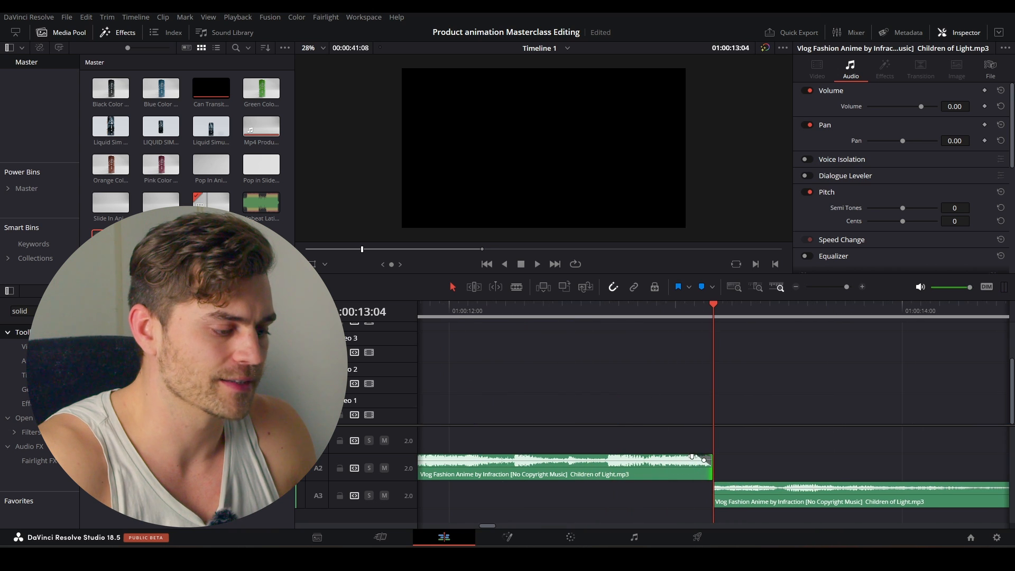
pyautogui.moveTo(697, 456); pyautogui.dragTo(733, 448)
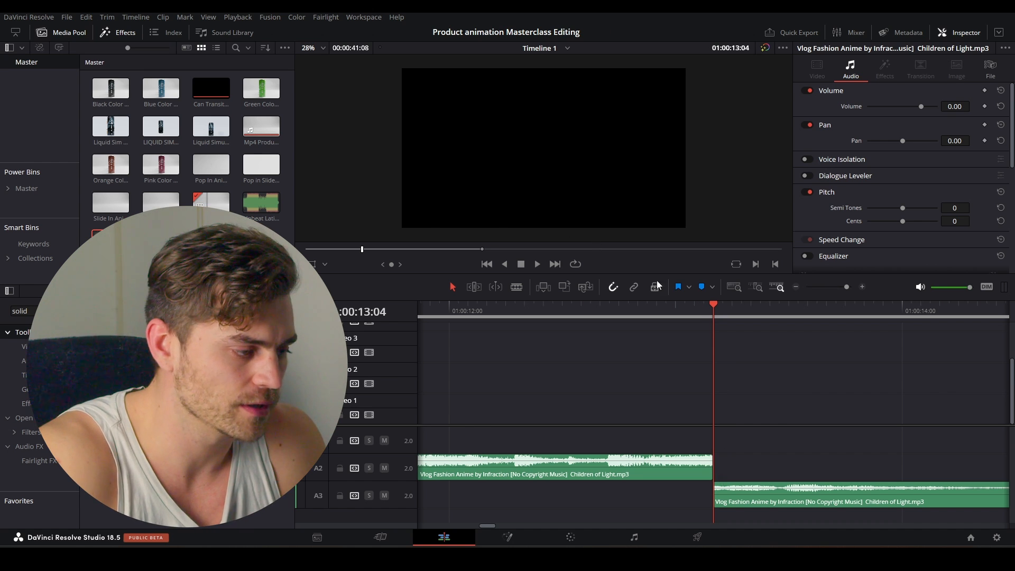
# - Mark the timeline's out point at 01:00:13:03, one frame before the music join
pyautogui.moveTo(711, 313)
pyautogui.mouseDown()
pyautogui.moveTo(705, 319)
pyautogui.moveTo(721, 323)
pyautogui.moveTo(712, 324)
pyautogui.mouseUp()
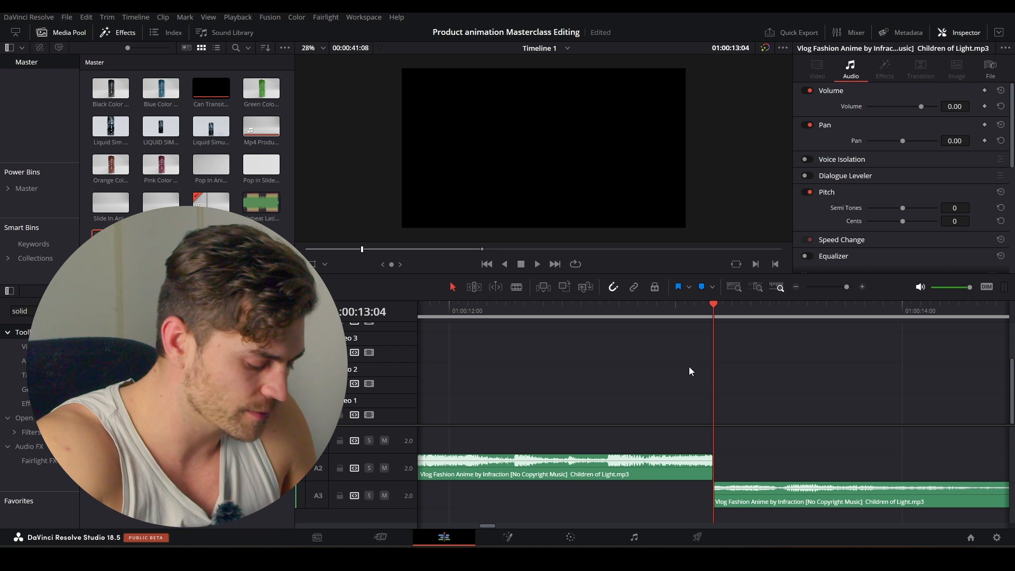
pyautogui.press('Left')
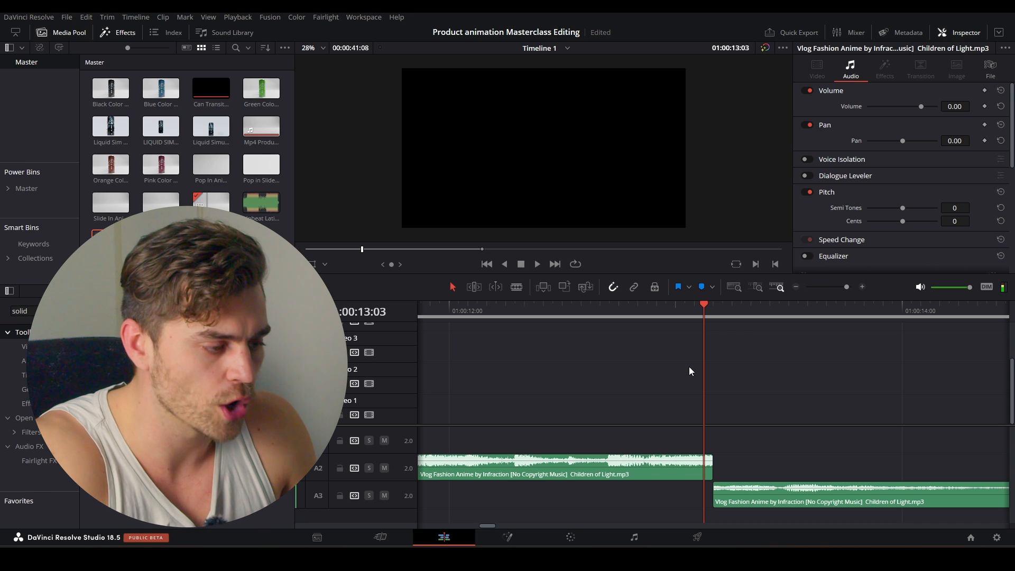
pyautogui.press('o')
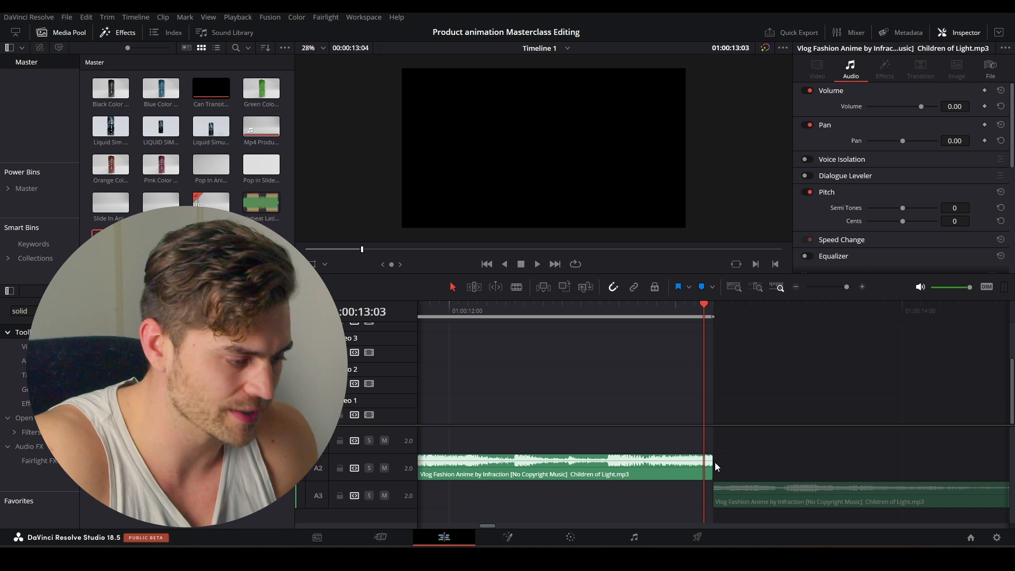
# - Move the three unused Mp4 Product animation clips back on Video 1 to start where the A3 music begins
pyautogui.scroll(-3, 590, 413)
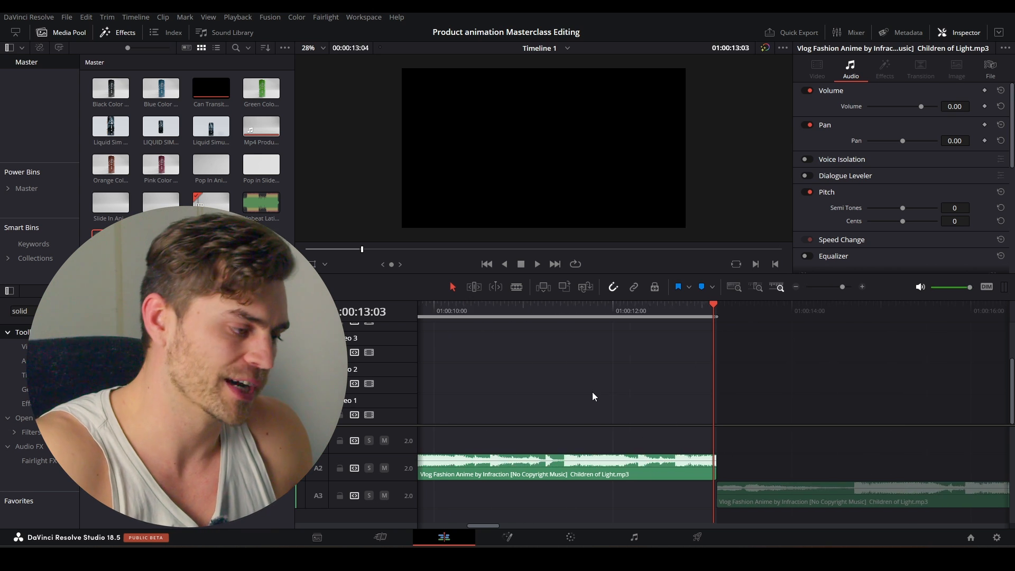
pyautogui.scroll(-5, 592, 391)
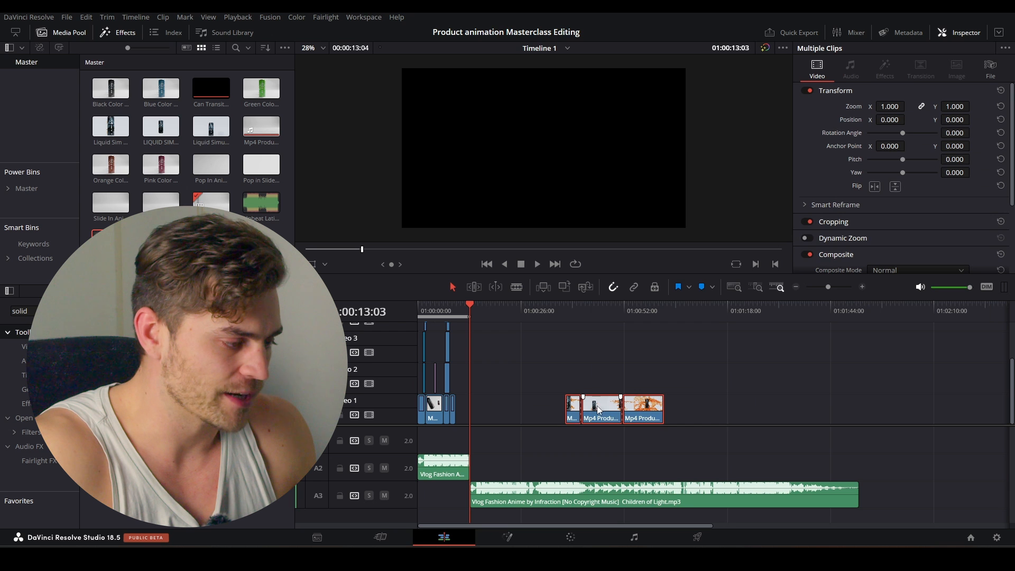
pyautogui.moveTo(600, 410); pyautogui.dragTo(502, 410)
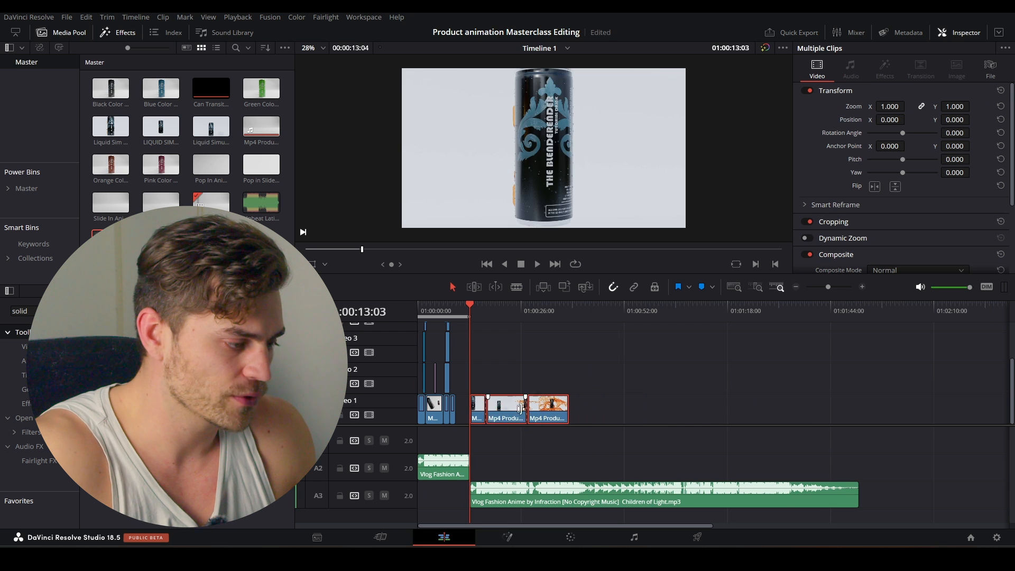
# - Move the three selected can clips on Video 1 to start at about 01:00:14:22, over the A3 music
pyautogui.scroll(5, 624, 416)
pyautogui.moveTo(797, 406); pyautogui.dragTo(688, 413)
pyautogui.hscroll(3, 716, 390)
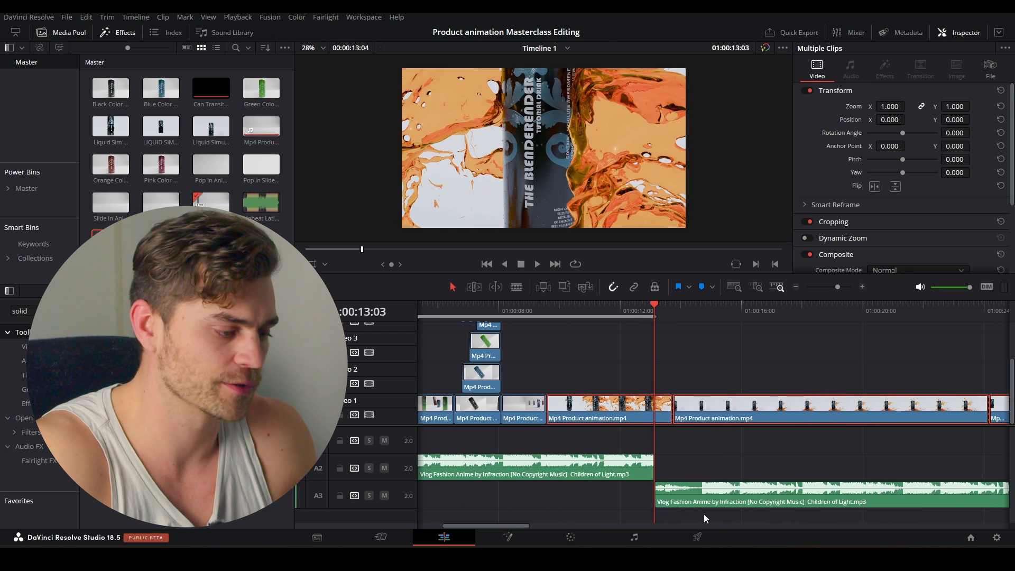
pyautogui.scroll(-4, 671, 437)
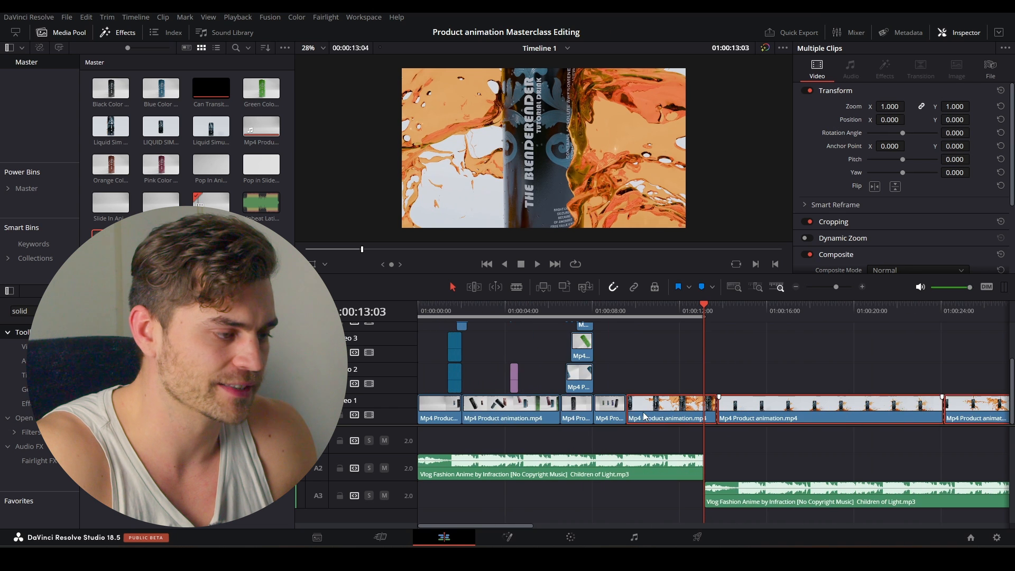
pyautogui.hscroll(3, 582, 410)
pyautogui.moveTo(663, 407); pyautogui.dragTo(779, 405)
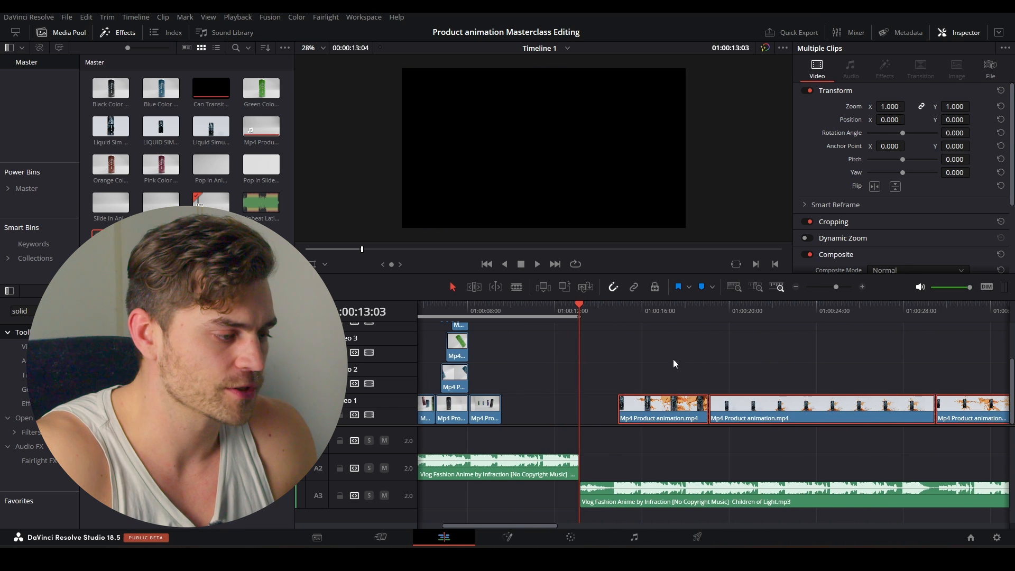
# - Play back the close-up splash clip against the music from 01:00:14:22
pyautogui.click(618, 308)
pyautogui.press('space')
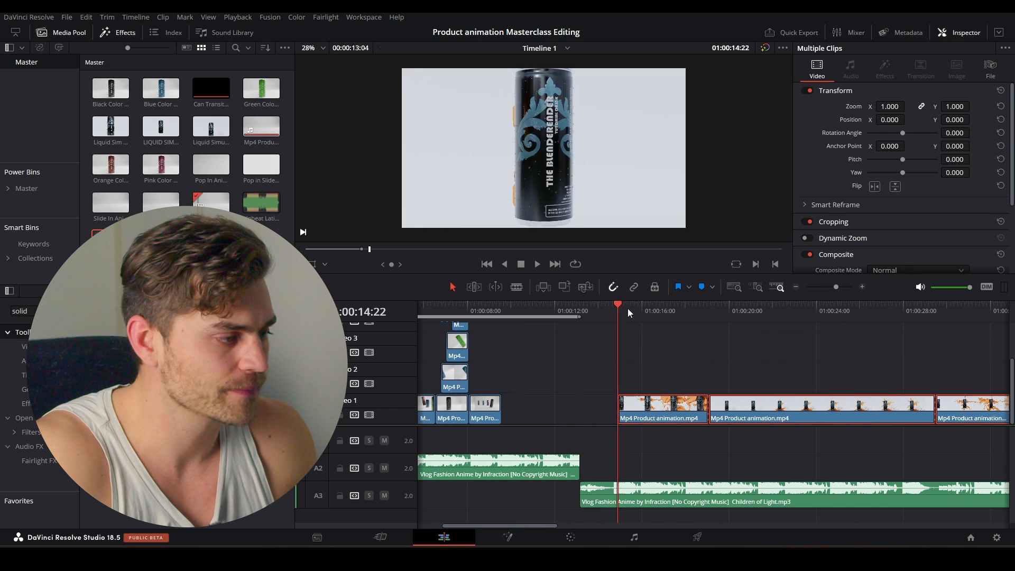
pyautogui.press('space')
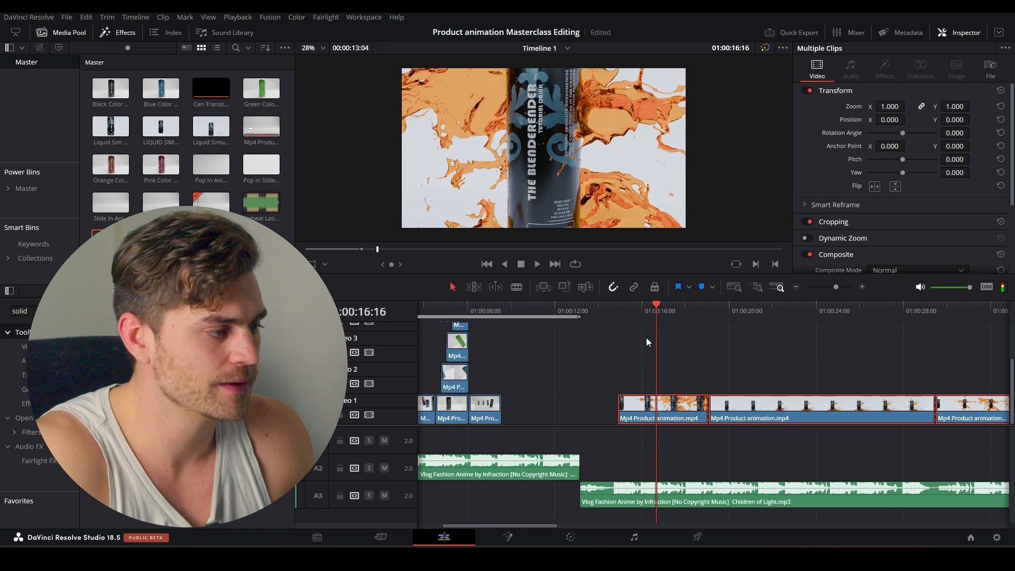
pyautogui.scroll(3, 650, 340)
pyautogui.press('space')
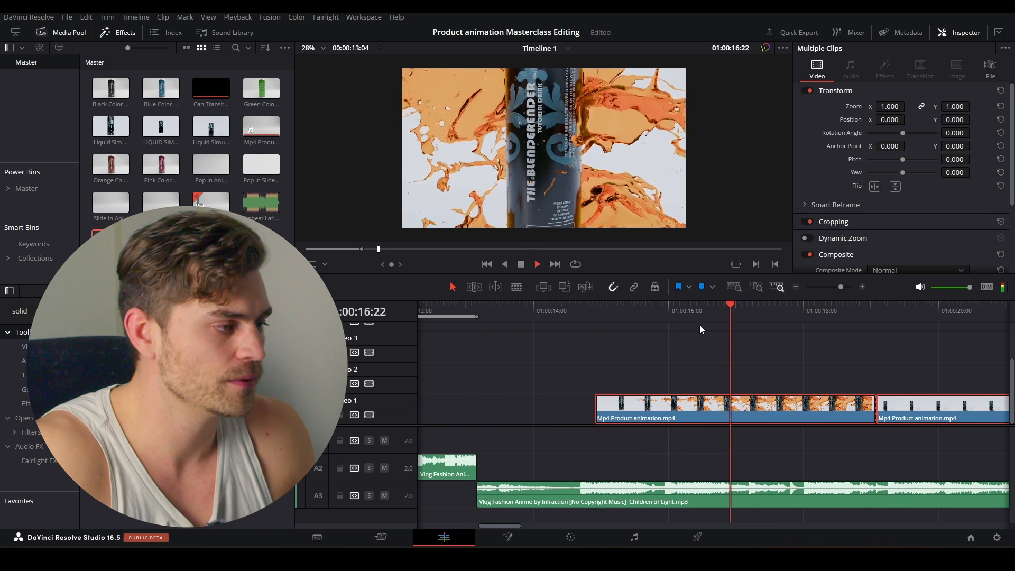
pyautogui.press('space')
# - Move the first two can clips about 19 seconds later onto Video 3 and shift the wide splash clip earlier on Video 1
pyautogui.scroll(-3, 740, 354)
pyautogui.scroll(-3, 727, 363)
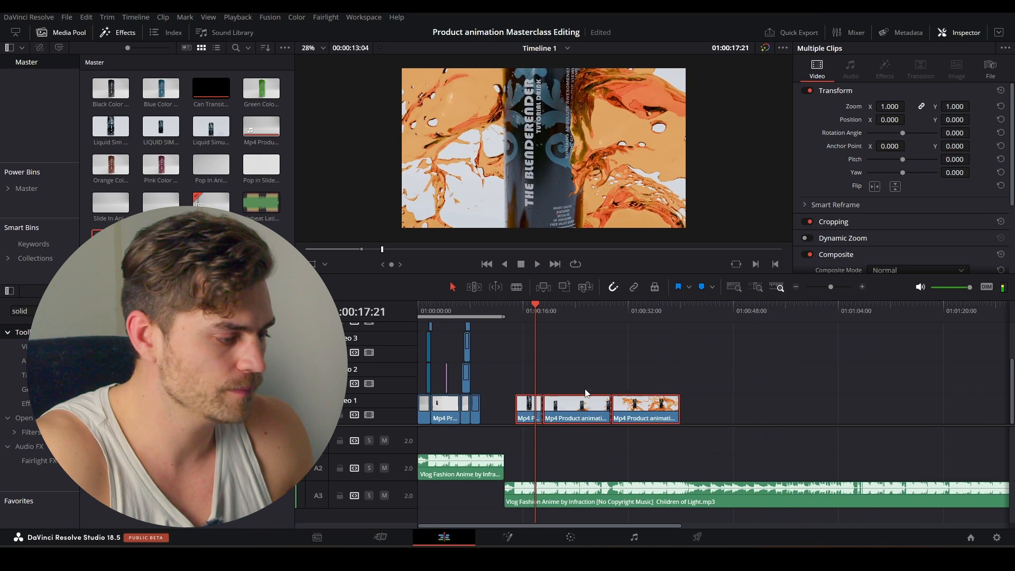
pyautogui.moveTo(561, 407); pyautogui.dragTo(686, 357)
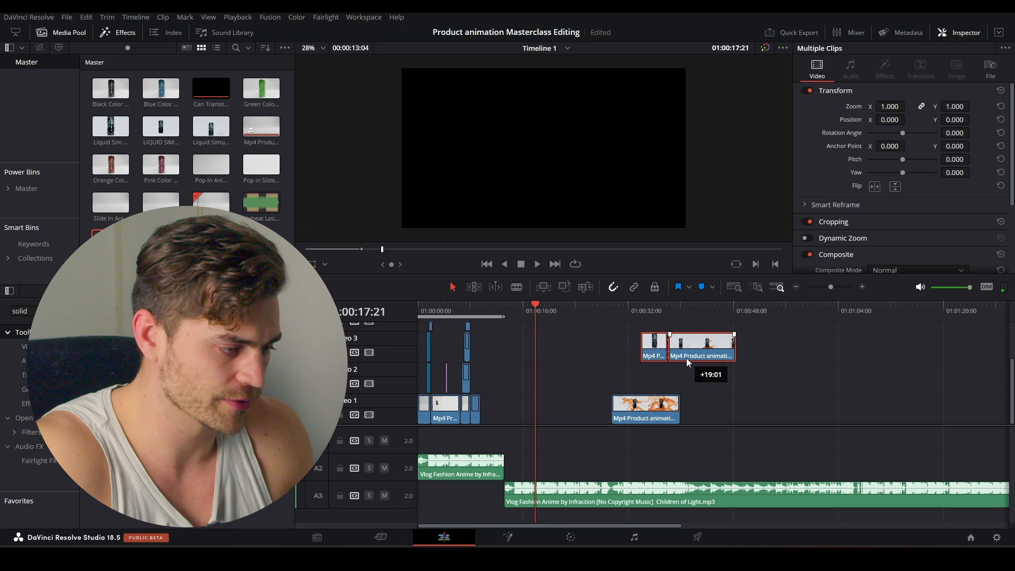
pyautogui.moveTo(651, 405); pyautogui.dragTo(575, 406)
pyautogui.scroll(4, 576, 405)
pyautogui.moveTo(712, 405); pyautogui.dragTo(616, 408)
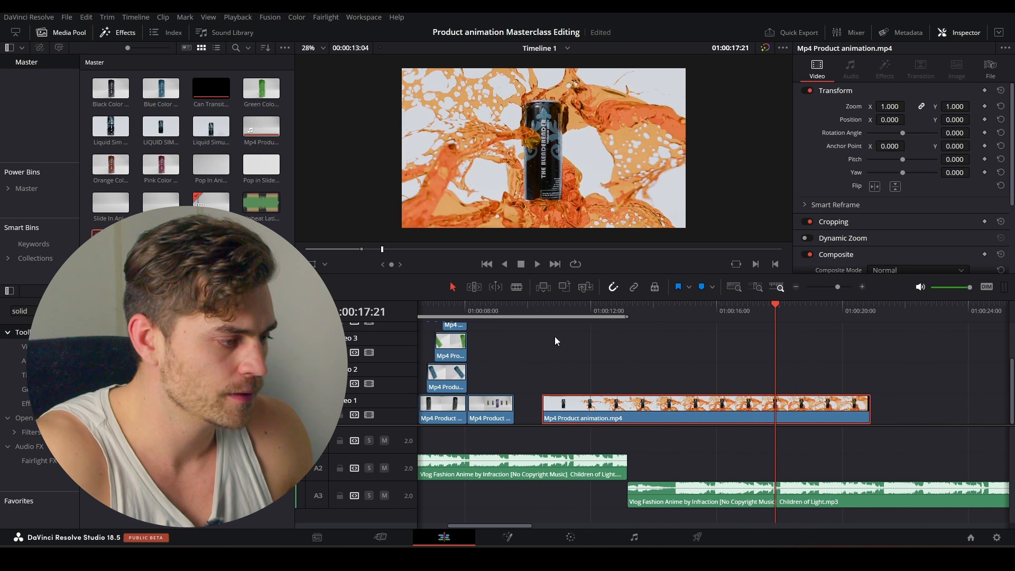
# - Place the playhead on the music beat at 01:00:11:11 and extend the wide splash clip's start back to about 01:00:10:14
pyautogui.click(556, 312)
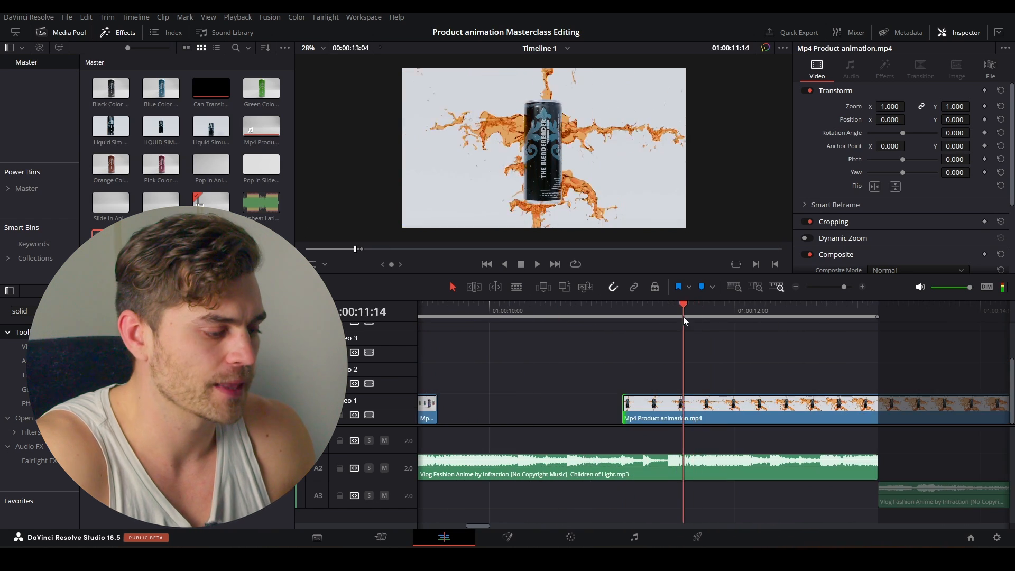
pyautogui.moveTo(683, 317); pyautogui.dragTo(670, 323)
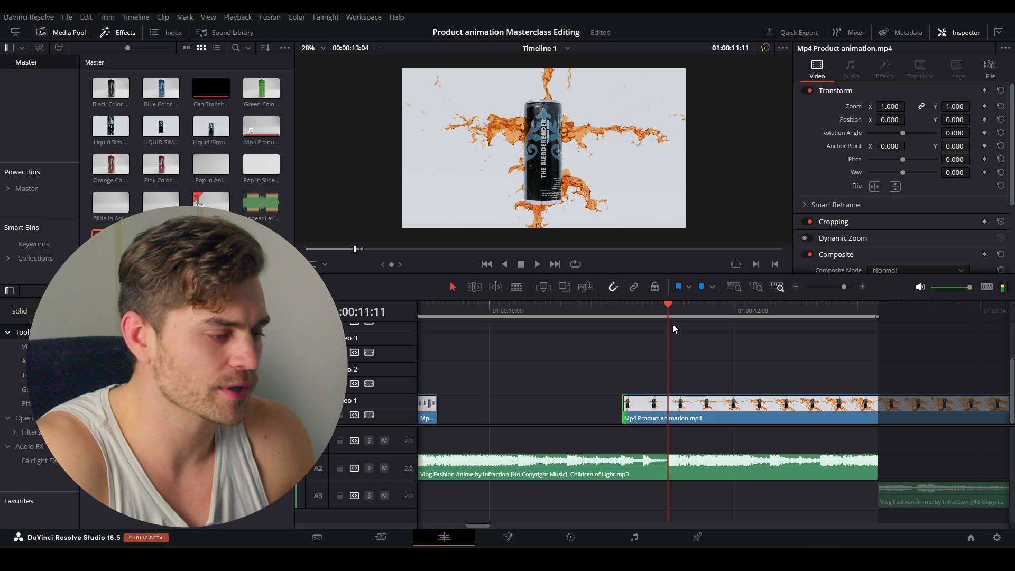
pyautogui.click(692, 407)
pyautogui.moveTo(628, 406); pyautogui.dragTo(563, 408)
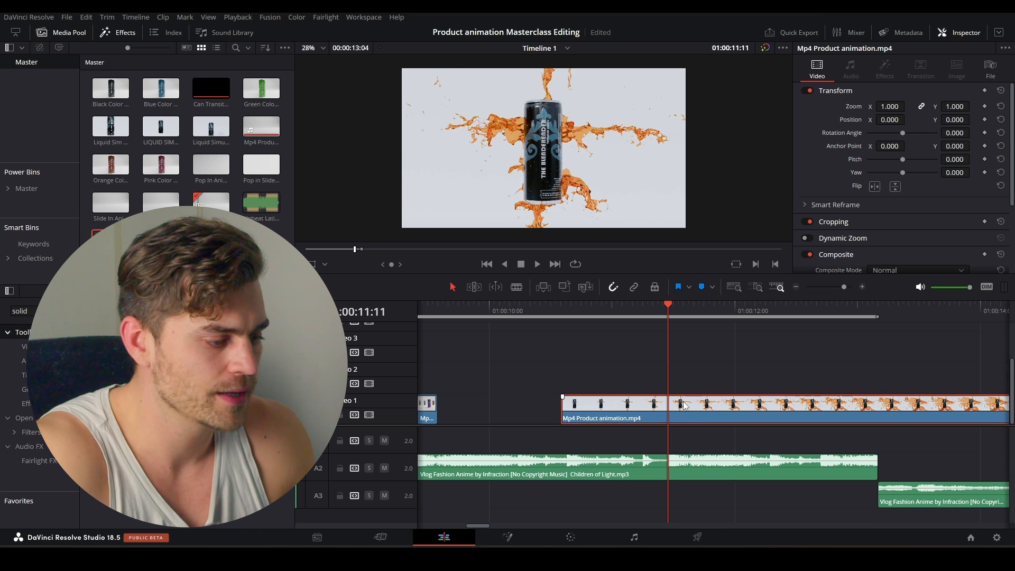
# - Show the splash clip's retime controls, add a speed point at 01:00:11:11 and speed the opening segment up to 233%
pyautogui.hotkey('ctrl', 'r')
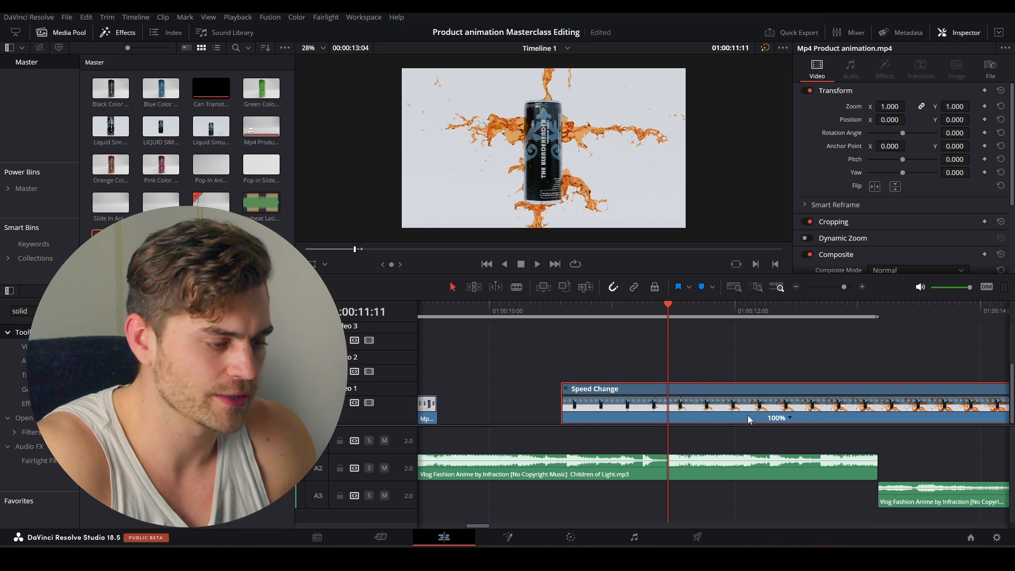
pyautogui.click(789, 417)
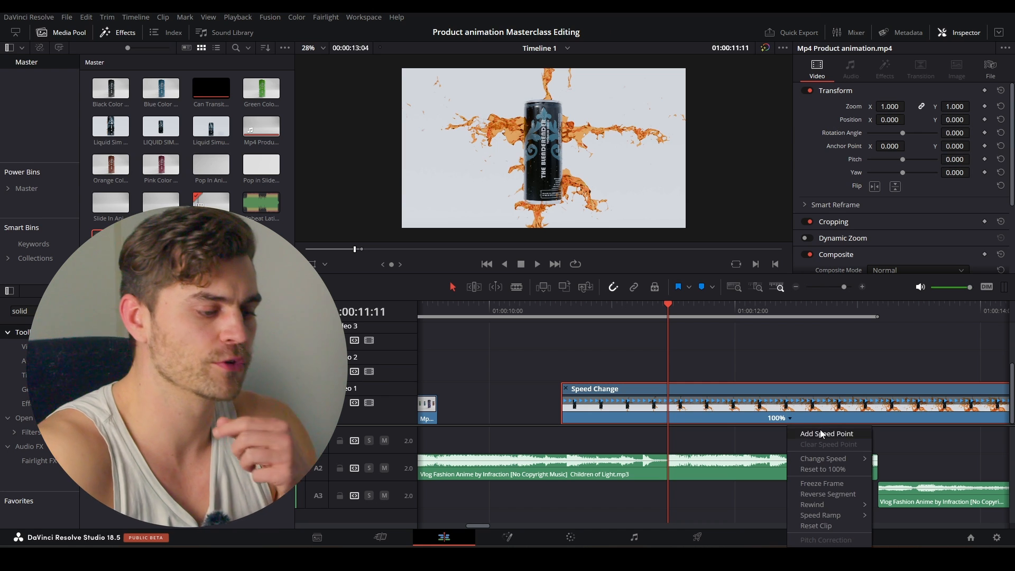
pyautogui.click(817, 430)
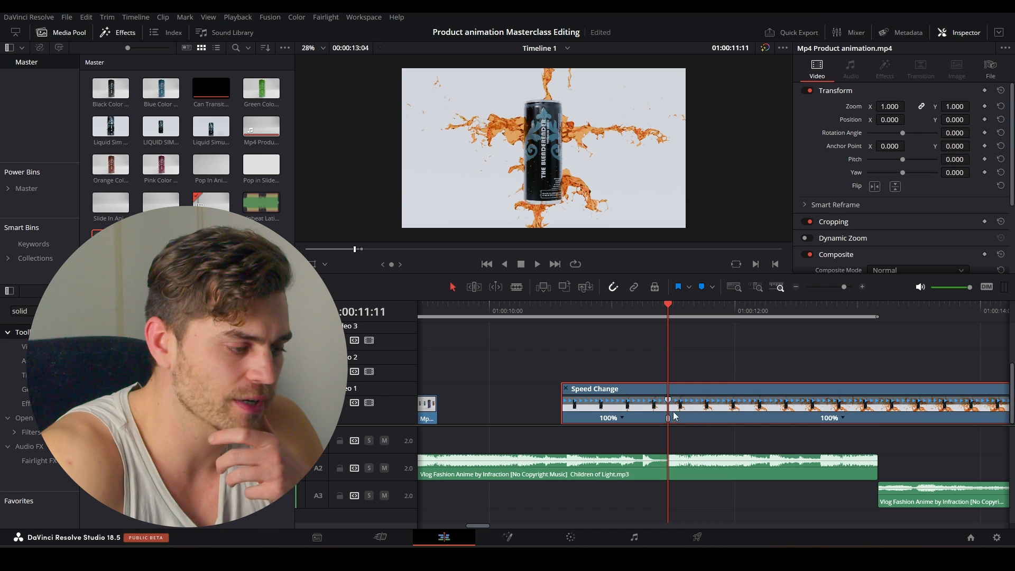
pyautogui.moveTo(666, 401); pyautogui.dragTo(608, 404)
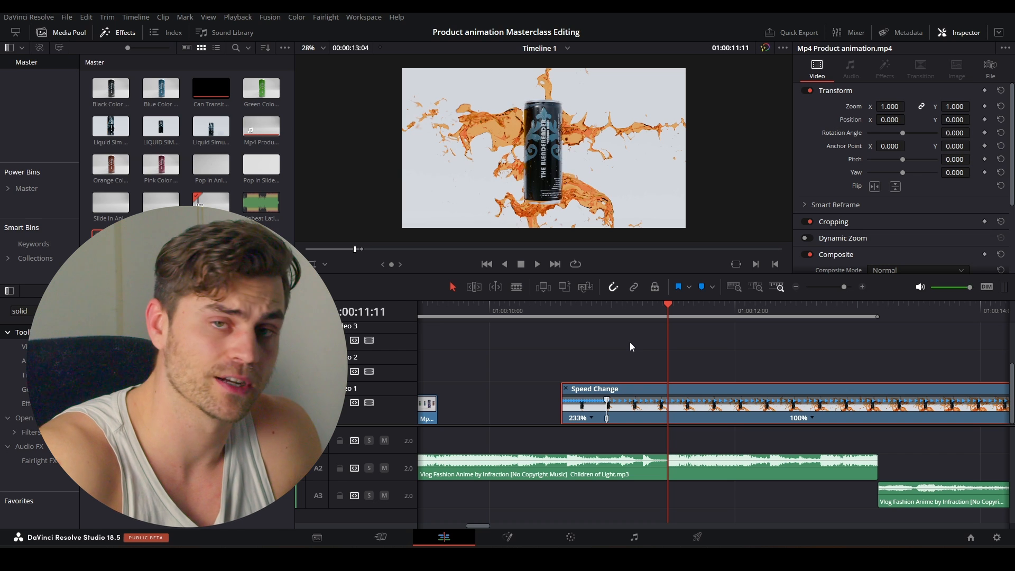
# - Play back the sped-up splash opening from the start of the clip at about 01:00:10:14
pyautogui.click(562, 313)
pyautogui.press('space')
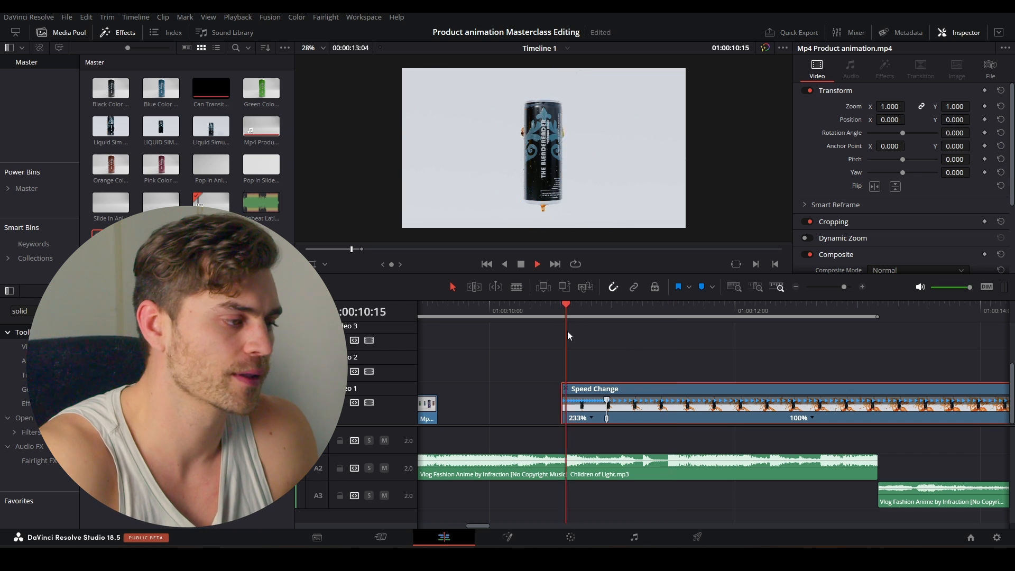
pyautogui.click(562, 309)
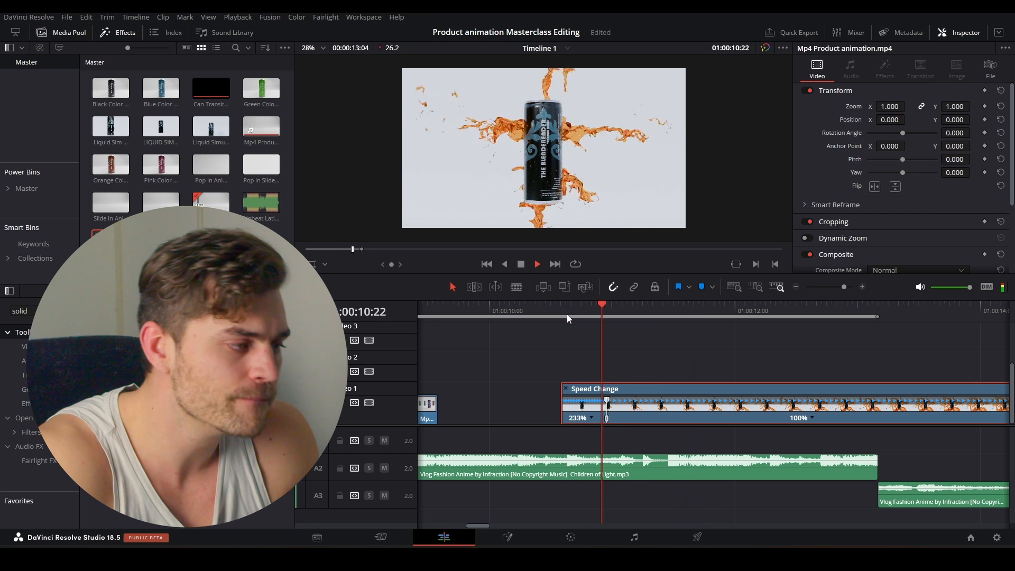
pyautogui.click(562, 312)
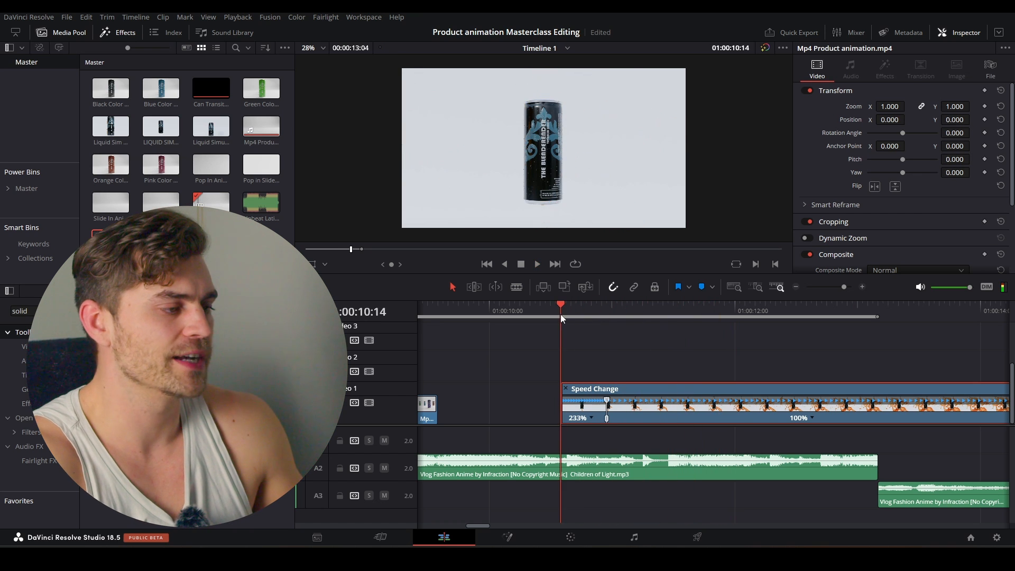
pyautogui.press('space')
# - Shift the speed point earlier so the splash's opening segment runs at 262%, and preview it
pyautogui.scroll(2, 617, 385)
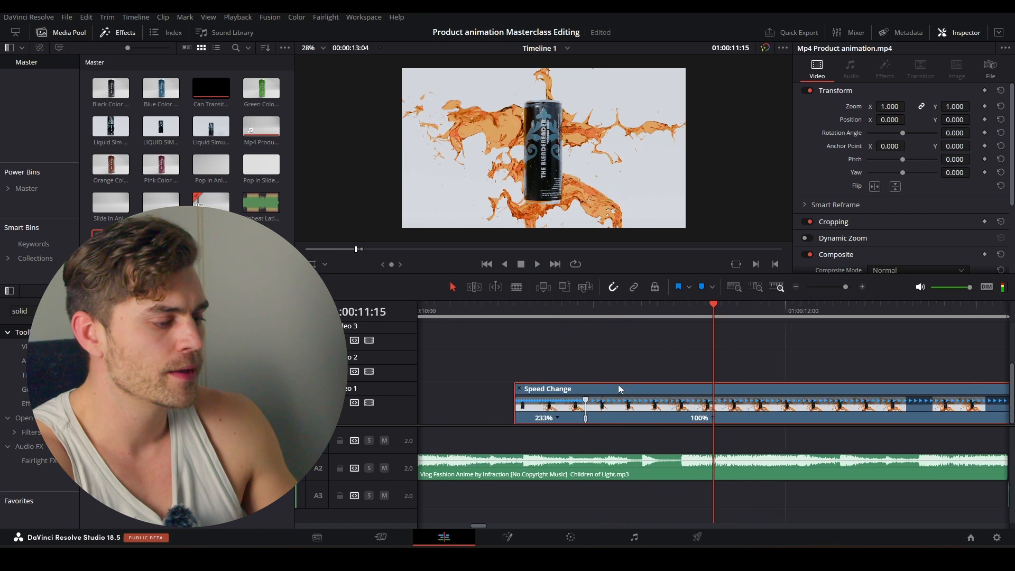
pyautogui.moveTo(544, 405); pyautogui.dragTo(539, 404)
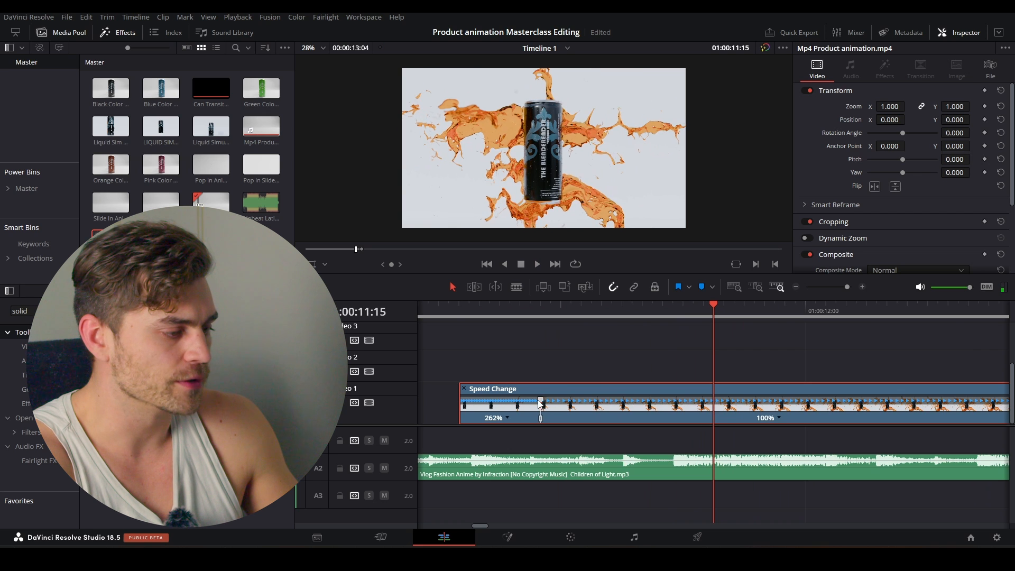
pyautogui.click(479, 310)
pyautogui.press('space')
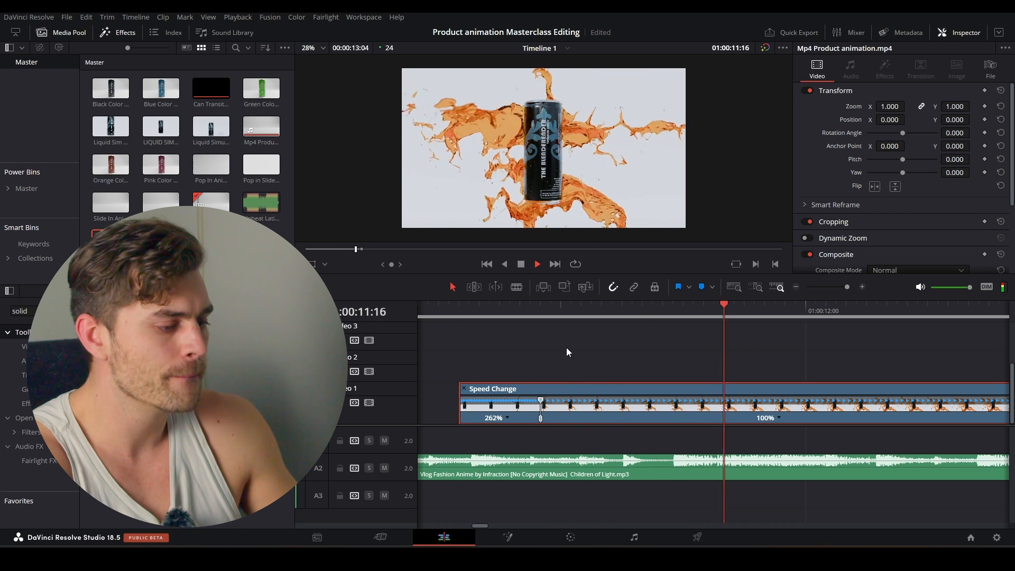
pyautogui.press('space')
# - Move the retimed splash clip later so its speed point lines up with the music beat at about 01:00:11:11
pyautogui.moveTo(607, 392); pyautogui.dragTo(697, 390)
pyautogui.click(665, 311)
pyautogui.press('Right')
# - Replay the retimed splash clip several times to check how the speed change fits the music beat
pyautogui.click(592, 312)
pyautogui.press('space')
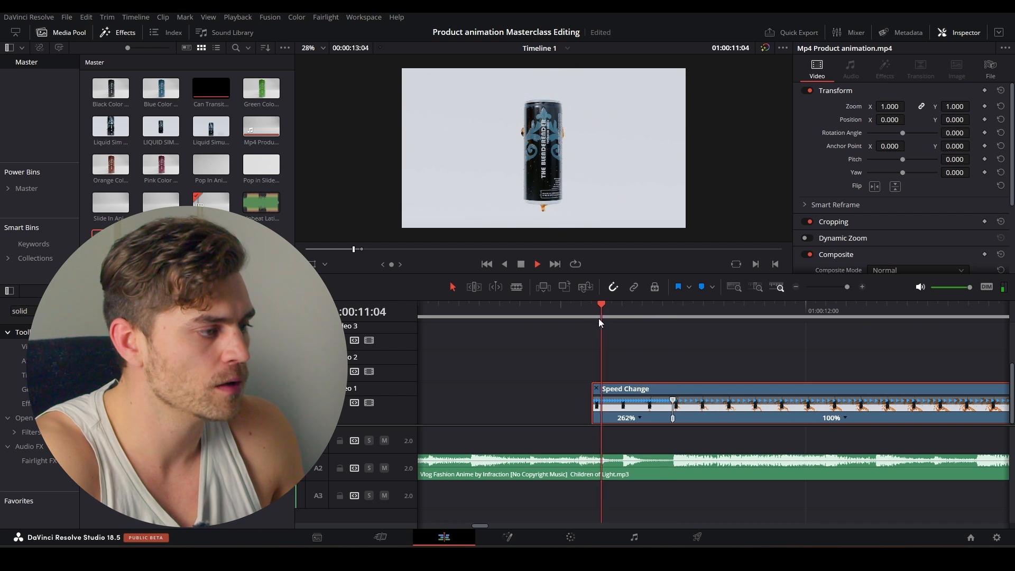
pyautogui.scroll(-1, 668, 345)
pyautogui.scroll(-2, 659, 350)
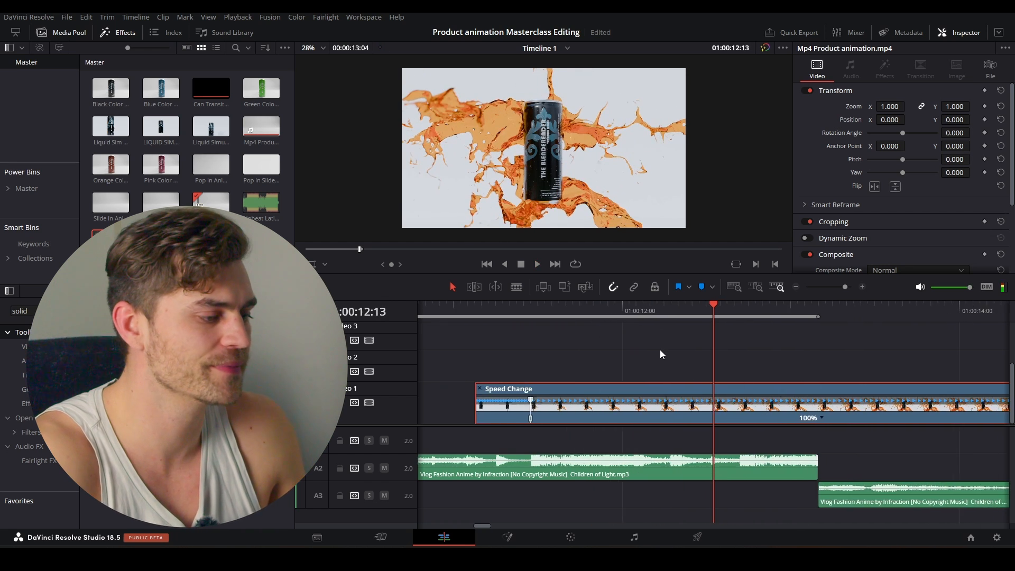
pyautogui.click(526, 314)
pyautogui.press('space')
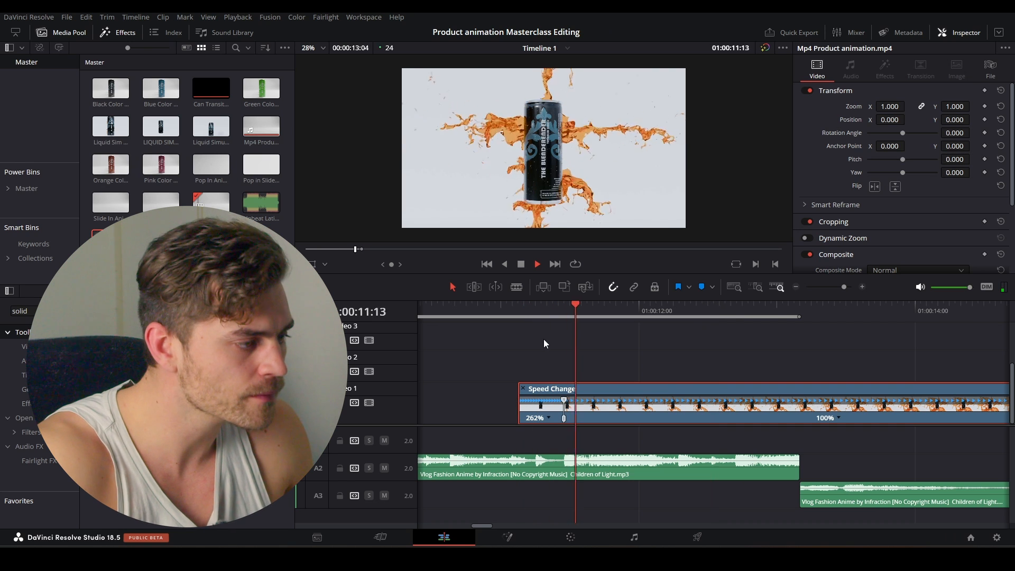
pyautogui.press('space')
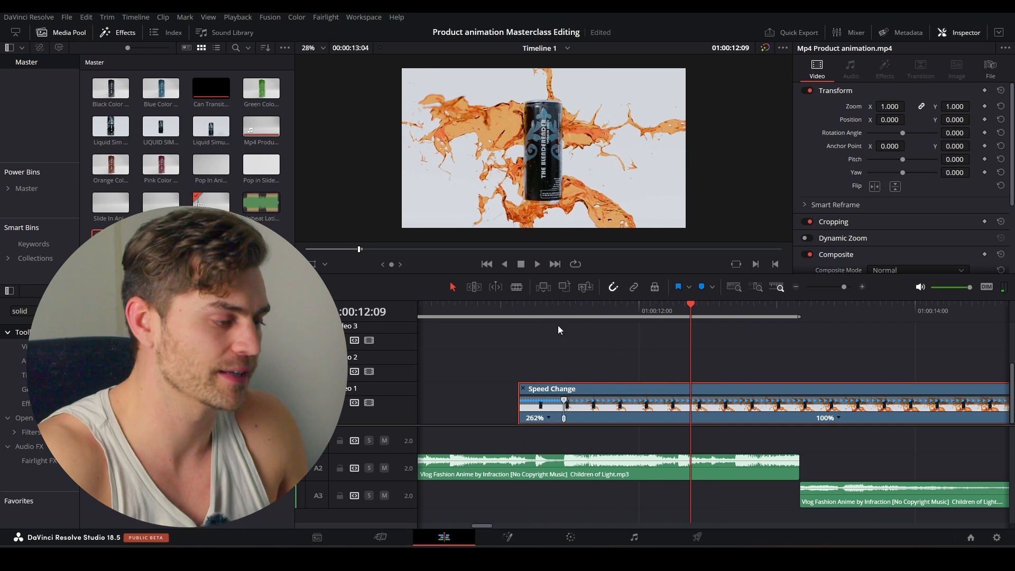
pyautogui.click(523, 315)
pyautogui.press('space')
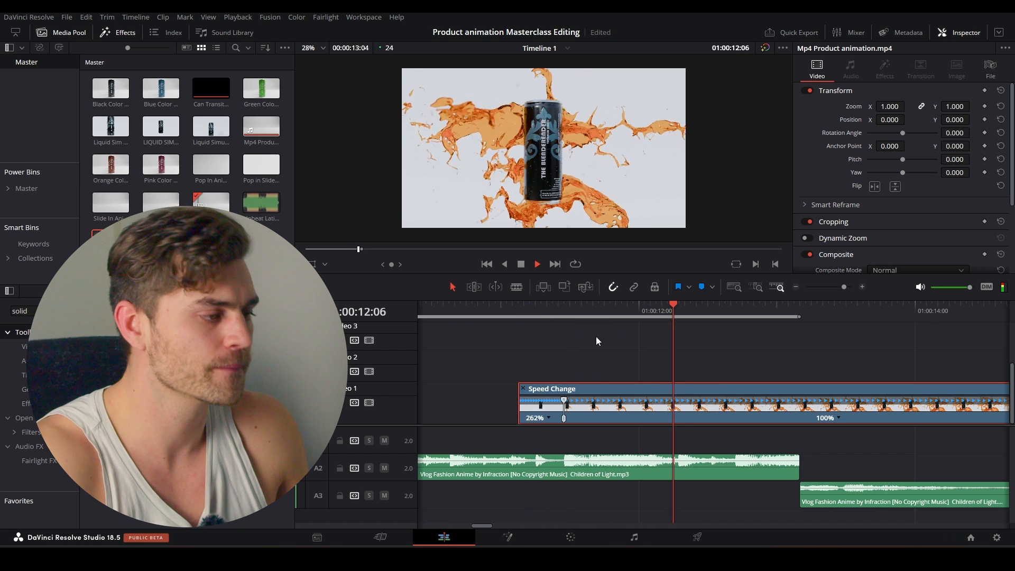
# - Split the retimed splash clip at 01:00:13:04, where the first music section ends, and delete the remainder
pyautogui.click(798, 309)
pyautogui.press('b')
pyautogui.click(800, 405)
pyautogui.click(450, 283)
pyautogui.click(814, 409)
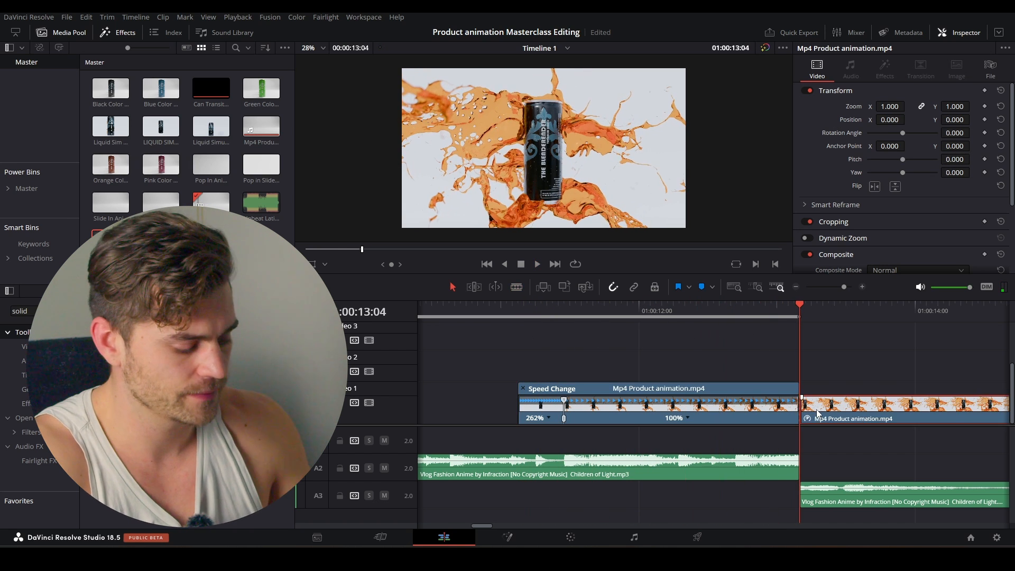
pyautogui.press('Delete')
# - Play back the shortened splash clip up to the end of the first music section
pyautogui.scroll(-4, 641, 377)
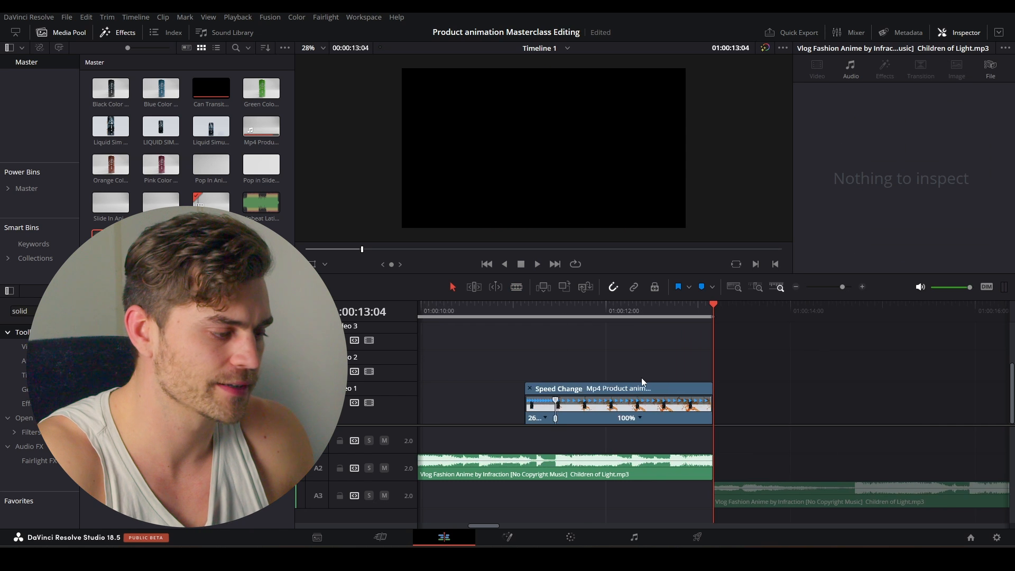
pyautogui.click(610, 307)
pyautogui.press('space')
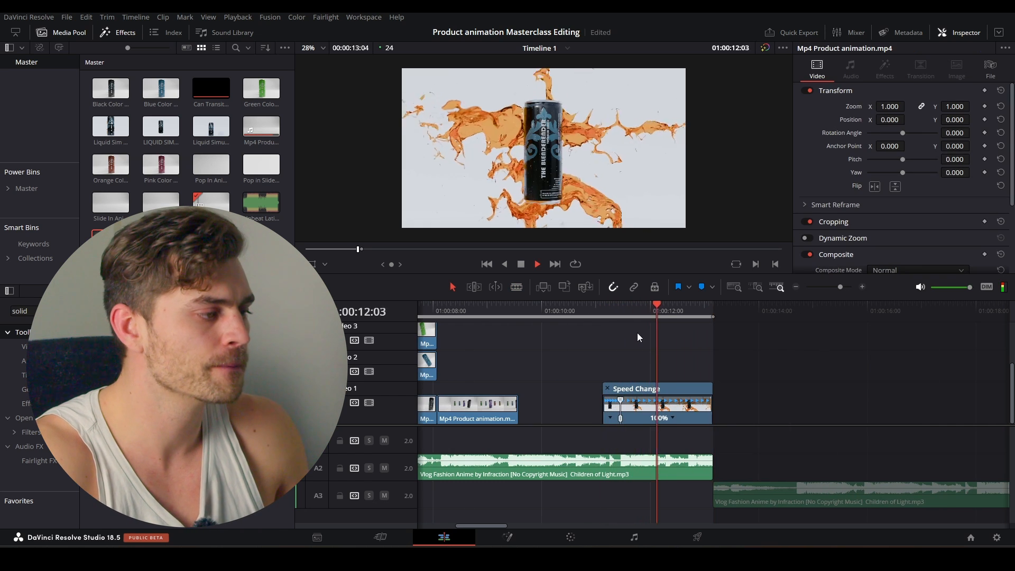
pyautogui.press('space')
# - Move the two clips parked on Video 3 about 17 seconds earlier, closer to the edited section
pyautogui.scroll(-2, 729, 362)
pyautogui.scroll(-2, 744, 370)
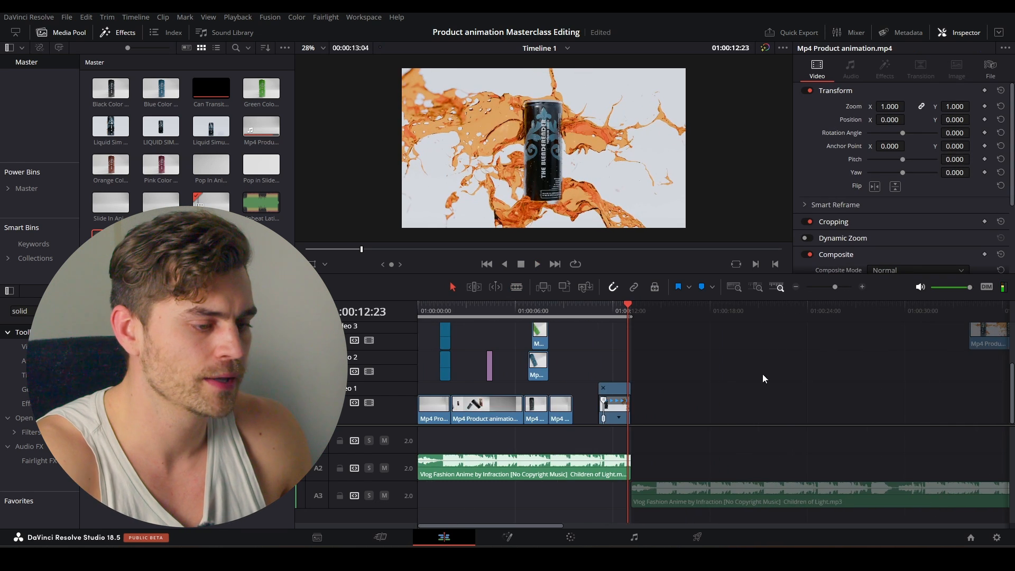
pyautogui.hscroll(5, 740, 373)
pyautogui.moveTo(900, 331); pyautogui.dragTo(526, 358)
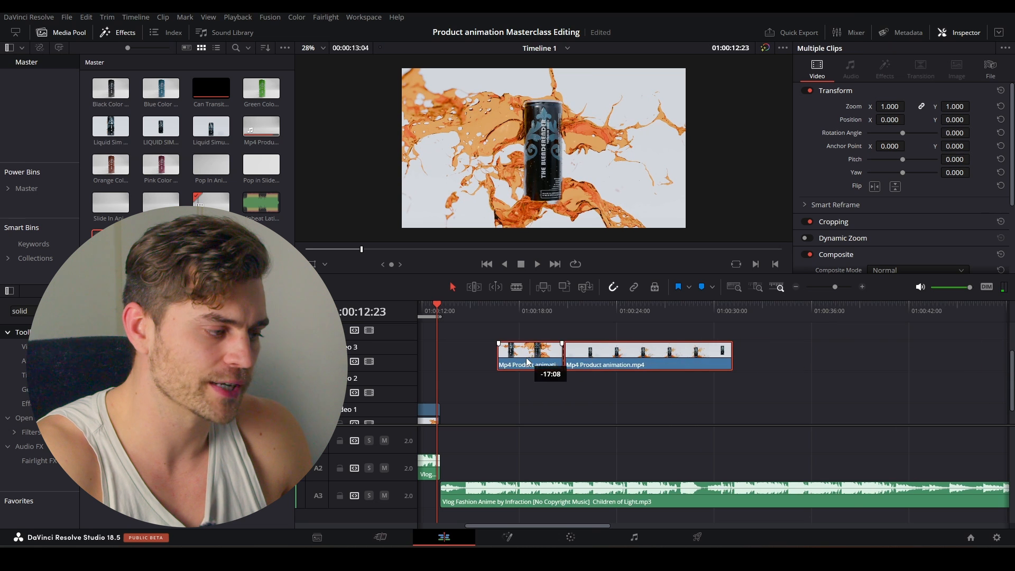
# - Play the music in the gap to set the playhead at 01:00:09:22, and move the two Video 3 clips to start there
pyautogui.hscroll(-5, 550, 343)
pyautogui.click(570, 313)
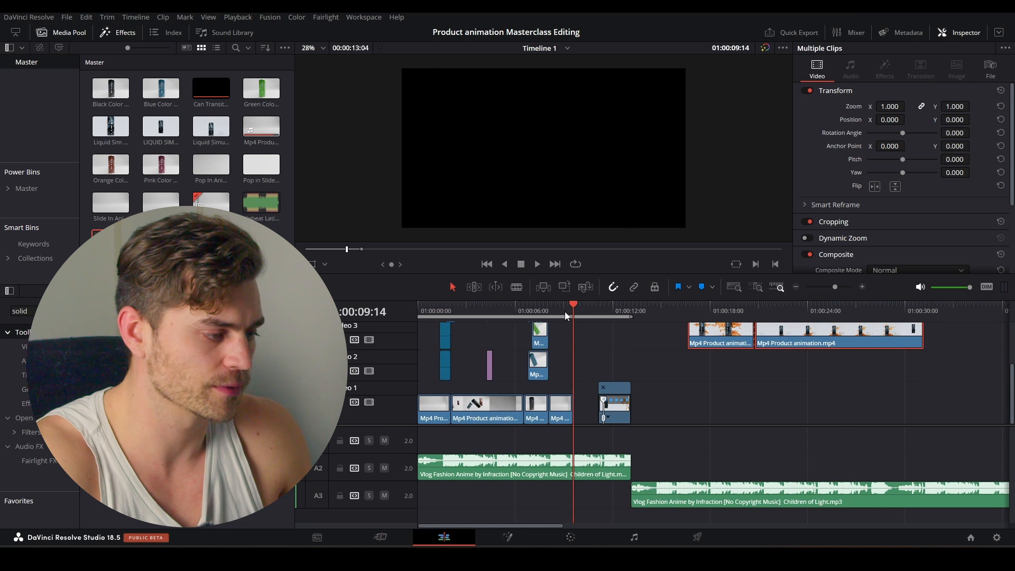
pyautogui.click(560, 314)
pyautogui.press('space')
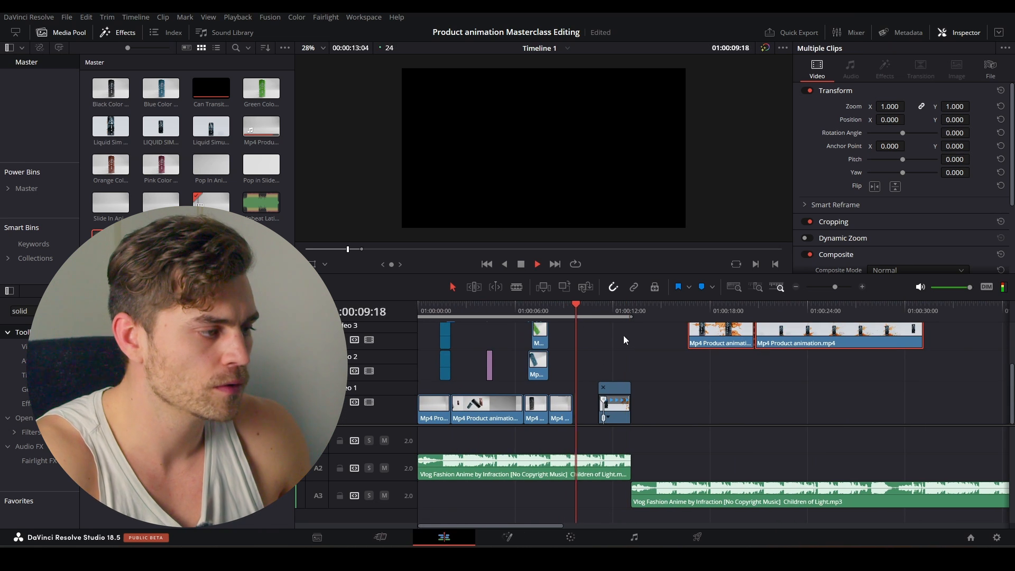
pyautogui.press('space')
pyautogui.scroll(4, 623, 338)
pyautogui.moveTo(962, 343); pyautogui.dragTo(596, 350)
pyautogui.scroll(1, 649, 369)
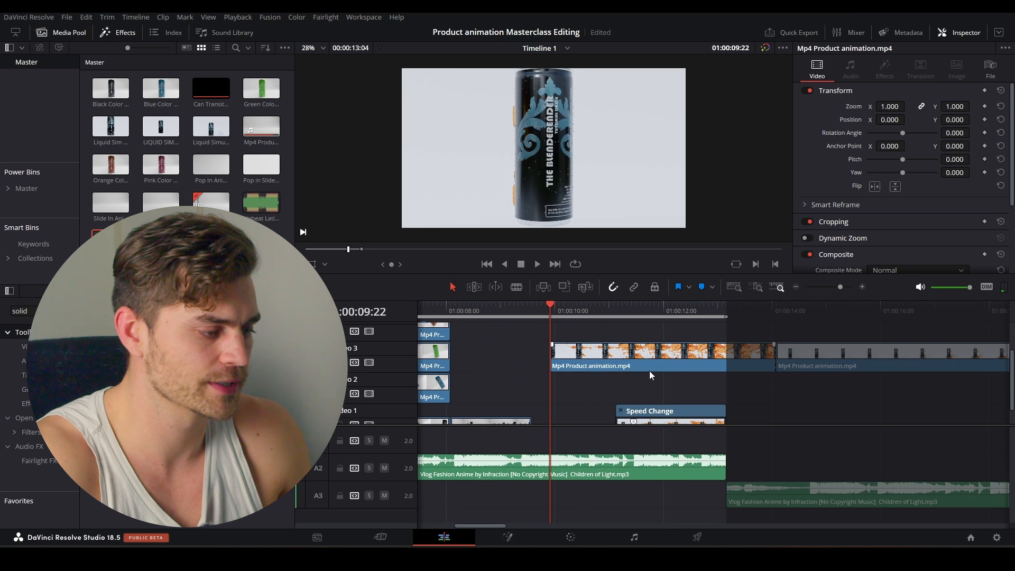
# - Move the splash clip on Video 3 earlier so it starts at 01:00:09:14, where the preceding Video 1 clip ends
pyautogui.moveTo(649, 370); pyautogui.dragTo(626, 360)
pyautogui.scroll(3, 642, 356)
pyautogui.scroll(-2, 618, 345)
pyautogui.hscroll(3, 619, 345)
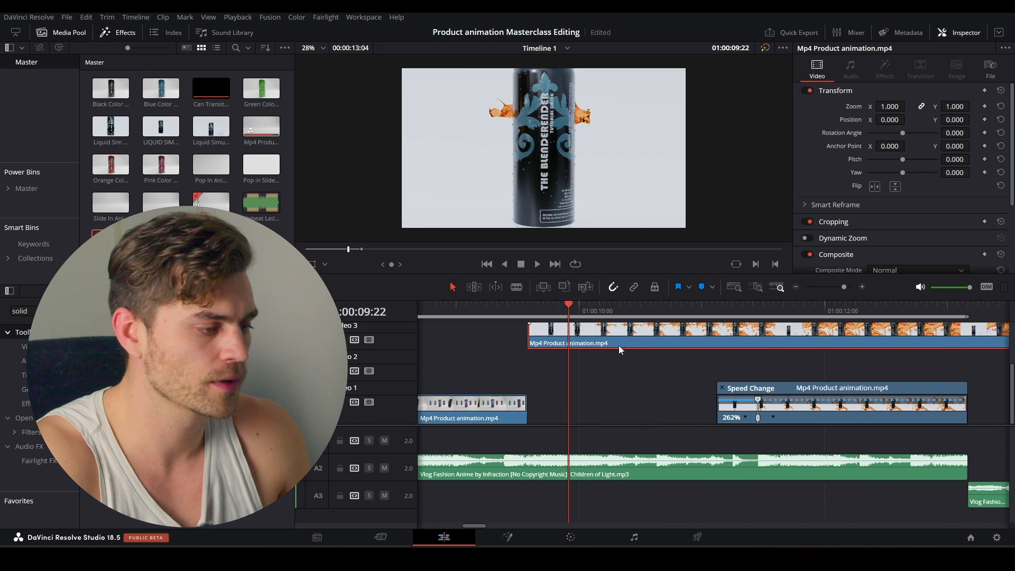
# - Add a speed point to the splash clip at 01:00:10:11 and pull it back to 01:00:09:22, speeding the first segment to 262%
pyautogui.press('space')
pyautogui.moveTo(585, 312); pyautogui.dragTo(633, 327)
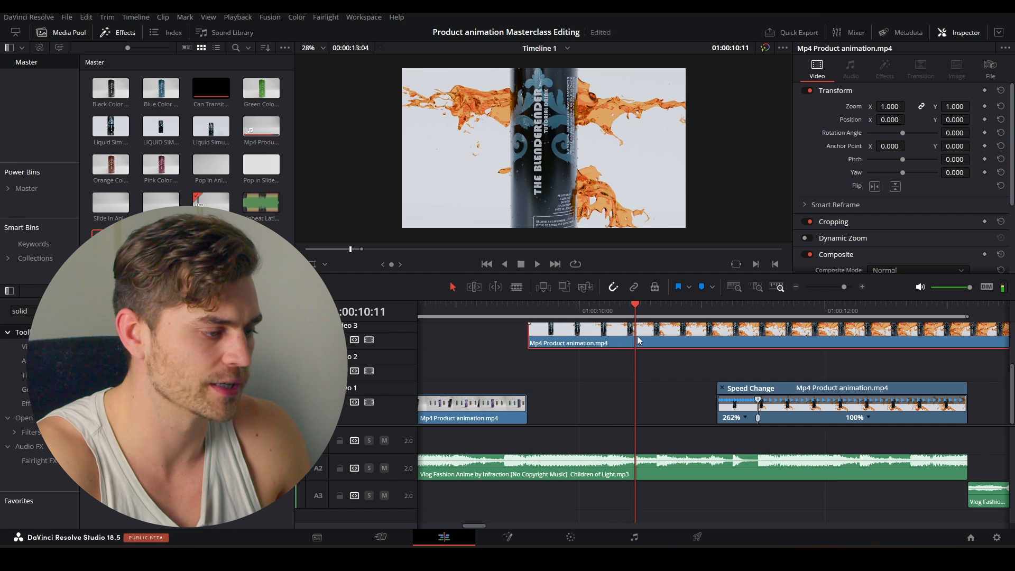
pyautogui.hotkey('ctrl', 'r')
pyautogui.click(772, 360)
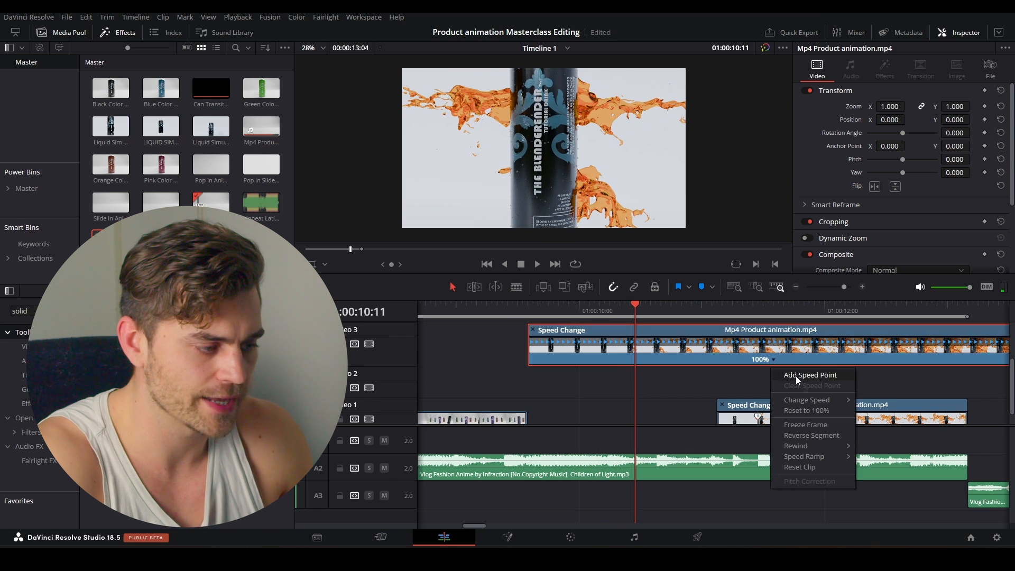
pyautogui.click(794, 375)
pyautogui.moveTo(634, 341); pyautogui.dragTo(568, 344)
# - Cut the retimed splash clip off at 01:00:10:12 and place the kept part on Video 1
pyautogui.moveTo(542, 299); pyautogui.dragTo(598, 402)
pyautogui.hotkey('ctrl', 'b')
pyautogui.press('Delete')
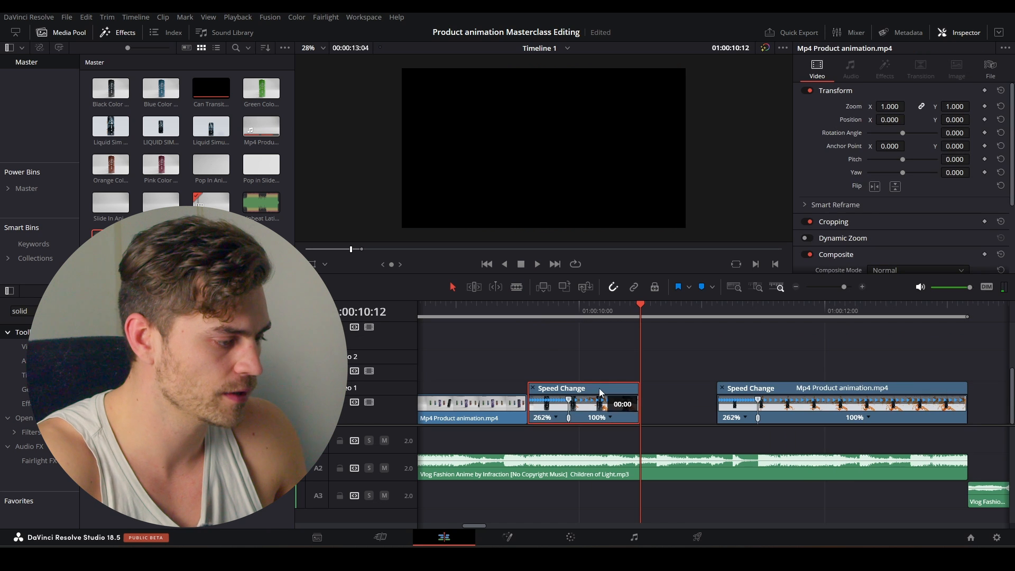
# - Play back the shortened retimed clip from the end of the preceding clip to check it against the beat
pyautogui.press('Up')
pyautogui.click(490, 311)
pyautogui.press('space')
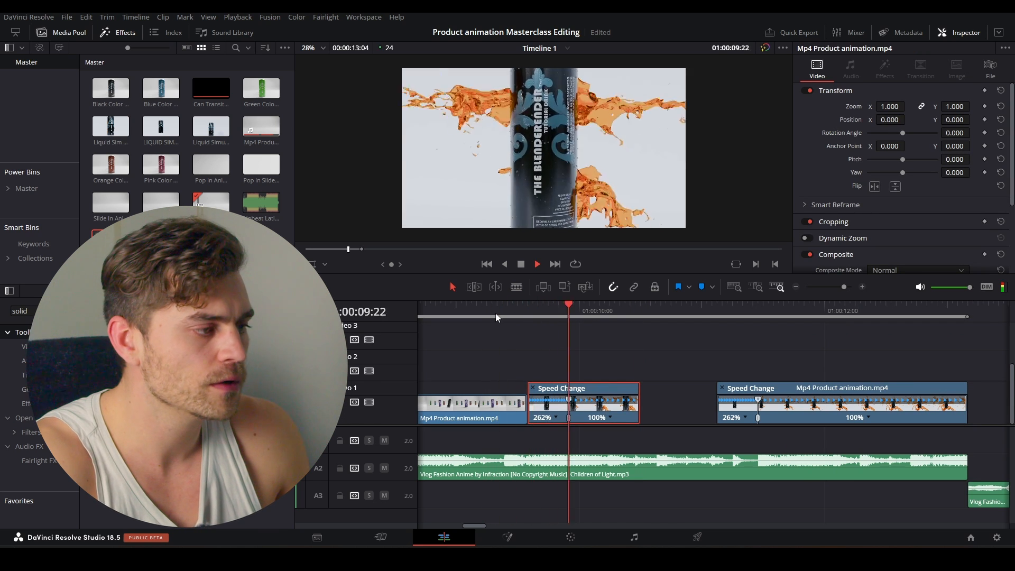
pyautogui.click(597, 315)
pyautogui.press('space')
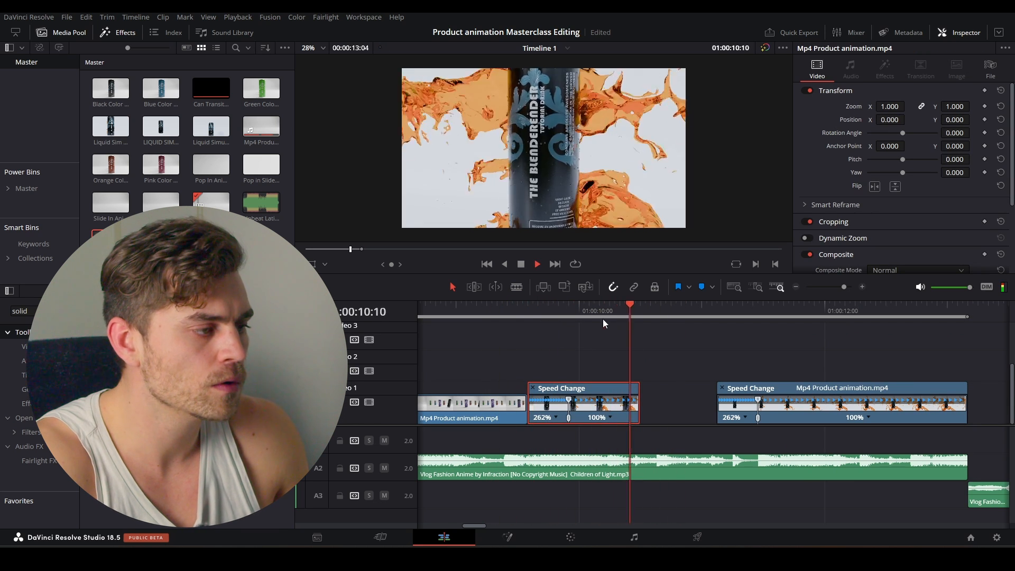
pyautogui.click(521, 315)
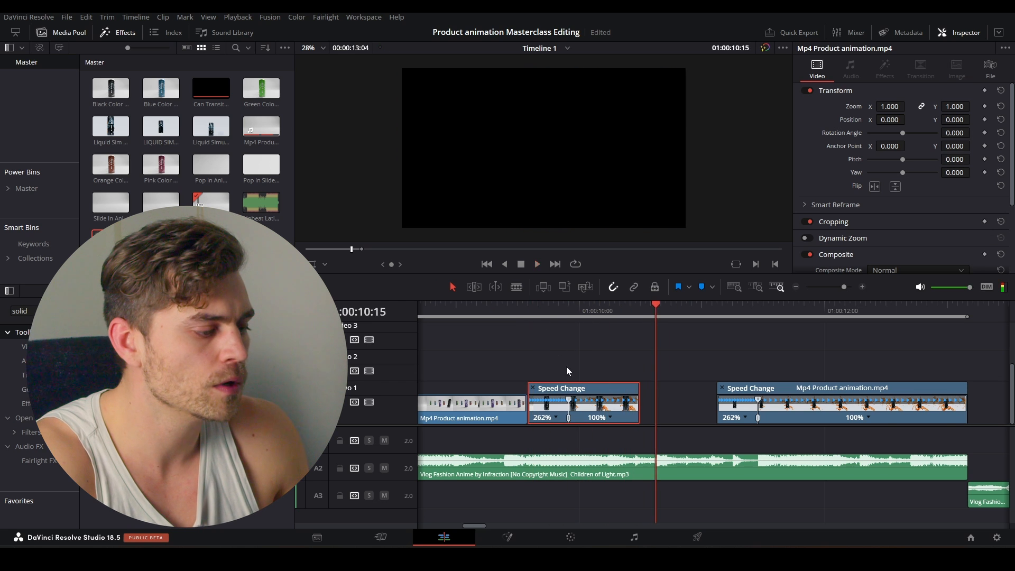
# - Undo the last cut and place a longer version of the retimed clip on Video 1, starting at 01:00:09:14
pyautogui.hotkey('ctrl', 'z')
pyautogui.moveTo(702, 350); pyautogui.dragTo(645, 397)
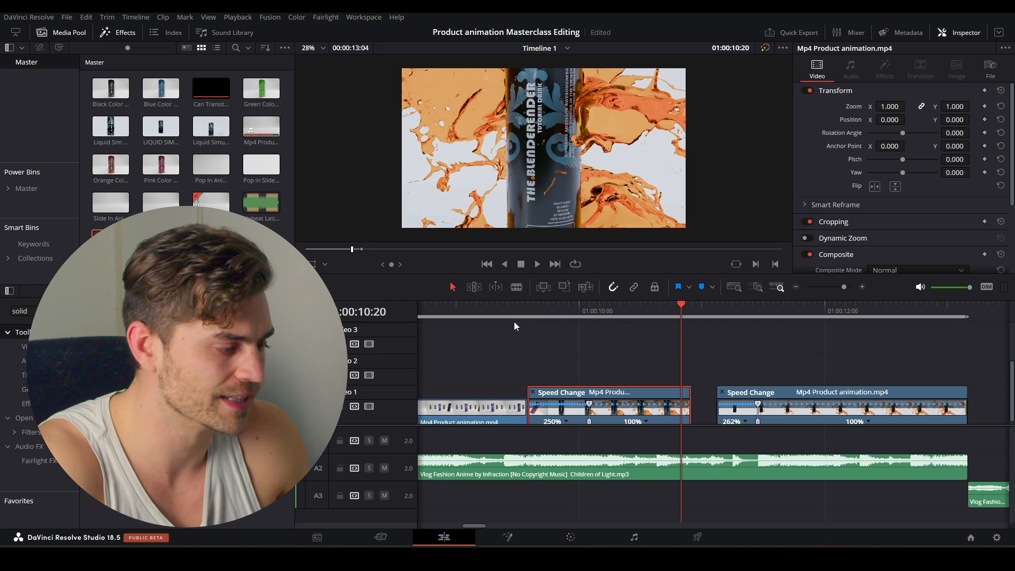
# - Play back the retimed clip repeatedly from its start into the following splash clip to judge the beat timing
pyautogui.click(518, 309)
pyautogui.press('space')
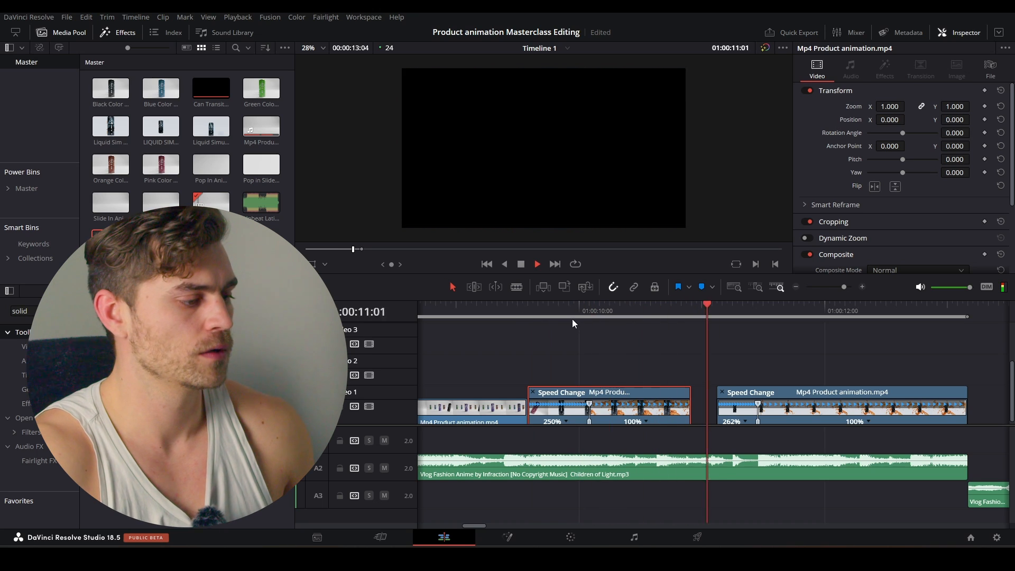
pyautogui.click(525, 309)
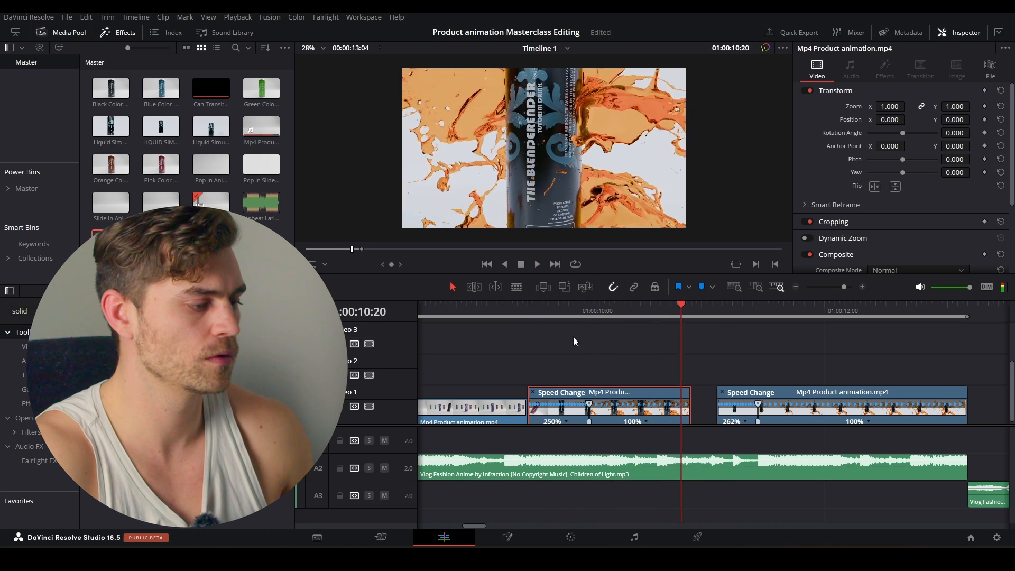
pyautogui.click(526, 309)
pyautogui.press('space')
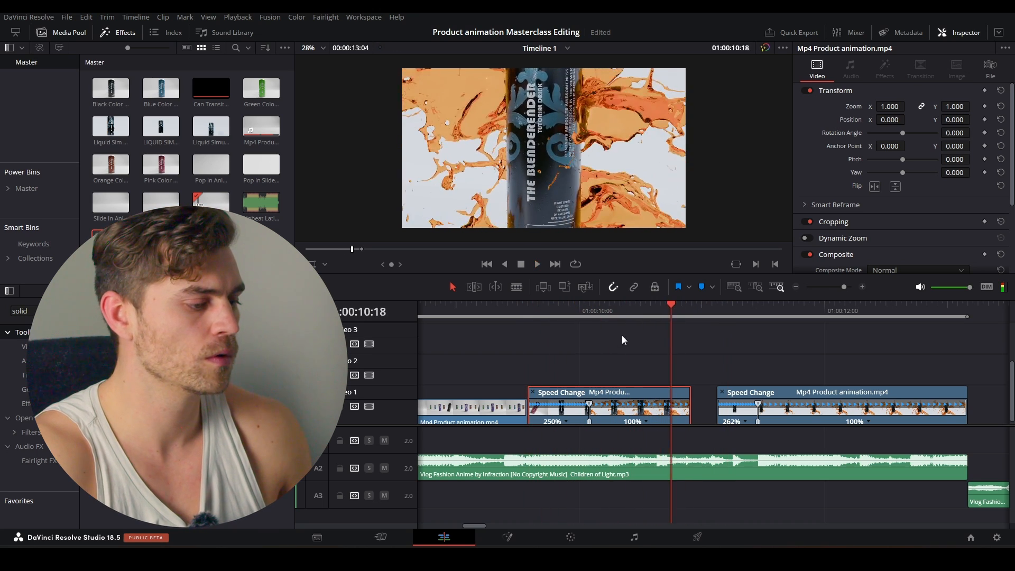
pyautogui.moveTo(667, 309); pyautogui.dragTo(520, 333)
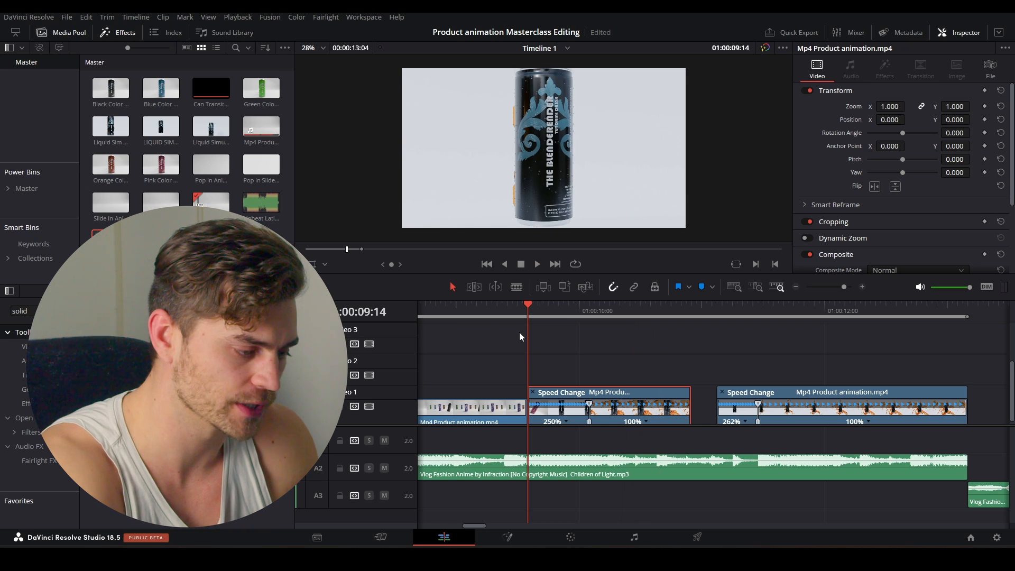
pyautogui.press('space')
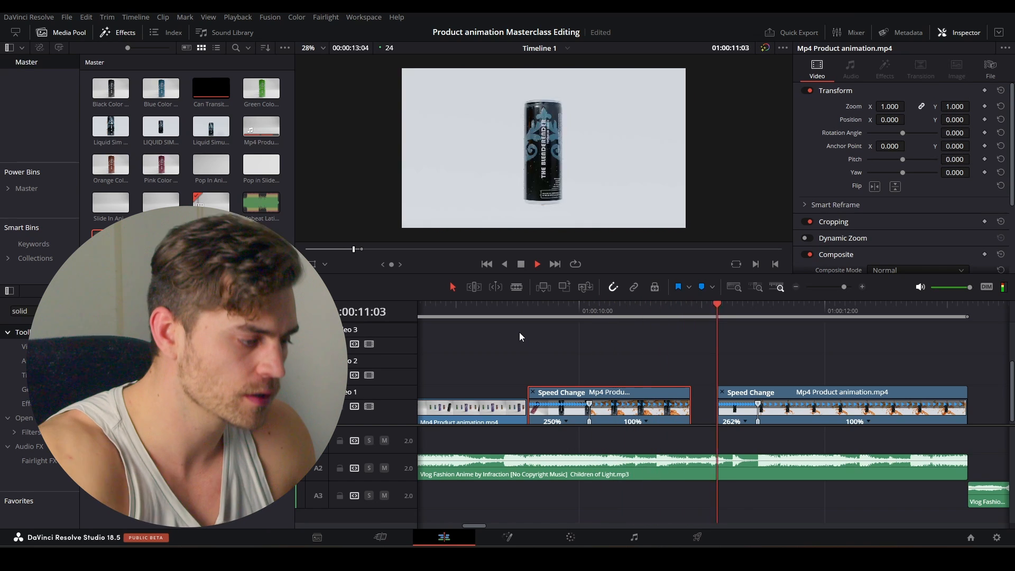
pyautogui.click(536, 317)
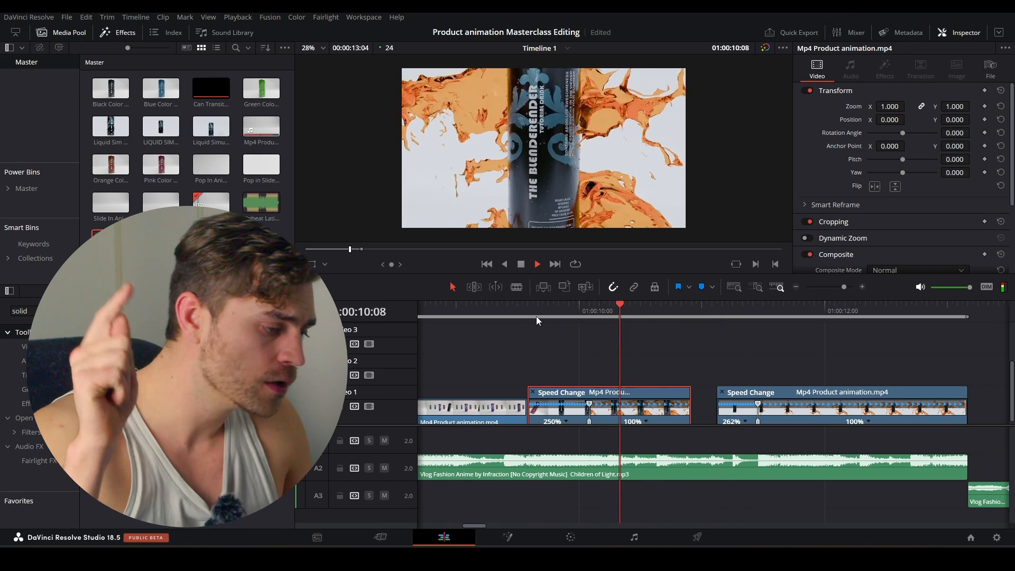
pyautogui.press('space')
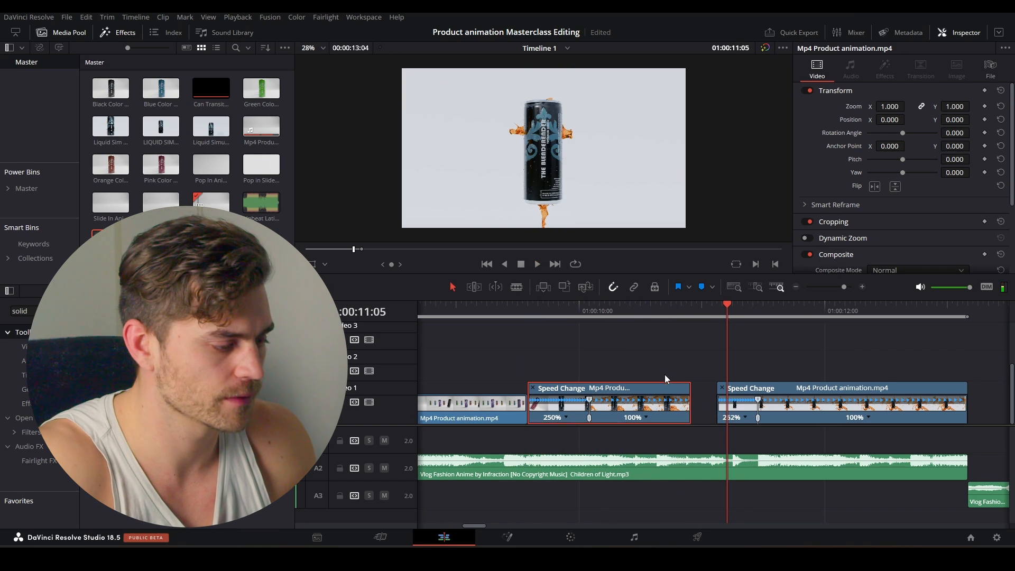
# - Trim the end of the retimed clip back to about 01:00:10:14 and play it back
pyautogui.moveTo(688, 406); pyautogui.dragTo(643, 408)
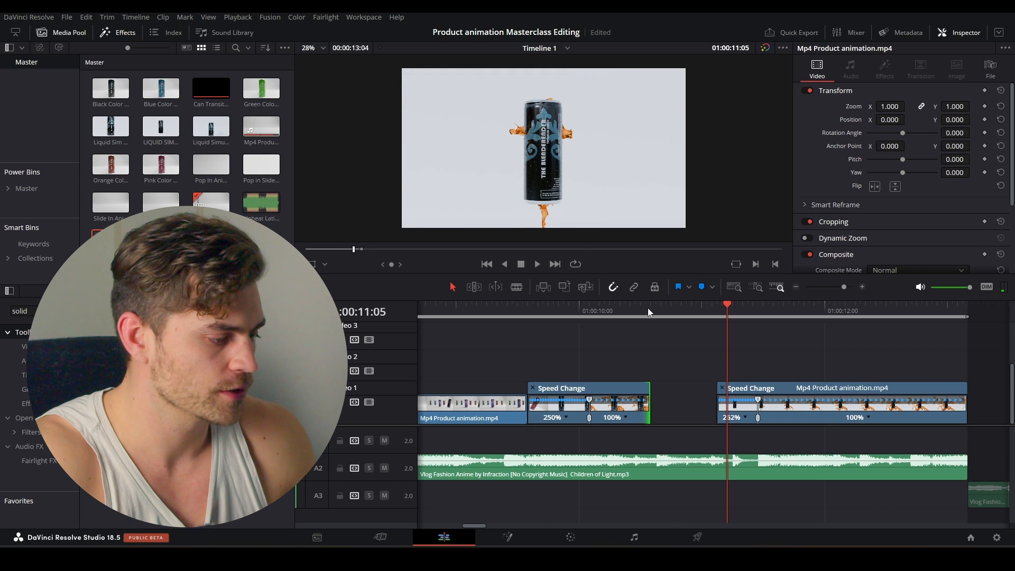
pyautogui.click(561, 318)
pyautogui.press('space')
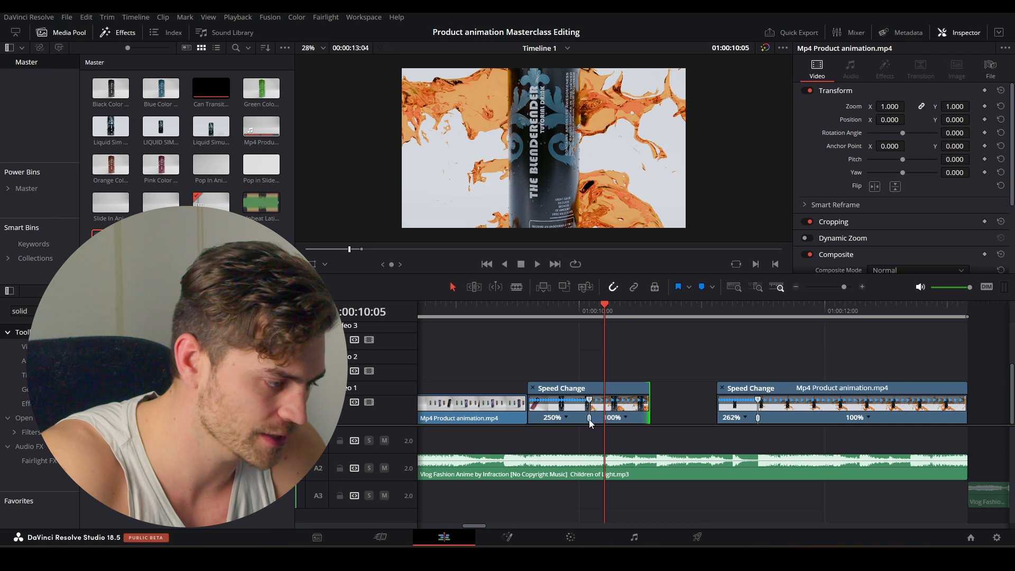
# - Shift the clip's speed point earlier to about 01:00:09:23, shortening the 250% segment, and replay the result
pyautogui.moveTo(583, 418); pyautogui.dragTo(572, 417)
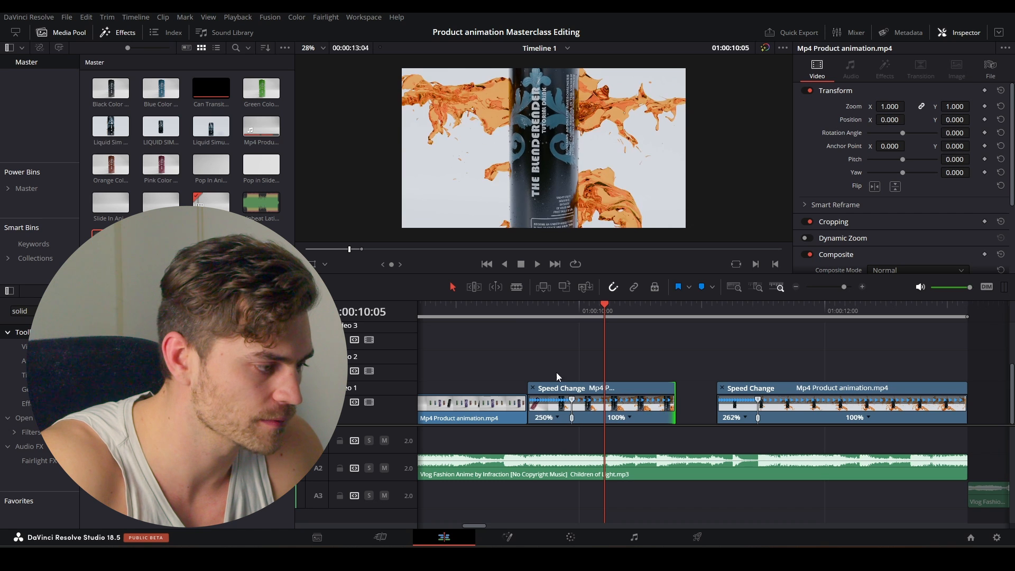
pyautogui.click(526, 315)
pyautogui.press('space')
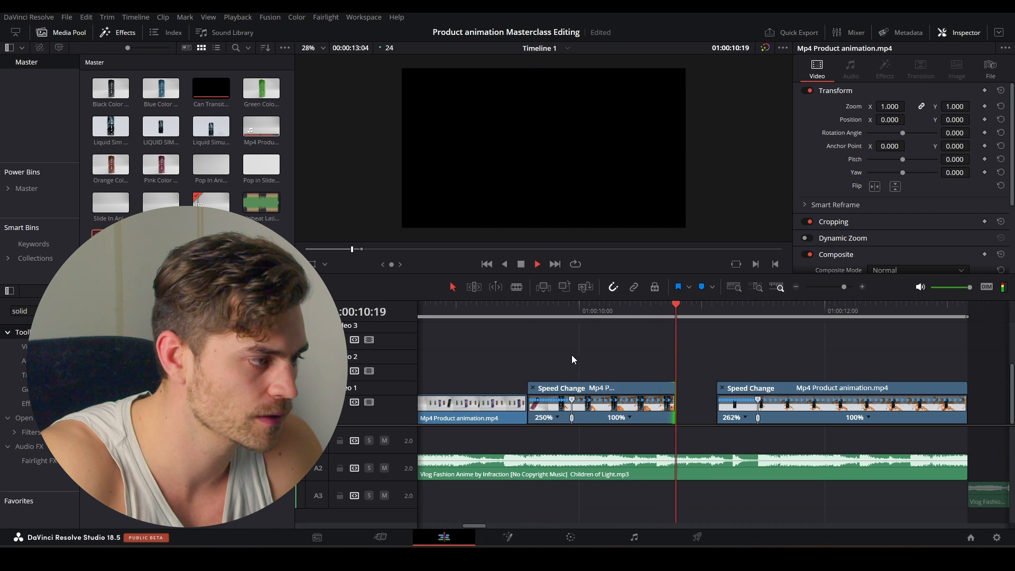
# - Play to the next beat at 01:00:10:15 and trim the end of the retimed clip to that point
pyautogui.click(521, 310)
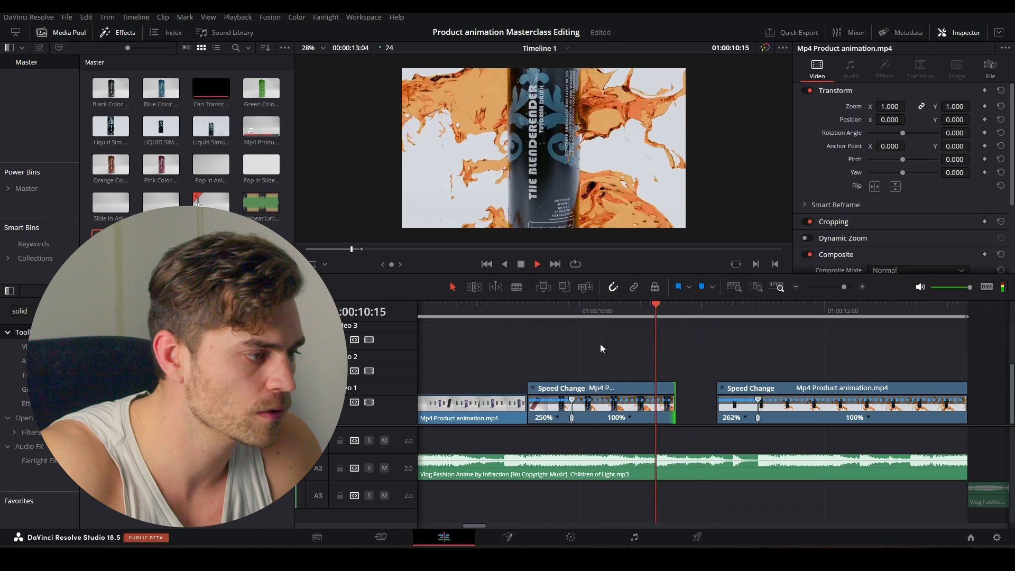
pyautogui.press('space')
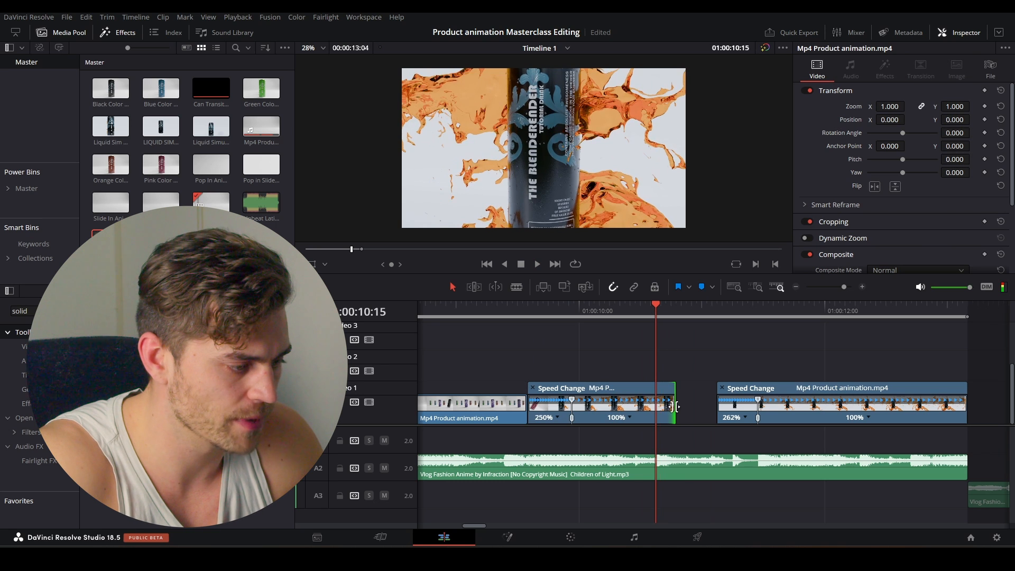
pyautogui.moveTo(673, 407); pyautogui.dragTo(654, 407)
# - Move the remaining splash clip on Video 3 so it starts at 01:00:10:15, where the trimmed clip ends
pyautogui.scroll(-4, 683, 394)
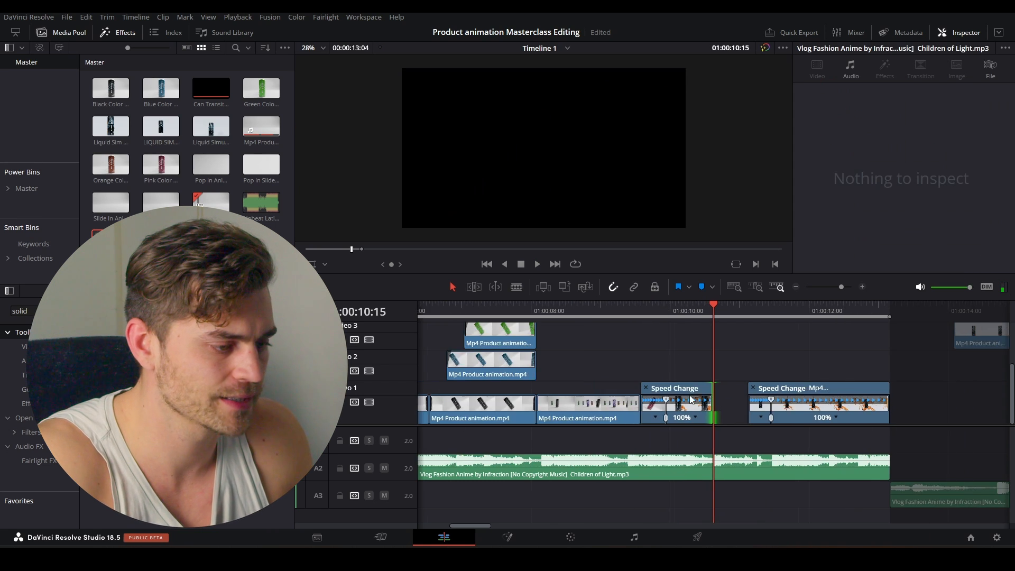
pyautogui.moveTo(918, 341); pyautogui.dragTo(691, 354)
pyautogui.scroll(1, 784, 357)
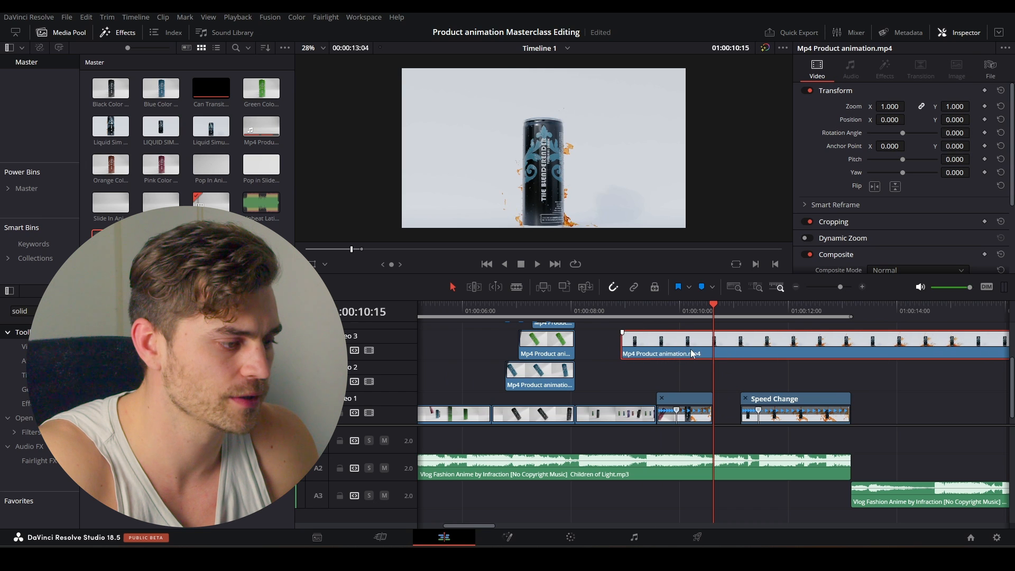
pyautogui.moveTo(628, 346); pyautogui.dragTo(757, 350)
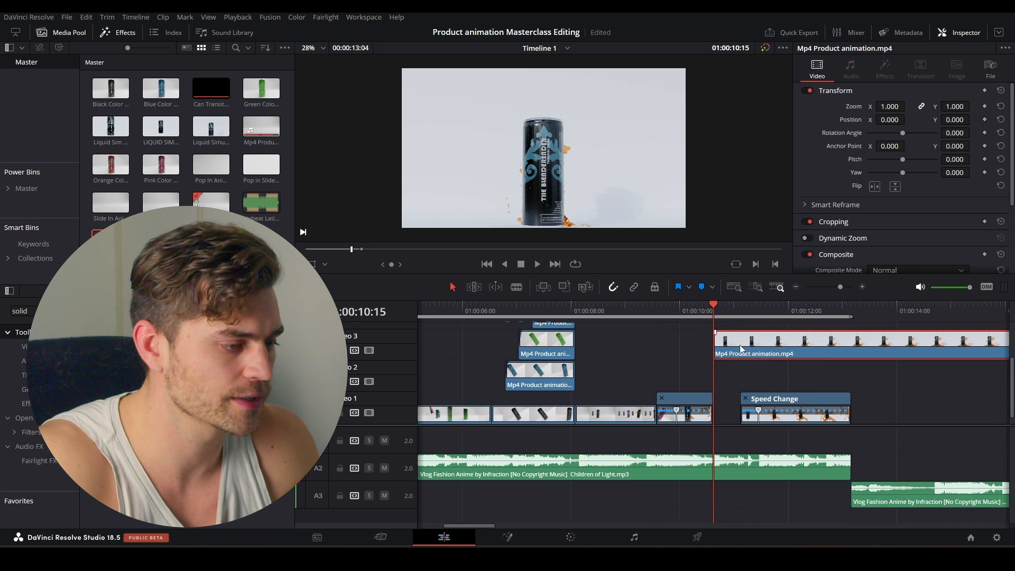
# - Split the Video 3 splash clip at 01:00:13:03, near the end of the first music section
pyautogui.hscroll(3, 574, 345)
pyautogui.moveTo(555, 313); pyautogui.dragTo(683, 313)
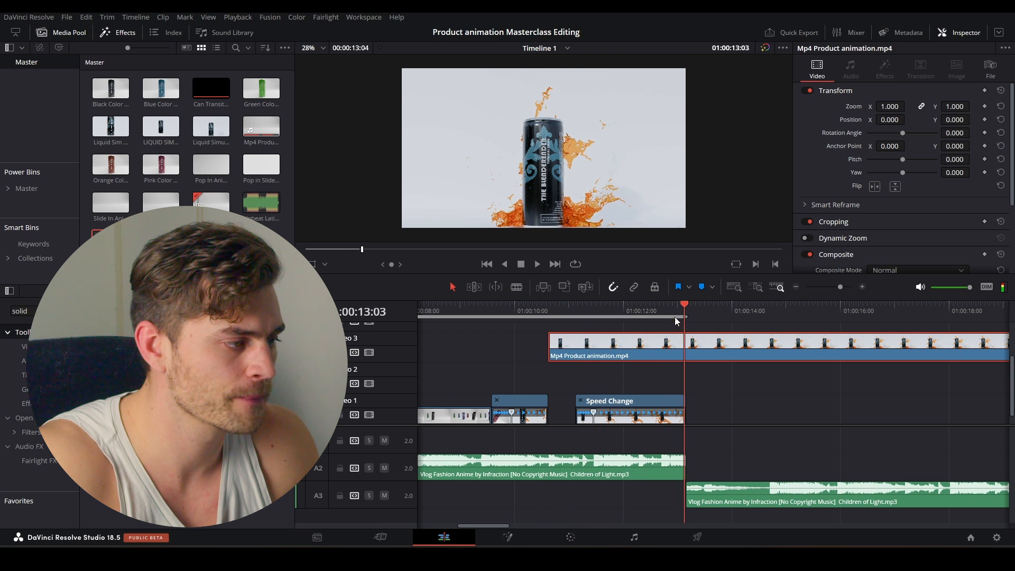
pyautogui.press('b')
pyautogui.click(682, 344)
pyautogui.press('a')
# - Add a speed point to the first split piece at 01:00:12:10, pull it back to 01:00:10:18, and play the result
pyautogui.hotkey('ctrl', 'r')
pyautogui.scroll(3, 623, 361)
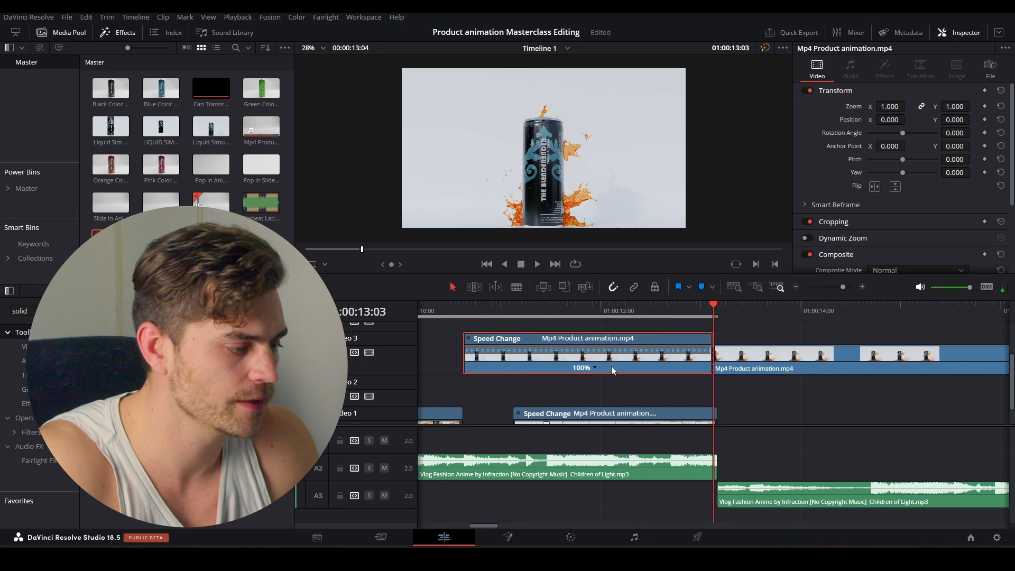
pyautogui.click(593, 367)
pyautogui.moveTo(655, 408)
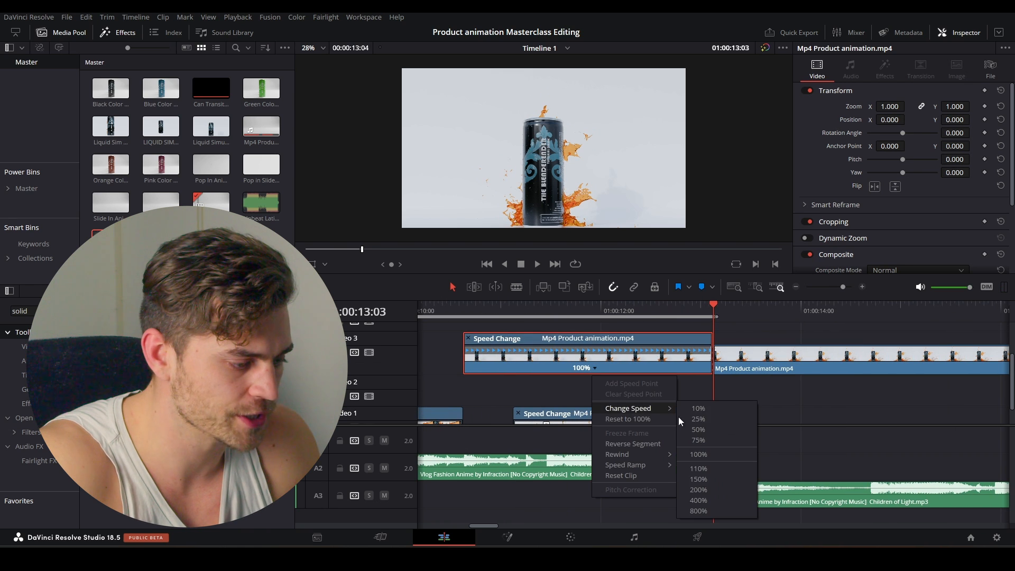
pyautogui.moveTo(523, 313); pyautogui.dragTo(642, 321)
pyautogui.click(594, 367)
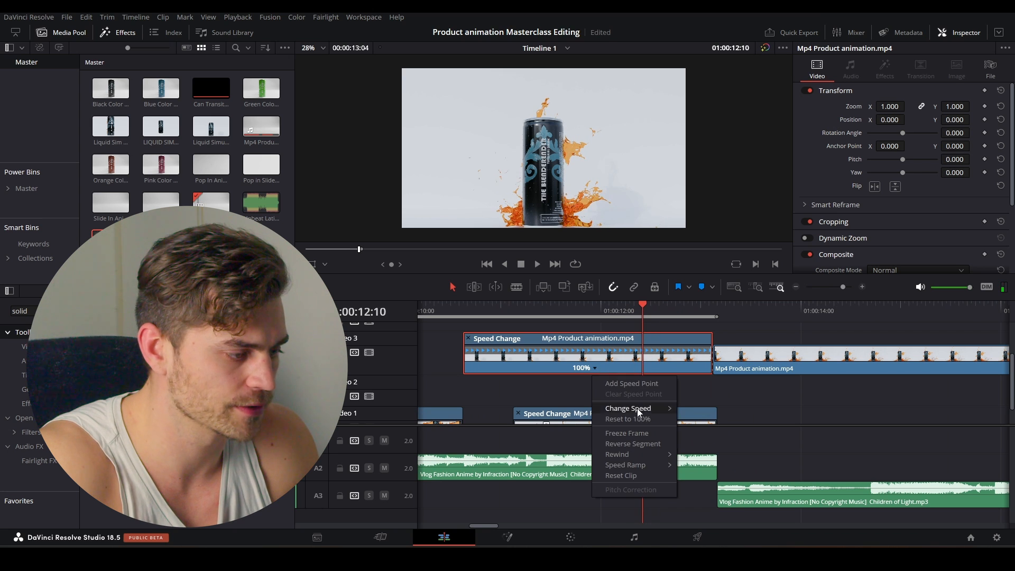
pyautogui.click(637, 386)
pyautogui.moveTo(637, 355); pyautogui.dragTo(477, 355)
pyautogui.click(464, 316)
pyautogui.press('space')
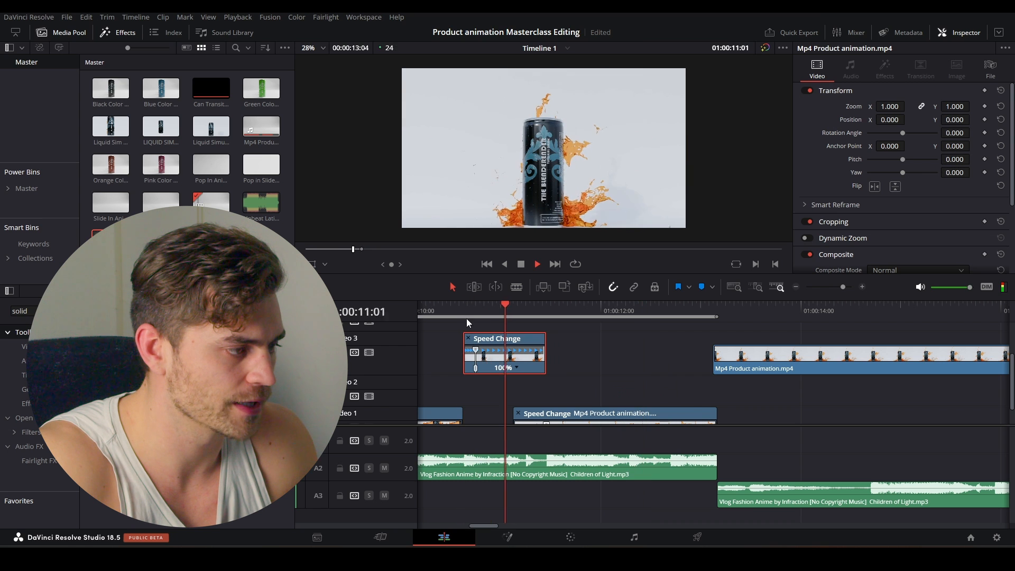
pyautogui.press('space')
# - Trim the retimed Video 3 piece to end where the next Video 1 clip starts, and drop it into the Video 1 gap
pyautogui.scroll(2, 540, 370)
pyautogui.scroll(2, 620, 369)
pyautogui.moveTo(737, 362); pyautogui.dragTo(654, 366)
pyautogui.scroll(-1, 653, 366)
pyautogui.moveTo(616, 338); pyautogui.dragTo(616, 405)
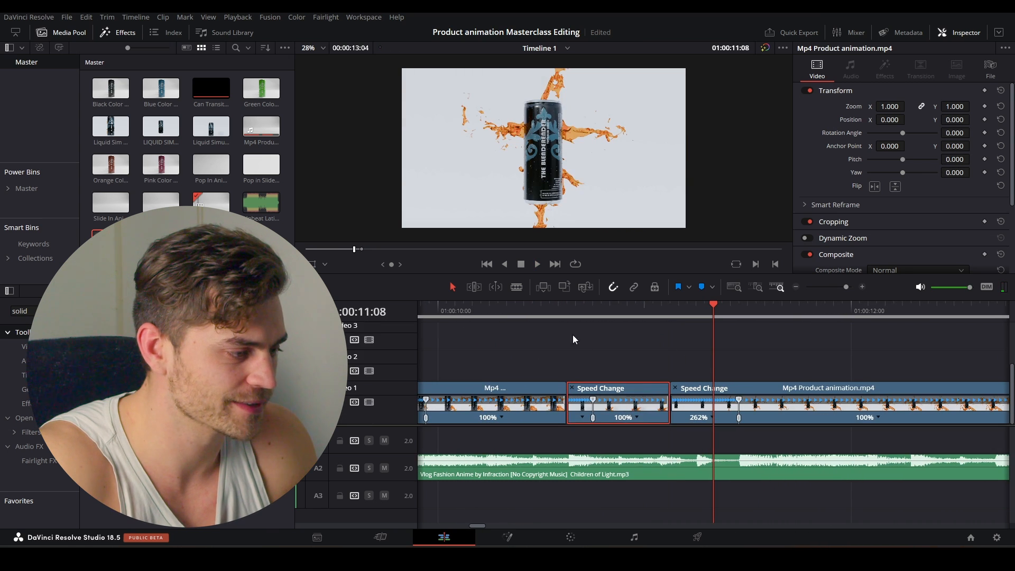
# - Play back the three consecutive retimed splash clips on Video 1 to check their cuts against the music beats
pyautogui.click(549, 313)
pyautogui.press('space')
pyautogui.click(512, 311)
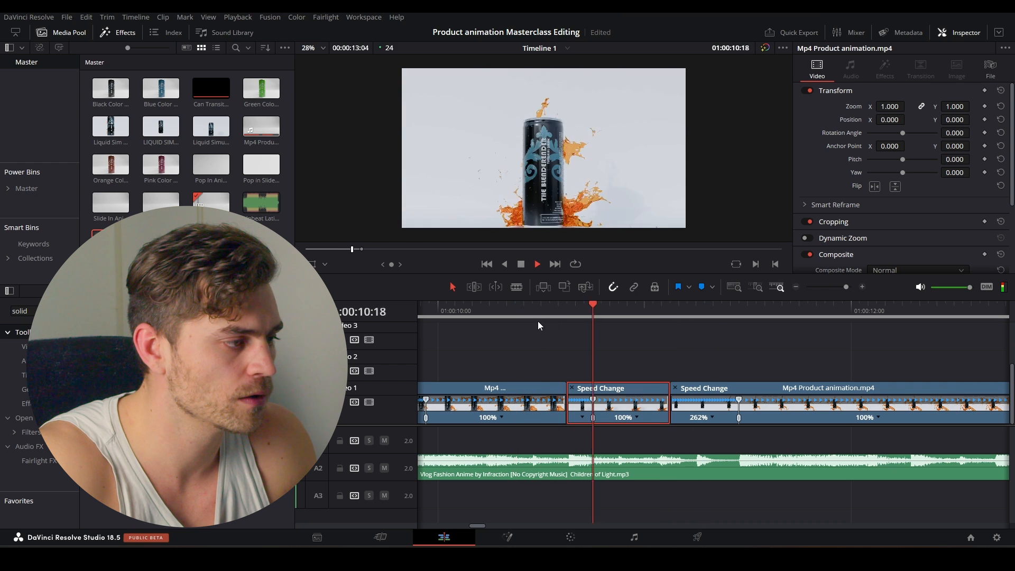
pyautogui.press('space')
pyautogui.scroll(-2, 585, 353)
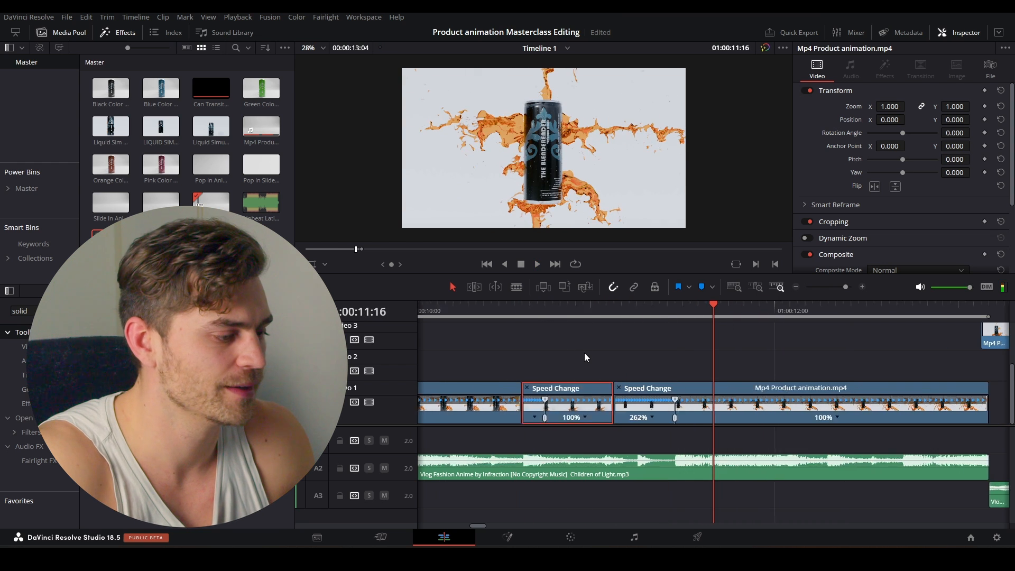
pyautogui.click(526, 311)
pyautogui.press('space')
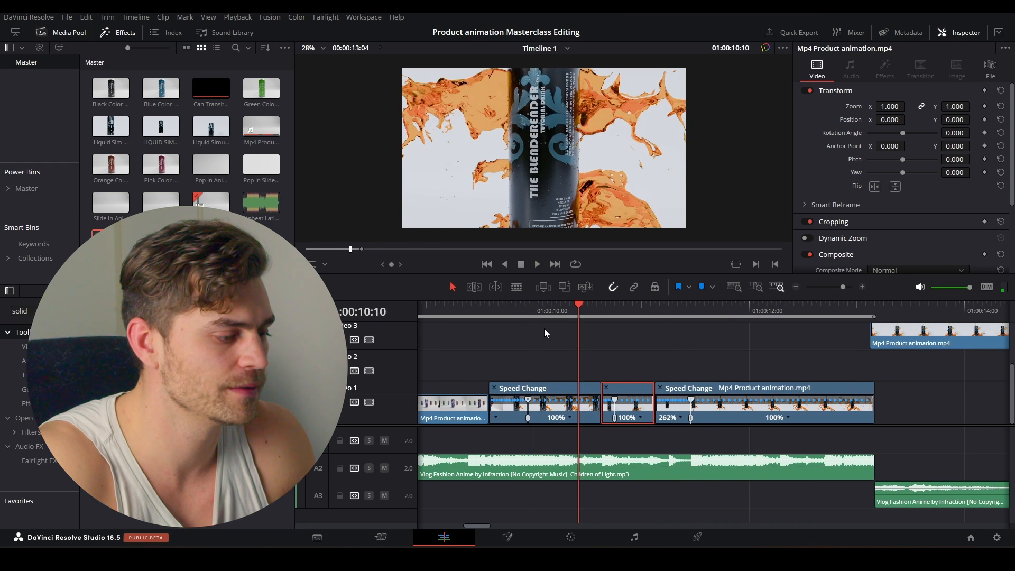
pyautogui.press('space')
pyautogui.click(573, 311)
pyautogui.press('space')
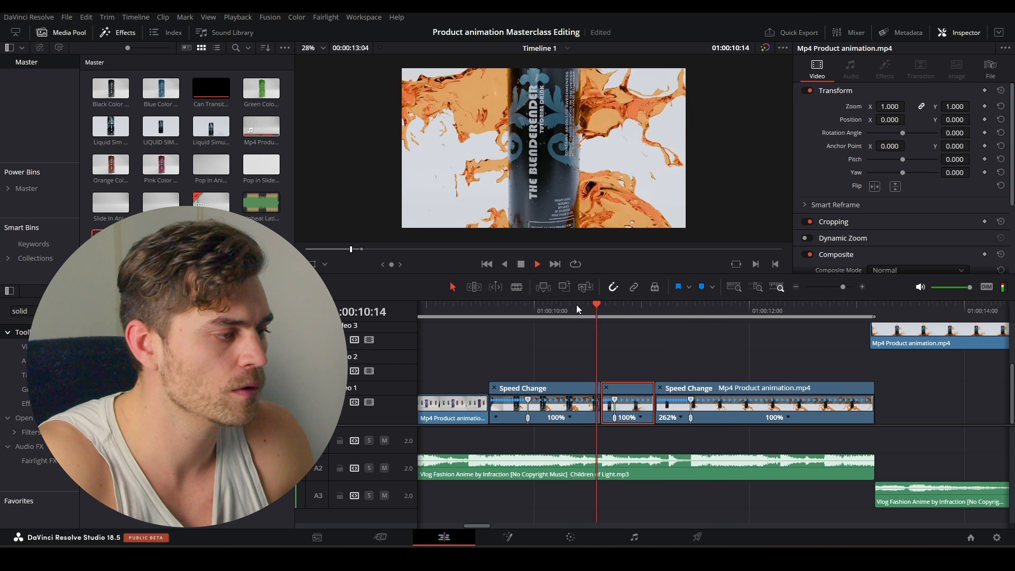
pyautogui.press('space')
# - Move the short middle retimed clip from Video 1 back up to Video 3
pyautogui.moveTo(519, 406); pyautogui.dragTo(618, 378)
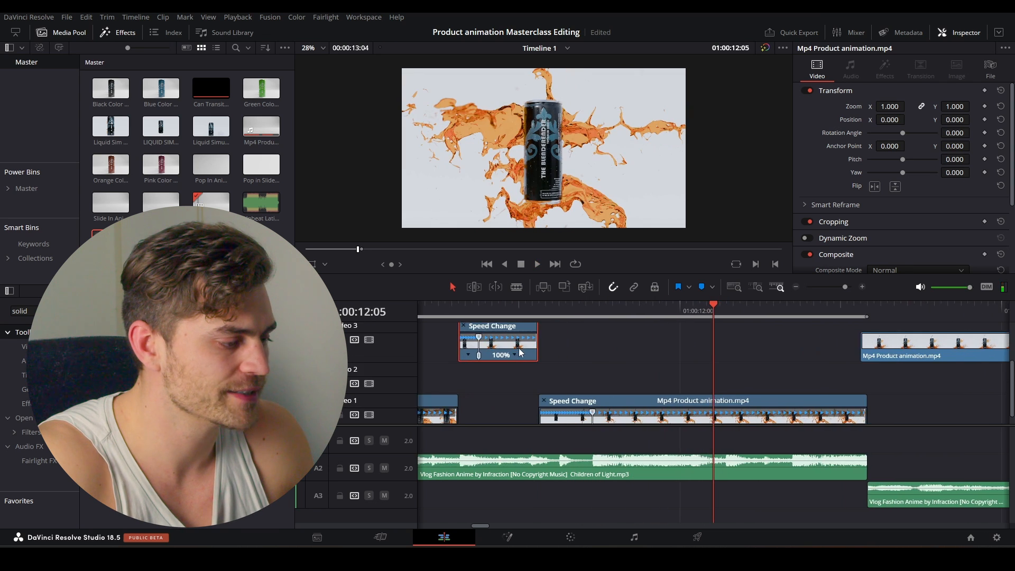
# - Set the opening speed segment of the short Video 3 splash clip to 621%, and play back the retimed section
pyautogui.press('Up')
pyautogui.press('Up')
pyautogui.scroll(7, 634, 353)
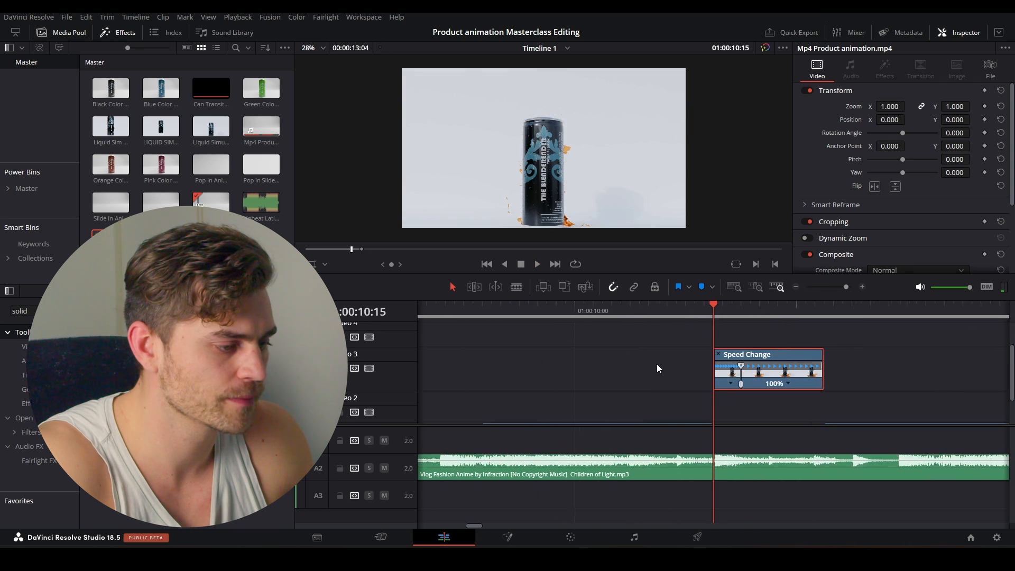
pyautogui.moveTo(762, 366); pyautogui.dragTo(829, 373)
pyautogui.scroll(-5, 840, 385)
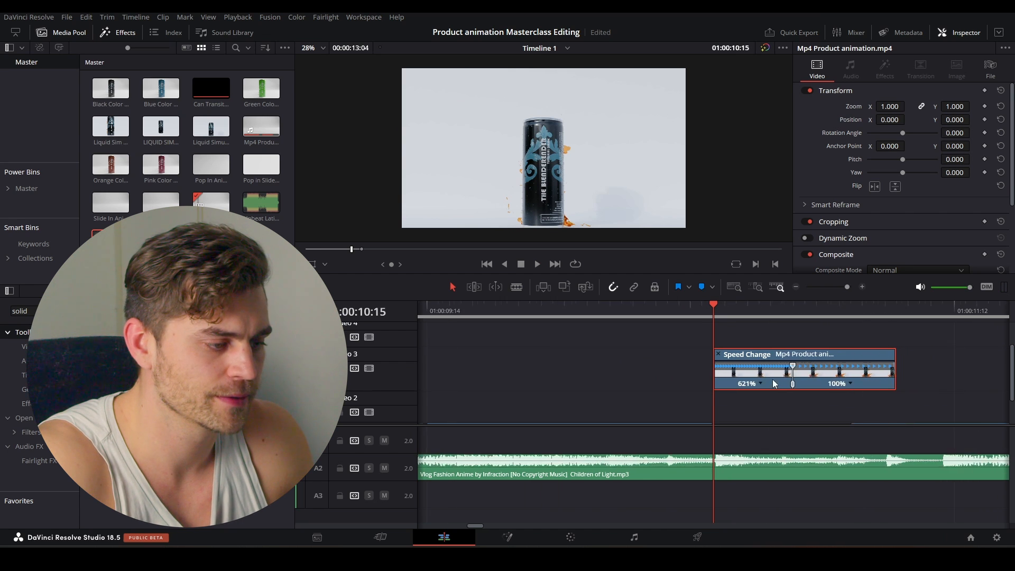
pyautogui.press('space')
pyautogui.press('space')
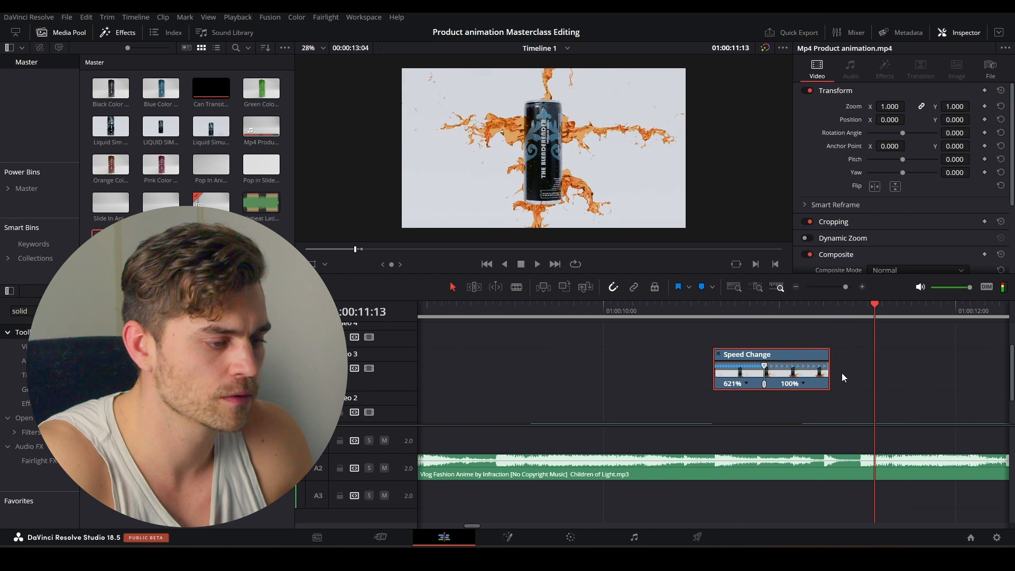
pyautogui.scroll(-1, 825, 374)
pyautogui.click(713, 310)
pyautogui.press('space')
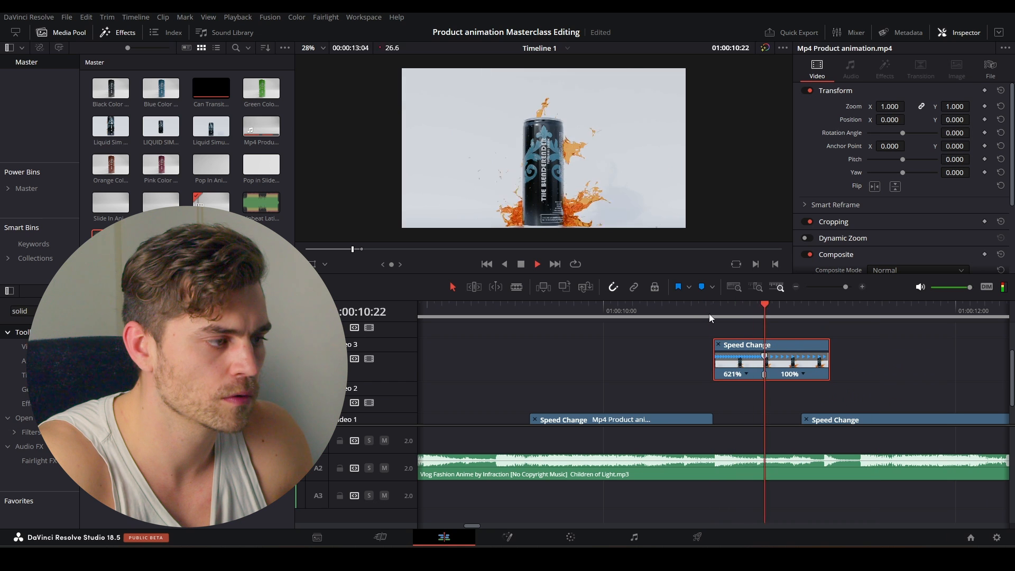
pyautogui.press('space')
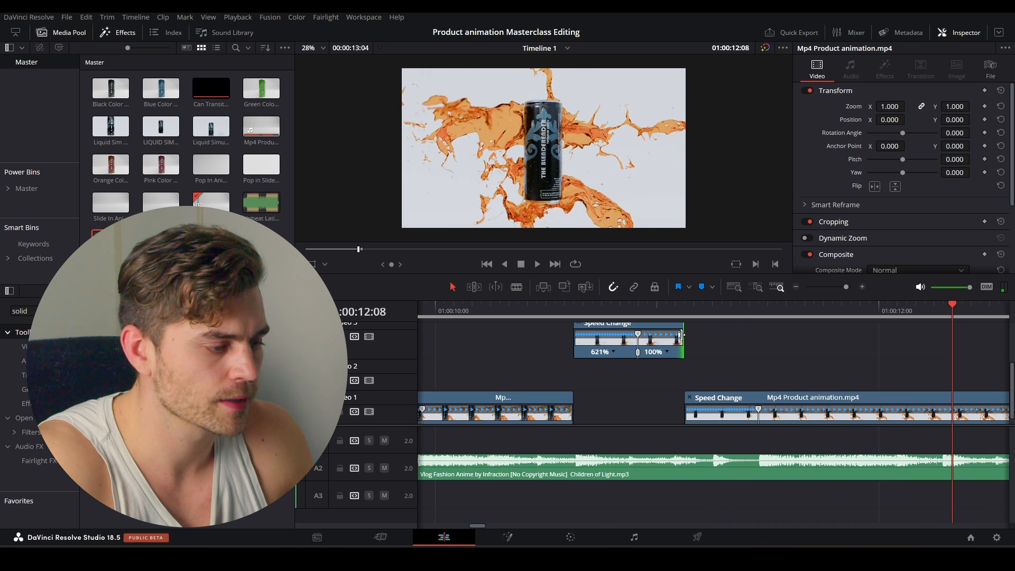
# - Extend the end of the Video 3 splash clip to the beat at 01:00:11:06, and play the result
pyautogui.moveTo(685, 310); pyautogui.dragTo(715, 320)
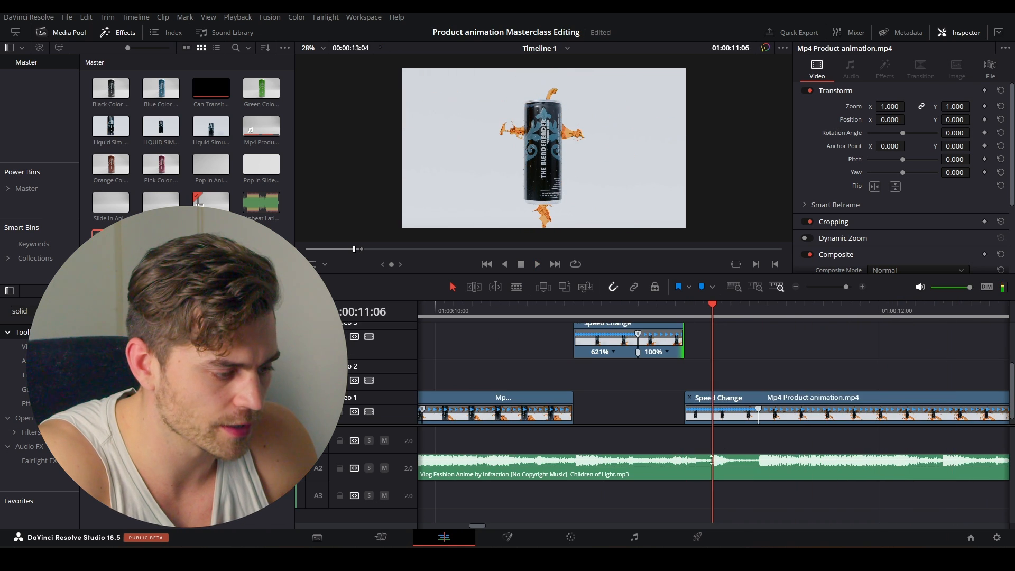
pyautogui.moveTo(681, 340); pyautogui.dragTo(711, 341)
pyautogui.click(528, 313)
pyautogui.press('space')
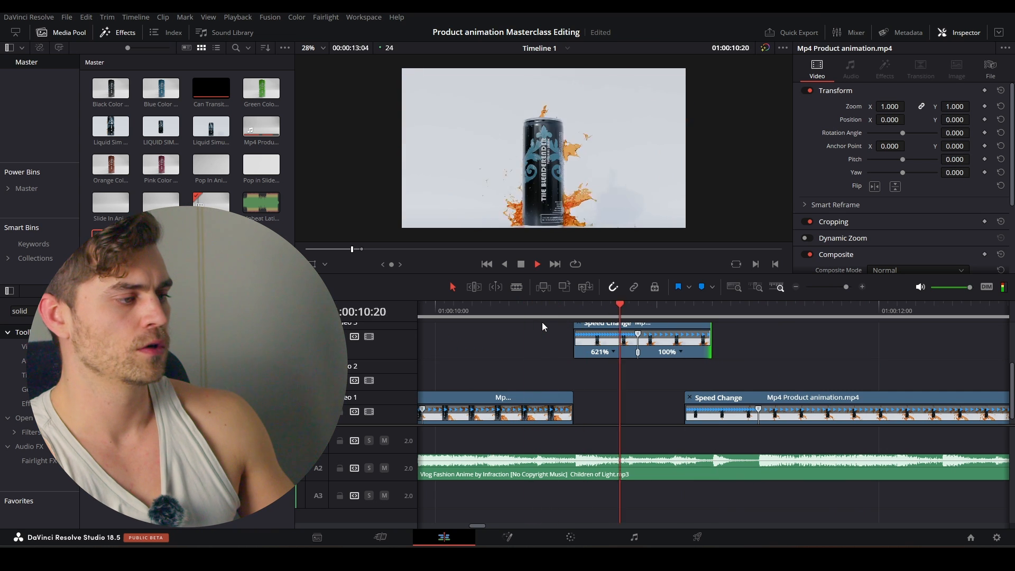
pyautogui.click(522, 307)
pyautogui.press('space')
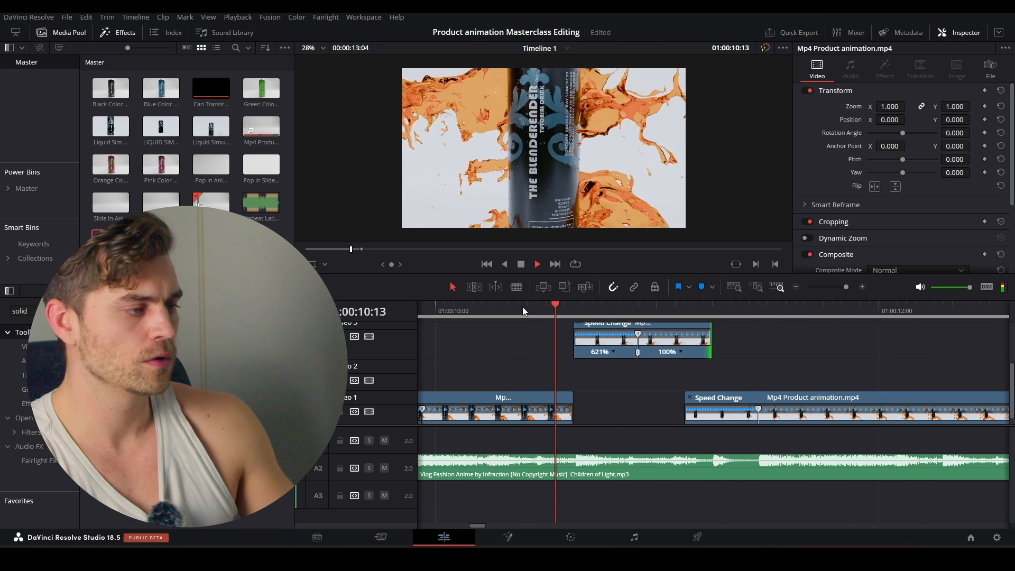
# - Examine the frames around the end of the extended splash clip near 01:00:11:05, and replay the cut against the music
pyautogui.click(683, 309)
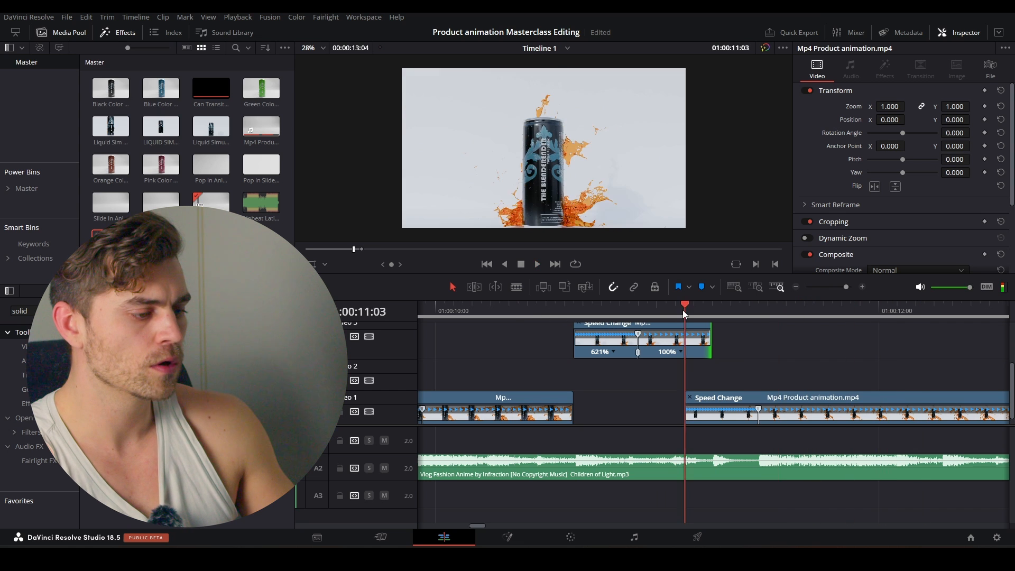
pyautogui.click(718, 312)
pyautogui.press('Left')
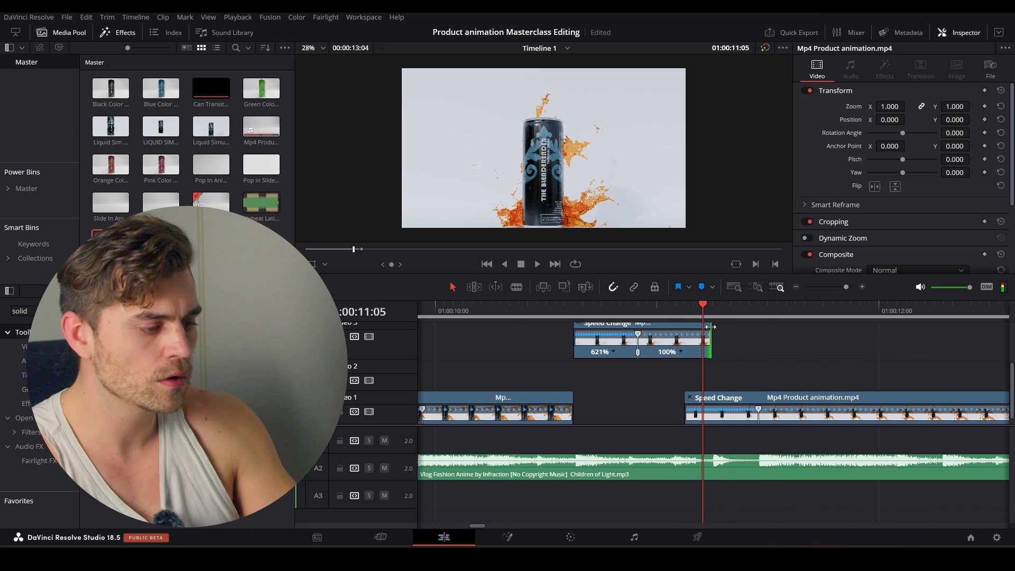
pyautogui.press('Right')
pyautogui.click(665, 313)
pyautogui.press('space')
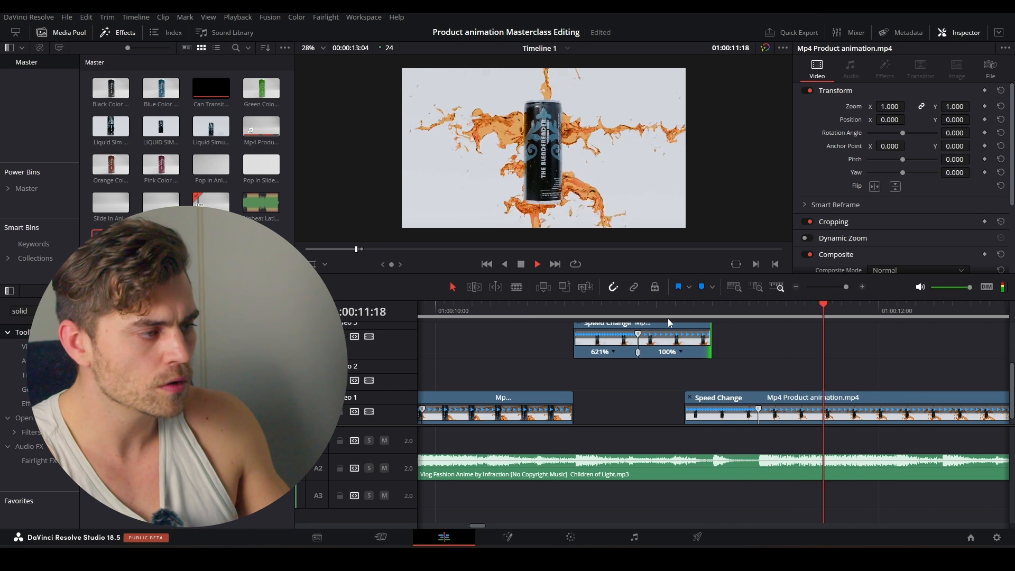
pyautogui.click(532, 305)
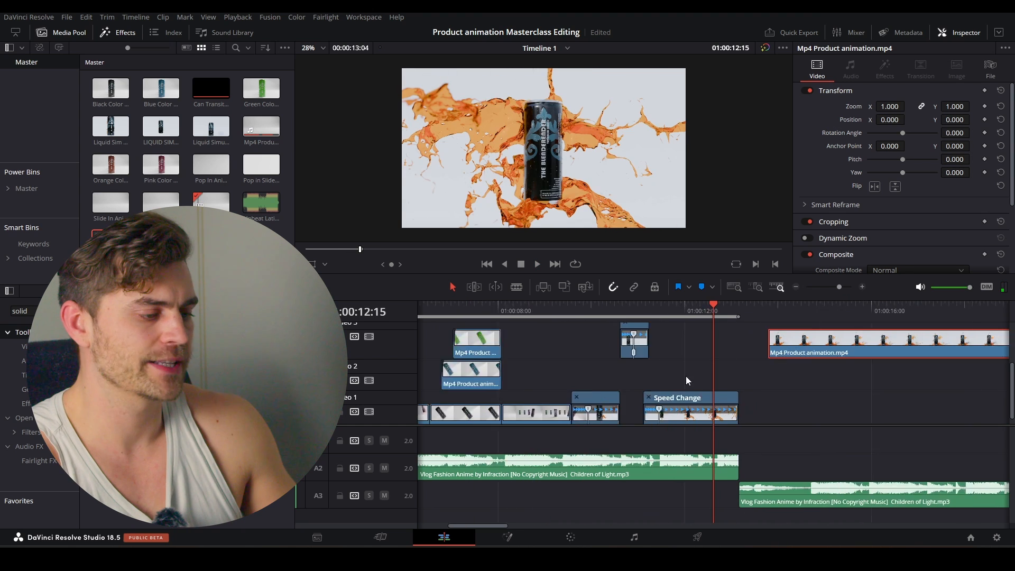
# - Hide the retime controls on the short Video 3 splash clip
pyautogui.scroll(-3, 685, 376)
pyautogui.scroll(2, 683, 357)
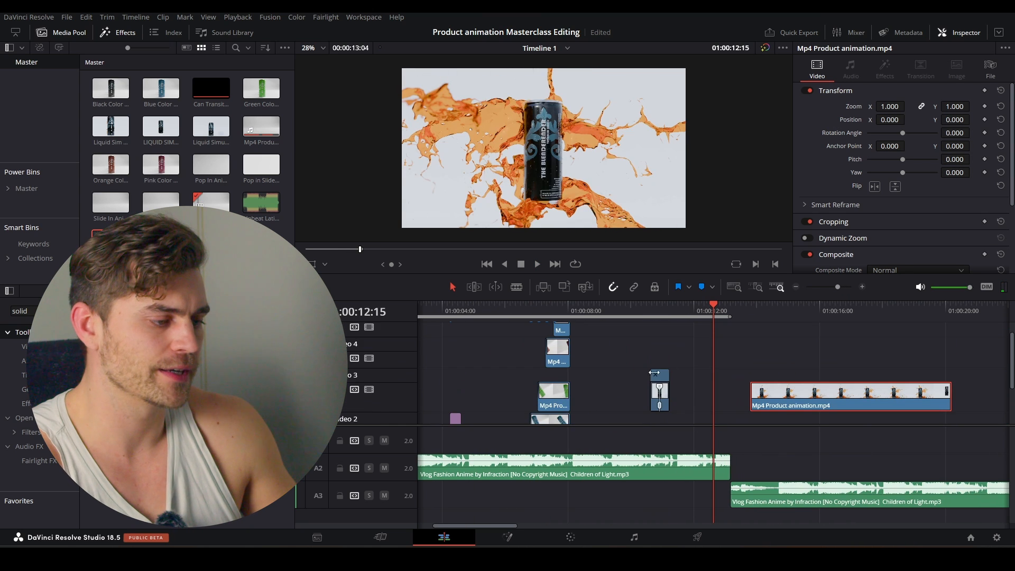
pyautogui.click(655, 376)
pyautogui.hotkey('ctrl', 'r')
pyautogui.hotkey('ctrl', 'r')
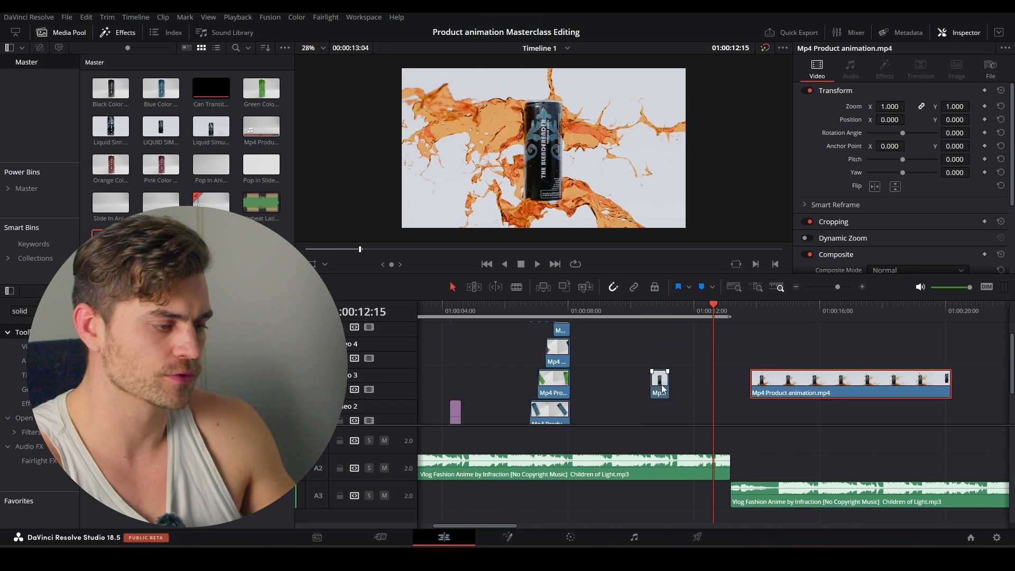
# - Play the edit from the start of the timeline to the white flash near 01:00:04:08
pyautogui.scroll(-5, 662, 387)
pyautogui.scroll(4, 662, 388)
pyautogui.scroll(-5, 645, 381)
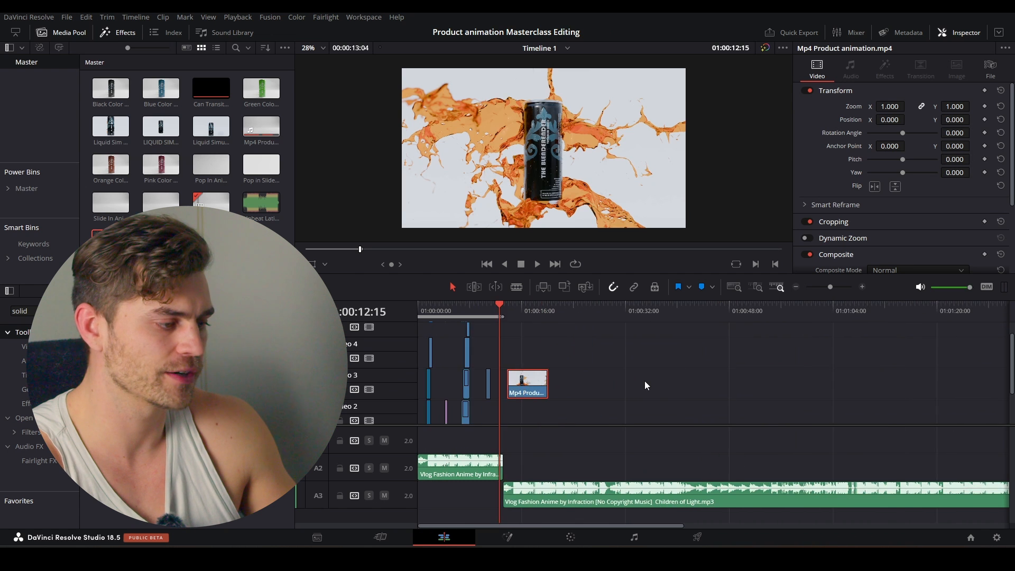
pyautogui.scroll(3, 644, 381)
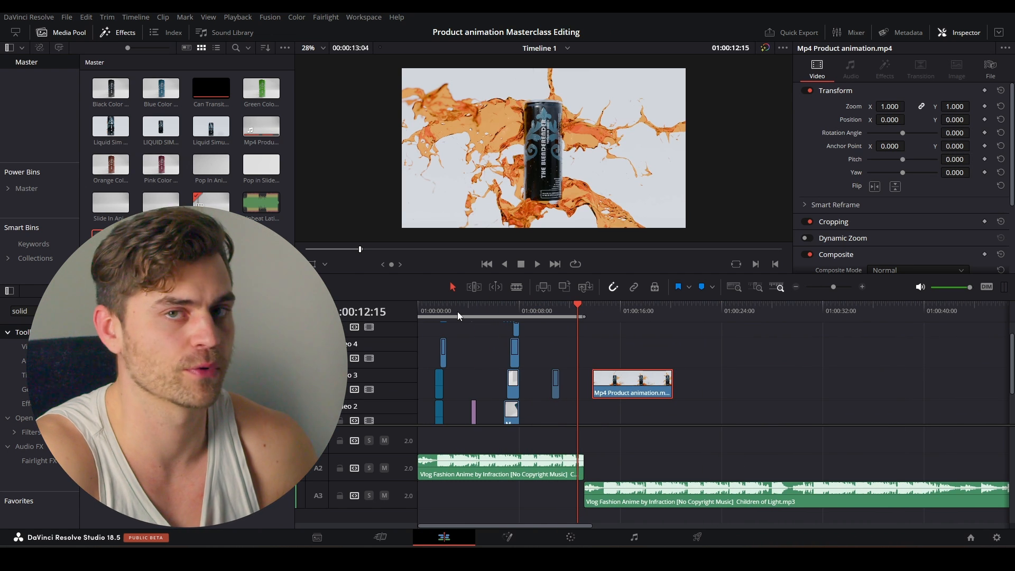
pyautogui.moveTo(457, 312); pyautogui.dragTo(415, 317)
pyautogui.press('space')
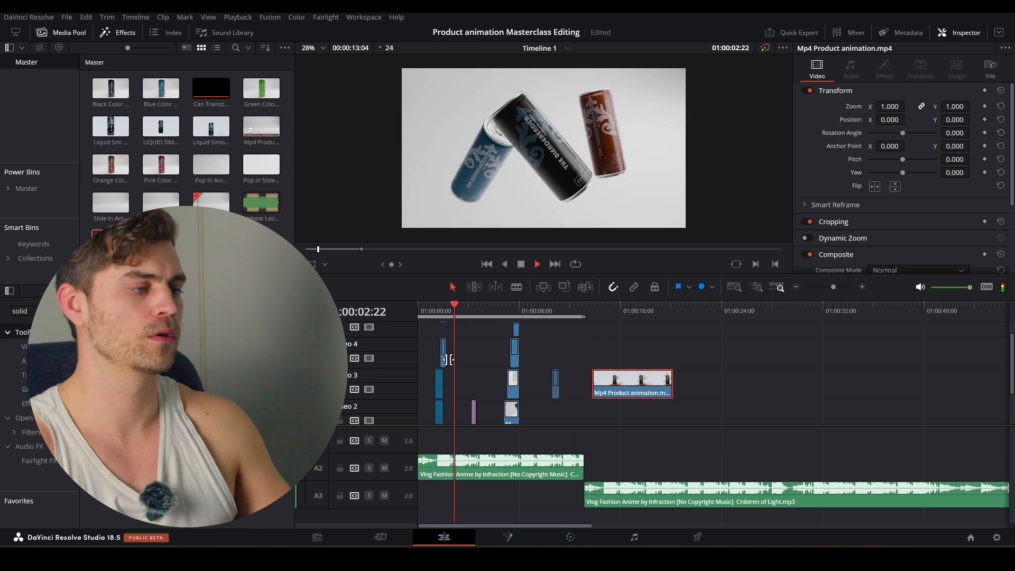
pyautogui.press('space')
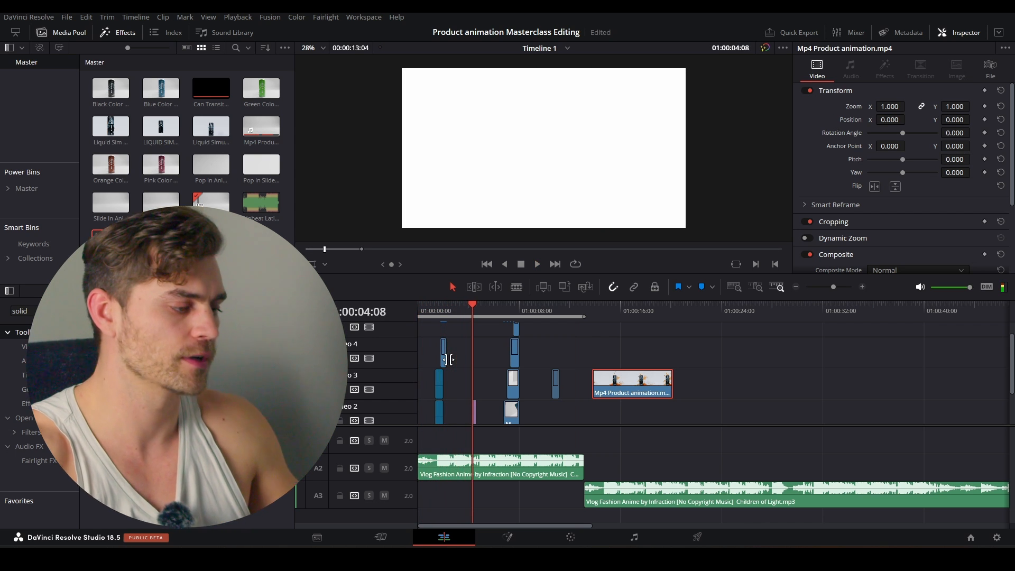
# - Place the playhead on the music beat at 01:00:04:00, and check that spot with a short playback
pyautogui.hotkey('ctrl', '=')
pyautogui.scroll(1, 467, 364)
pyautogui.scroll(-1, 499, 391)
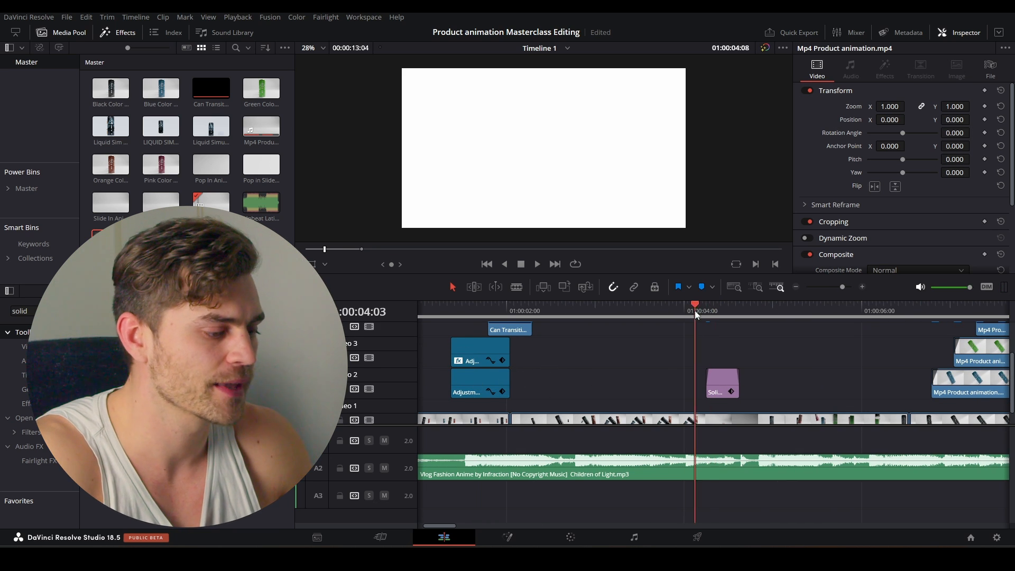
pyautogui.moveTo(694, 309); pyautogui.dragTo(685, 313)
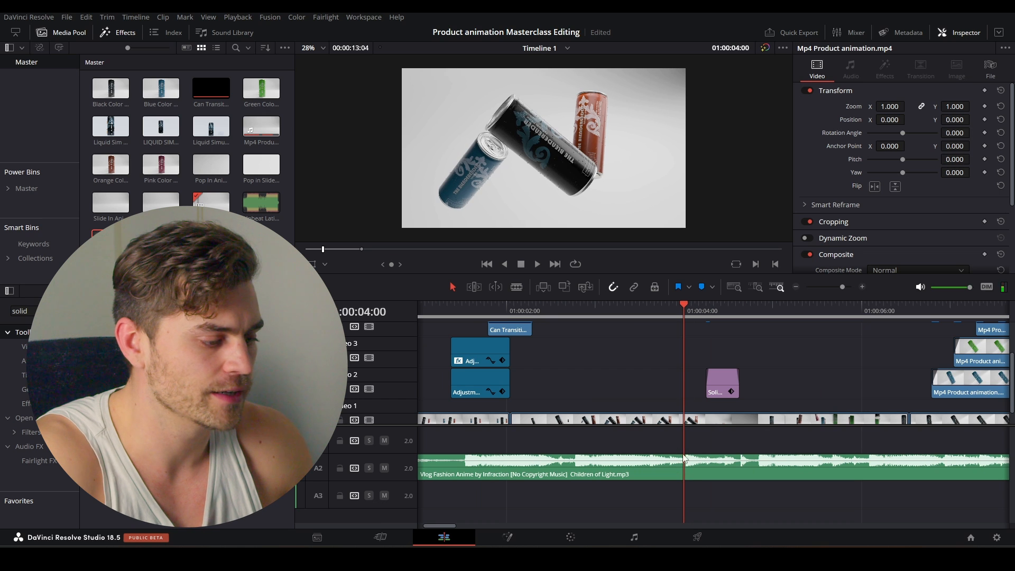
pyautogui.scroll(-1, 688, 395)
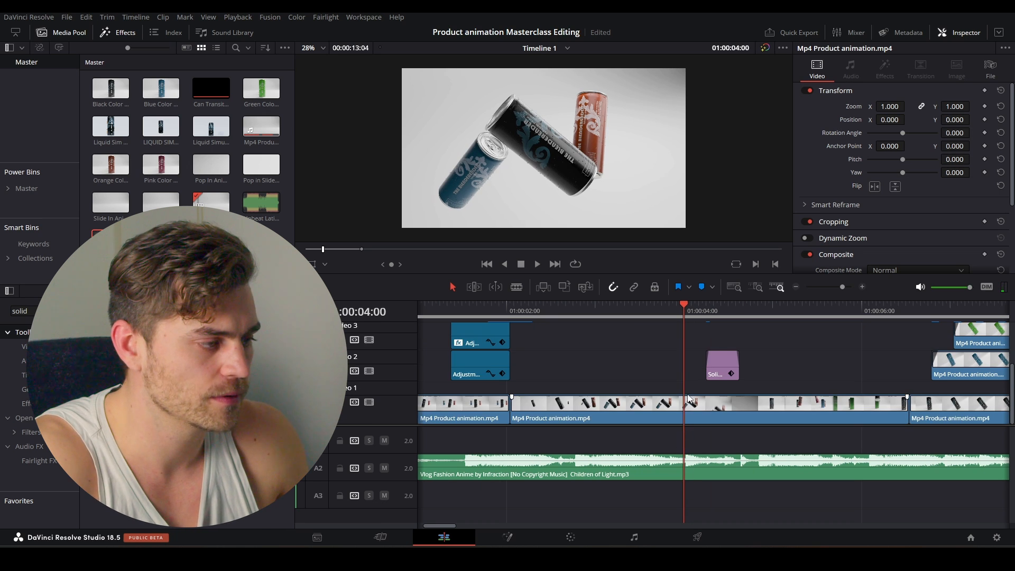
pyautogui.press('space')
pyautogui.press('space')
pyautogui.moveTo(680, 315); pyautogui.dragTo(685, 314)
# - Move the white Solid Color clip just after 01:00:04:00 from Video 2 up to Video 4
pyautogui.click(719, 363)
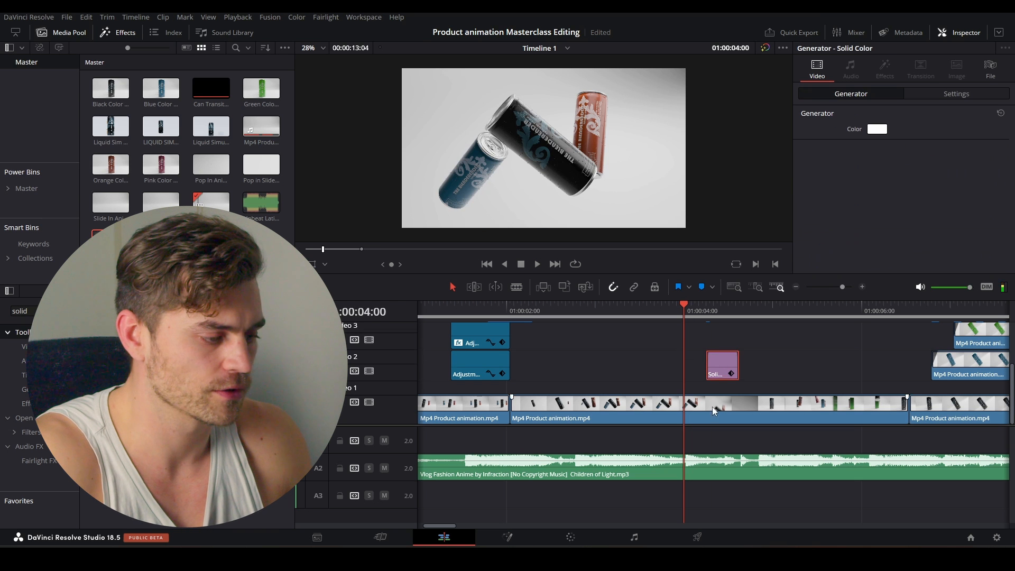
pyautogui.scroll(1, 712, 407)
pyautogui.moveTo(719, 393); pyautogui.dragTo(722, 334)
pyautogui.scroll(-1, 561, 358)
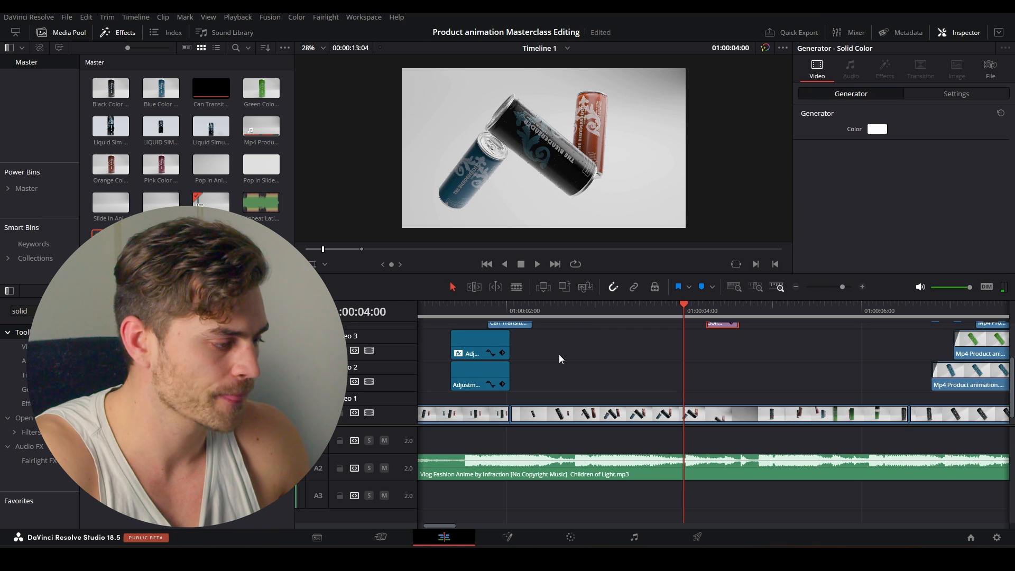
# - Move the two stacked adjustment clips on Video 2 and Video 3 over the white flash transition, starting at 01:00:03:20
pyautogui.moveTo(494, 377); pyautogui.dragTo(703, 387)
pyautogui.scroll(1, 703, 387)
pyautogui.scroll(2, 703, 390)
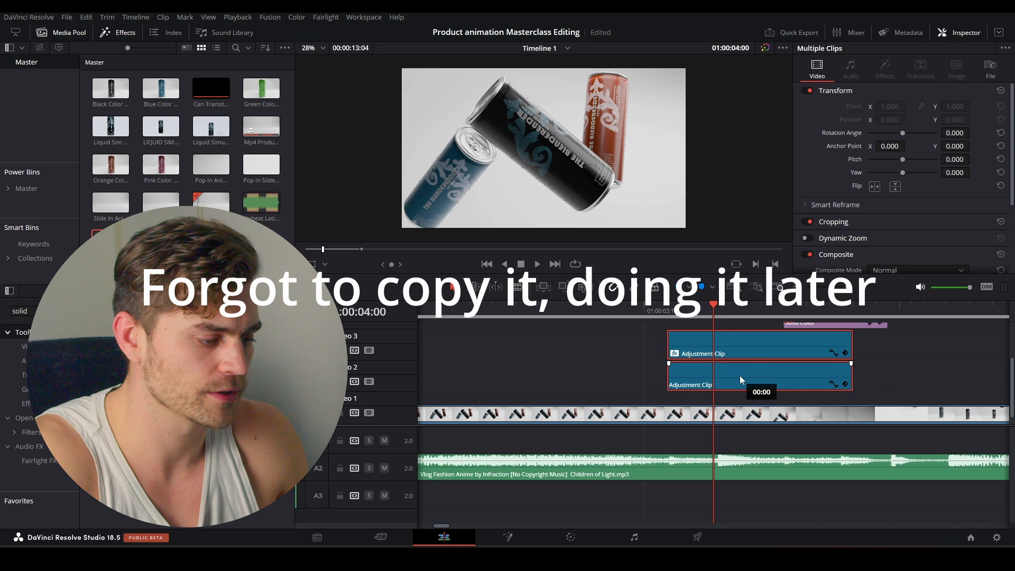
# - Play back the relocated adjustment clips several times to check their effect on the three-can shot against the beat
pyautogui.click(665, 314)
pyautogui.press('space')
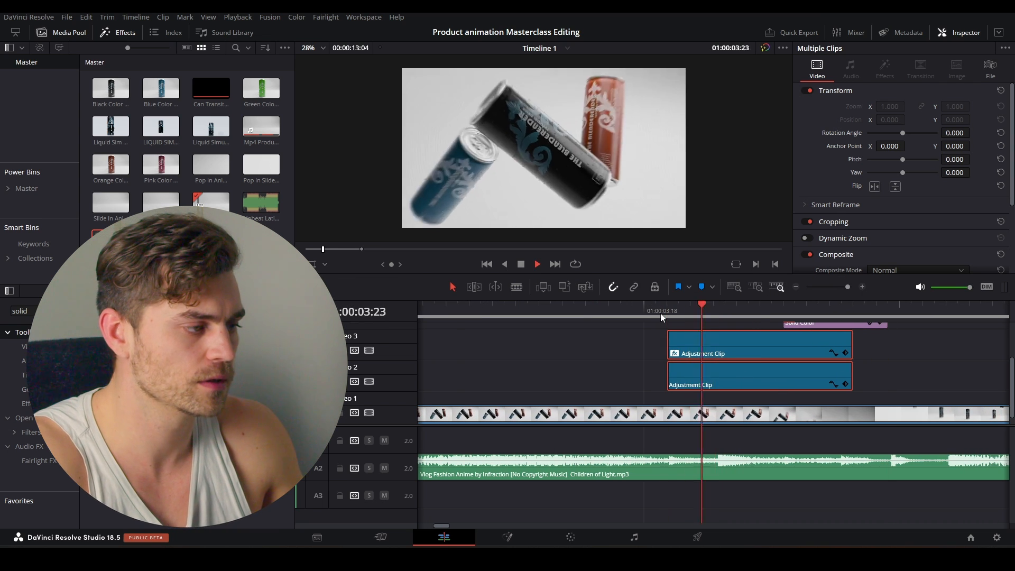
pyautogui.click(621, 312)
pyautogui.press('space')
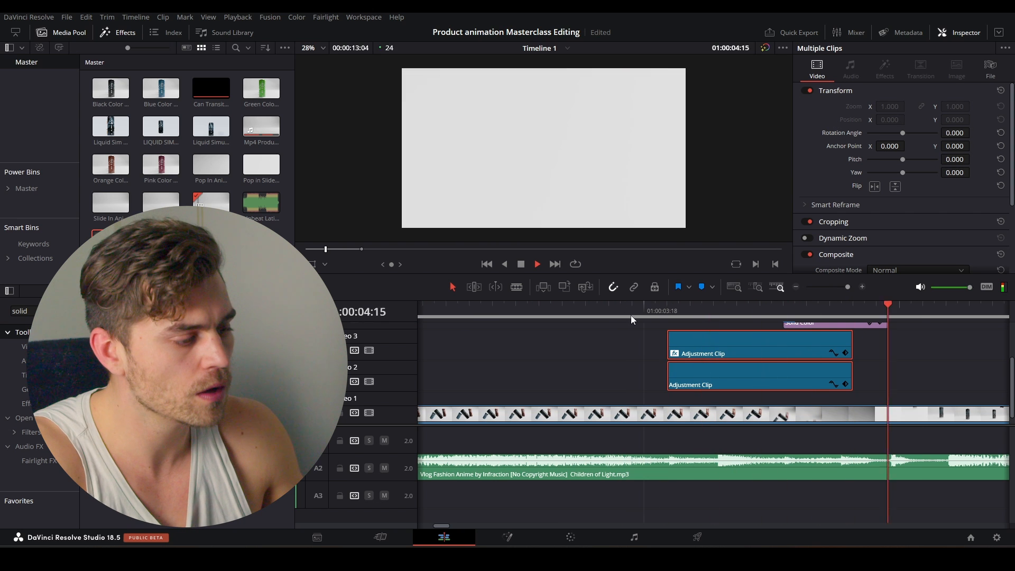
pyautogui.click(655, 308)
pyautogui.press('space')
pyautogui.click(504, 312)
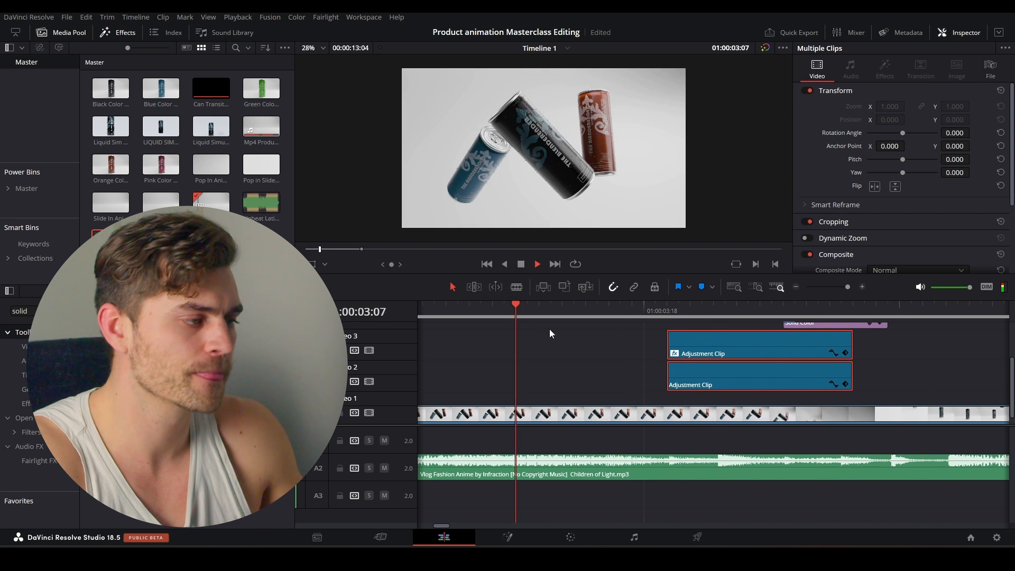
pyautogui.press('space')
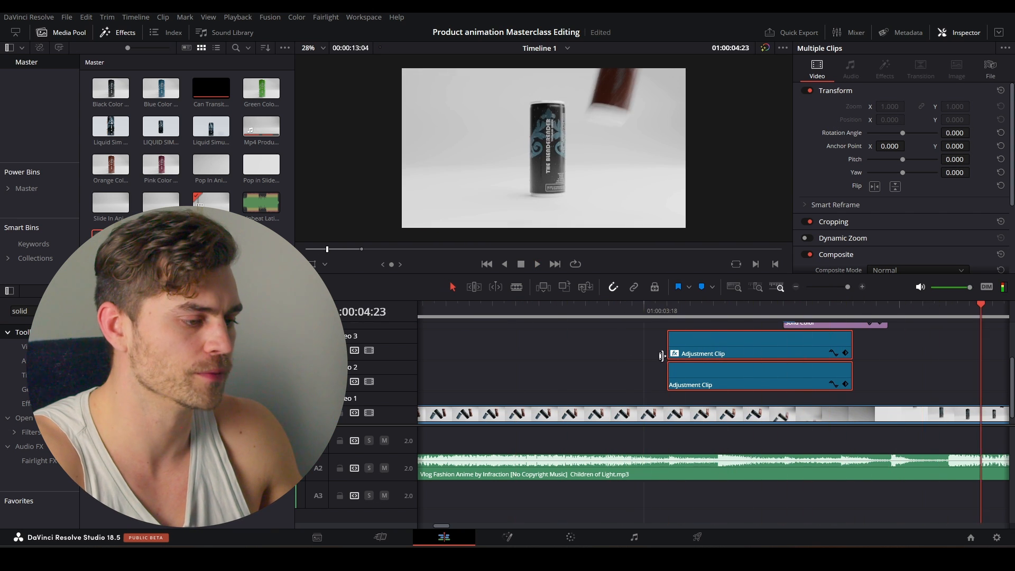
# - Play the edit from 01:00:03:20 through the coloured cans to the splash clips to check the overall rhythm
pyautogui.scroll(-3, 627, 368)
pyautogui.click(545, 312)
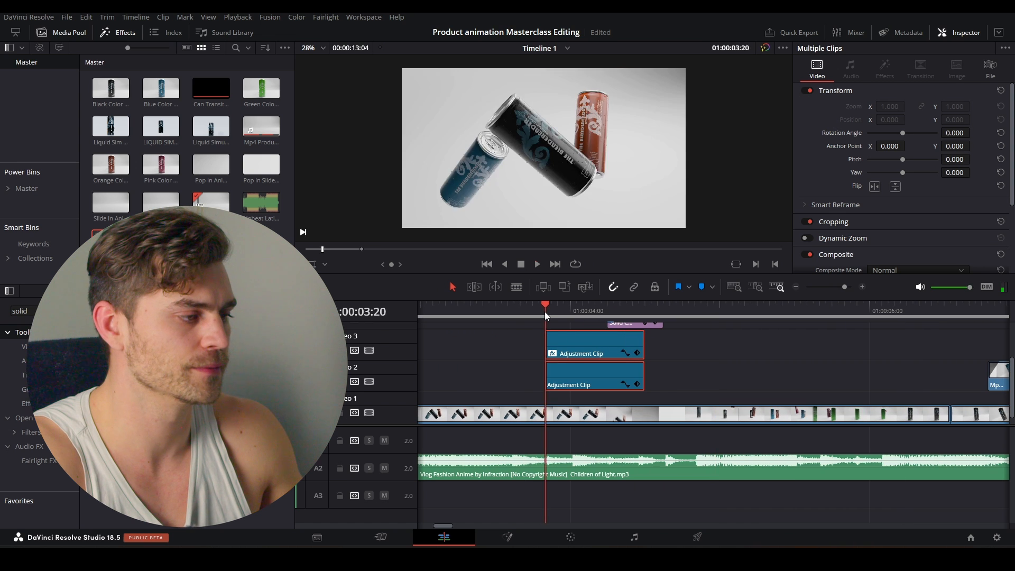
pyautogui.press('space')
pyautogui.press('space')
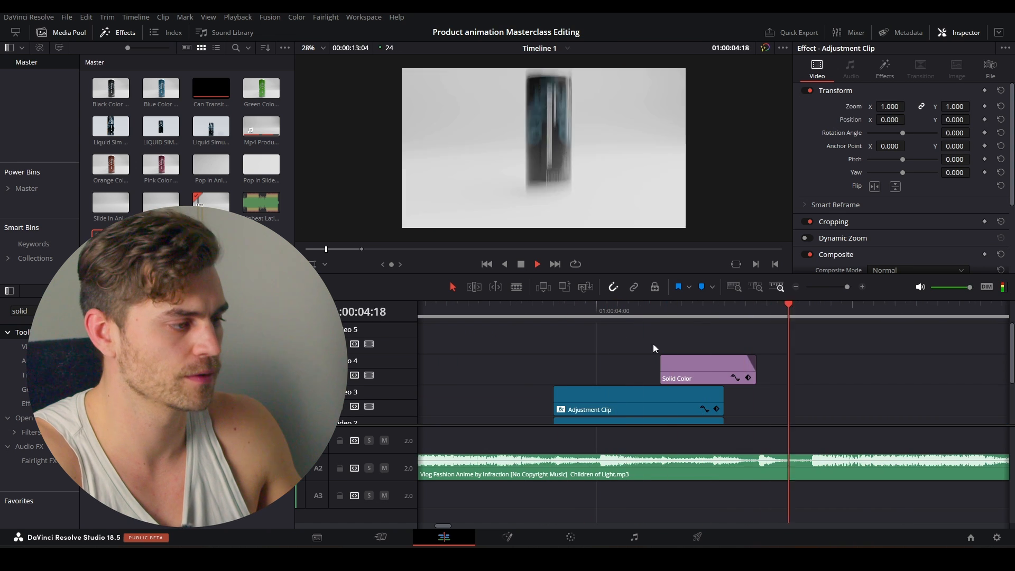
pyautogui.scroll(-4, 652, 350)
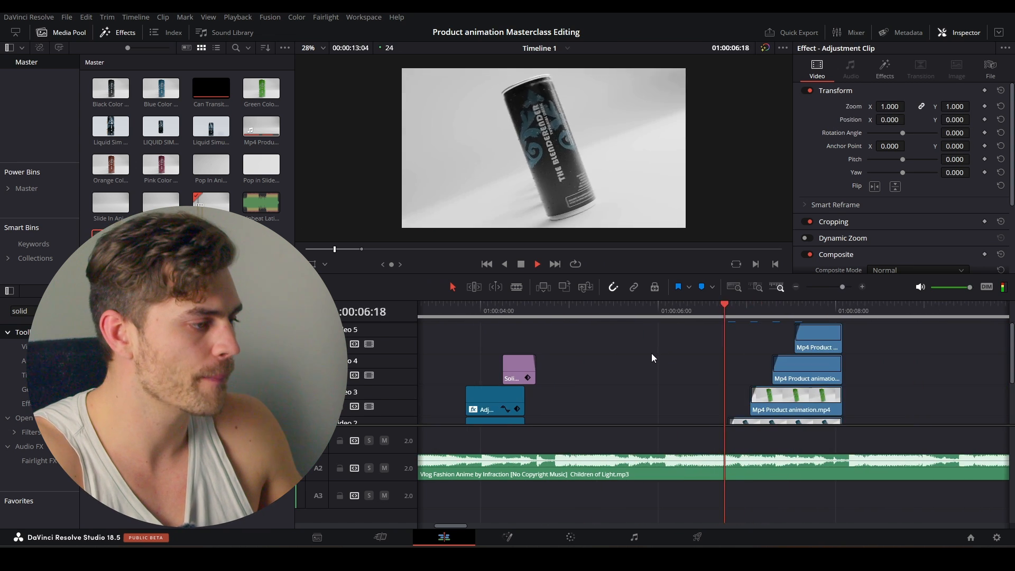
pyautogui.scroll(-1, 631, 354)
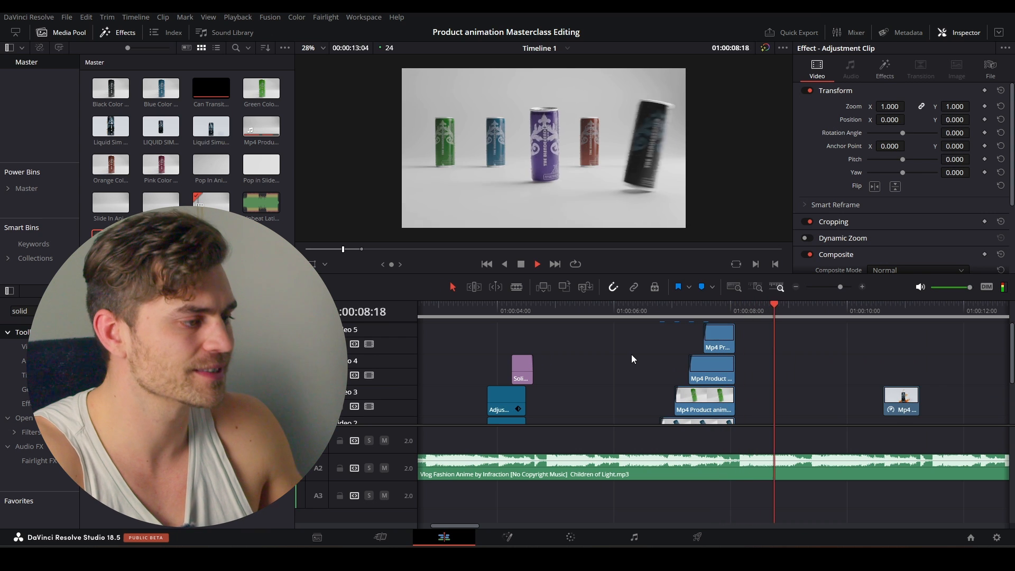
pyautogui.scroll(-2, 632, 357)
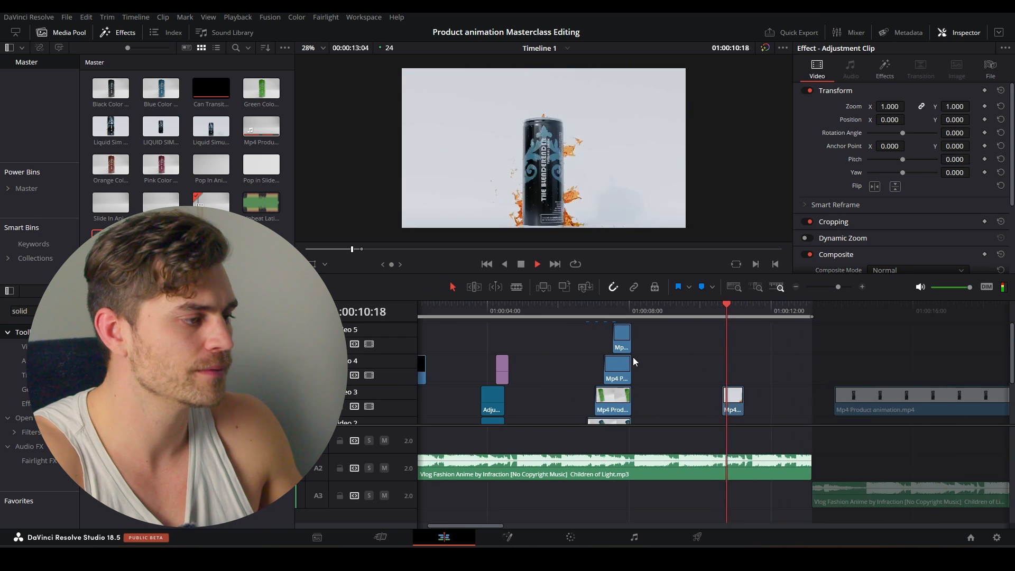
pyautogui.scroll(2, 633, 356)
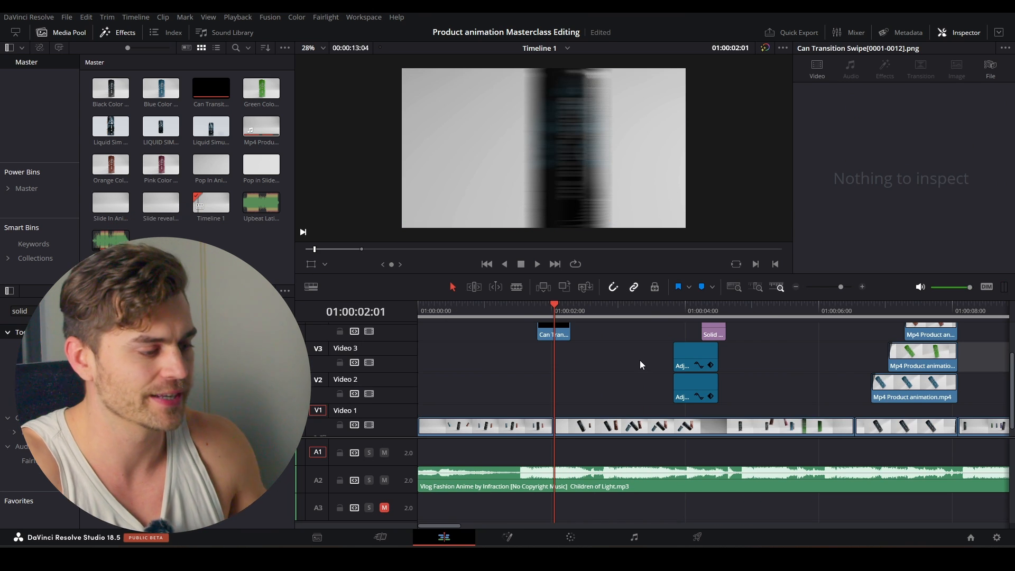
# - Play back the white flash transition around 01:00:04:00 with the stacked adjustment clips over it
pyautogui.click(673, 308)
pyautogui.click(681, 365)
pyautogui.press('space')
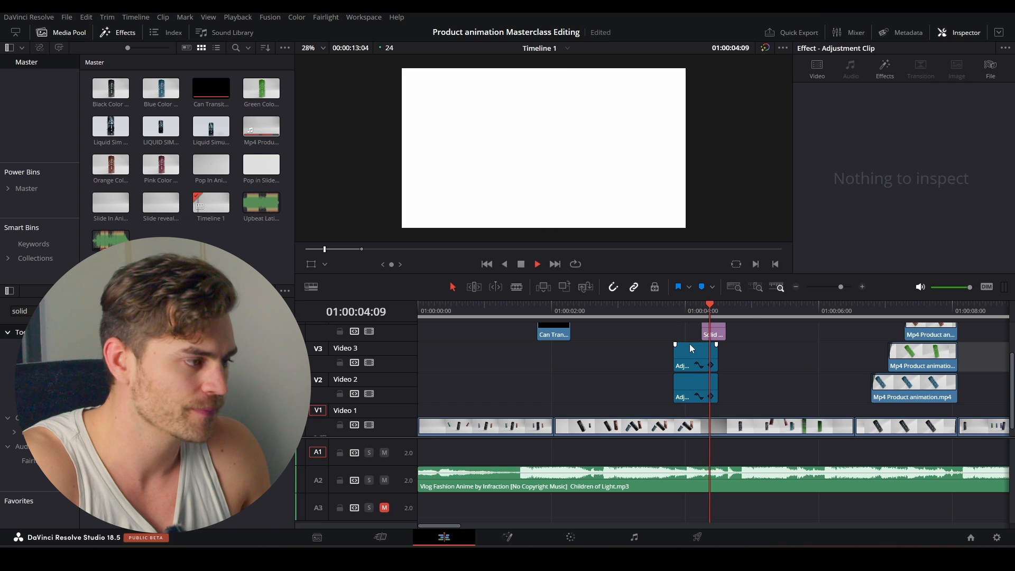
pyautogui.press('space')
# - Copy the two stacked adjustment clips on Video 2 and Video 3 to start at 01:00:01:09, before the first can swipe
pyautogui.moveTo(666, 355); pyautogui.dragTo(687, 381)
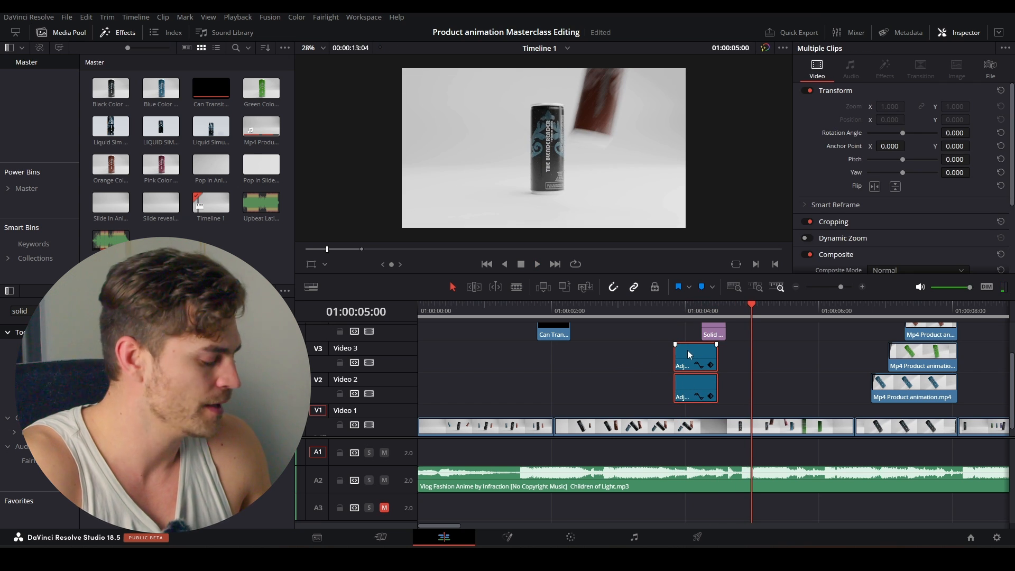
pyautogui.moveTo(688, 350); pyautogui.dragTo(525, 351)
pyautogui.click(508, 315)
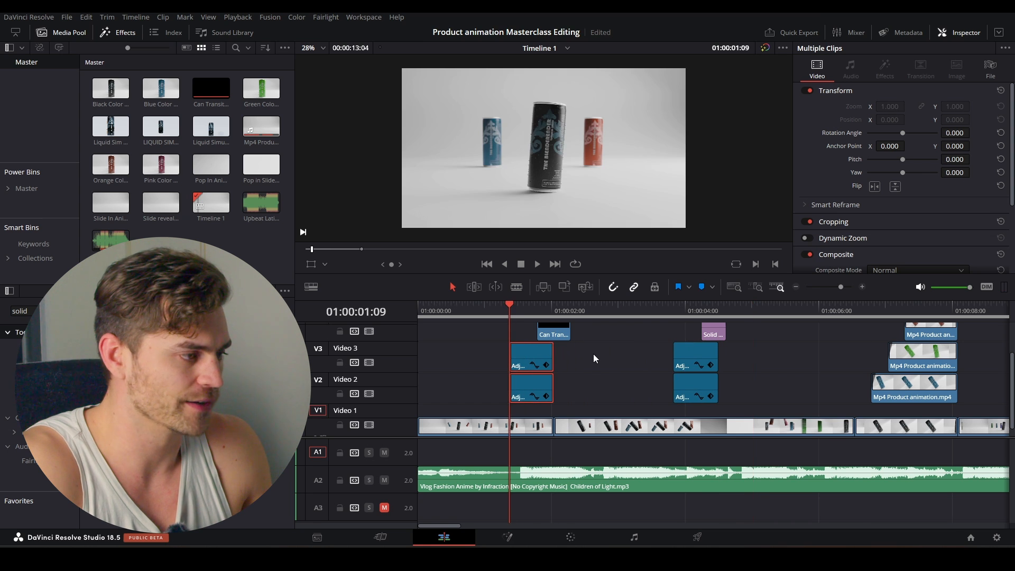
# - Check the Transform keyframes of the copied adjustment clip on Video 2 against the music waveform and play through the swipe transition
pyautogui.scroll(3, 597, 353)
pyautogui.click(701, 396)
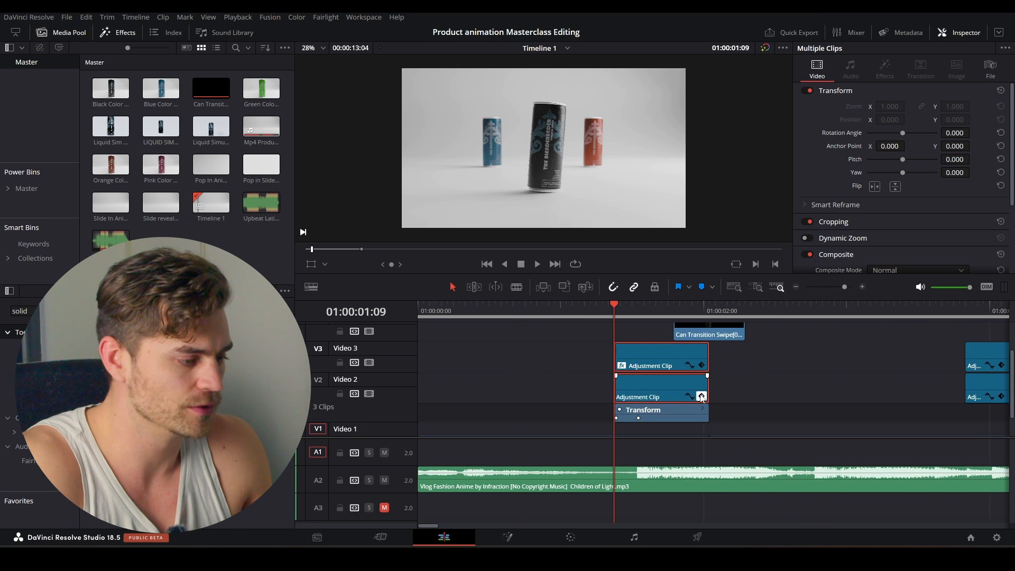
pyautogui.click(632, 316)
pyautogui.scroll(2, 692, 399)
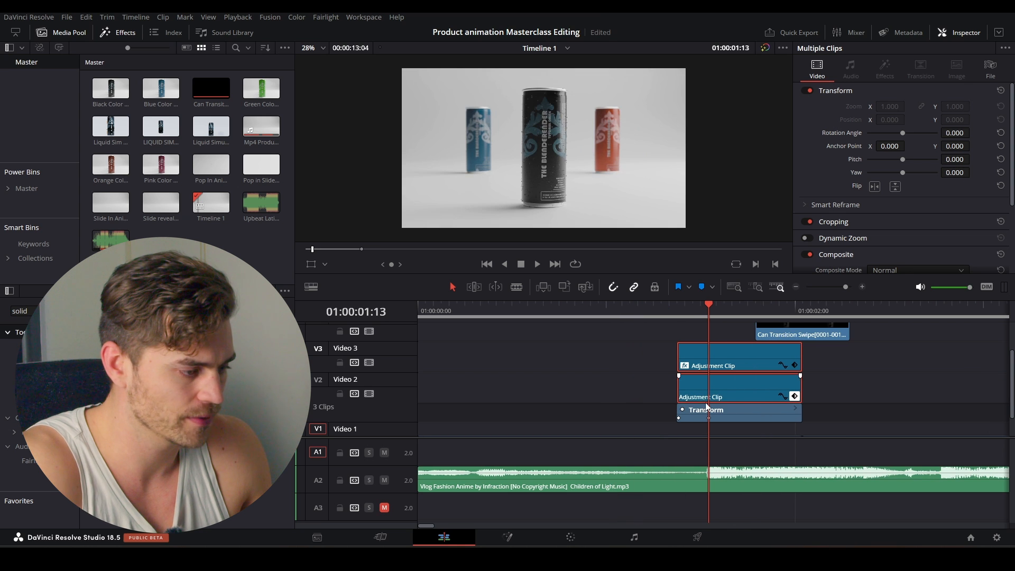
pyautogui.click(648, 314)
pyautogui.press('space')
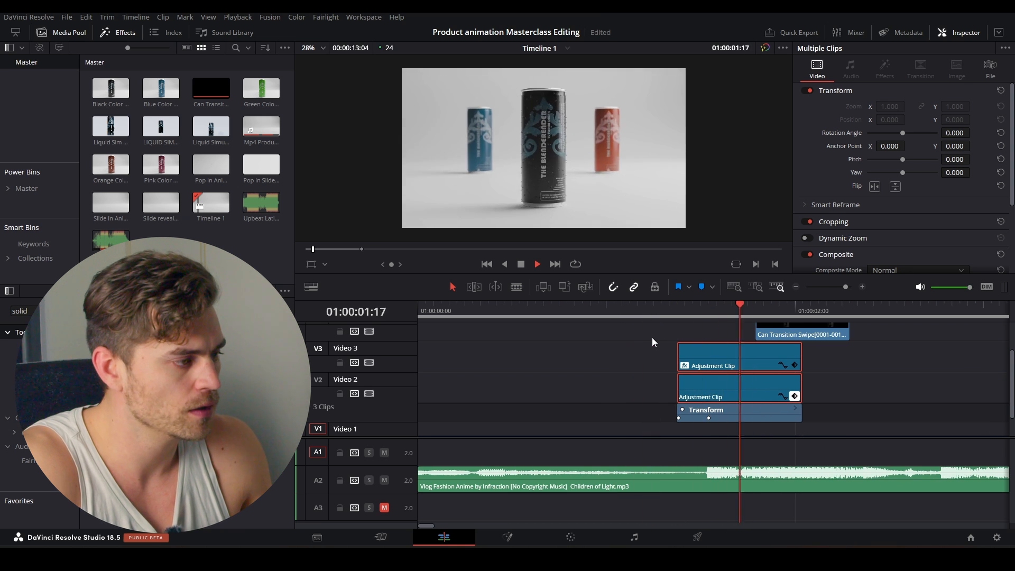
pyautogui.press('space')
pyautogui.scroll(-2, 652, 338)
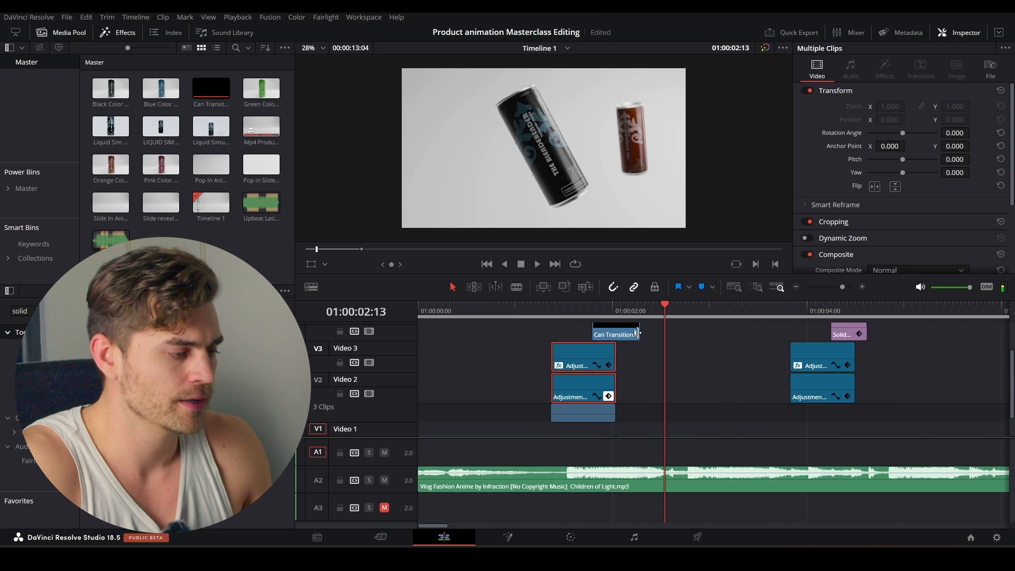
pyautogui.click(607, 396)
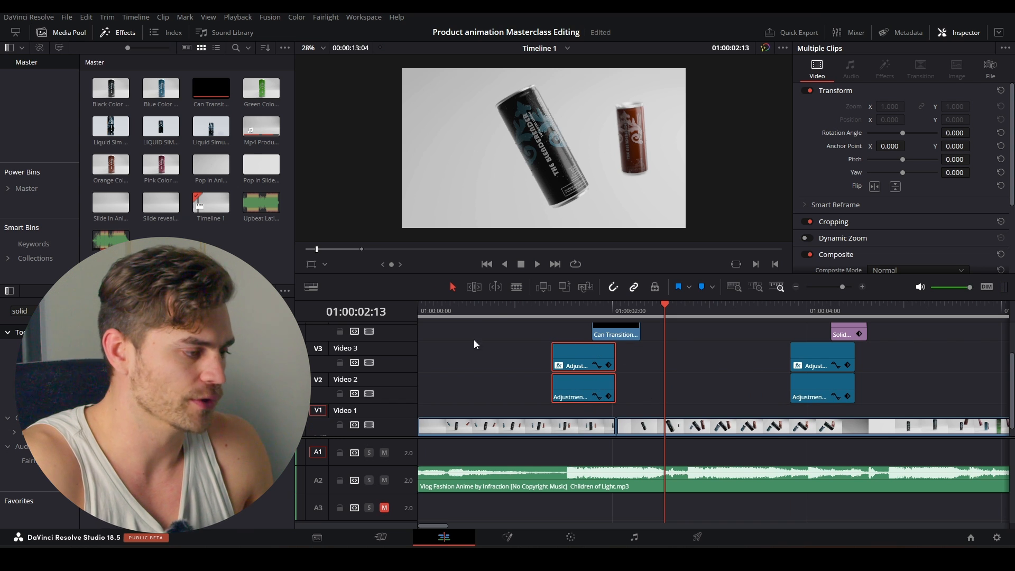
# - Play the edit from the beginning to review the timing of the transitions
pyautogui.press('Home')
pyautogui.hotkey('ctrl', '-')
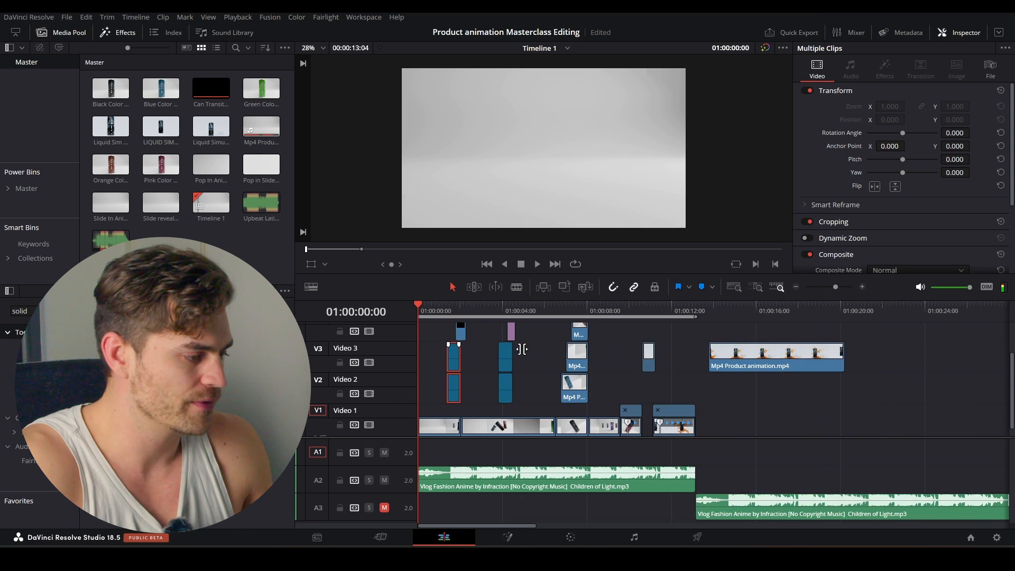
pyautogui.press('space')
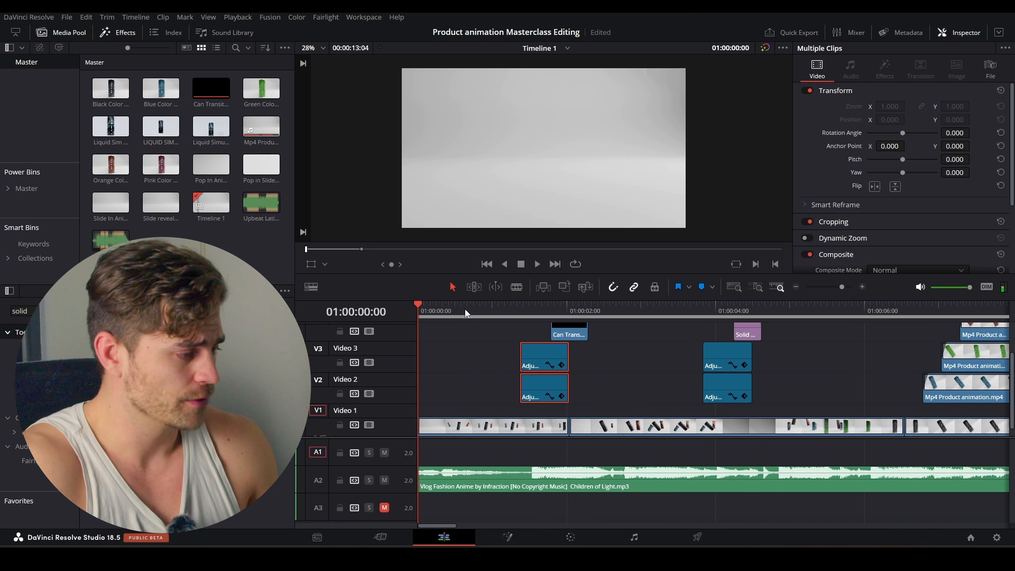
# - Open the first Video 1 clip for colour grading at 01:00:00:21 and replace its second node with a new serial node
pyautogui.click(483, 312)
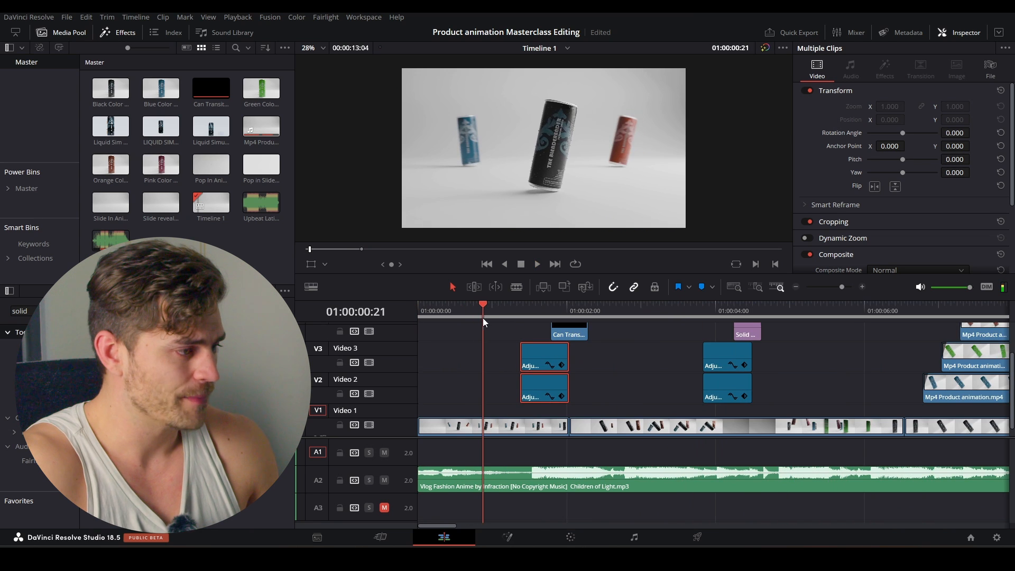
pyautogui.click(482, 417)
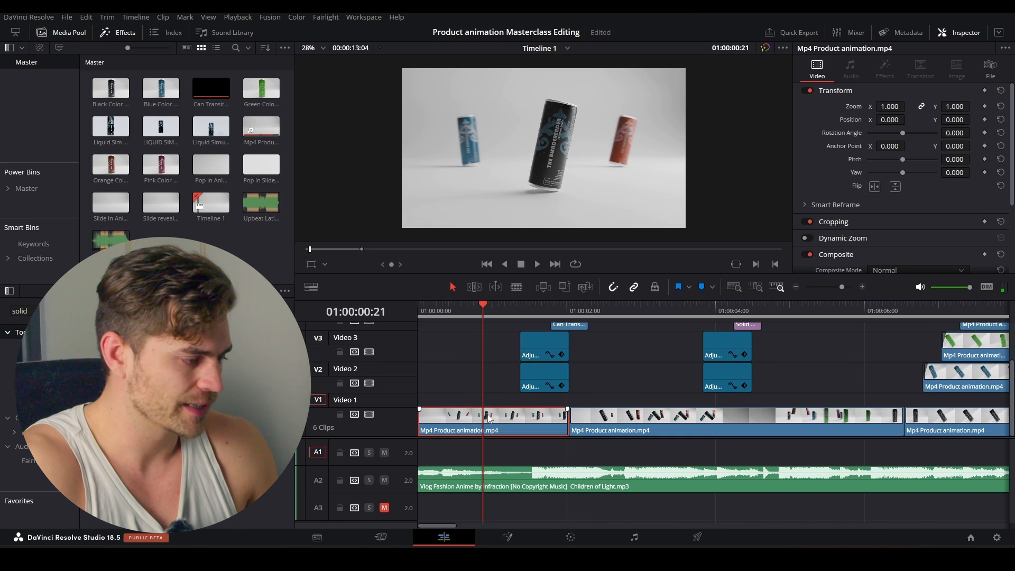
pyautogui.click(572, 538)
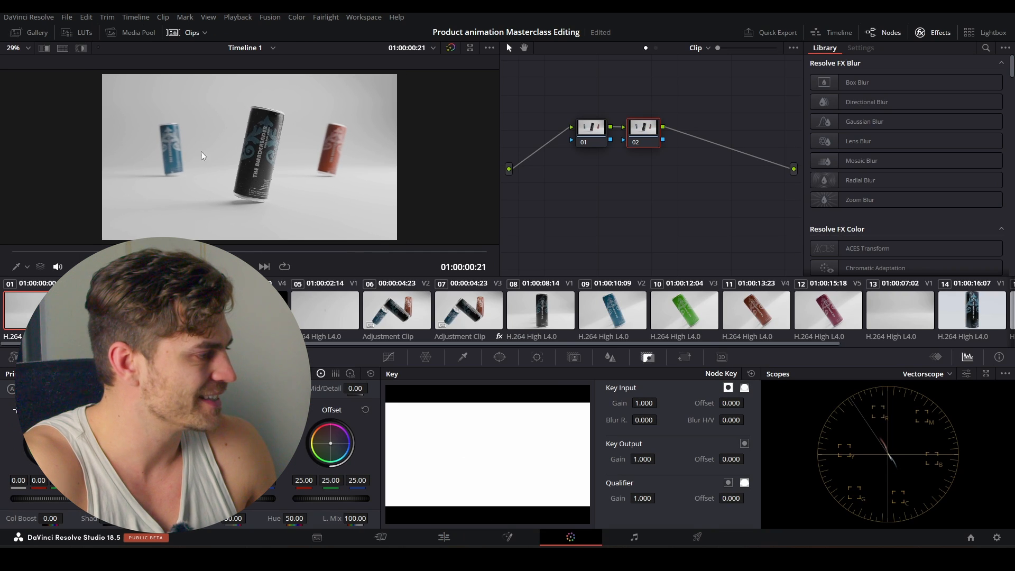
pyautogui.scroll(-1, 202, 154)
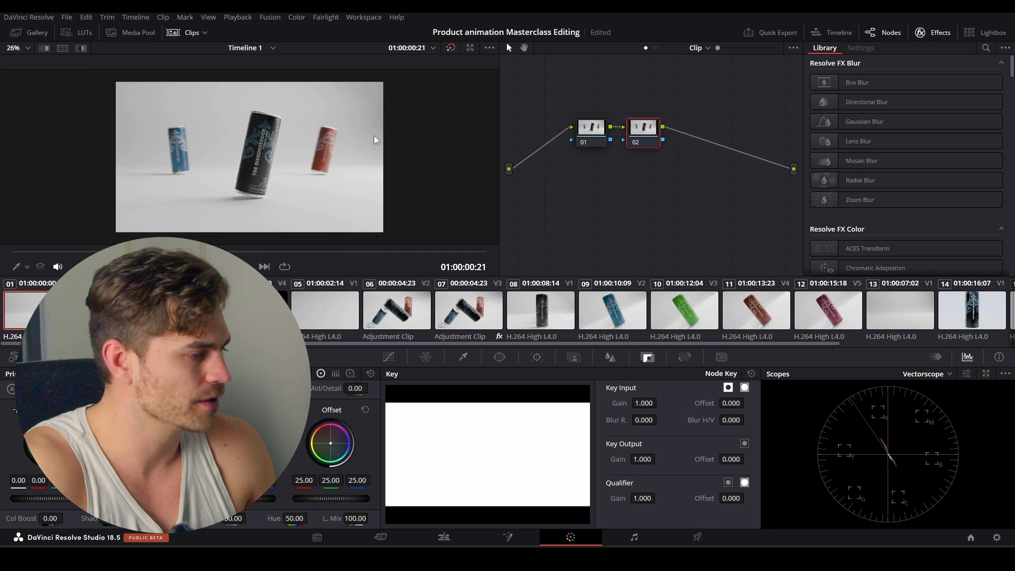
pyautogui.press('Delete')
pyautogui.hotkey('alt', 's')
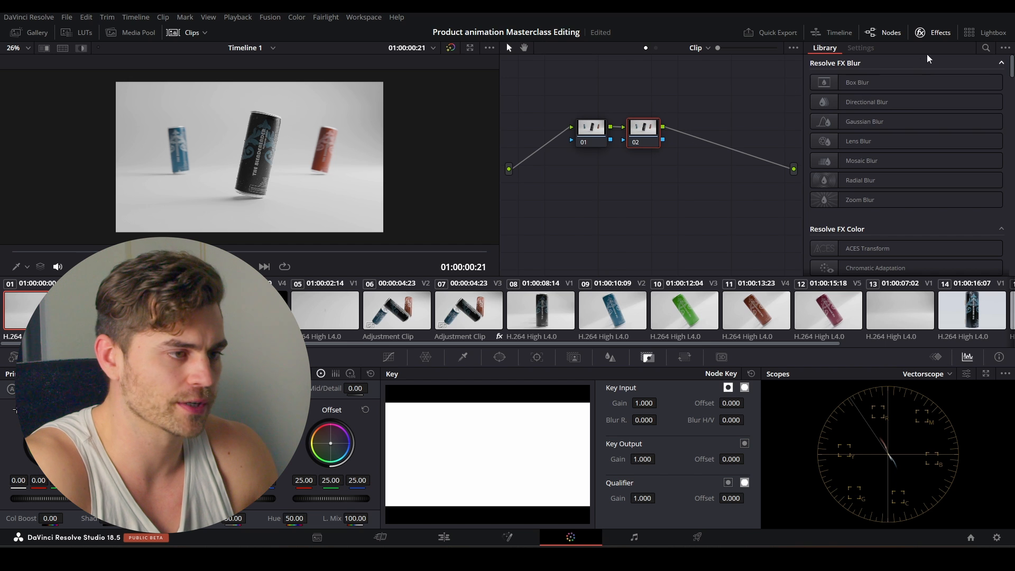
# - Hide the effects library and the clip thumbnails to make room for the viewer and the node graph
pyautogui.click(922, 33)
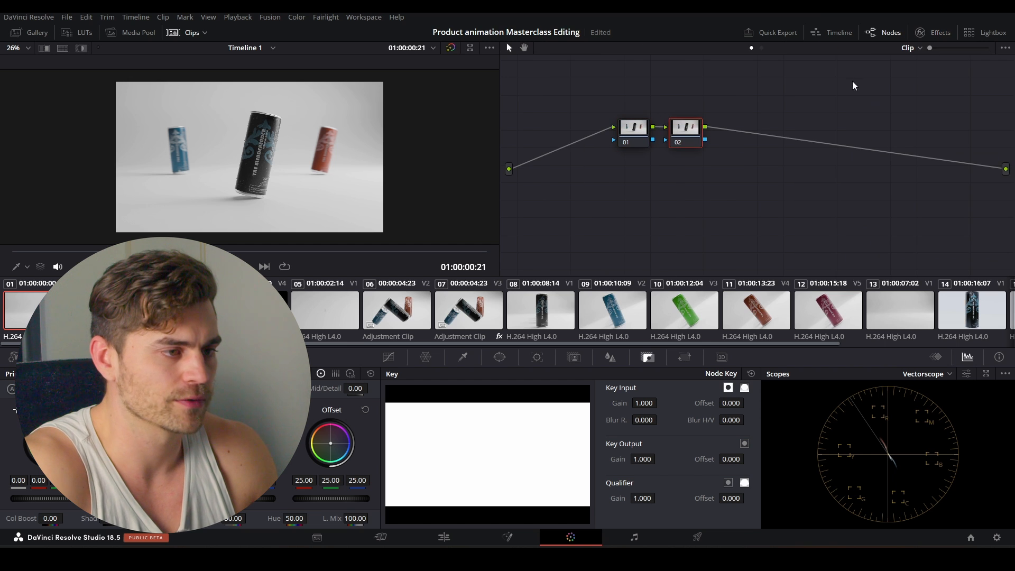
pyautogui.click(883, 32)
pyautogui.click(883, 31)
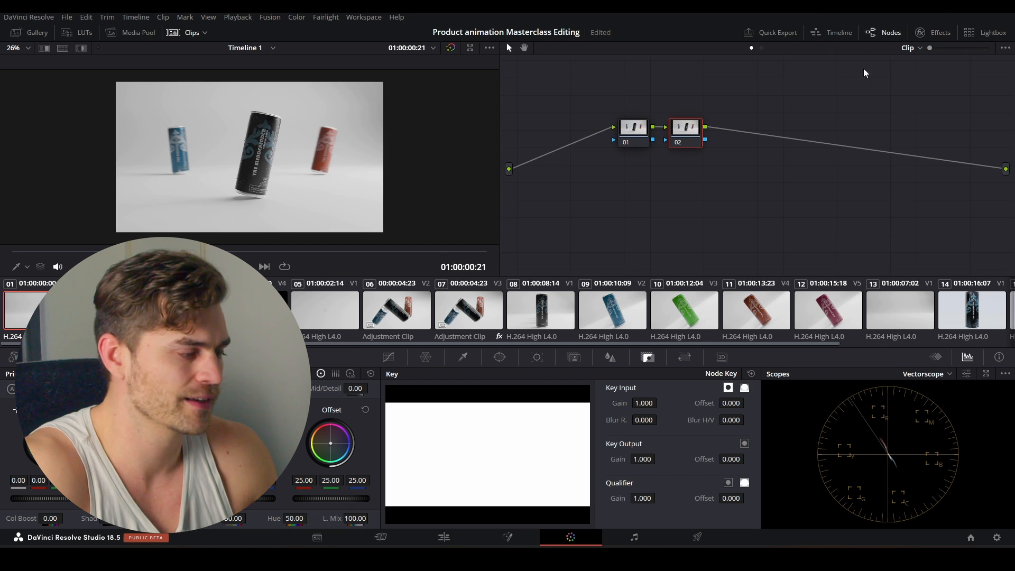
pyautogui.click(186, 33)
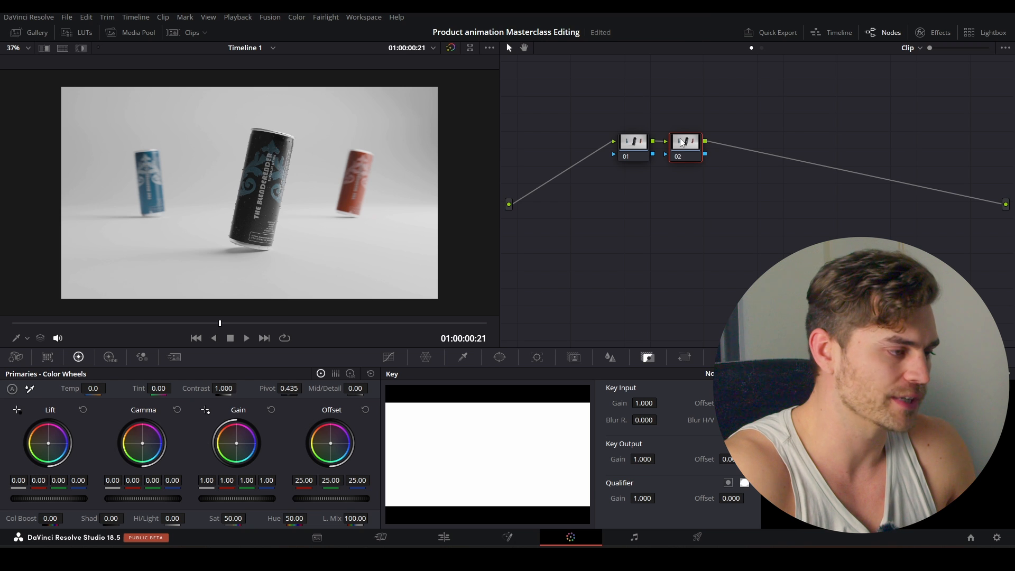
# - Try brightening node 02 with a primary Offset of 46.90, and undo the change
pyautogui.click(110, 359)
pyautogui.click(79, 358)
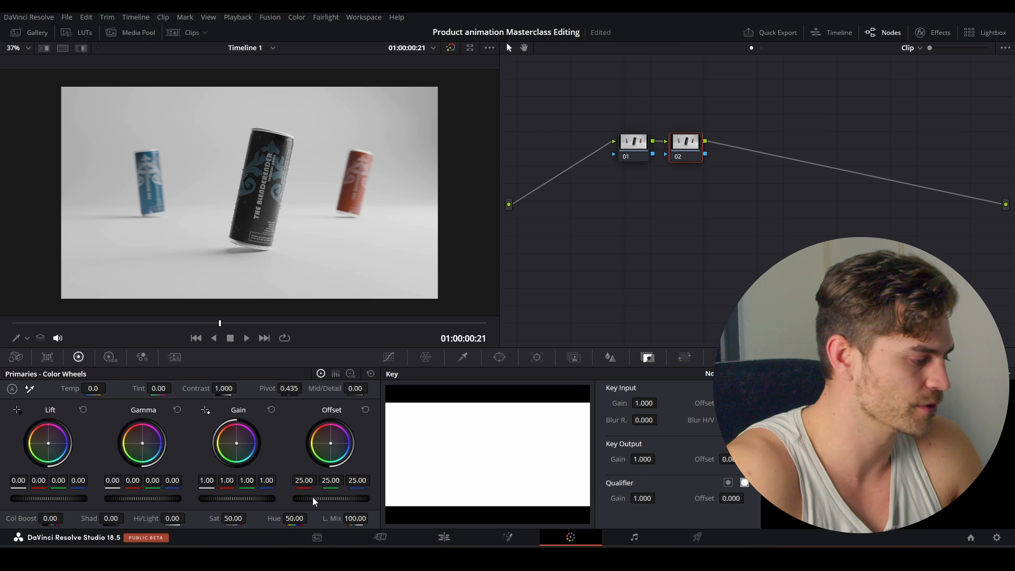
pyautogui.moveTo(313, 497); pyautogui.dragTo(342, 497)
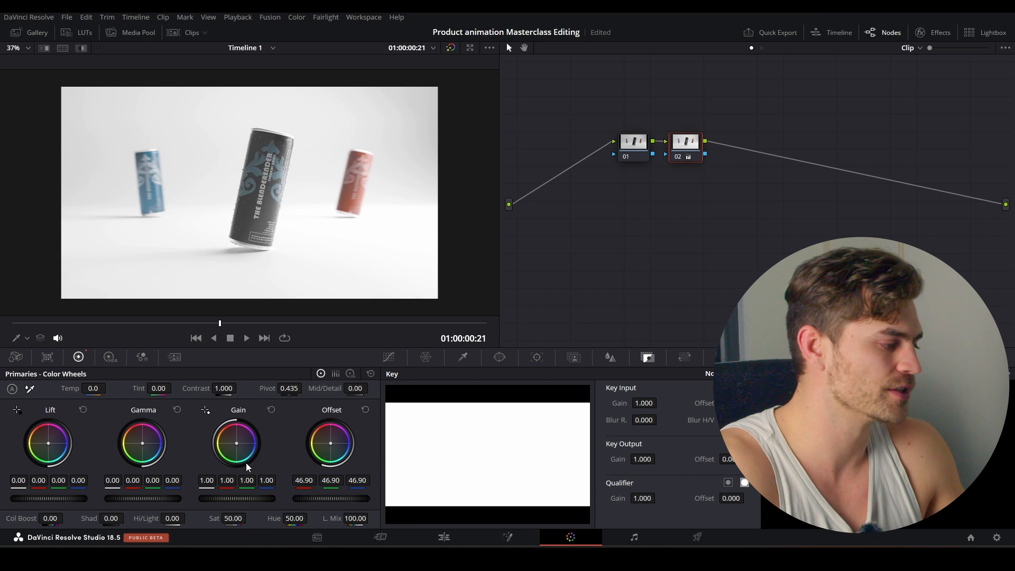
pyautogui.hotkey('ctrl', 'z')
# - Raise the HDR Global exposure of node 02 to 0.30, toggling the node off and on to compare the brightness
pyautogui.click(110, 356)
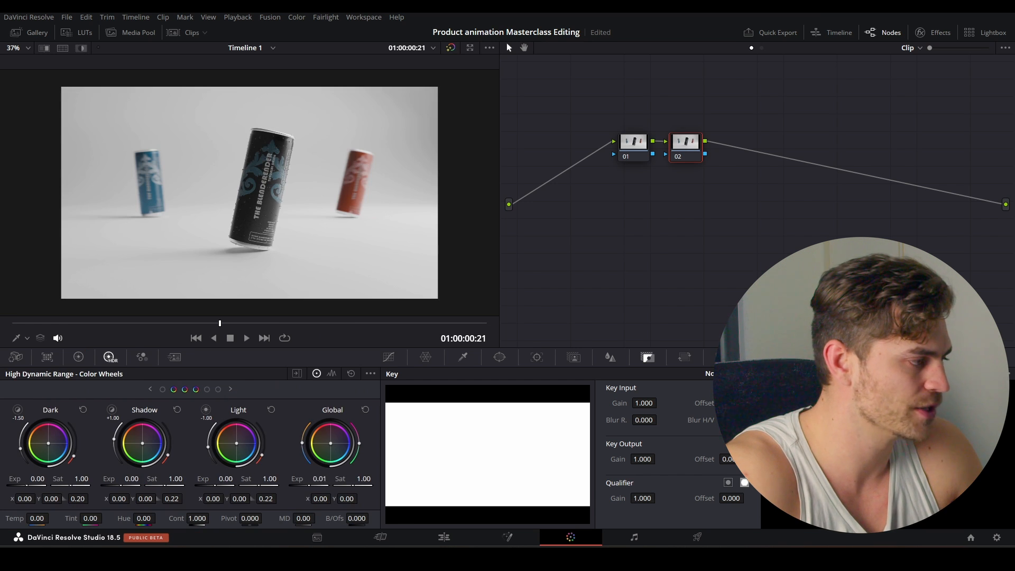
pyautogui.moveTo(320, 478)
pyautogui.mouseDown()
pyautogui.moveTo(340, 479)
pyautogui.moveTo(317, 480)
pyautogui.mouseUp()
pyautogui.hotkey('ctrl', 'd')
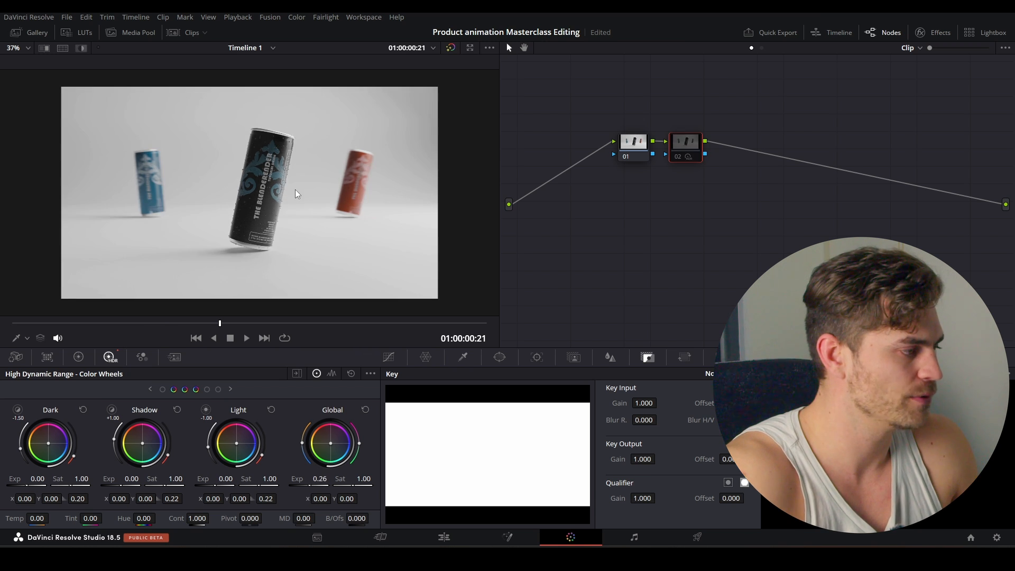
pyautogui.hotkey('ctrl', 'd')
pyautogui.hotkey('ctrl', 'd')
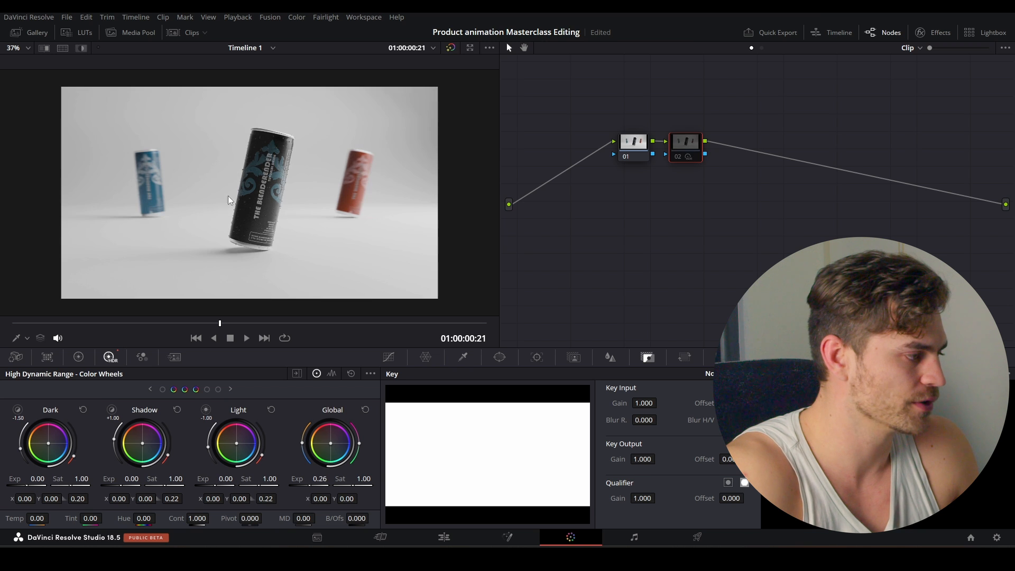
pyautogui.hotkey('ctrl', 'd')
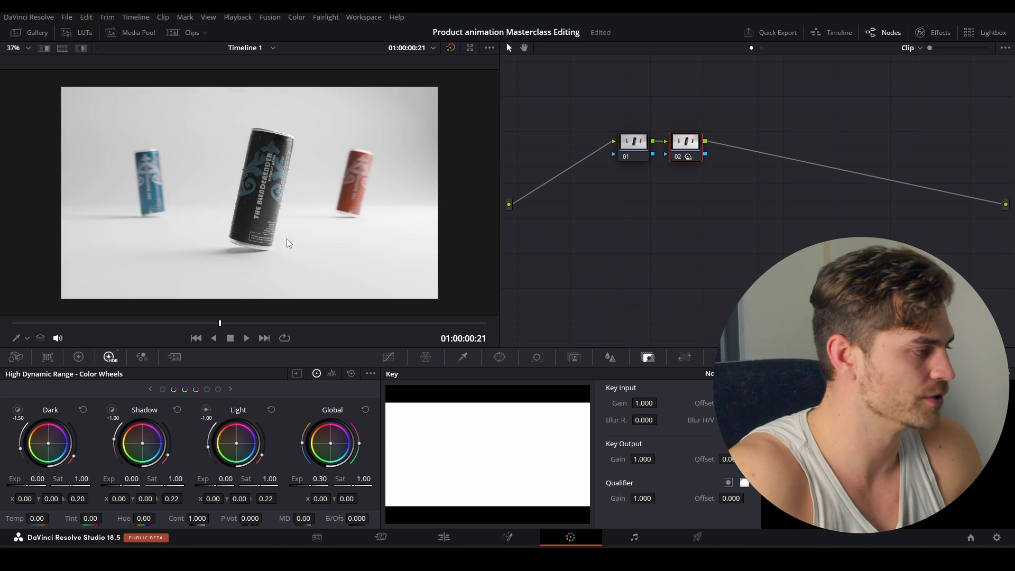
pyautogui.hotkey('ctrl', 'd')
pyautogui.hotkey('ctrl', 'd')
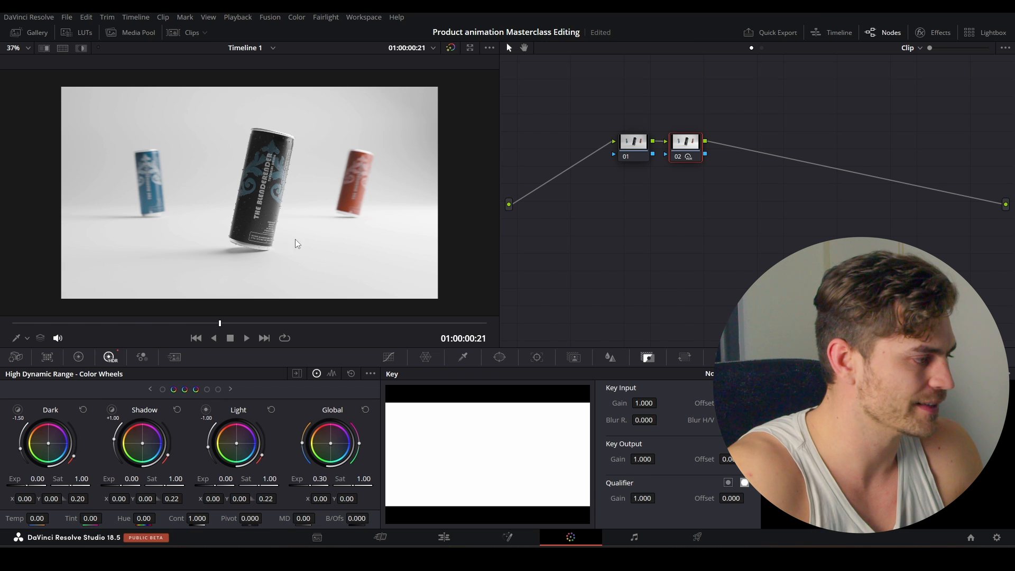
# - Add a serial node after node 02 and reduce node 02's HDR Global exposure to 0.20
pyautogui.hotkey('alt', 's')
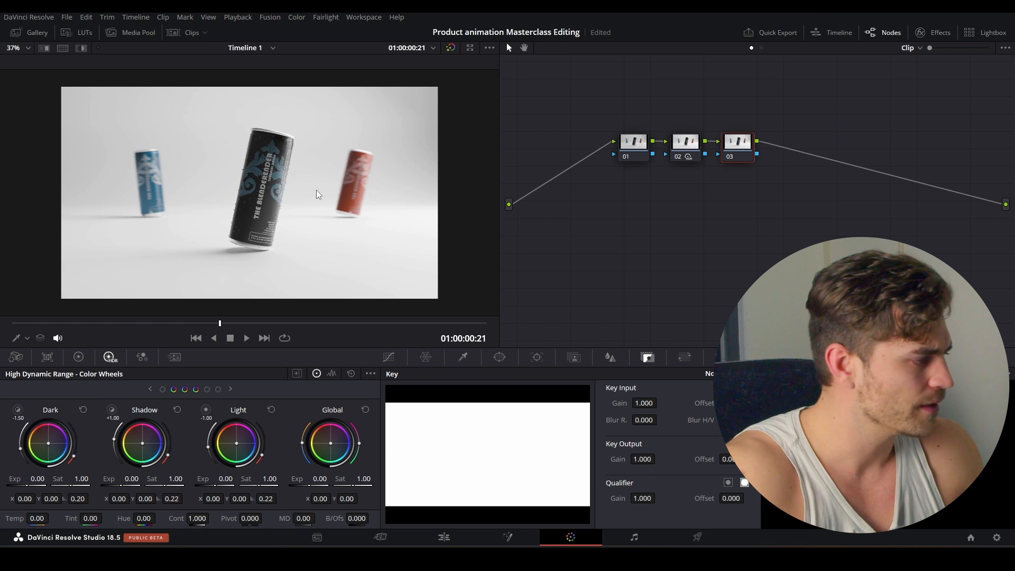
pyautogui.scroll(2, 317, 233)
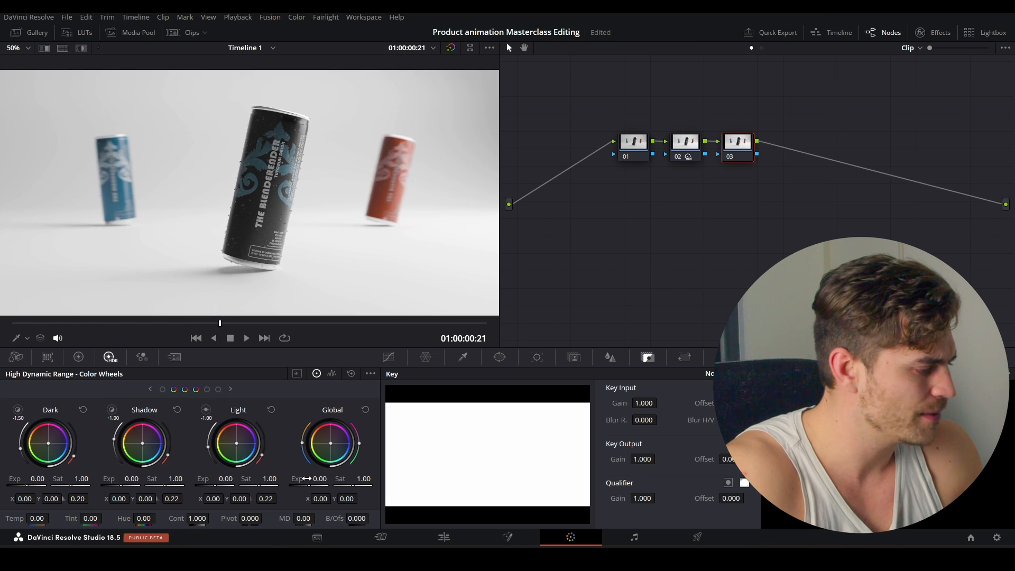
pyautogui.click(688, 145)
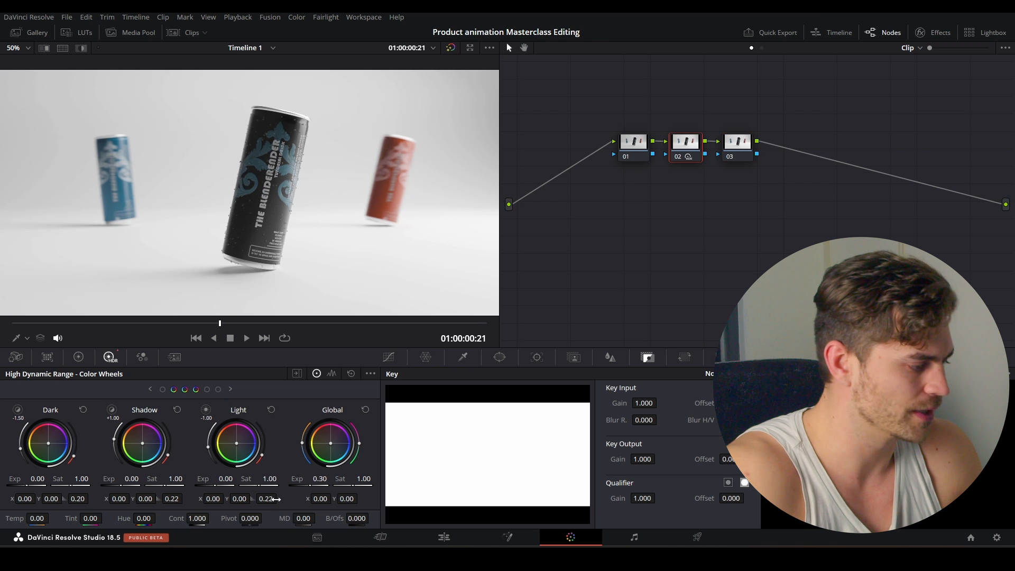
pyautogui.moveTo(320, 482); pyautogui.dragTo(318, 481)
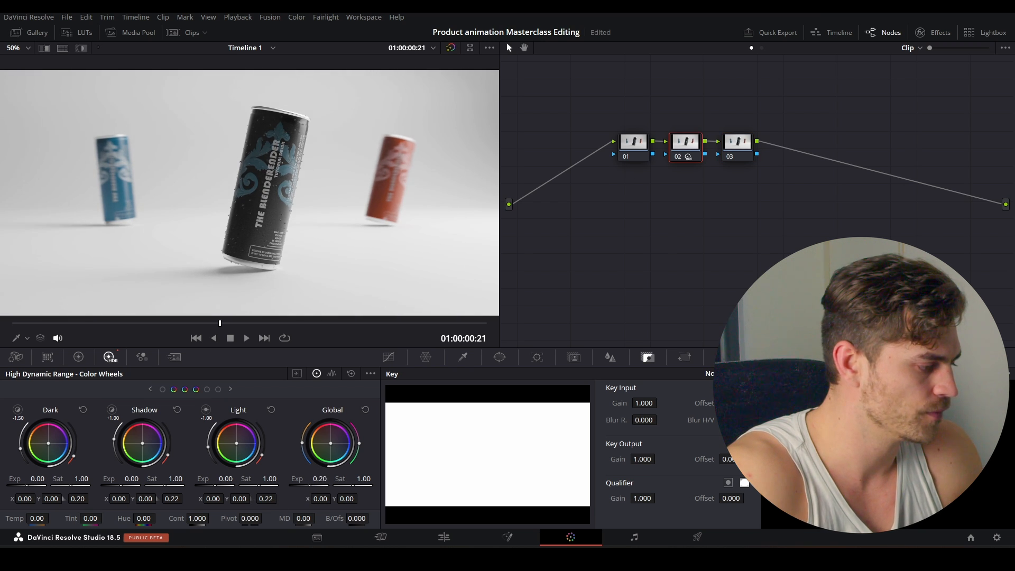
pyautogui.scroll(-2, 275, 245)
# - Set the primary contrast of node 03 to 1.118 and its pivot to 0.409
pyautogui.click(747, 148)
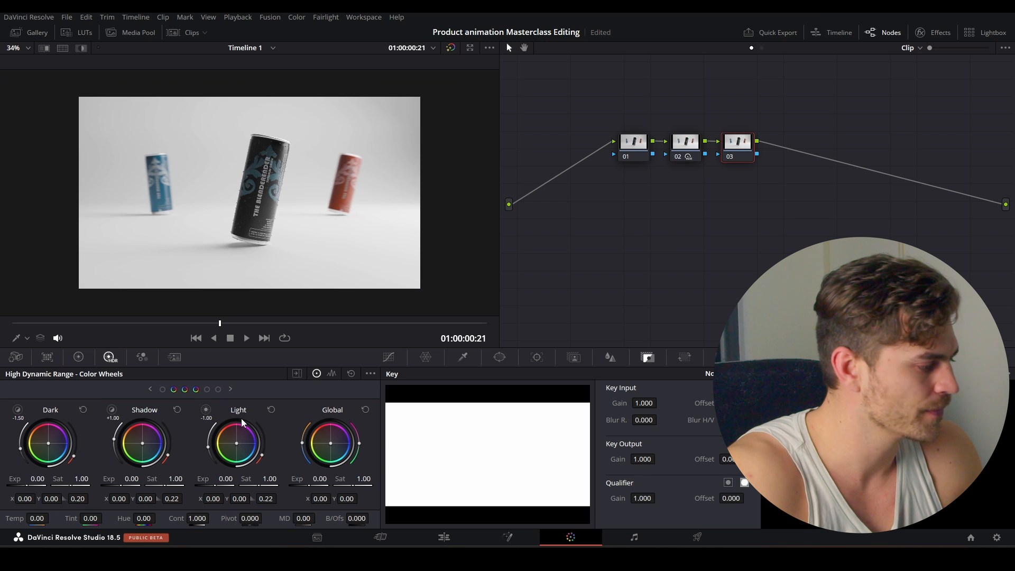
pyautogui.click(79, 358)
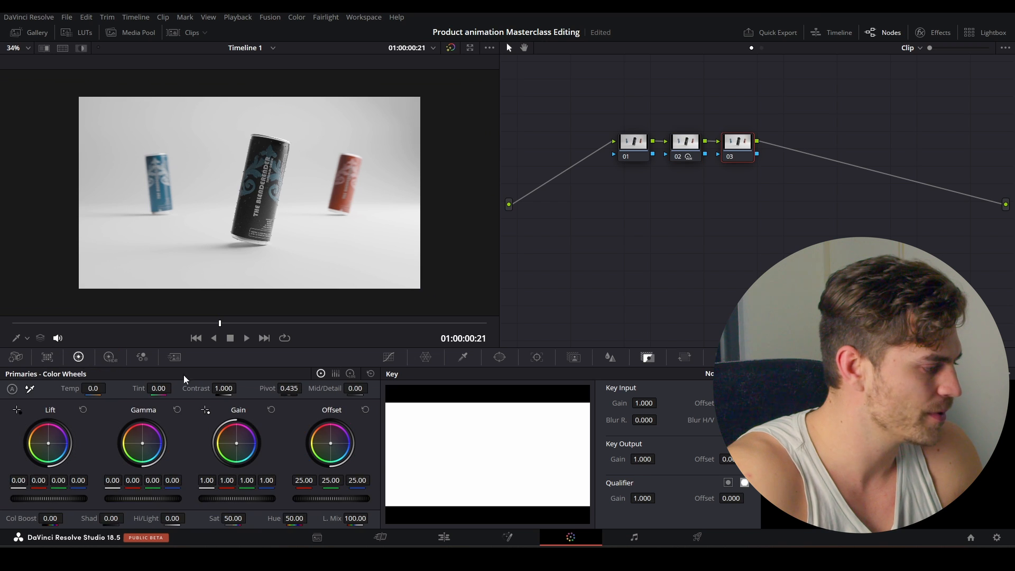
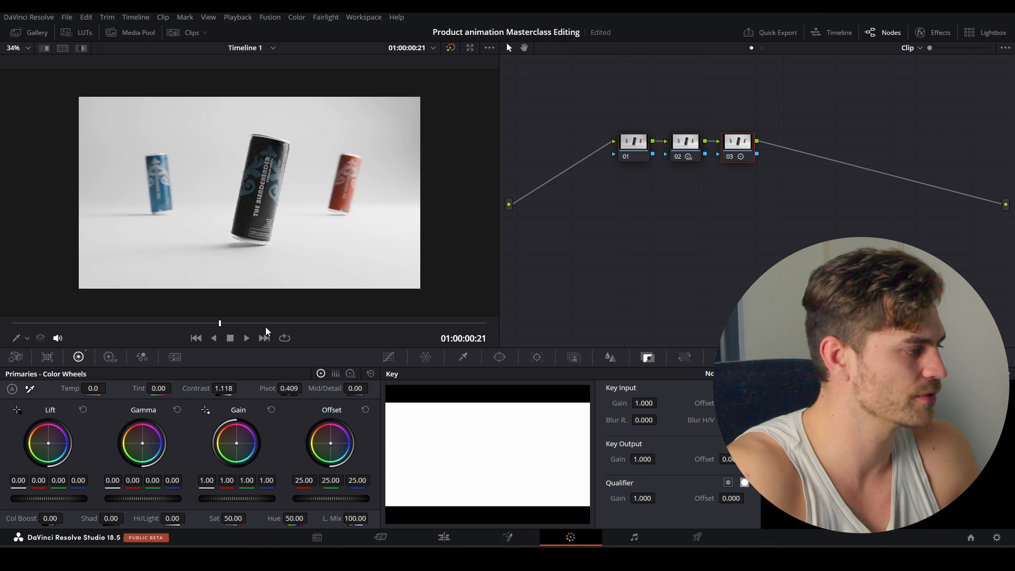
# - Compare the can shot with and without the grade by toggling the bypass of all nodes several times
pyautogui.scroll(3, 322, 212)
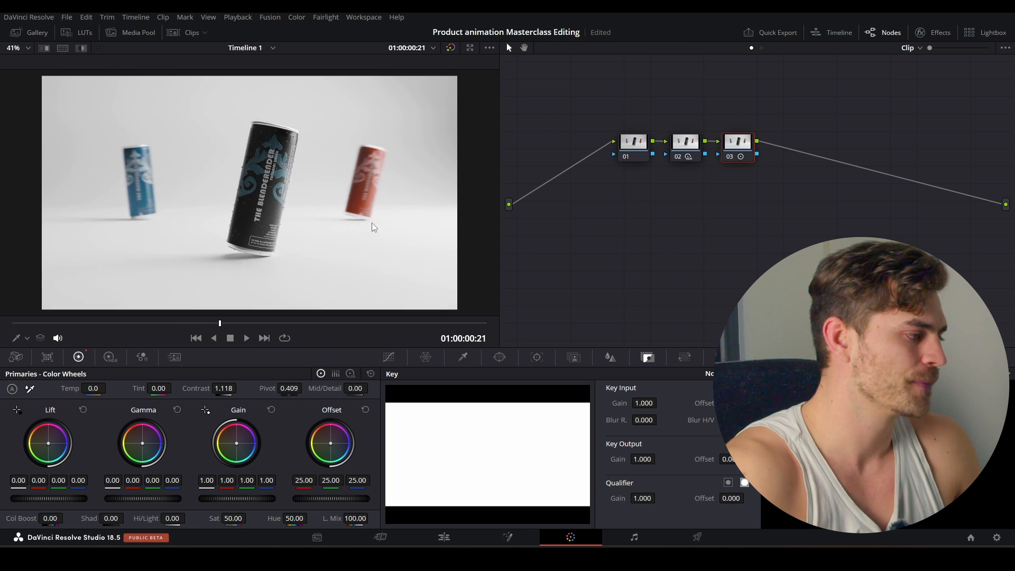
pyautogui.hotkey('shift', 'd')
pyautogui.scroll(-3, 351, 210)
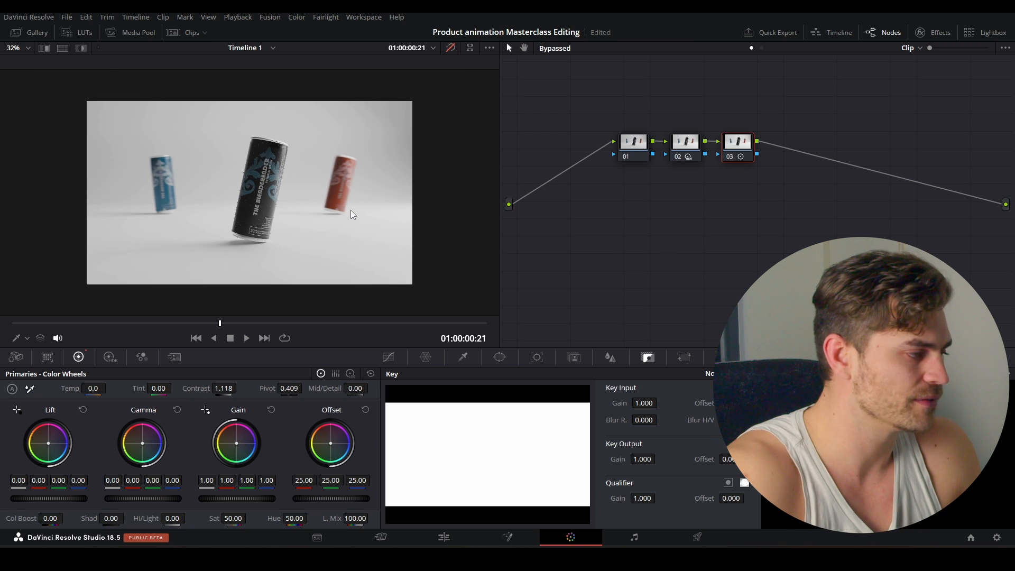
pyautogui.hotkey('shift', 'd')
pyautogui.hotkey('shift', 'd')
pyautogui.hotkey('shift', 'd')
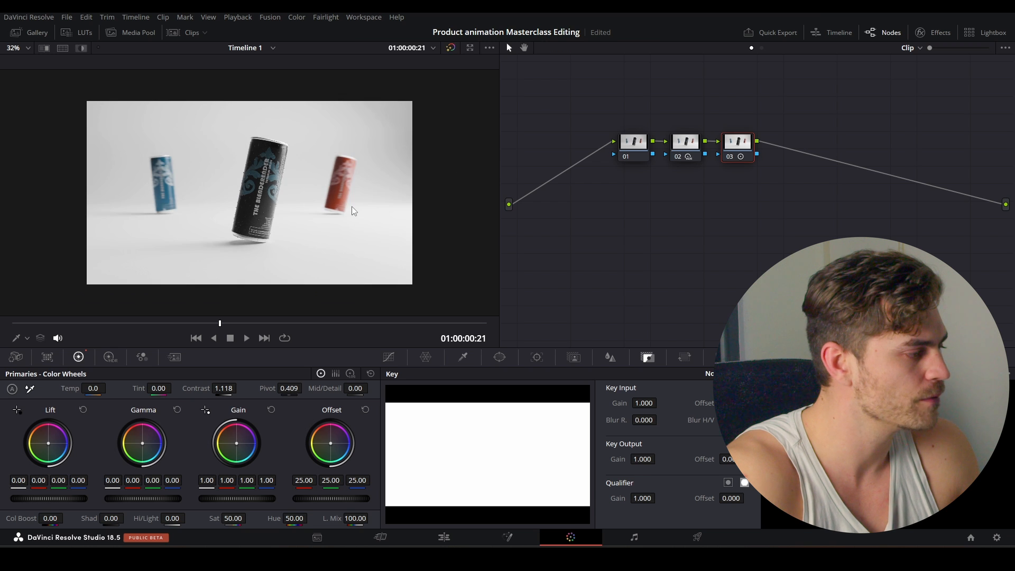
# - View the can shot once more ungraded and graded, enlarging the picture in the viewer
pyautogui.hotkey('shift', 'd')
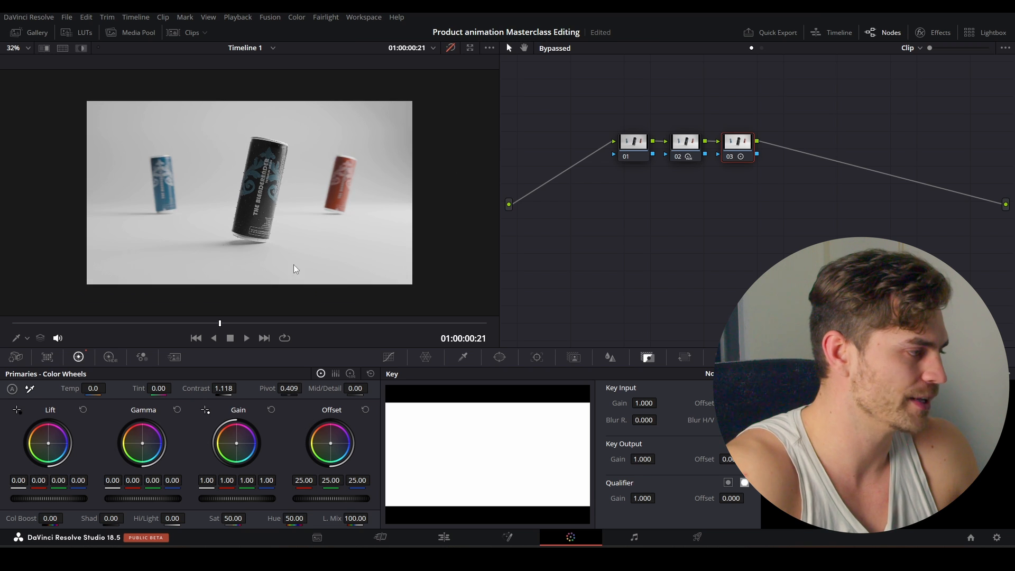
pyautogui.hotkey('shift', 'd')
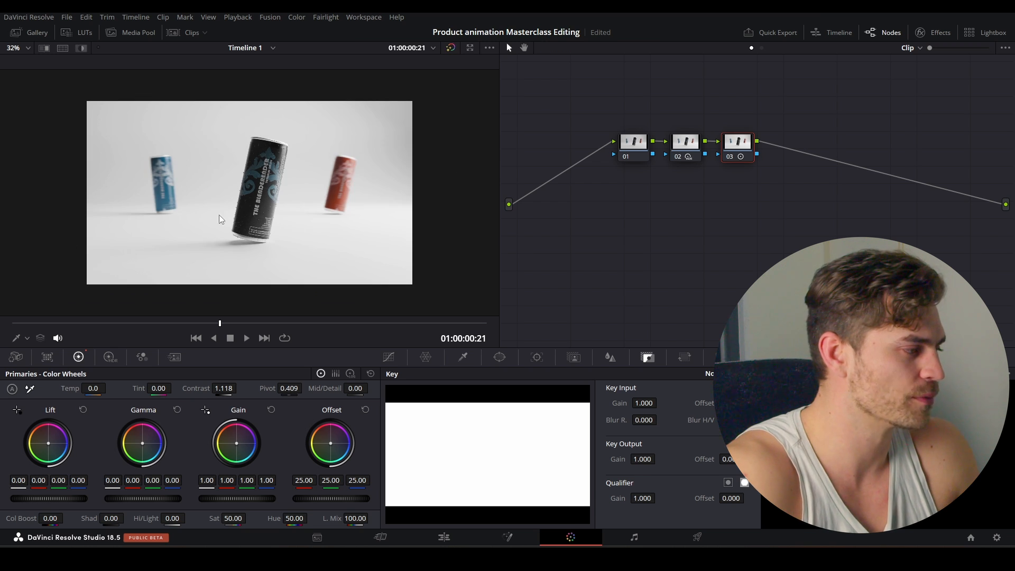
pyautogui.scroll(2, 372, 231)
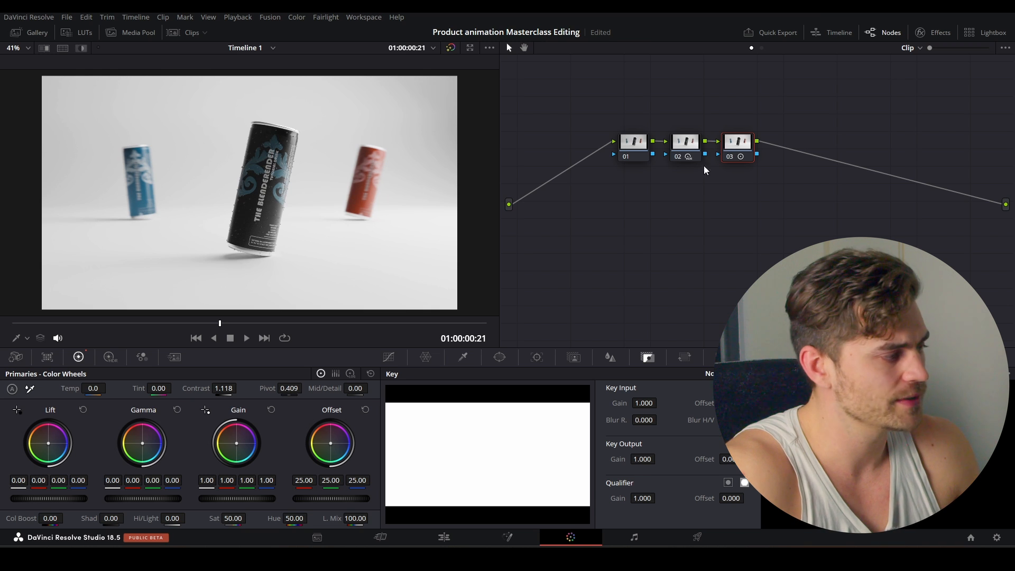
# - Add a serial node after node 03 and raise red, green and blue in their own RGB Mixer outputs to 2.00
pyautogui.hotkey('alt', 's')
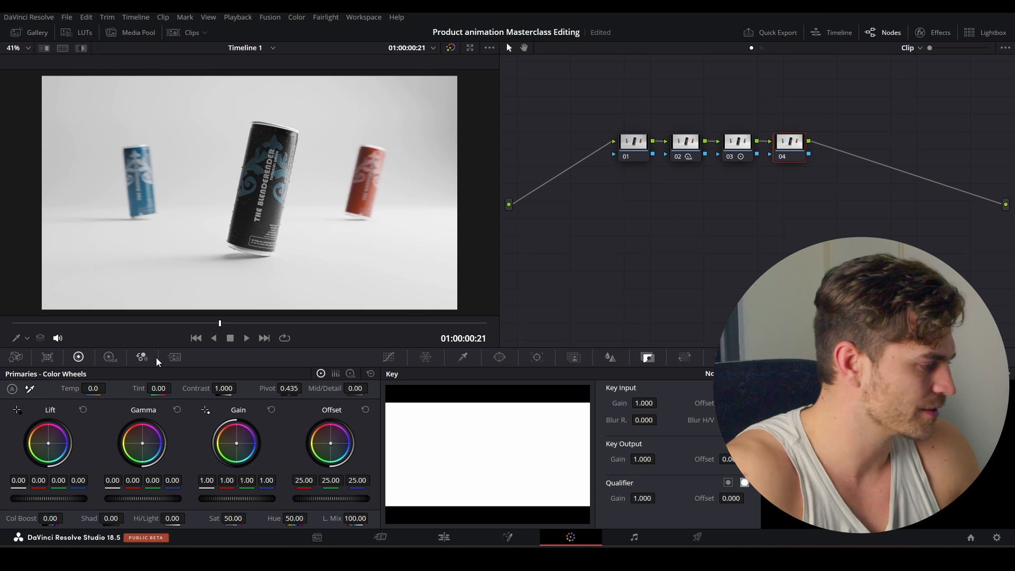
pyautogui.click(142, 356)
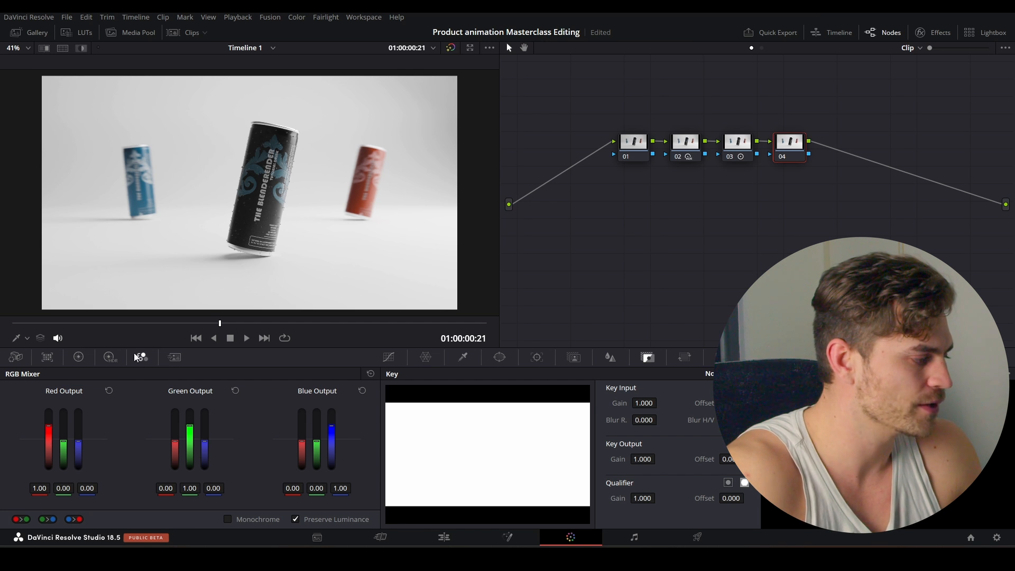
pyautogui.moveTo(50, 434); pyautogui.dragTo(49, 404)
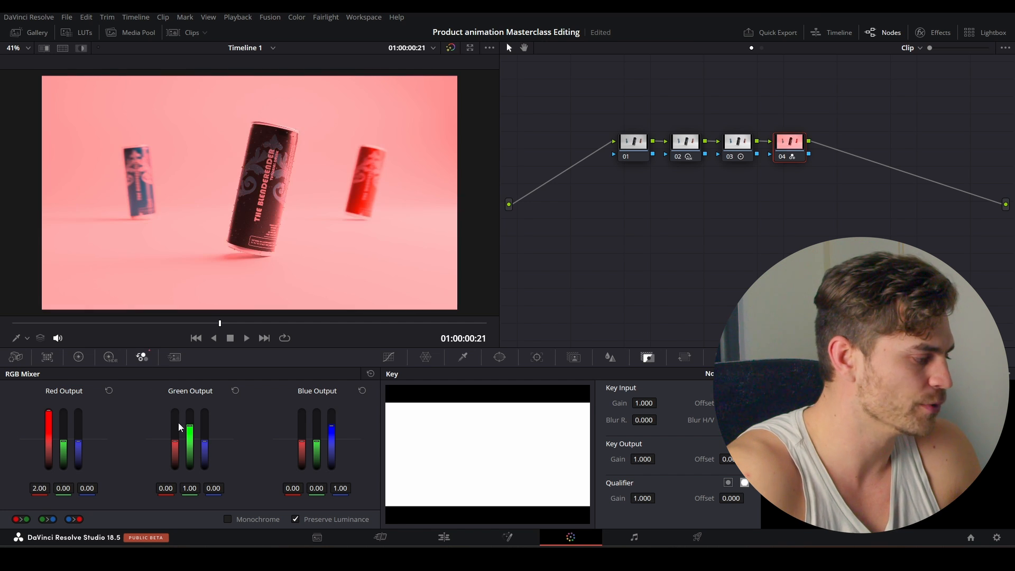
pyautogui.moveTo(190, 426); pyautogui.dragTo(190, 409)
pyautogui.moveTo(329, 431); pyautogui.dragTo(330, 410)
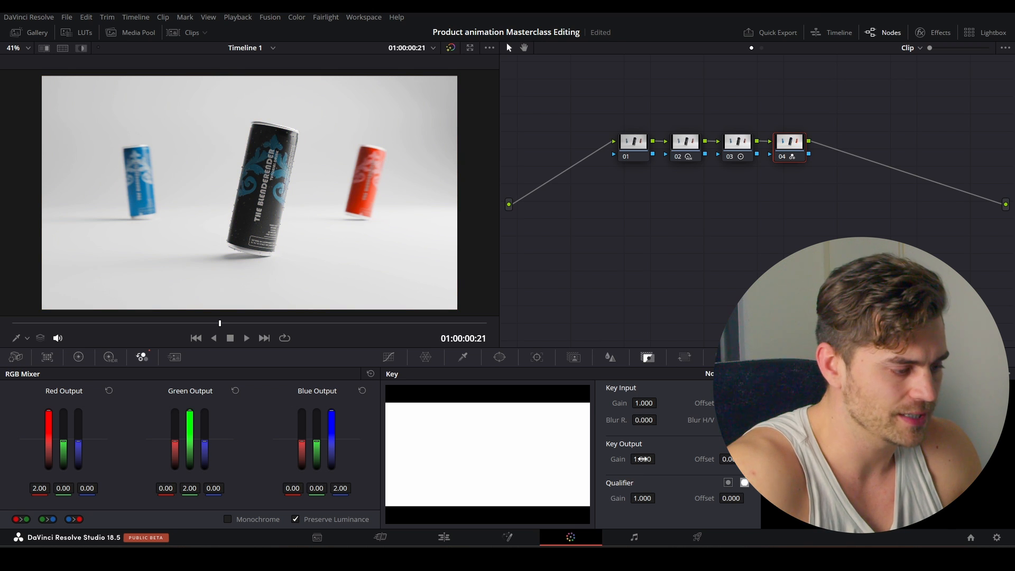
# - Reduce node 04's key output gain to 0.300 and compare the can colours with the node off and on
pyautogui.click(389, 356)
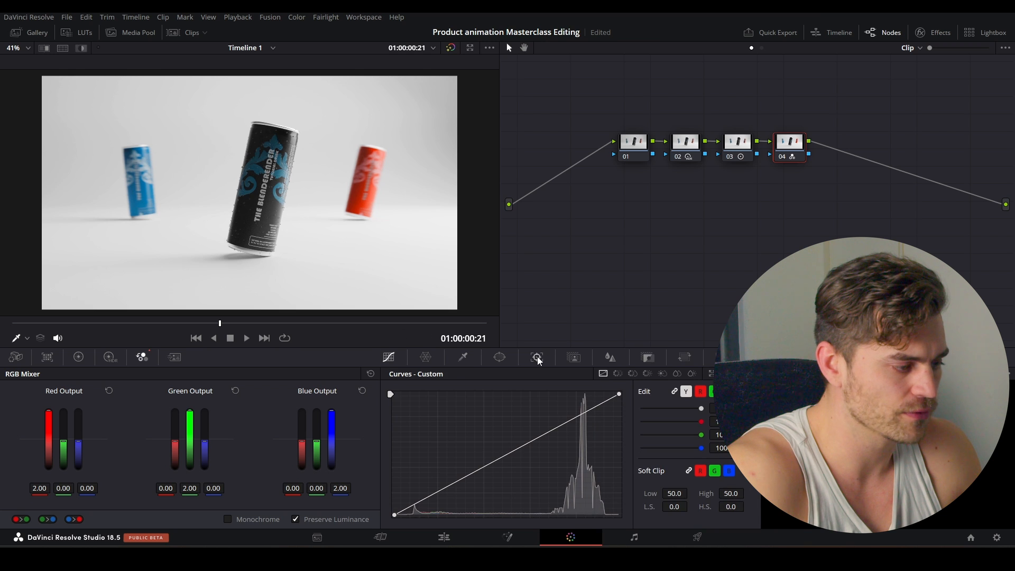
pyautogui.click(646, 358)
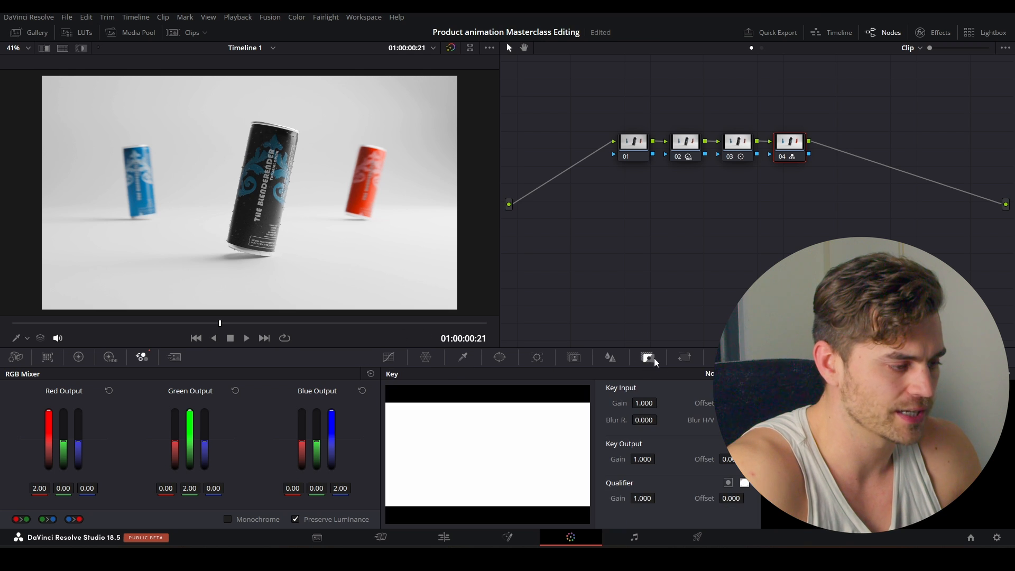
pyautogui.moveTo(642, 458); pyautogui.dragTo(658, 458)
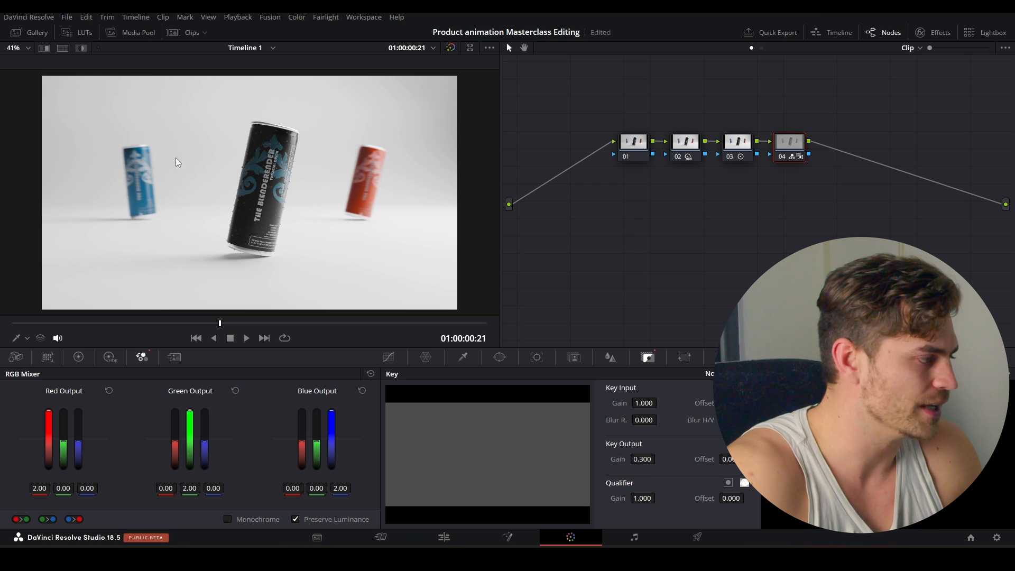
pyautogui.scroll(-2, 229, 163)
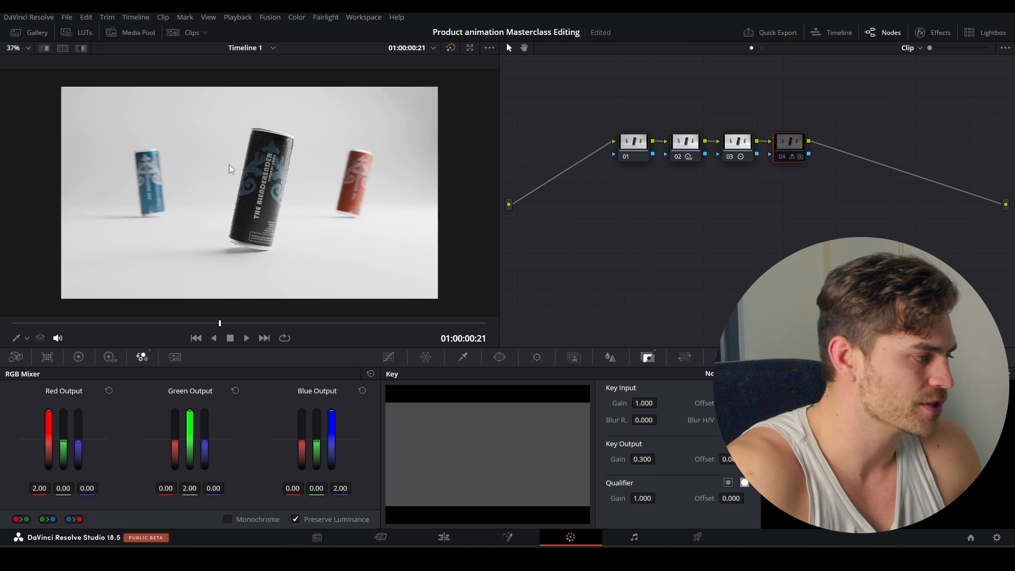
pyautogui.scroll(2, 268, 173)
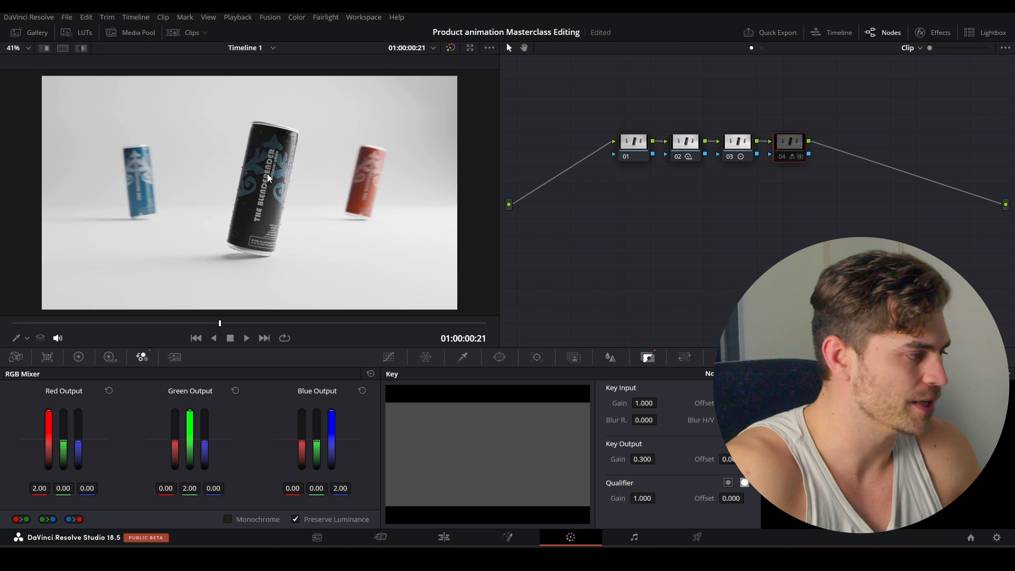
pyautogui.scroll(-5, 378, 145)
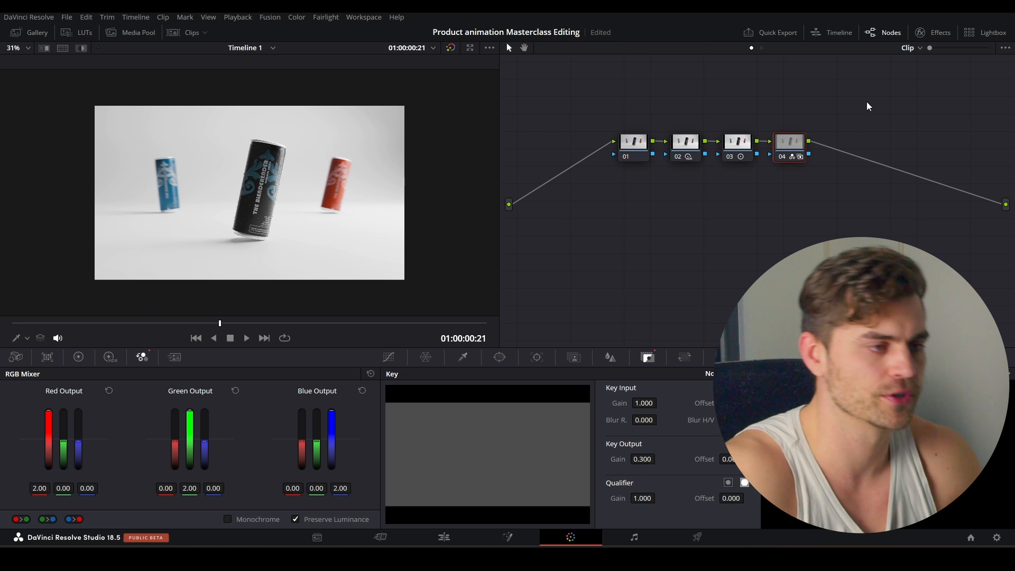
# - Add a serial node after node 04 and apply the Film Grain effect to it
pyautogui.hotkey('alt', 's')
pyautogui.click(931, 33)
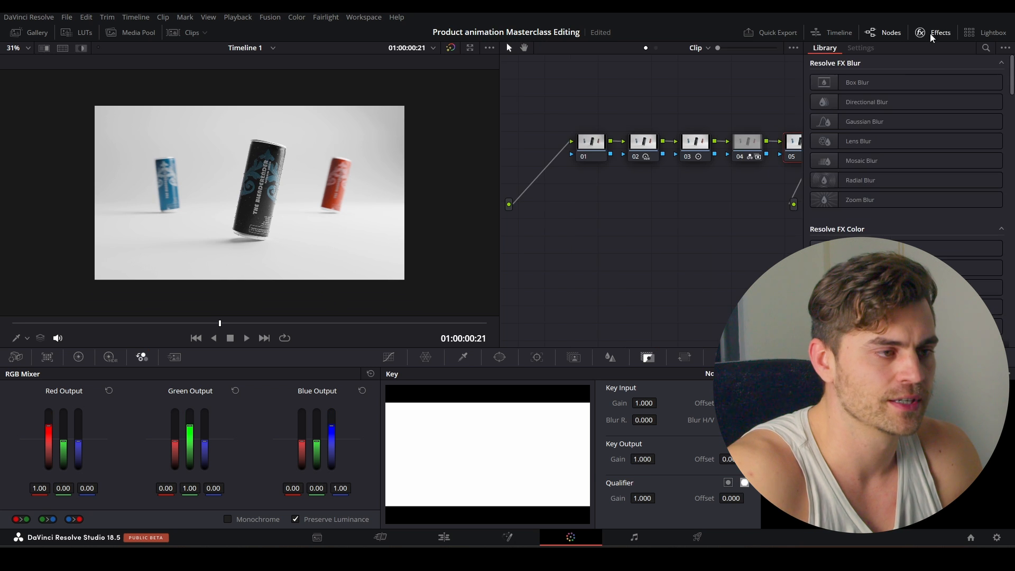
pyautogui.click(984, 47)
pyautogui.write('film')
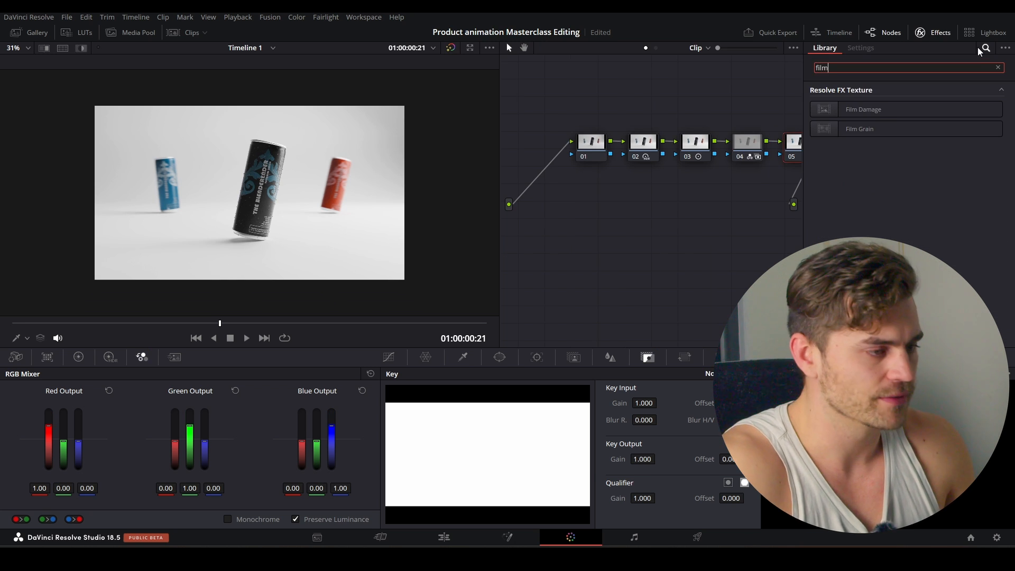
pyautogui.moveTo(861, 129); pyautogui.dragTo(742, 144)
pyautogui.scroll(10, 269, 156)
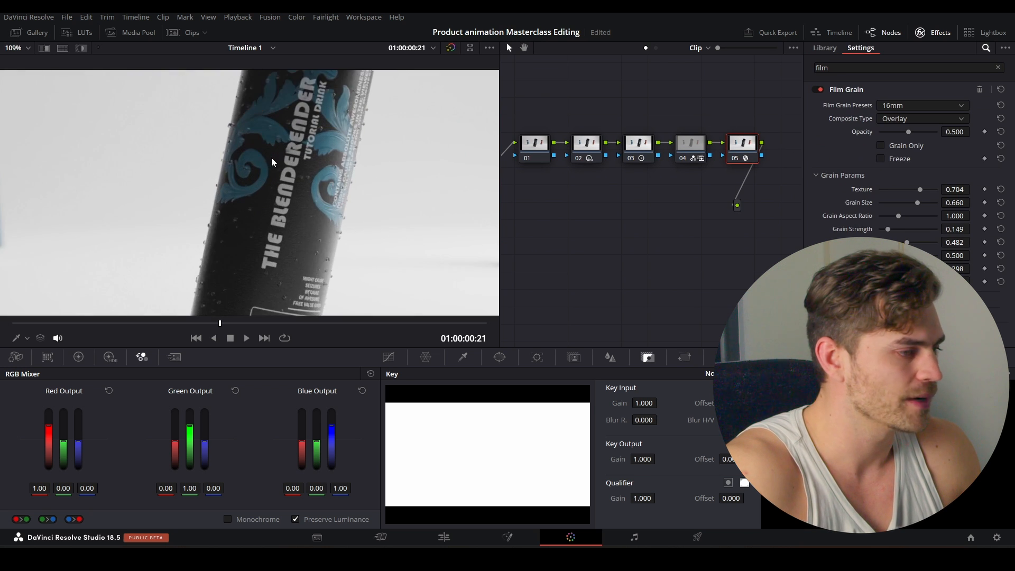
# - Try a Film Grain strength of 1.000 on node 05, inspect the can up close, and delete the node
pyautogui.moveTo(891, 236); pyautogui.dragTo(914, 239)
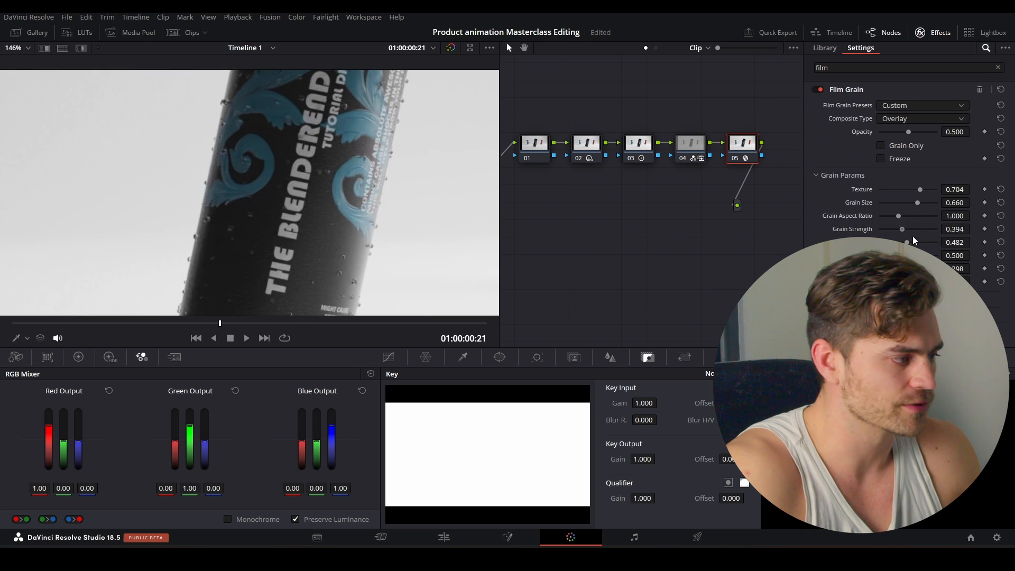
pyautogui.scroll(3, 388, 226)
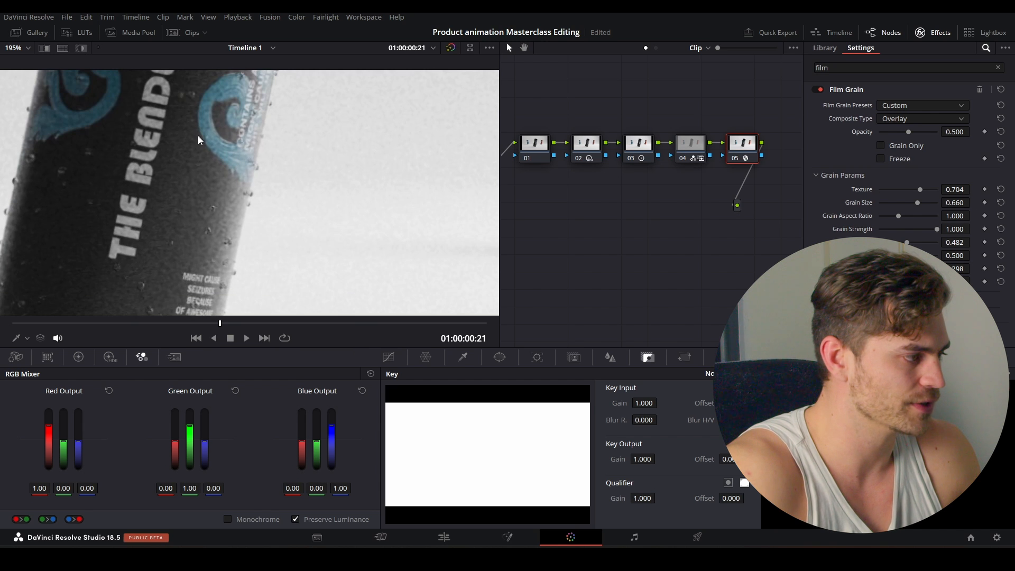
pyautogui.scroll(3, 329, 145)
pyautogui.scroll(-10, 334, 147)
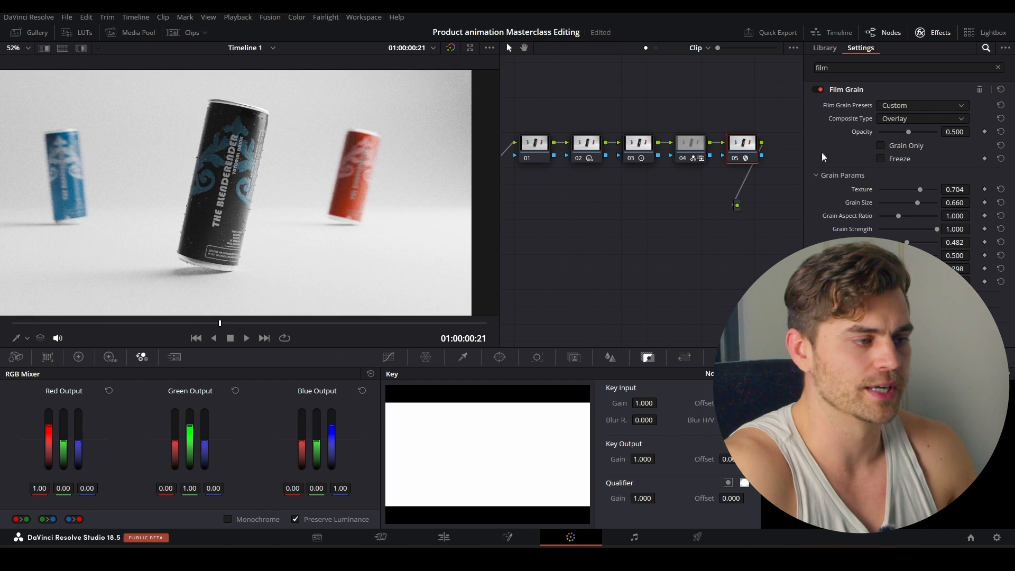
pyautogui.press('Delete')
pyautogui.scroll(-2, 309, 168)
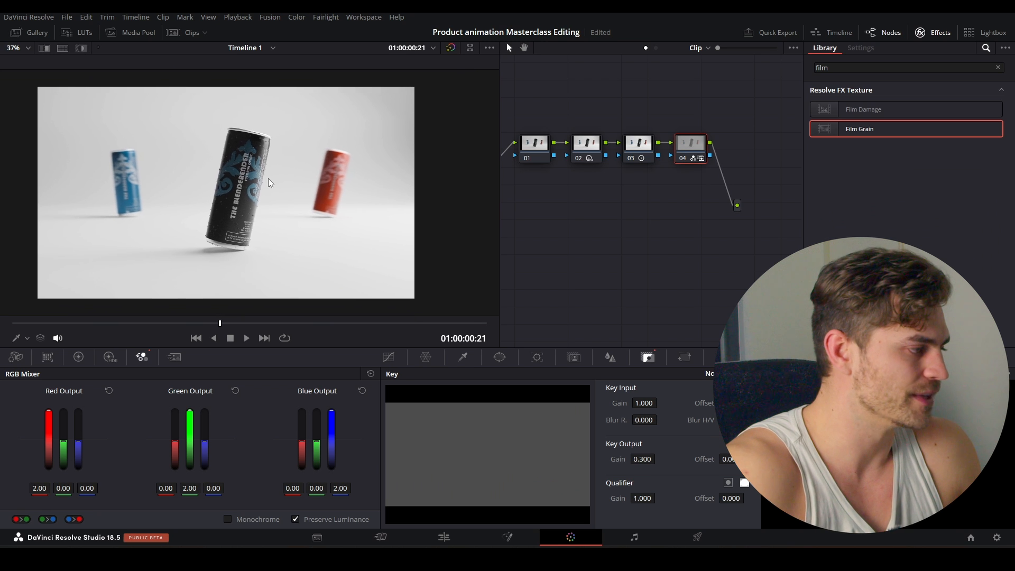
# - Open the second product animation clip on Video 1 for grading, copy clip 01's grade onto it, and check a frame further along
pyautogui.click(444, 537)
pyautogui.click(603, 338)
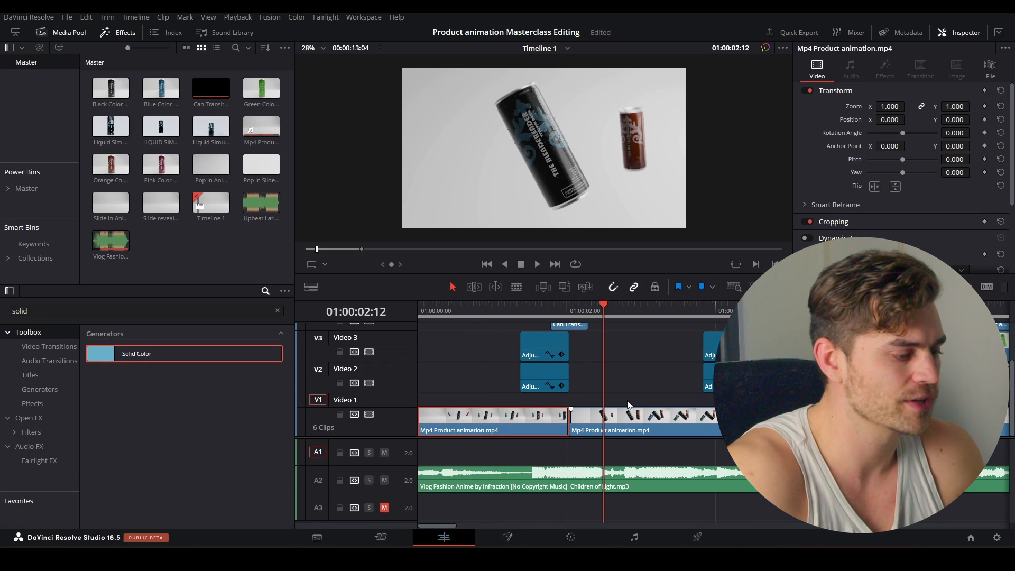
pyautogui.click(639, 413)
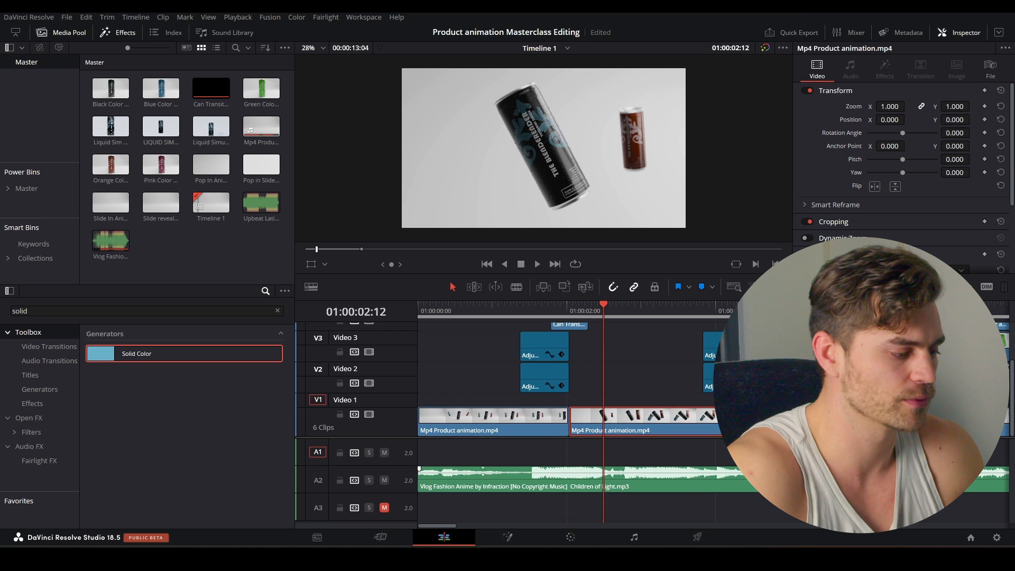
pyautogui.click(571, 538)
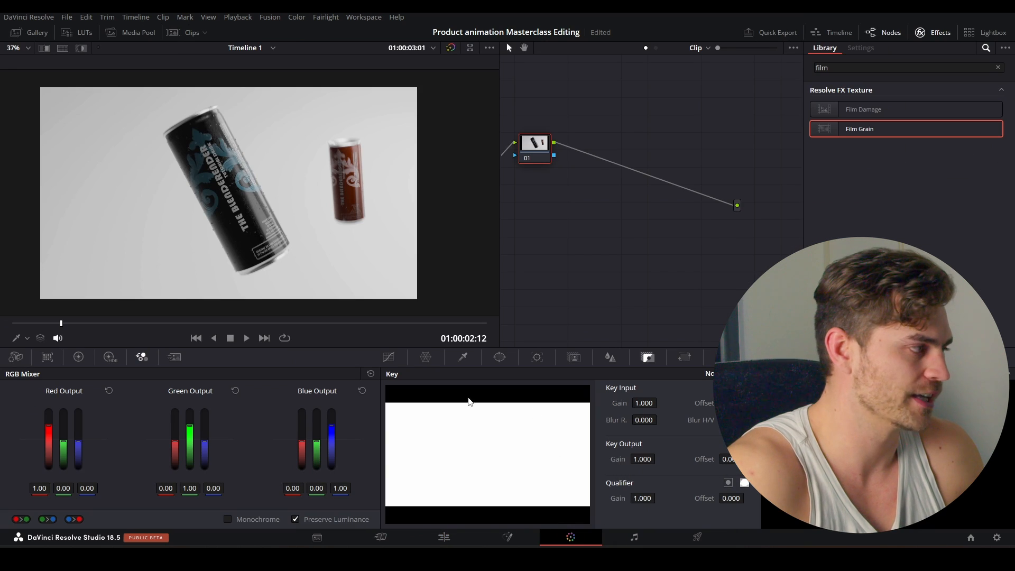
pyautogui.click(173, 30)
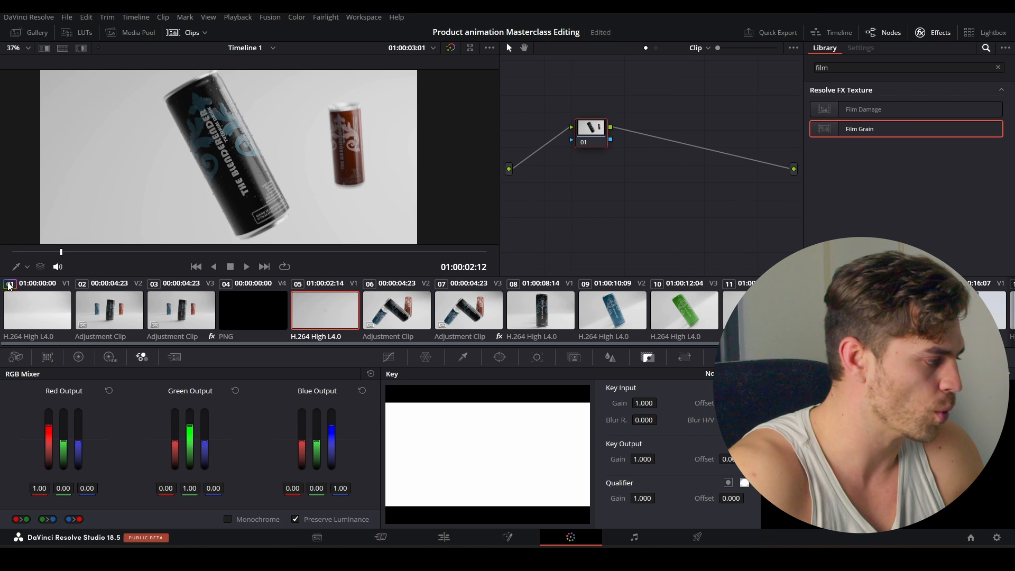
pyautogui.middleClick(43, 305)
pyautogui.scroll(-3, 247, 148)
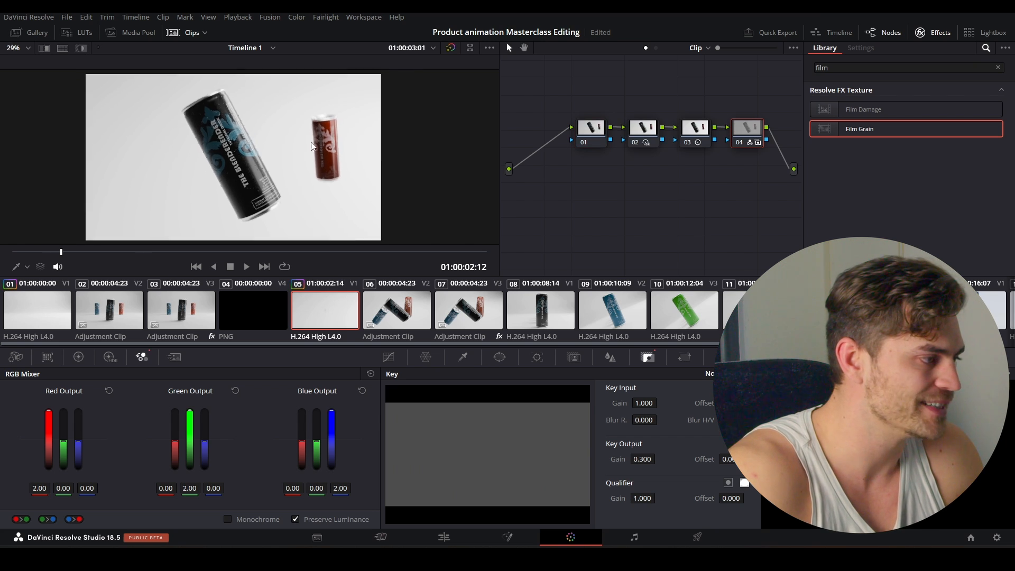
pyautogui.moveTo(90, 252); pyautogui.dragTo(177, 249)
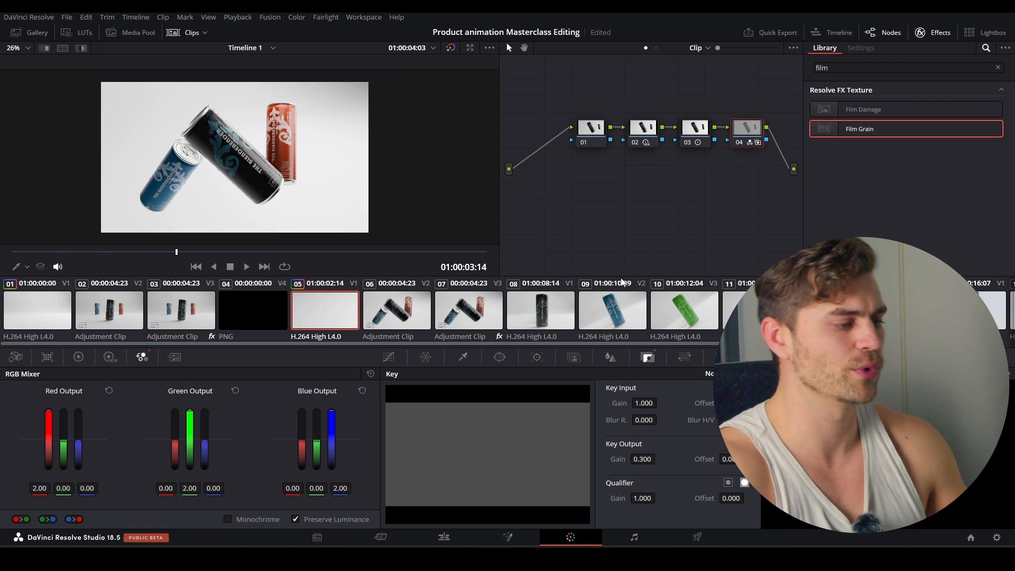
# - Try copying clip 05's grade onto adjustment clip 06 and undo it
pyautogui.click(547, 307)
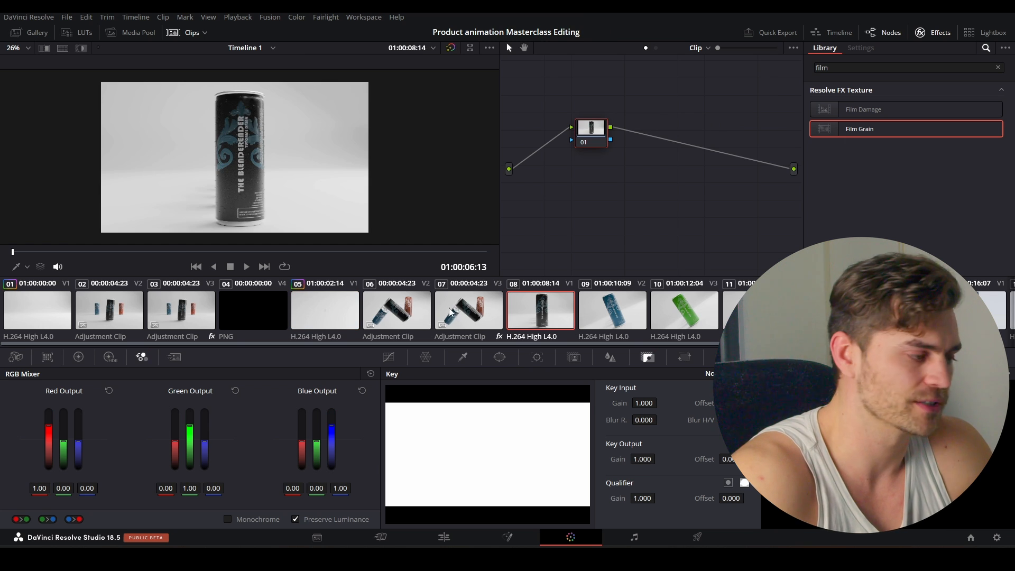
pyautogui.click(417, 305)
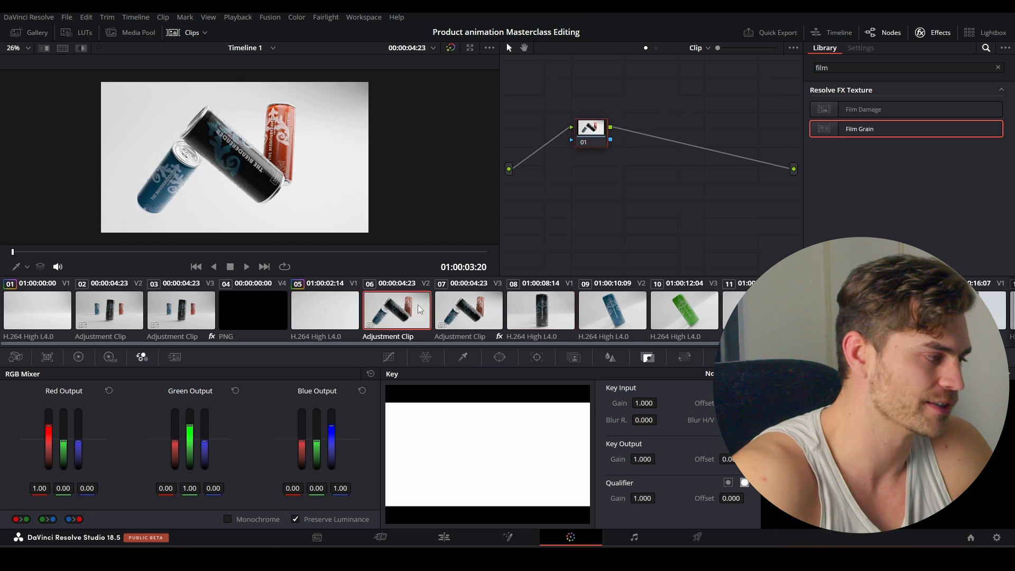
pyautogui.middleClick(325, 315)
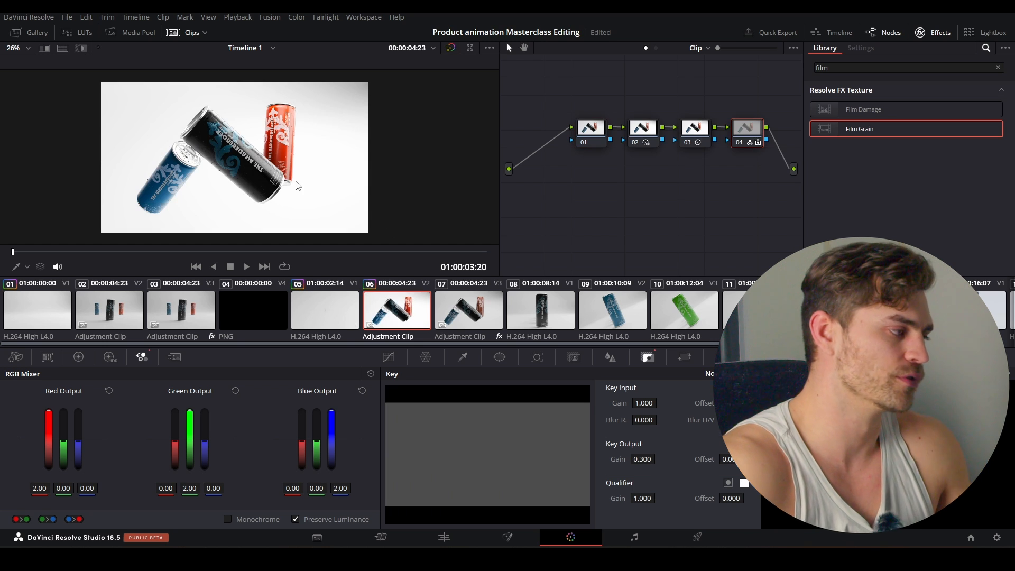
pyautogui.hotkey('ctrl', 'z')
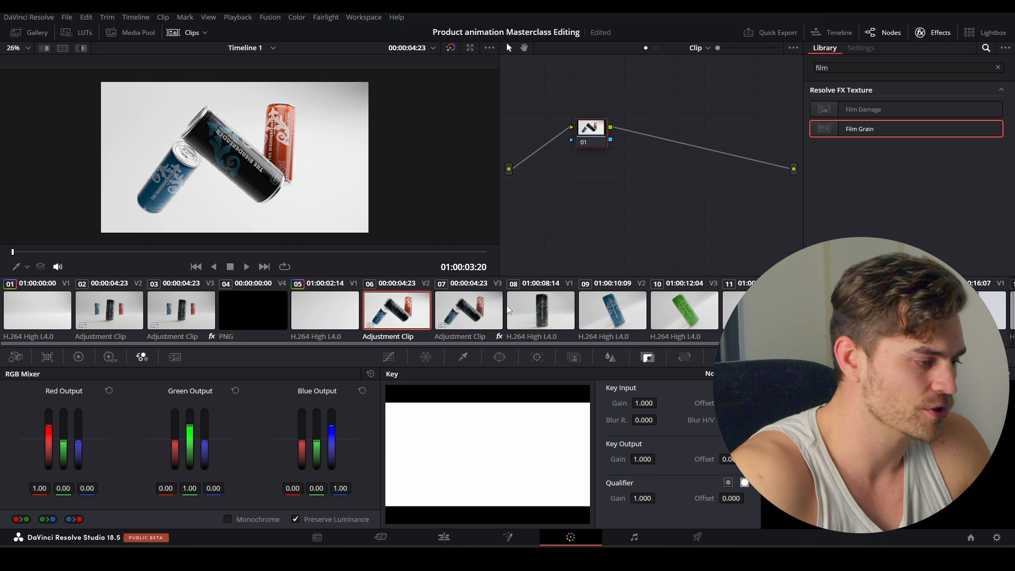
# - Copy the four-node grade onto clips 08, 09 and 10, checking a frame of the blue can clip
pyautogui.click(522, 305)
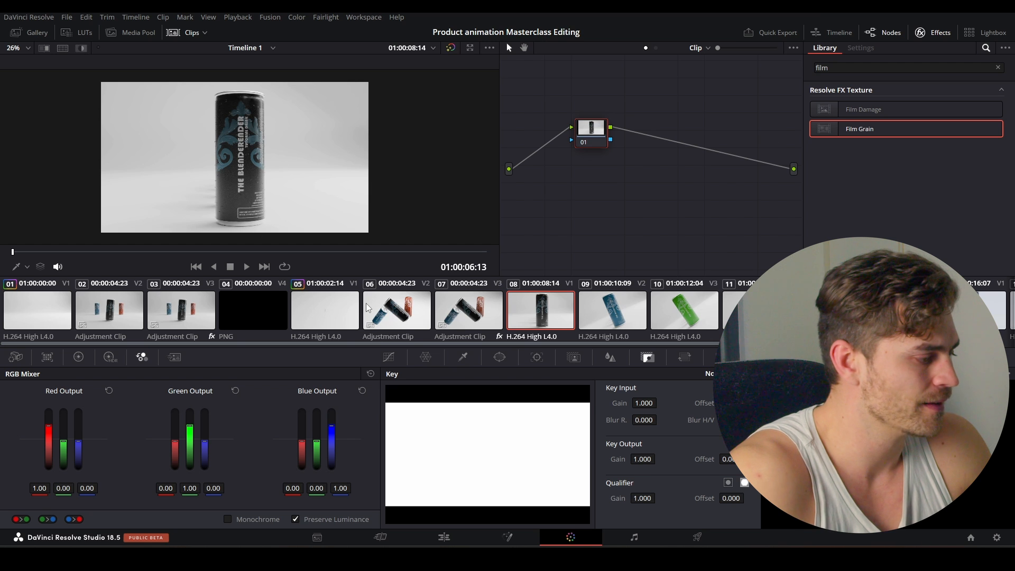
pyautogui.middleClick(337, 305)
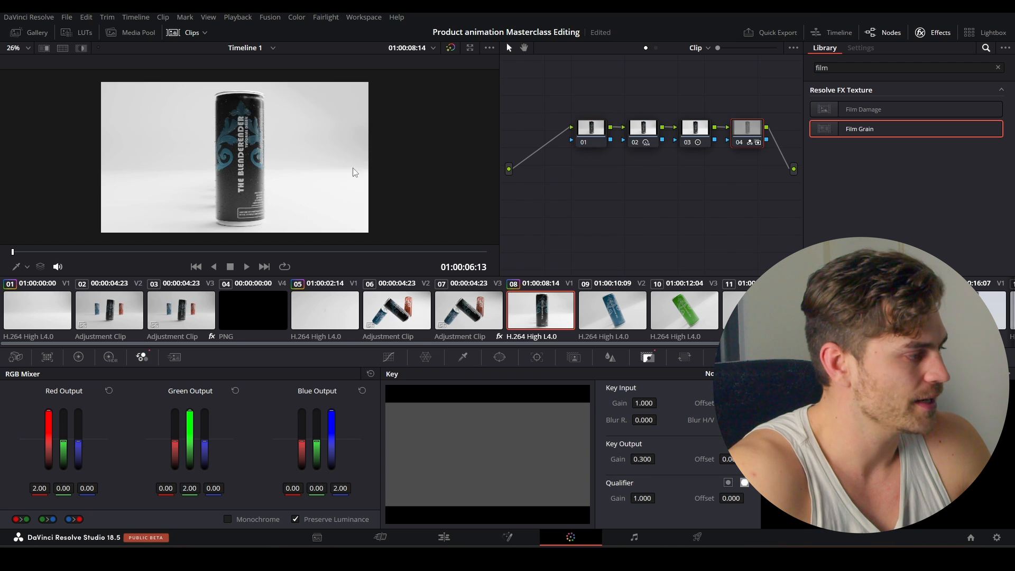
pyautogui.click(617, 307)
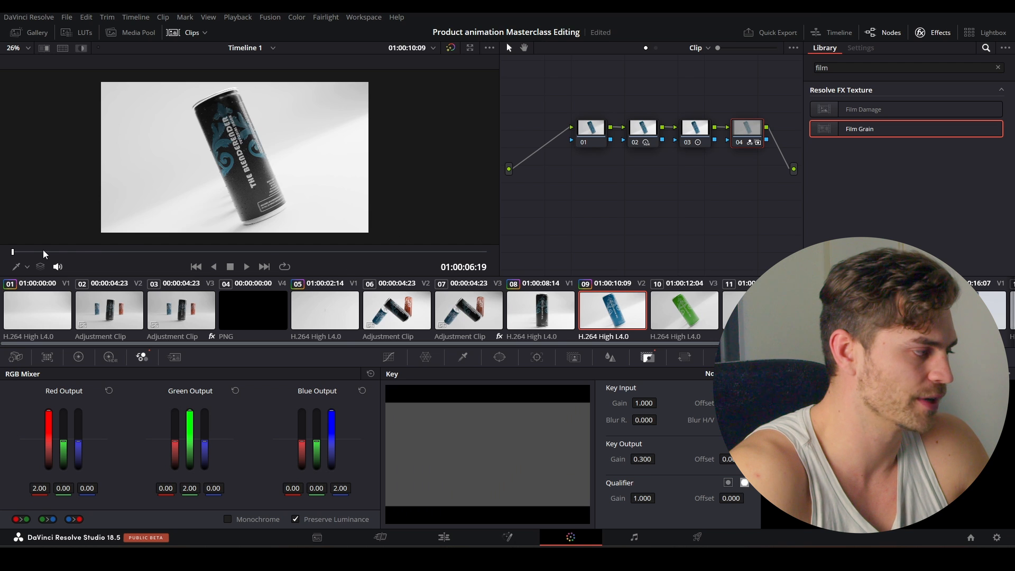
pyautogui.moveTo(43, 250); pyautogui.dragTo(76, 252)
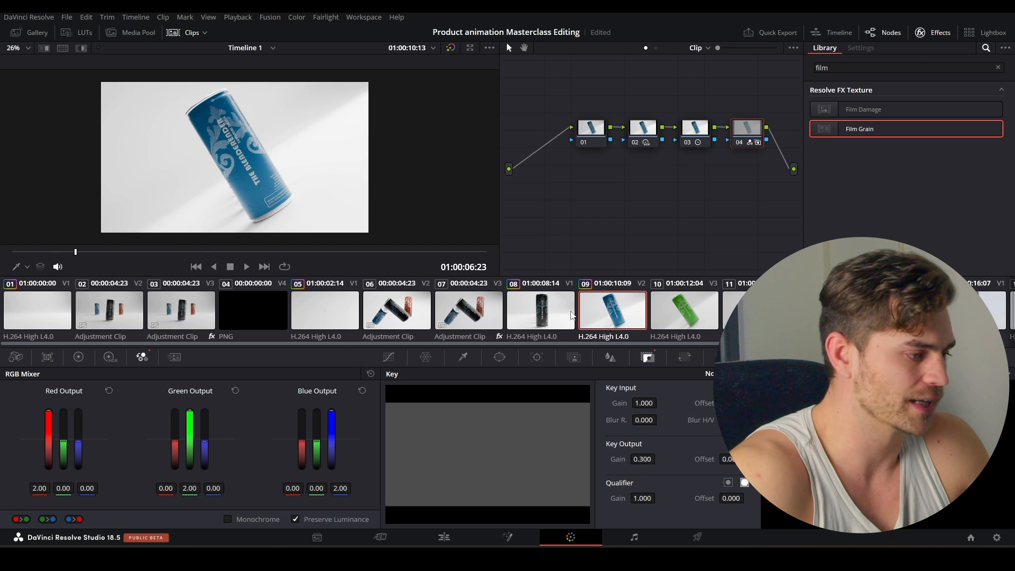
pyautogui.click(666, 306)
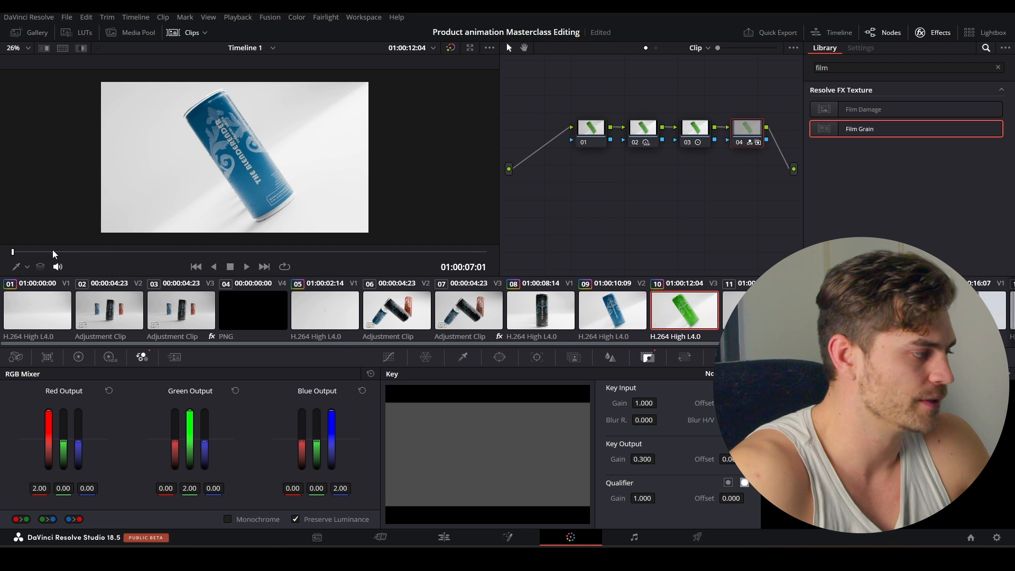
# - Add node 05 to clip 10 and lower the can's sampled green saturation to 0.49 with a Hue Vs Sat curve
pyautogui.moveTo(53, 250); pyautogui.dragTo(131, 252)
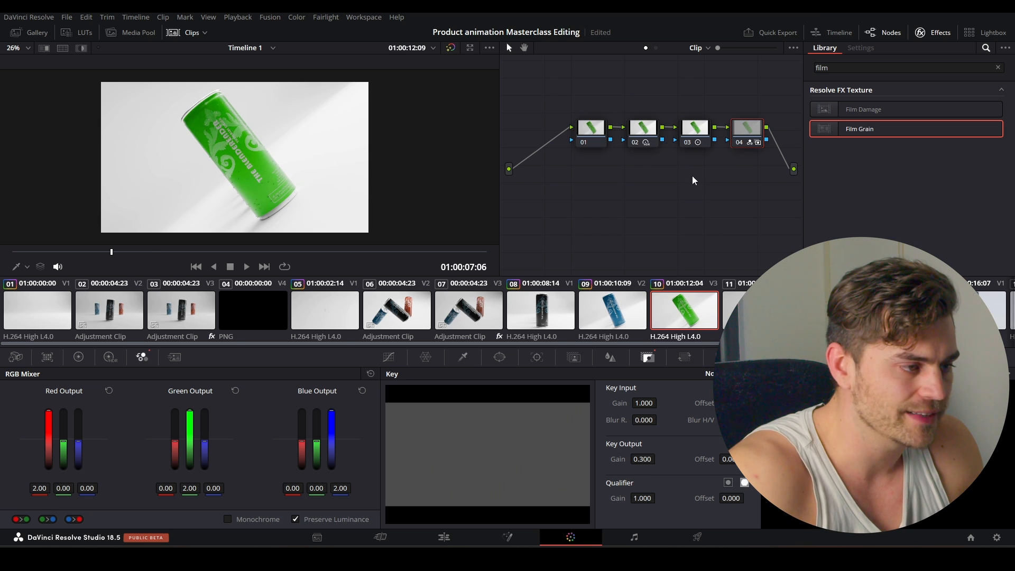
pyautogui.hotkey('alt', 'o')
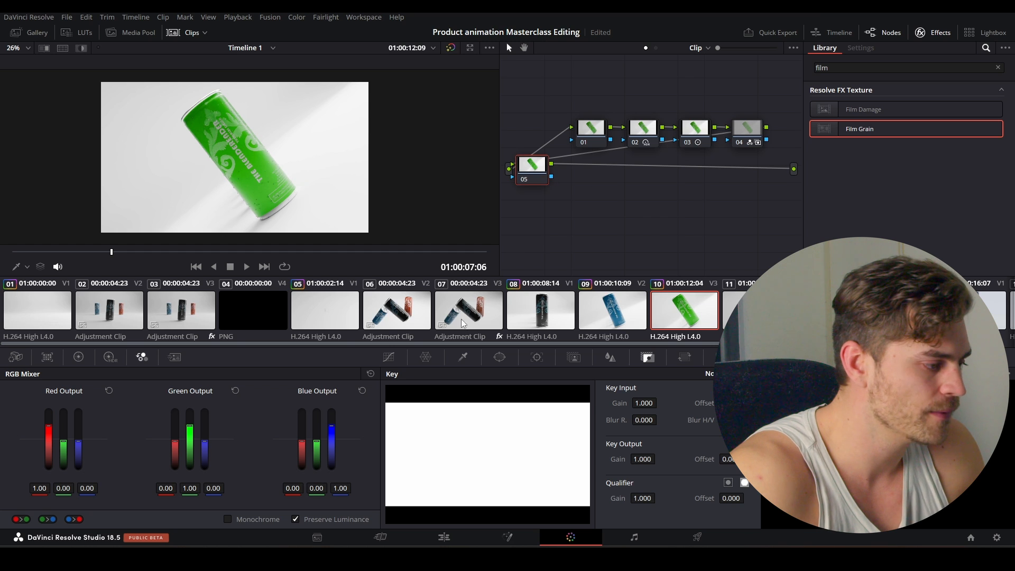
pyautogui.click(389, 357)
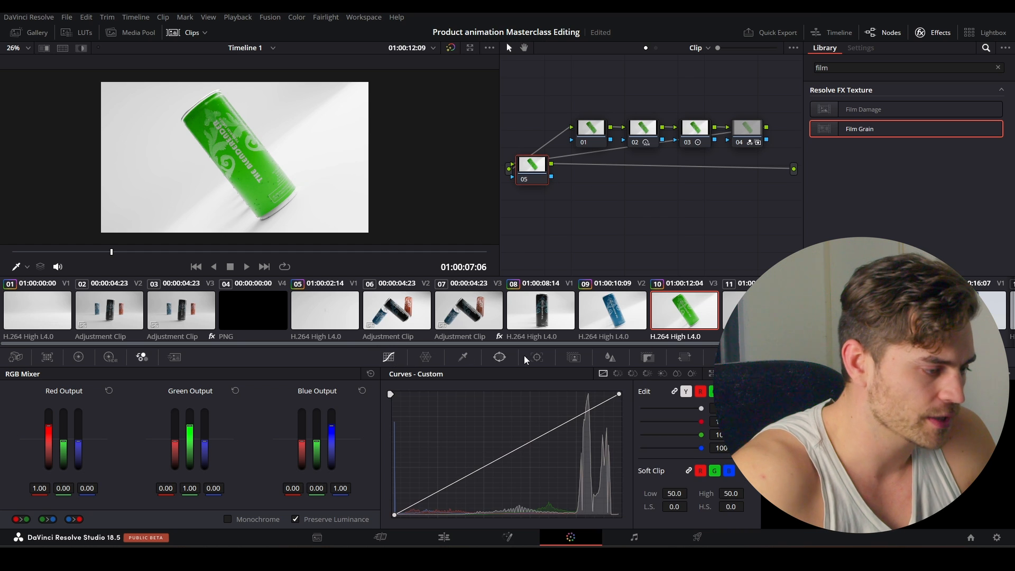
pyautogui.click(633, 373)
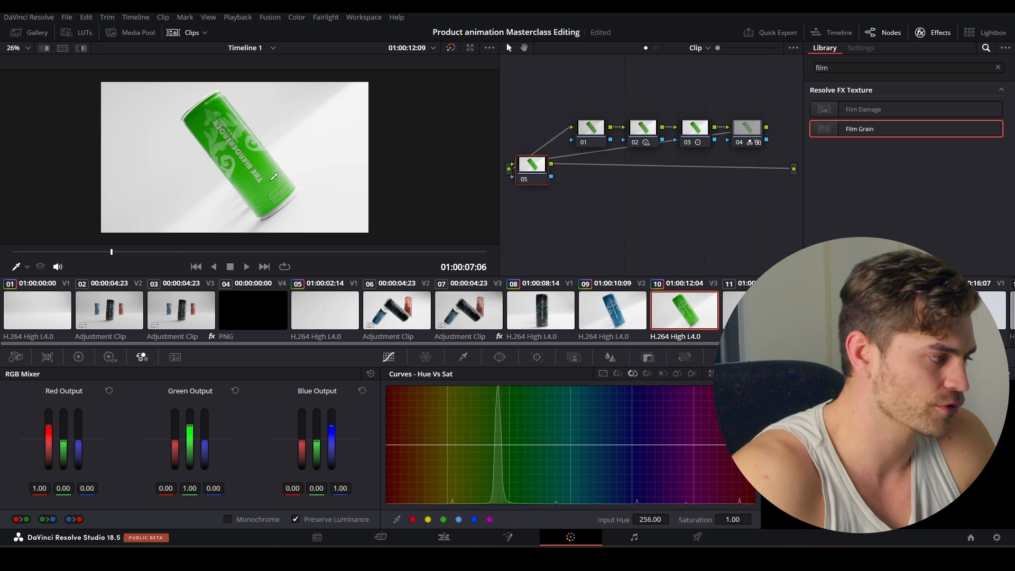
pyautogui.click(261, 158)
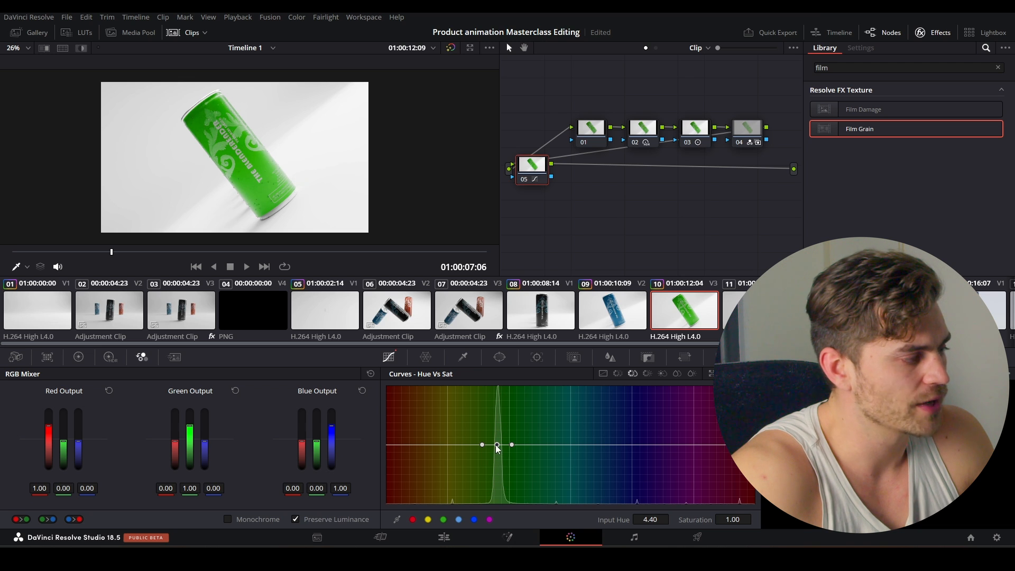
pyautogui.moveTo(496, 446); pyautogui.dragTo(499, 478)
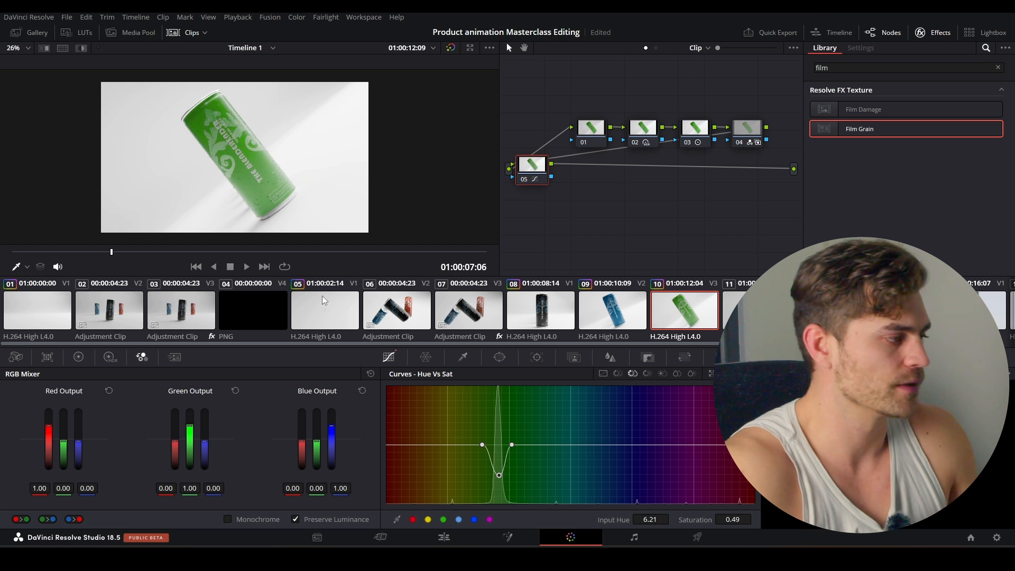
# - Compare the green can with node 05 off and on, then set its green saturation to 0.75 with a wider curve falloff
pyautogui.scroll(-3, 274, 190)
pyautogui.hotkey('ctrl', 'd')
pyautogui.scroll(2, 288, 221)
pyautogui.scroll(1, 289, 216)
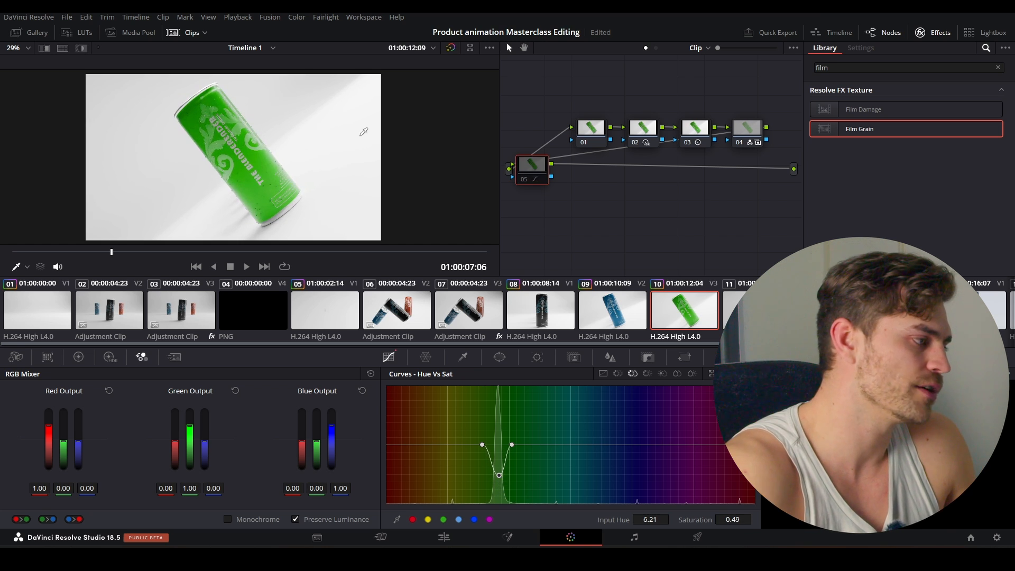
pyautogui.scroll(-2, 179, 169)
pyautogui.scroll(2, 205, 170)
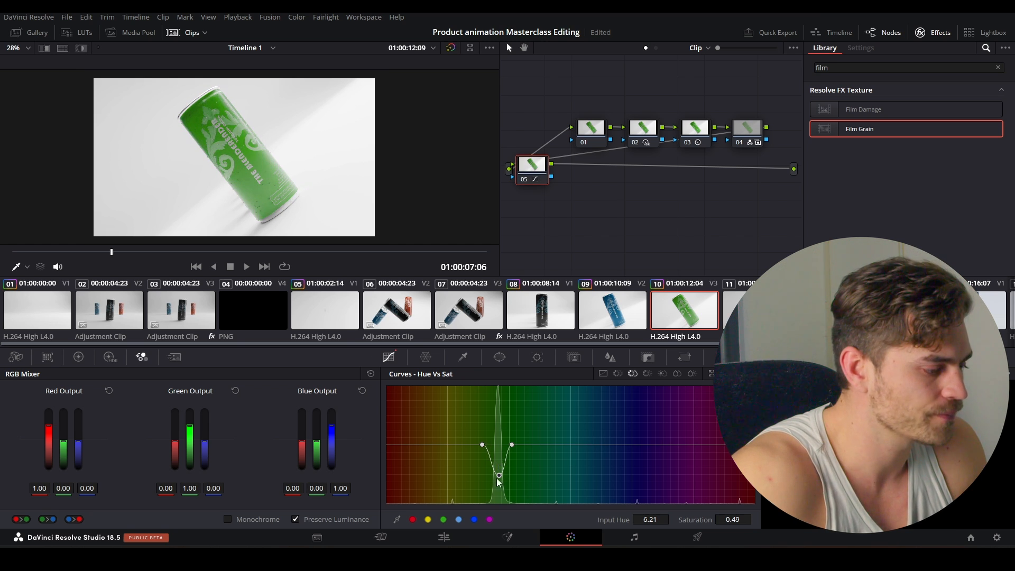
pyautogui.moveTo(496, 477); pyautogui.dragTo(499, 464)
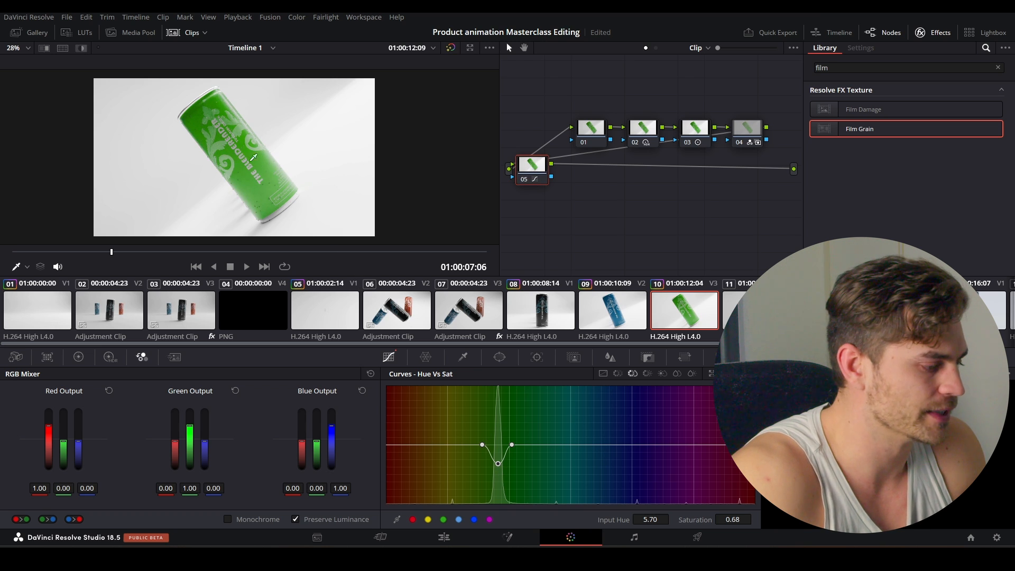
pyautogui.moveTo(483, 446); pyautogui.dragTo(450, 446)
pyautogui.moveTo(512, 445); pyautogui.dragTo(499, 464)
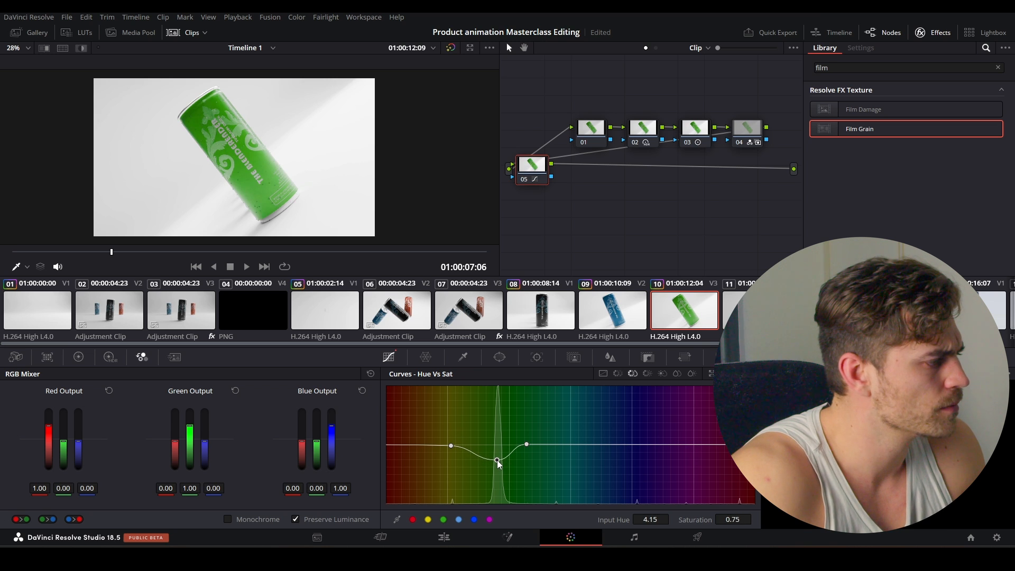
# - Add a green point on node 05's Hue Vs Lum curve at input hue 5.18 with Lum Gain 1.02
pyautogui.click(646, 373)
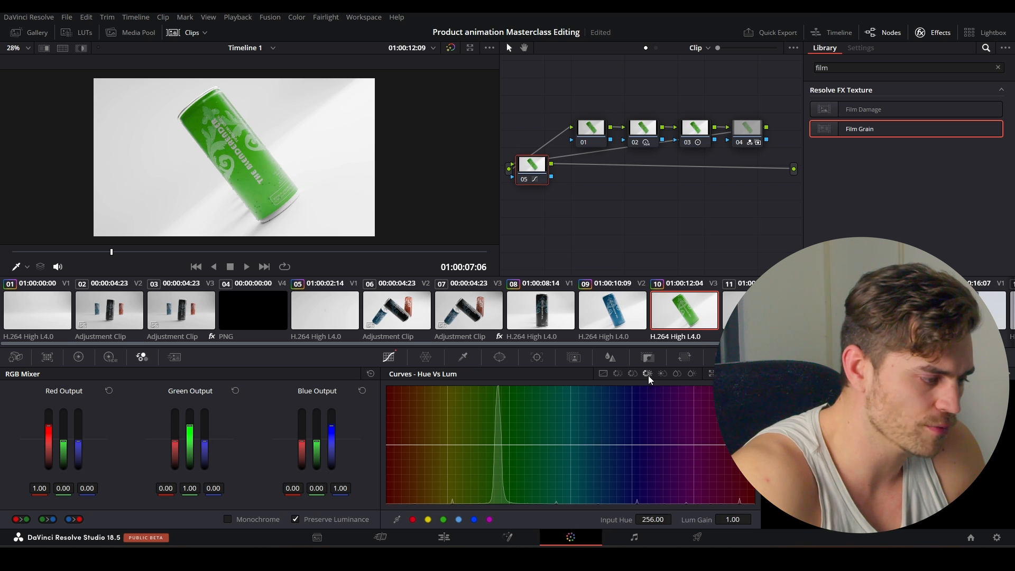
pyautogui.click(442, 519)
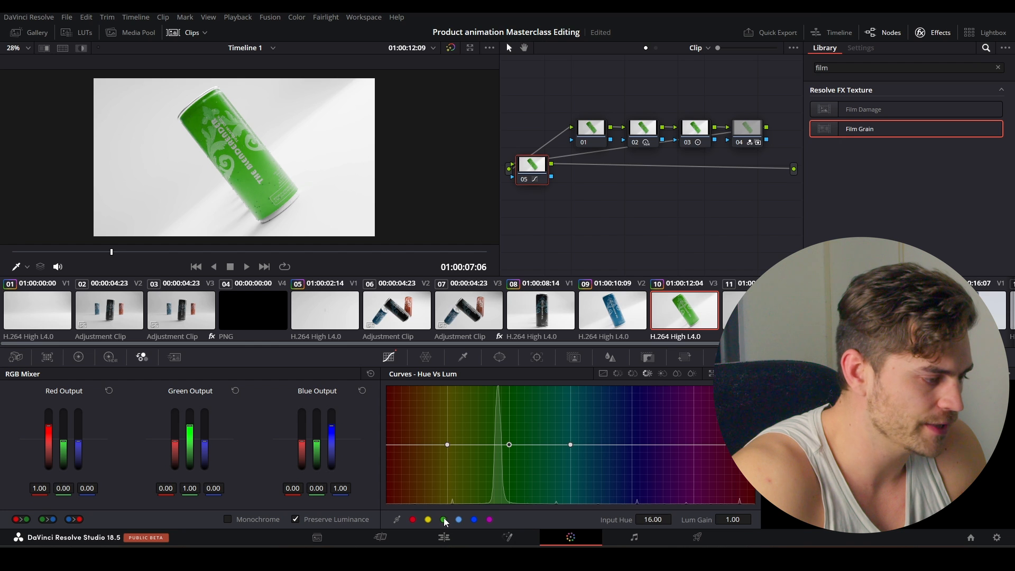
pyautogui.moveTo(507, 445)
pyautogui.mouseDown()
pyautogui.moveTo(501, 466)
pyautogui.moveTo(499, 410)
pyautogui.moveTo(498, 442)
pyautogui.mouseUp()
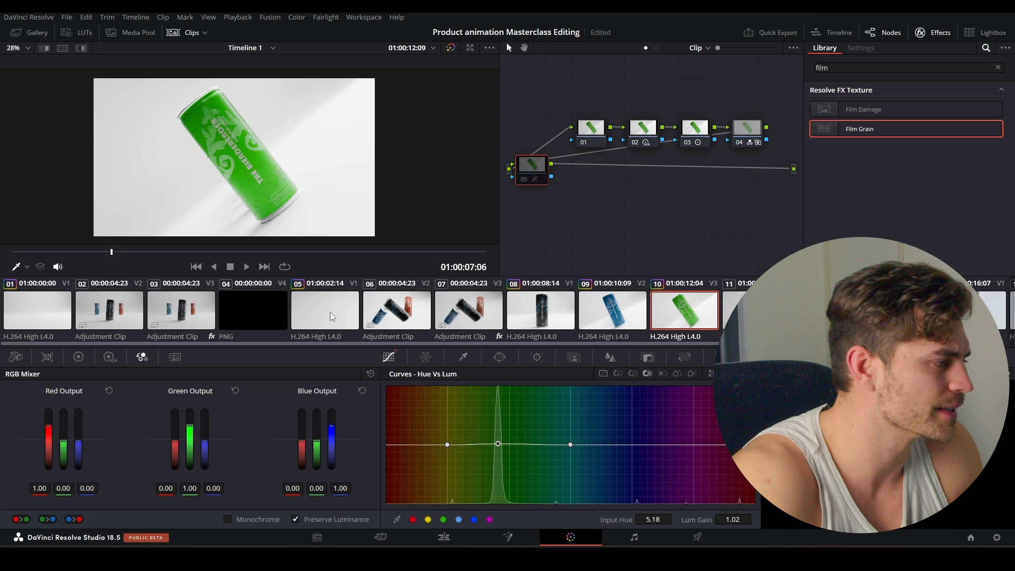
# - Place node 05 below node 01 in the node graph and compare the green can with the node off and on
pyautogui.scroll(-1, 301, 190)
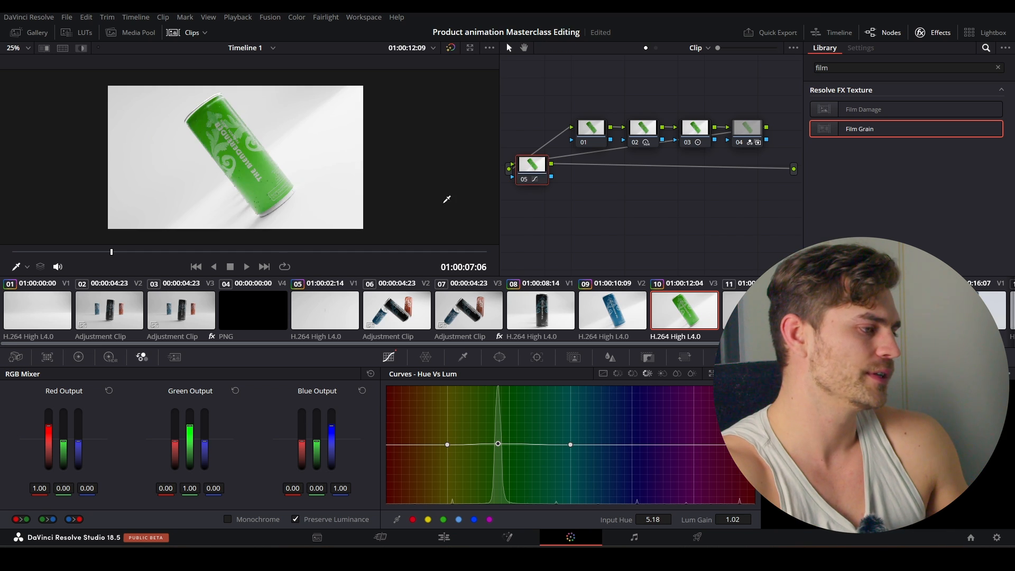
pyautogui.moveTo(547, 182); pyautogui.dragTo(603, 192)
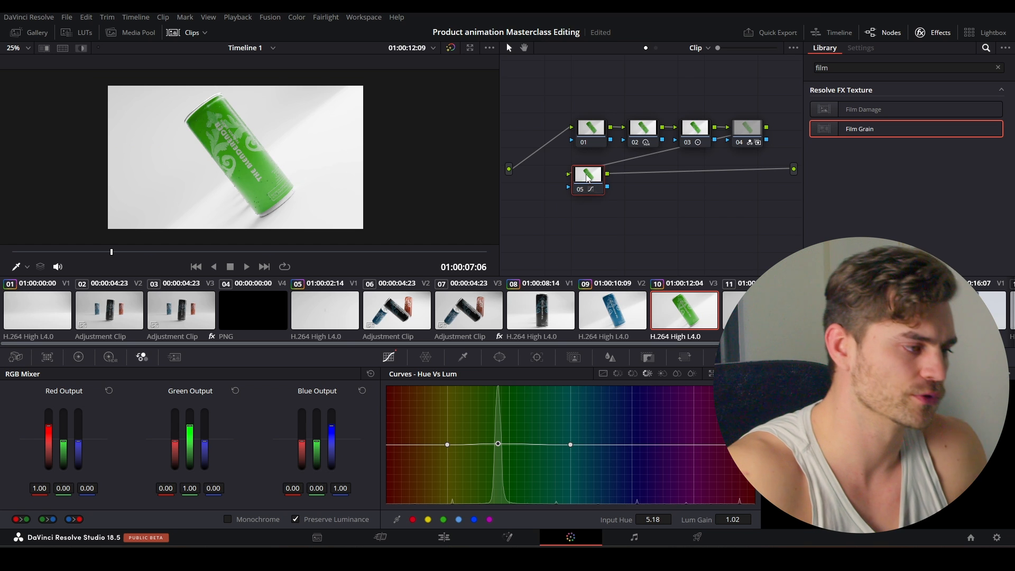
pyautogui.click(598, 191)
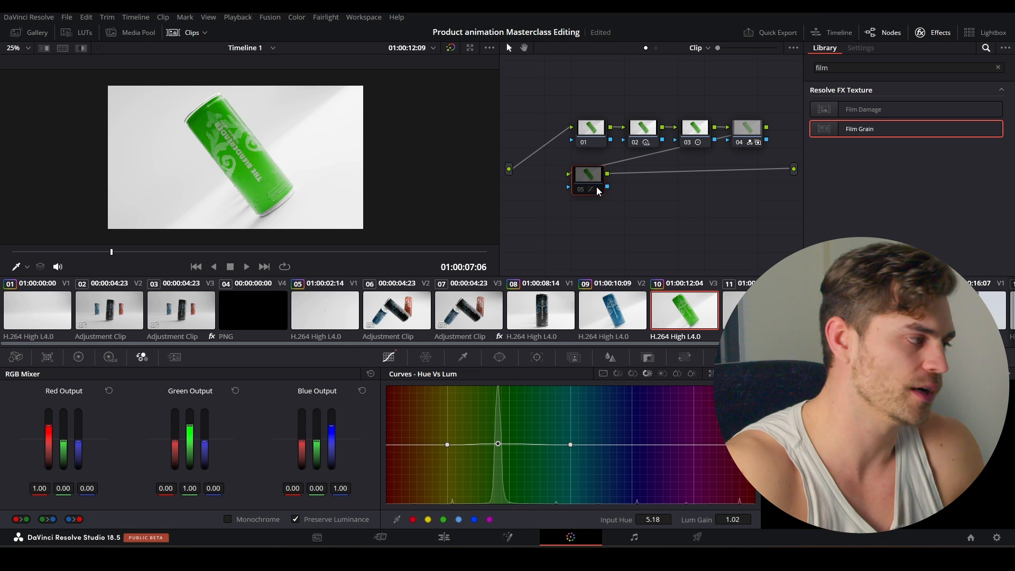
pyautogui.click(599, 190)
pyautogui.hotkey('ctrl', 'd')
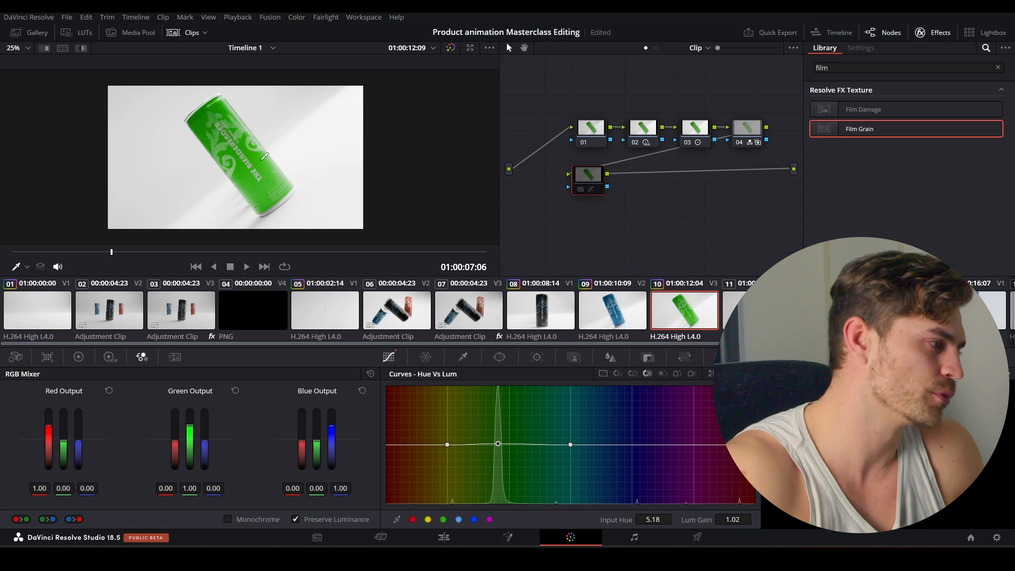
pyautogui.hotkey('ctrl', 'd')
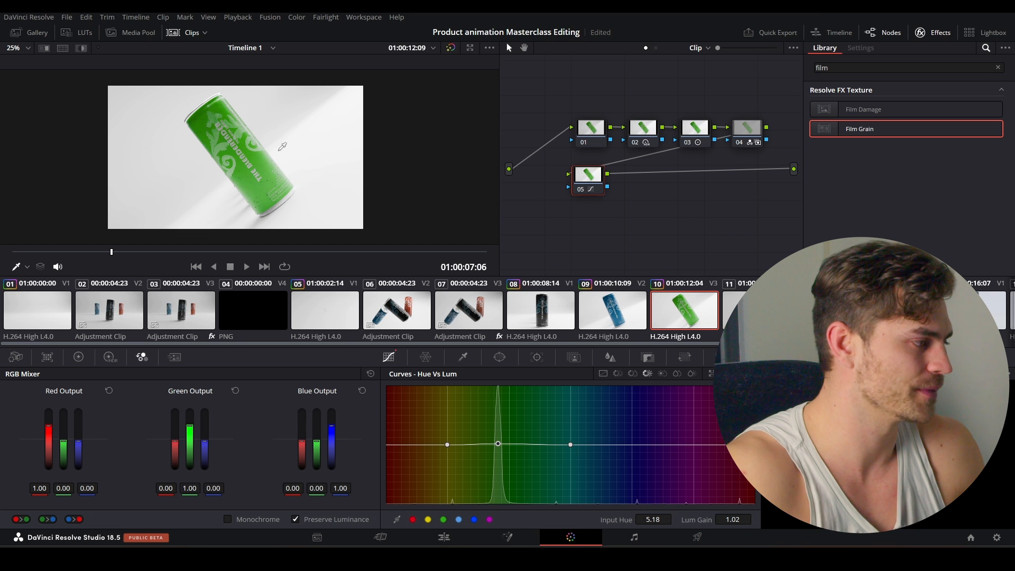
# - Open clip 11, copy clip 09's four-node grade onto it, and check a frame of the red can
pyautogui.press('Down')
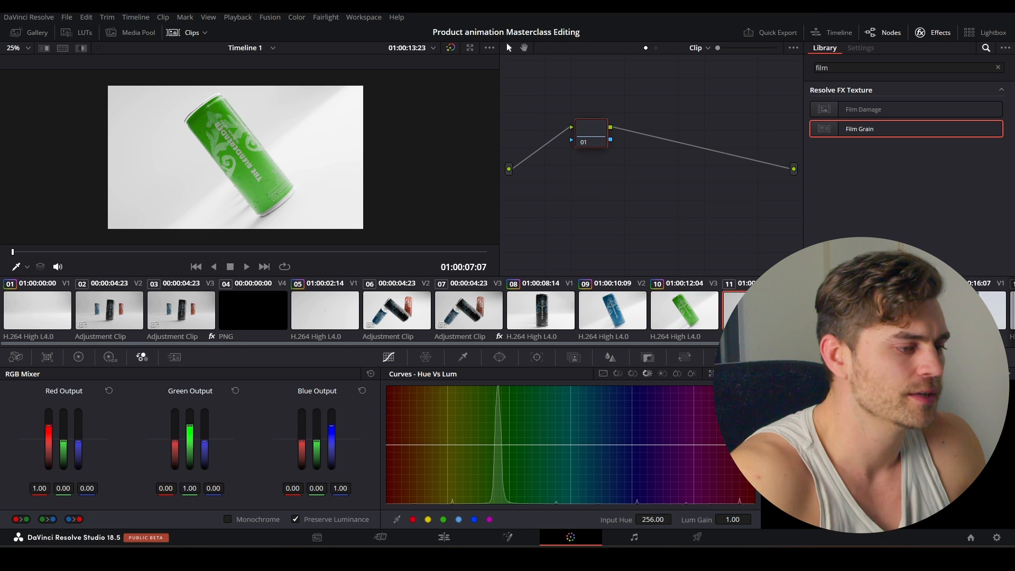
pyautogui.middleClick(617, 309)
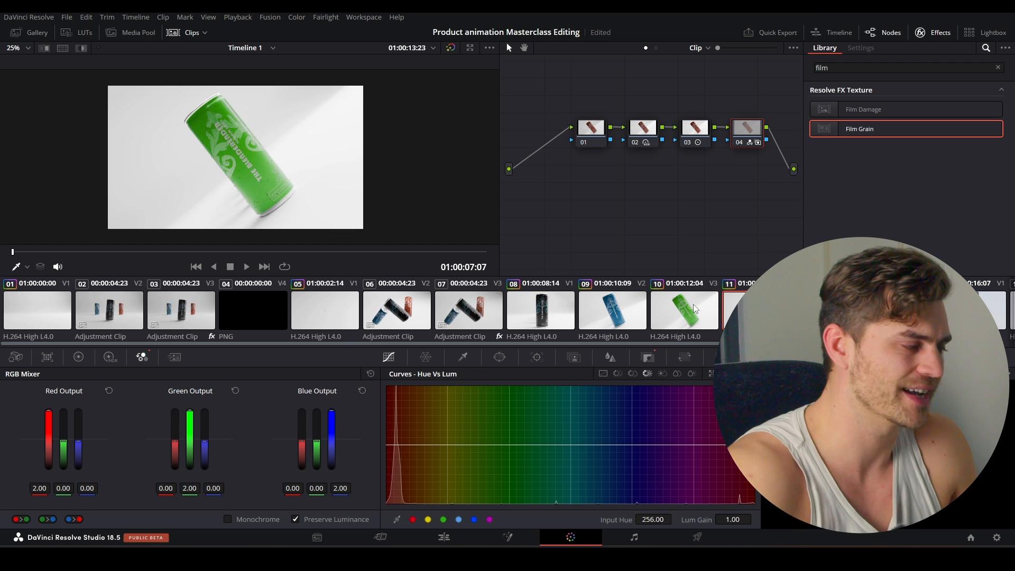
pyautogui.moveTo(149, 255)
pyautogui.mouseDown()
pyautogui.moveTo(212, 253)
pyautogui.moveTo(151, 252)
pyautogui.mouseUp()
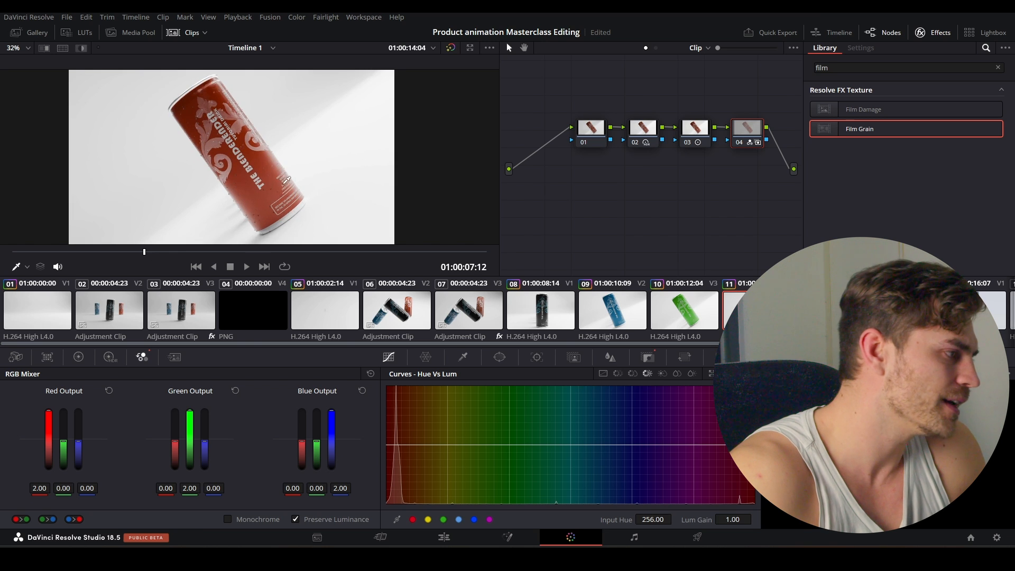
# - Add node 05 to clip 11, place it below node 01, and rotate the can's red hue by -12.00 with Hue Vs Hue
pyautogui.hotkey('alt', 's')
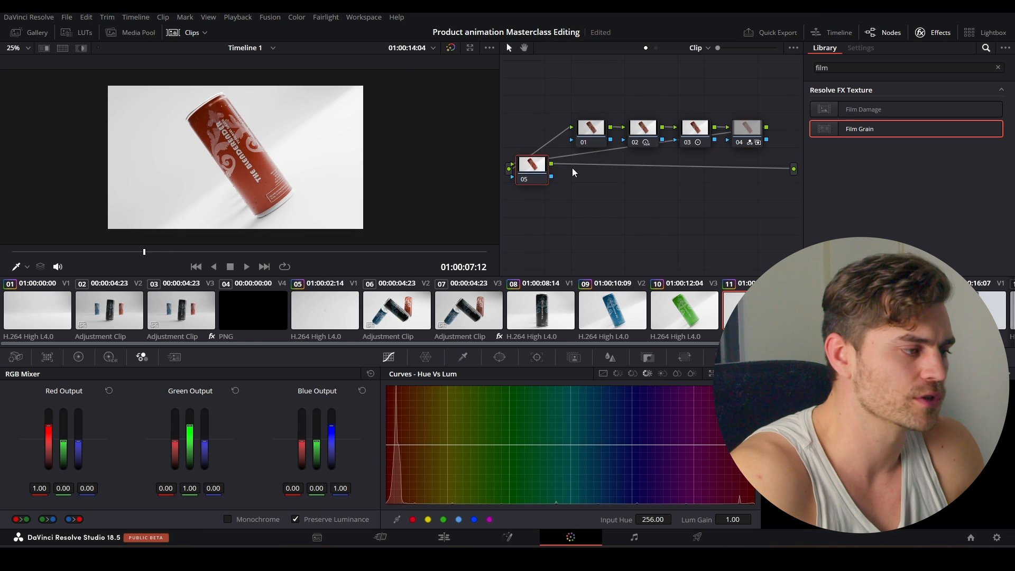
pyautogui.moveTo(539, 179); pyautogui.dragTo(598, 191)
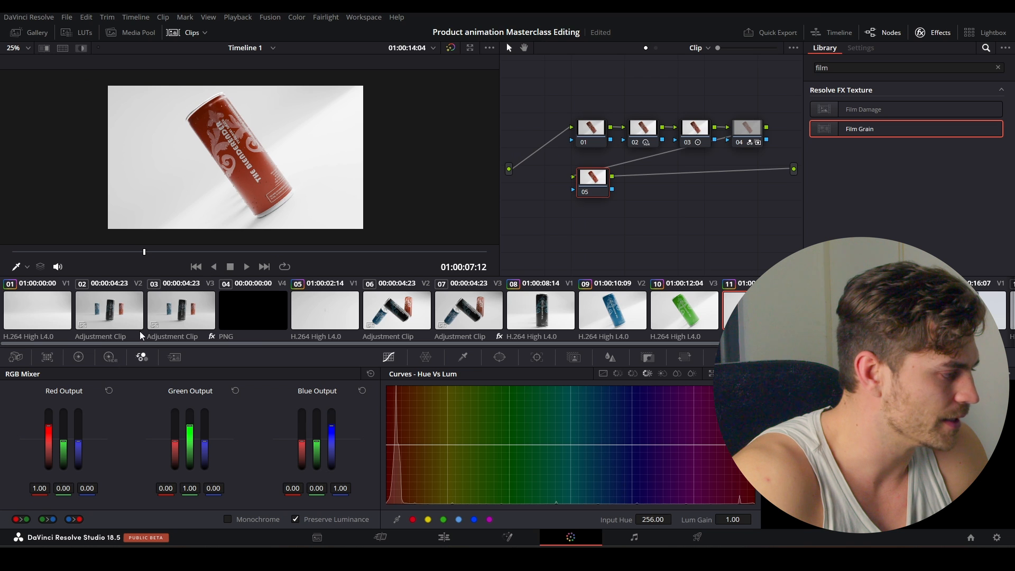
pyautogui.click(634, 373)
pyautogui.click(617, 373)
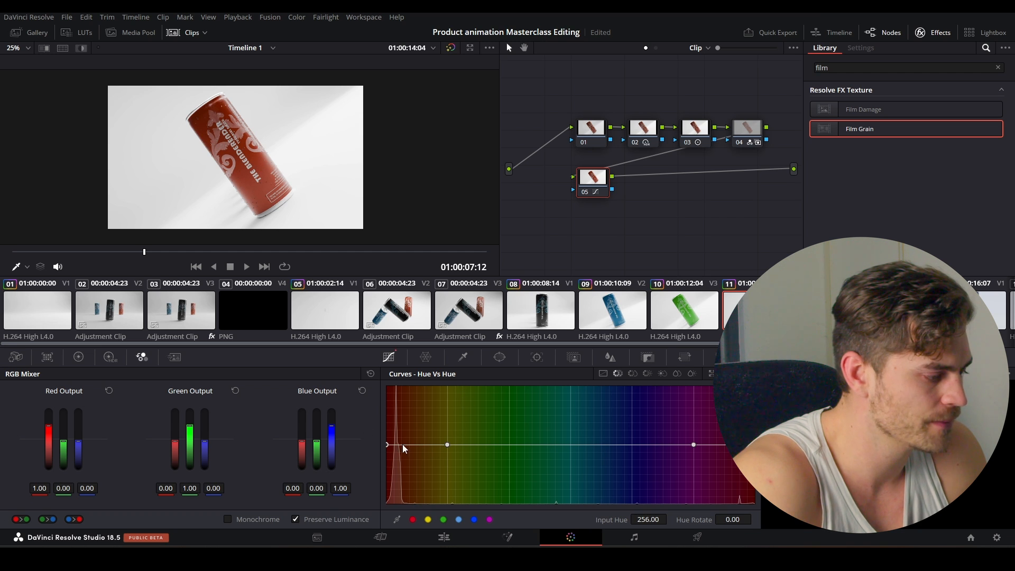
pyautogui.moveTo(387, 445)
pyautogui.mouseDown()
pyautogui.moveTo(381, 389)
pyautogui.moveTo(376, 449)
pyautogui.mouseUp()
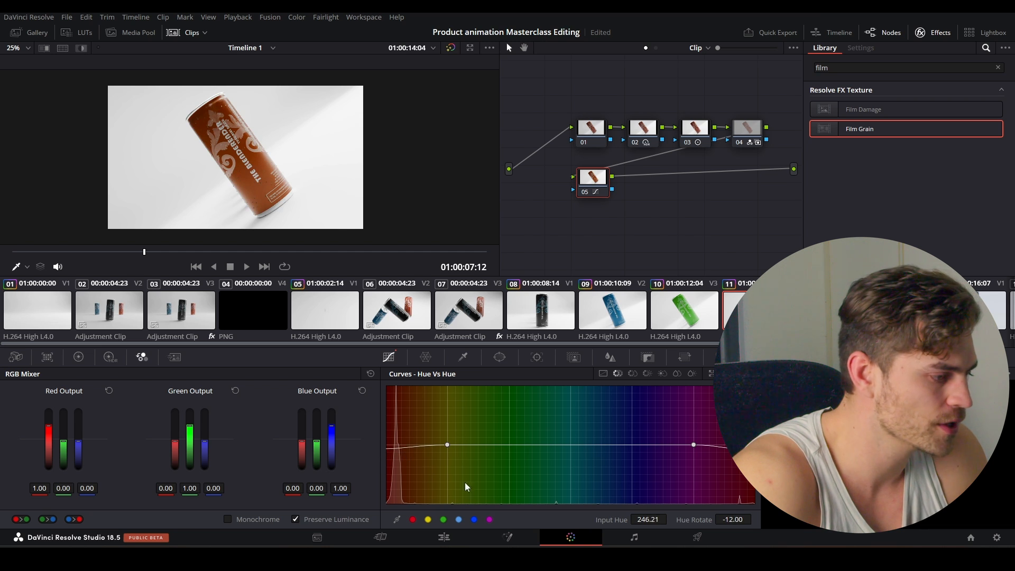
# - Raise the can's reds on node 05 to Lum Gain 1.29 with Hue Vs Lum and saturation 1.26 with Hue Vs Sat
pyautogui.click(646, 373)
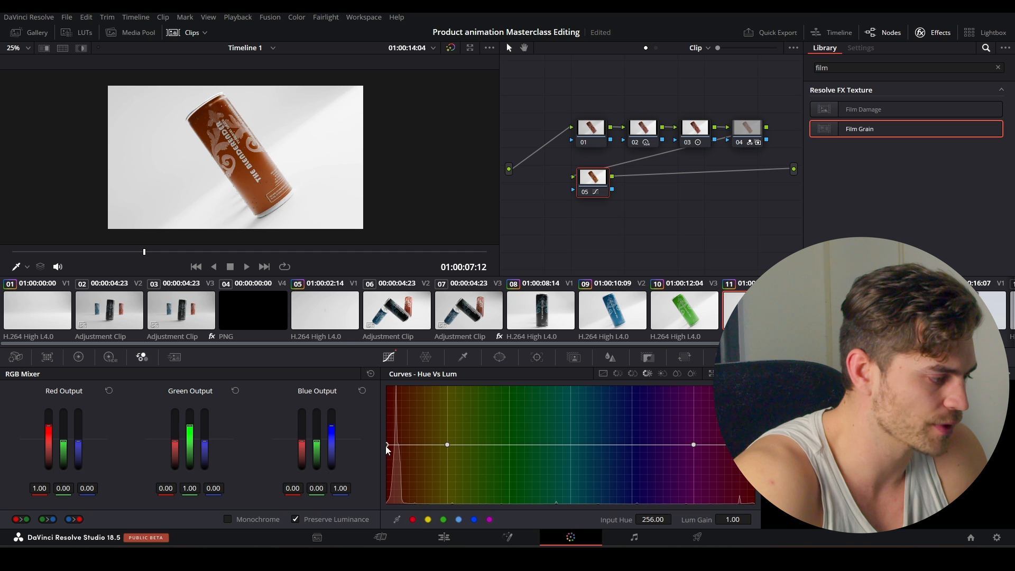
pyautogui.moveTo(386, 448); pyautogui.dragTo(387, 427)
pyautogui.click(79, 356)
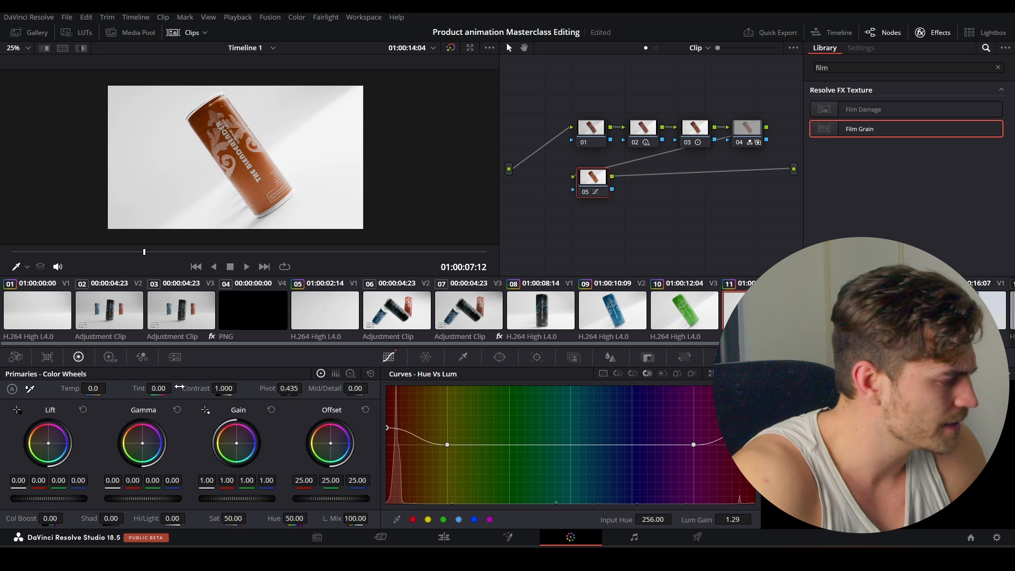
pyautogui.click(630, 373)
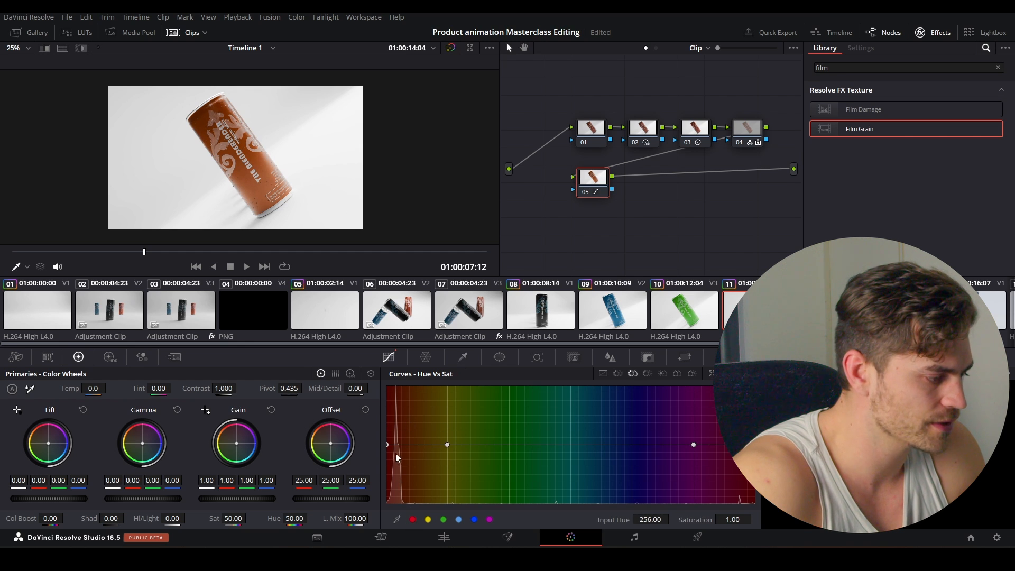
pyautogui.moveTo(388, 444); pyautogui.dragTo(387, 435)
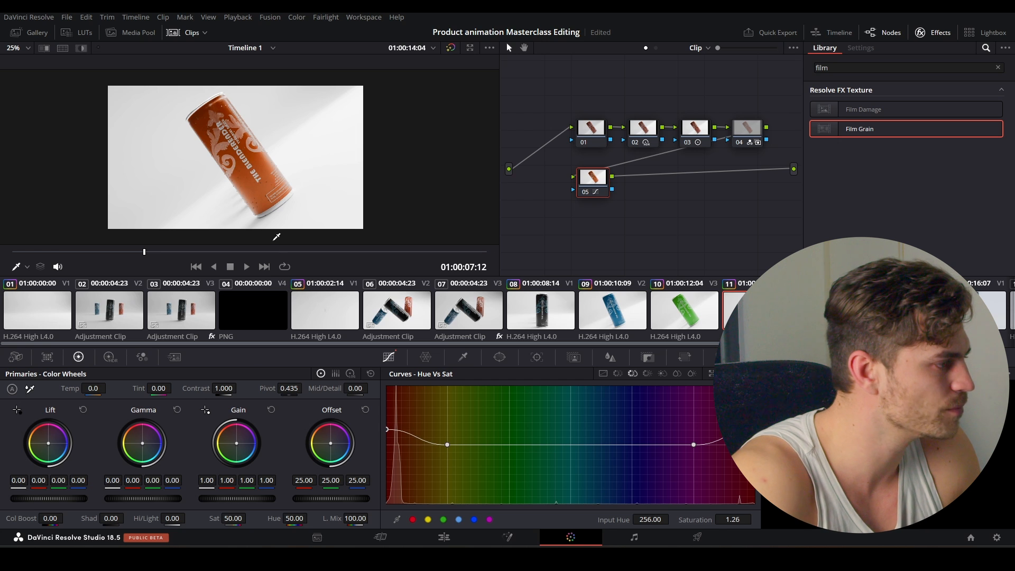
# - Compare clip 11 with node 05 off and on, and check the can's colour at earlier frames
pyautogui.hotkey('ctrl', 'd')
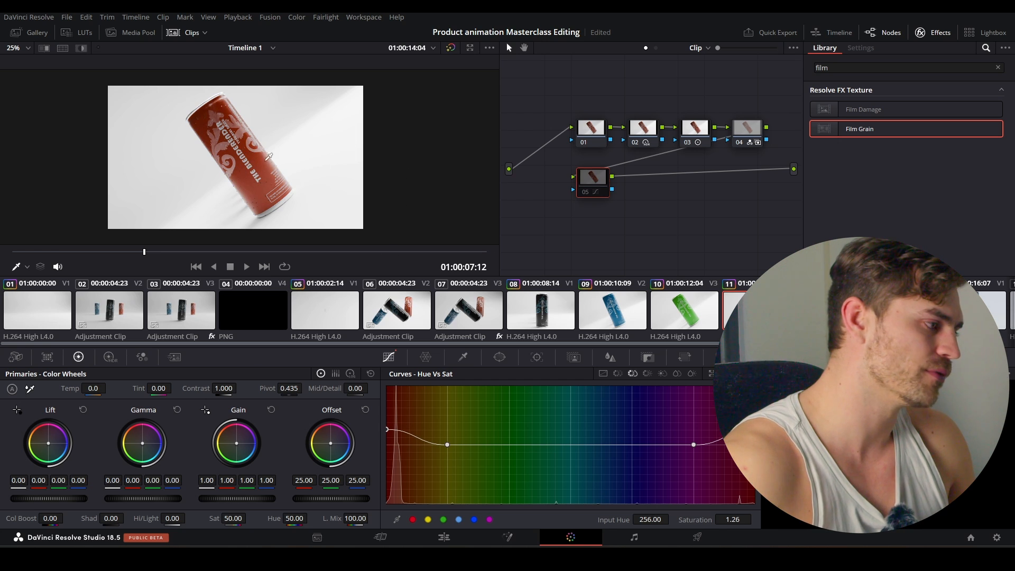
pyautogui.hotkey('ctrl', 'd')
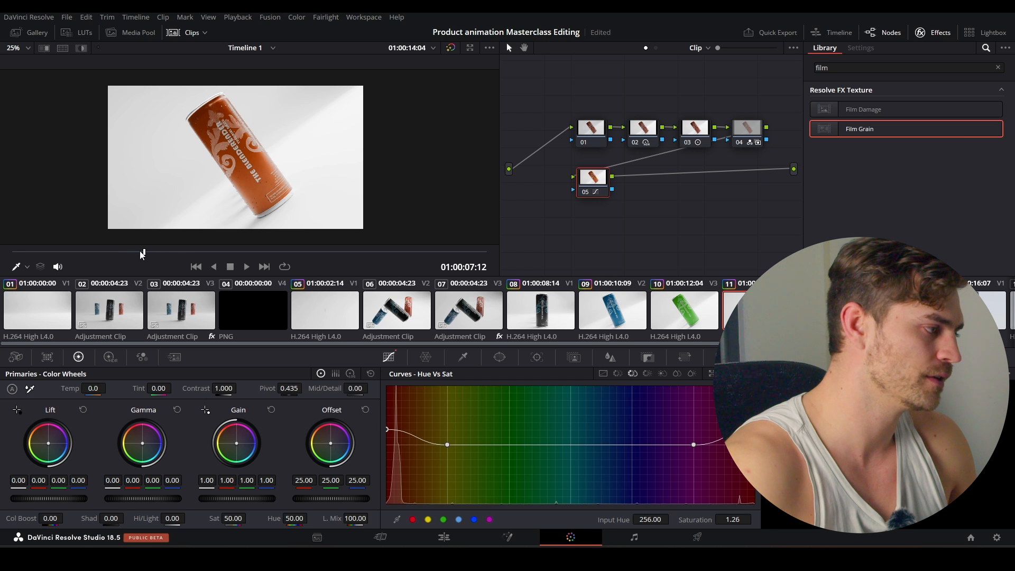
pyautogui.moveTo(141, 251); pyautogui.dragTo(128, 256)
pyautogui.hotkey('ctrl', 'd')
pyautogui.hotkey('ctrl', 'd')
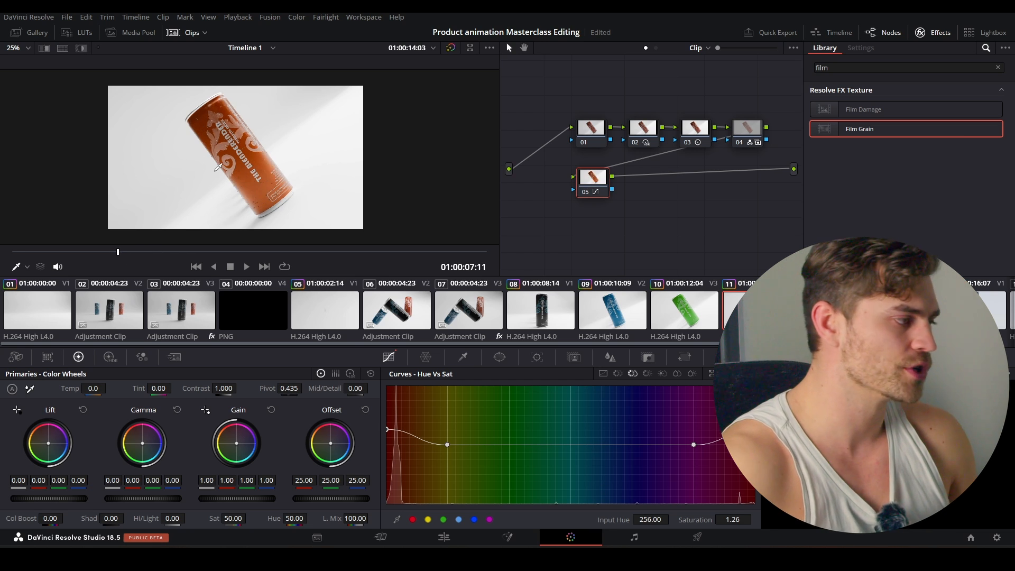
pyautogui.moveTo(106, 252); pyautogui.dragTo(74, 258)
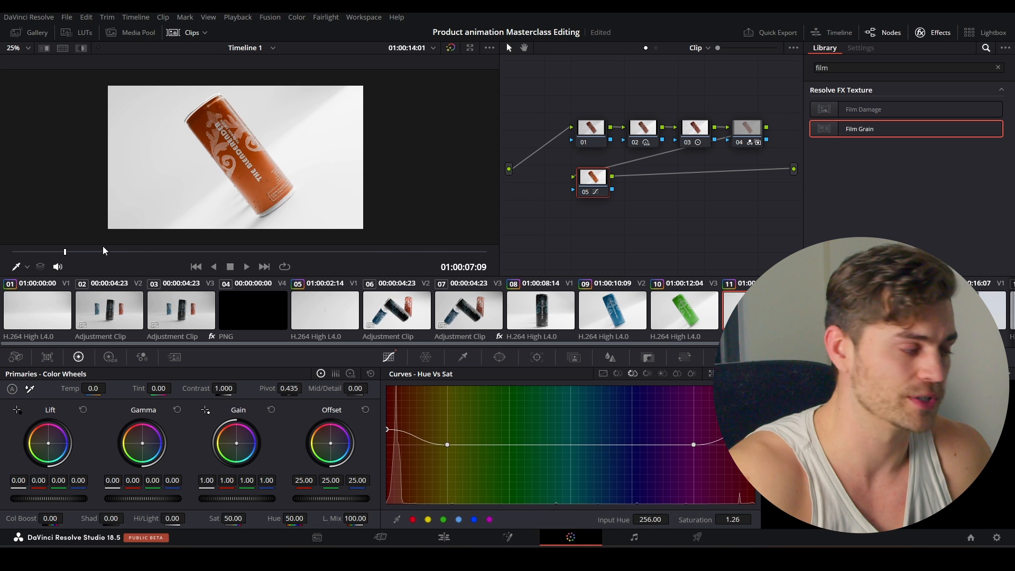
# - Open clip 12, move to a frame of the pink can, and copy clip 09's four-node grade onto it
pyautogui.hscroll(5, 601, 309)
pyautogui.click(601, 309)
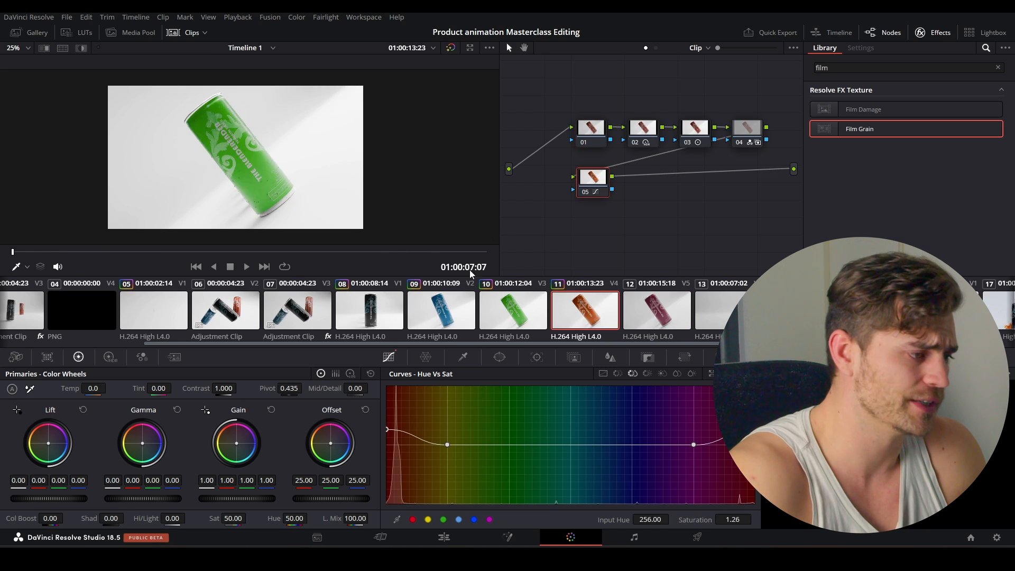
pyautogui.click(650, 312)
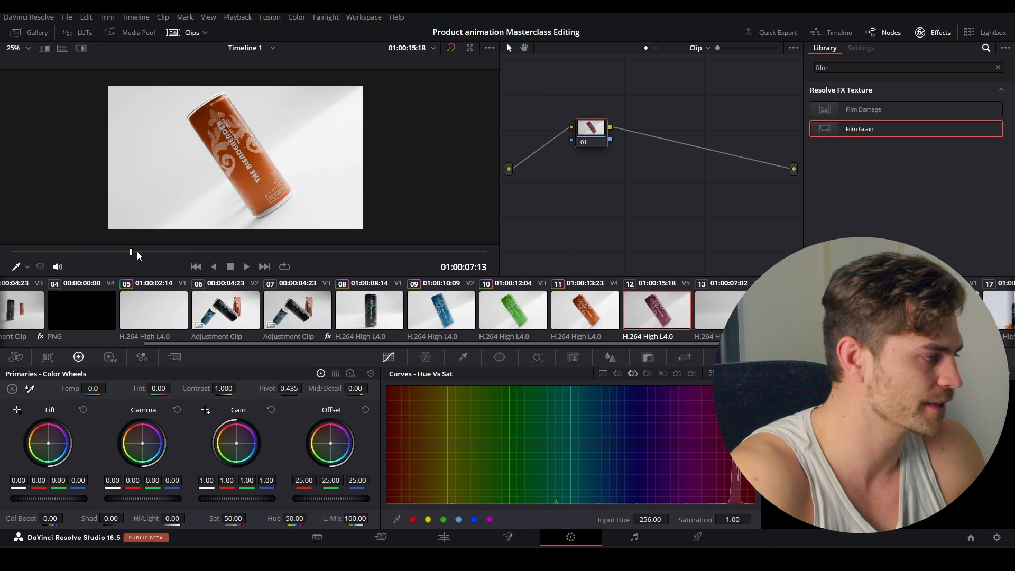
pyautogui.moveTo(137, 252); pyautogui.dragTo(245, 253)
pyautogui.middleClick(447, 302)
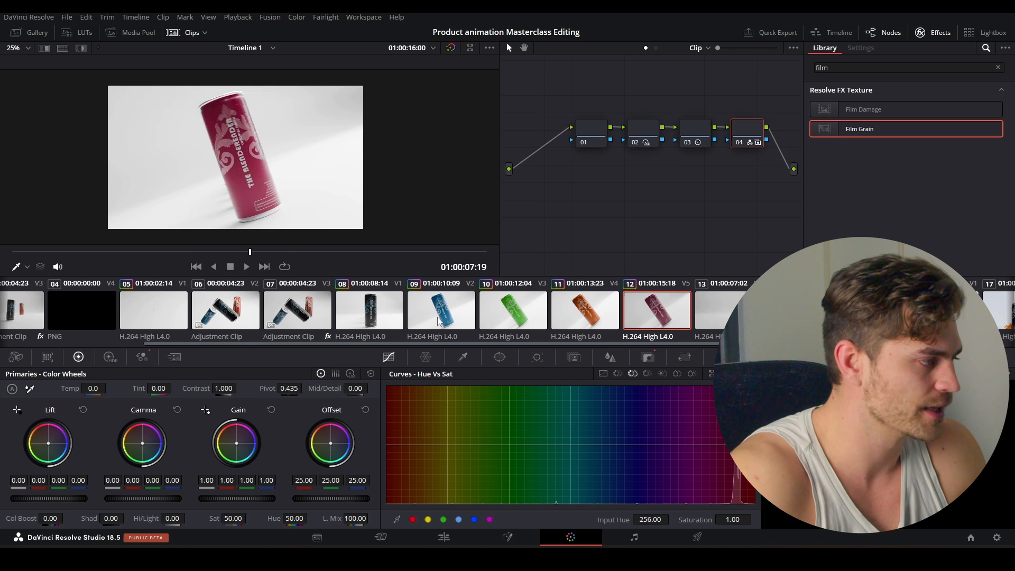
# - Apply the same four-node grade to clips 13 and 14, checking a frame of each
pyautogui.click(715, 320)
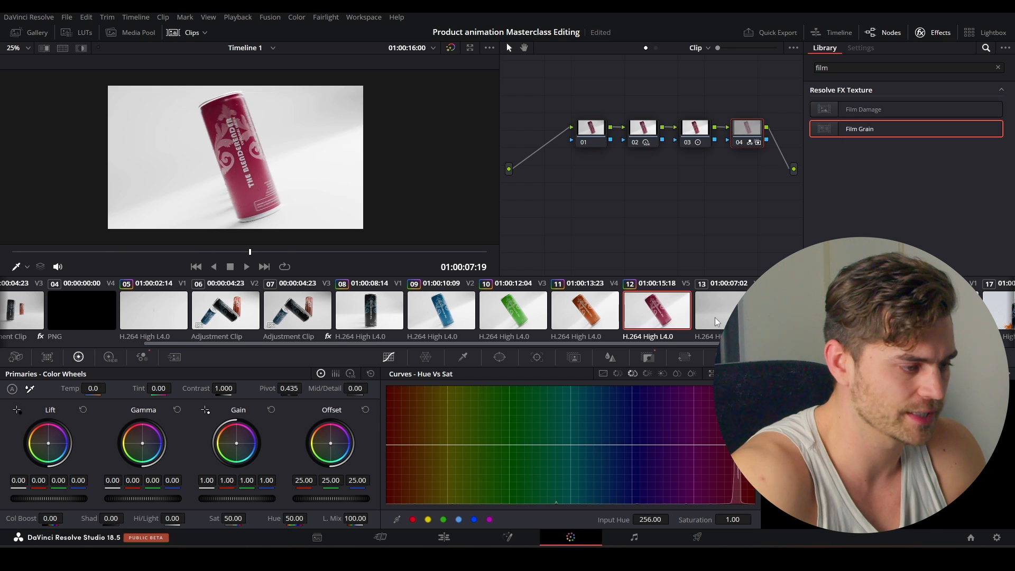
pyautogui.moveTo(200, 253); pyautogui.dragTo(257, 253)
pyautogui.middleClick(451, 317)
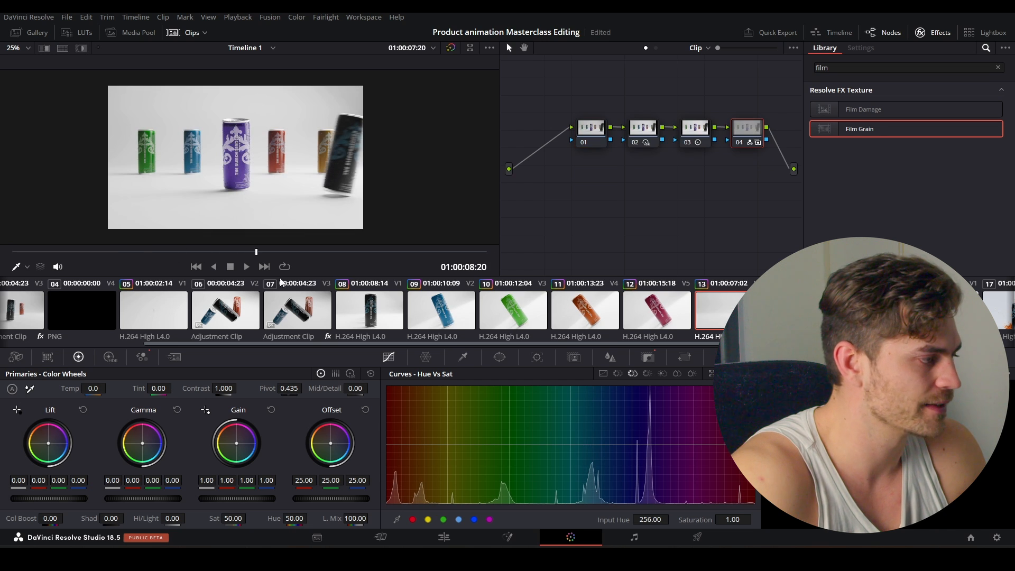
pyautogui.moveTo(740, 344); pyautogui.dragTo(772, 344)
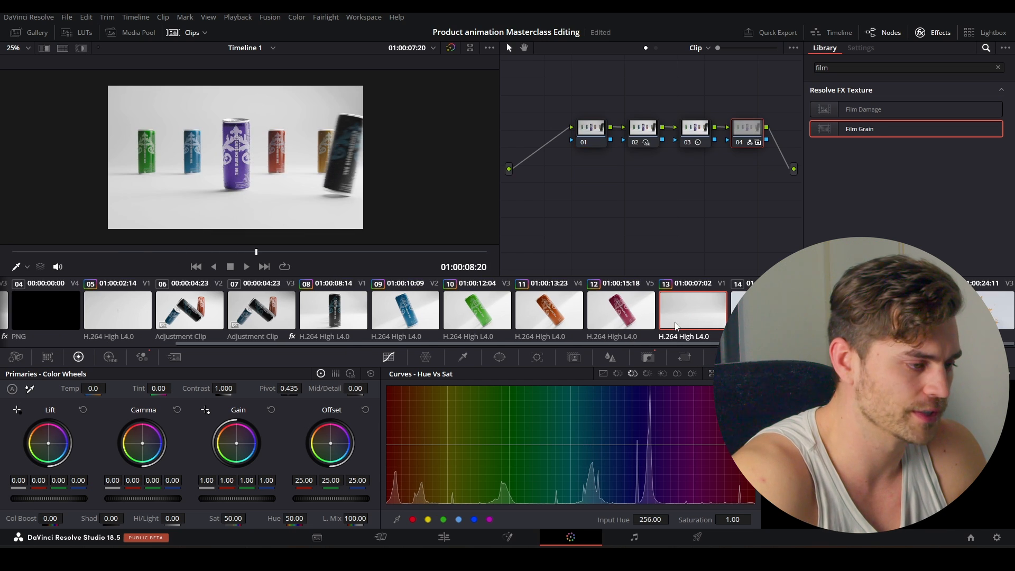
pyautogui.click(756, 317)
pyautogui.moveTo(166, 254); pyautogui.dragTo(191, 252)
pyautogui.middleClick(617, 316)
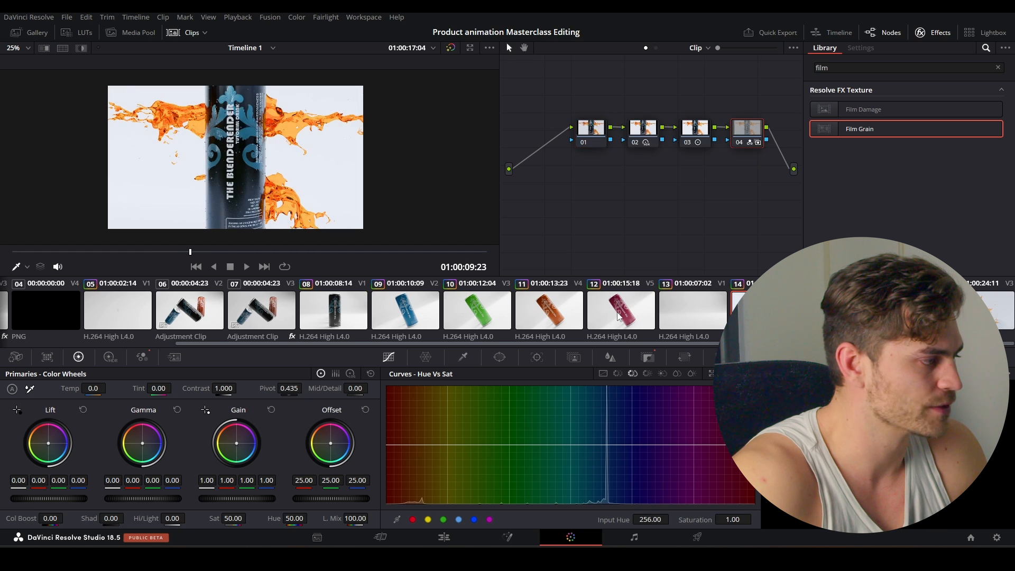
# - Copy the four-node grade onto the remaining liquid splash clips 15, 16 and 17
pyautogui.click(830, 315)
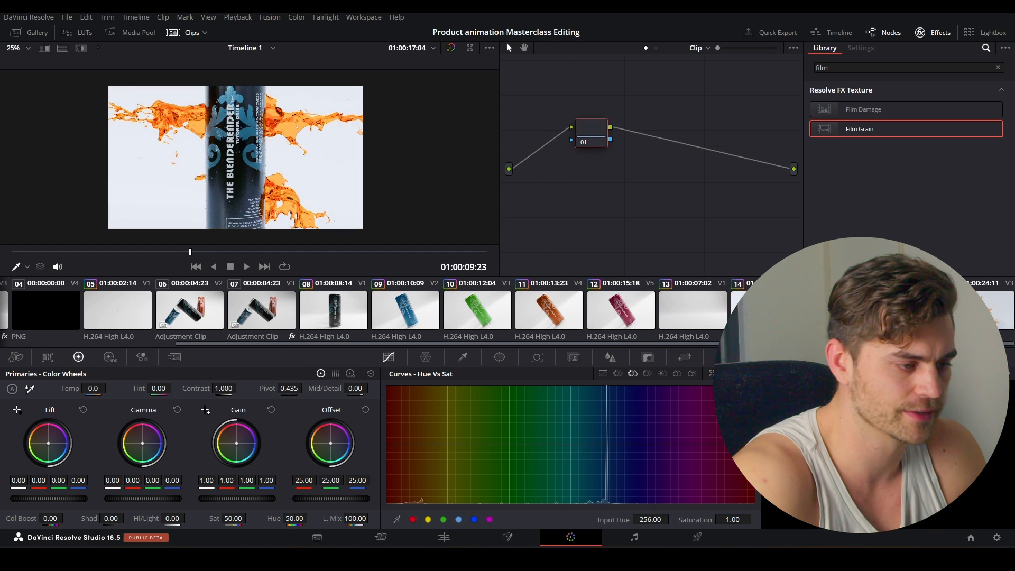
pyautogui.moveTo(239, 252); pyautogui.dragTo(262, 250)
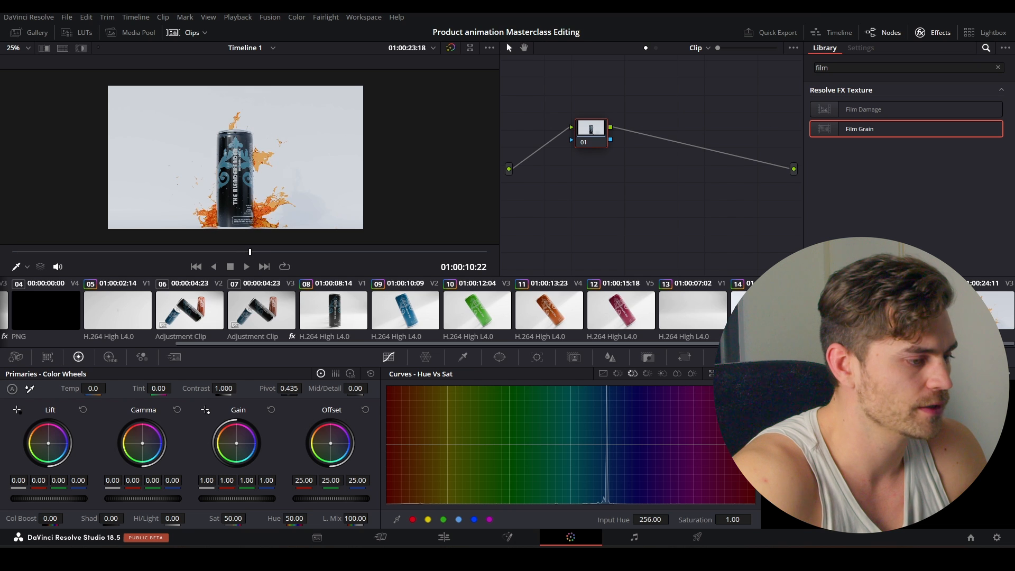
pyautogui.middleClick(764, 313)
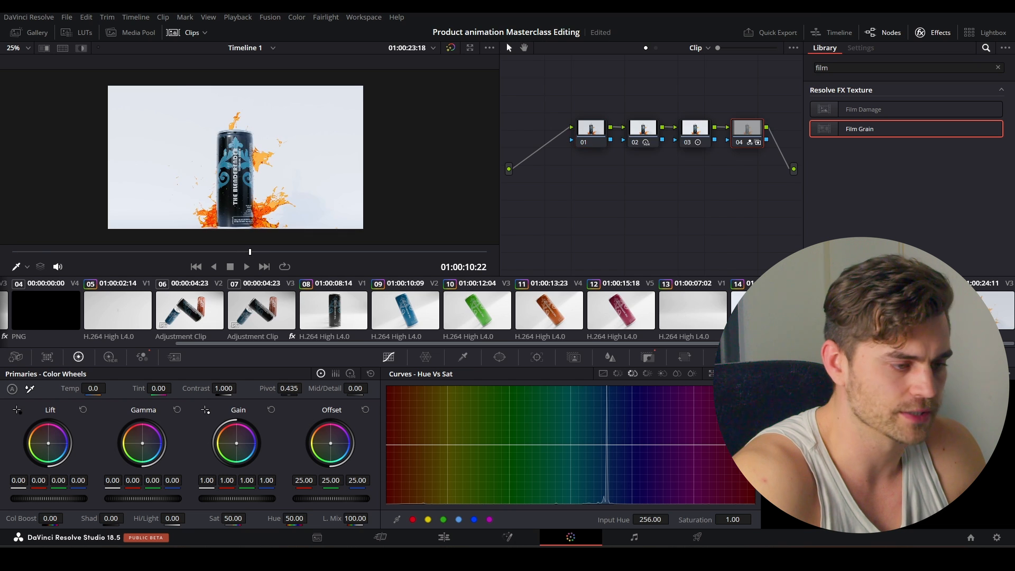
pyautogui.press('Down')
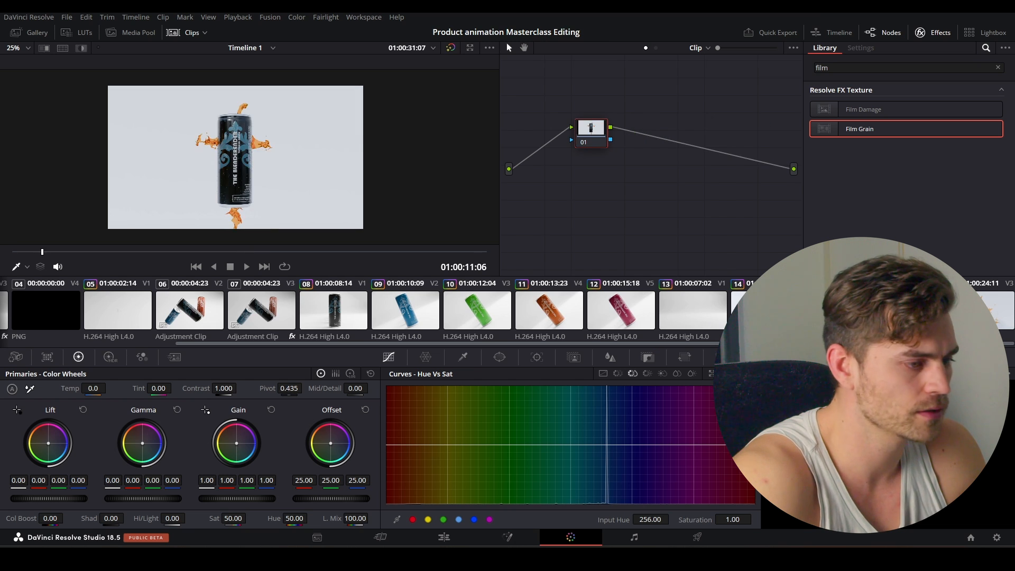
pyautogui.press('Up')
pyautogui.press('Up')
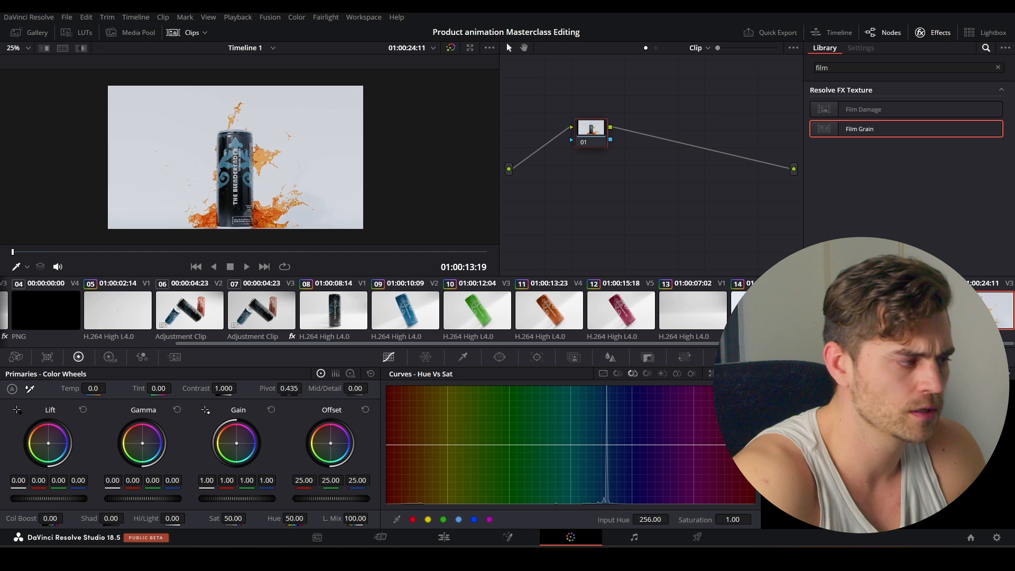
pyautogui.hotkey('ctrl', 'v')
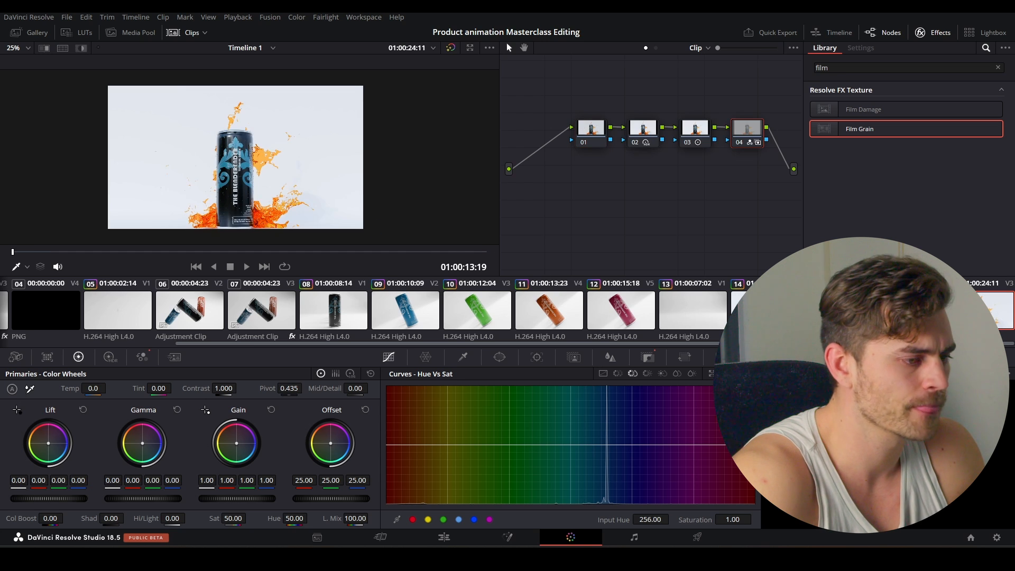
# - Return to clip 15, move to a frame of the orange splash, and add node 05 below node 01
pyautogui.press('Up')
pyautogui.moveTo(189, 251); pyautogui.dragTo(317, 253)
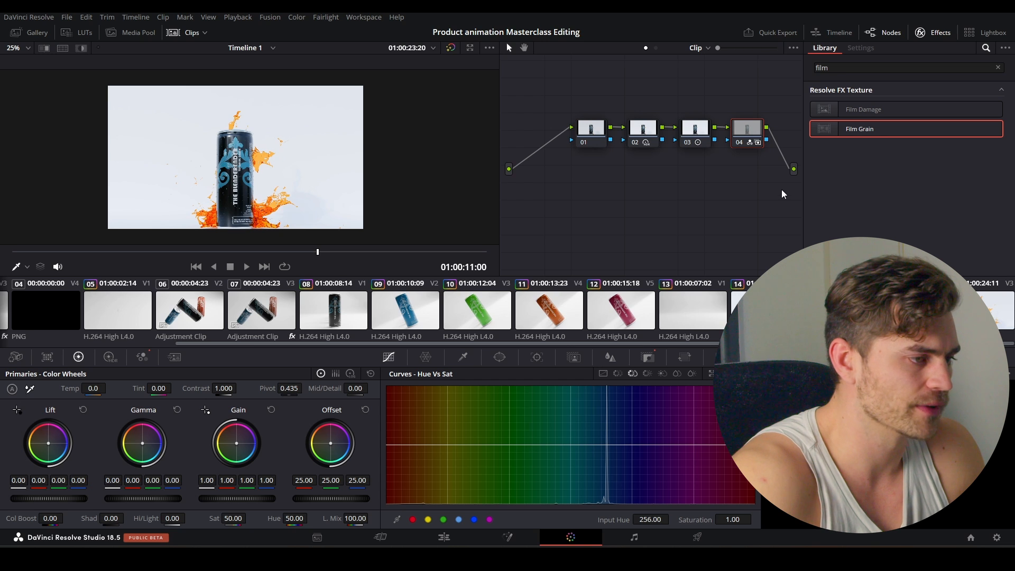
pyautogui.hotkey('alt', 'o')
pyautogui.moveTo(527, 171); pyautogui.dragTo(589, 181)
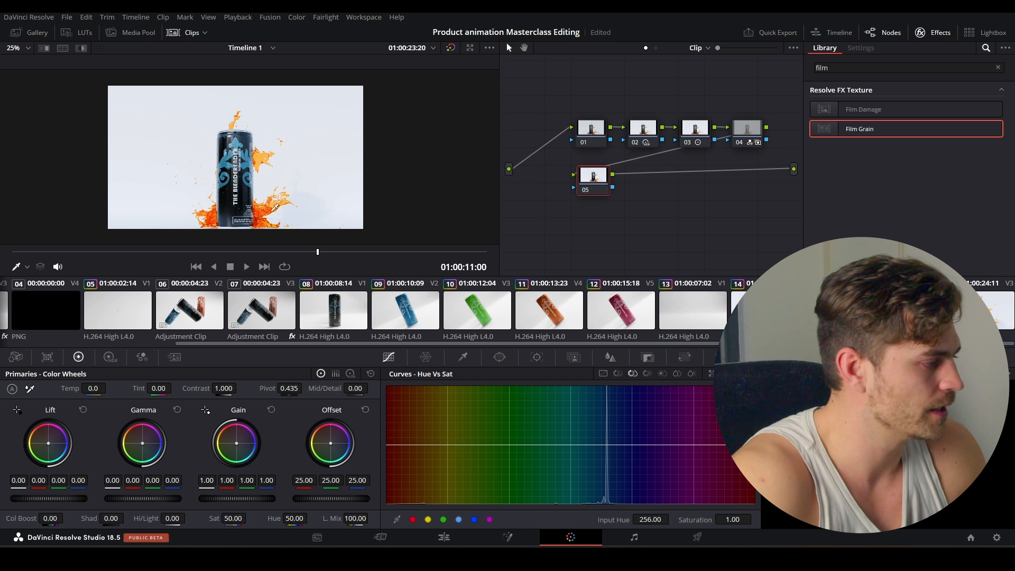
# - Try turning the orange splash yellow-green on node 05 with Hue Vs Hue at Hue Rotate -36.00, and inspect it up close
pyautogui.click(617, 374)
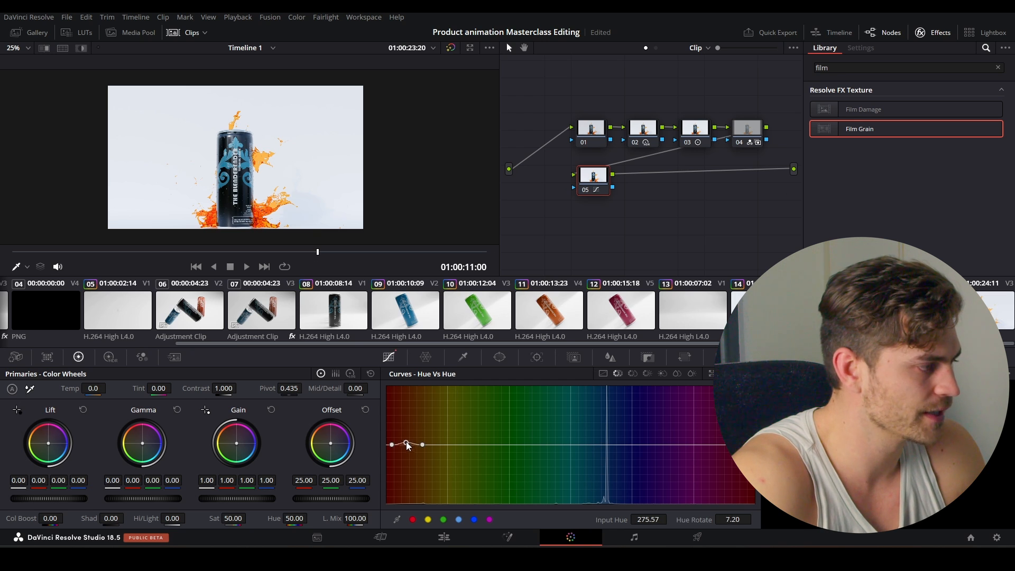
pyautogui.moveTo(407, 445); pyautogui.dragTo(595, 445)
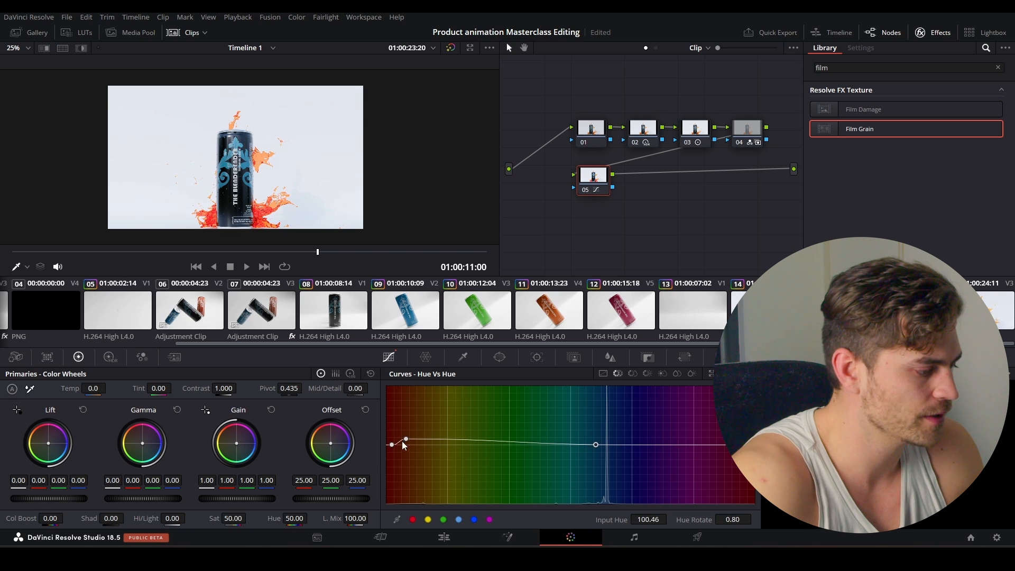
pyautogui.moveTo(405, 439)
pyautogui.mouseDown()
pyautogui.moveTo(404, 388)
pyautogui.moveTo(404, 469)
pyautogui.moveTo(411, 453)
pyautogui.mouseUp()
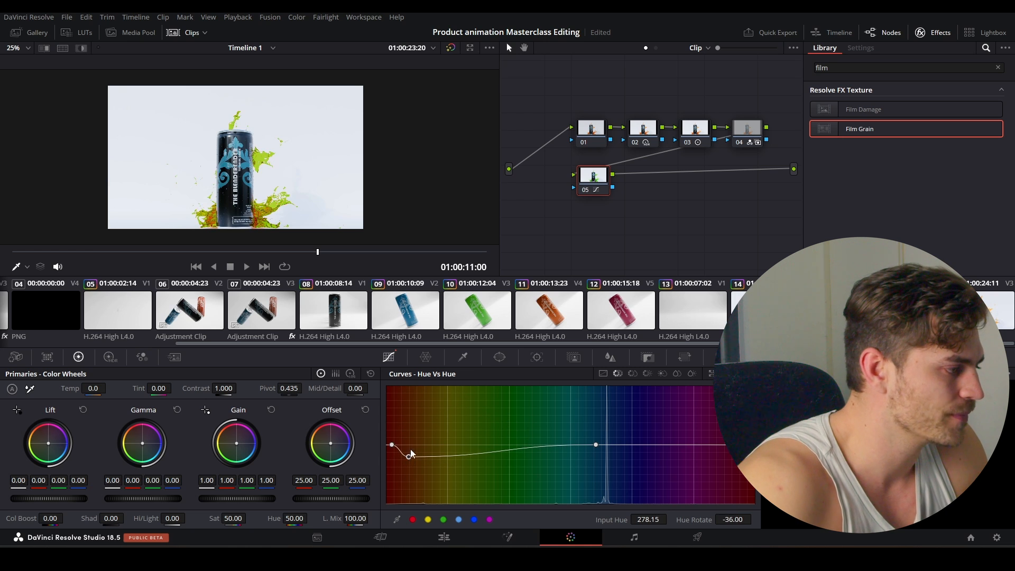
pyautogui.scroll(5, 276, 178)
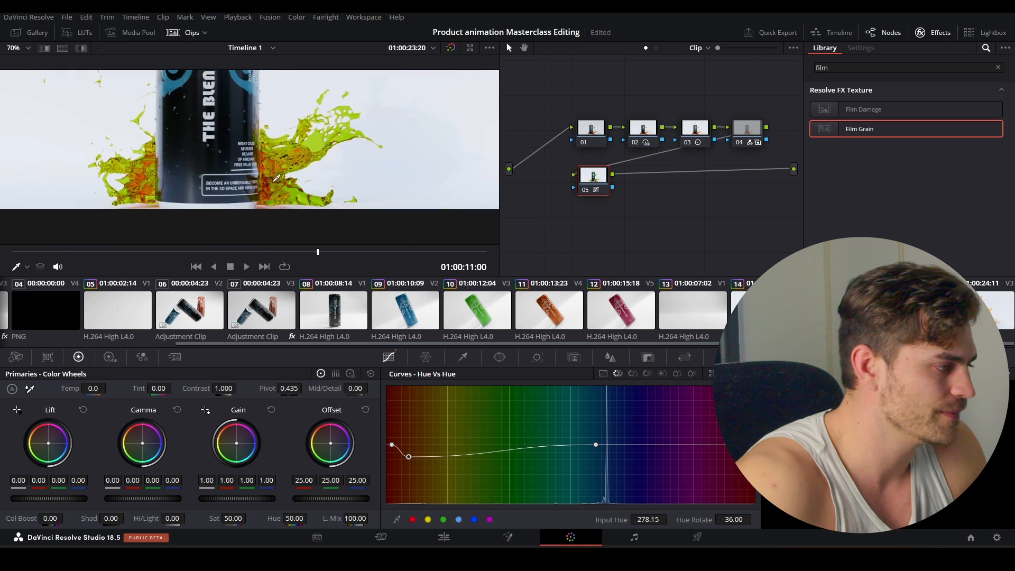
pyautogui.scroll(1, 276, 178)
pyautogui.scroll(-4, 266, 168)
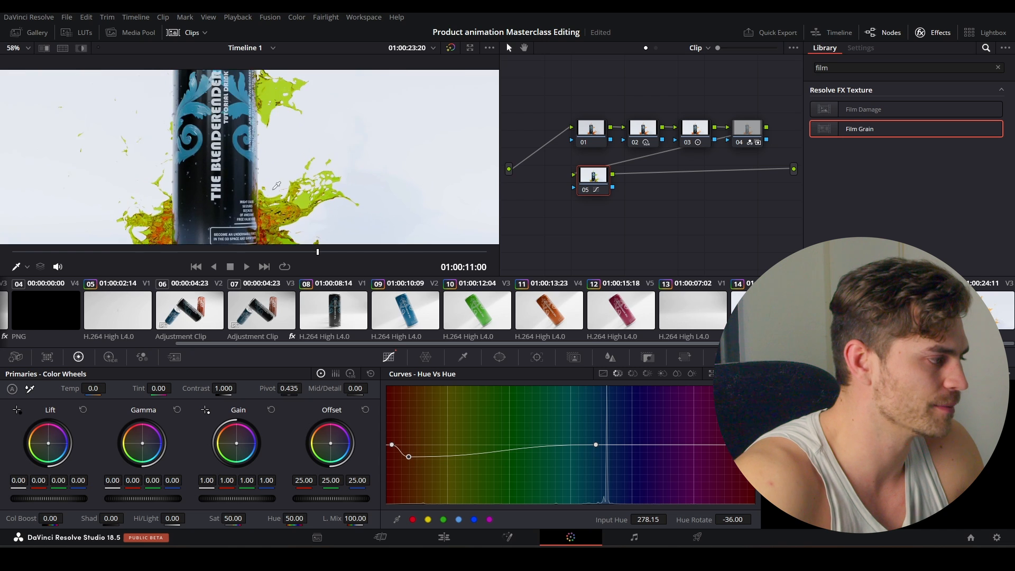
# - Try a blue splash on node 05 with Hue Rotate 170.40, inspect it up close, and delete the node
pyautogui.moveTo(397, 453); pyautogui.dragTo(409, 390)
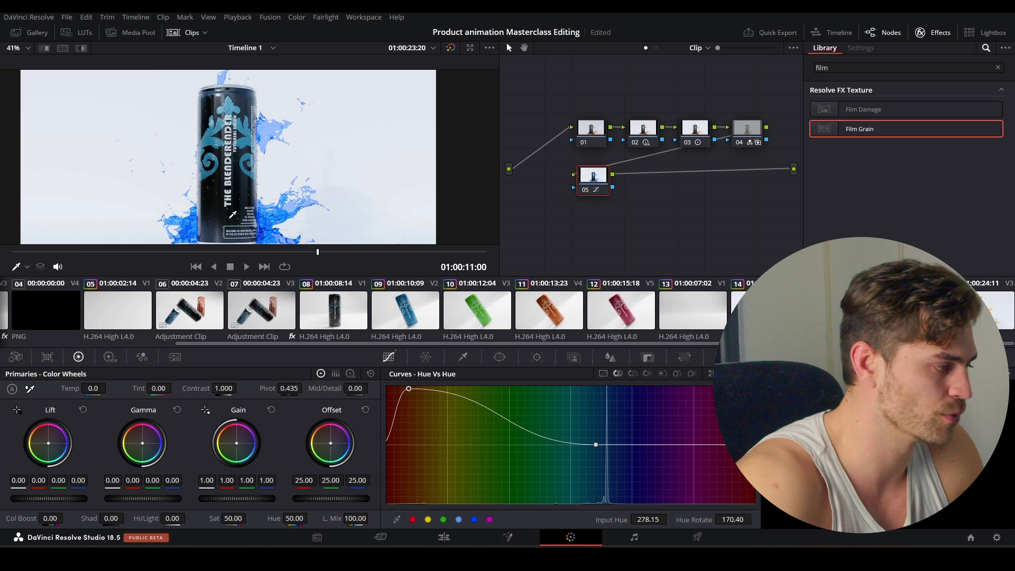
pyautogui.scroll(5, 267, 220)
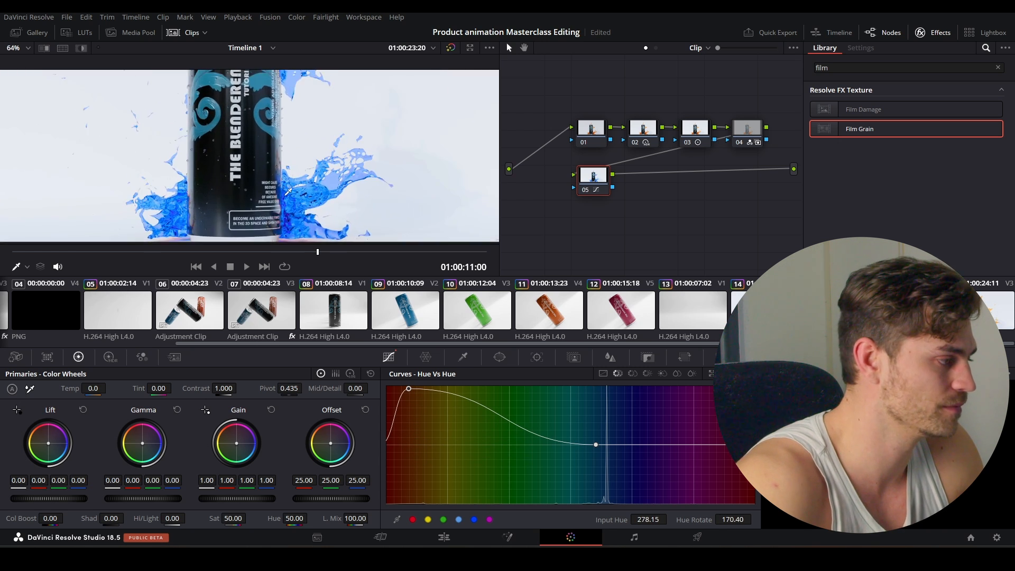
pyautogui.scroll(-5, 288, 191)
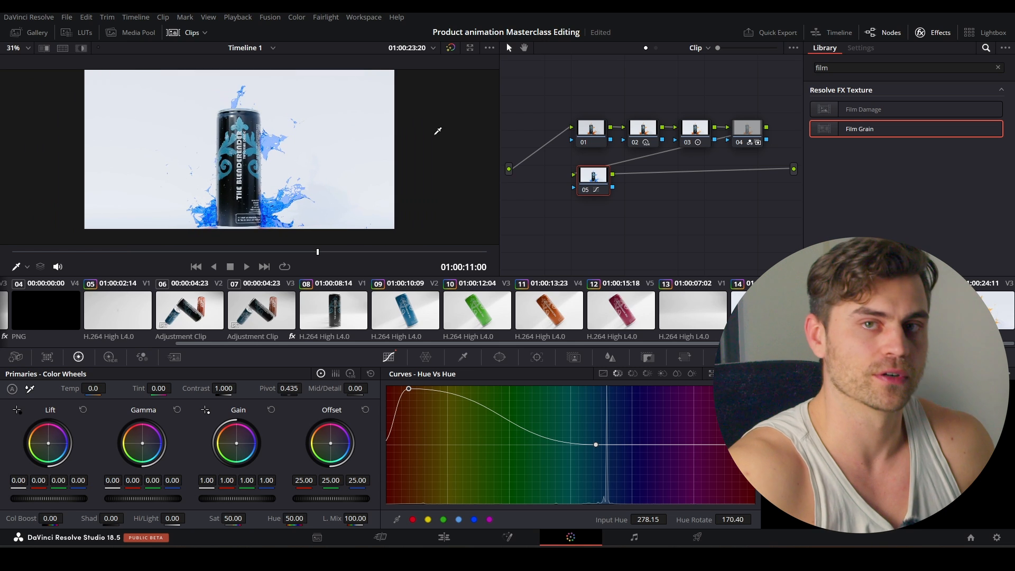
pyautogui.scroll(-1, 345, 140)
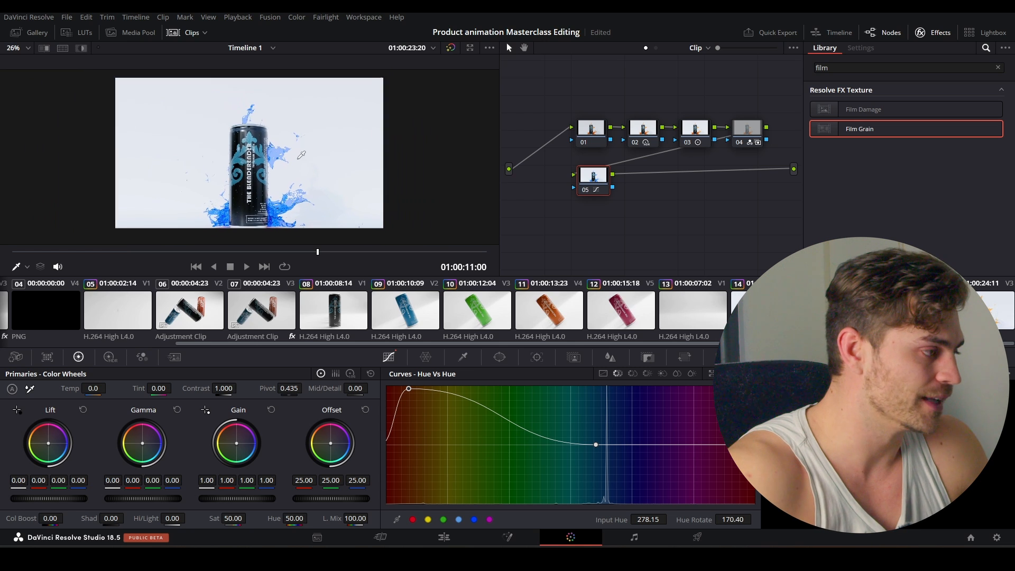
pyautogui.scroll(2, 301, 156)
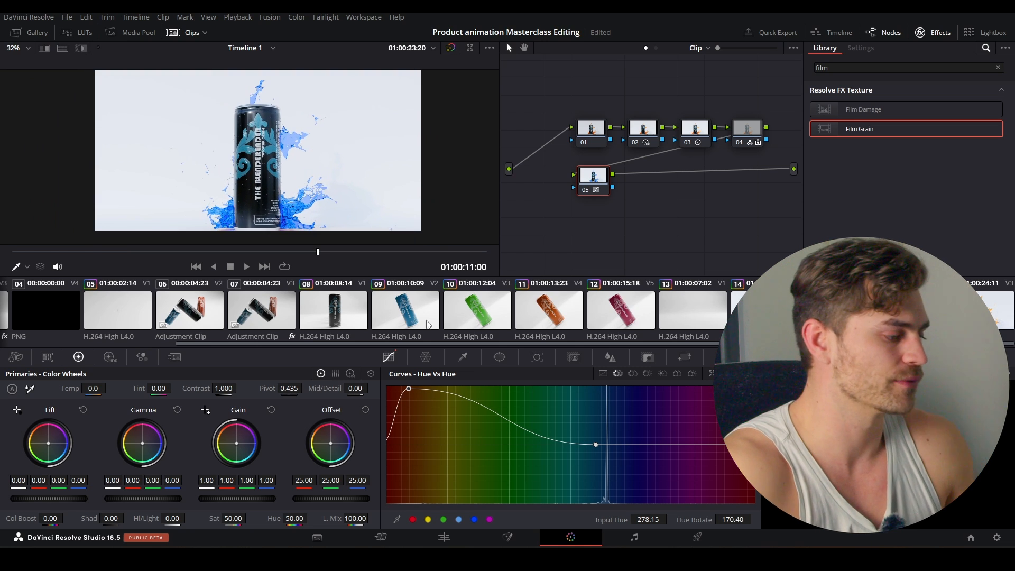
pyautogui.press('Delete')
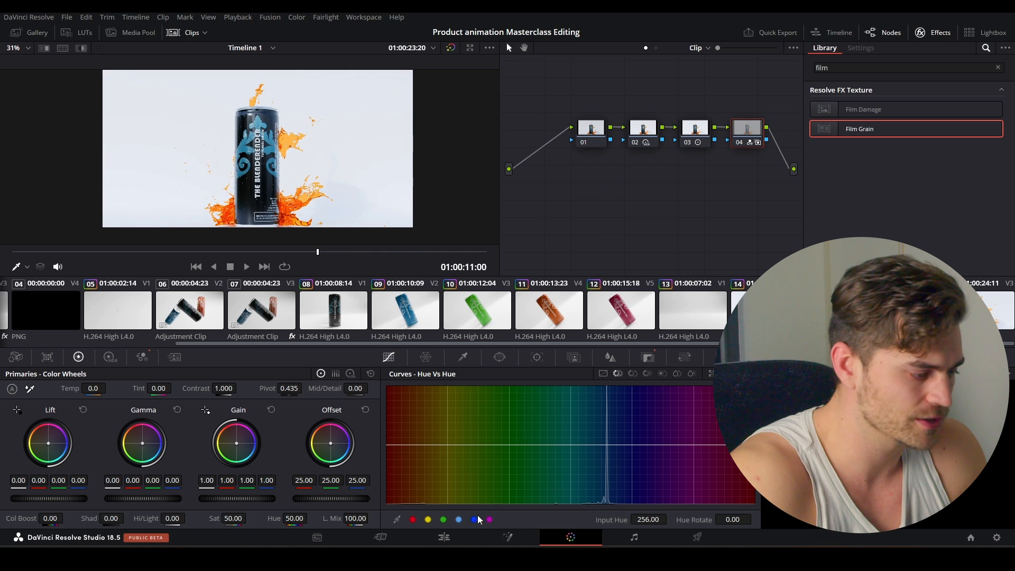
# - Switch to the Edit page and play back the liquid splash section around 01:00:12:14 to 01:00:14:08
pyautogui.click(444, 537)
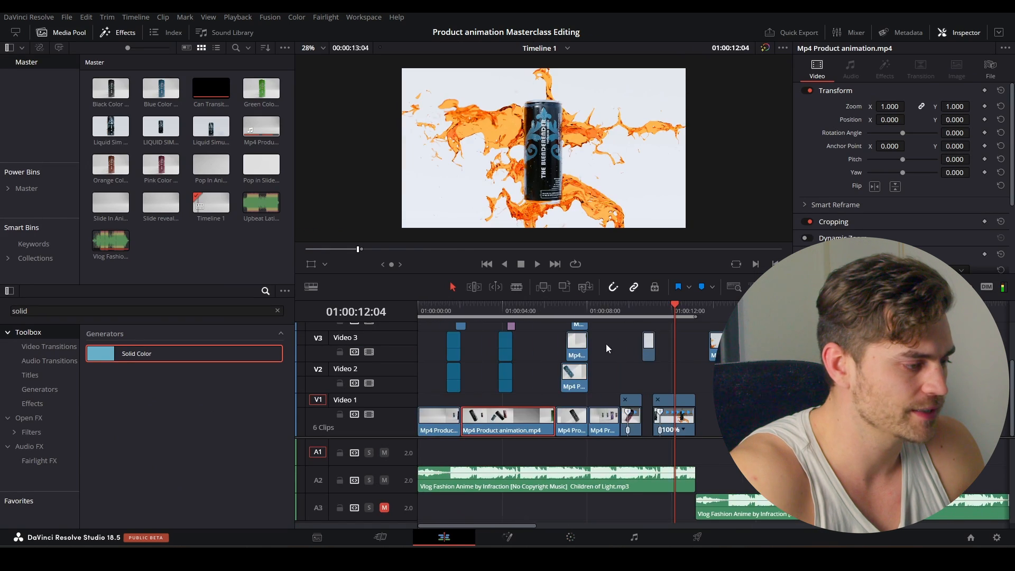
pyautogui.scroll(-3, 606, 344)
pyautogui.moveTo(441, 311); pyautogui.dragTo(391, 310)
pyautogui.press('space')
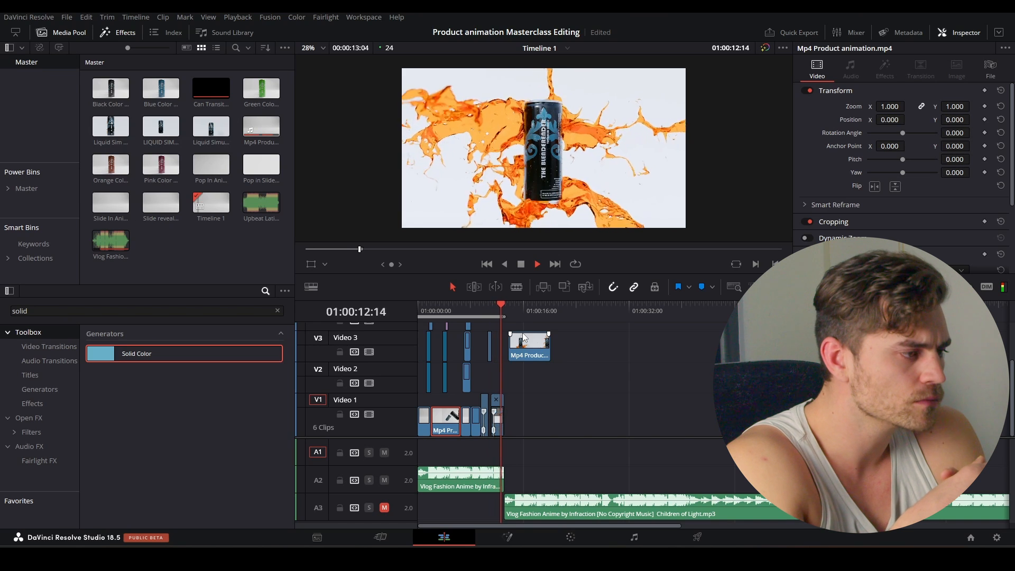
pyautogui.press('space')
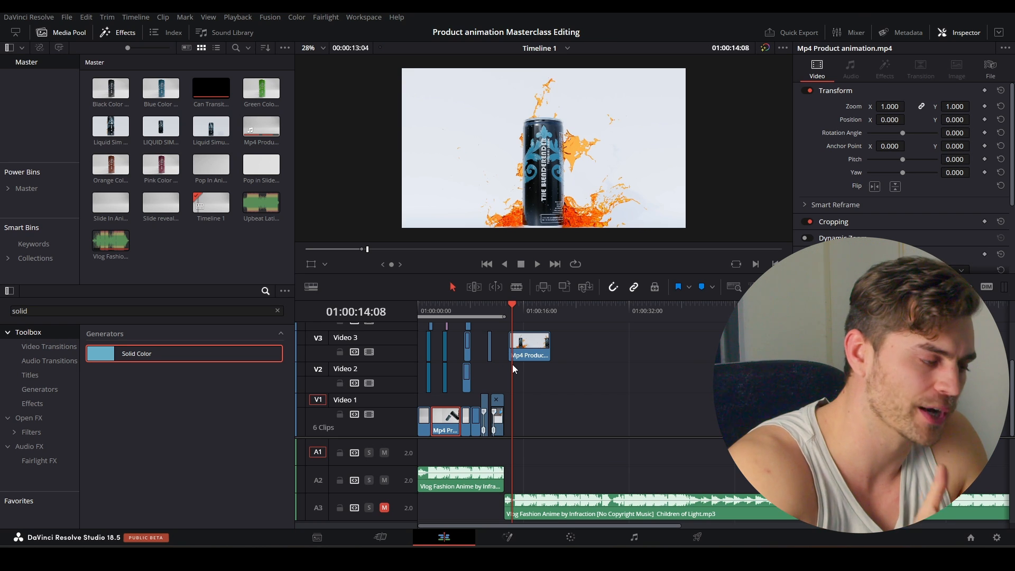
# - Move the playhead to 01:00:12:15, select the liquid splash clip on Video 1, and hide its retime controls
pyautogui.scroll(8, 511, 339)
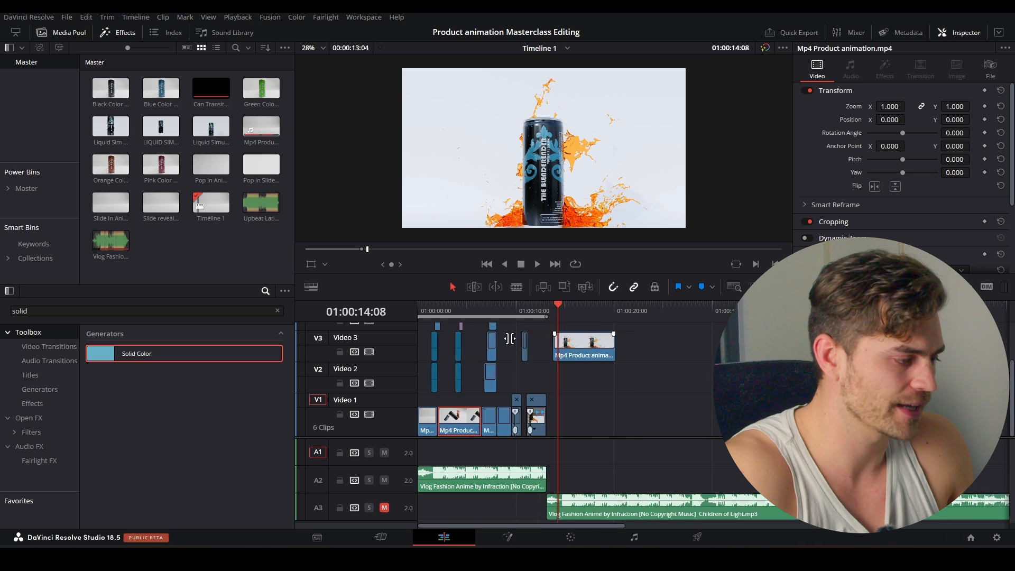
pyautogui.scroll(3, 587, 351)
pyautogui.click(539, 311)
pyautogui.hscroll(3, 569, 359)
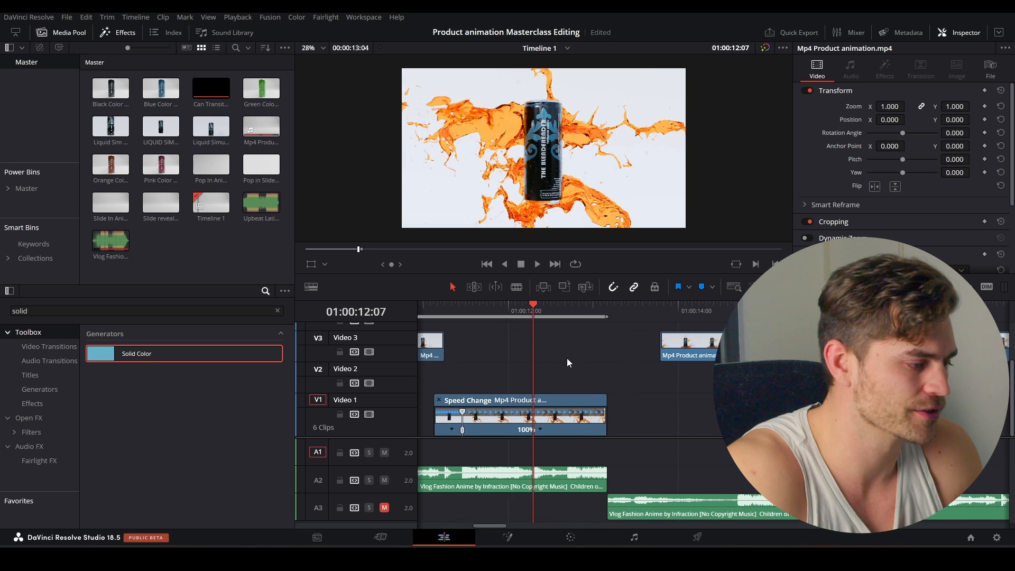
pyautogui.moveTo(499, 318); pyautogui.dragTo(524, 310)
pyautogui.click(536, 413)
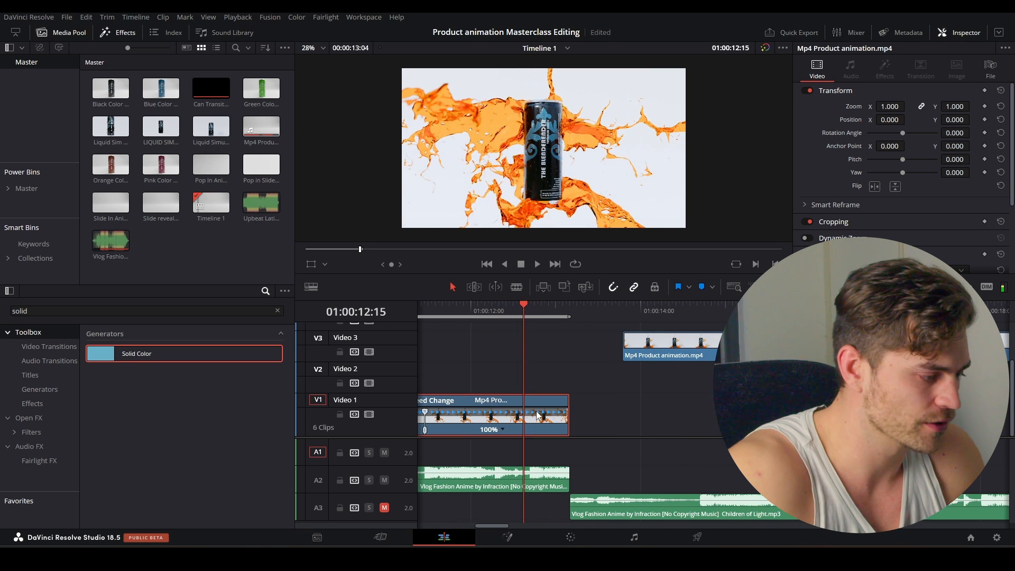
pyautogui.hscroll(-3, 531, 380)
pyautogui.hotkey('ctrl', 'r')
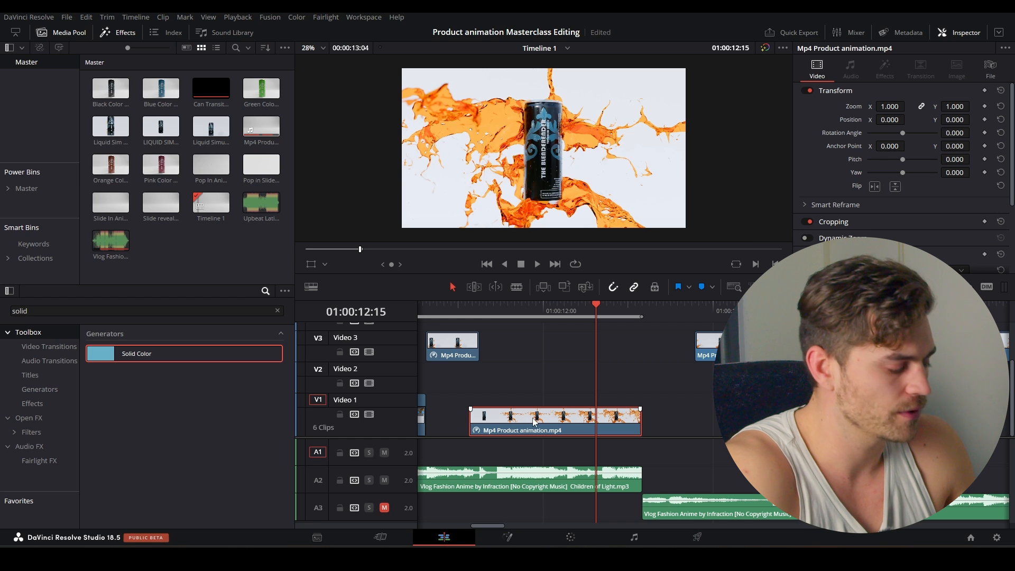
# - Duplicate the splash clip from Video 1 onto Video 2 directly above it, and open the copy in Fusion
pyautogui.moveTo(535, 422); pyautogui.dragTo(535, 387)
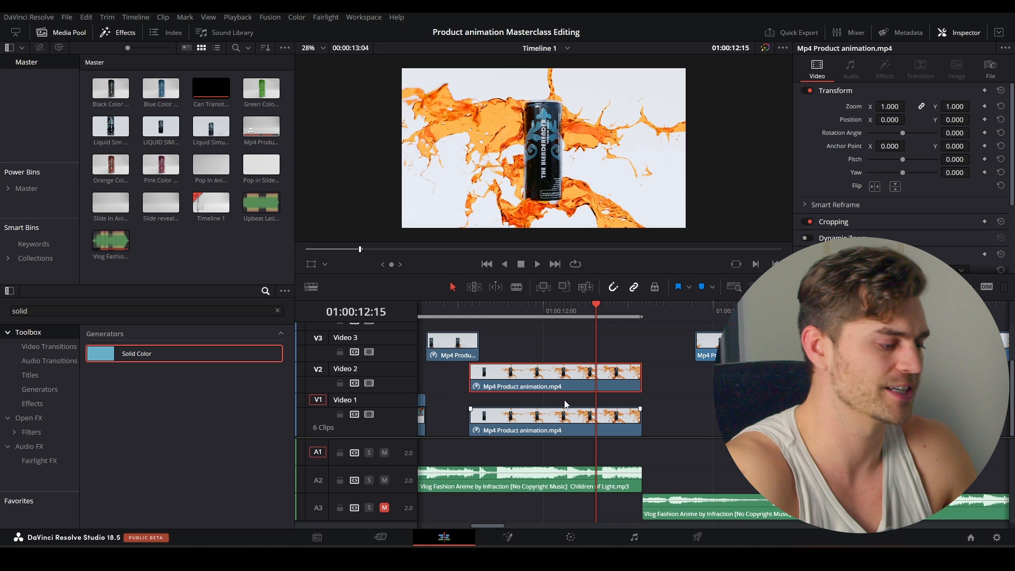
pyautogui.click(496, 535)
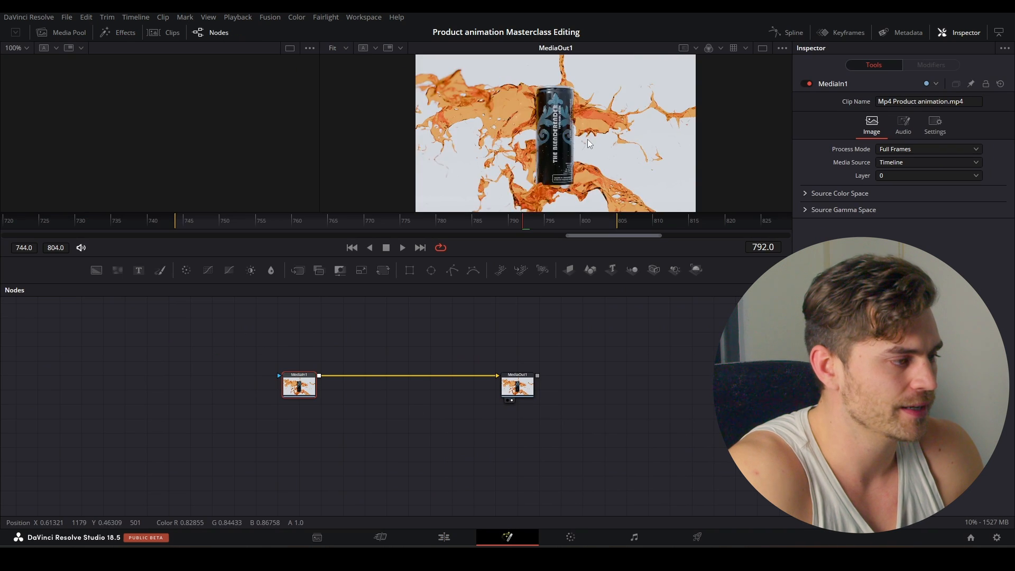
# - Insert a DVE node between MediaIn1 and MediaOut1 in the splash copy's composition
pyautogui.scroll(-2, 587, 138)
pyautogui.hotkey('shift', 'space')
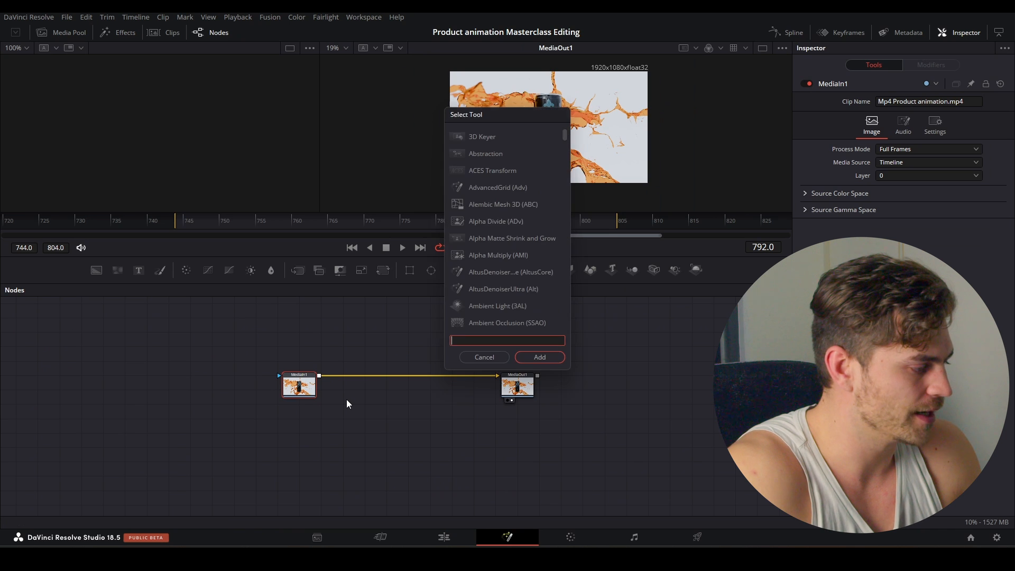
pyautogui.write('dve')
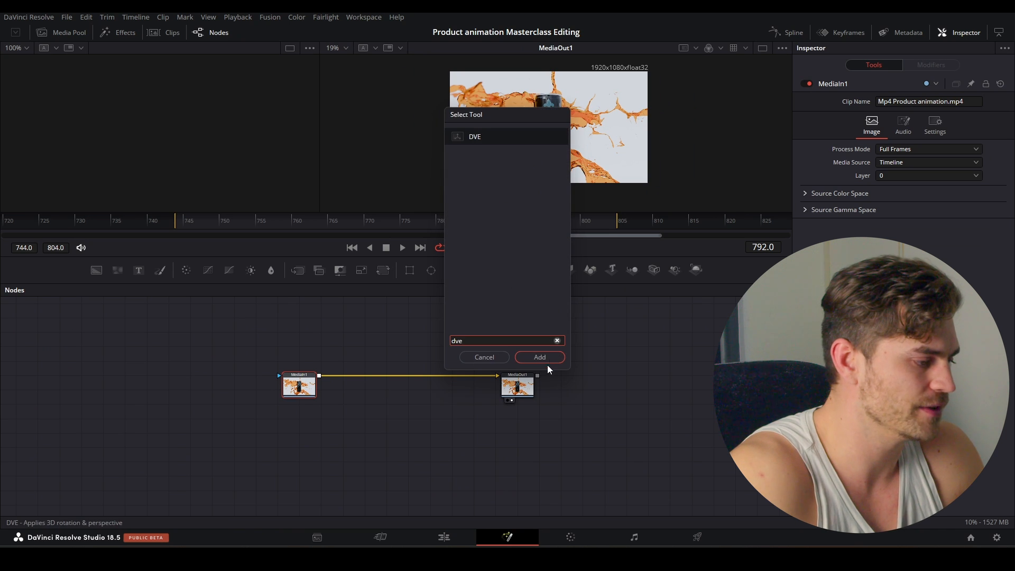
pyautogui.click(550, 358)
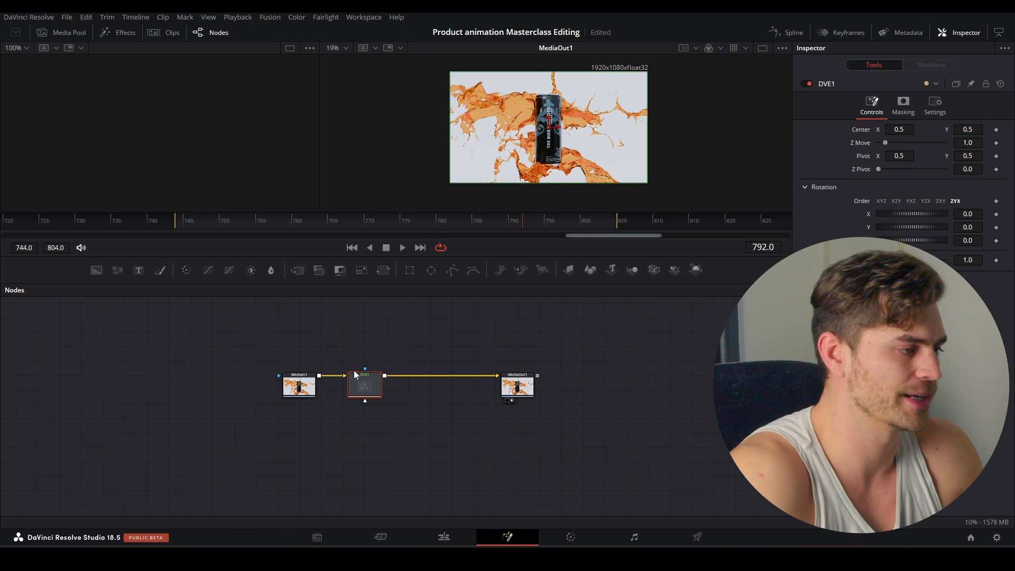
pyautogui.scroll(2, 590, 115)
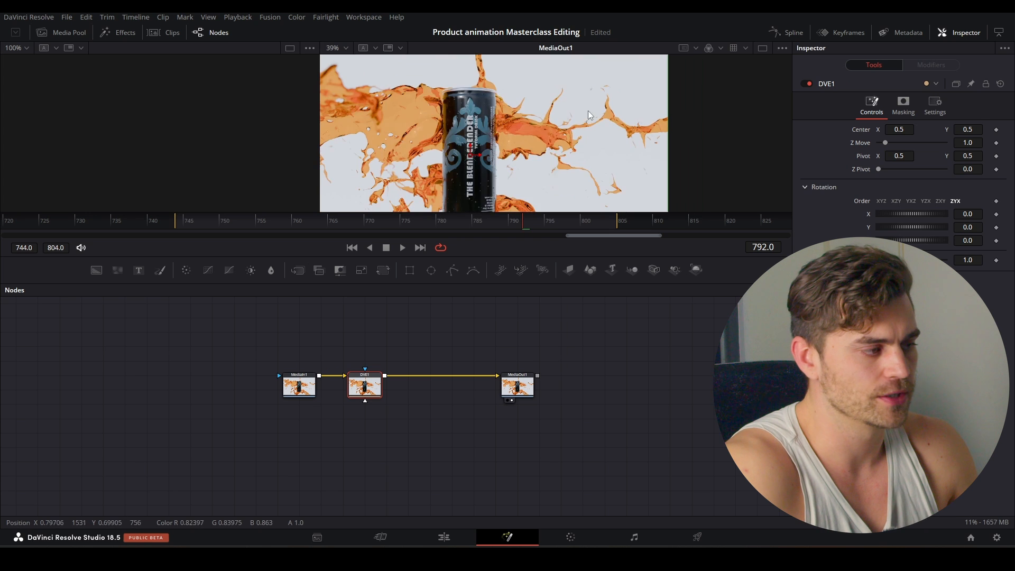
pyautogui.moveTo(588, 111); pyautogui.dragTo(620, 99)
pyautogui.moveTo(967, 143)
pyautogui.mouseDown()
pyautogui.moveTo(907, 143)
pyautogui.moveTo(967, 143)
pyautogui.mouseUp()
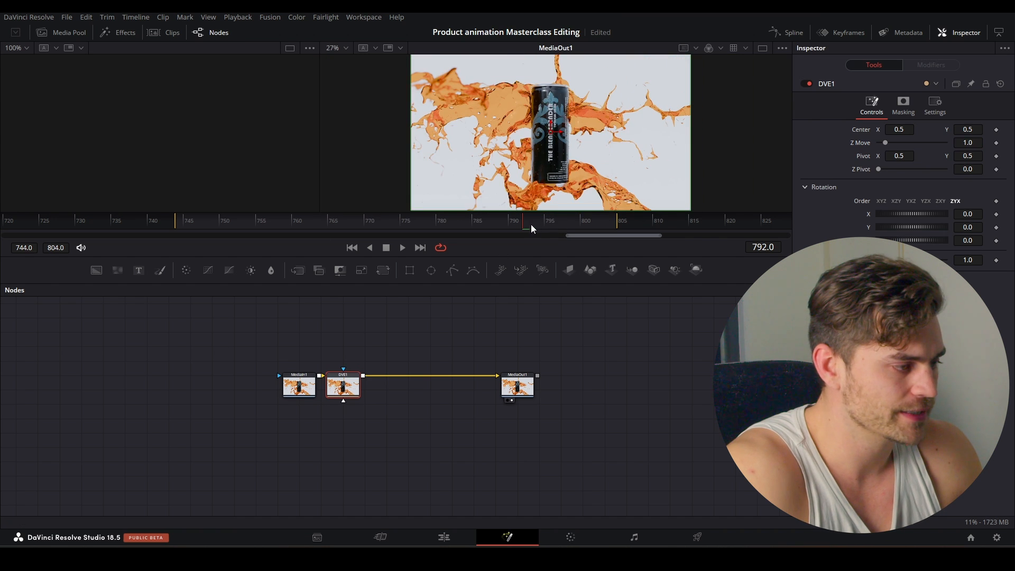
# - Play back the splash section on the Edit page and park the playhead at 01:00:12:17
pyautogui.moveTo(531, 226); pyautogui.dragTo(505, 229)
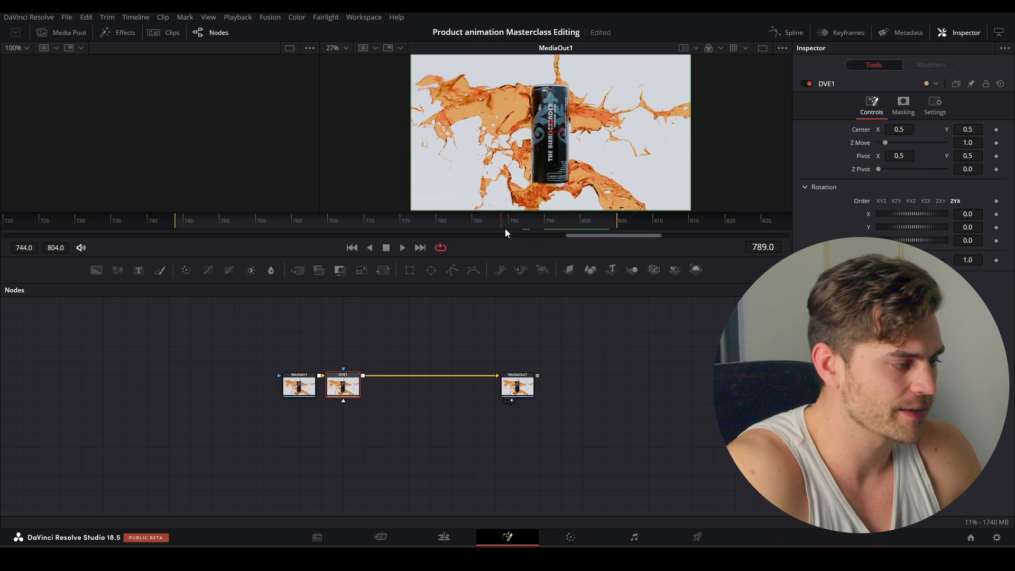
pyautogui.click(444, 537)
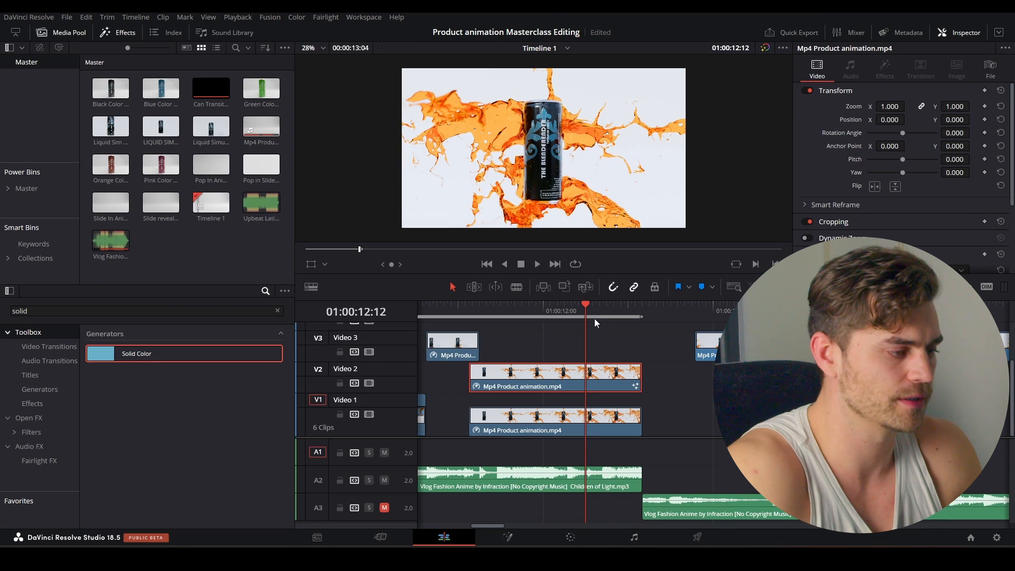
pyautogui.moveTo(594, 318)
pyautogui.mouseDown()
pyautogui.moveTo(572, 311)
pyautogui.moveTo(601, 316)
pyautogui.mouseUp()
pyautogui.press('space')
pyautogui.press('space')
pyautogui.click(565, 318)
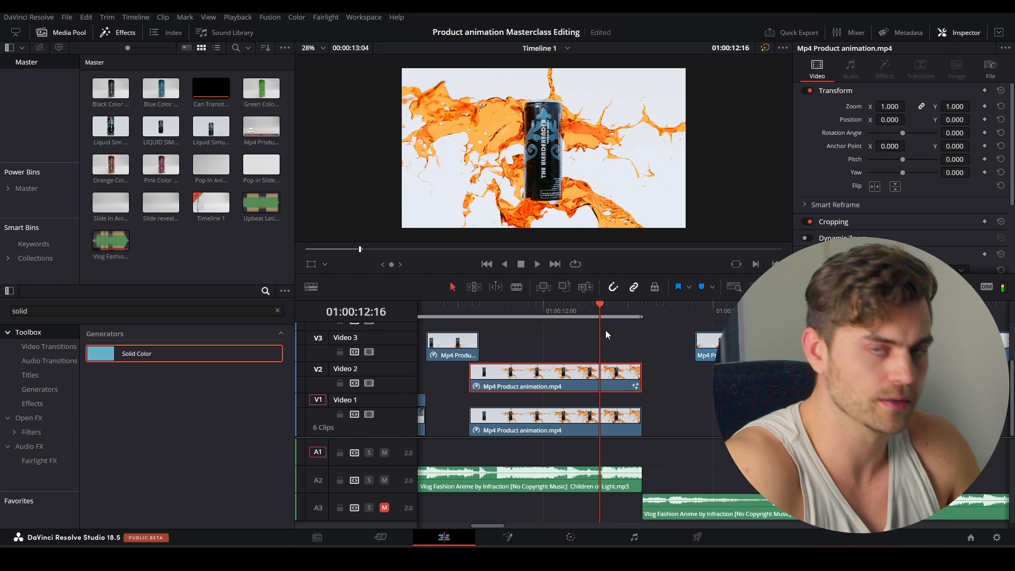
pyautogui.scroll(4, 590, 467)
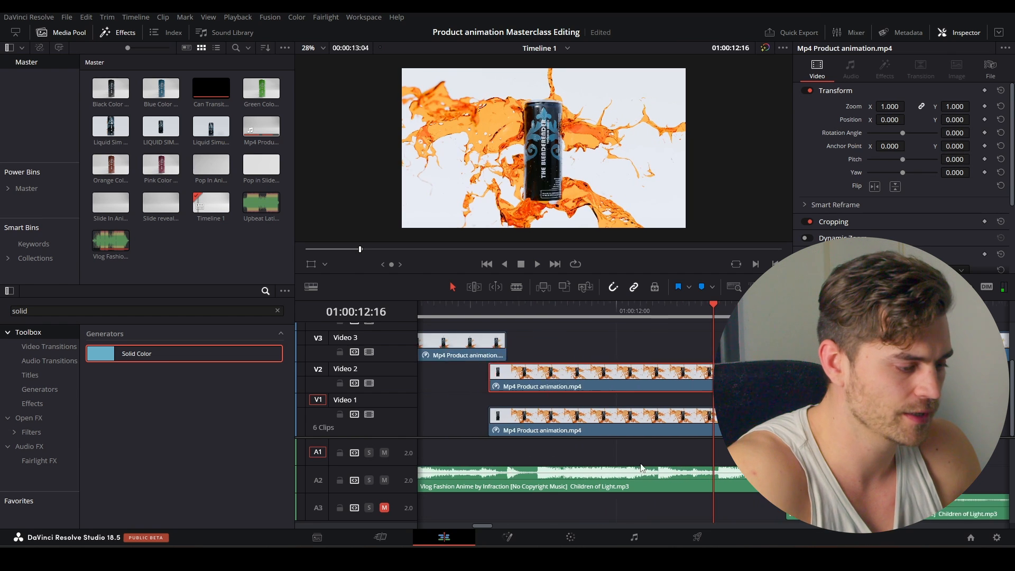
pyautogui.press('Right')
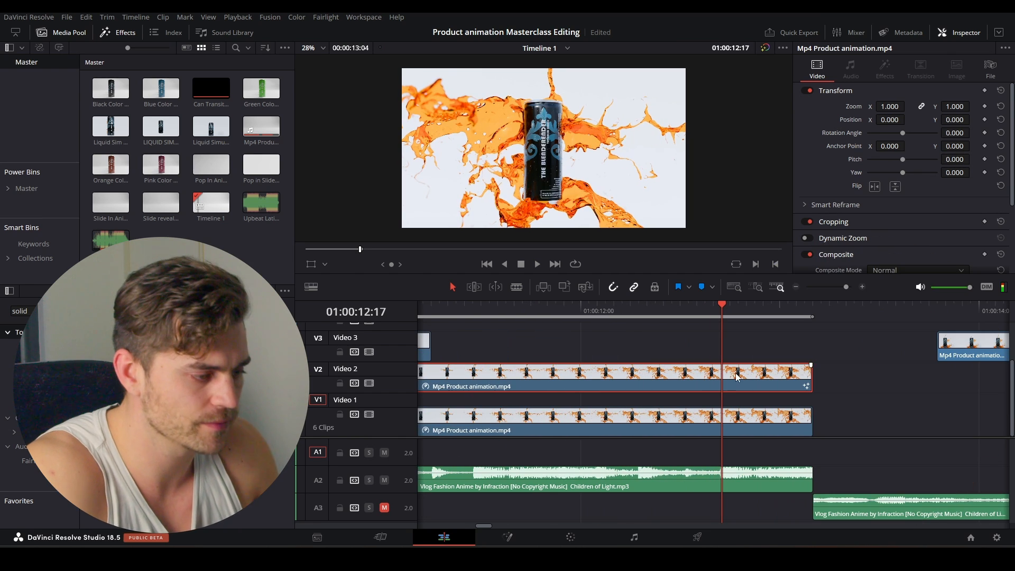
# - In Fusion, keyframe DVE1's Z Move at 1.0 on frame 794 and 0 at the clip's end, and preview the zoom
pyautogui.click(508, 537)
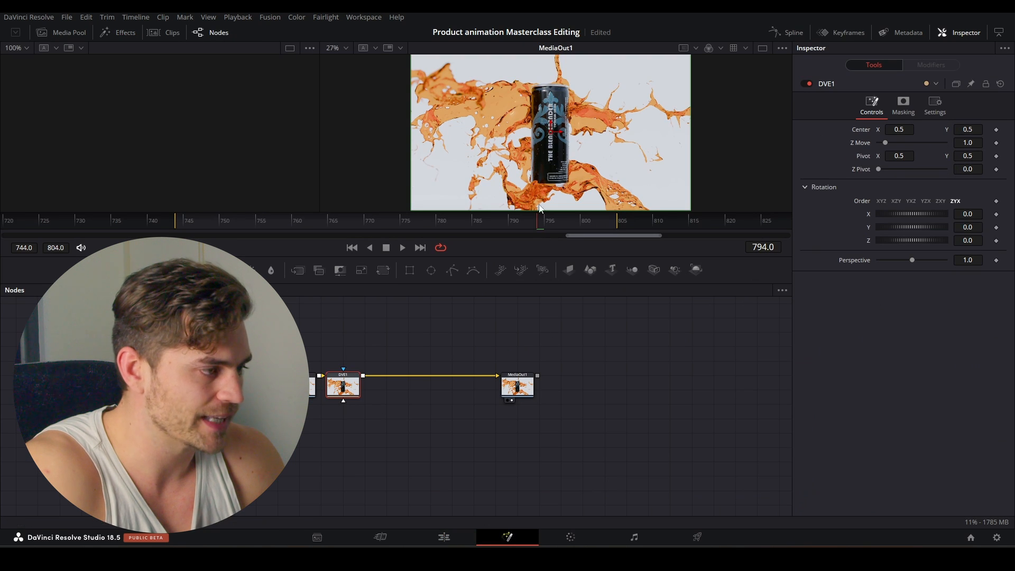
pyautogui.click(996, 142)
pyautogui.moveTo(565, 225); pyautogui.dragTo(620, 226)
pyautogui.moveTo(964, 142); pyautogui.dragTo(955, 142)
pyautogui.press('space')
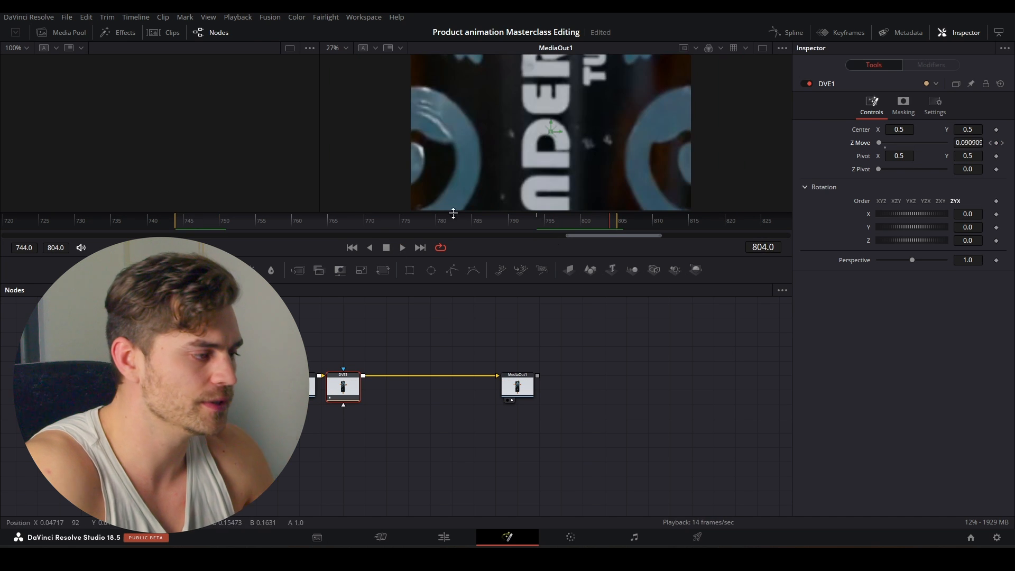
# - Return to frame 794 and show DVE1's Z Move curve in the Spline editor
pyautogui.moveTo(566, 224); pyautogui.dragTo(540, 223)
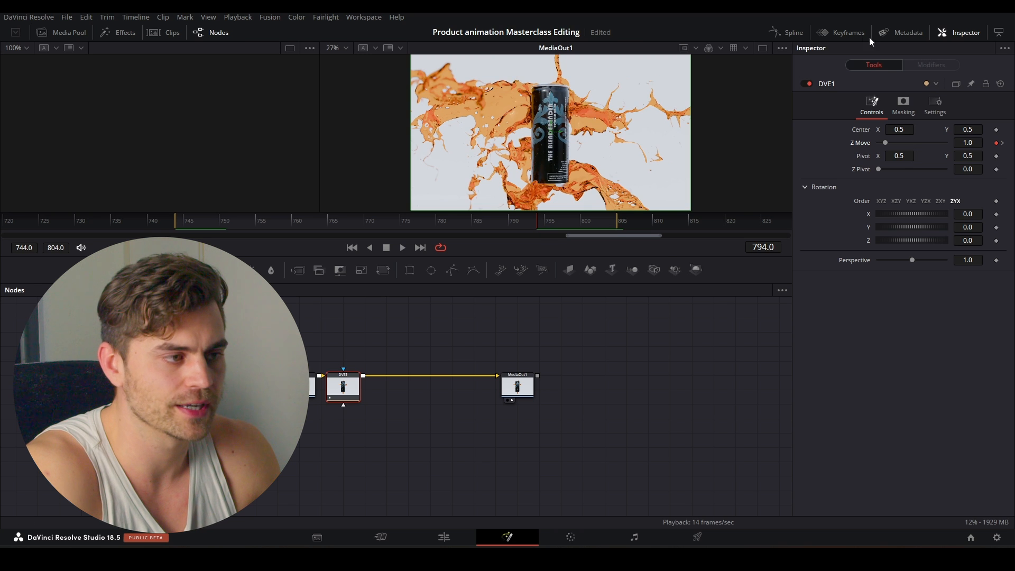
pyautogui.click(805, 32)
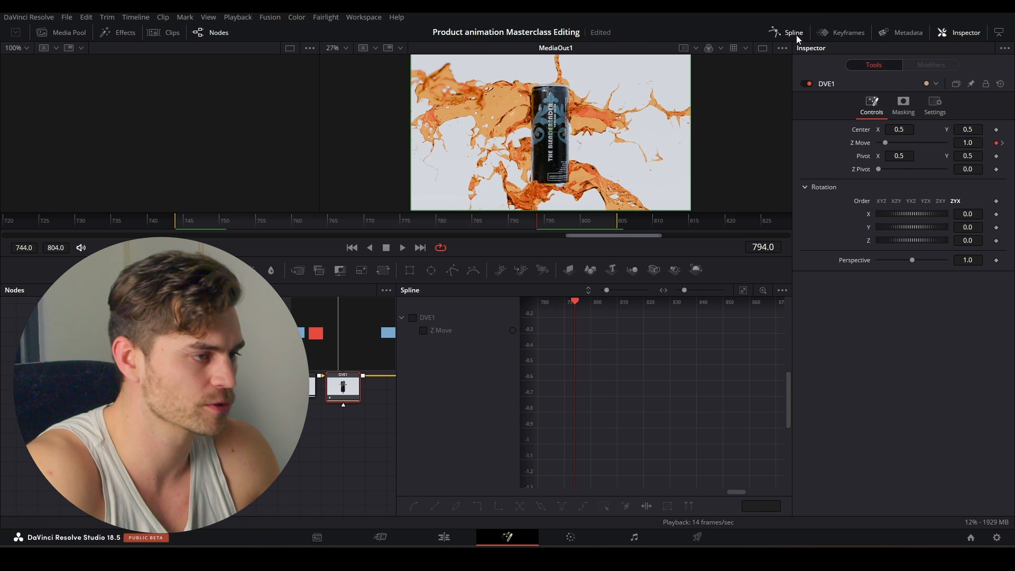
pyautogui.click(414, 318)
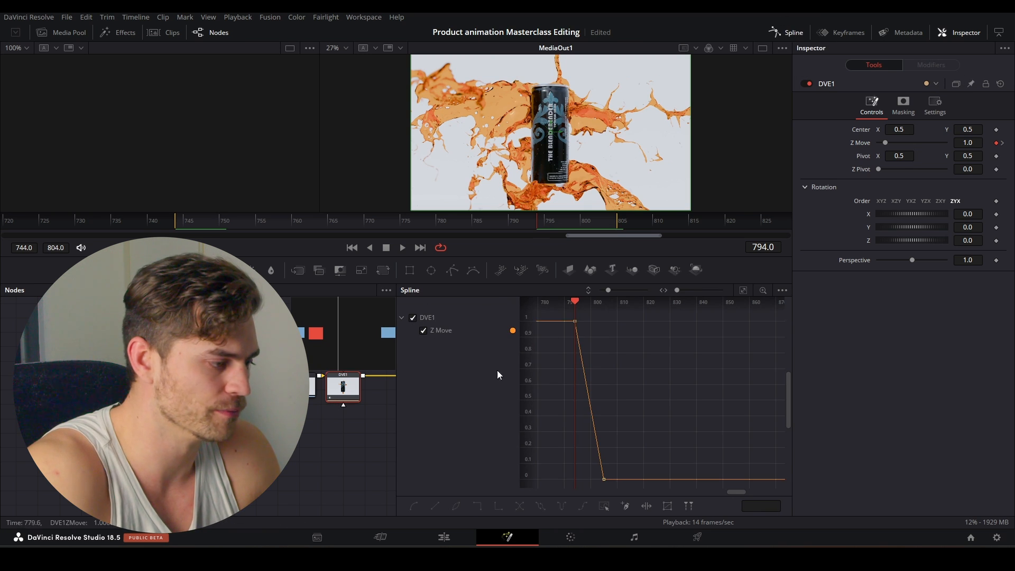
pyautogui.scroll(-2, 647, 362)
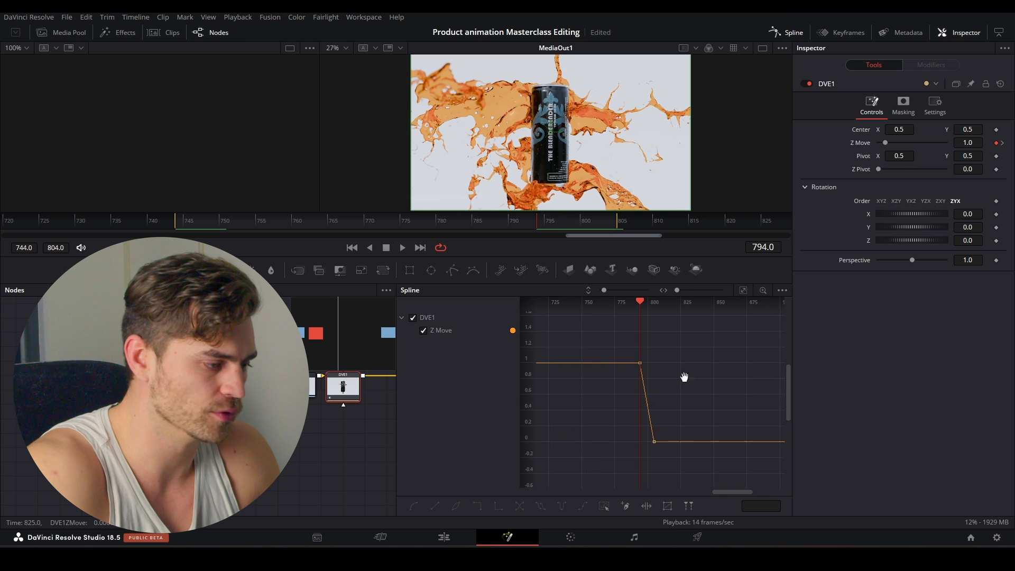
# - Try In Cubic easing on both Z Move keyframes and play back the zoom into the can
pyautogui.moveTo(681, 317); pyautogui.dragTo(554, 495)
pyautogui.rightClick(664, 347)
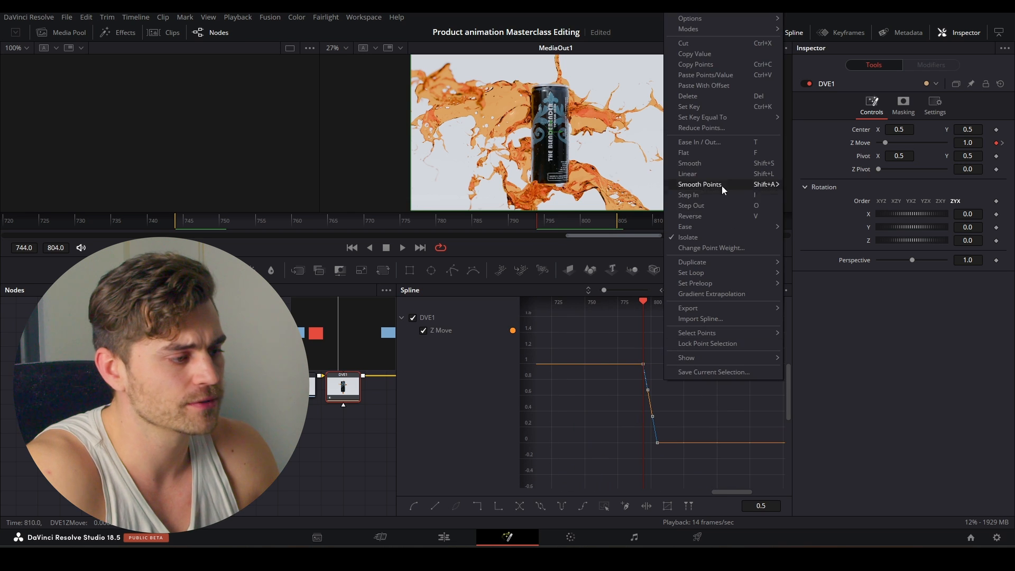
pyautogui.moveTo(711, 224)
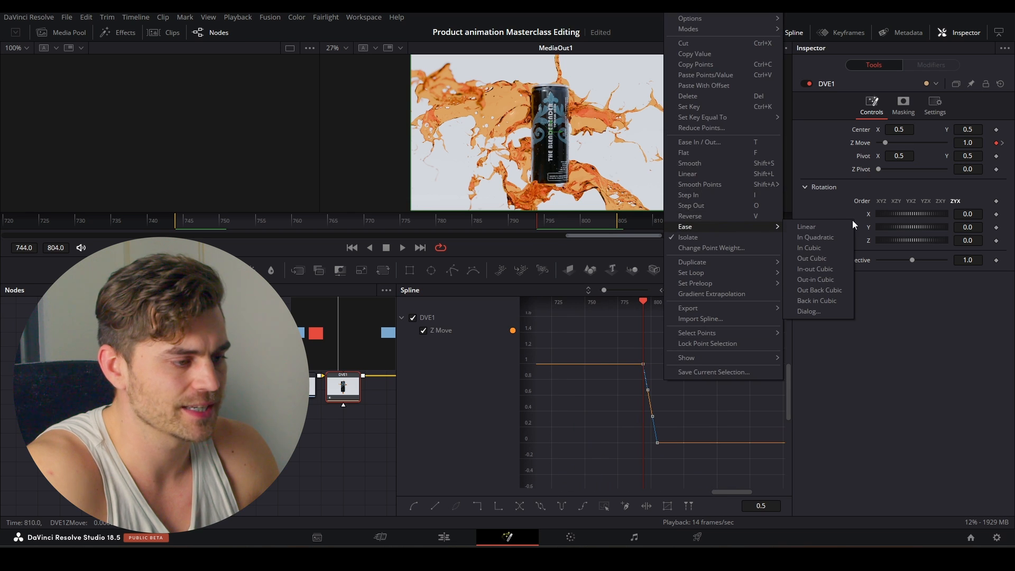
pyautogui.click(830, 247)
pyautogui.scroll(8, 662, 378)
pyautogui.press('space')
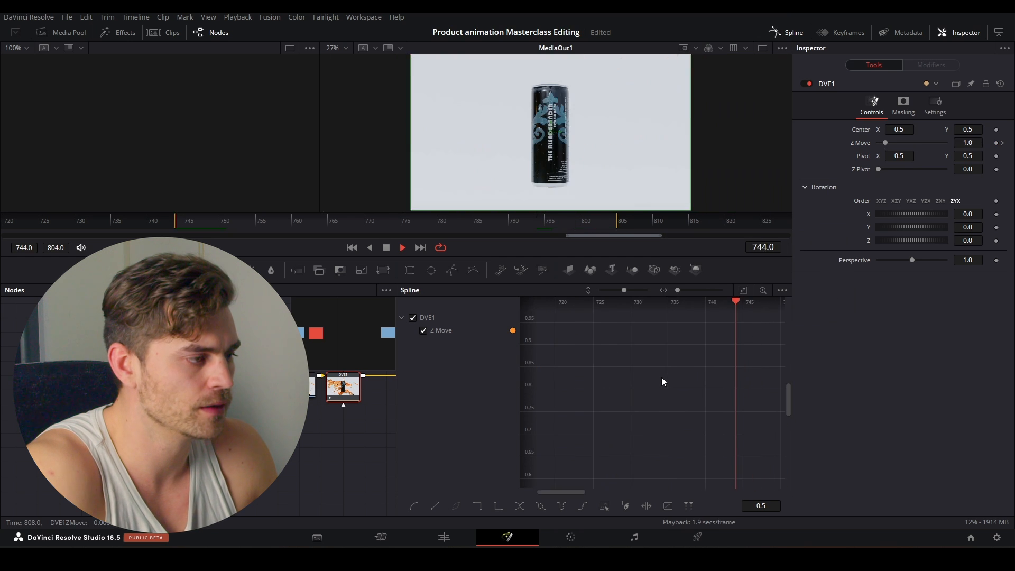
pyautogui.scroll(-8, 663, 369)
pyautogui.click(515, 227)
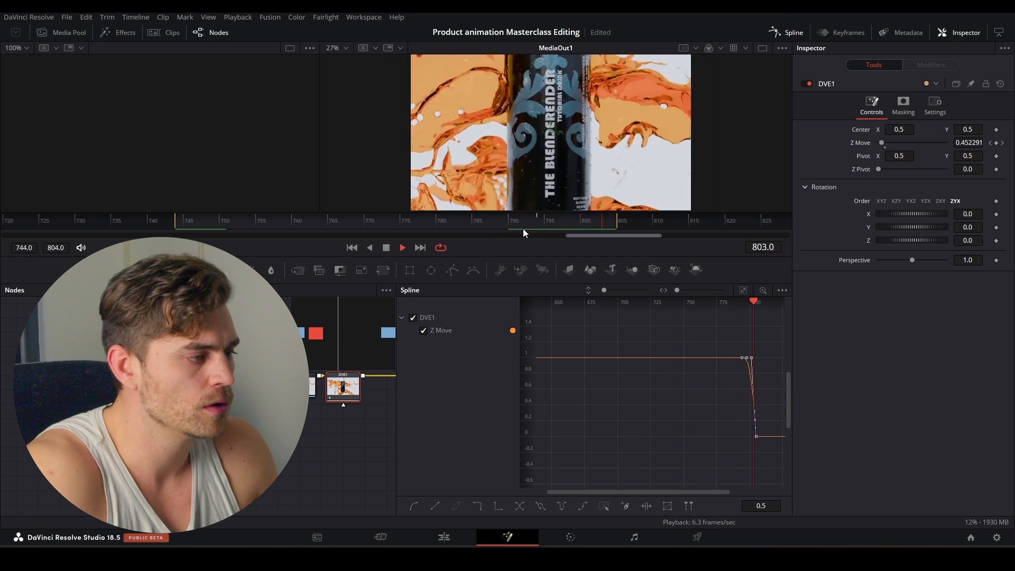
pyautogui.click(546, 227)
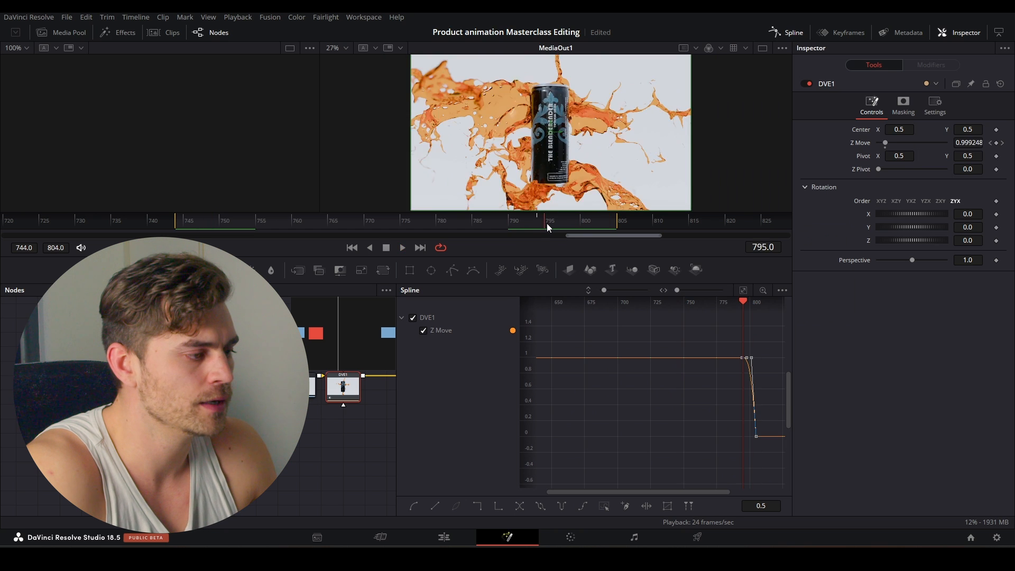
pyautogui.press('space')
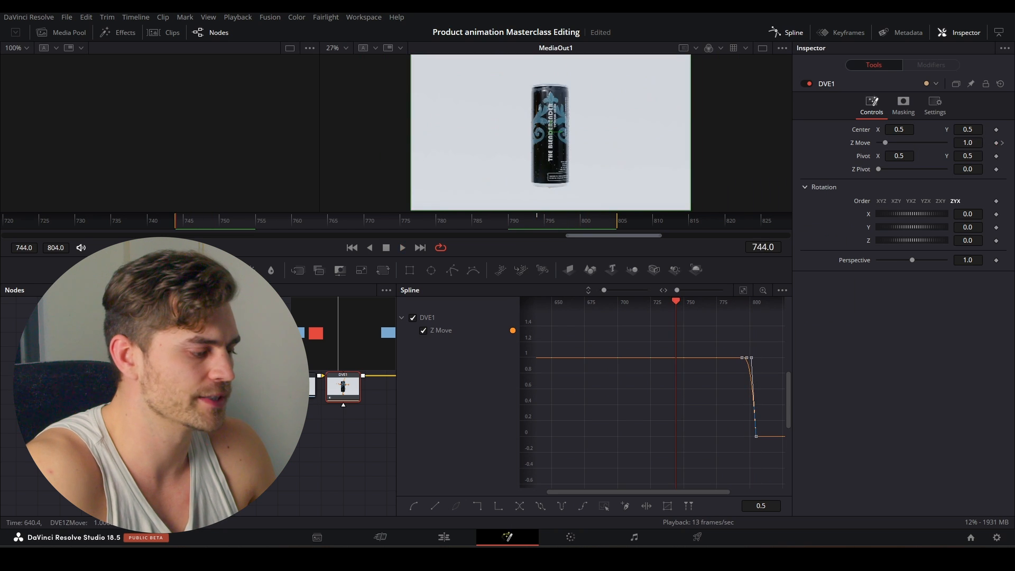
# - On the Edit page, copy Video 1's first clip to directly after the splash clip and move the loose Video 3 clip further down the timeline
pyautogui.click(460, 530)
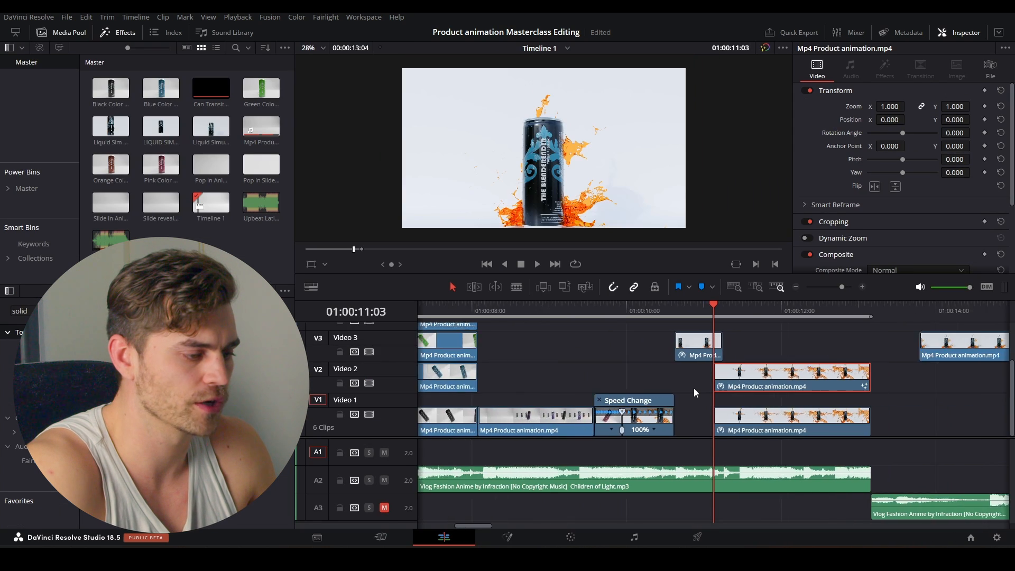
pyautogui.scroll(-5, 694, 388)
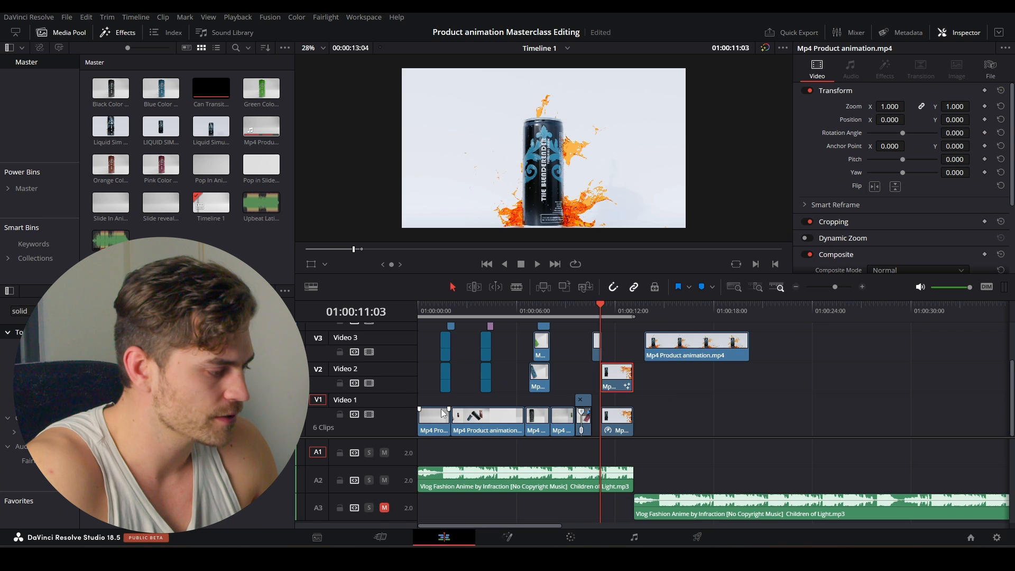
pyautogui.moveTo(446, 418); pyautogui.dragTo(657, 425)
pyautogui.moveTo(670, 369); pyautogui.dragTo(784, 369)
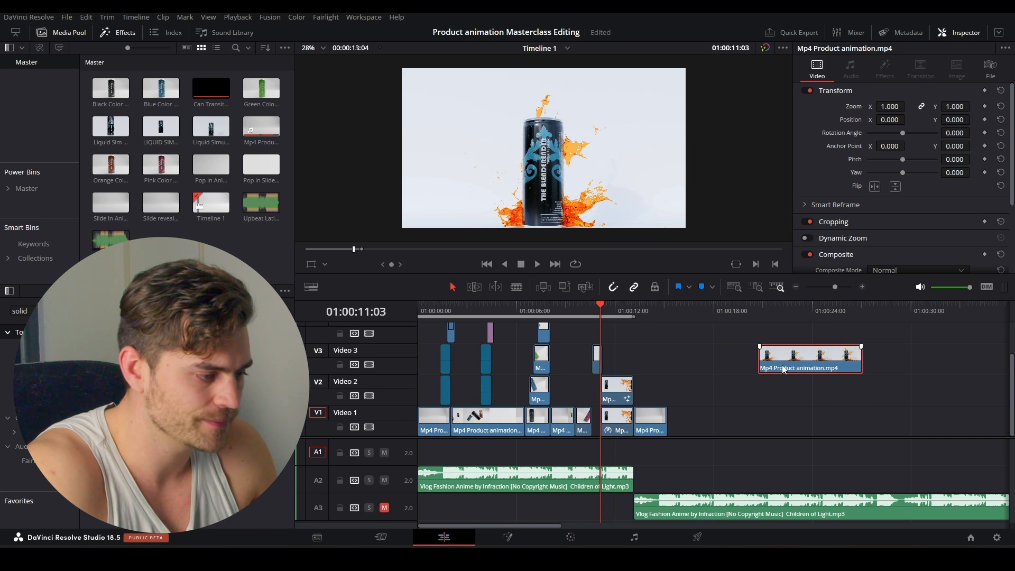
# - Play back the transition from the splash zoom into the copied cans clip several times
pyautogui.click(627, 313)
pyautogui.press('space')
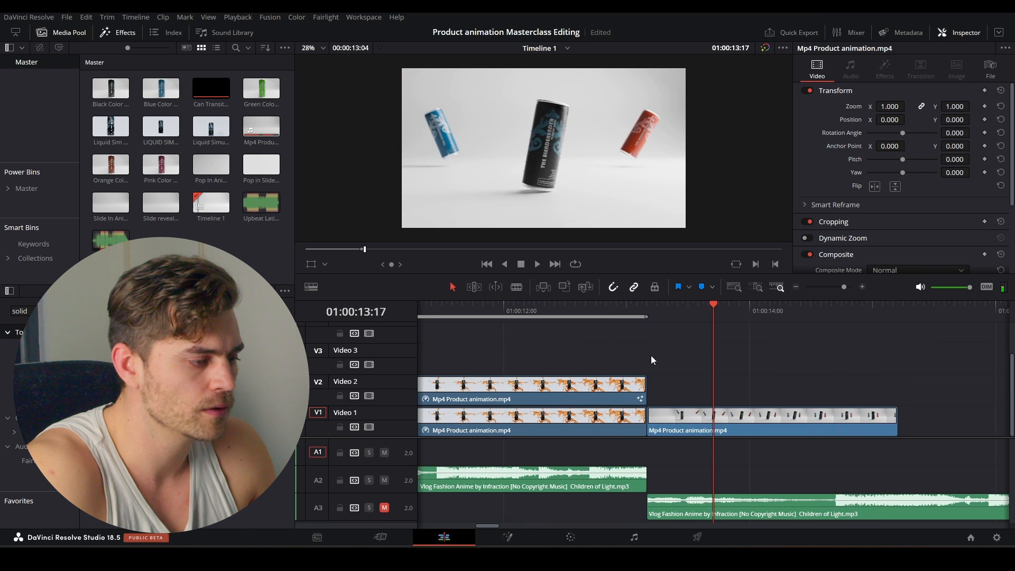
pyautogui.click(617, 316)
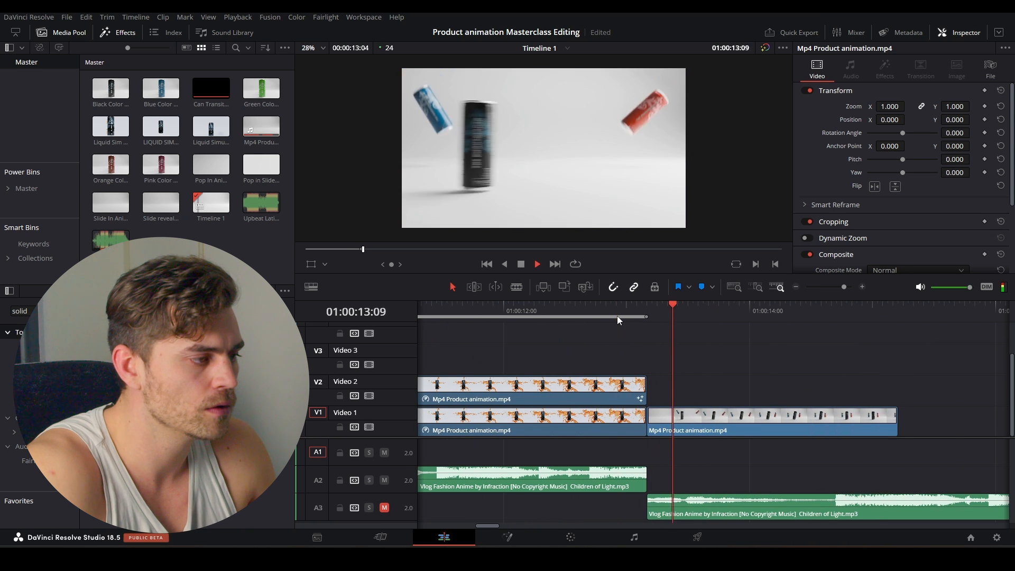
pyautogui.click(607, 313)
pyautogui.click(605, 312)
pyautogui.press('space')
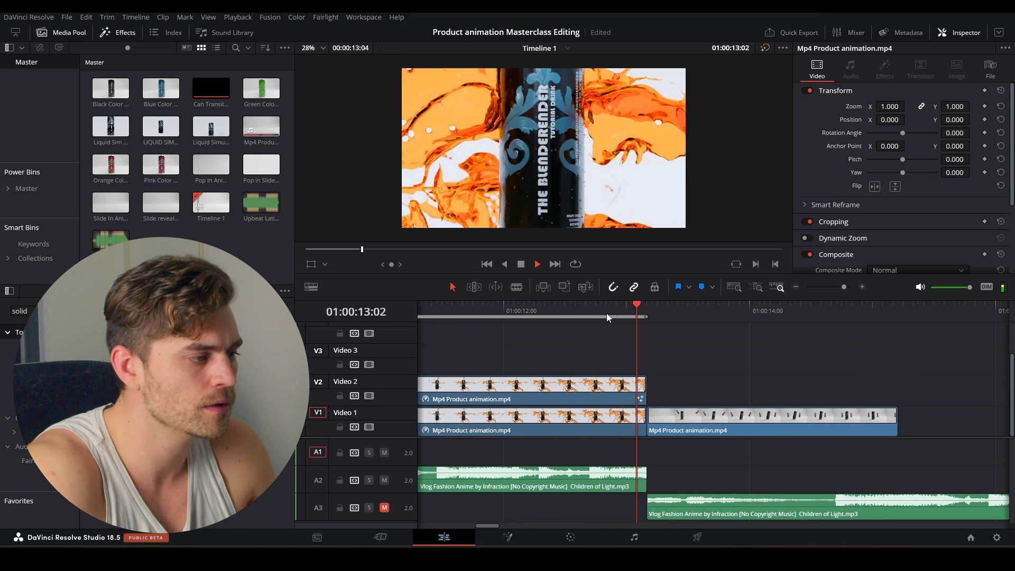
pyautogui.press('space')
# - Reopen the Video 2 splash clip in Fusion and change the Z Move keyframes' easing to In Quadratic
pyautogui.click(629, 389)
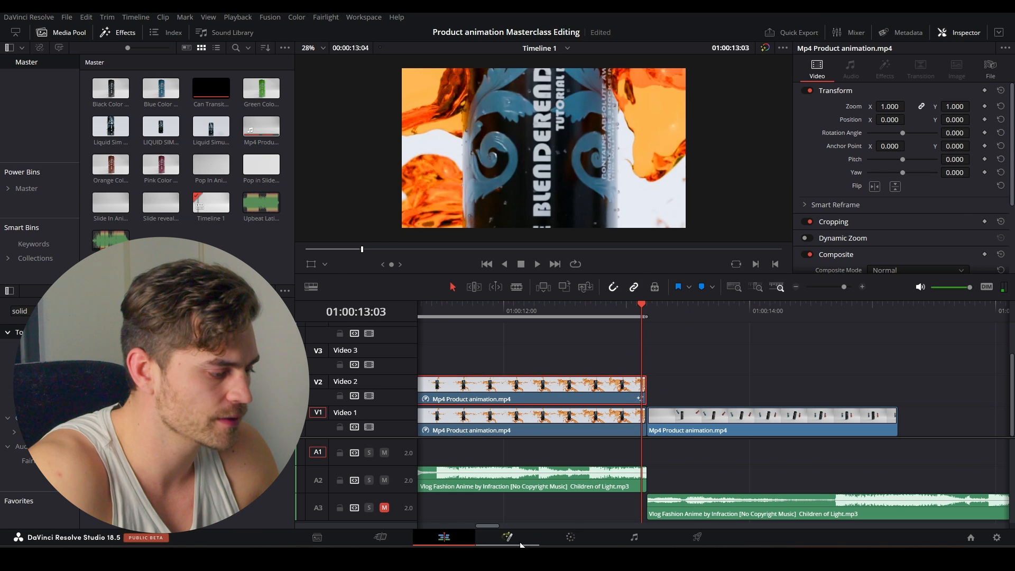
pyautogui.click(520, 543)
pyautogui.scroll(5, 703, 379)
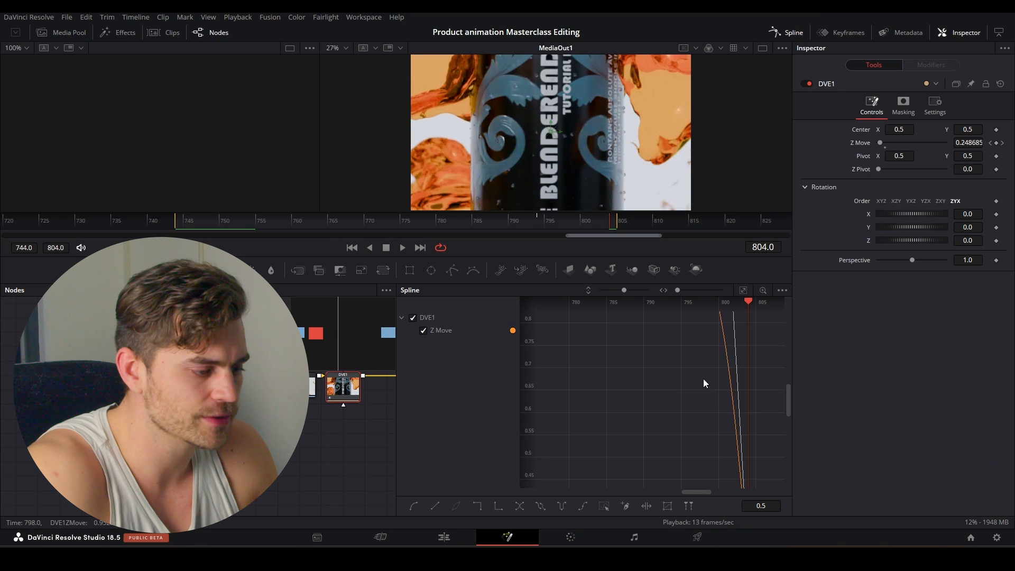
pyautogui.moveTo(703, 379); pyautogui.dragTo(646, 379)
pyautogui.scroll(-3, 646, 379)
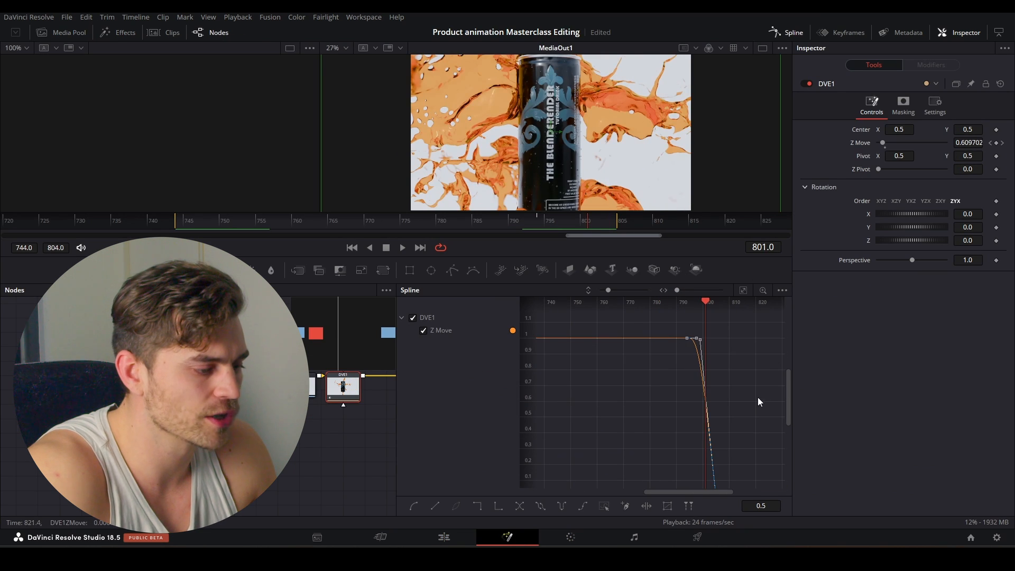
pyautogui.moveTo(756, 397)
pyautogui.mouseDown()
pyautogui.moveTo(680, 367)
pyautogui.moveTo(679, 392)
pyautogui.mouseUp()
pyautogui.scroll(-3, 677, 386)
pyautogui.moveTo(702, 348); pyautogui.dragTo(640, 427)
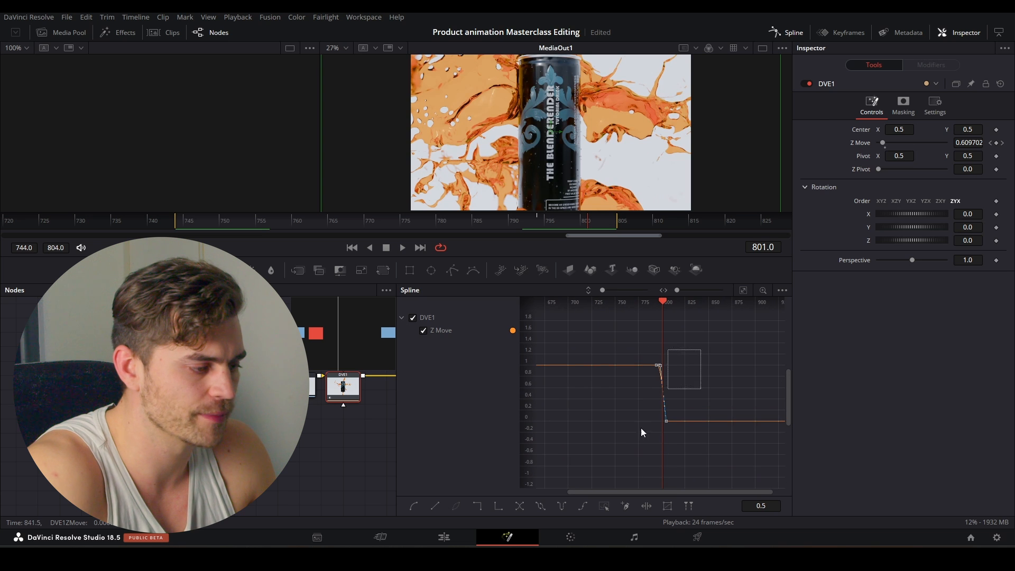
pyautogui.rightClick(699, 368)
pyautogui.moveTo(737, 228)
pyautogui.click(855, 236)
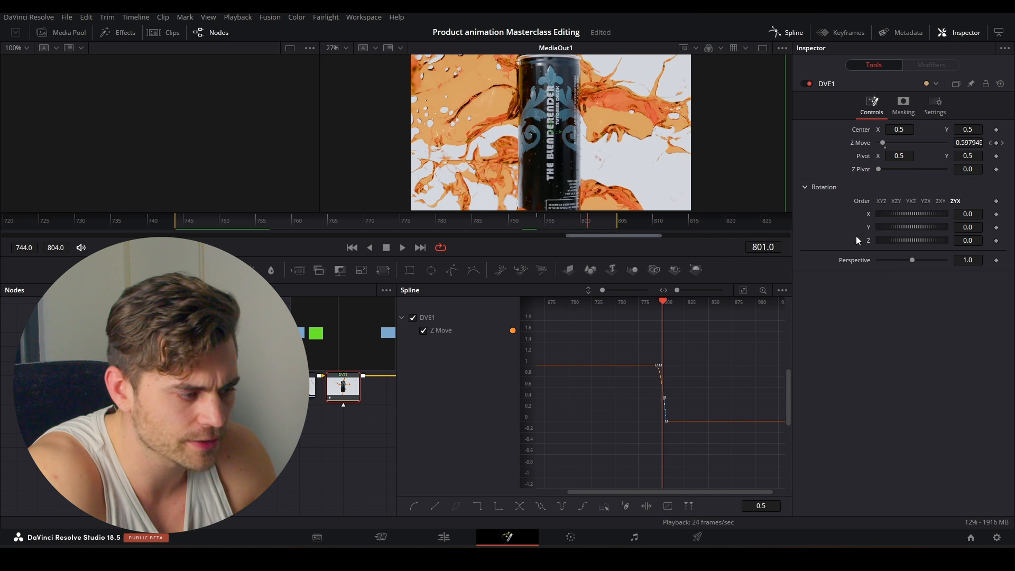
# - Inspect the eased Z Move curve and play back the zoom from around frame 794
pyautogui.scroll(2, 723, 381)
pyautogui.moveTo(651, 389); pyautogui.dragTo(680, 391)
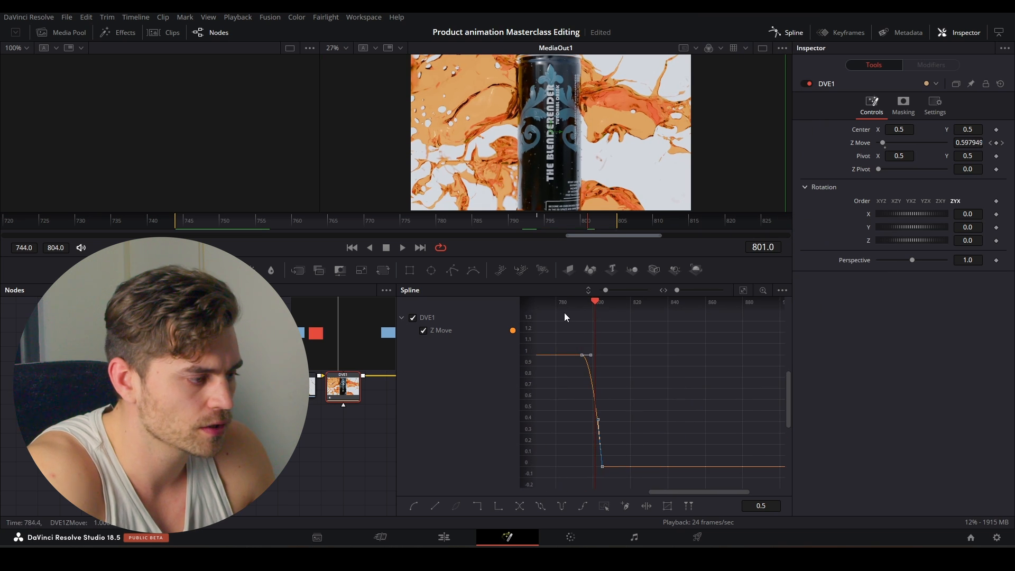
pyautogui.click(534, 223)
pyautogui.press('space')
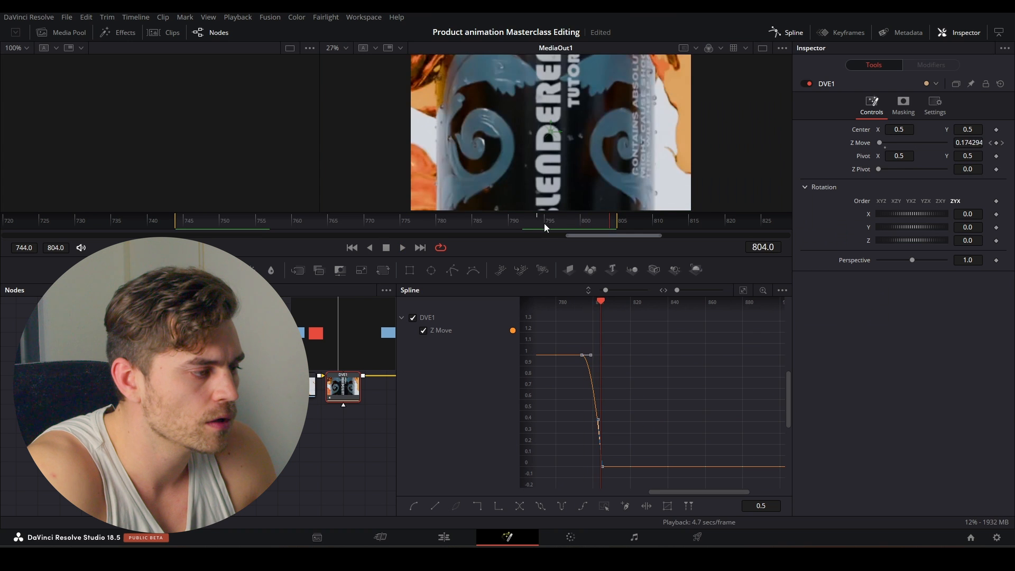
# - Play back the zoom in Fusion and check the last splash frames around 01:00:13:03 on the Edit page
pyautogui.click(529, 224)
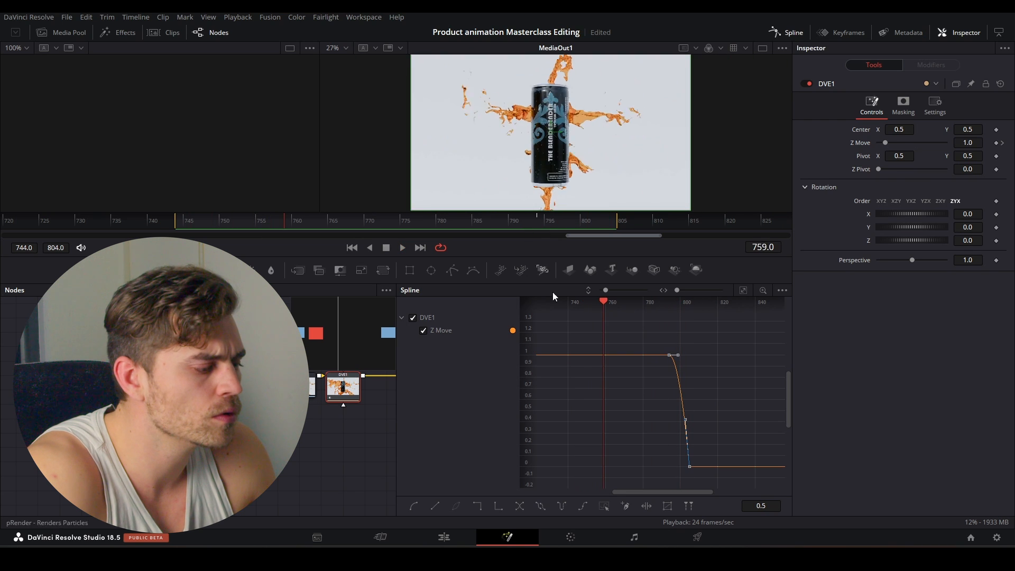
pyautogui.press('space')
pyautogui.click(443, 538)
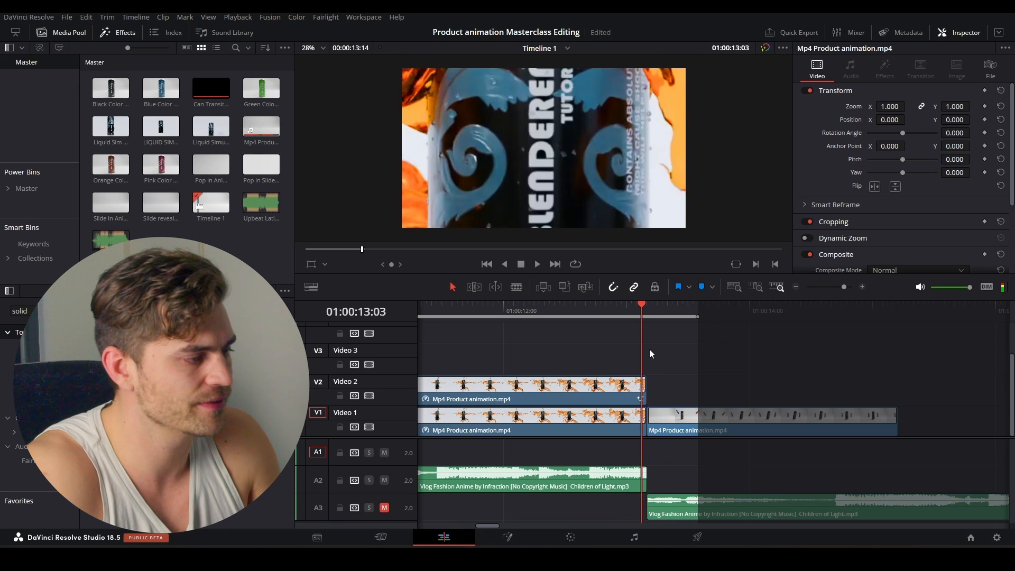
pyautogui.press('Left')
pyautogui.press('Right')
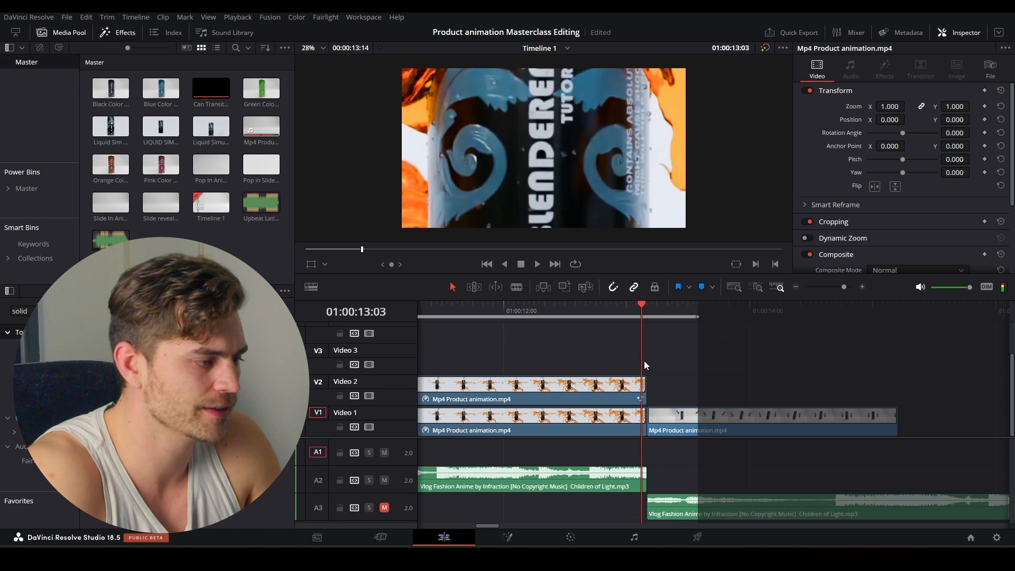
# - Reopen the Video 2 splash clip in Fusion and add lower DVE1 Z Move keyframes at frames 804 and 803
pyautogui.click(638, 394)
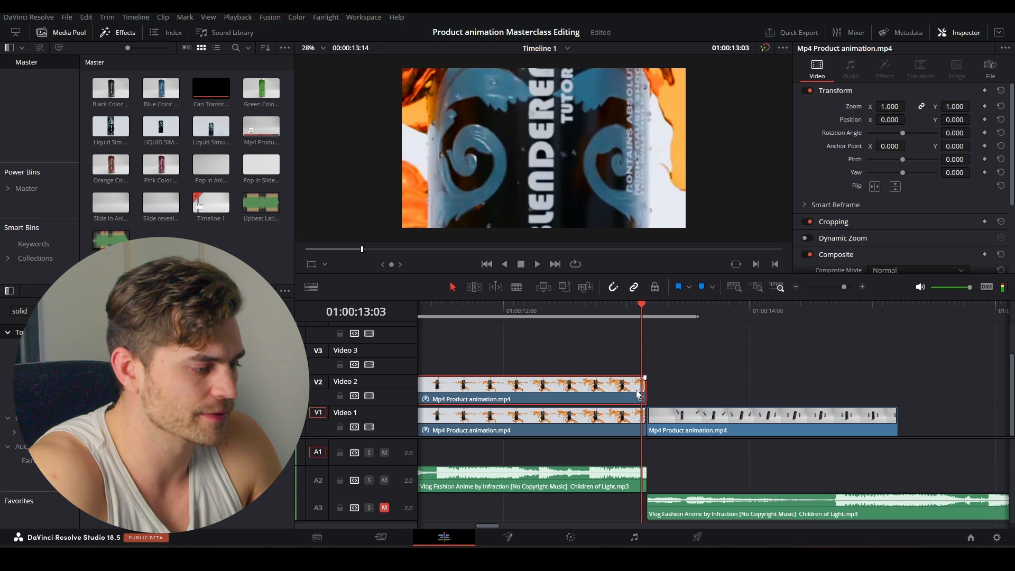
pyautogui.click(508, 536)
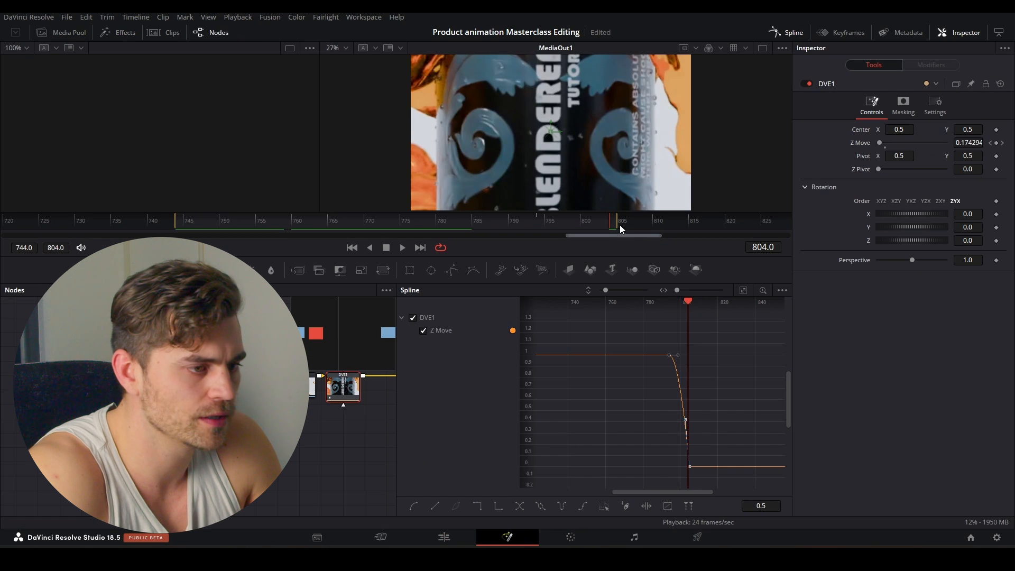
pyautogui.click(622, 225)
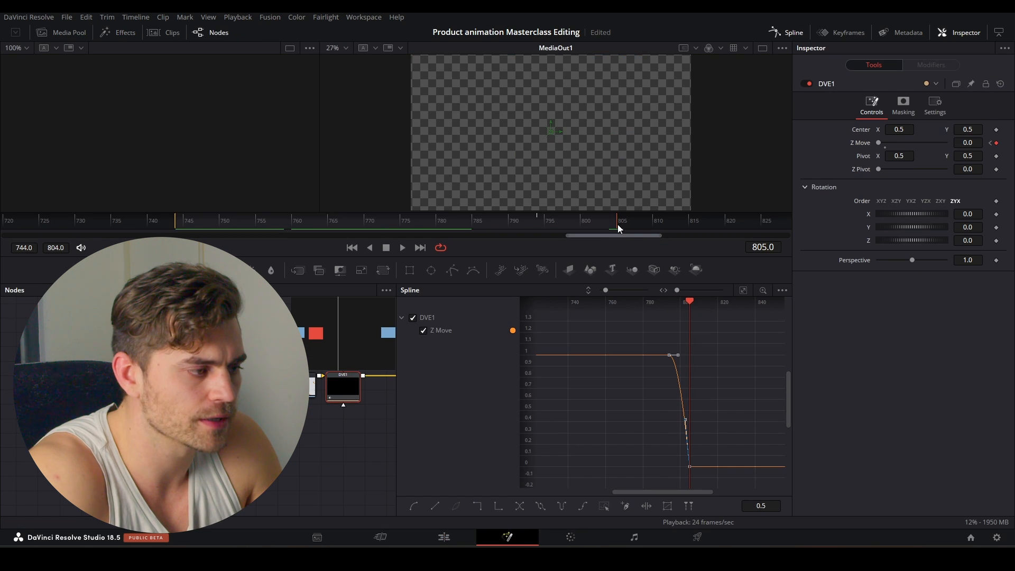
pyautogui.press('Left')
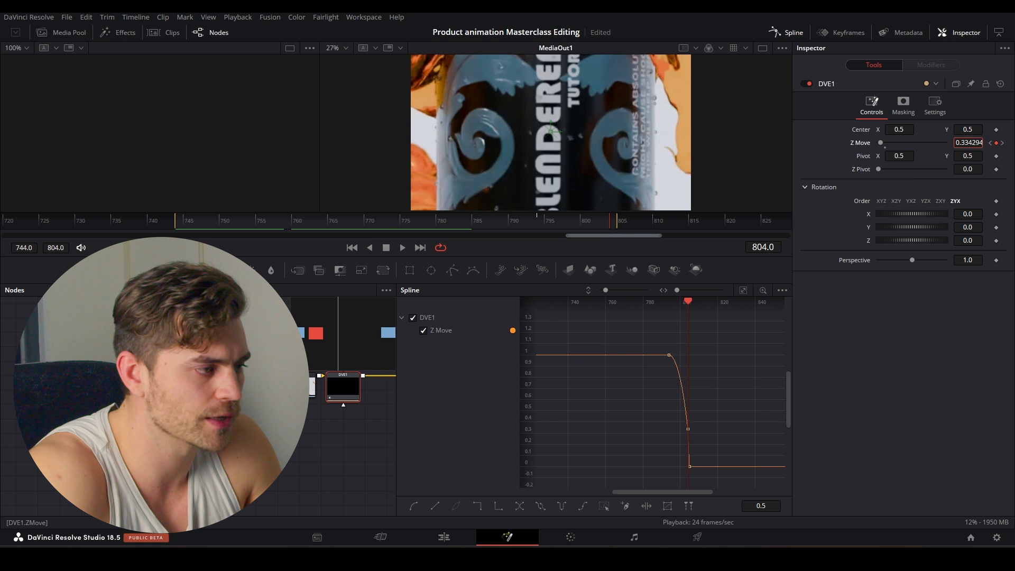
pyautogui.moveTo(970, 143); pyautogui.dragTo(958, 143)
pyautogui.press('Left')
pyautogui.press('Left')
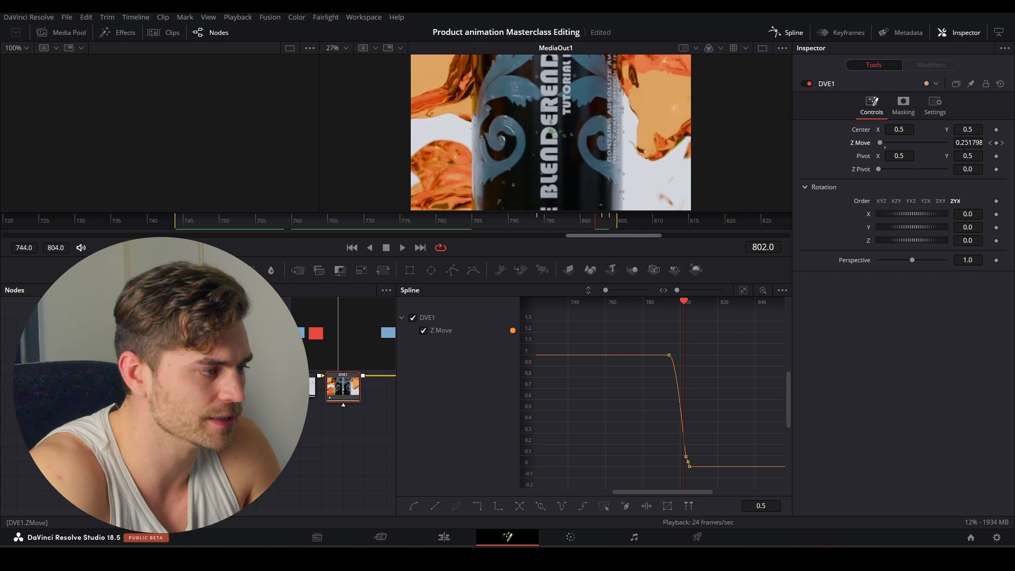
# - Play back the adjusted zoom in Fusion and review its cut into the cans clip several times on the Edit page
pyautogui.press('space')
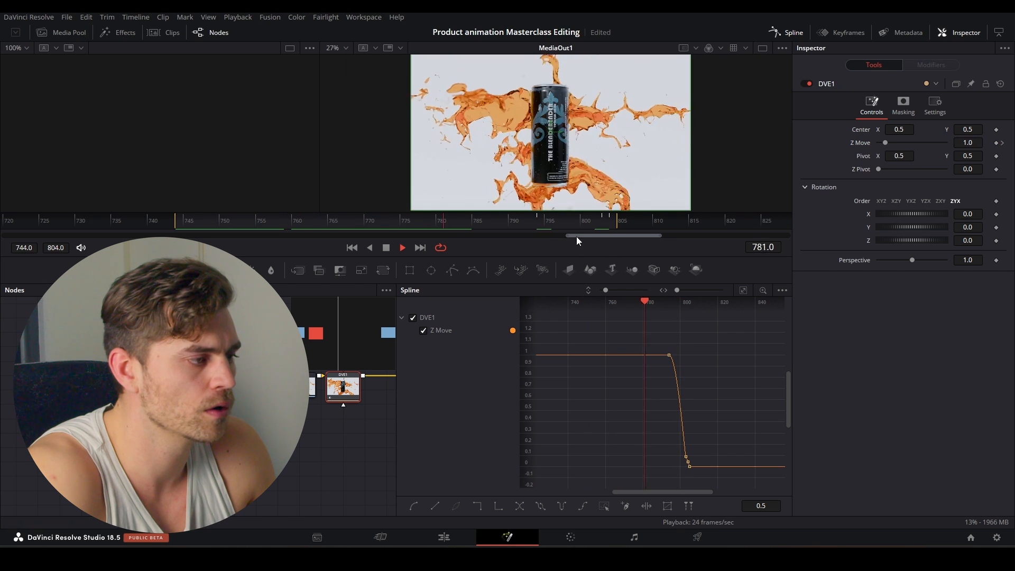
pyautogui.press('space')
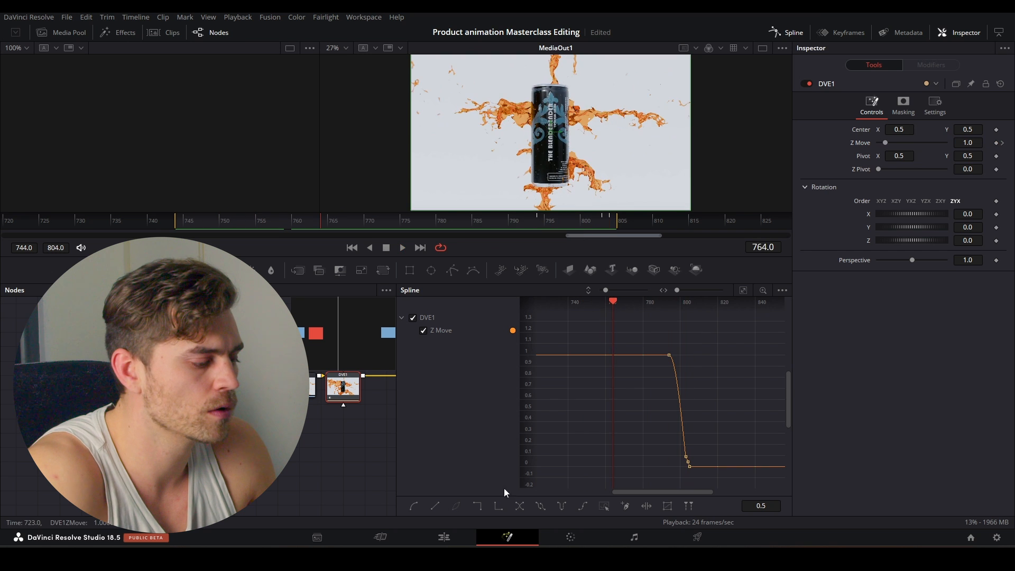
pyautogui.click(443, 536)
pyautogui.press('space')
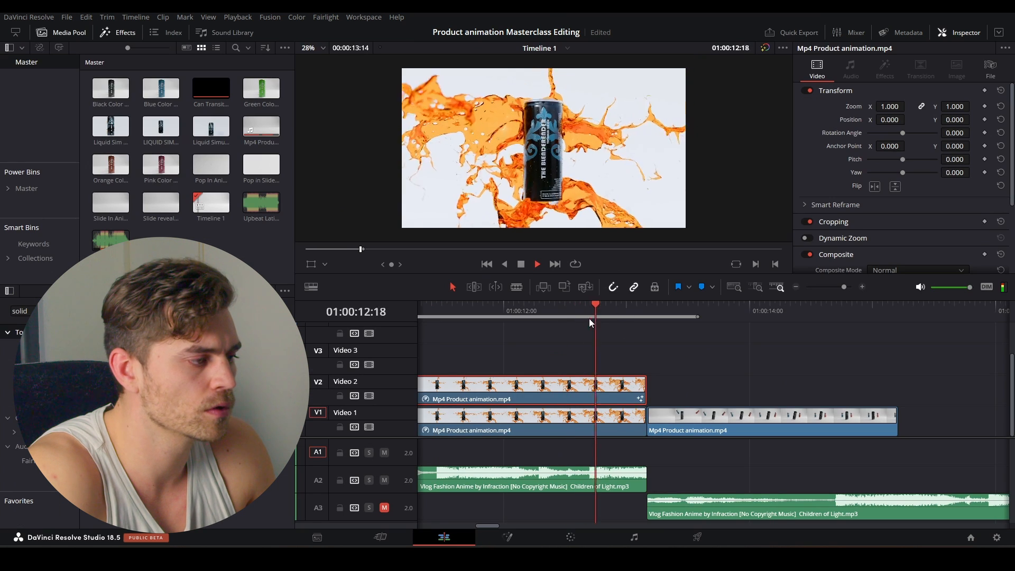
pyautogui.click(557, 316)
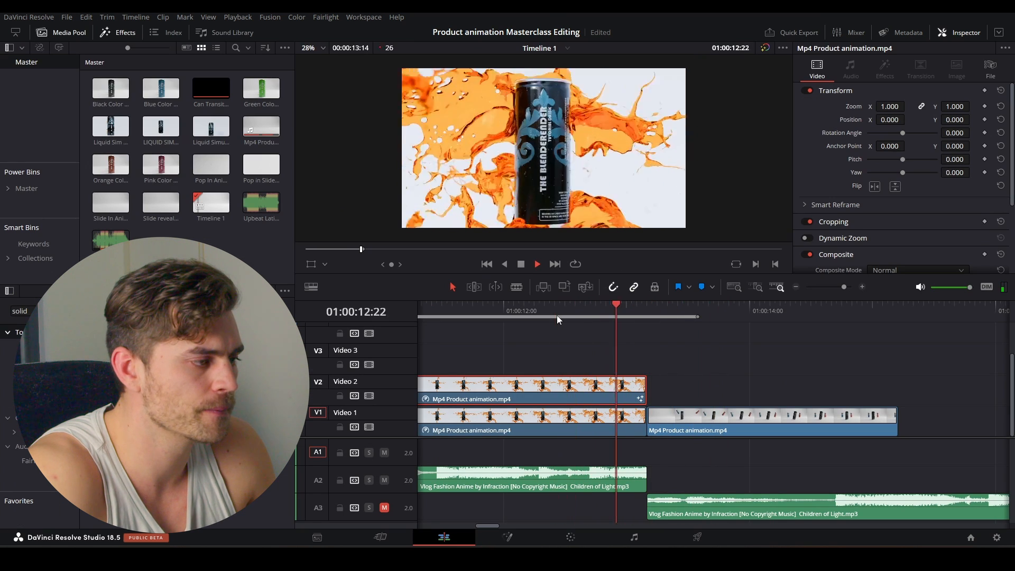
pyautogui.click(558, 316)
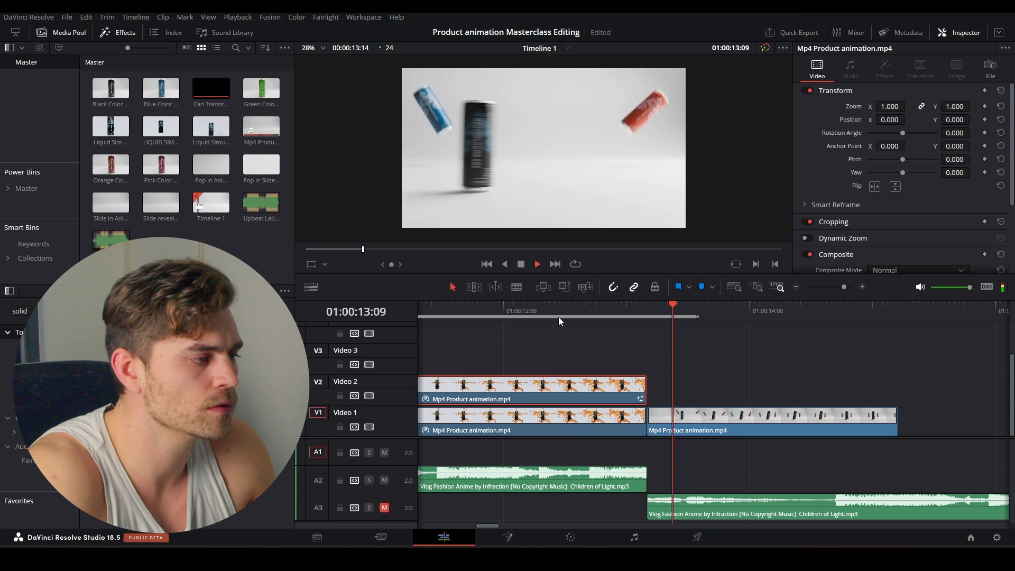
pyautogui.click(526, 313)
pyautogui.press('space')
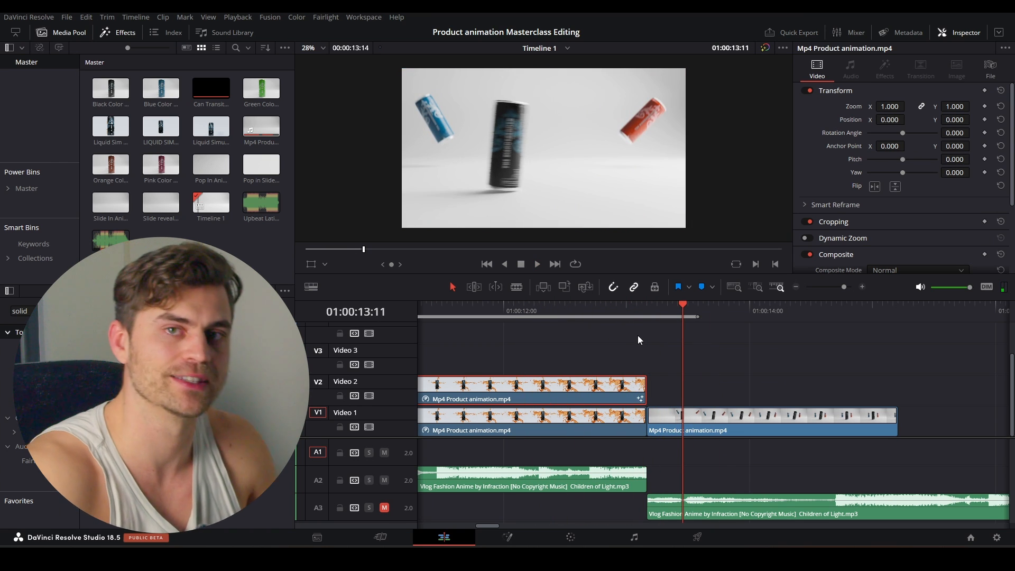
pyautogui.click(590, 314)
pyautogui.press('space')
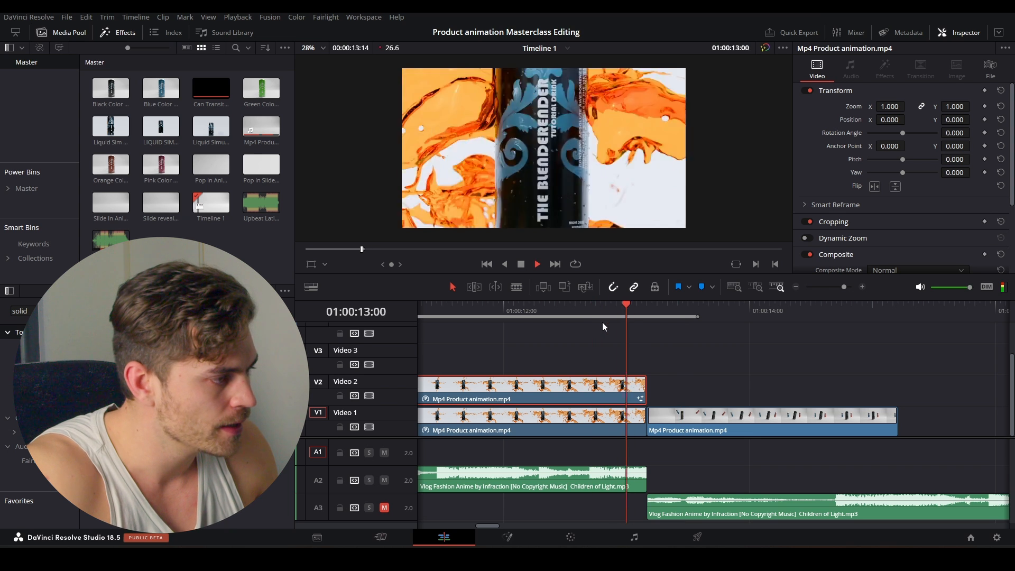
pyautogui.click(616, 310)
pyautogui.moveTo(619, 316)
pyautogui.mouseDown()
pyautogui.moveTo(636, 316)
pyautogui.moveTo(606, 317)
pyautogui.mouseUp()
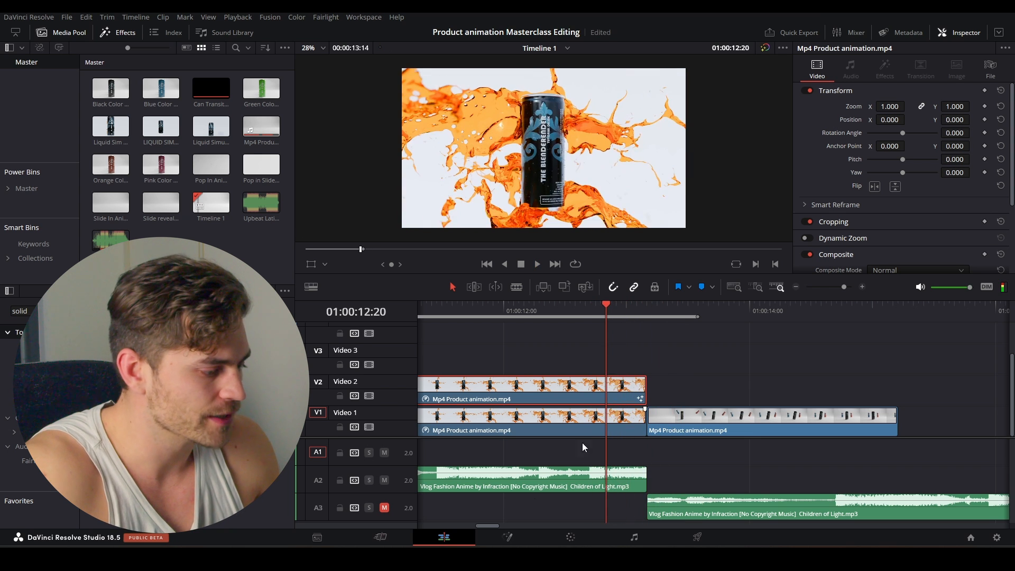
# - Return to the splash clip's Fusion composition at frame 794 and add a Zoom Blur node after DVE1
pyautogui.click(509, 537)
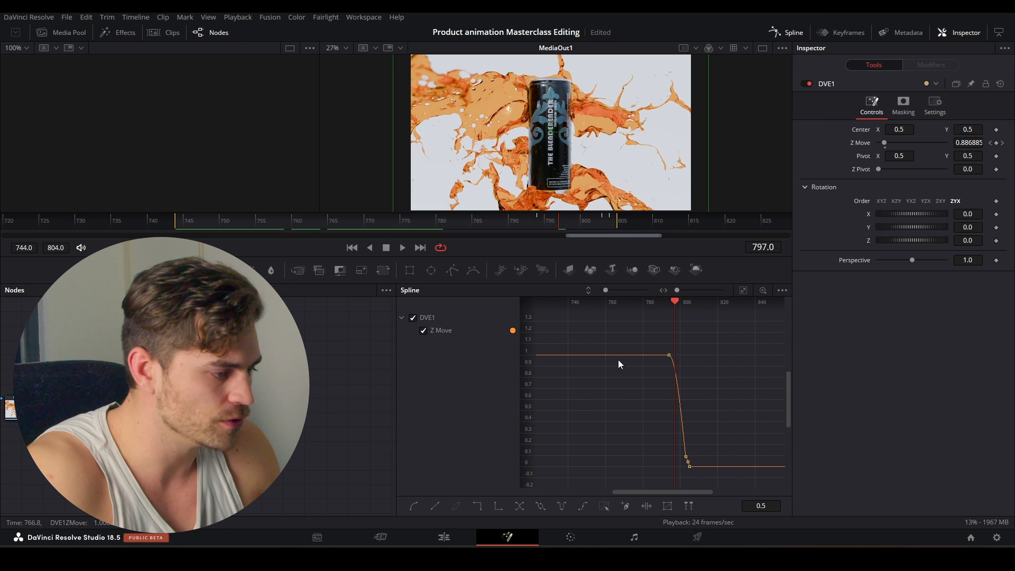
pyautogui.click(544, 227)
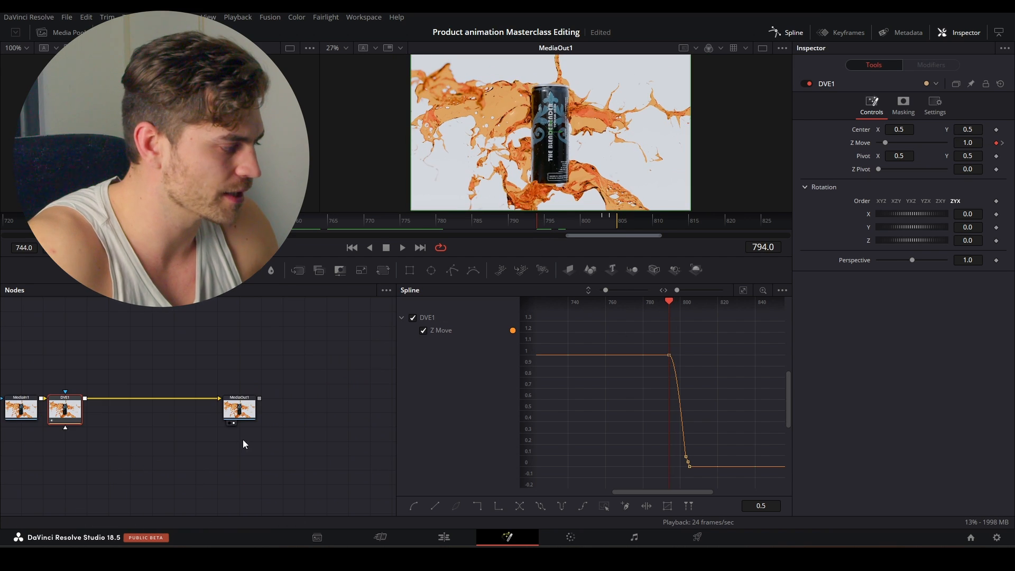
pyautogui.moveTo(243, 439); pyautogui.dragTo(372, 388)
pyautogui.moveTo(258, 373); pyautogui.dragTo(206, 410)
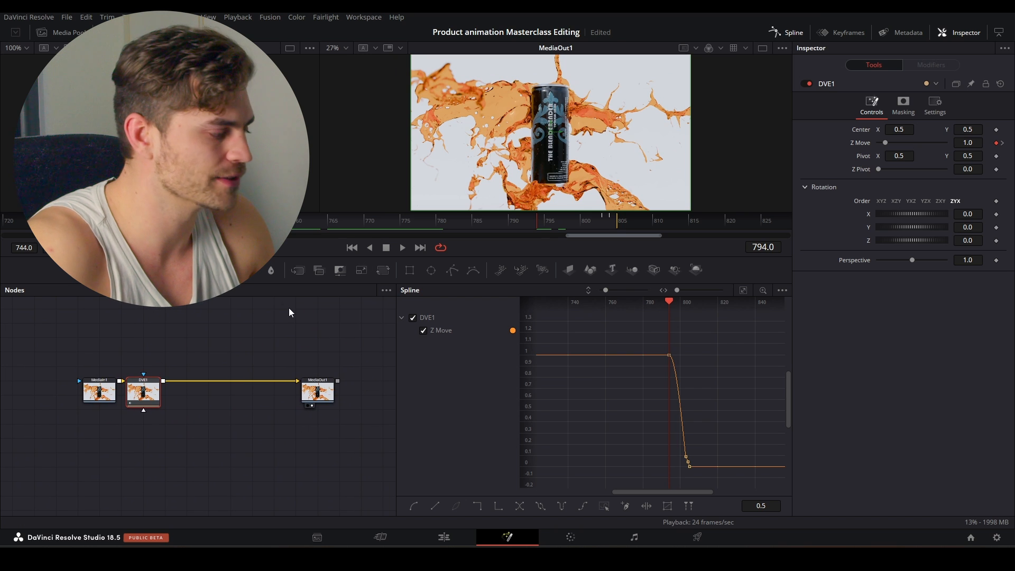
pyautogui.hotkey('shift', 'space')
pyautogui.write('zoo')
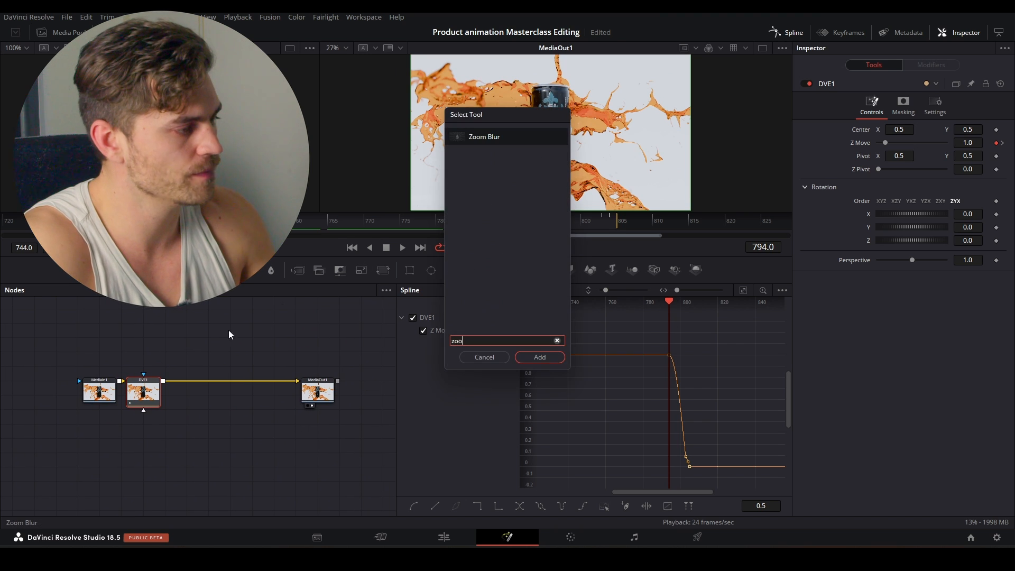
pyautogui.click(538, 357)
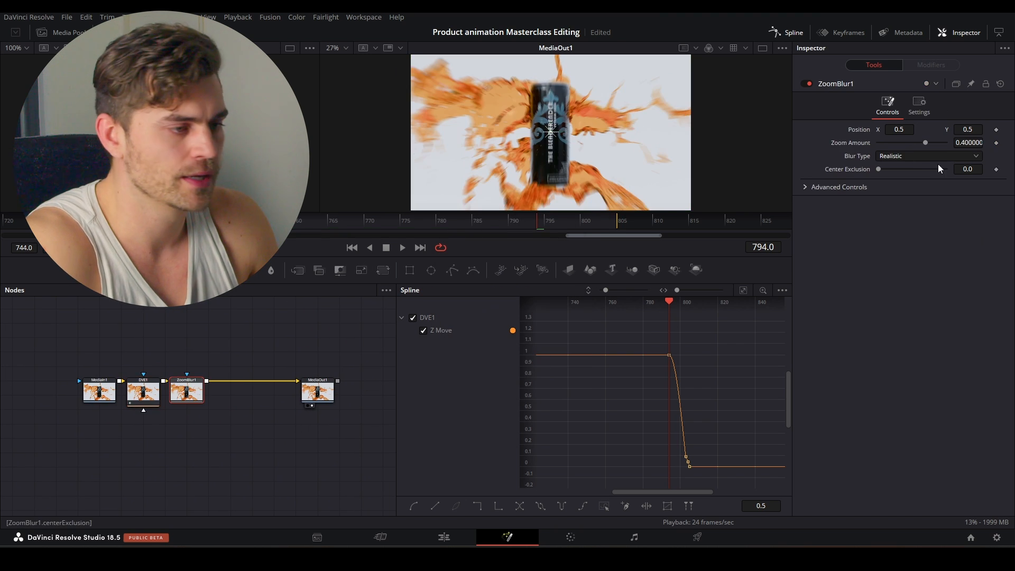
# - Keyframe ZoomBlur1's Zoom Amount at 0.4 on frame 794 and 0 on frame 793
pyautogui.click(995, 142)
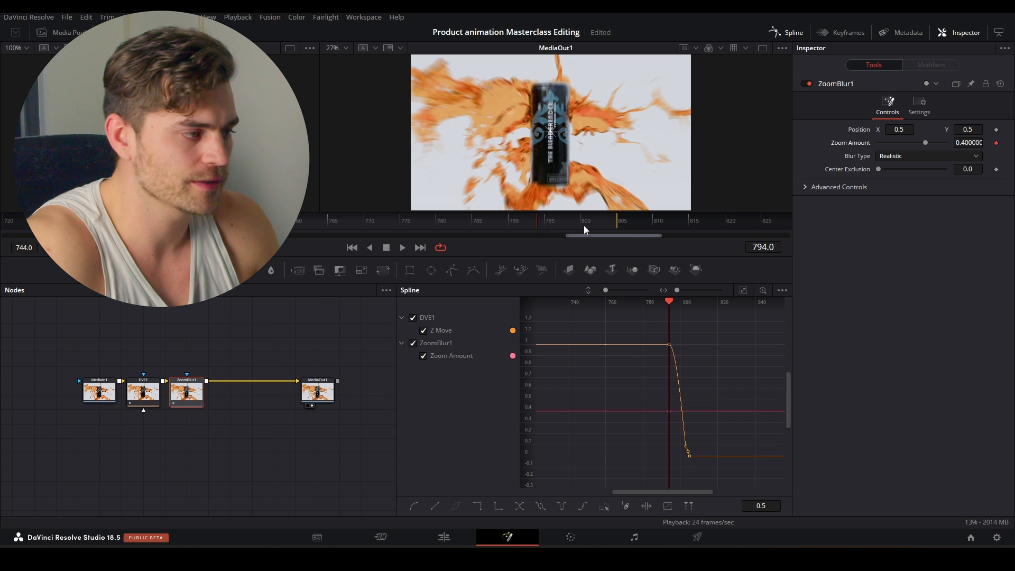
pyautogui.click(537, 223)
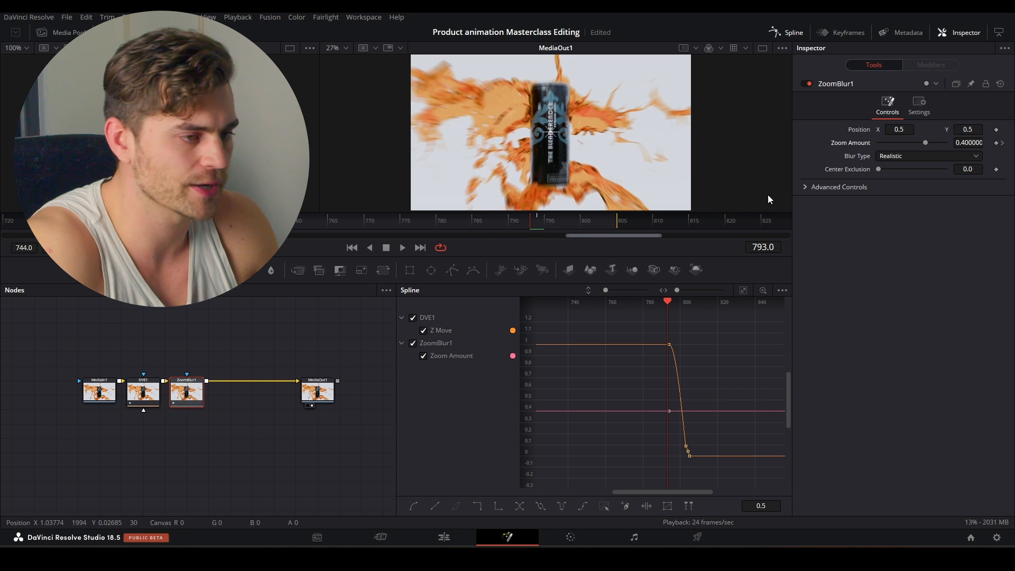
pyautogui.doubleClick(967, 142)
pyautogui.write('0')
pyautogui.press('Tab')
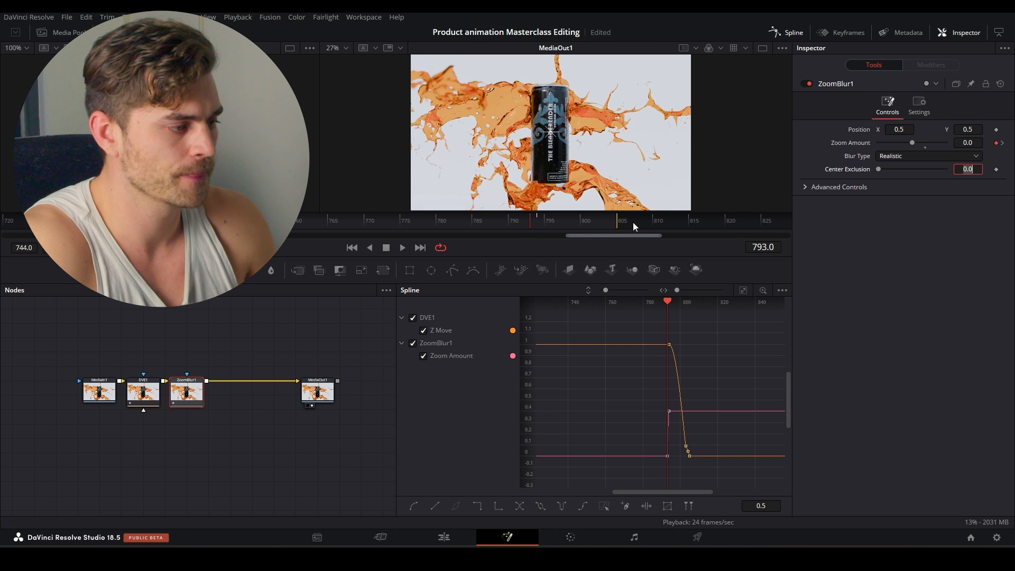
# - Scrub the zoom blur in Fusion and review the blurred transition on the Edit page up to 01:00:13:01
pyautogui.moveTo(567, 226); pyautogui.dragTo(602, 227)
pyautogui.click(444, 537)
pyautogui.click(564, 309)
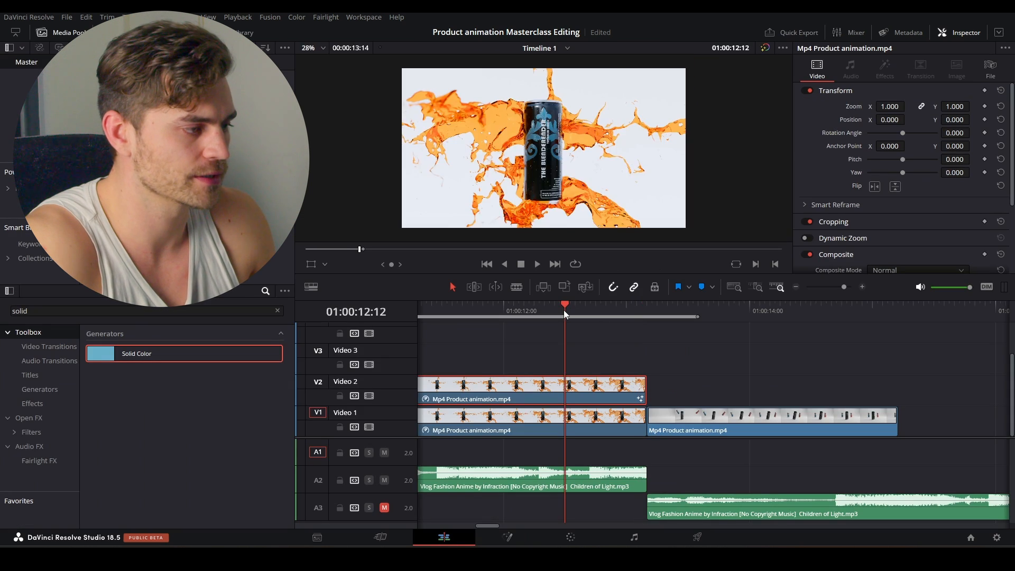
pyautogui.press('space')
pyautogui.click(550, 315)
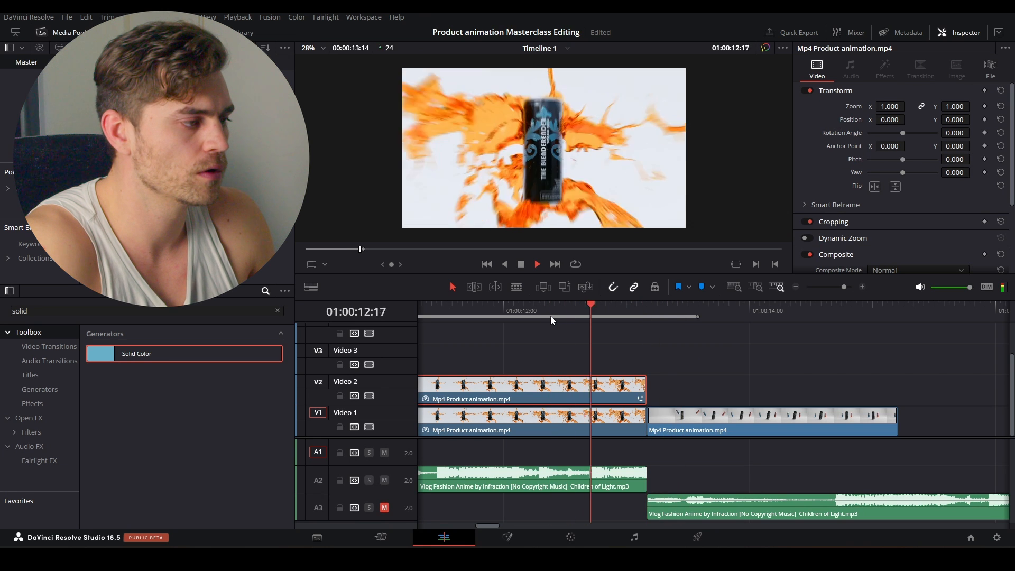
pyautogui.click(557, 313)
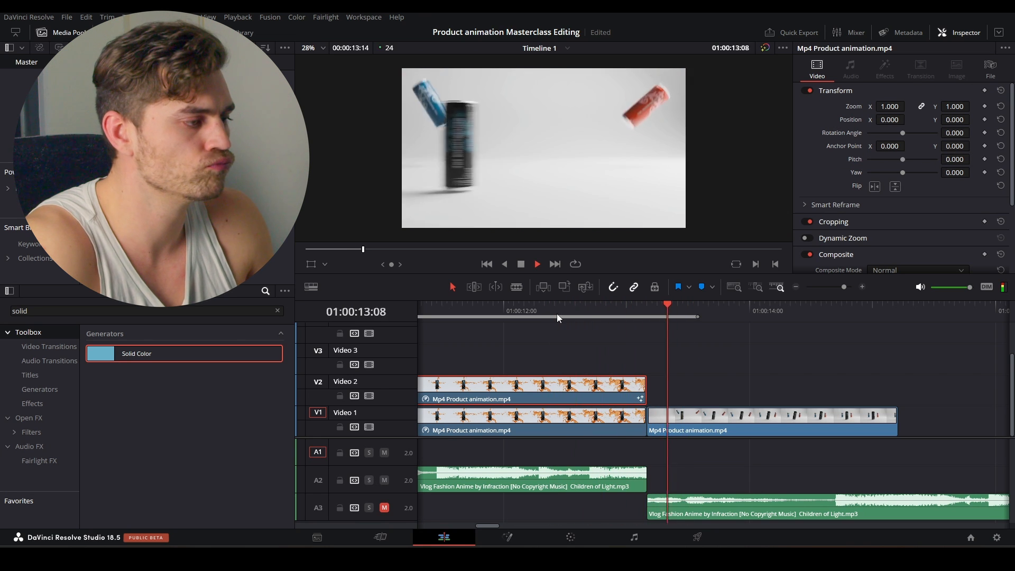
pyautogui.click(605, 313)
pyautogui.click(629, 317)
pyautogui.moveTo(629, 321); pyautogui.dragTo(631, 335)
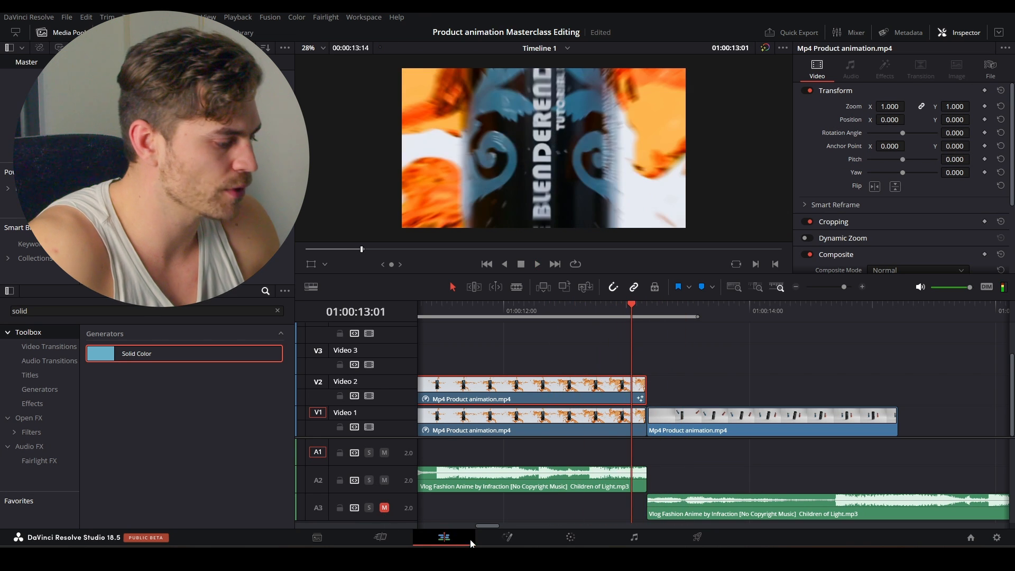
# - In Fusion, keyframe ZoomBlur1's Zoom Amount at 0.621 on frame 803
pyautogui.click(493, 532)
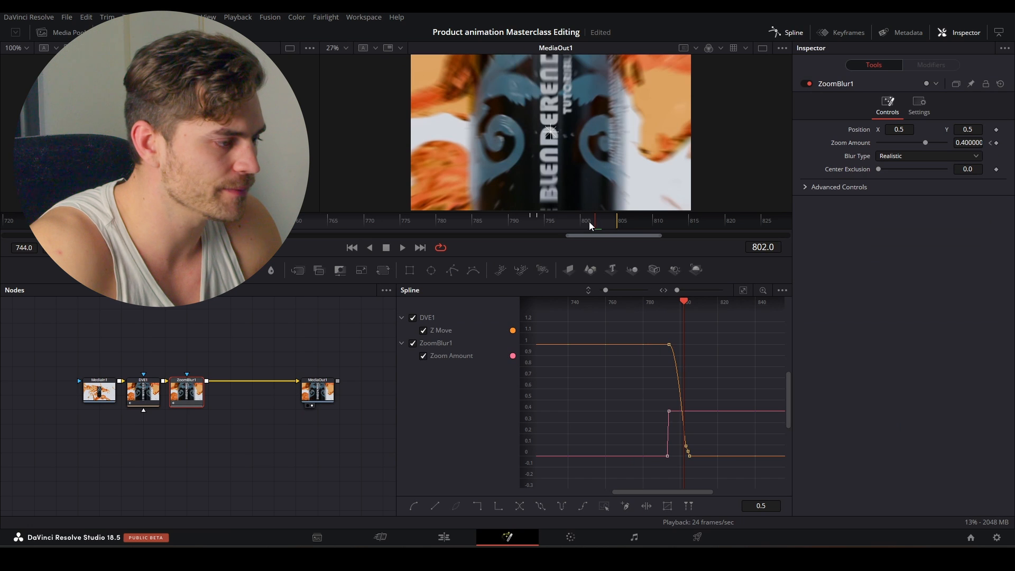
pyautogui.click(605, 221)
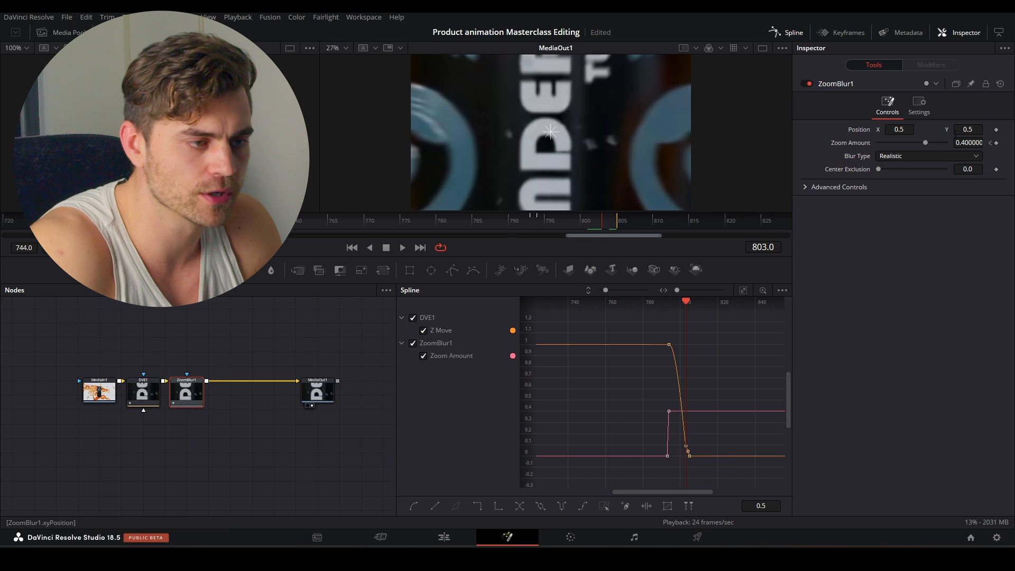
pyautogui.moveTo(967, 143); pyautogui.dragTo(987, 142)
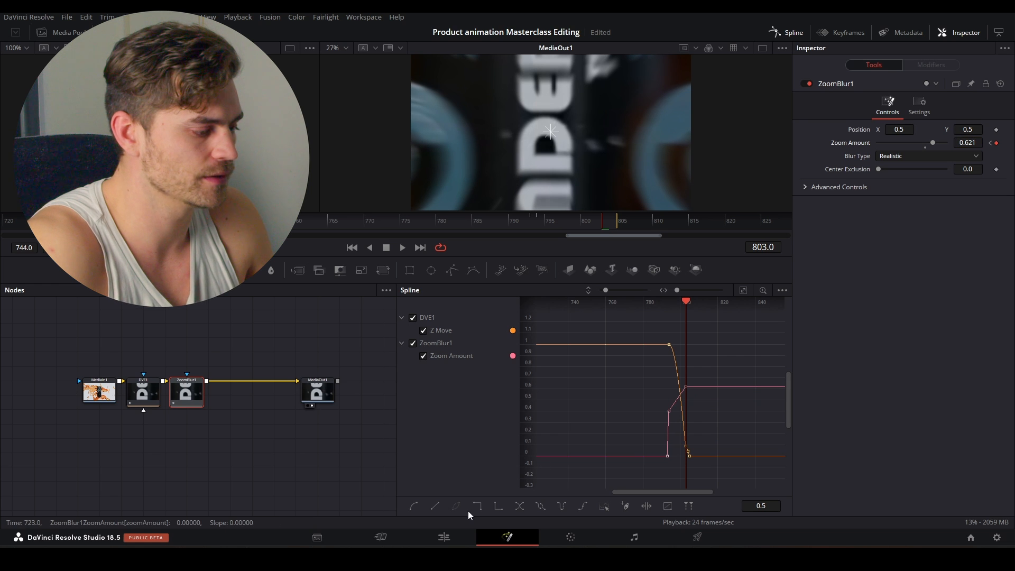
# - Play back the strengthened blur transition into the cans clip repeatedly on the Edit page
pyautogui.click(451, 535)
pyautogui.click(591, 316)
pyautogui.press('space')
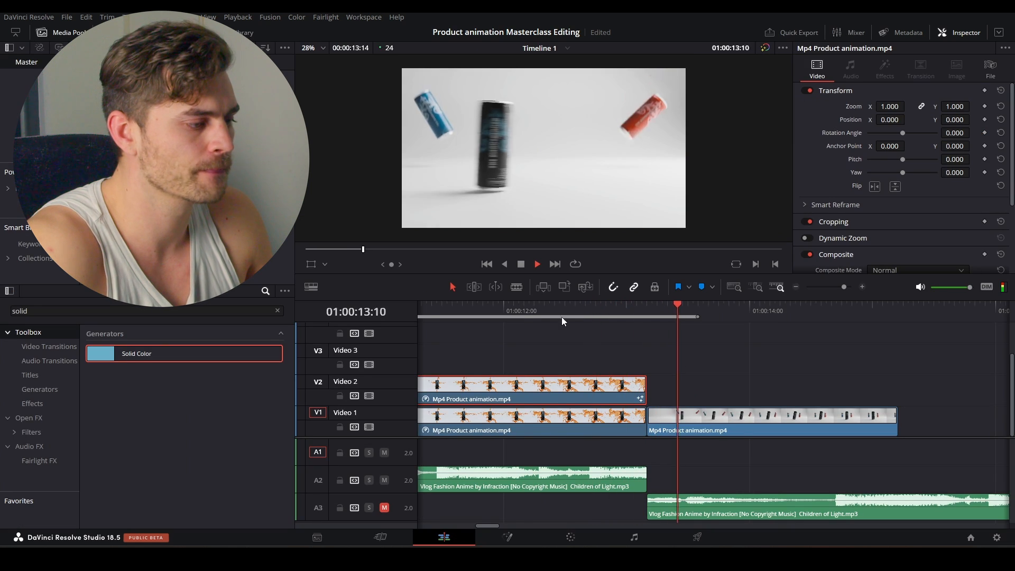
pyautogui.click(522, 316)
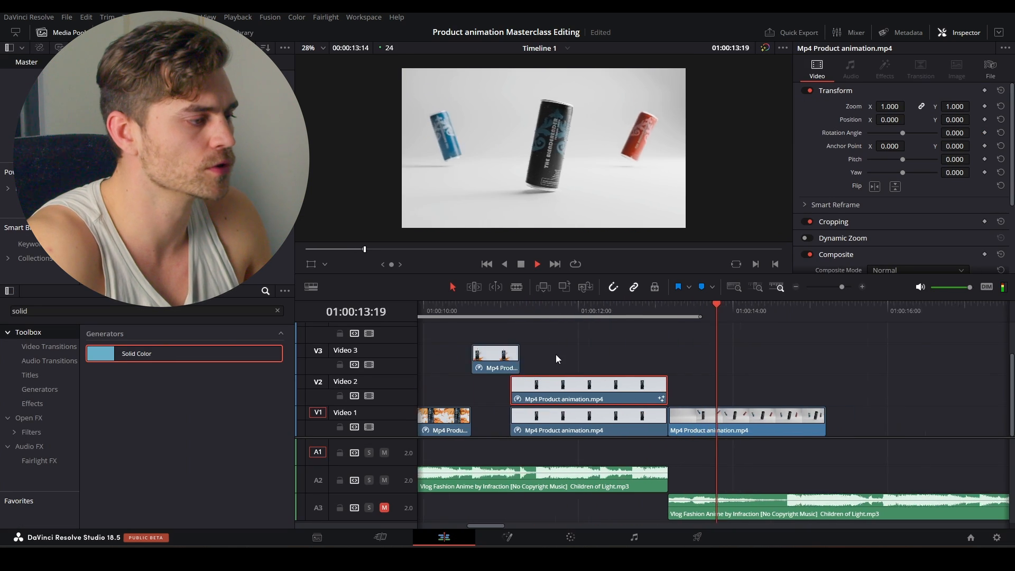
pyautogui.click(596, 310)
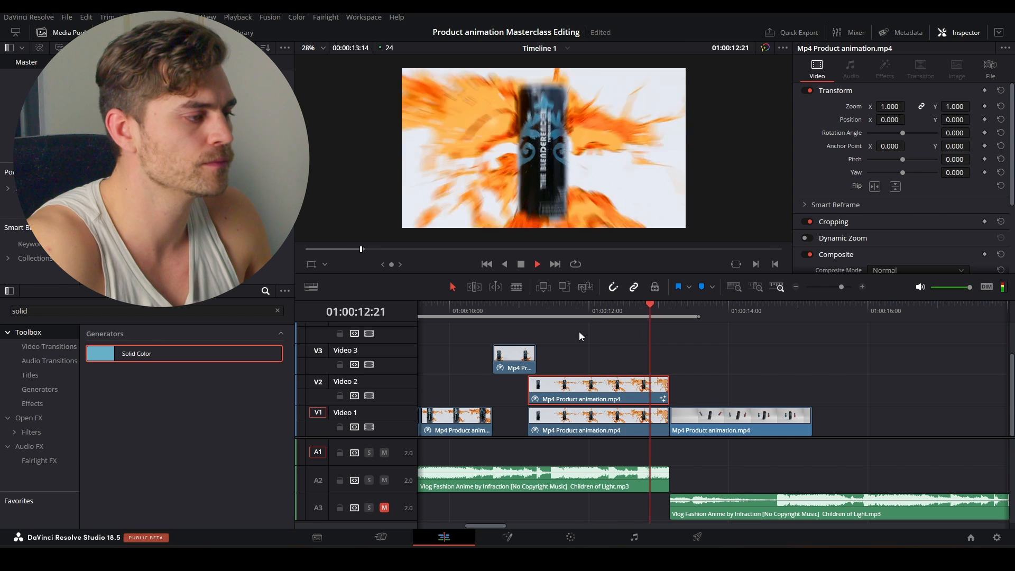
pyautogui.press('space')
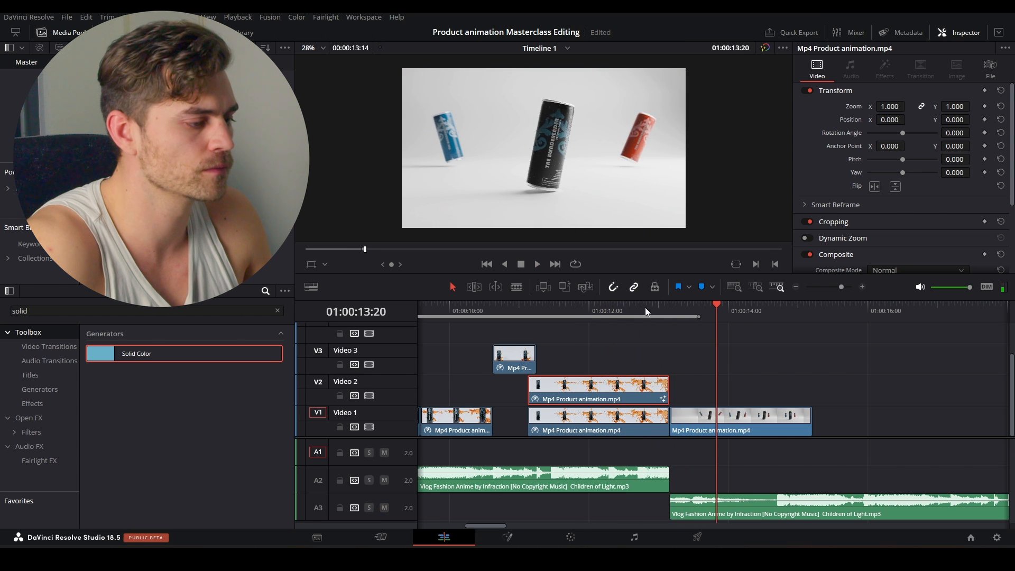
# - Play back the zoom blur transition, and play the timeline again from its start at 01:00:00:00
pyautogui.click(629, 308)
pyautogui.press('space')
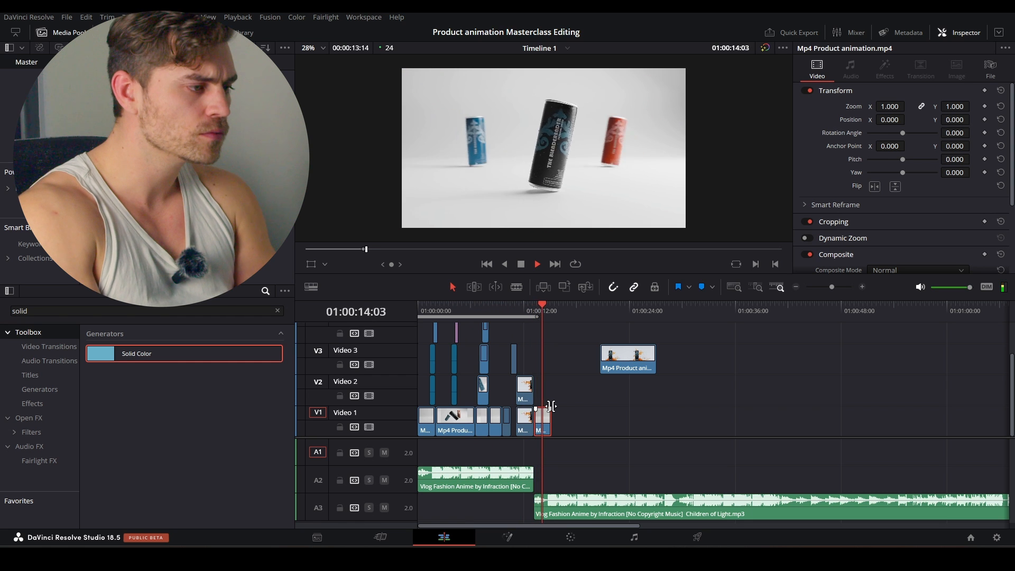
pyautogui.moveTo(421, 307); pyautogui.dragTo(384, 318)
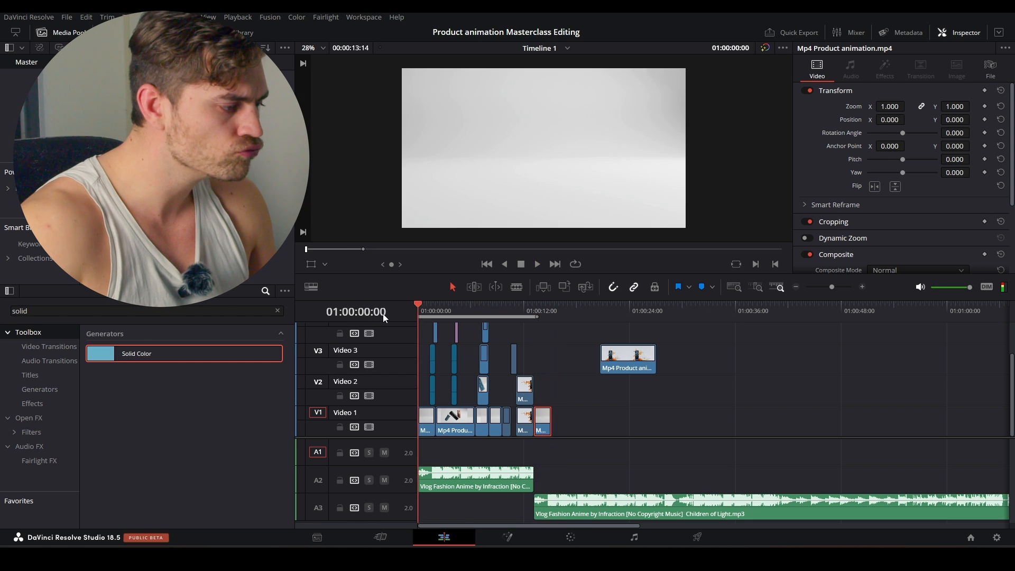
pyautogui.press('space')
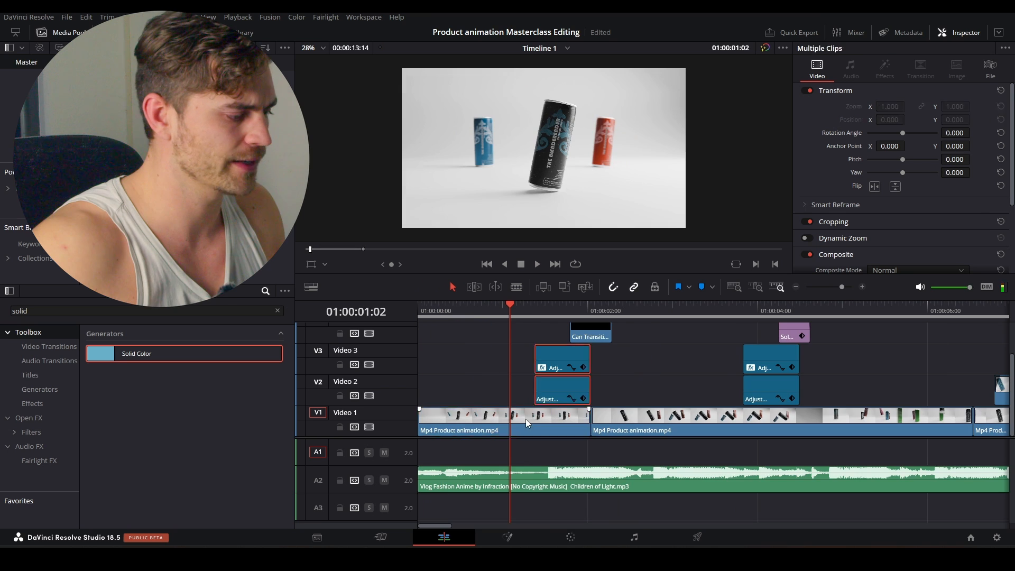
# - Open the first Video 1 clip's grade at 01:00:00:21 and adjust the contrast of node 03
pyautogui.click(526, 418)
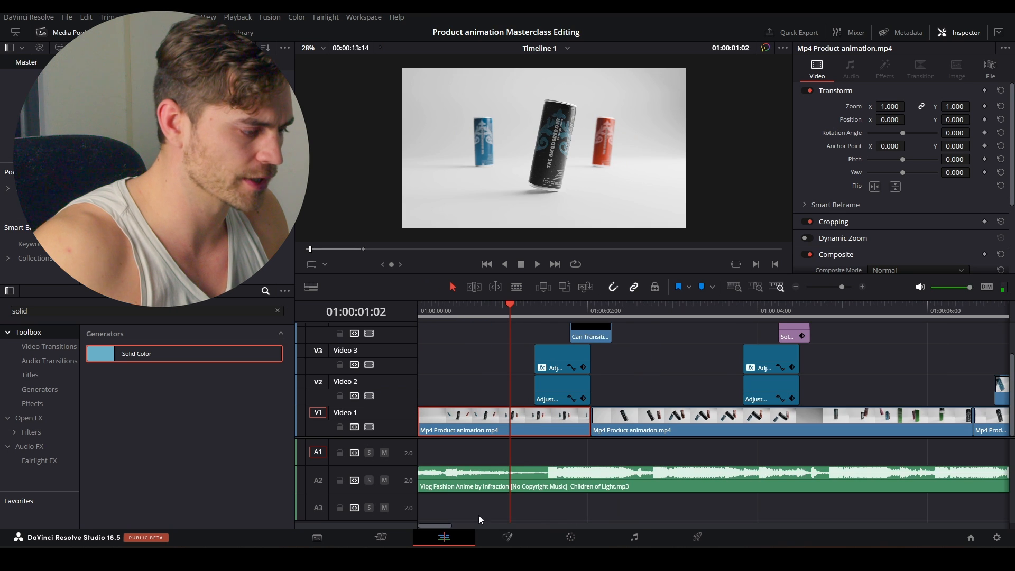
pyautogui.click(646, 313)
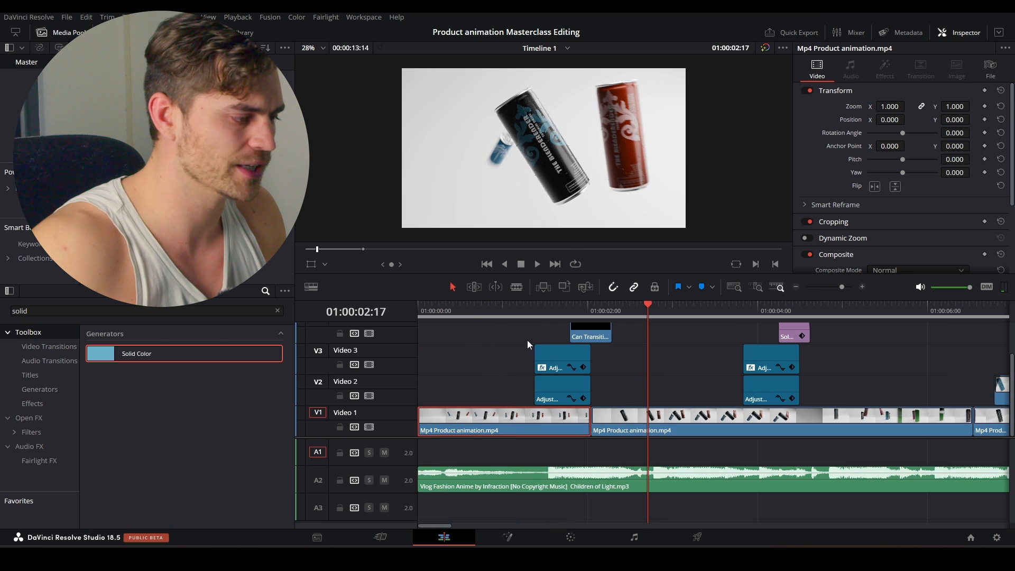
pyautogui.click(496, 314)
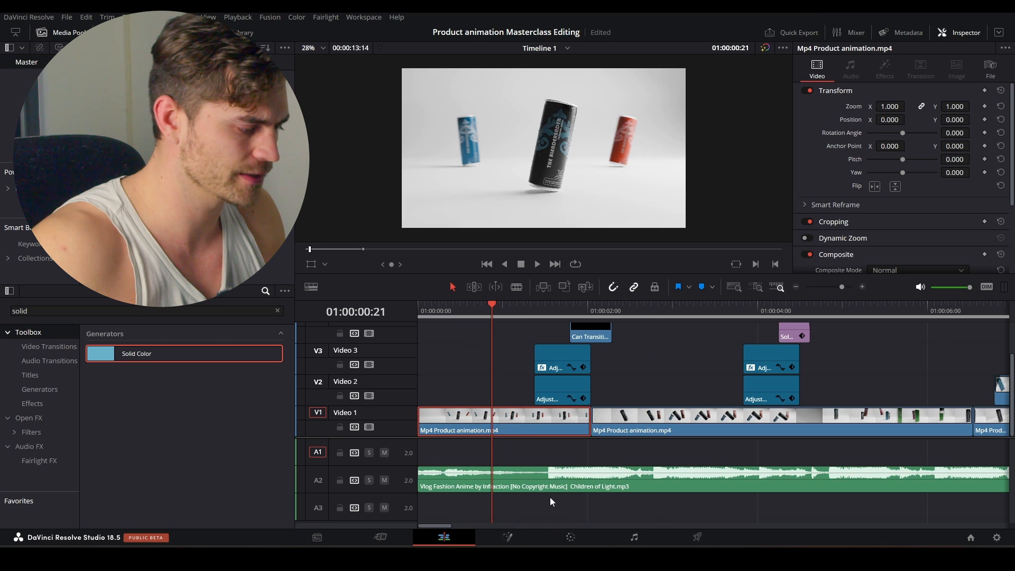
pyautogui.click(570, 537)
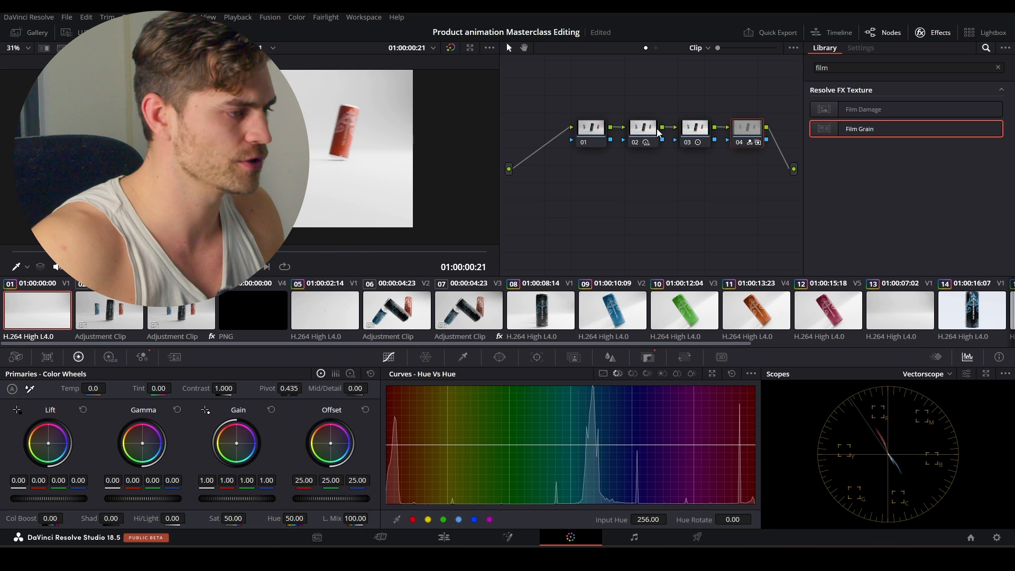
pyautogui.click(697, 131)
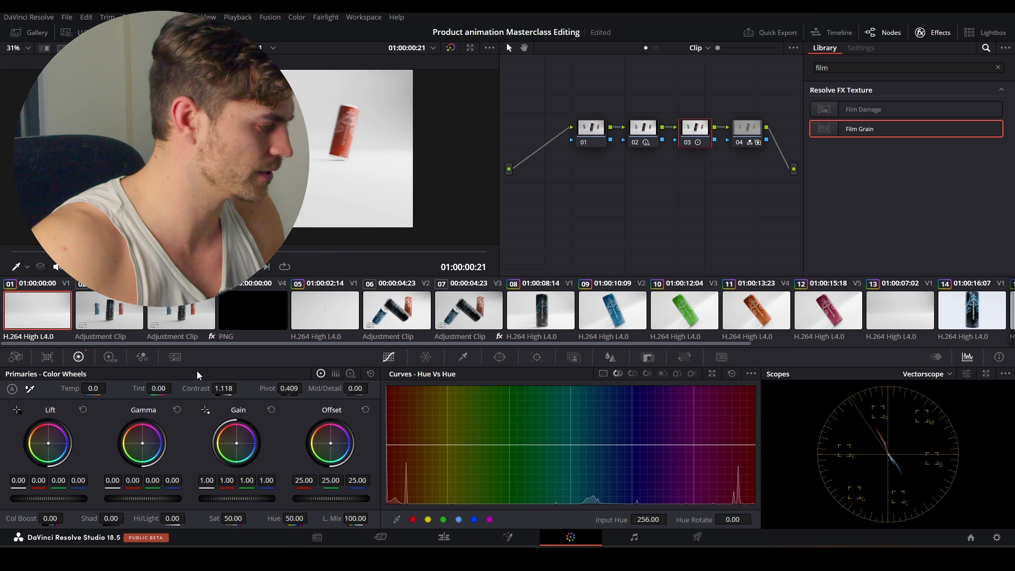
pyautogui.moveTo(225, 389)
pyautogui.mouseDown()
pyautogui.moveTo(264, 389)
pyautogui.moveTo(224, 387)
pyautogui.mouseUp()
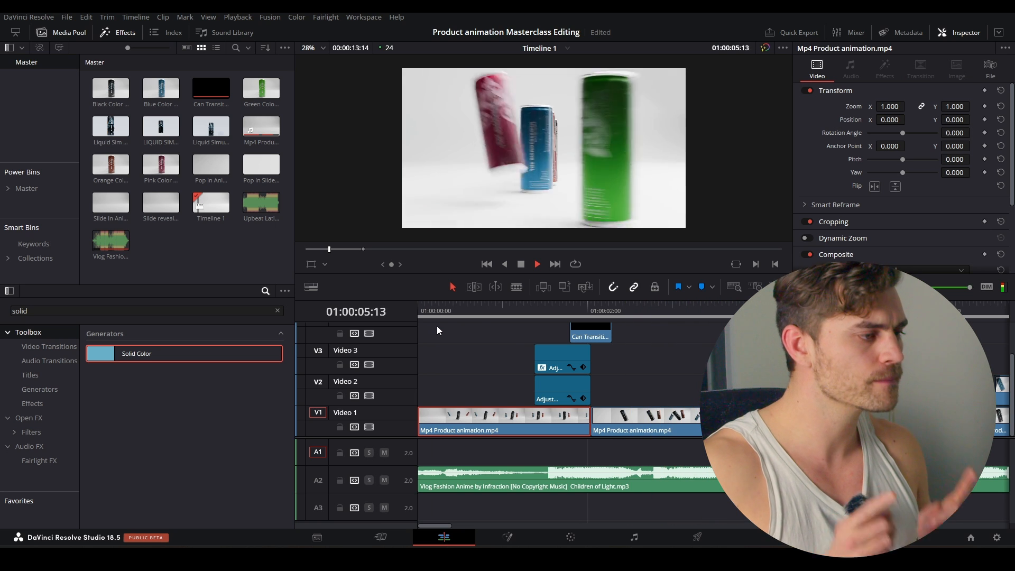
# - Play back the edited sequence from about 01:00:04:00 through the splash transition and past the last Video 1 clip
pyautogui.press('space')
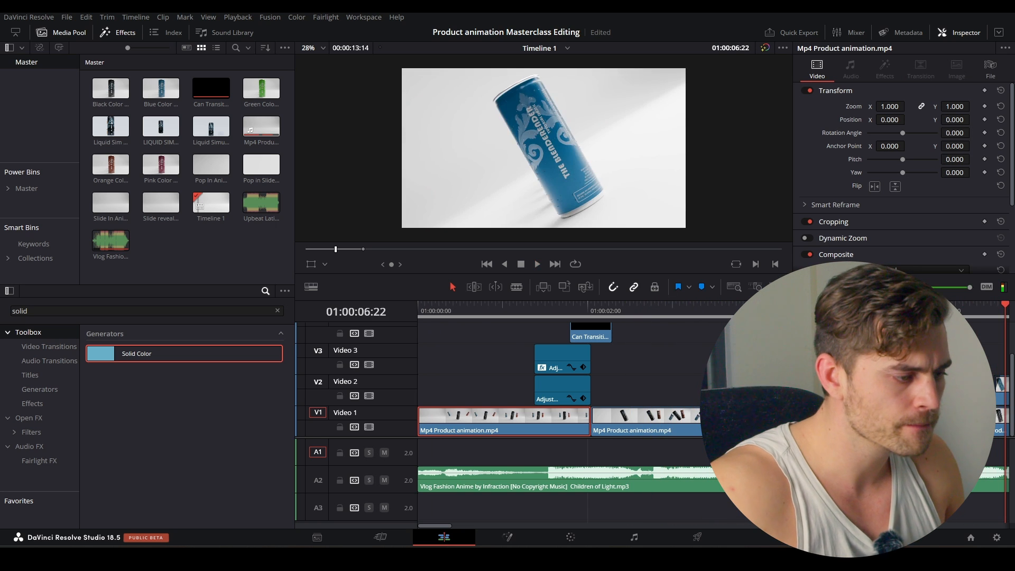
pyautogui.click(757, 311)
pyautogui.press('space')
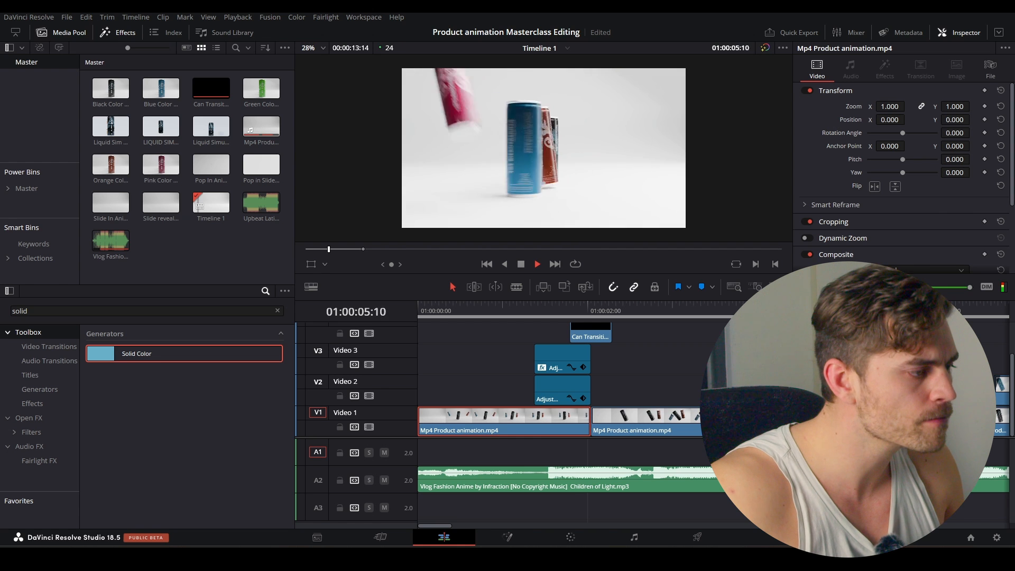
pyautogui.scroll(-3, 750, 338)
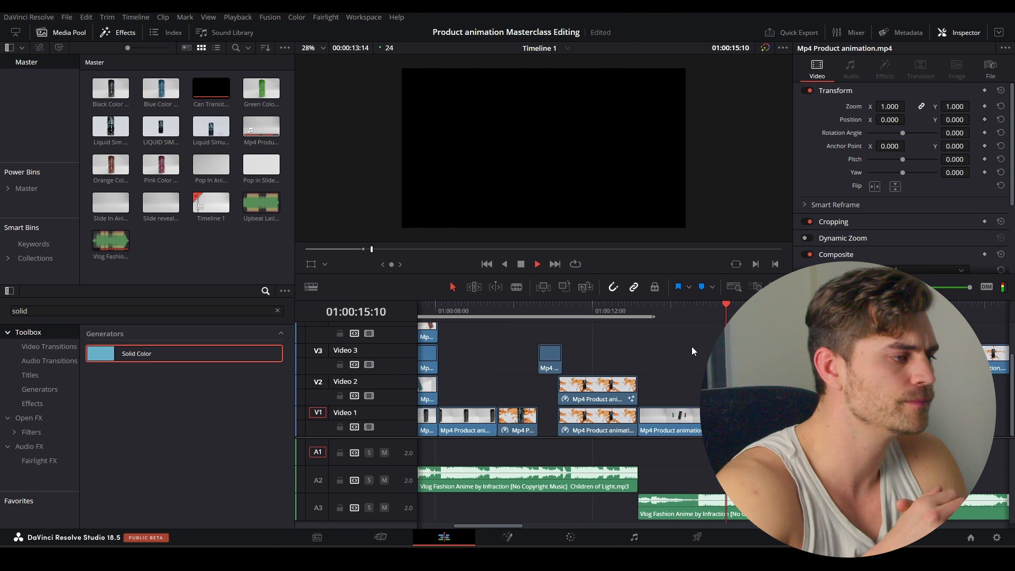
pyautogui.scroll(-5, 607, 344)
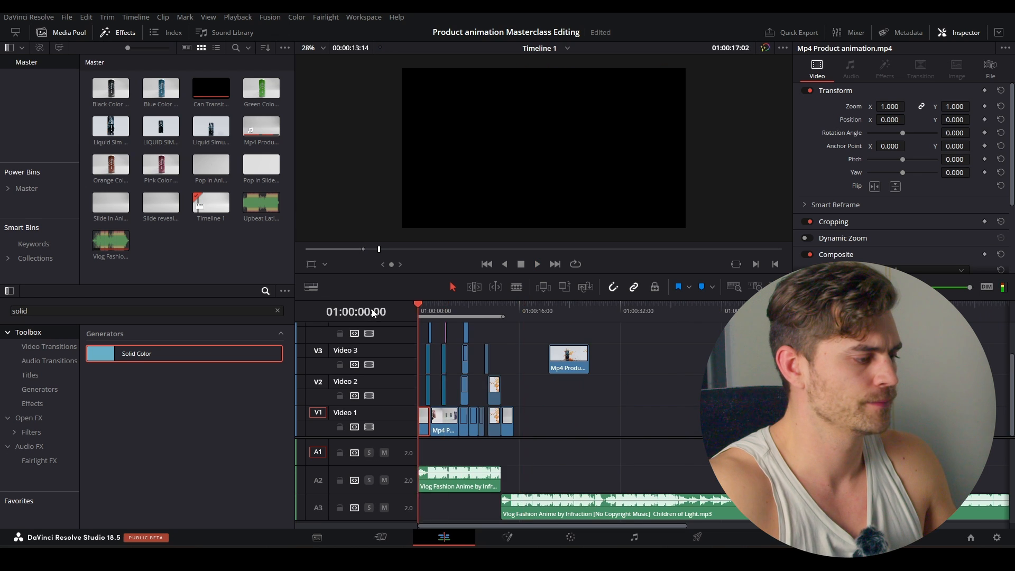
pyautogui.scroll(3, 568, 426)
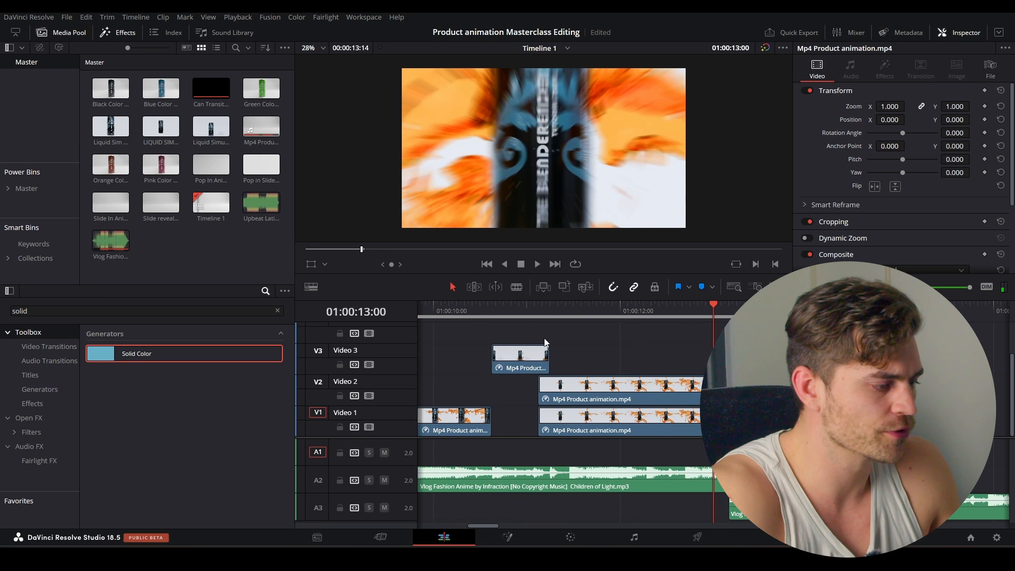
# - Duplicate the long orange splash clip from Video 1 onto Video 3, parking the playhead at 01:00:12:07
pyautogui.click(570, 309)
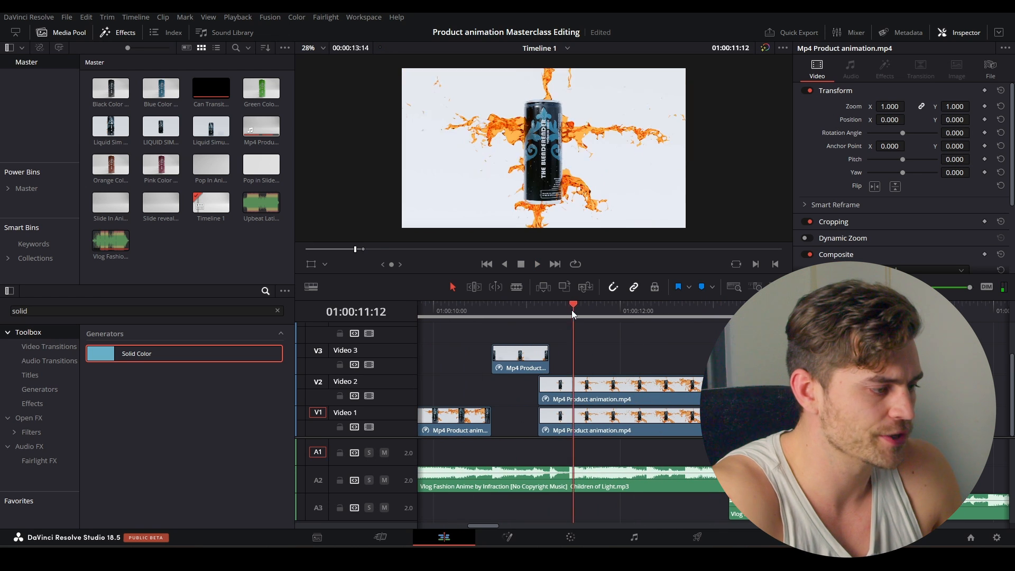
pyautogui.click(645, 313)
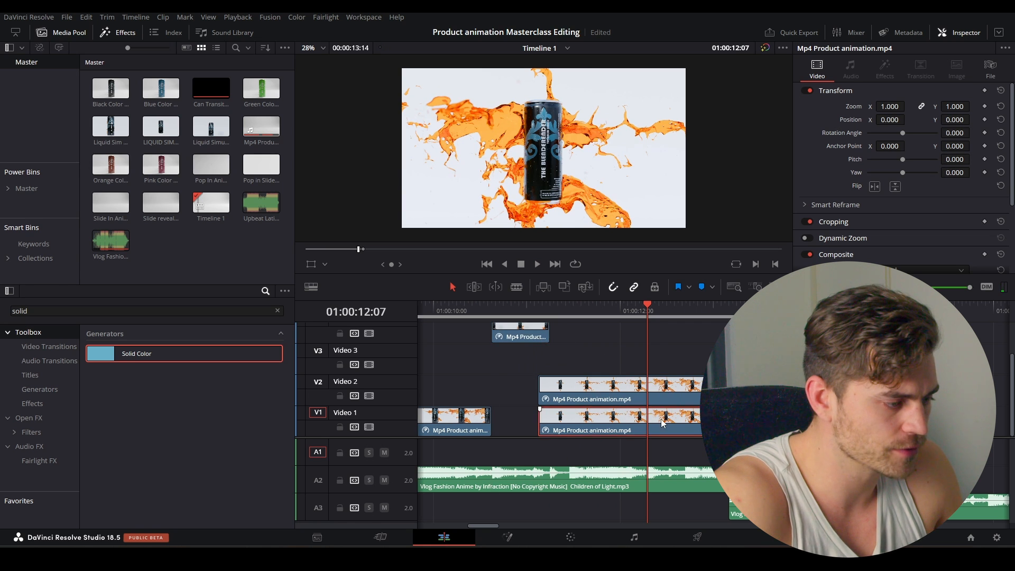
pyautogui.moveTo(662, 421); pyautogui.dragTo(661, 363)
# - In the Video 3 splash copy's grade, add a serial node after node 04 and place it below node 01
pyautogui.click(564, 539)
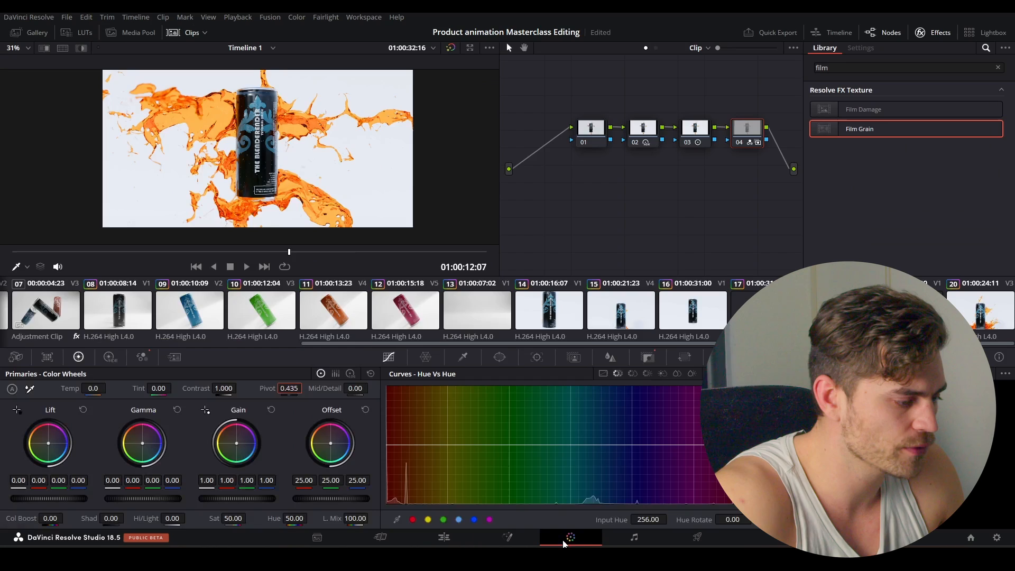
pyautogui.moveTo(777, 169); pyautogui.dragTo(770, 166)
pyautogui.hotkey('alt', 's')
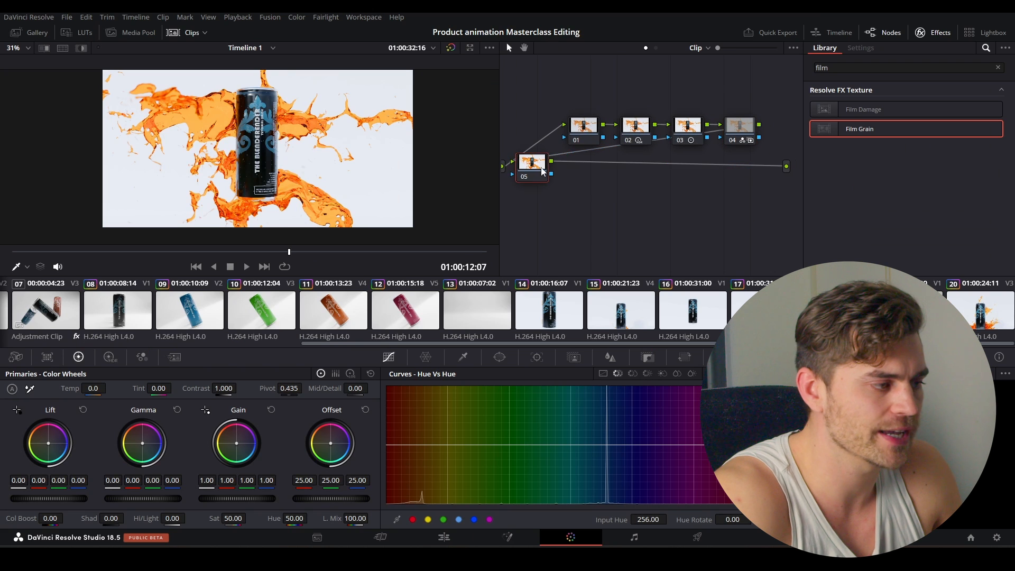
pyautogui.moveTo(540, 170); pyautogui.dragTo(590, 182)
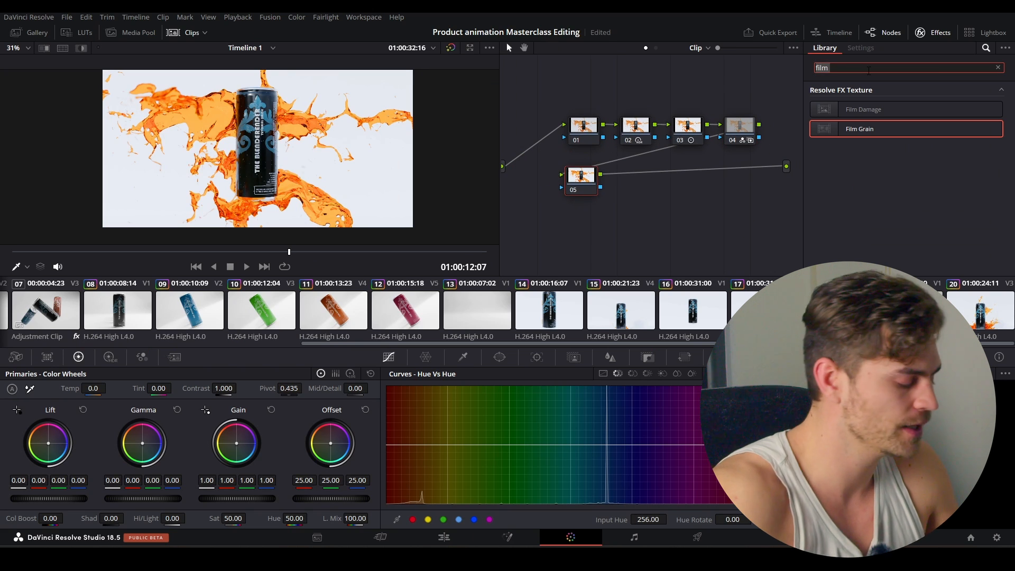
# - Apply Edge Detect to node 05 with edge width 0.294, brightness 2.890 and gamma 0.982
pyautogui.press('BackSpace')
pyautogui.press('BackSpace')
pyautogui.press('BackSpace')
pyautogui.press('BackSpace')
pyautogui.write('ed')
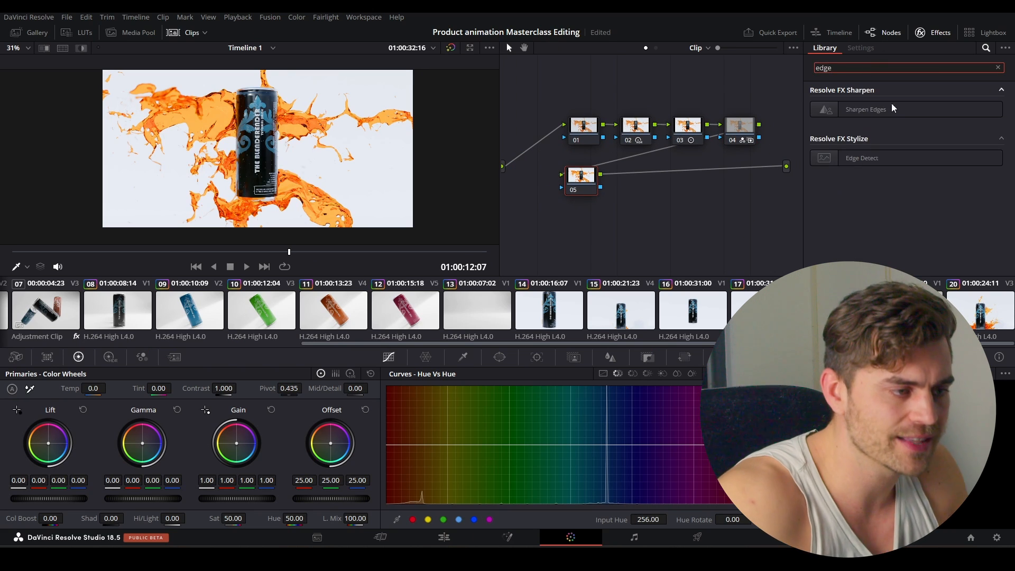
pyautogui.write('ge')
pyautogui.moveTo(870, 158); pyautogui.dragTo(581, 177)
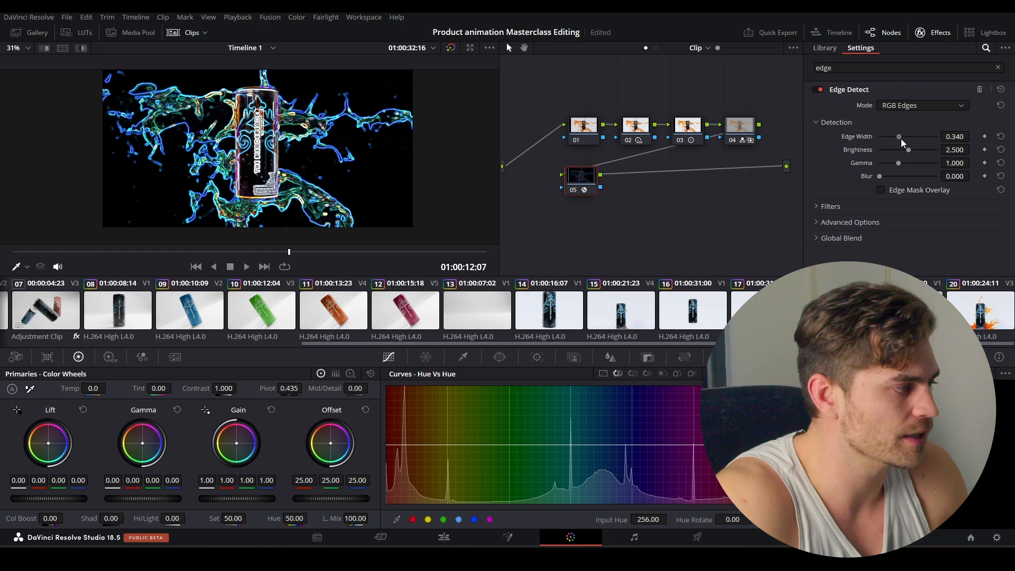
pyautogui.moveTo(901, 138); pyautogui.dragTo(899, 164)
pyautogui.moveTo(897, 168); pyautogui.dragTo(902, 169)
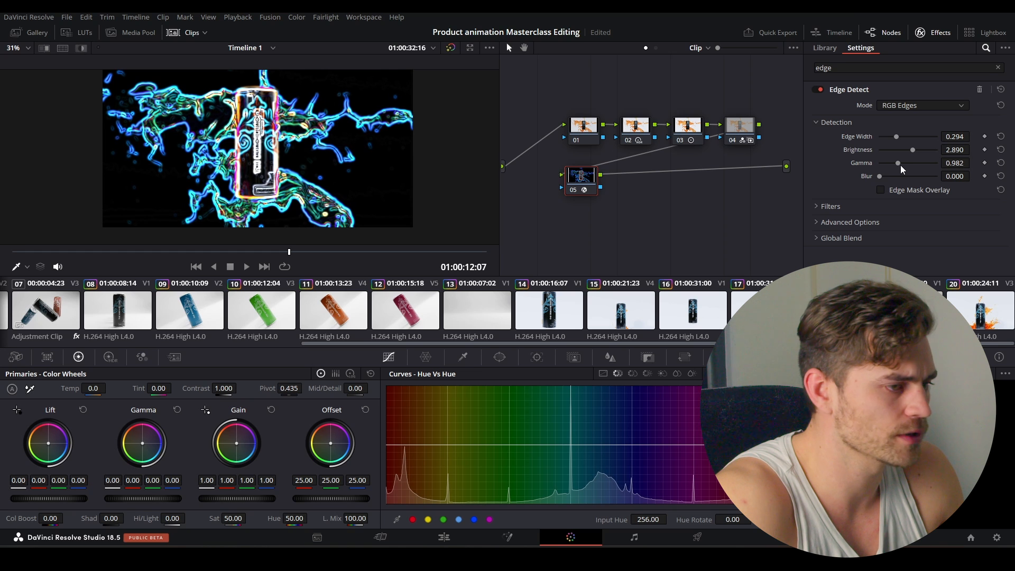
# - Back in the timeline, trim the edge-detect copy on Video 3 to a brief flash starting at 01:00:12:07 and preview it
pyautogui.click(444, 537)
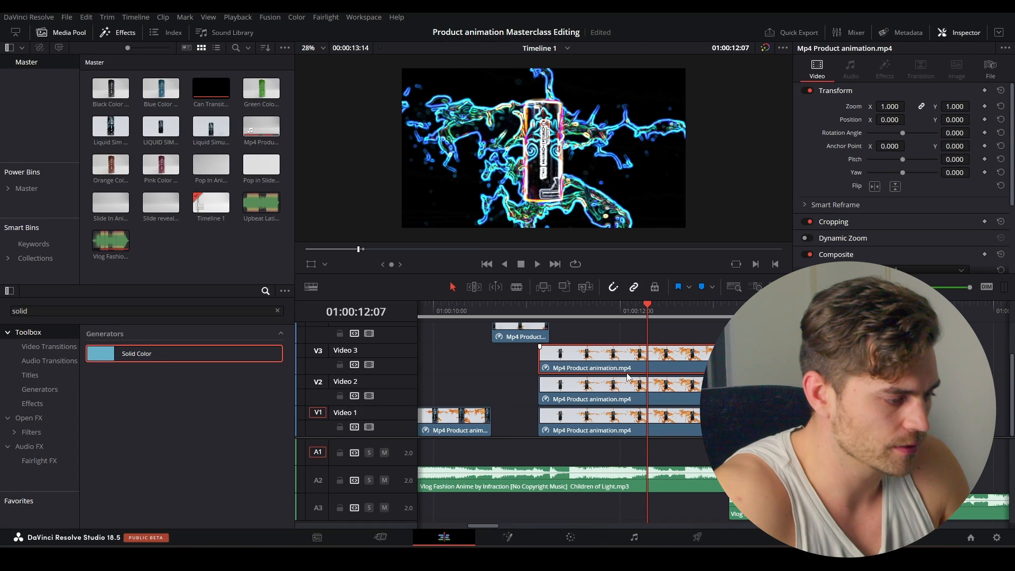
pyautogui.moveTo(555, 358); pyautogui.dragTo(656, 355)
pyautogui.press('Right')
pyautogui.click(626, 319)
pyautogui.press('space')
pyautogui.press('space')
# - Check the edge-detect flash frame by frame and extend its end to a length of about seven frames
pyautogui.scroll(3, 666, 344)
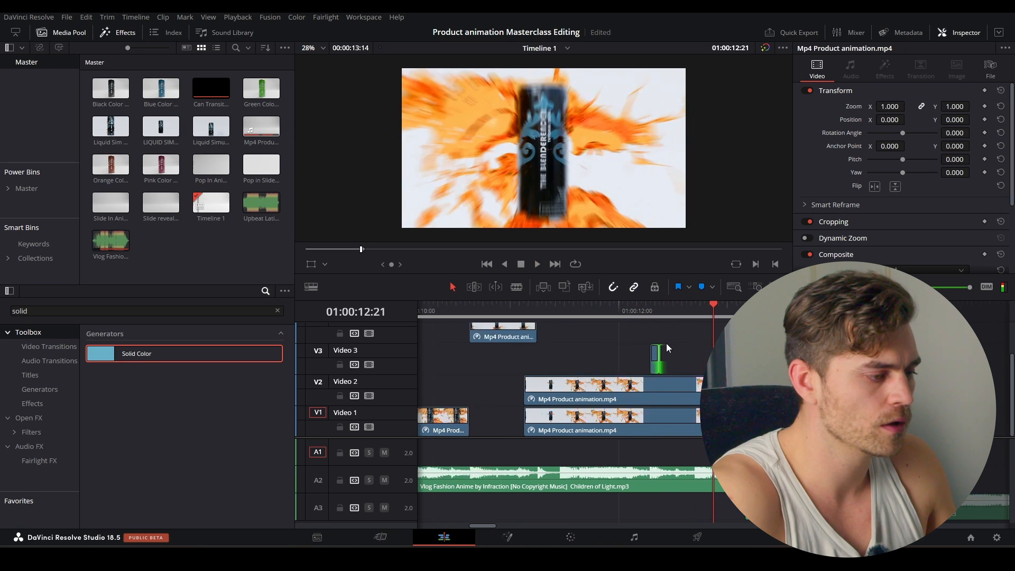
pyautogui.scroll(2, 634, 352)
pyautogui.click(545, 313)
pyautogui.press('Right')
pyautogui.press('Right')
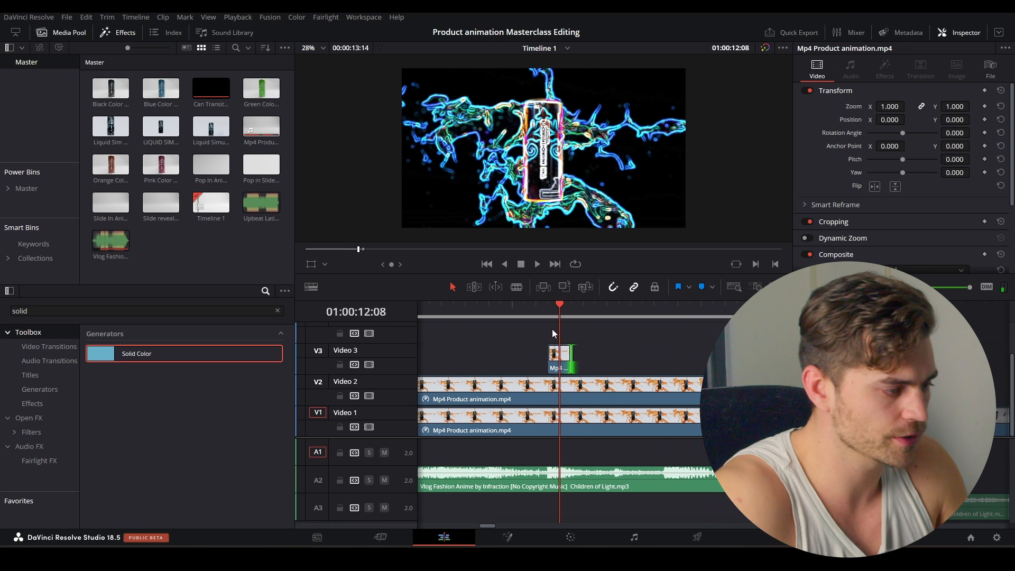
pyautogui.press('Right')
pyautogui.press('Right')
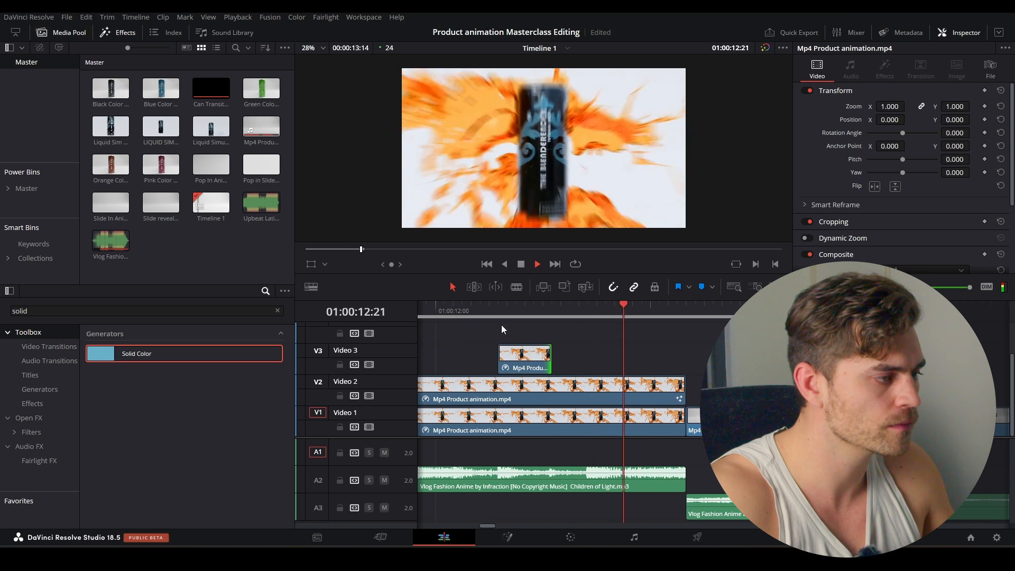
pyautogui.press('space')
pyautogui.moveTo(550, 357); pyautogui.dragTo(559, 357)
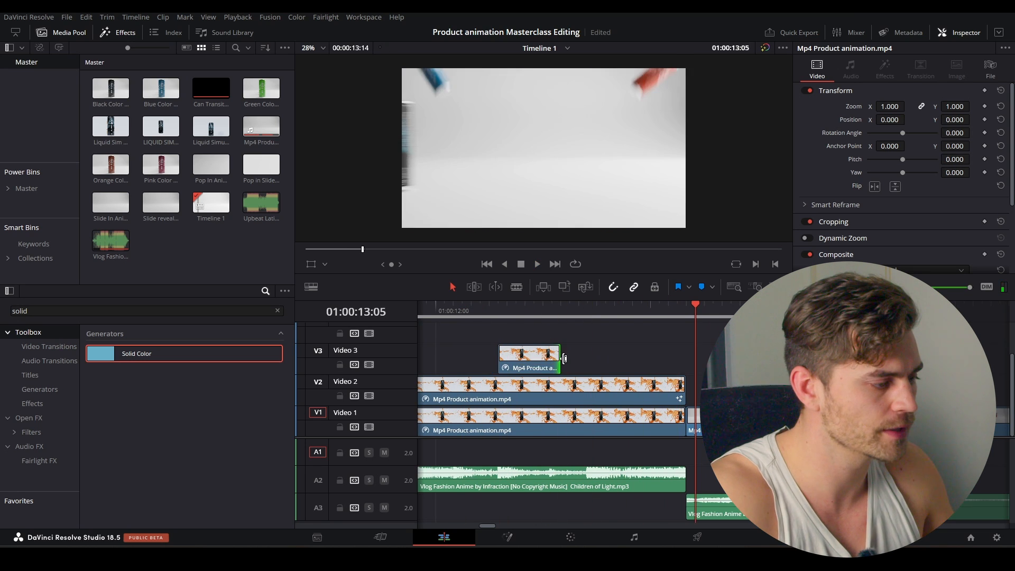
# - Play back the edge-detect flash and the zoom transition into the cans clip repeatedly from several earlier points
pyautogui.click(470, 310)
pyautogui.press('space')
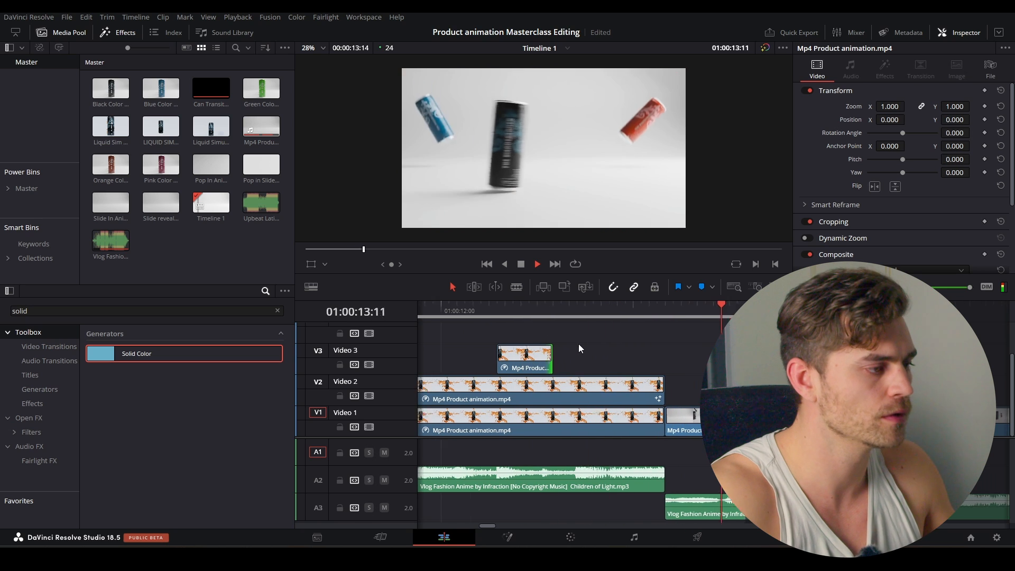
pyautogui.scroll(-2, 578, 344)
pyautogui.scroll(-1, 578, 345)
pyautogui.click(525, 312)
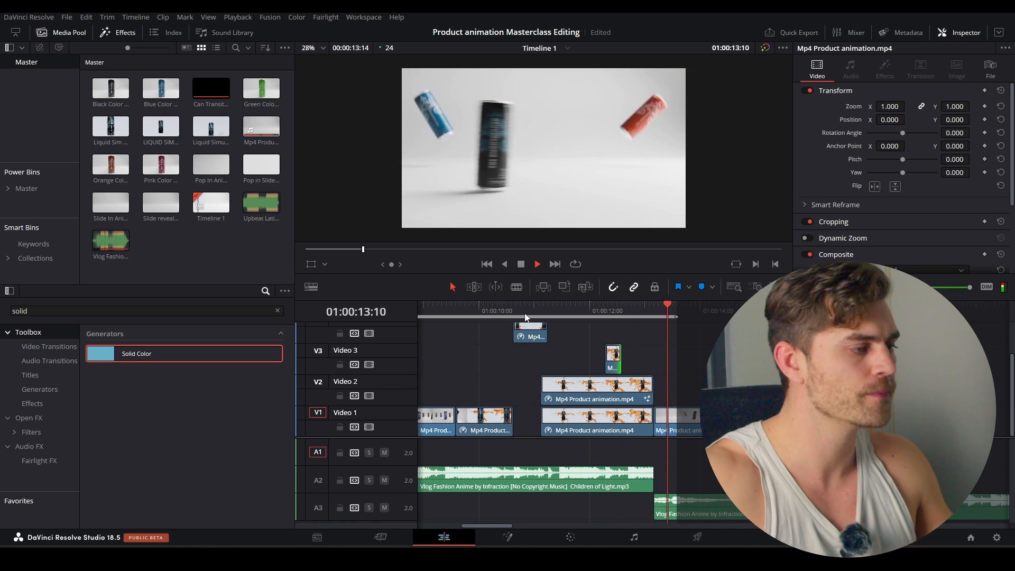
pyautogui.click(484, 303)
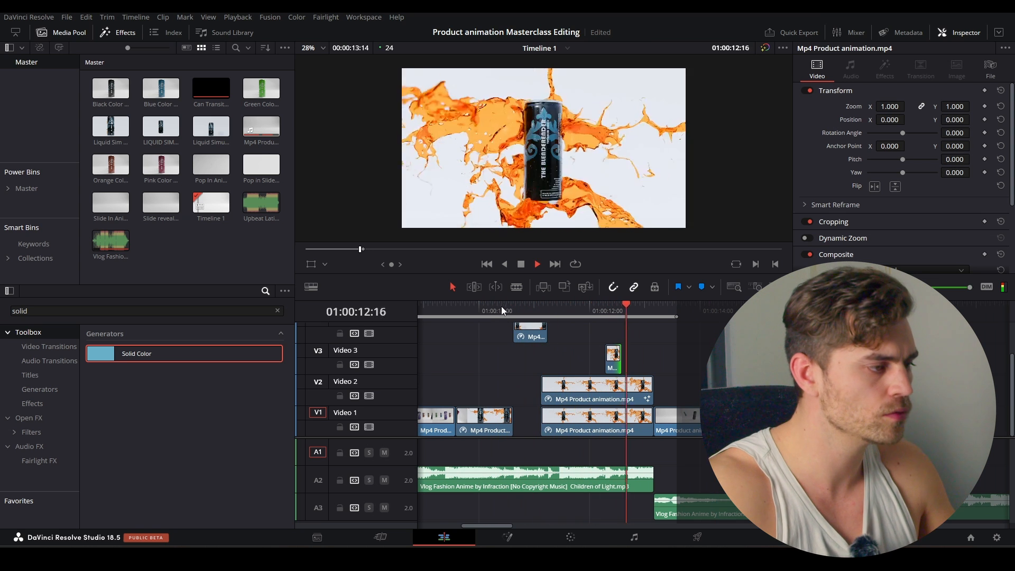
pyautogui.press('space')
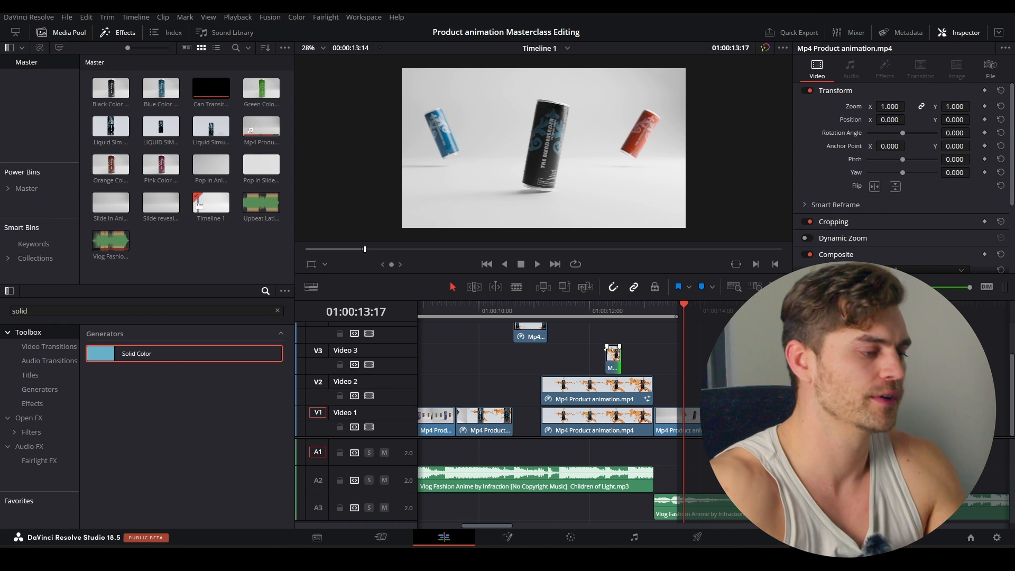
pyautogui.click(551, 312)
pyautogui.press('space')
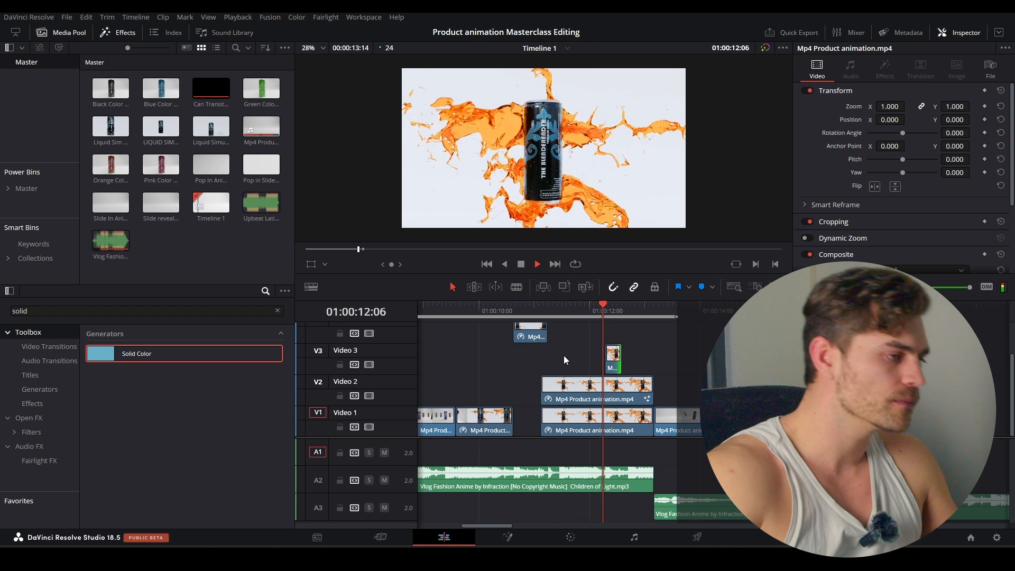
pyautogui.scroll(-5, 557, 330)
pyautogui.press('space')
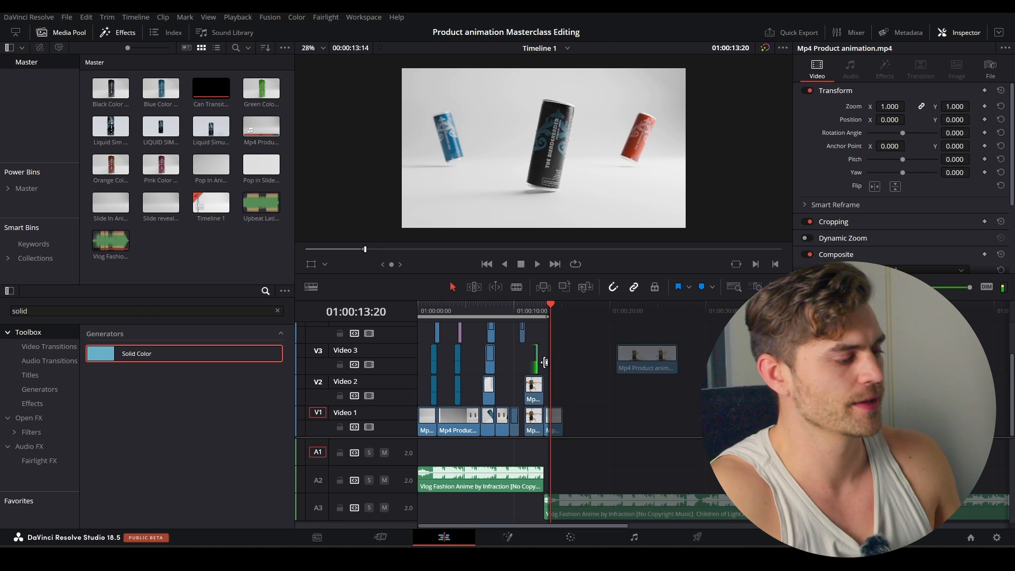